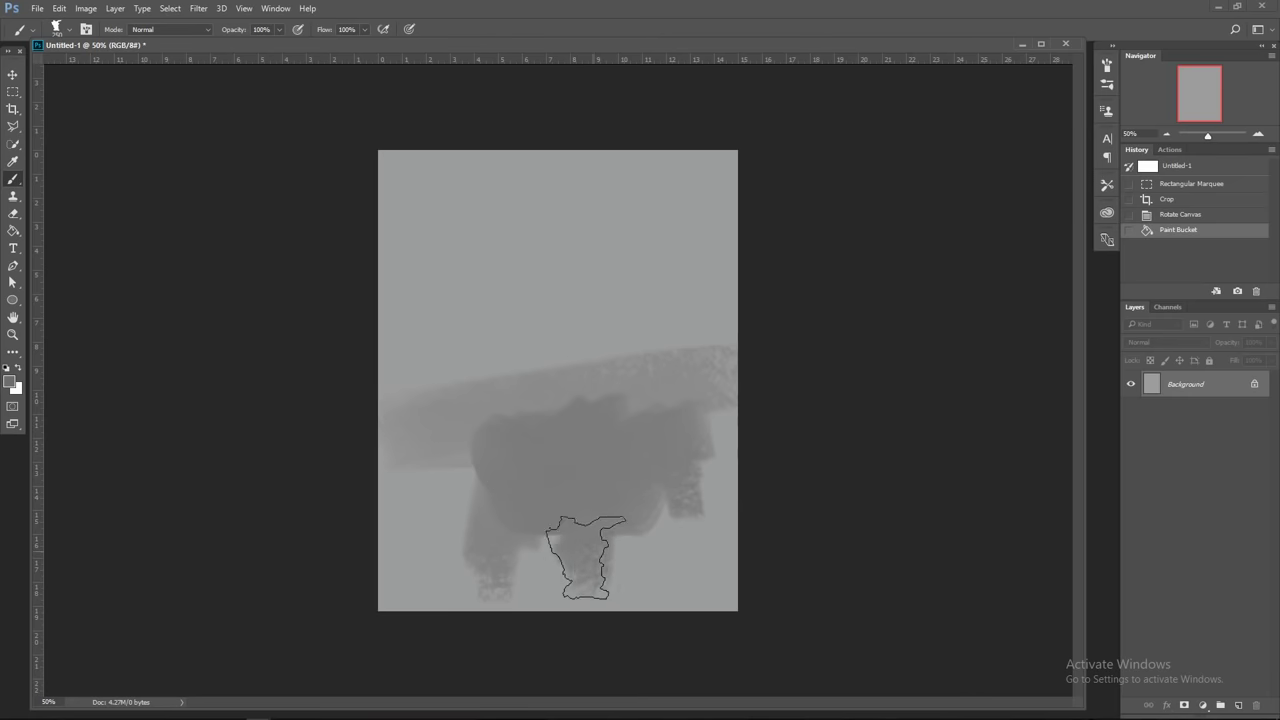
Step: Paint broad mid-grey bands across the canvas's upper half and a darker patch in the centre
key(bracketleft)
key(bracketleft)
key(bracketleft)
mouse_move(591, 480)
mouse_down()
mouse_move(590, 401)
mouse_move(592, 444)
mouse_move(553, 424)
mouse_move(594, 402)
mouse_move(514, 425)
mouse_move(537, 381)
mouse_move(625, 426)
mouse_move(541, 374)
mouse_move(629, 371)
mouse_up()
drag(390, 352, 498, 356)
mouse_move(392, 250)
mouse_down()
mouse_move(491, 266)
mouse_move(634, 249)
mouse_move(406, 277)
mouse_move(500, 262)
mouse_up()
drag(357, 288, 720, 225)
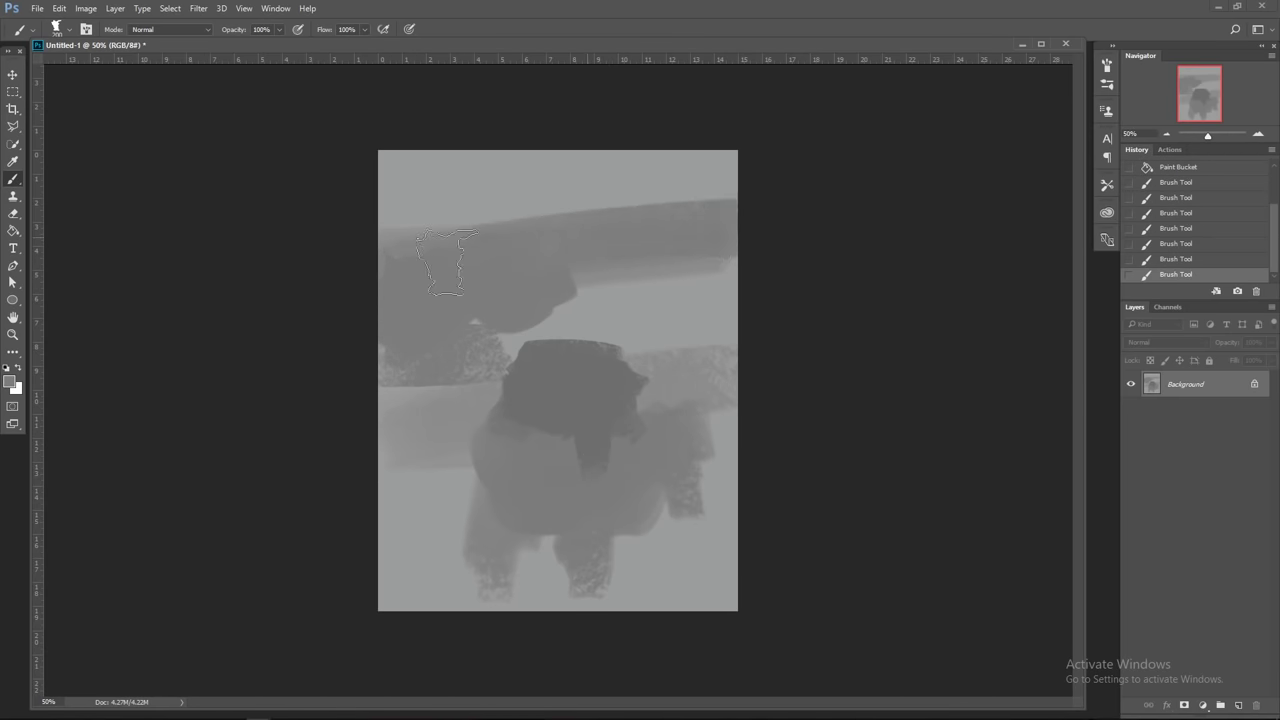
drag(546, 327, 608, 306)
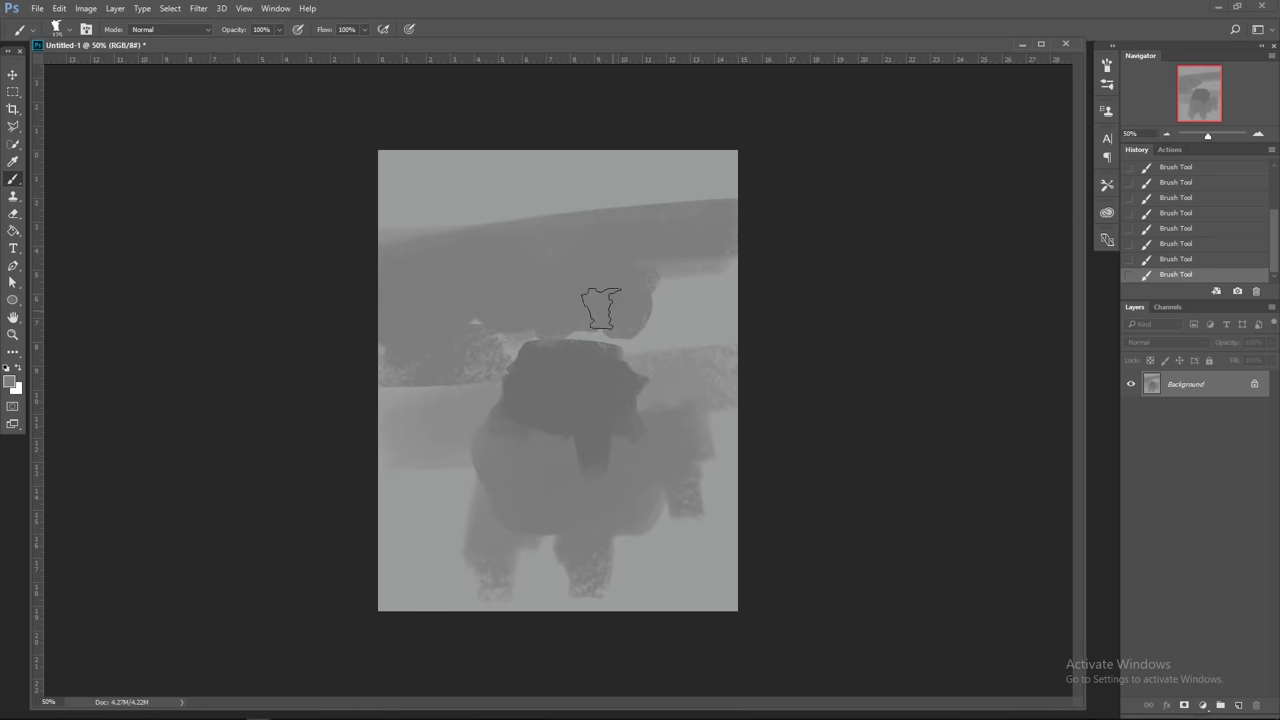
drag(389, 223, 710, 246)
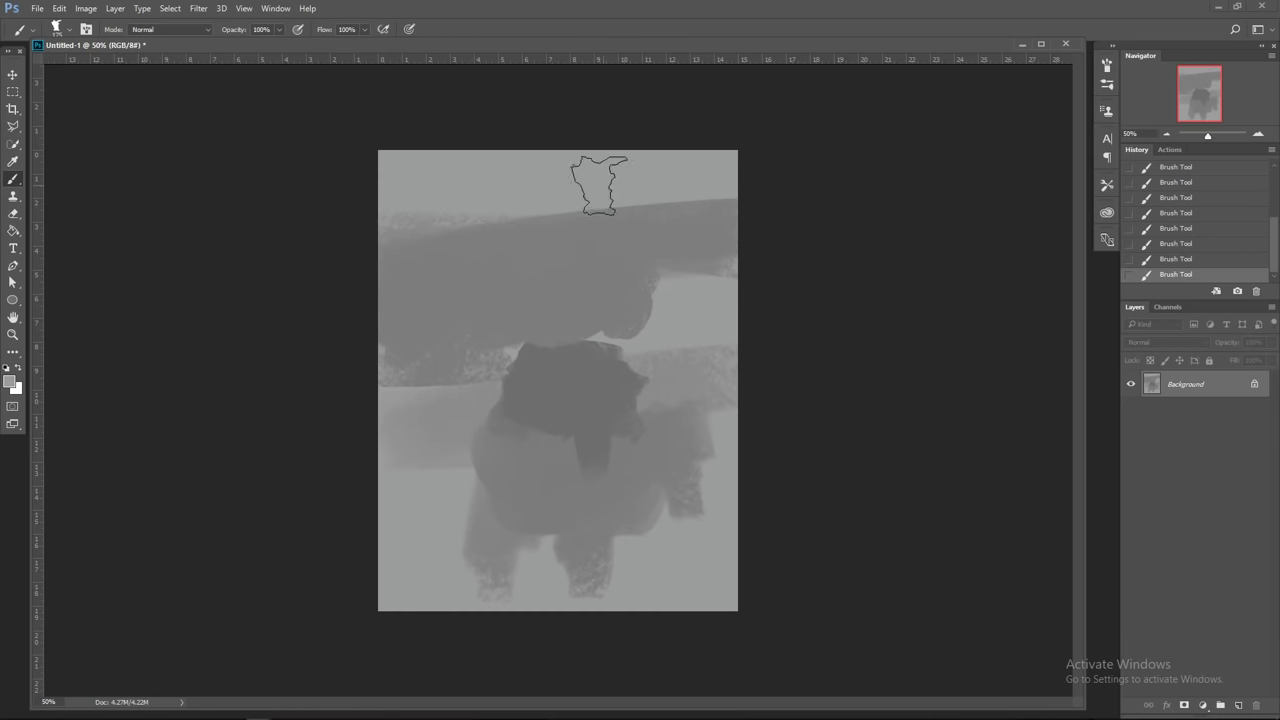
Step: Sample the light sky grey and repaint the sky over the band's upper edge with a larger brush
alt+click(600, 186)
key(bracketright)
mouse_move(415, 186)
mouse_down()
mouse_move(595, 205)
mouse_move(524, 198)
mouse_move(548, 192)
mouse_up()
Step: Sample the band's mid grey and fill the canvas's right side and lower half with it
alt+click(562, 262)
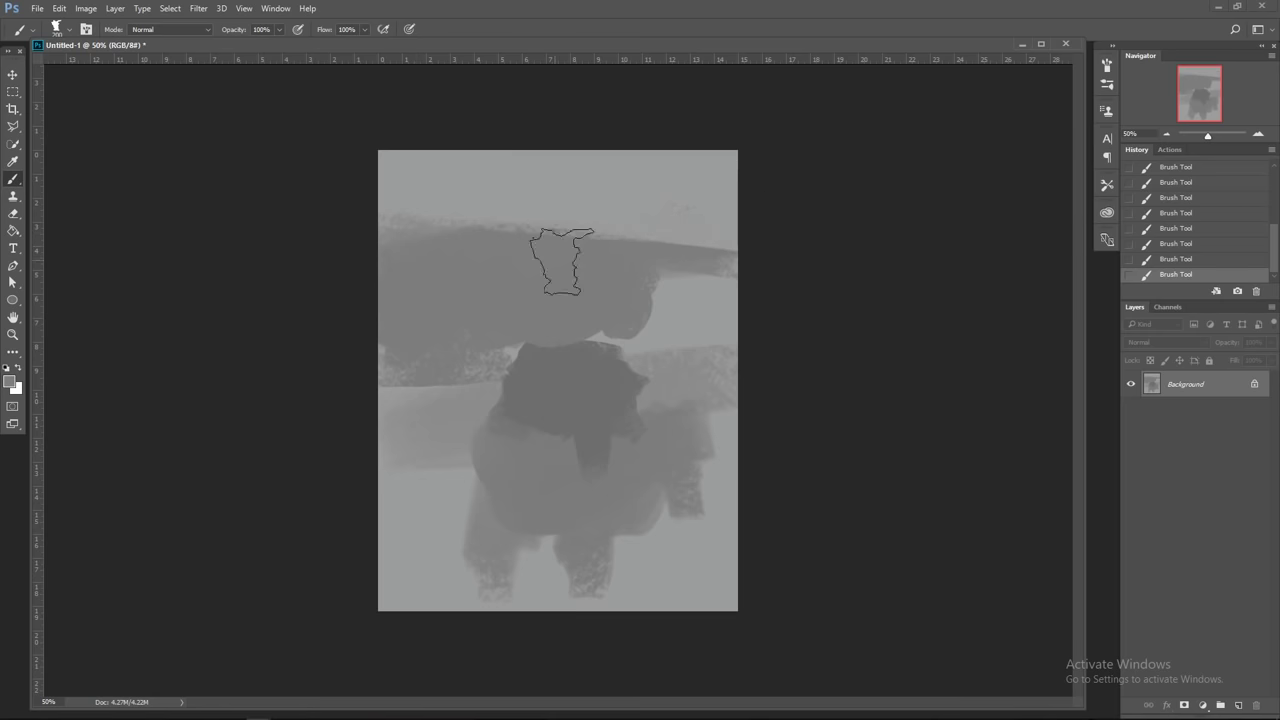
key(bracketleft)
mouse_move(664, 293)
mouse_down()
mouse_move(674, 350)
mouse_move(708, 412)
mouse_up()
key(bracketright)
key(bracketright)
key(bracketright)
mouse_move(686, 464)
mouse_down()
mouse_move(609, 563)
mouse_move(409, 586)
mouse_move(506, 537)
mouse_move(590, 580)
mouse_up()
Step: Rework the centre with sampled greys, brushing over the old patch to leave a rough textured shape
key(alt)
alt+click(588, 352)
key(bracketleft)
mouse_move(572, 300)
mouse_down()
mouse_move(600, 335)
mouse_move(603, 449)
mouse_move(548, 443)
mouse_move(541, 510)
mouse_up()
alt+click(493, 529)
key(bracketleft)
key(bracketleft)
key(bracketleft)
mouse_move(530, 350)
mouse_down()
mouse_move(562, 512)
mouse_move(536, 440)
mouse_move(600, 428)
mouse_move(620, 478)
mouse_up()
Step: Paint dark strokes in the middle of the canvas with a smaller brush
alt+click(627, 397)
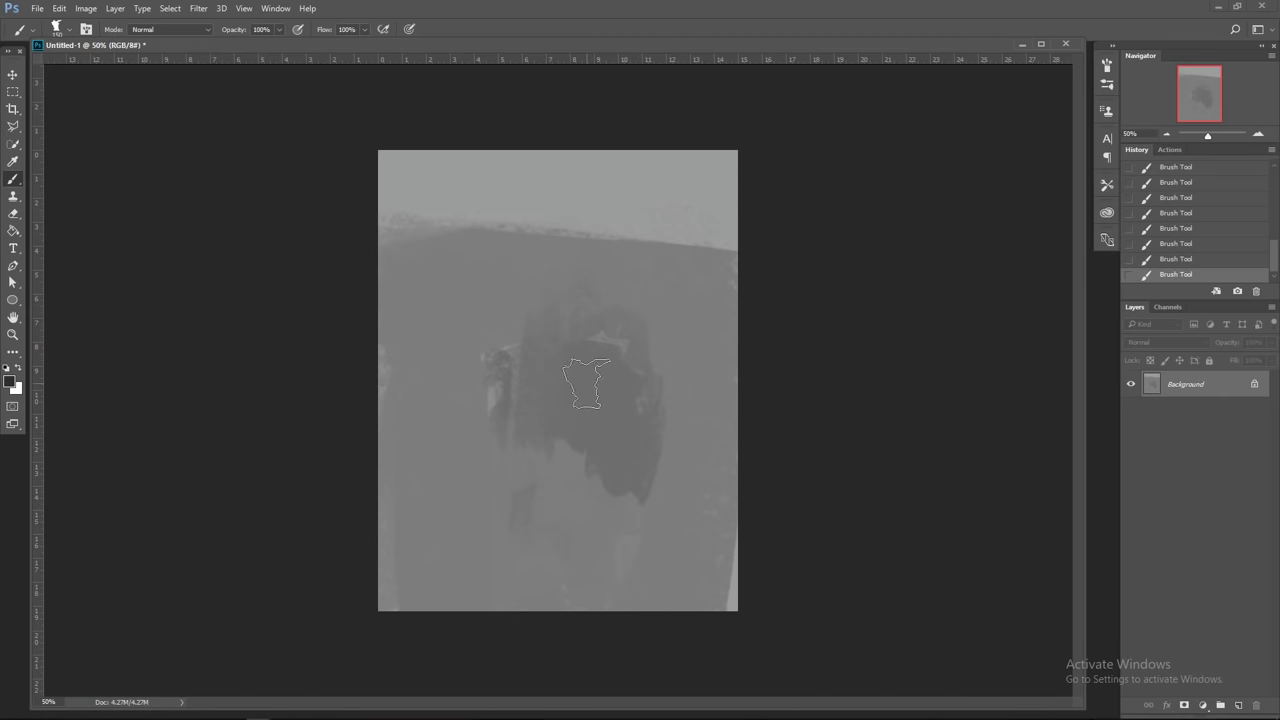
drag(587, 384, 595, 430)
key(bracketleft)
key(bracketleft)
mouse_move(531, 394)
mouse_down()
mouse_move(596, 433)
mouse_move(618, 400)
mouse_move(640, 440)
mouse_move(634, 429)
mouse_move(628, 445)
mouse_up()
Step: Cover the left side and the lower part of the canvas with a darker grey out to the right edge
mouse_move(370, 380)
mouse_down()
mouse_move(450, 257)
mouse_move(421, 400)
mouse_move(497, 446)
mouse_move(549, 508)
mouse_move(530, 590)
mouse_move(700, 570)
mouse_move(712, 580)
mouse_up()
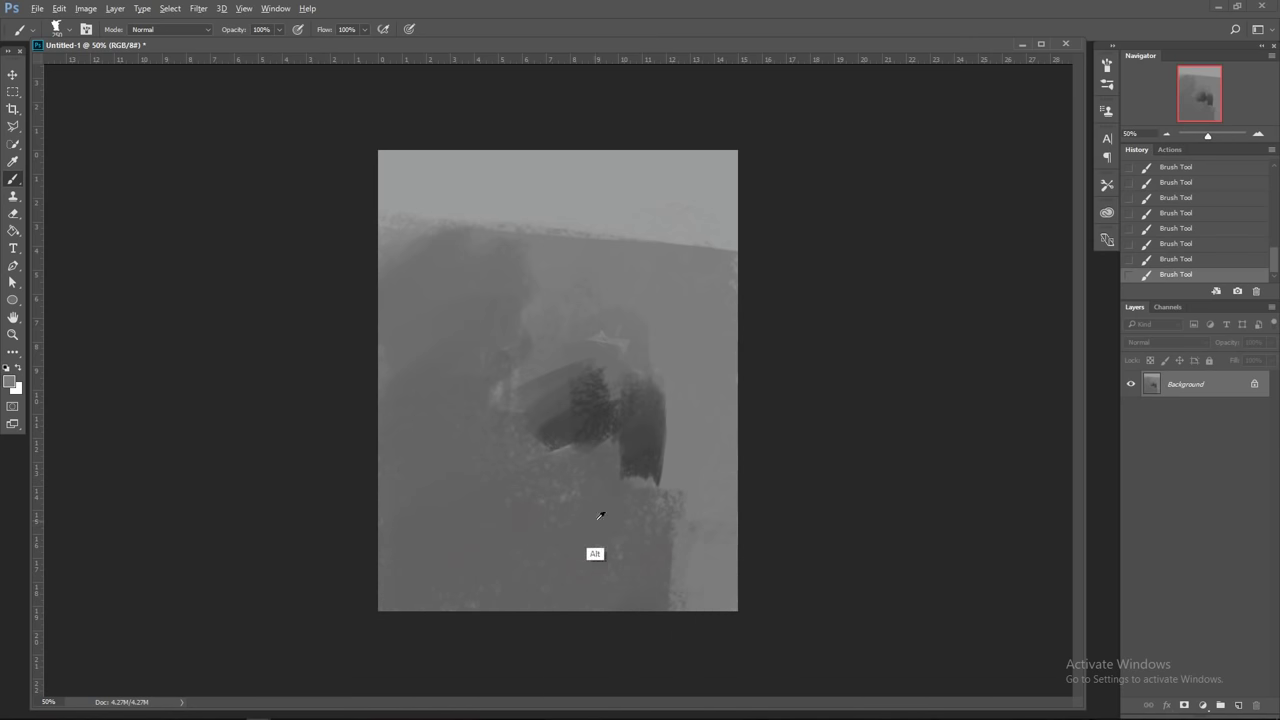
alt+click(601, 514)
mouse_move(620, 466)
mouse_down()
mouse_move(671, 536)
mouse_move(783, 572)
mouse_up()
key([)
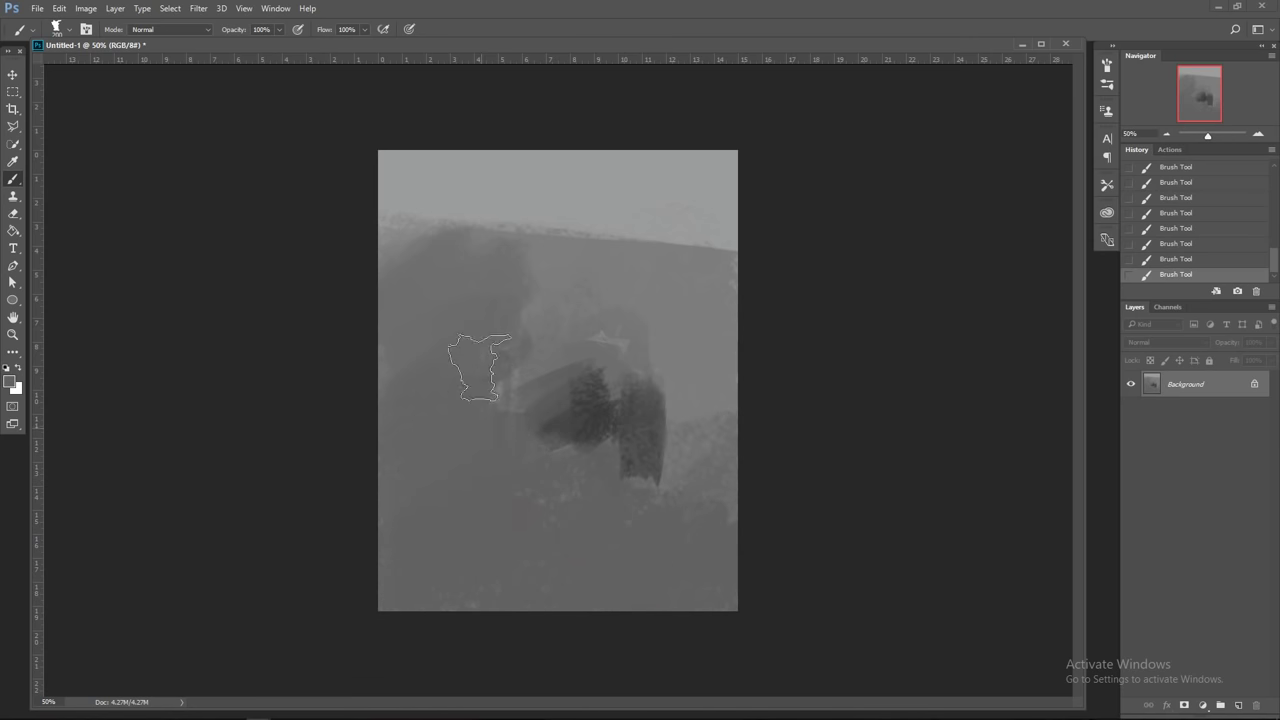
Step: Soften the dark upper-left area and the surroundings of the central shape with sampled greys
key(alt)
alt+click(469, 513)
key([)
key([)
key([)
drag(506, 290, 488, 297)
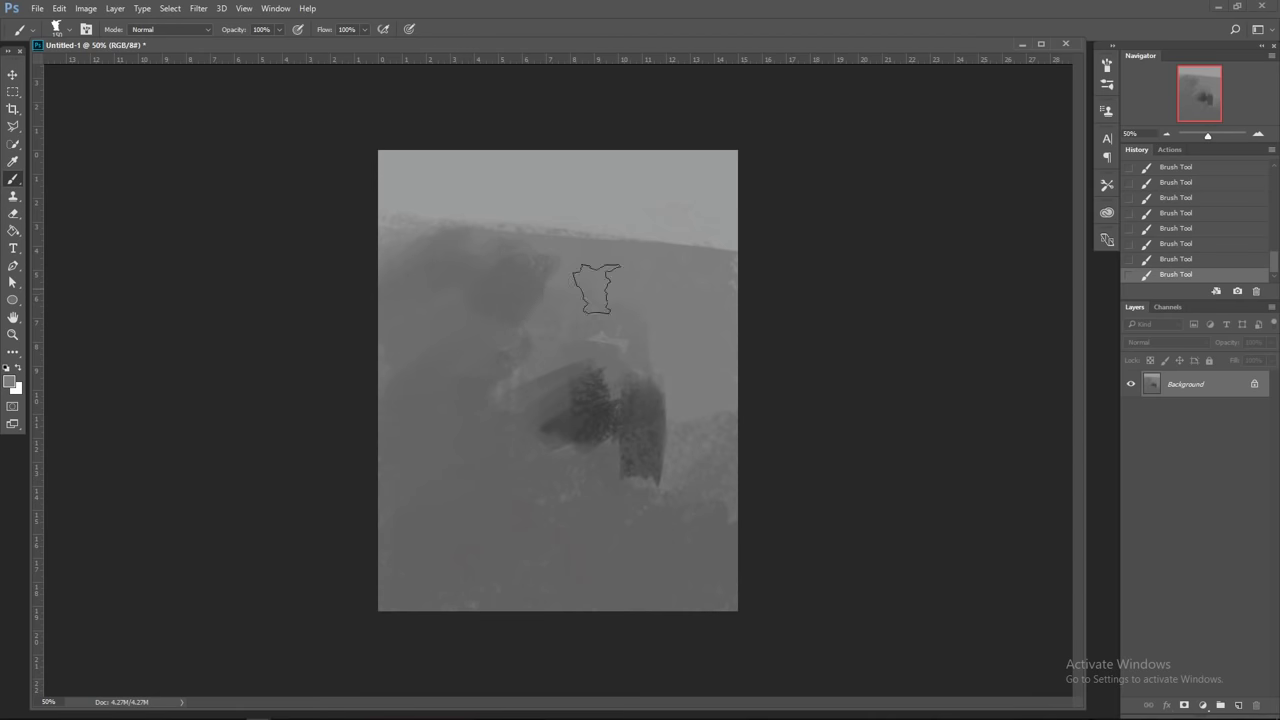
mouse_move(597, 289)
mouse_down()
mouse_move(557, 267)
mouse_move(394, 301)
mouse_move(543, 286)
mouse_move(425, 320)
mouse_move(410, 268)
mouse_move(701, 292)
mouse_move(530, 266)
mouse_up()
drag(686, 449, 628, 428)
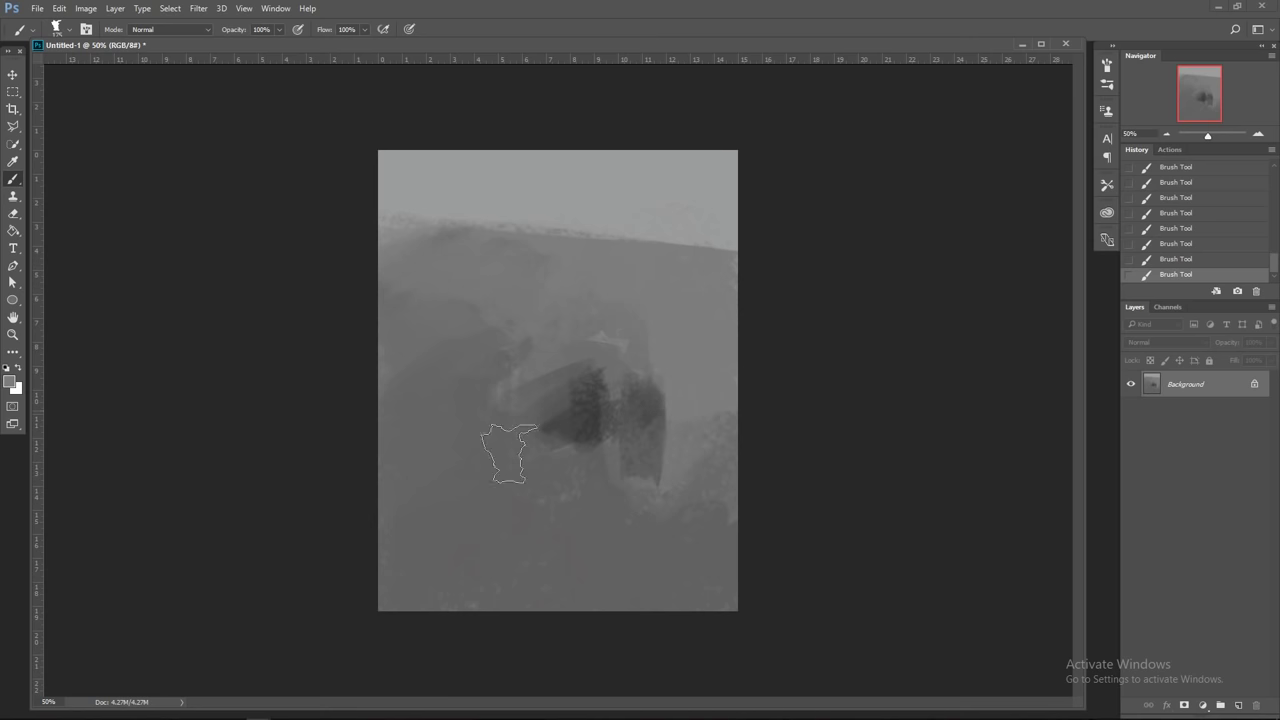
drag(555, 520, 571, 546)
Step: Sample the central dark grey and enlarge the dark shape to both sides with a smaller brush
alt+click(591, 429)
key([)
key([)
drag(527, 335, 516, 395)
mouse_move(610, 470)
mouse_down()
mouse_move(541, 391)
mouse_move(572, 431)
mouse_move(650, 400)
mouse_up()
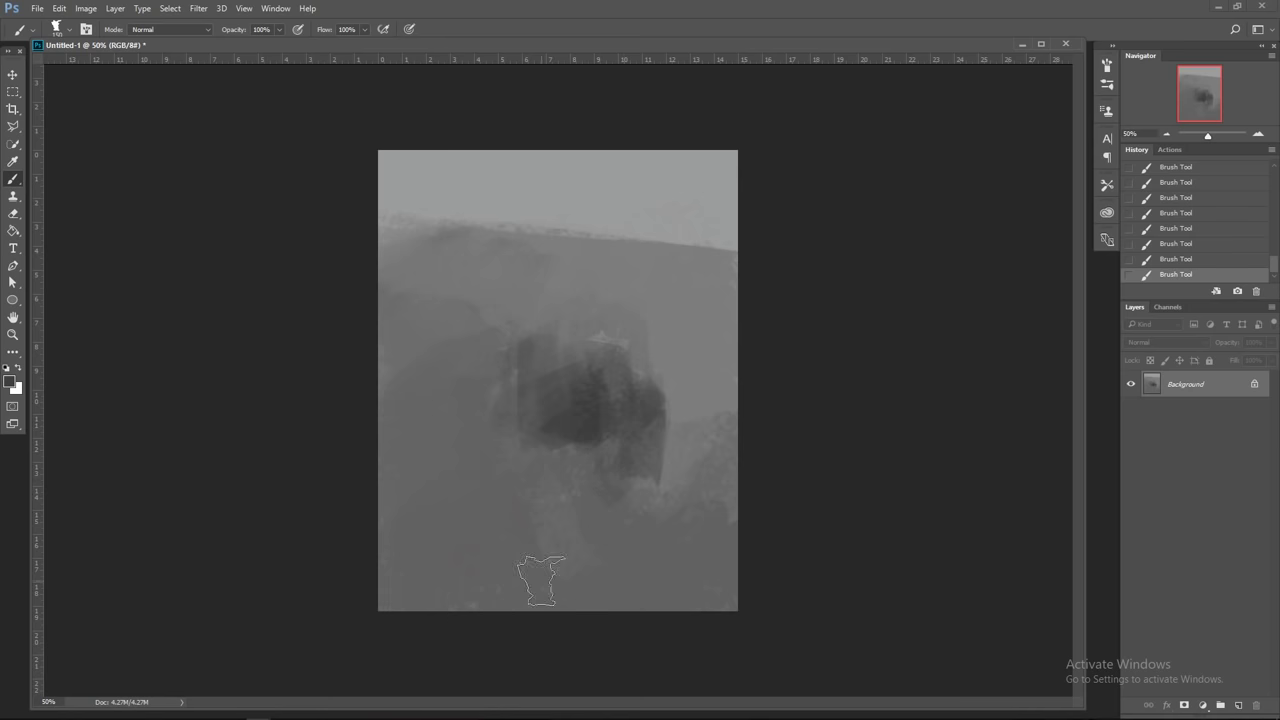
Step: Add dark textured patches at the canvas's lower left and along its left edge, reworking the edge with a sampled grey
key(bracketright)
key(bracketright)
key(bracketright)
mouse_move(541, 551)
mouse_down()
mouse_move(461, 545)
mouse_move(495, 608)
mouse_move(562, 578)
mouse_move(600, 586)
mouse_up()
mouse_move(366, 382)
mouse_down()
mouse_move(350, 436)
mouse_move(454, 367)
mouse_up()
key(bracketleft)
key(bracketleft)
key(bracketleft)
key(bracketleft)
alt+click(501, 337)
drag(385, 322, 430, 335)
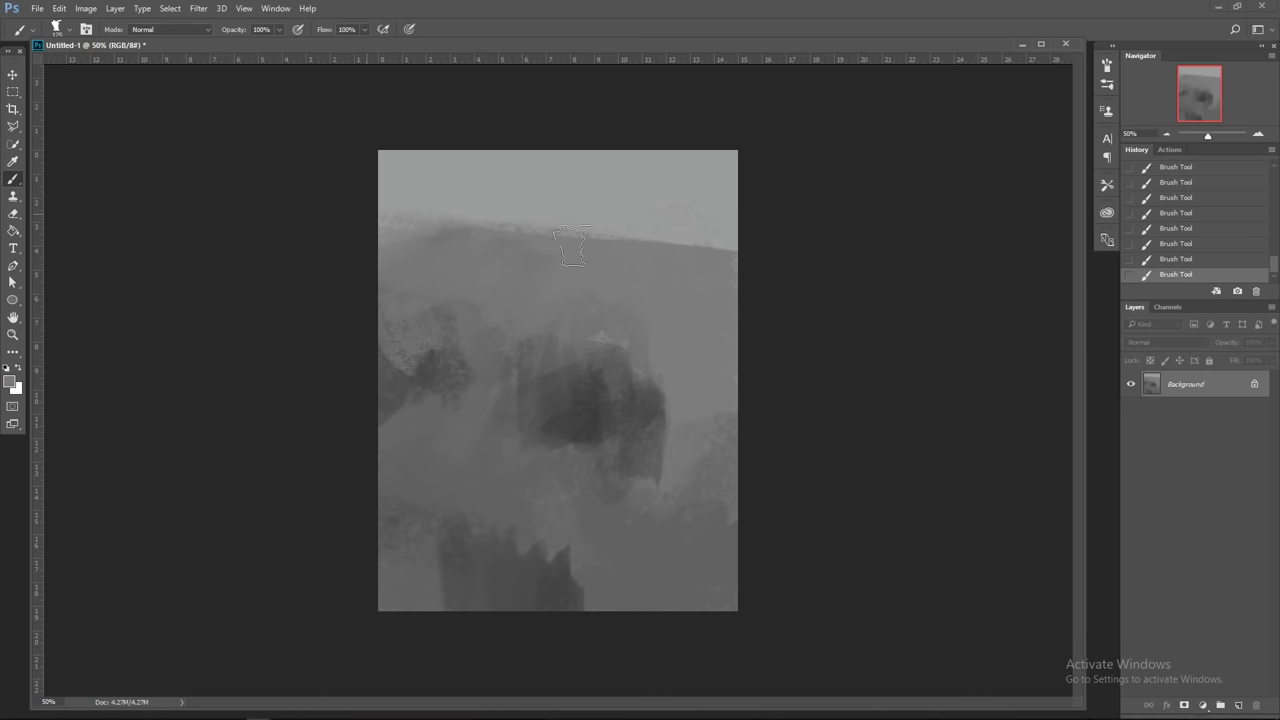
Step: Paint a grey band along the sloping horizon and extend the central dark shape to the lower right
mouse_move(360, 216)
mouse_down()
mouse_move(530, 214)
mouse_move(811, 270)
mouse_up()
mouse_move(600, 438)
mouse_down()
mouse_move(601, 387)
mouse_move(620, 443)
mouse_move(644, 404)
mouse_move(660, 406)
mouse_move(659, 451)
mouse_move(632, 421)
mouse_move(550, 425)
mouse_move(634, 463)
mouse_up()
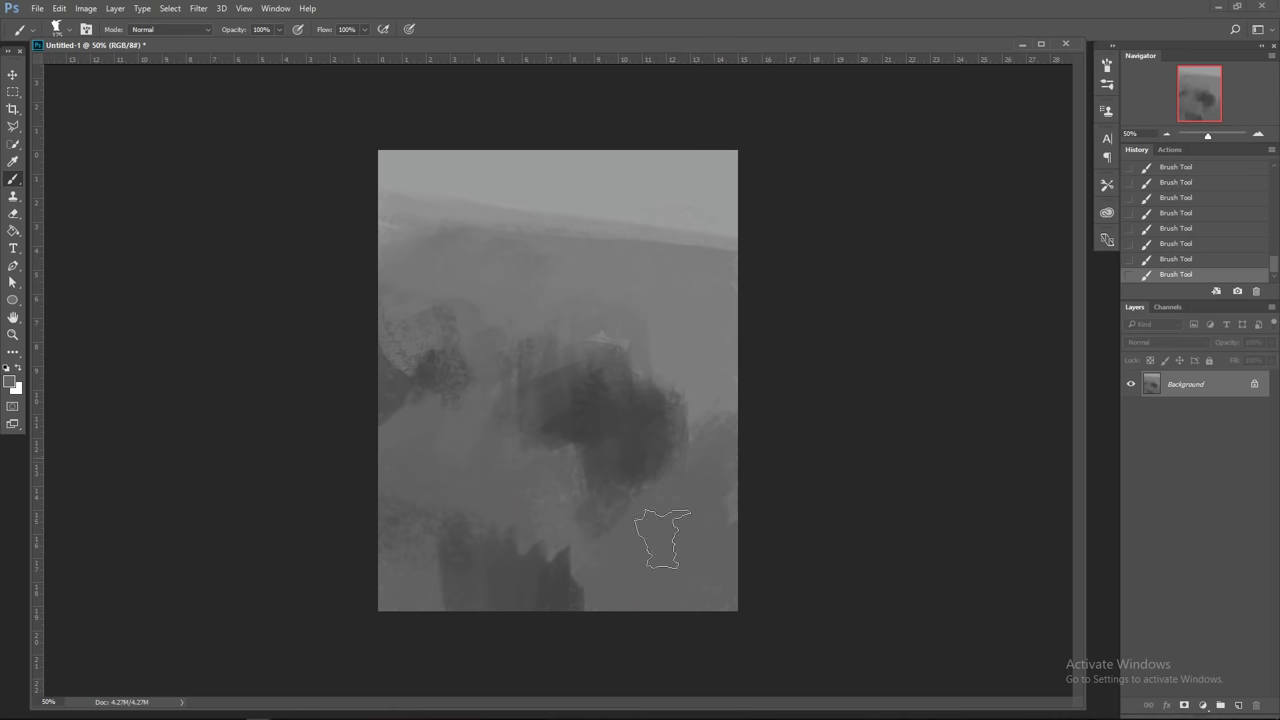
Step: Add a new layer and paint a short dark vertical stroke above the central dark shape
click(1238, 706)
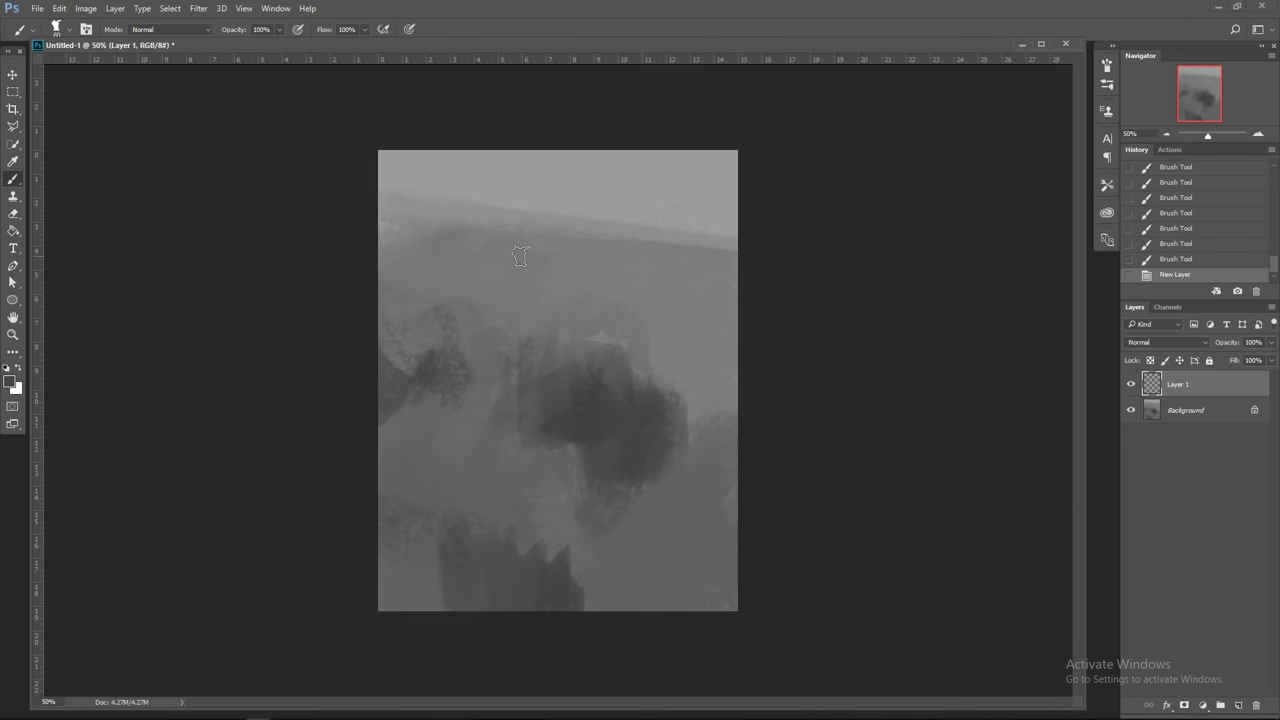
click(590, 268)
key(bracketright)
key(bracketright)
drag(593, 250, 595, 285)
drag(596, 265, 595, 304)
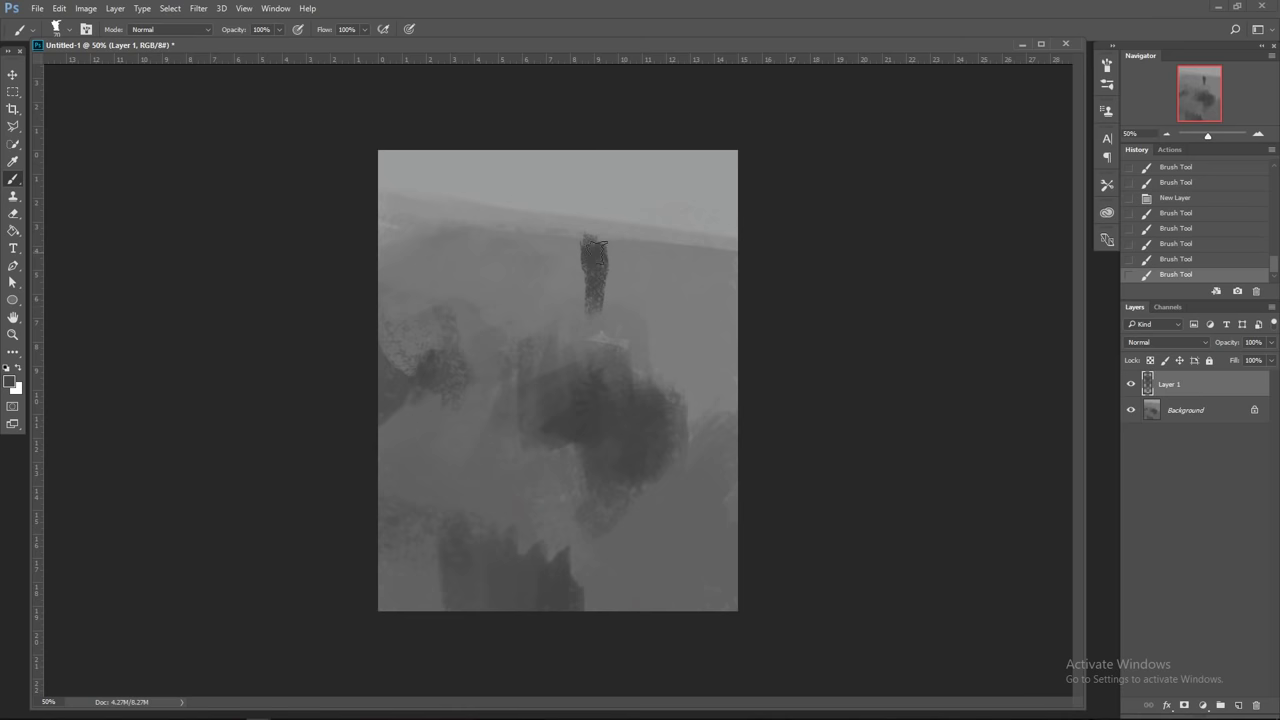
Step: Give the Eraser the textured 73 px brush tip and erase the top of the vertical stroke
click(12, 213)
right_click(545, 372)
click(600, 271)
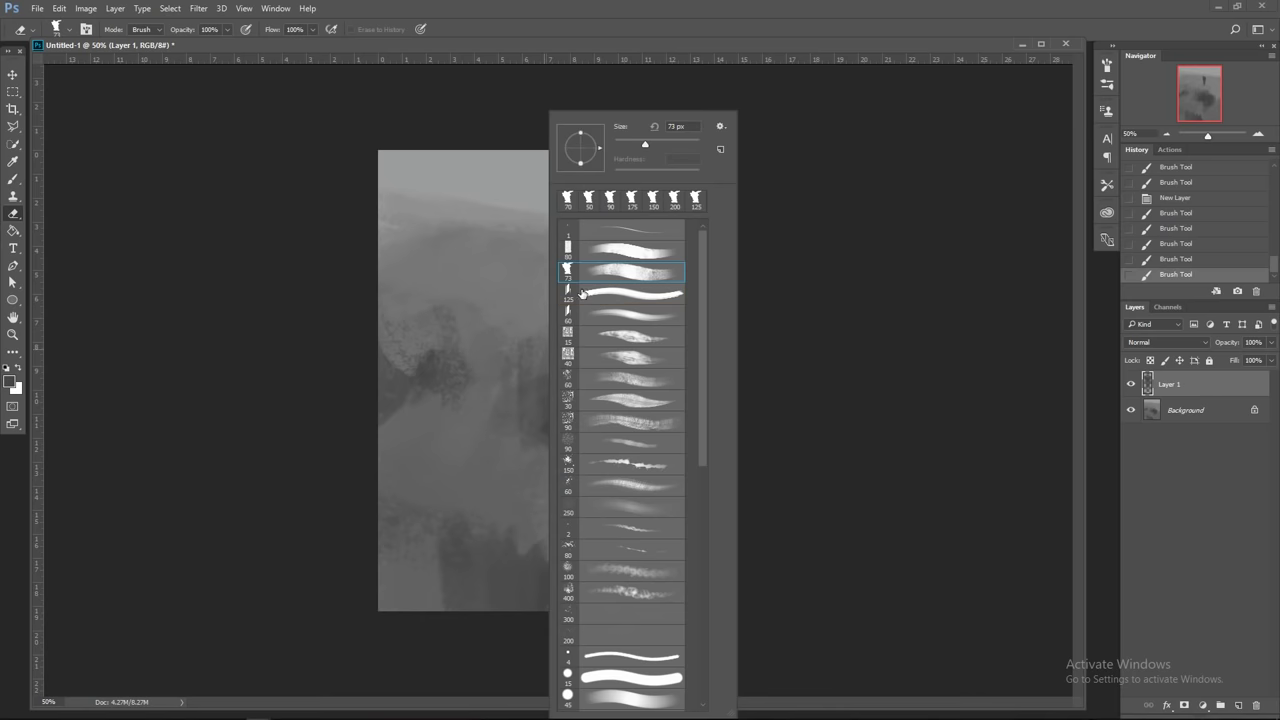
click(504, 348)
click(12, 180)
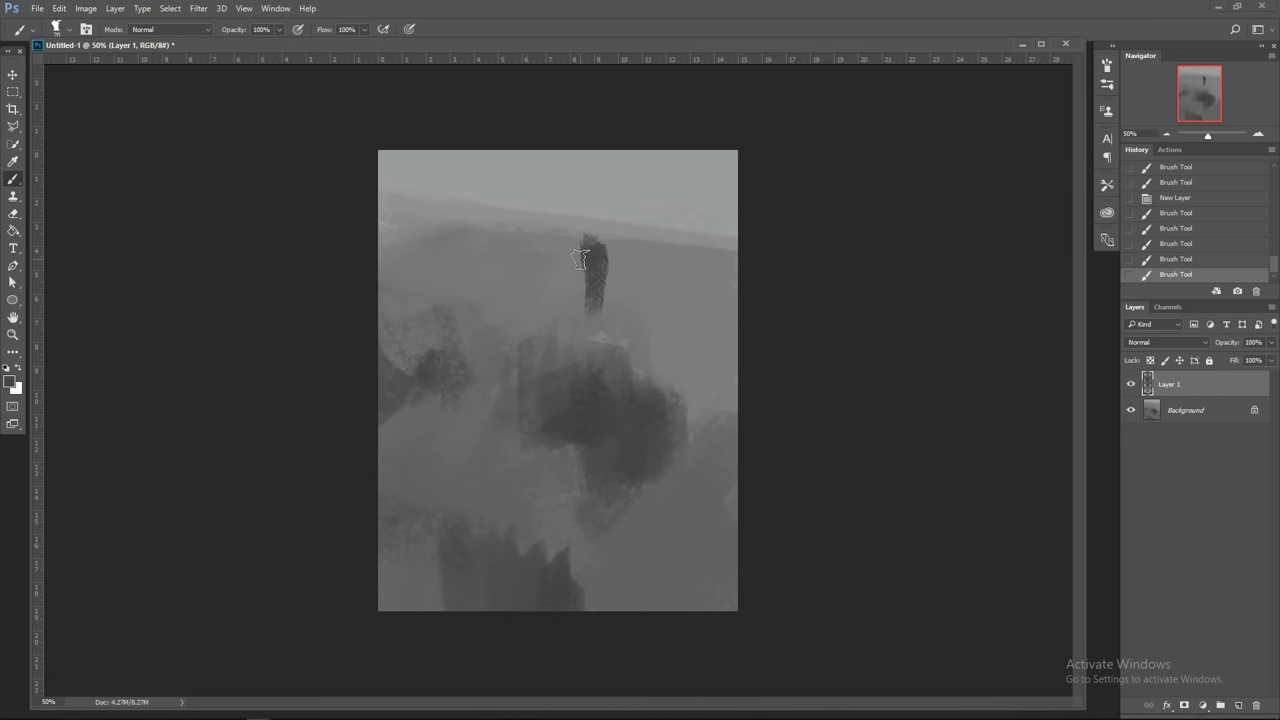
drag(589, 243, 572, 282)
mouse_move(588, 230)
mouse_down()
mouse_move(579, 263)
mouse_move(600, 266)
mouse_move(597, 301)
mouse_up()
Step: Paint the figure's dark lower body below the central shape and extend the neck stroke downward
key(])
key(])
drag(595, 374, 589, 420)
mouse_move(589, 420)
mouse_down()
mouse_move(579, 417)
mouse_move(579, 528)
mouse_move(576, 506)
mouse_up()
drag(587, 459, 578, 510)
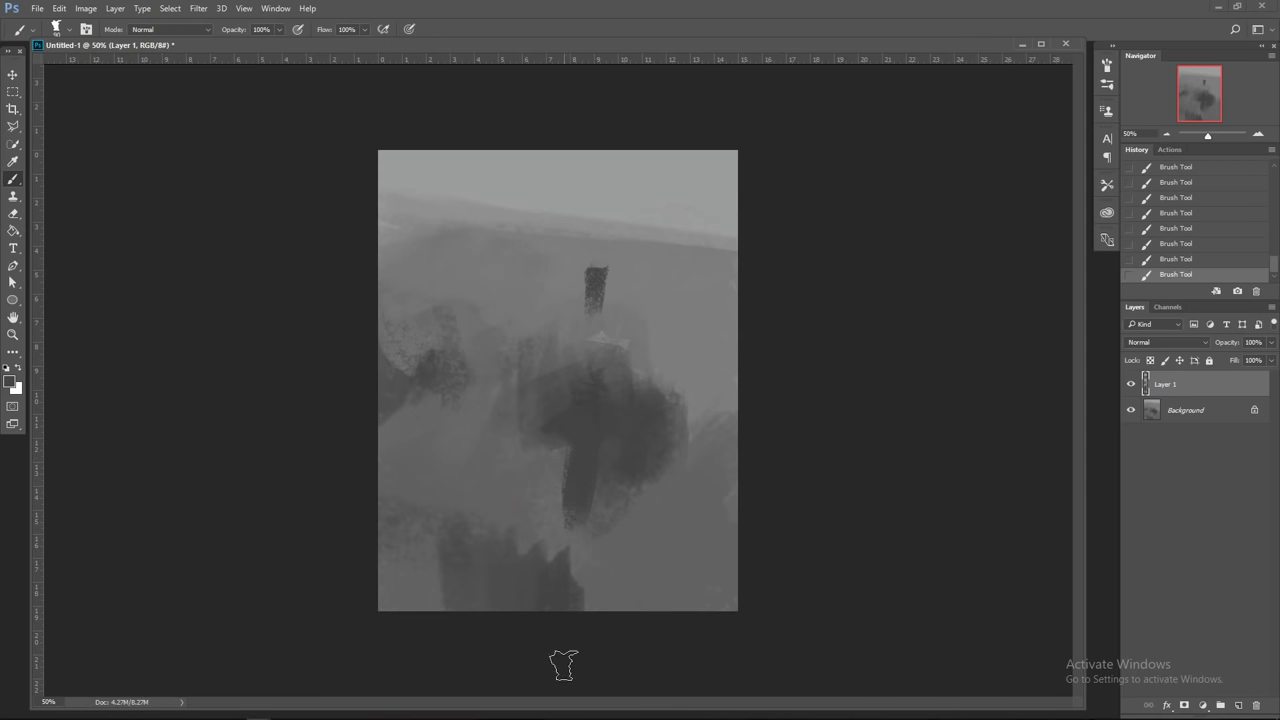
mouse_move(587, 428)
mouse_down()
mouse_move(568, 629)
mouse_move(581, 412)
mouse_move(564, 568)
mouse_up()
drag(598, 314, 600, 332)
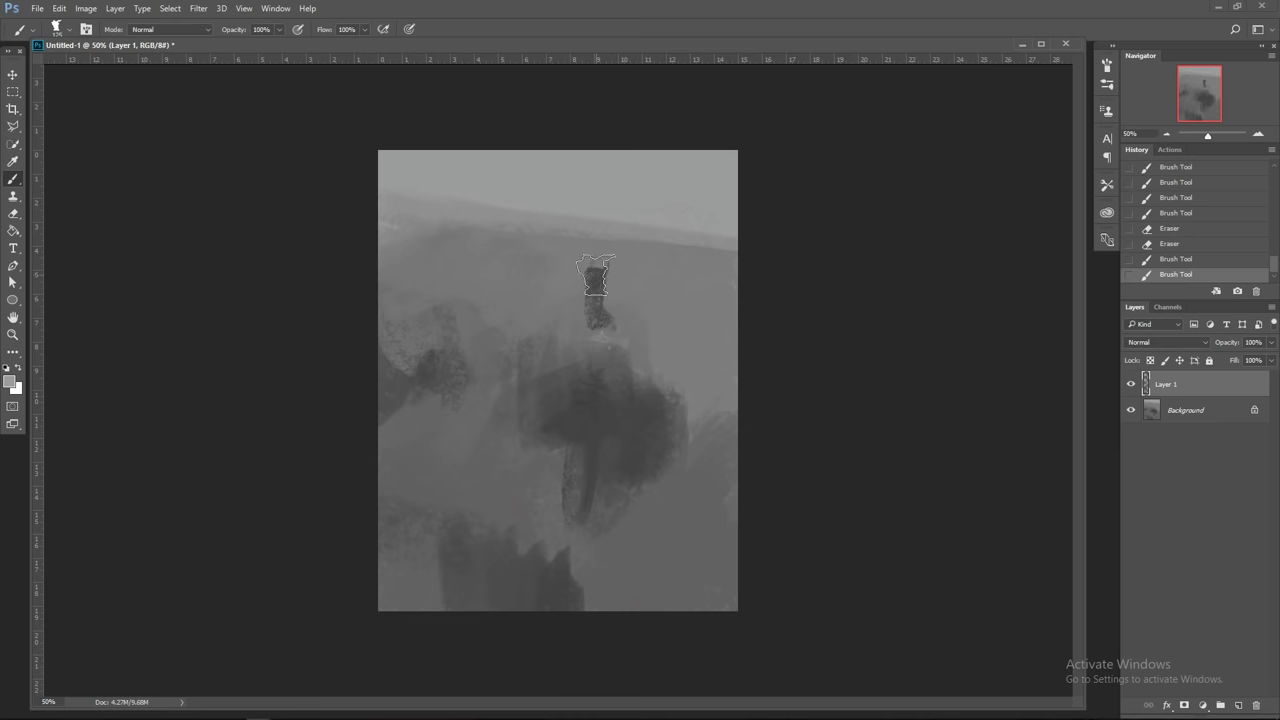
Step: Paint a light head on the figure and build up its torso with sampled greys
mouse_move(597, 262)
mouse_down()
mouse_move(571, 616)
mouse_move(584, 293)
mouse_move(604, 276)
mouse_move(534, 451)
mouse_move(576, 265)
mouse_move(606, 260)
mouse_move(542, 498)
mouse_move(598, 300)
mouse_move(643, 353)
mouse_move(606, 302)
mouse_move(623, 331)
mouse_move(610, 318)
mouse_move(620, 267)
mouse_move(622, 297)
mouse_move(608, 295)
mouse_move(668, 444)
mouse_move(601, 299)
mouse_move(586, 434)
mouse_move(582, 305)
mouse_move(588, 390)
mouse_up()
alt+click(609, 423)
key(])
alt+click(612, 333)
alt+click(638, 326)
key([)
drag(610, 331, 614, 352)
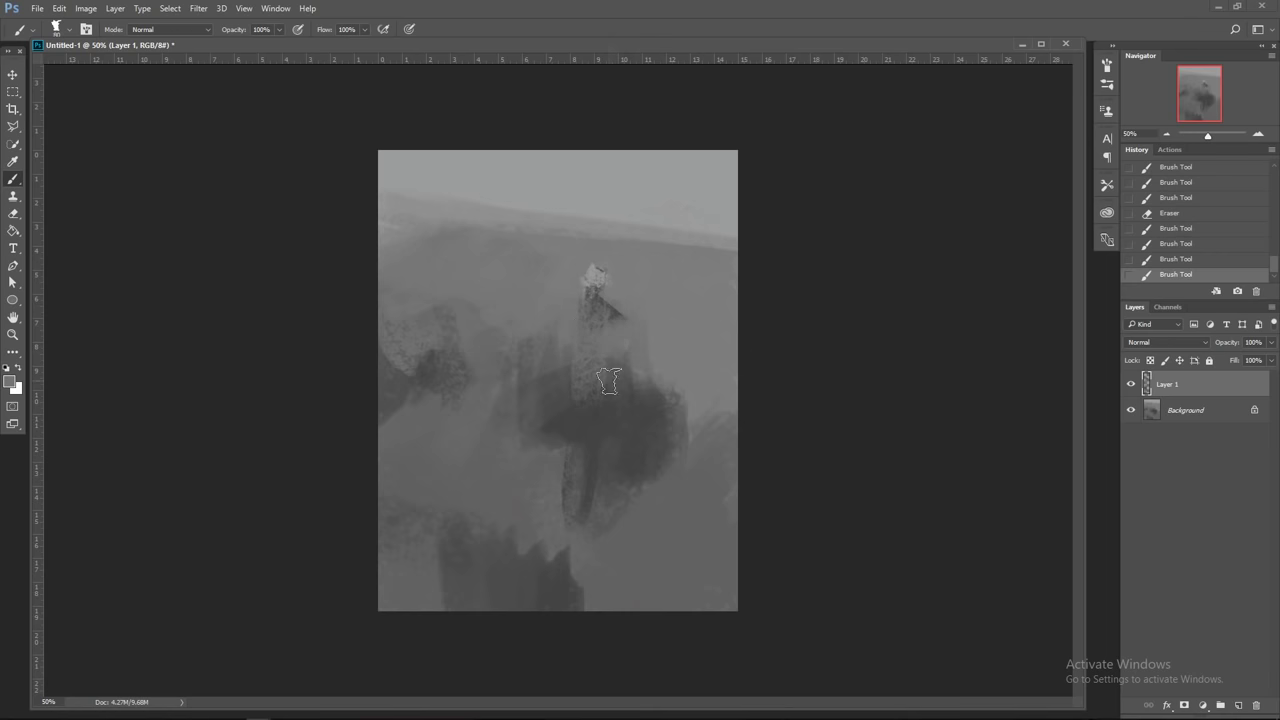
mouse_move(570, 314)
mouse_down()
mouse_move(558, 410)
mouse_move(573, 364)
mouse_up()
drag(573, 364, 573, 383)
Step: Paint a small dark square and a dark diagonal patch to the left of the figure
alt+click(619, 312)
key([)
drag(537, 336, 538, 346)
click(547, 338)
drag(514, 405, 504, 416)
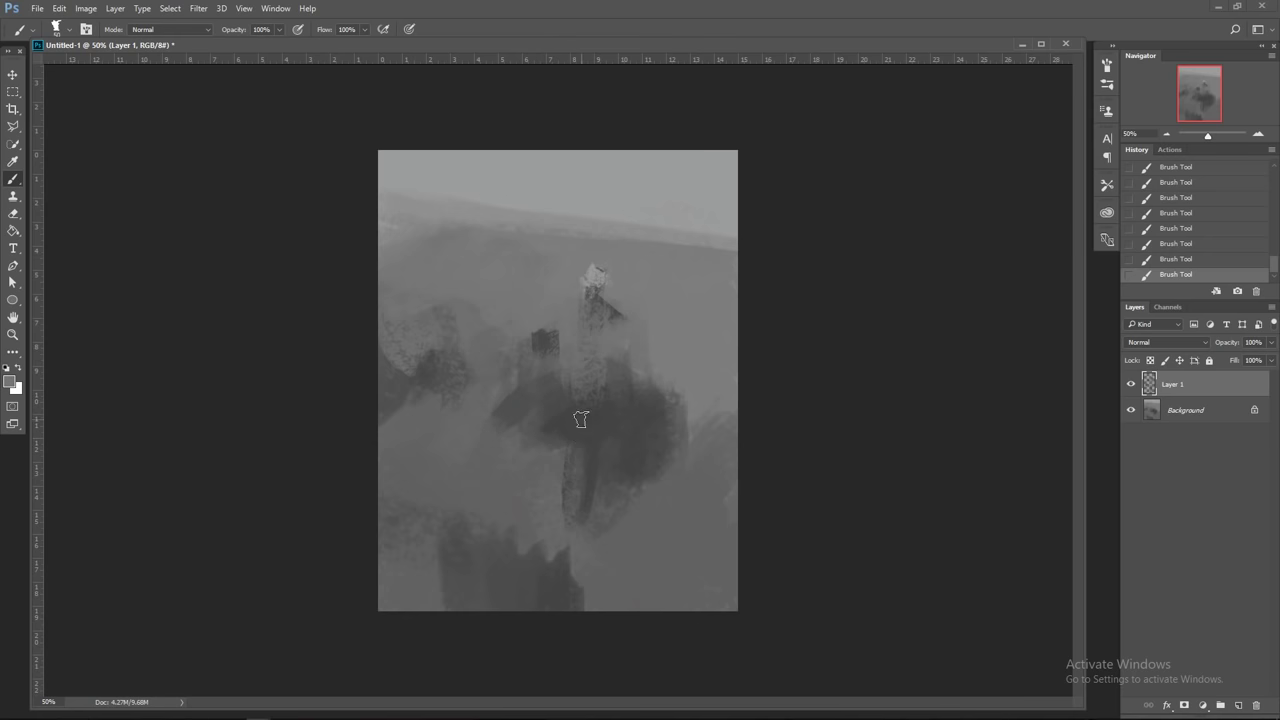
Step: Darken the figure's lower body and blend its waist with sampled greys
drag(581, 419, 583, 474)
alt+click(602, 434)
alt+click(633, 380)
drag(582, 391, 567, 430)
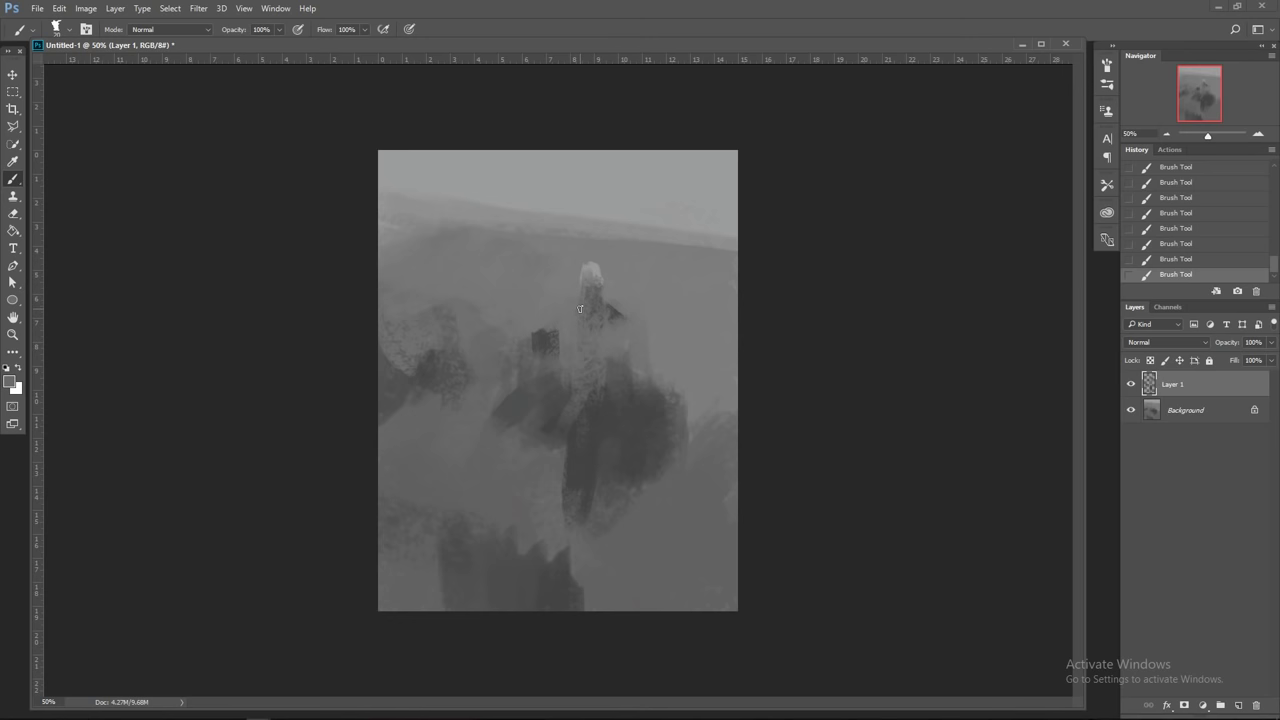
Step: Paint the figure's dark collar and shoulders with sampled dark greys
alt+click(614, 314)
drag(629, 336, 623, 351)
alt+click(640, 441)
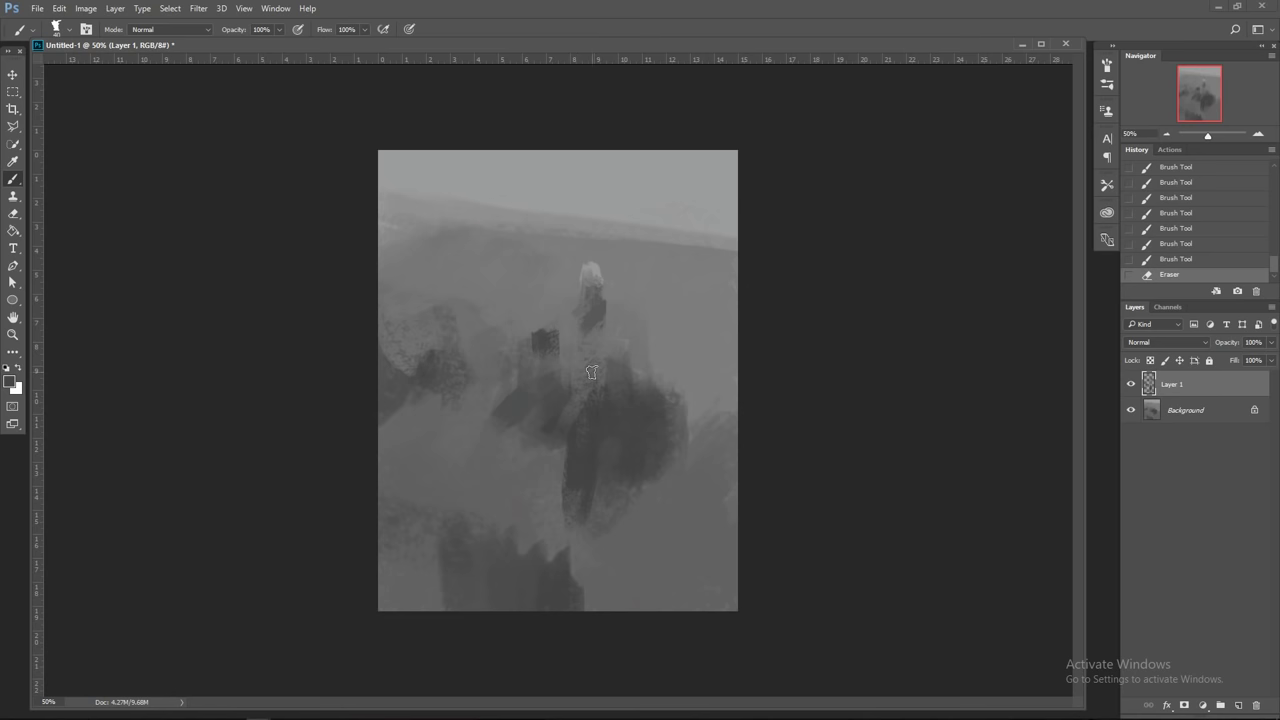
click(580, 312)
click(582, 313)
mouse_move(608, 312)
mouse_down()
mouse_move(614, 340)
mouse_move(600, 313)
mouse_move(588, 354)
mouse_move(603, 320)
mouse_up()
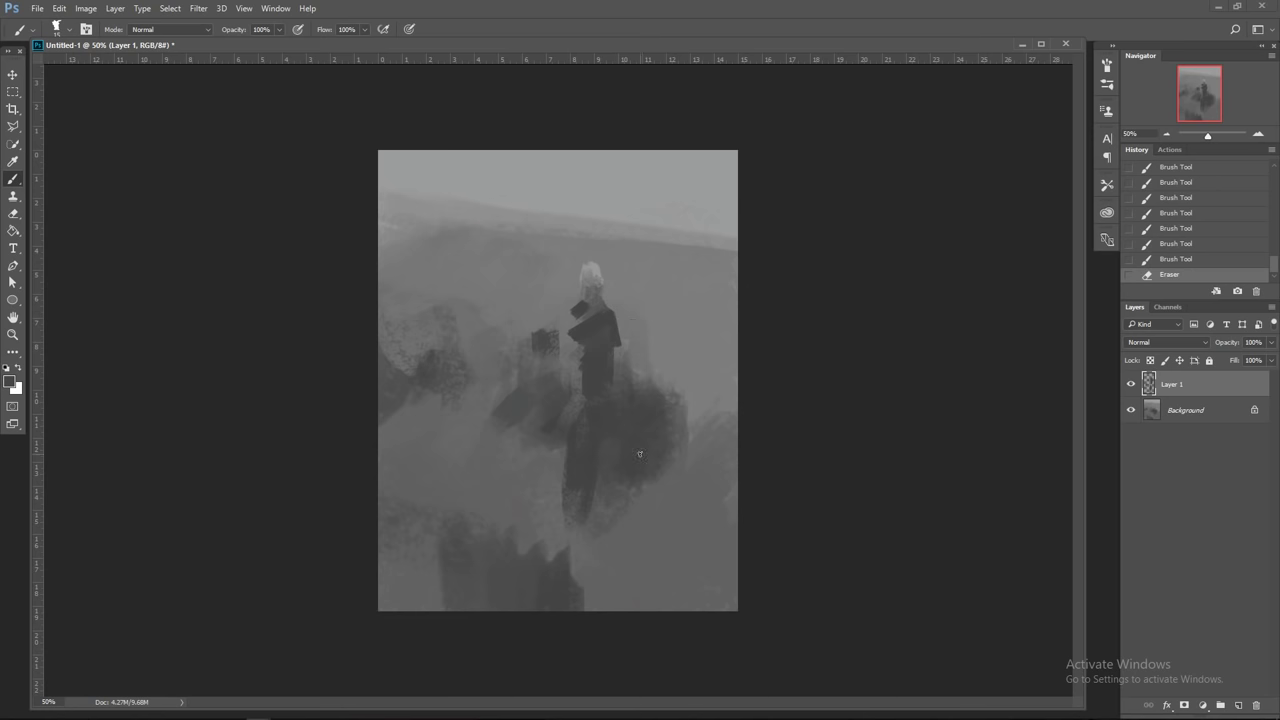
Step: Fill in a long dark cloak below the figure's shoulders and extend the right shoulder into a point
drag(614, 349, 613, 366)
drag(613, 354, 613, 388)
drag(615, 351, 615, 396)
drag(617, 352, 602, 406)
drag(583, 351, 588, 373)
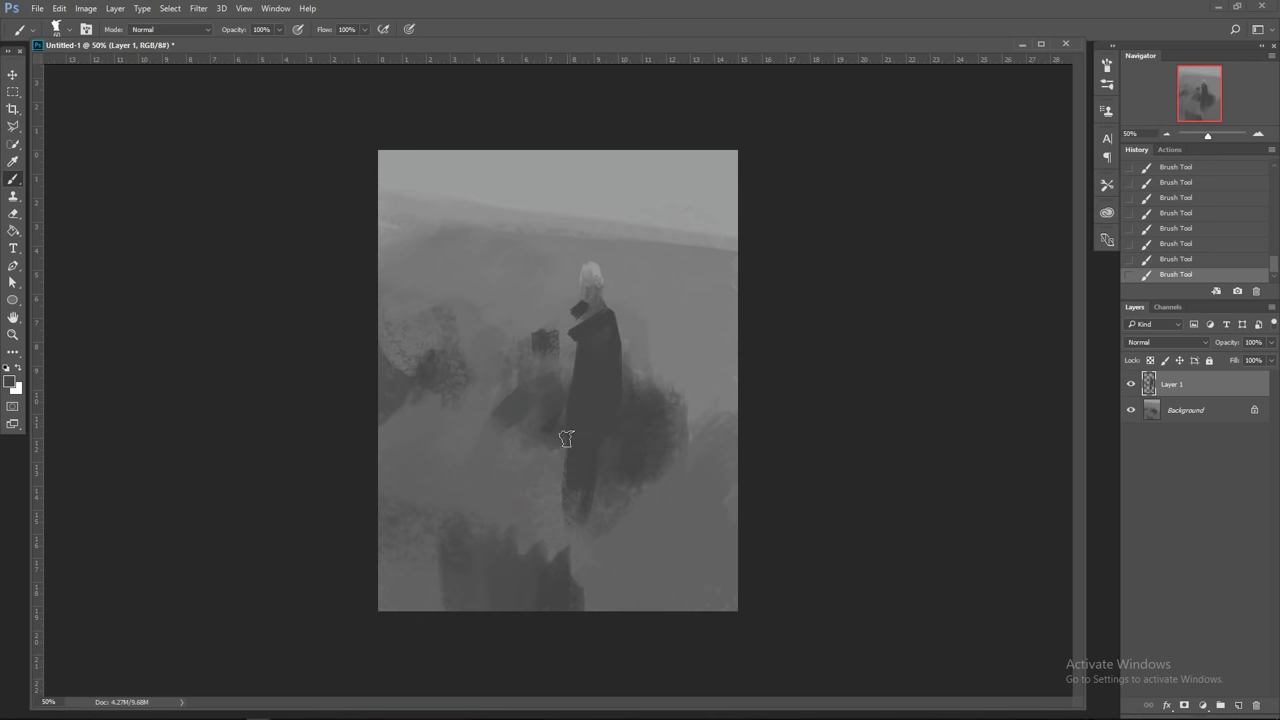
drag(566, 438, 562, 501)
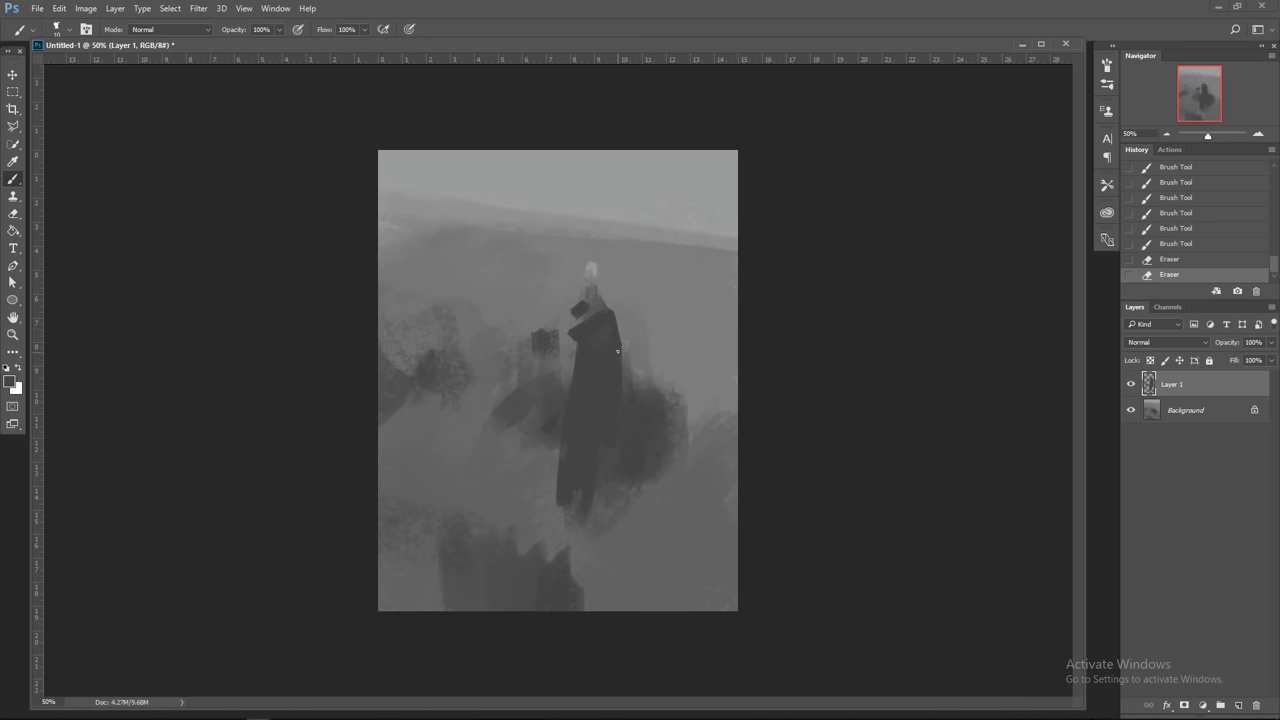
drag(603, 303, 631, 330)
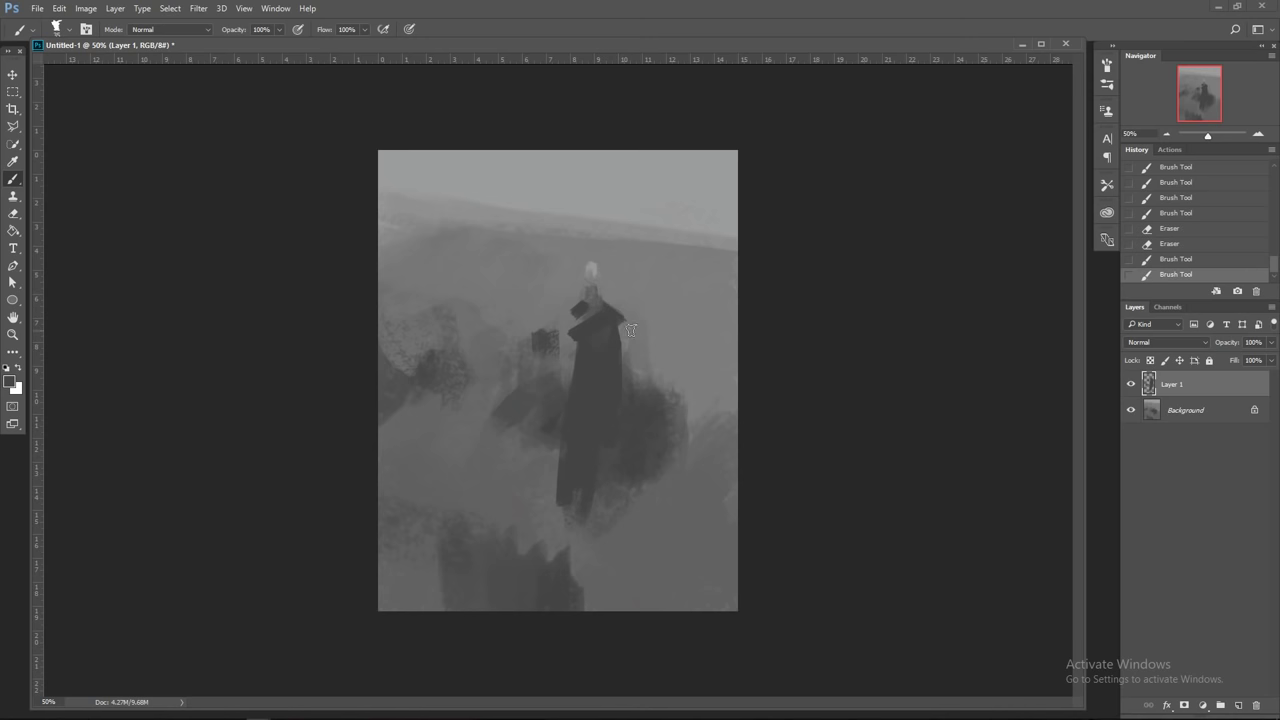
Step: Paint light arm marks beside the cloak and a light patch over the small dark square
click(560, 368)
click(561, 364)
drag(560, 366, 561, 377)
mouse_move(545, 330)
mouse_down()
mouse_move(558, 469)
mouse_move(526, 356)
mouse_up()
Step: Rework the arm beside the cloak with sampled greys and a smaller brush
alt+click(600, 400)
key(])
key(])
alt+click(519, 376)
key([)
key([)
key([)
mouse_move(566, 366)
mouse_down()
mouse_move(578, 346)
mouse_move(593, 358)
mouse_up()
alt+click(587, 388)
key(])
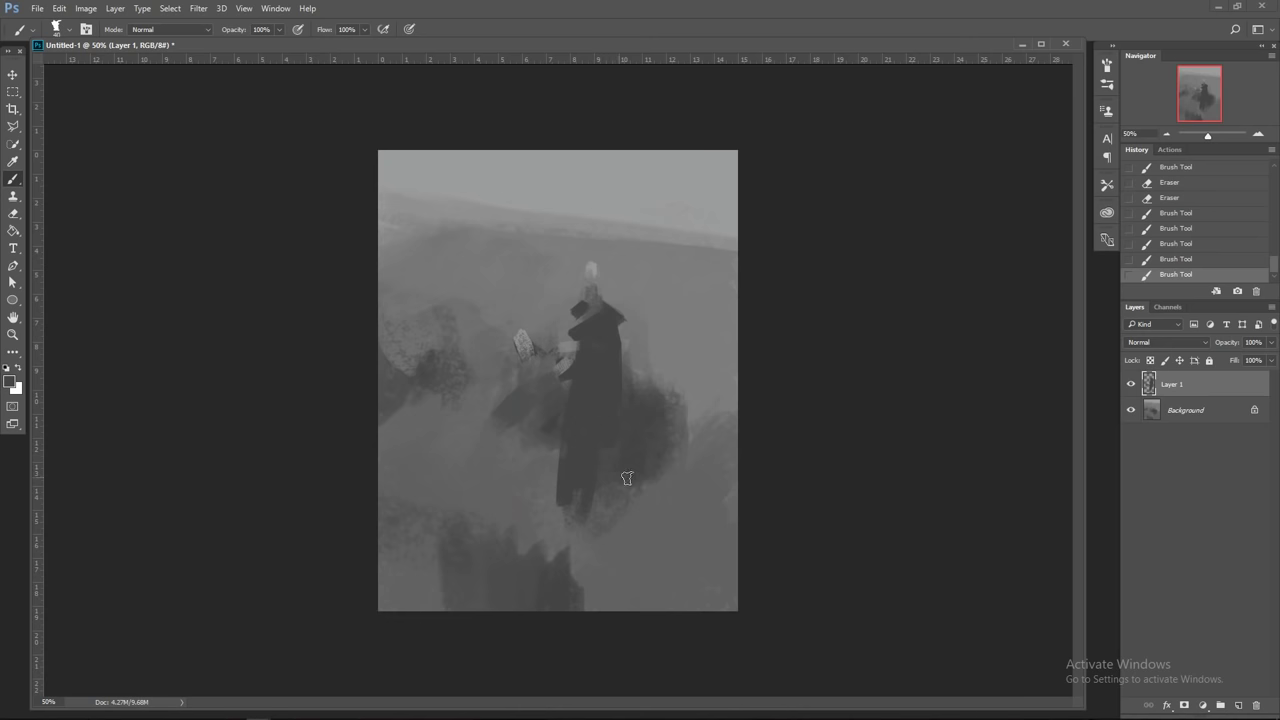
Step: Sample the light grey and fill in the light patch left of the figure
alt+click(518, 345)
key(alt)
alt+click(525, 341)
key([)
key([)
key([)
click(520, 345)
click(522, 352)
click(520, 338)
key(alt)
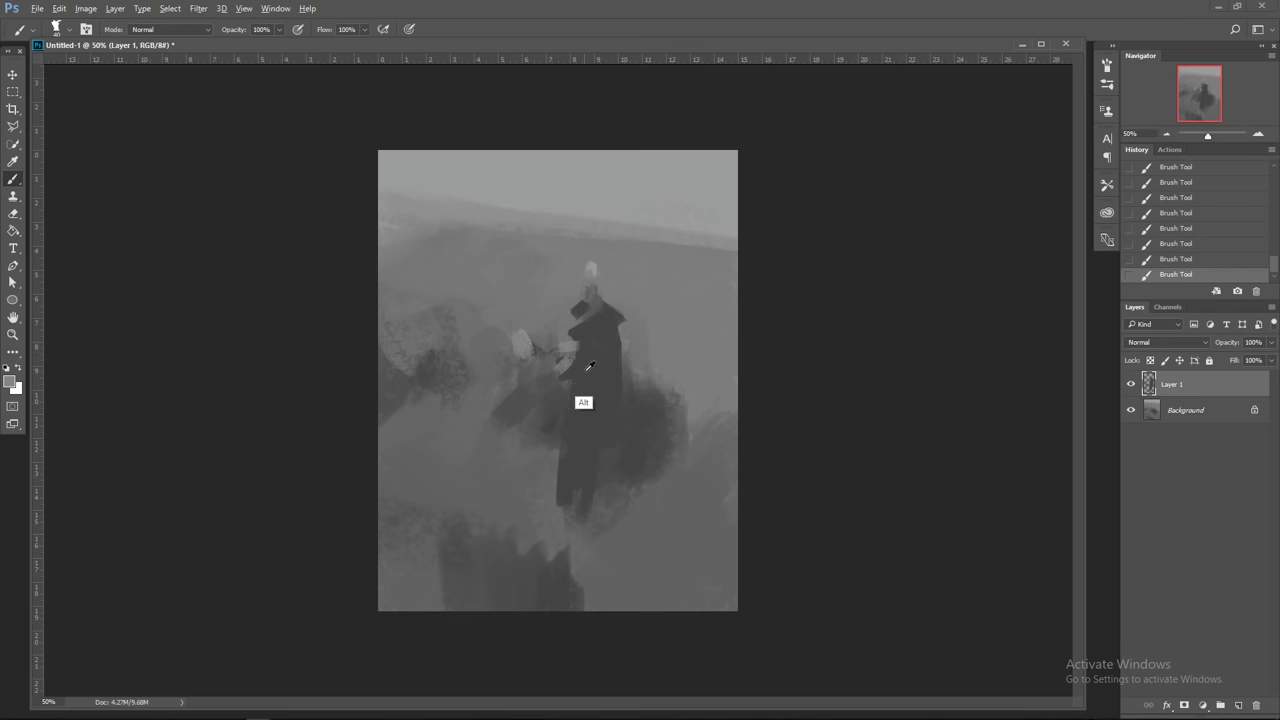
Step: Sample the cloak's dark grey and paint a dark sleeve edge below the arm
alt+click(587, 370)
key(])
key(])
drag(562, 368, 574, 362)
click(556, 361)
alt+click(655, 471)
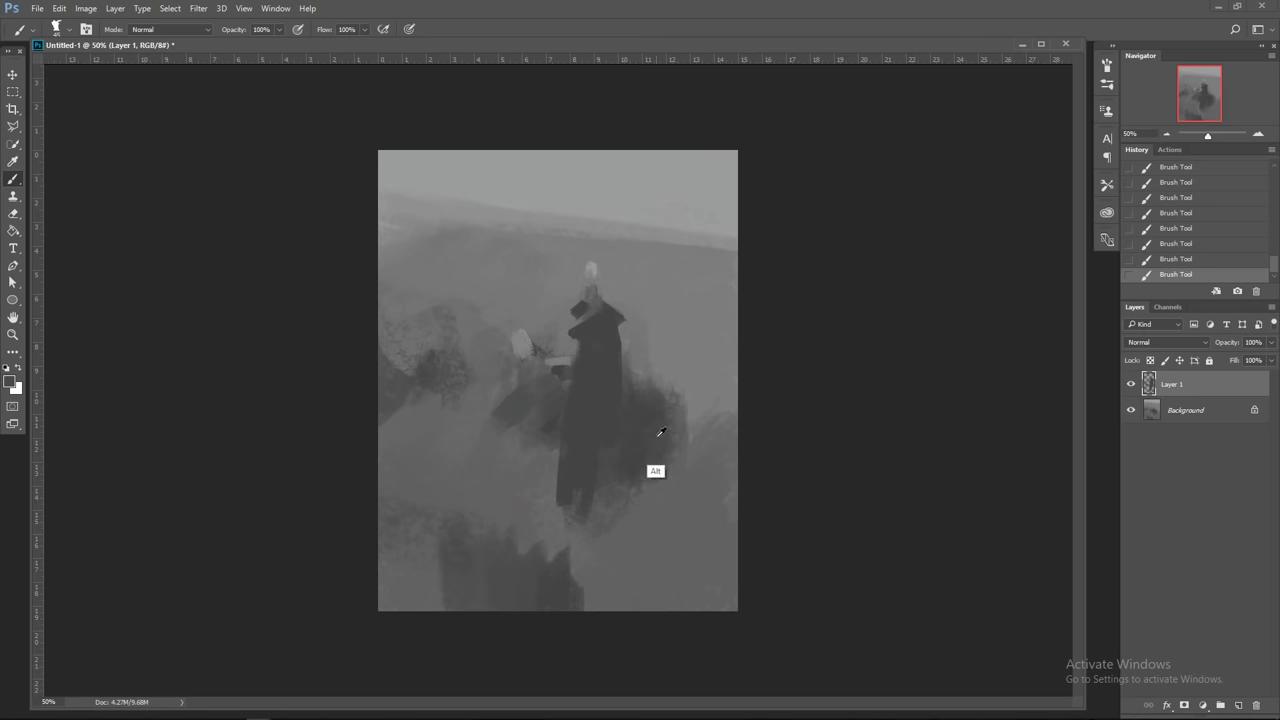
Step: Erase the light patch, repaint it slightly further left, and add dark strokes beneath it
mouse_move(566, 346)
mouse_down()
mouse_move(543, 347)
mouse_move(564, 346)
mouse_move(543, 378)
mouse_up()
click(522, 340)
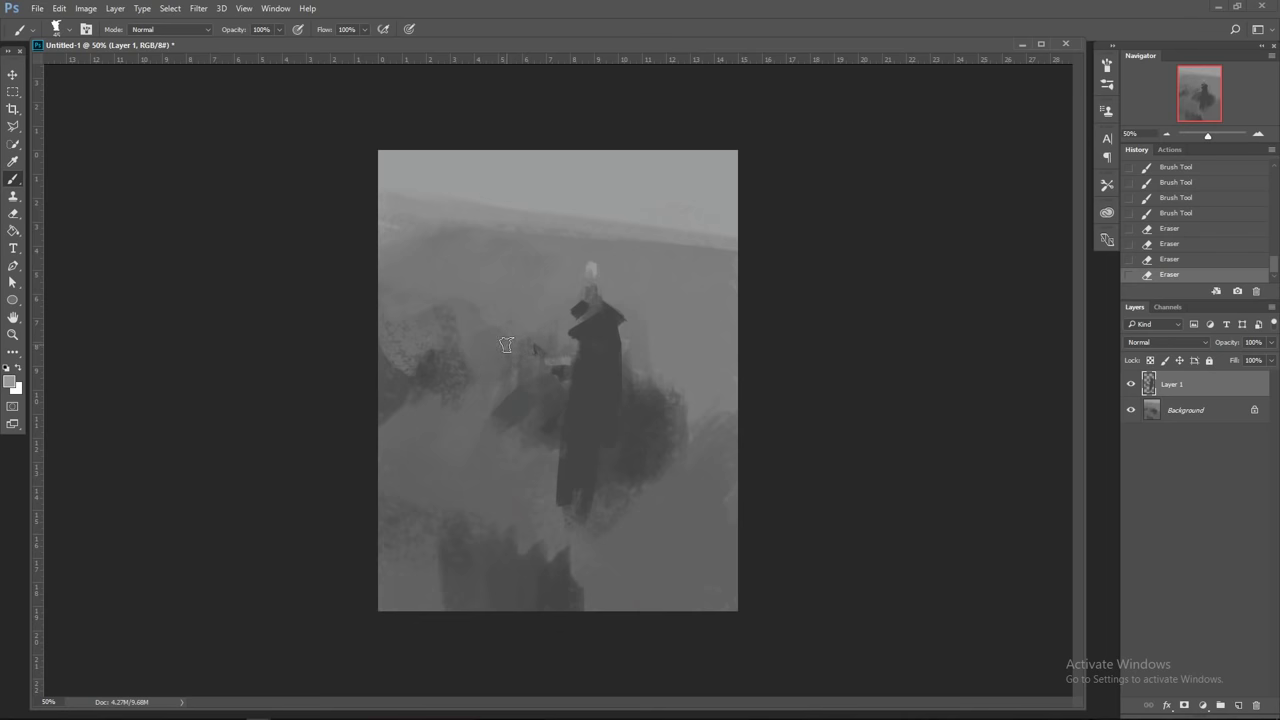
click(507, 345)
mouse_move(520, 375)
mouse_down()
mouse_move(546, 590)
mouse_move(549, 430)
mouse_move(542, 381)
mouse_move(530, 378)
mouse_move(542, 407)
mouse_move(549, 386)
mouse_move(551, 452)
mouse_move(575, 471)
mouse_move(526, 375)
mouse_move(506, 428)
mouse_move(520, 382)
mouse_move(491, 411)
mouse_up()
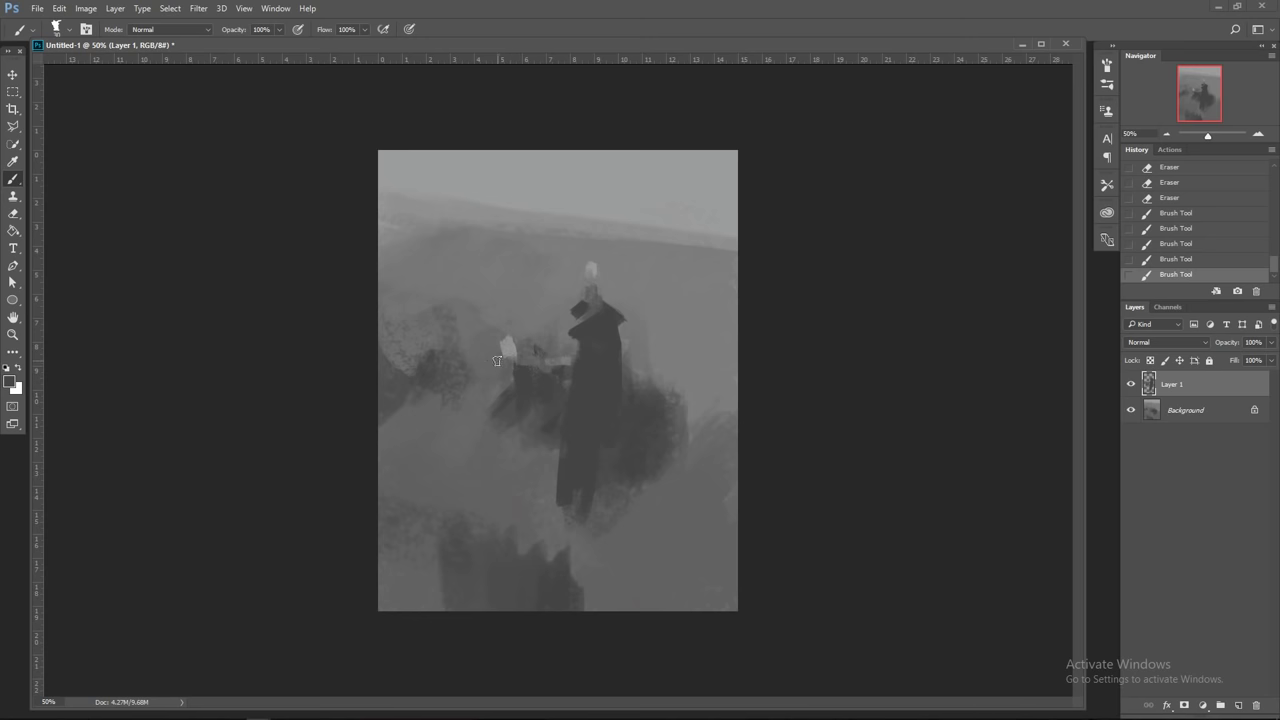
Step: Paint a dark diagonal limb running down left from the light patch and trim its edges with the Eraser
mouse_move(496, 357)
mouse_down()
mouse_move(447, 408)
mouse_move(483, 368)
mouse_move(484, 399)
mouse_move(519, 387)
mouse_move(469, 440)
mouse_move(497, 372)
mouse_up()
key(e)
key(b)
key(e)
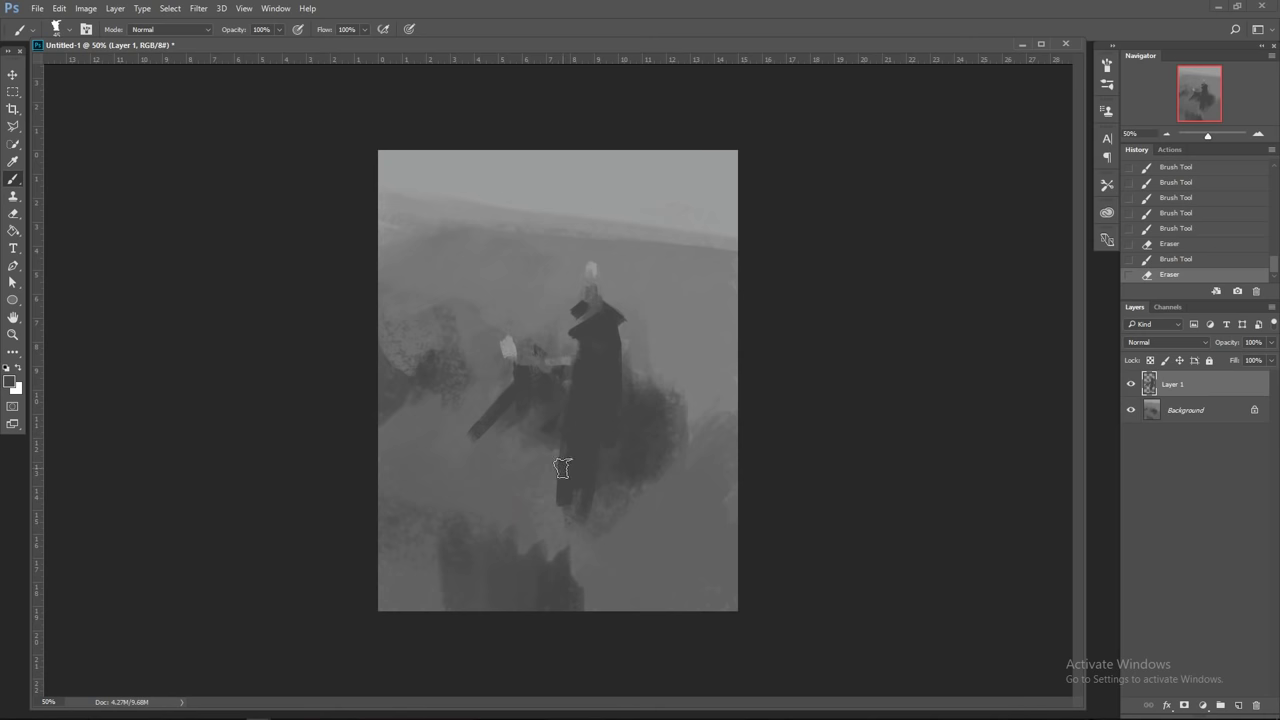
Step: Erase the lower part of the cloak to a slanted hem and touch up its lower right edge
mouse_move(578, 468)
mouse_down()
mouse_move(562, 452)
mouse_move(624, 447)
mouse_move(668, 478)
mouse_up()
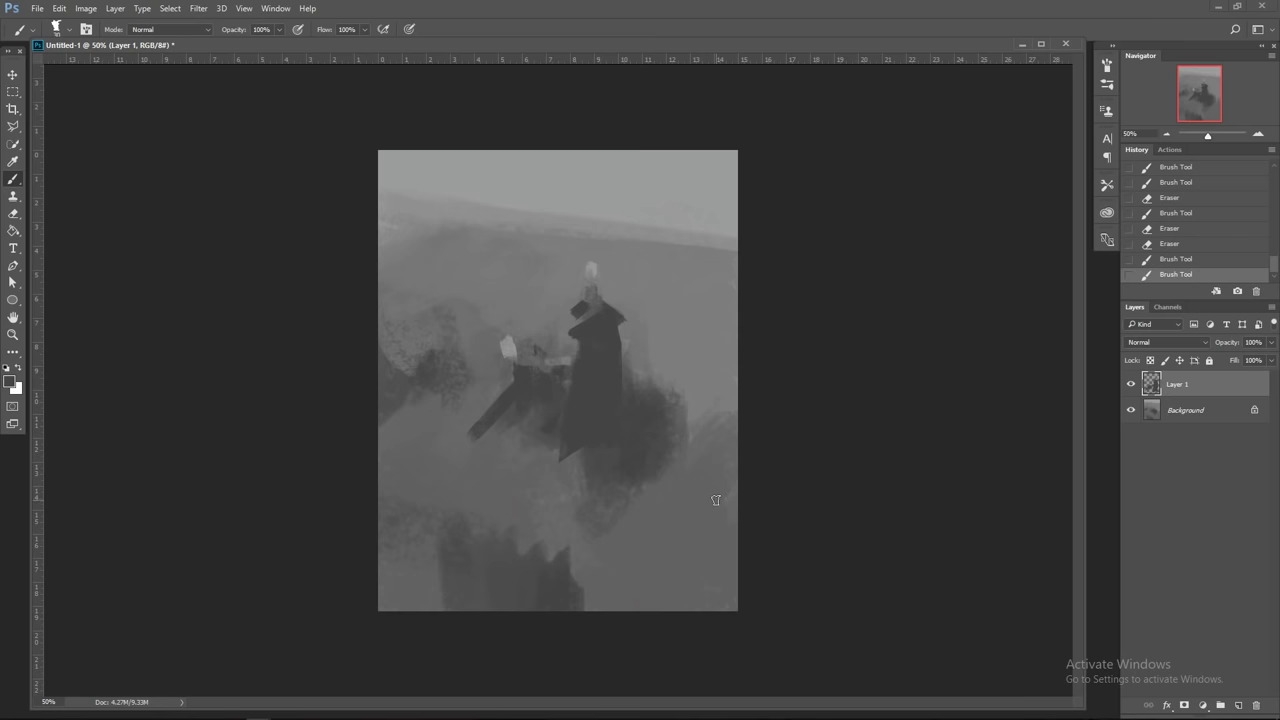
drag(614, 441, 623, 450)
click(618, 450)
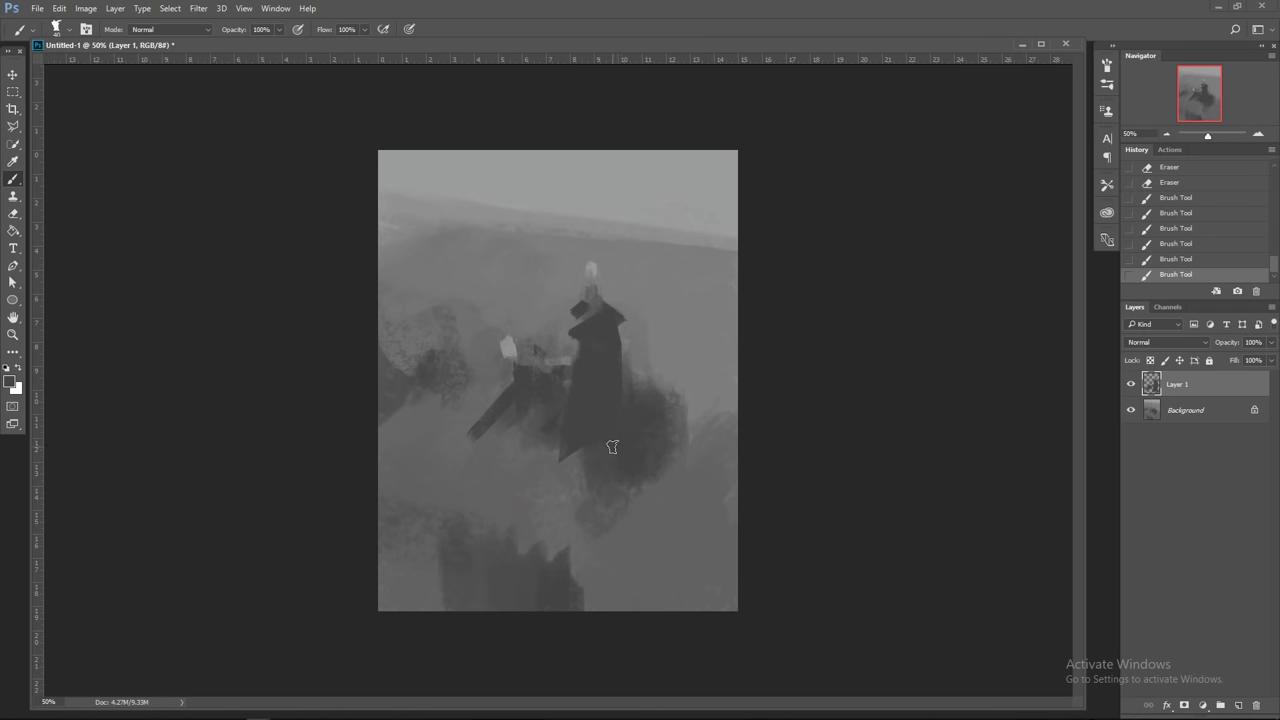
drag(612, 447, 628, 459)
Step: Duplicate Layer 1 as Layer 1 copy and hide the original Layer 1
right_click(1226, 386)
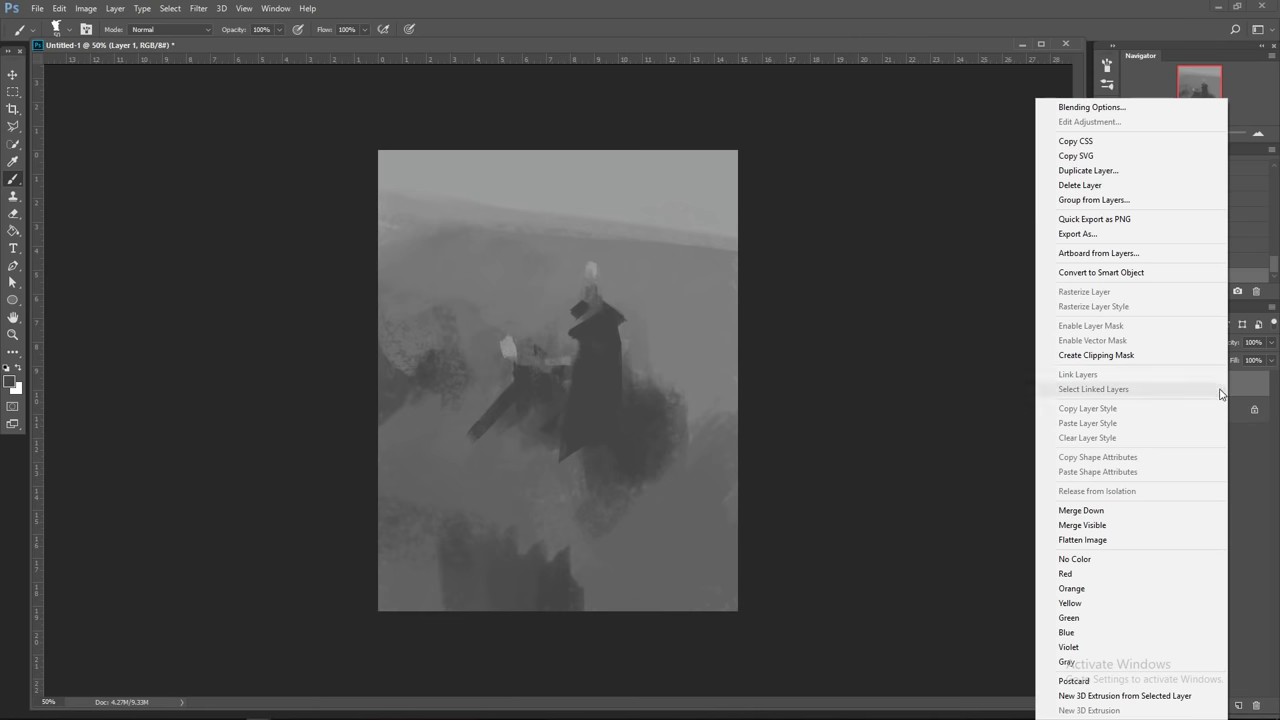
click(1076, 172)
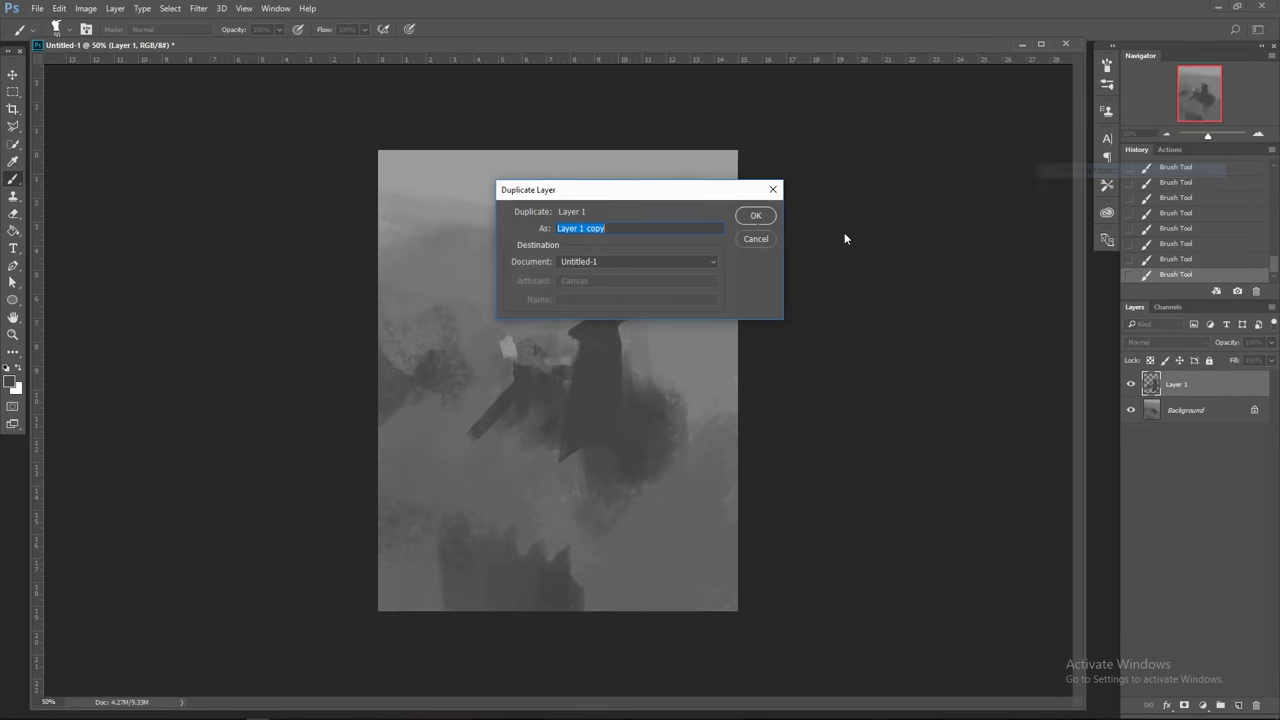
click(751, 214)
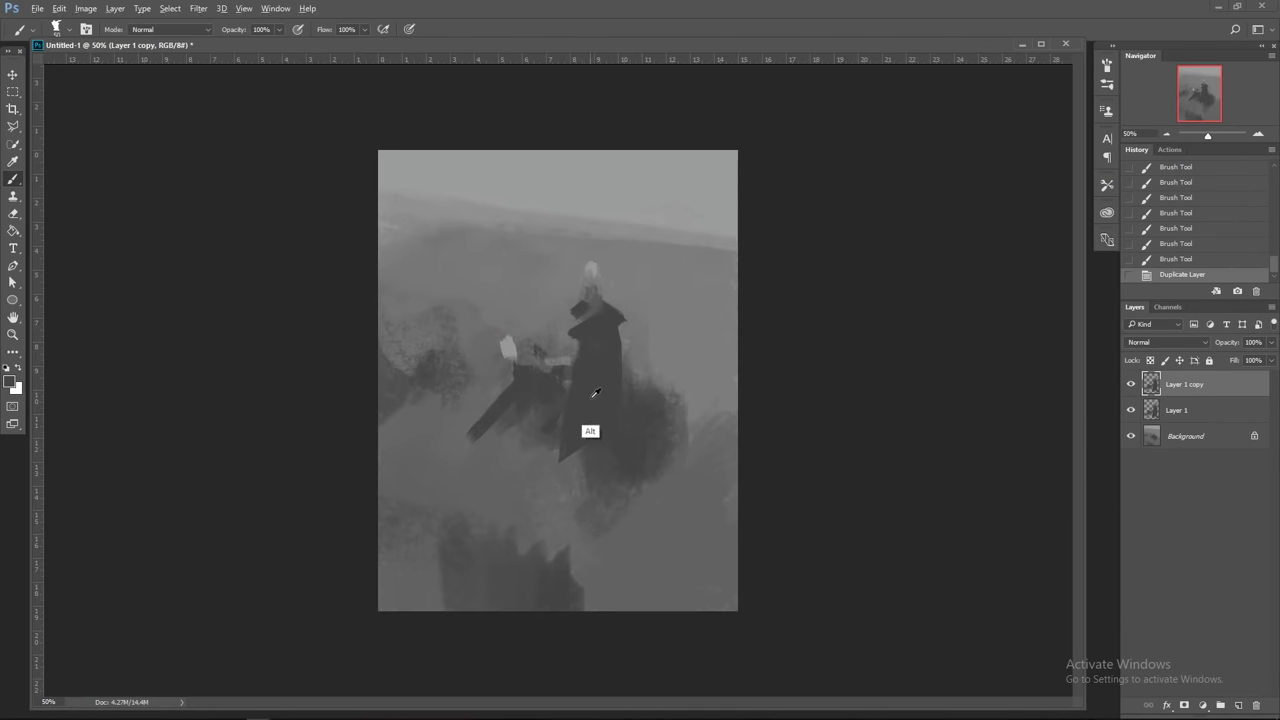
click(1131, 410)
Step: Extend the cloak's hem with a dark limb running down left and trim the cloak's right edge
mouse_move(545, 477)
mouse_down()
mouse_move(578, 386)
mouse_move(563, 441)
mouse_move(565, 391)
mouse_up()
key(bracketleft)
key(bracketleft)
mouse_move(622, 338)
mouse_down()
mouse_move(623, 407)
mouse_move(630, 324)
mouse_move(597, 334)
mouse_move(617, 319)
mouse_move(610, 356)
mouse_up()
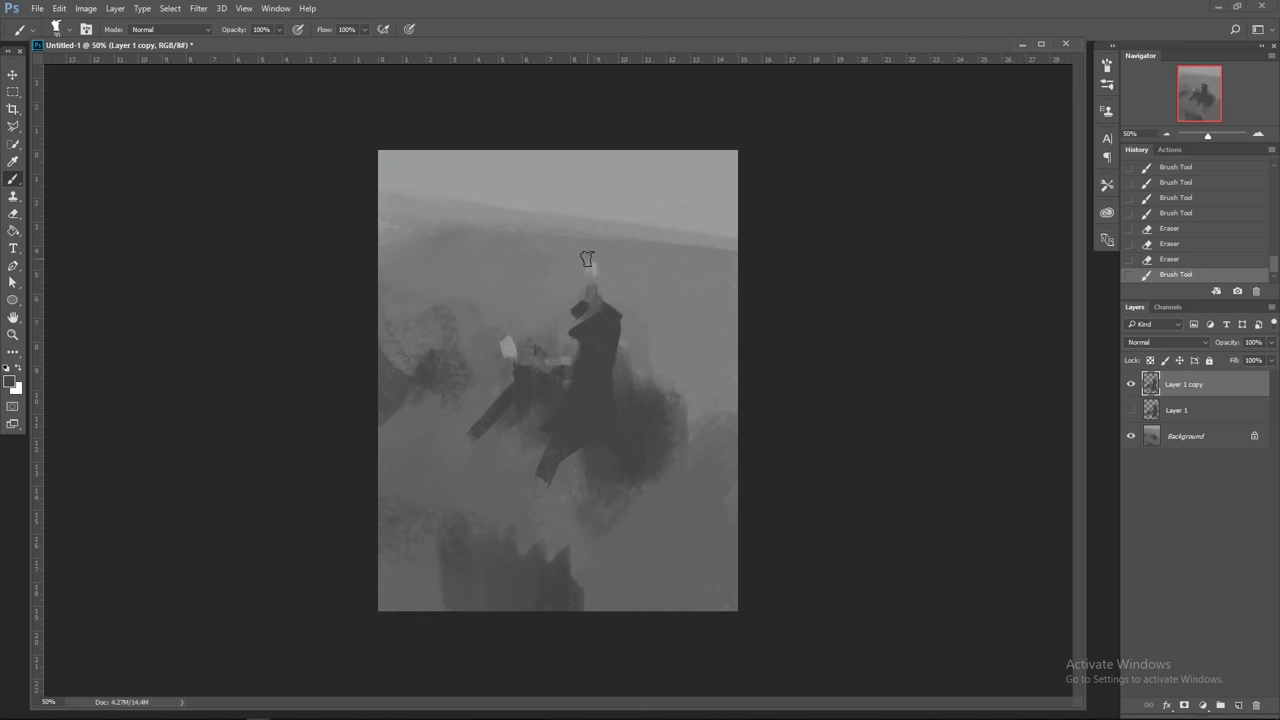
Step: Erase the head and neck and repaint them slightly further right as a dark column with a light tip
mouse_move(586, 271)
mouse_down()
mouse_move(590, 300)
mouse_move(606, 288)
mouse_move(592, 358)
mouse_up()
alt+click(611, 293)
key(])
key(])
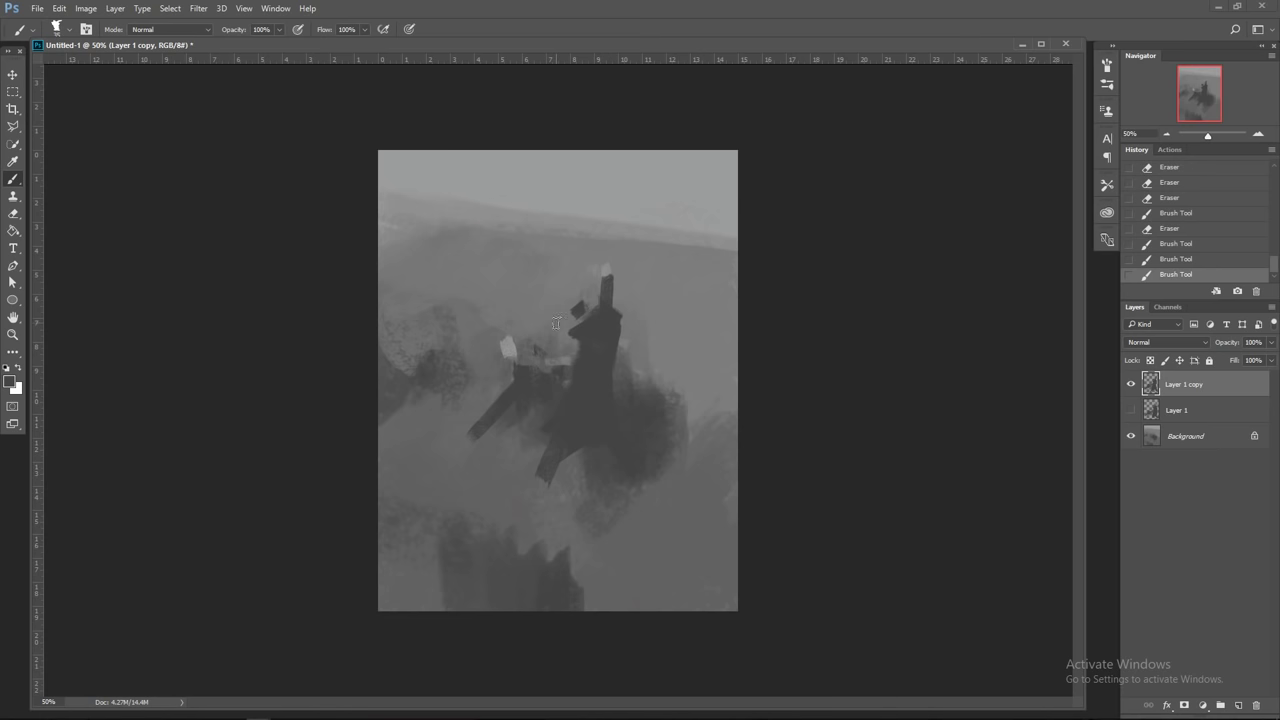
Step: Reshape the upper torso with a dark shoulder mass and a light grey band across the chest
mouse_move(598, 314)
mouse_down()
mouse_move(580, 312)
mouse_move(618, 318)
mouse_move(589, 347)
mouse_move(601, 340)
mouse_up()
key(e)
alt+click(602, 330)
key(])
mouse_move(608, 328)
mouse_down()
mouse_move(593, 395)
mouse_move(610, 325)
mouse_up()
alt+click(594, 397)
key(])
drag(603, 327, 606, 297)
alt+click(619, 267)
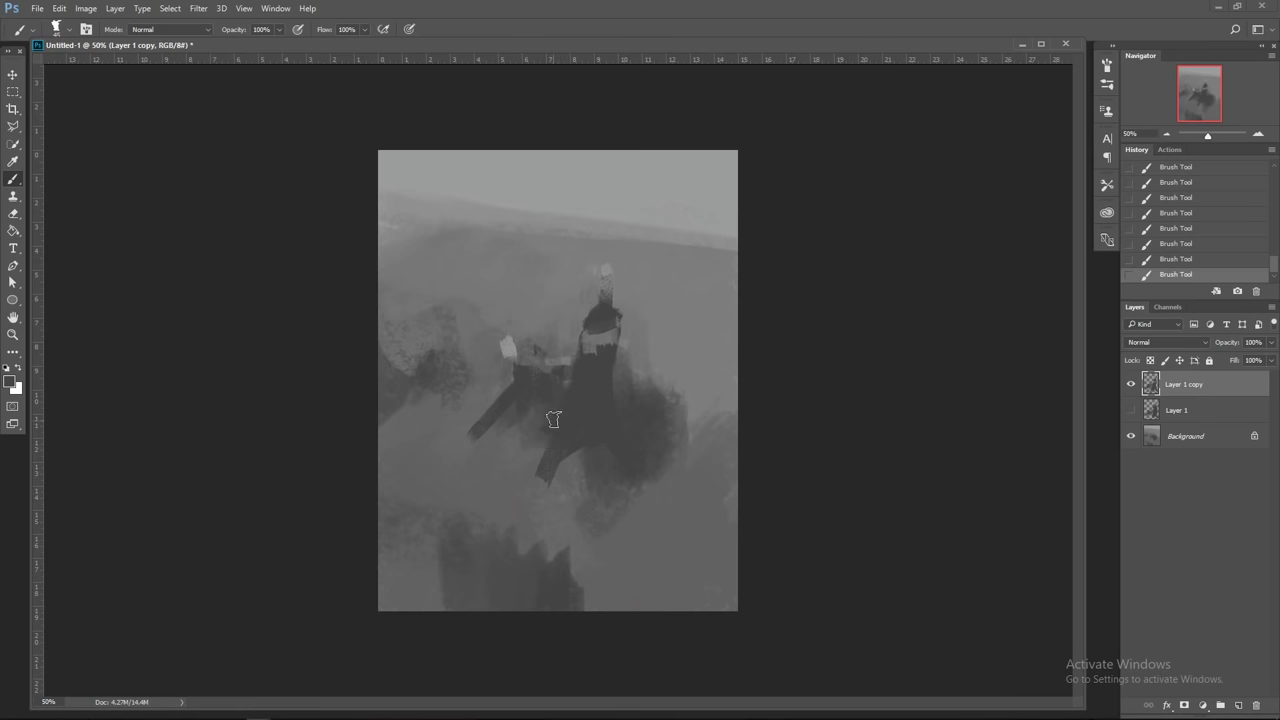
Step: Flip the canvas horizontally, widen the cloak in its dark grey, and erase the lower limb to a thin point
click(545, 438)
key(ctrl+shift+h)
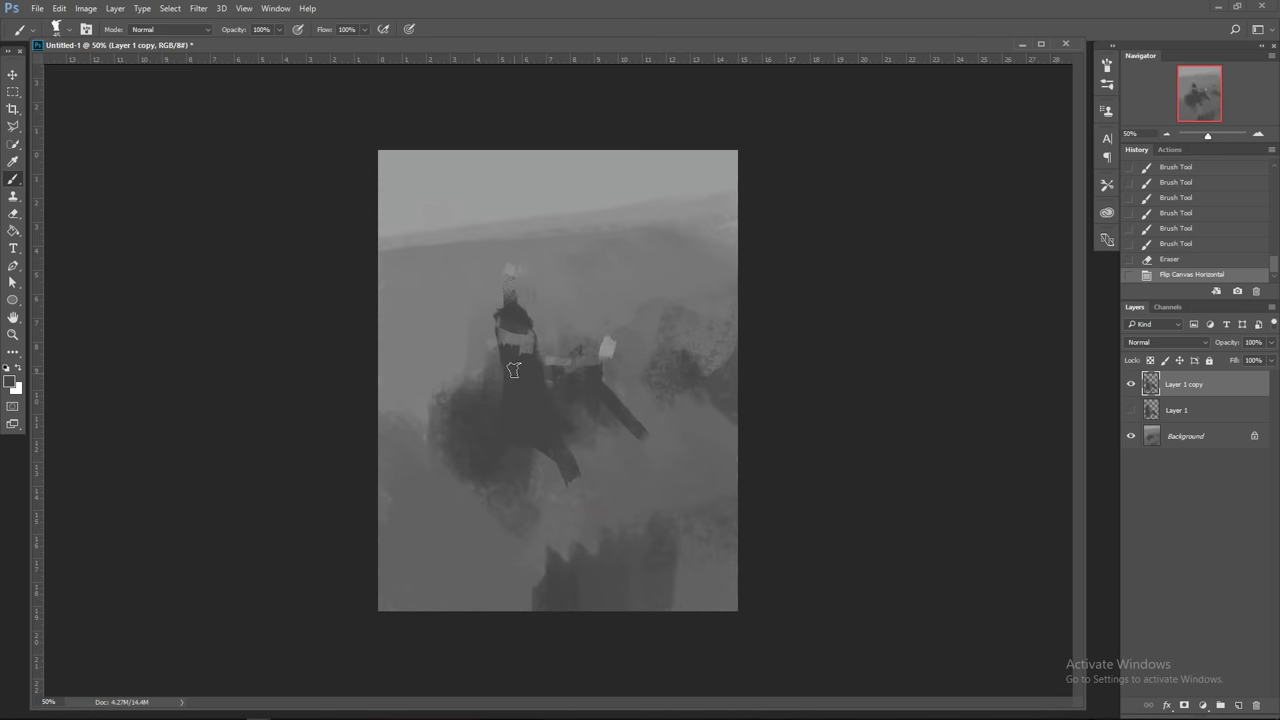
alt+click(526, 392)
key([)
drag(499, 352, 500, 415)
mouse_move(498, 350)
mouse_down()
mouse_move(500, 426)
mouse_move(578, 456)
mouse_up()
drag(570, 436, 577, 486)
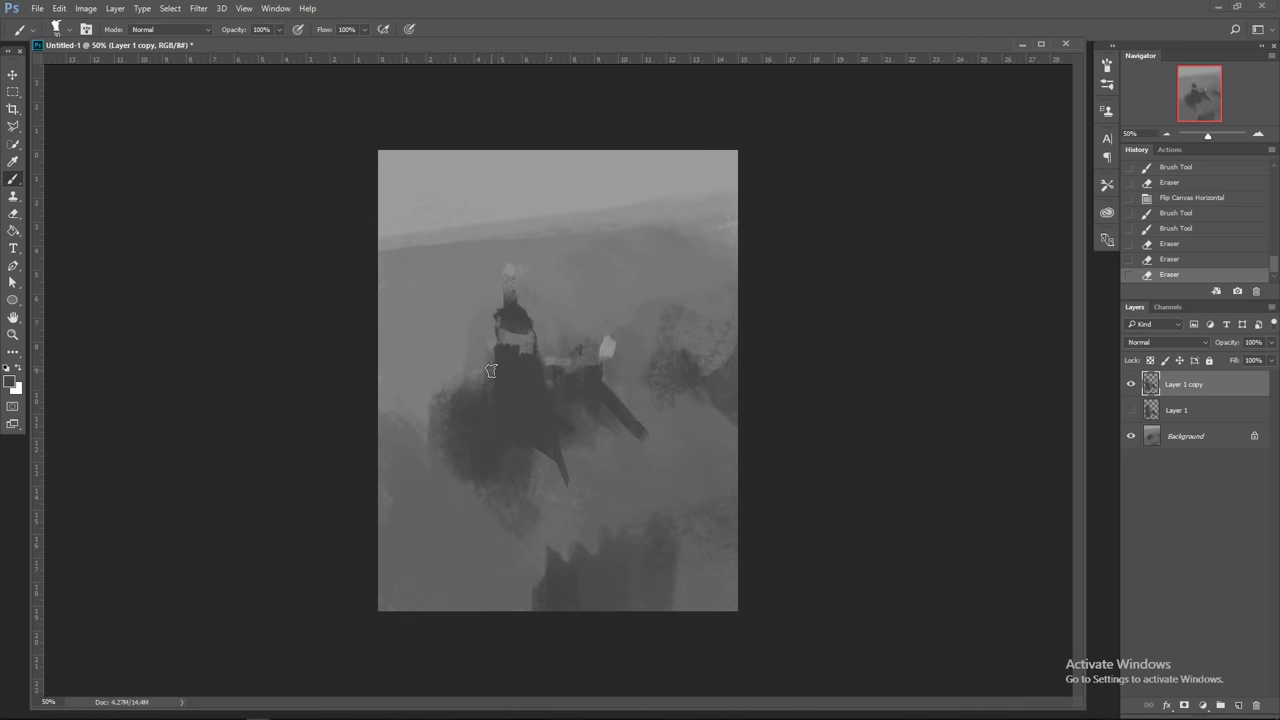
Step: Trim the cloak's outer edge below the chest band, touch up its arm side, and flip the canvas back
drag(491, 371, 500, 391)
click(517, 402)
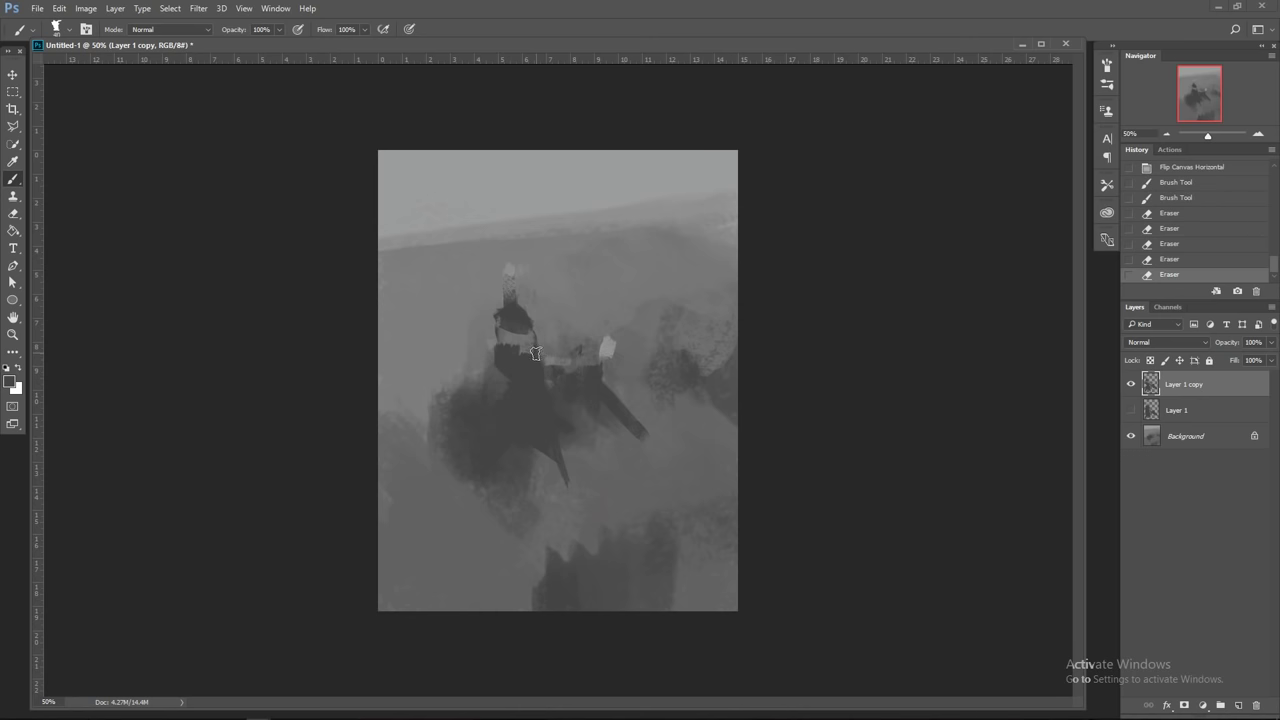
mouse_move(537, 348)
mouse_down()
mouse_move(543, 375)
mouse_move(608, 372)
mouse_up()
key(ctrl+shift+h)
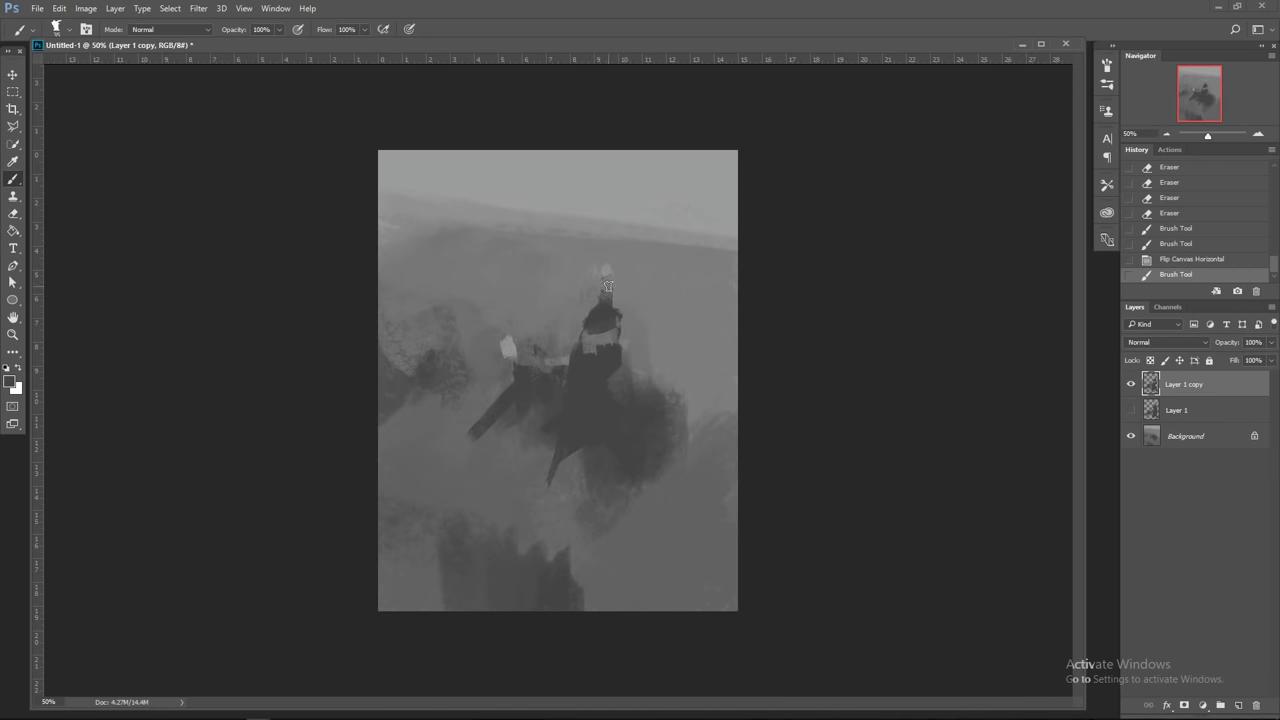
Step: Trim the left shoulder beside the chest band and paint a broad dark curve down the cloak's right side
drag(589, 306, 579, 362)
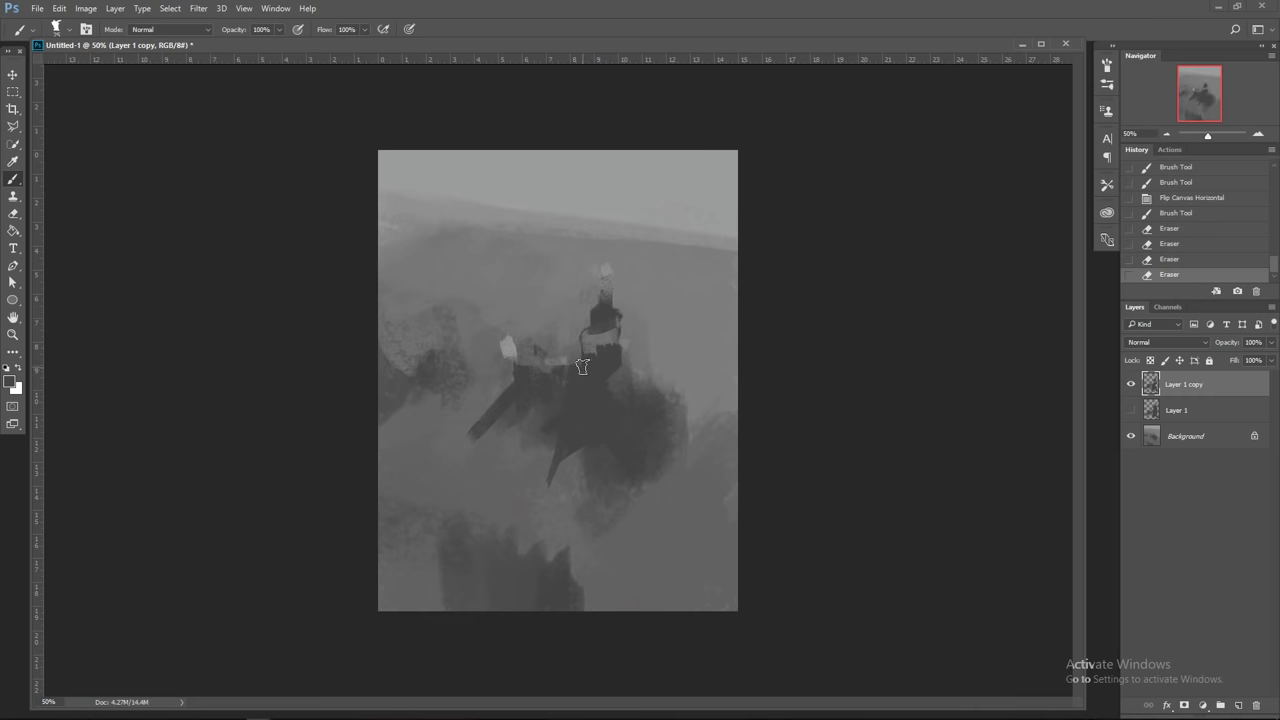
drag(615, 305, 622, 325)
mouse_move(618, 302)
mouse_down()
mouse_move(635, 331)
mouse_move(613, 342)
mouse_move(641, 341)
mouse_move(632, 334)
mouse_move(630, 352)
mouse_move(624, 339)
mouse_move(609, 430)
mouse_move(619, 472)
mouse_move(631, 367)
mouse_move(630, 400)
mouse_up()
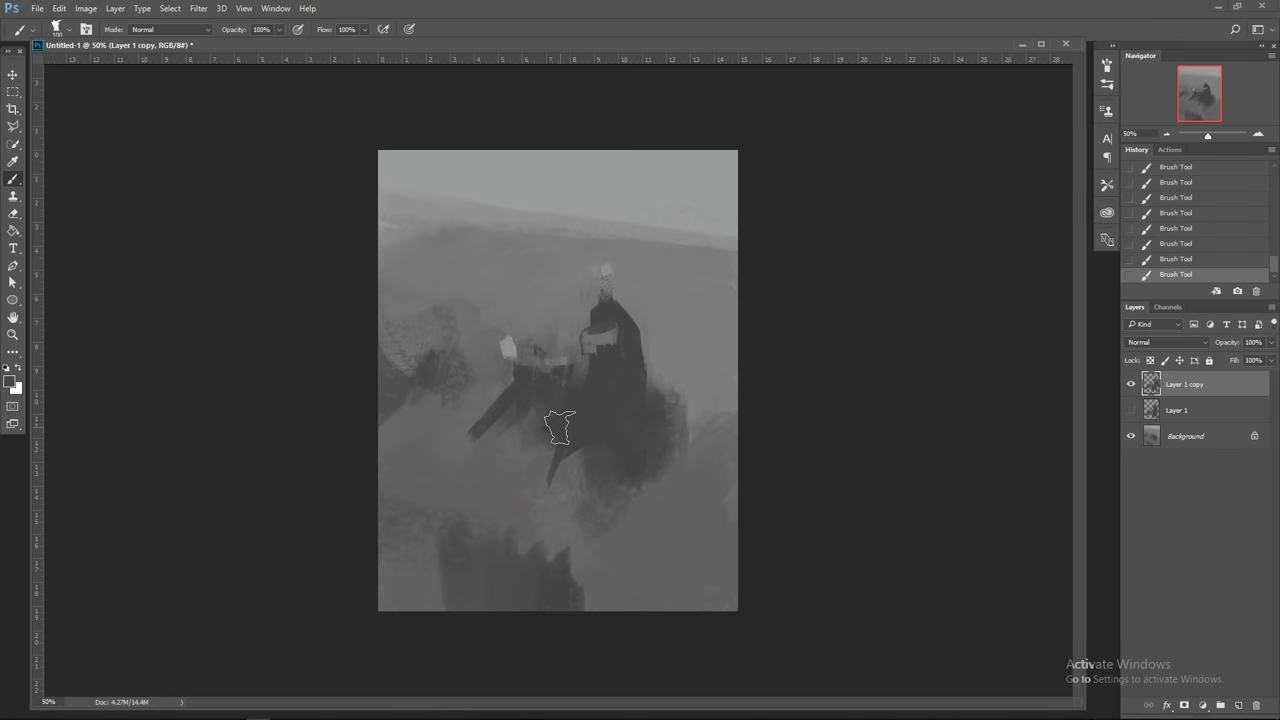
Step: Paint a small dark patch below the cloak and erase the thin limb at the hem
mouse_move(512, 500)
mouse_down()
mouse_move(545, 518)
mouse_move(518, 523)
mouse_move(541, 515)
mouse_up()
drag(618, 467, 598, 500)
drag(564, 451, 550, 485)
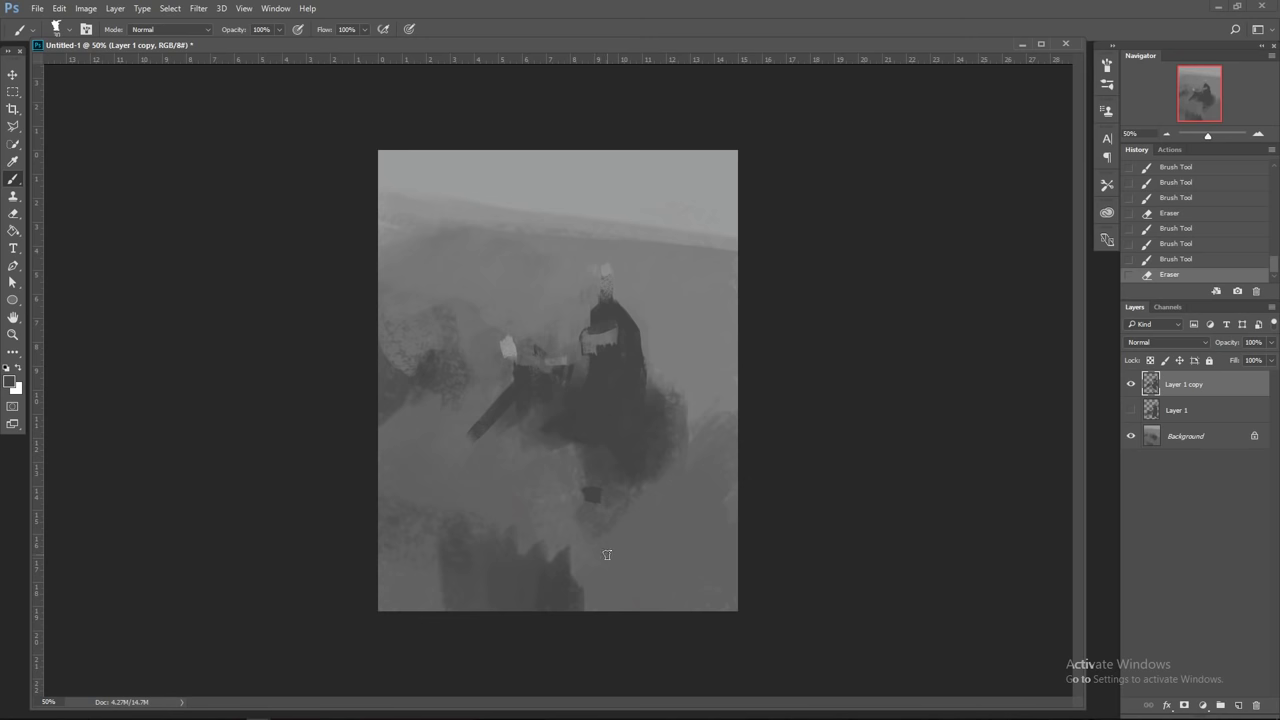
Step: Add a lighter diagonal stroke to the lower cloak and erase the cloak's right edge narrower
mouse_move(592, 412)
mouse_down()
mouse_move(624, 398)
mouse_move(601, 437)
mouse_up()
mouse_move(641, 325)
mouse_down()
mouse_move(639, 410)
mouse_move(640, 328)
mouse_up()
drag(643, 418, 640, 408)
click(617, 374)
key(bracketleft)
key(bracketleft)
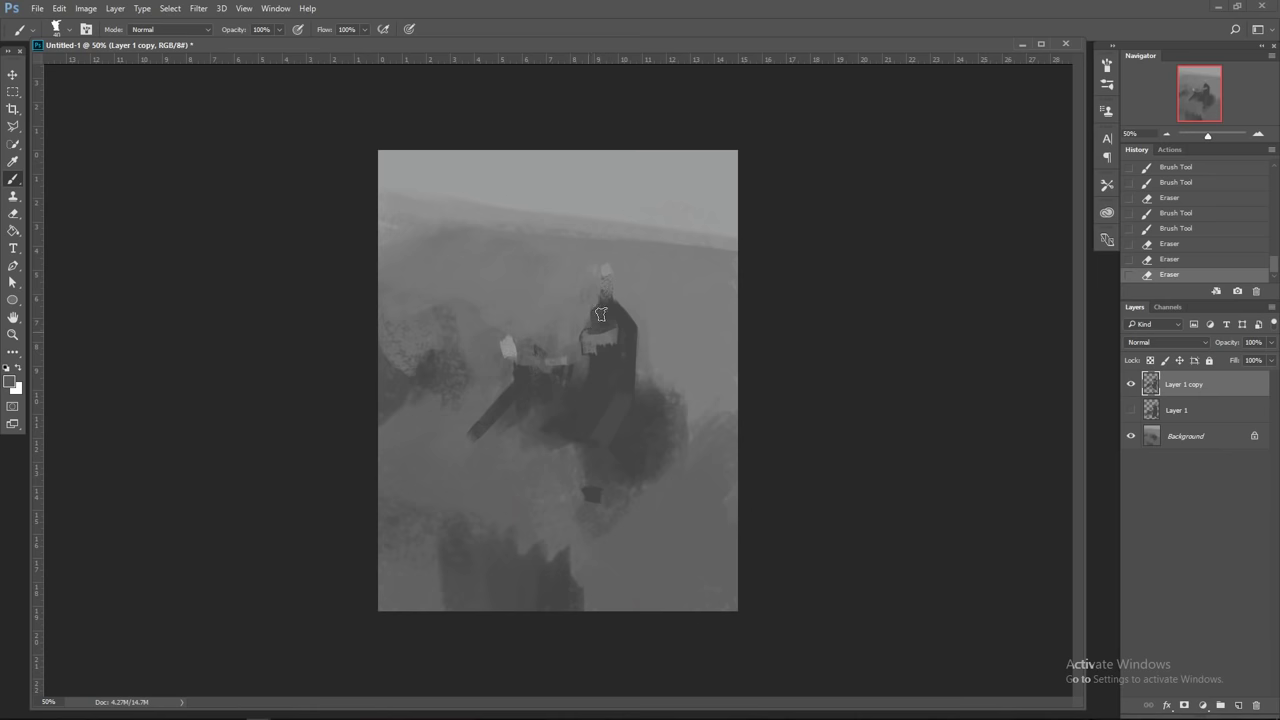
Step: Cover the chest band with dark strokes and paint a mid-grey collar sloping over the right shoulder
drag(612, 324, 626, 320)
drag(614, 331, 600, 343)
alt+click(617, 322)
key(bracketleft)
key(bracketleft)
alt+click(634, 288)
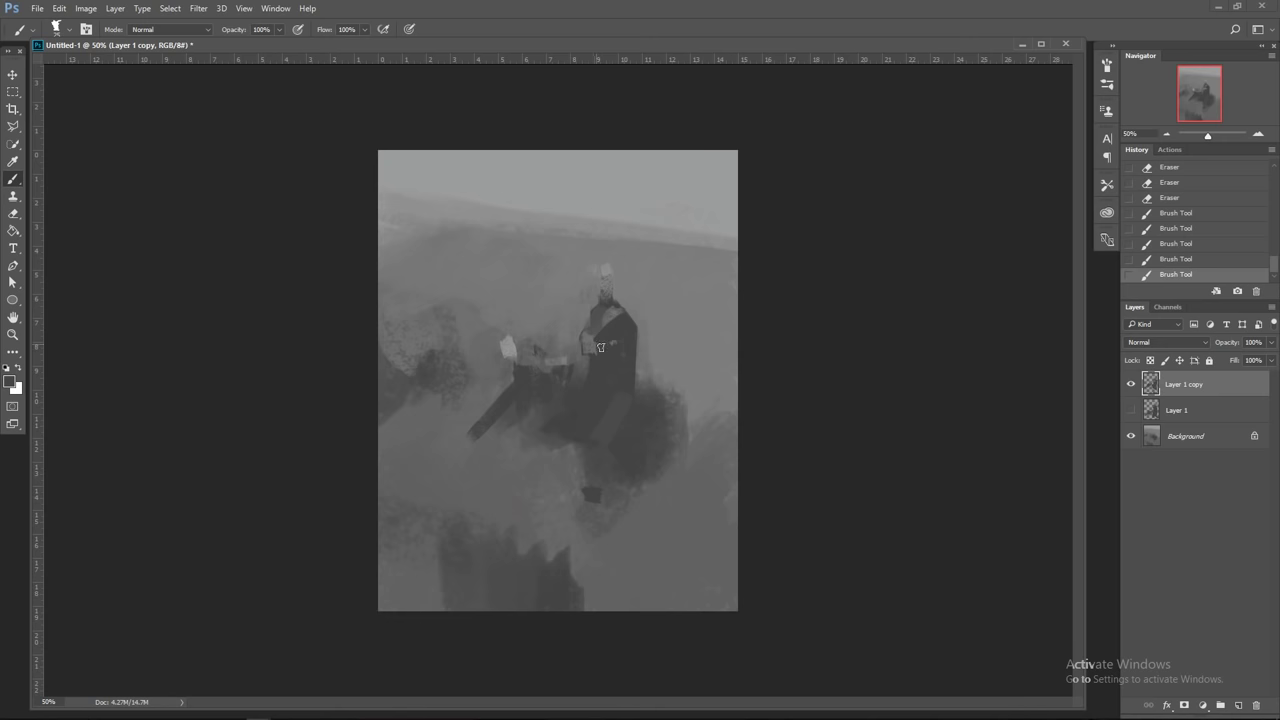
drag(600, 347, 605, 343)
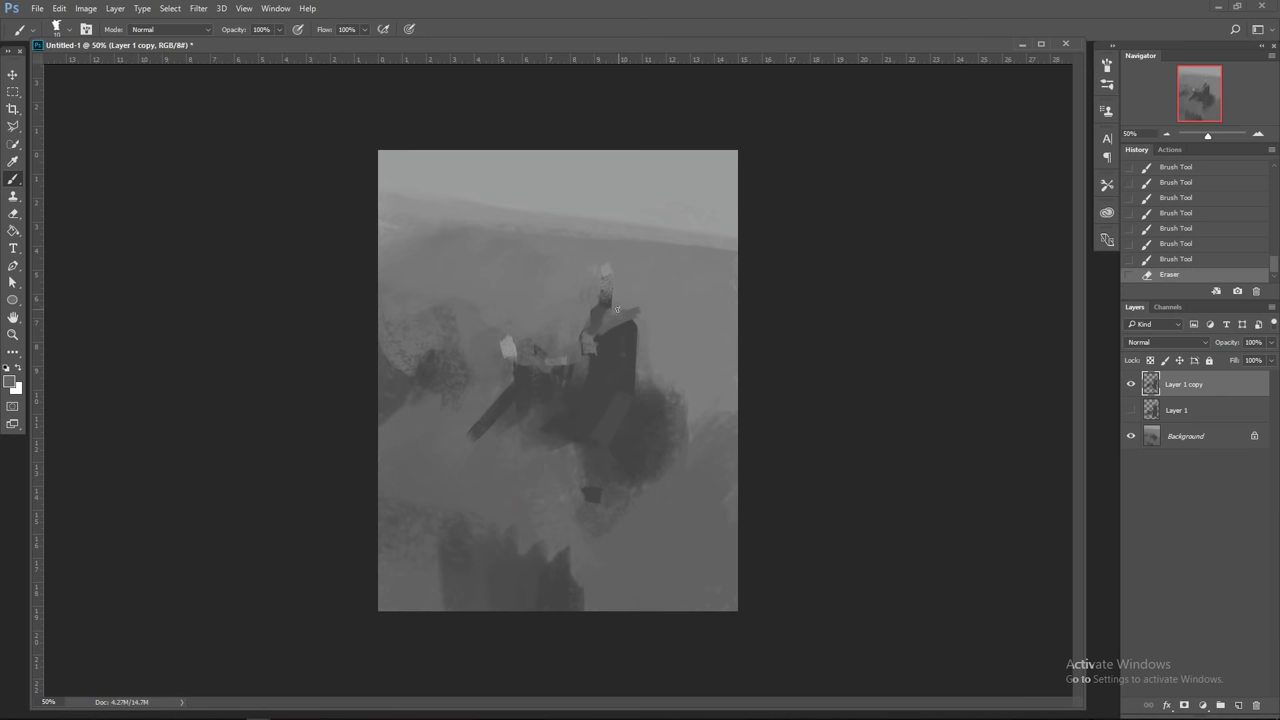
drag(625, 316, 644, 313)
Step: Sample the cloak's dark grey and paint a tapering limb down left from the lower cloak
alt+click(597, 418)
key(bracketright)
key(bracketright)
key(bracketright)
key(bracketright)
mouse_move(611, 392)
mouse_down()
mouse_move(601, 426)
mouse_move(612, 427)
mouse_move(572, 450)
mouse_up()
drag(574, 448, 580, 440)
alt+click(617, 313)
alt+click(598, 434)
mouse_move(582, 447)
mouse_down()
mouse_move(588, 417)
mouse_move(562, 534)
mouse_move(588, 416)
mouse_move(571, 474)
mouse_up()
drag(587, 419, 571, 466)
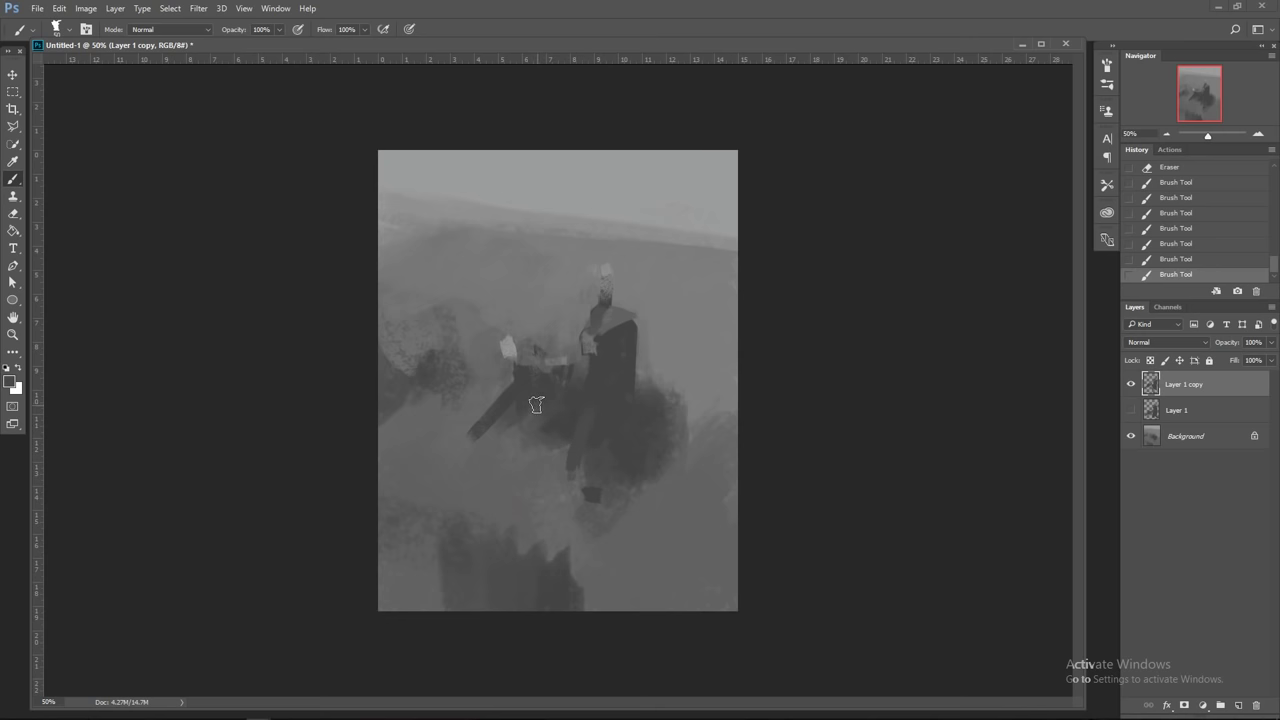
Step: Fill the area between the diagonal limb and cloak with dark strokes and square off the torso's left edge
drag(536, 404, 533, 432)
drag(510, 362, 514, 386)
drag(583, 332, 604, 368)
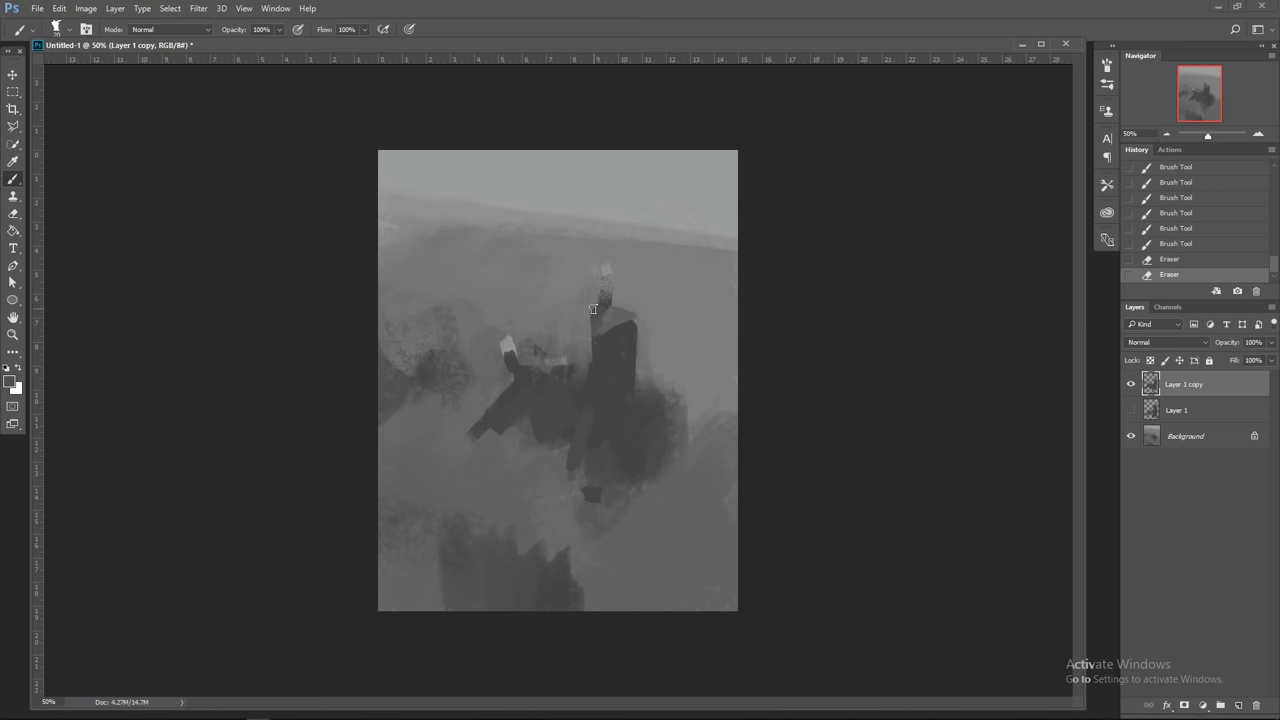
Step: Erase the old head and repaint a shorter dark neck topped with a light patch
click(591, 309)
click(612, 307)
click(610, 300)
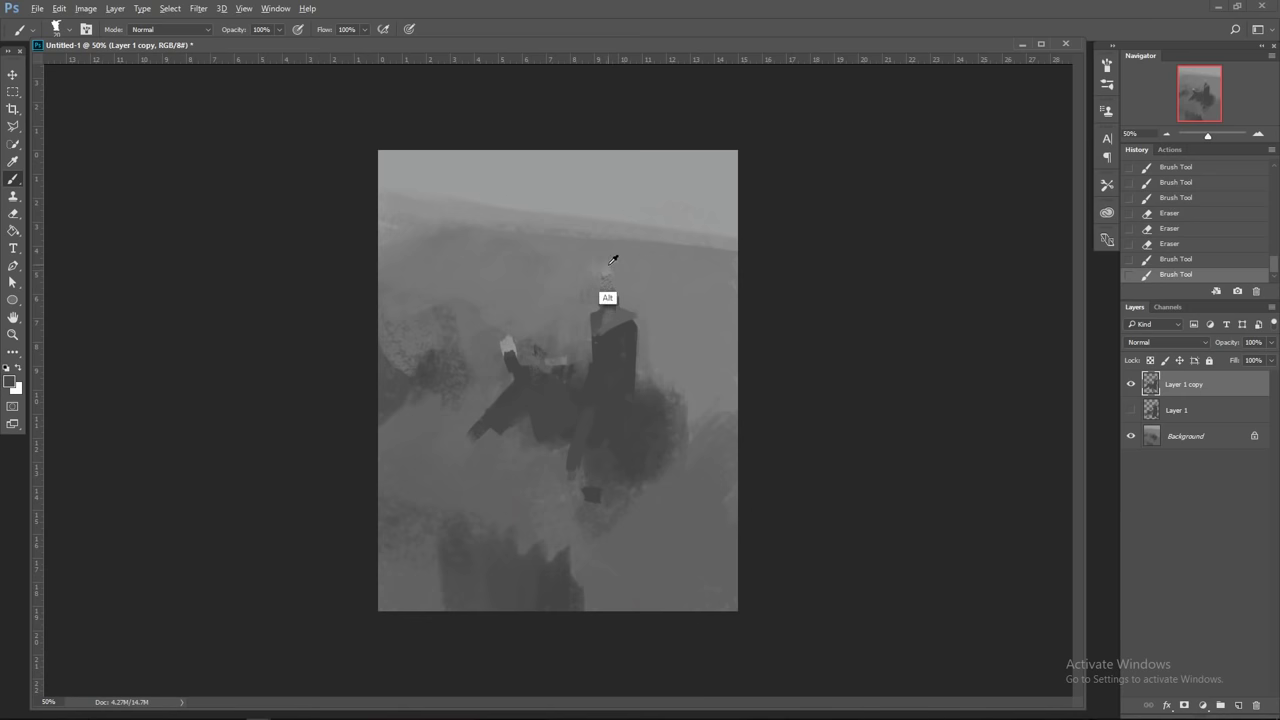
click(600, 270)
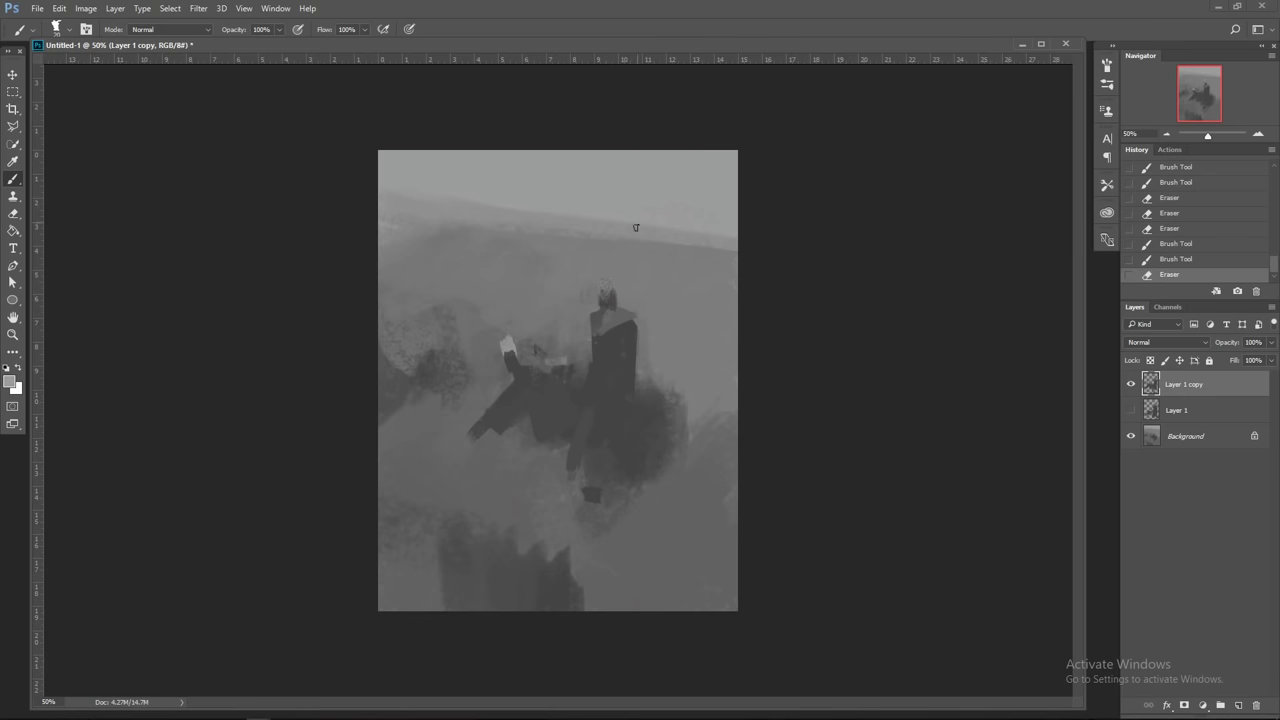
drag(608, 282, 632, 345)
alt+click(614, 332)
click(607, 311)
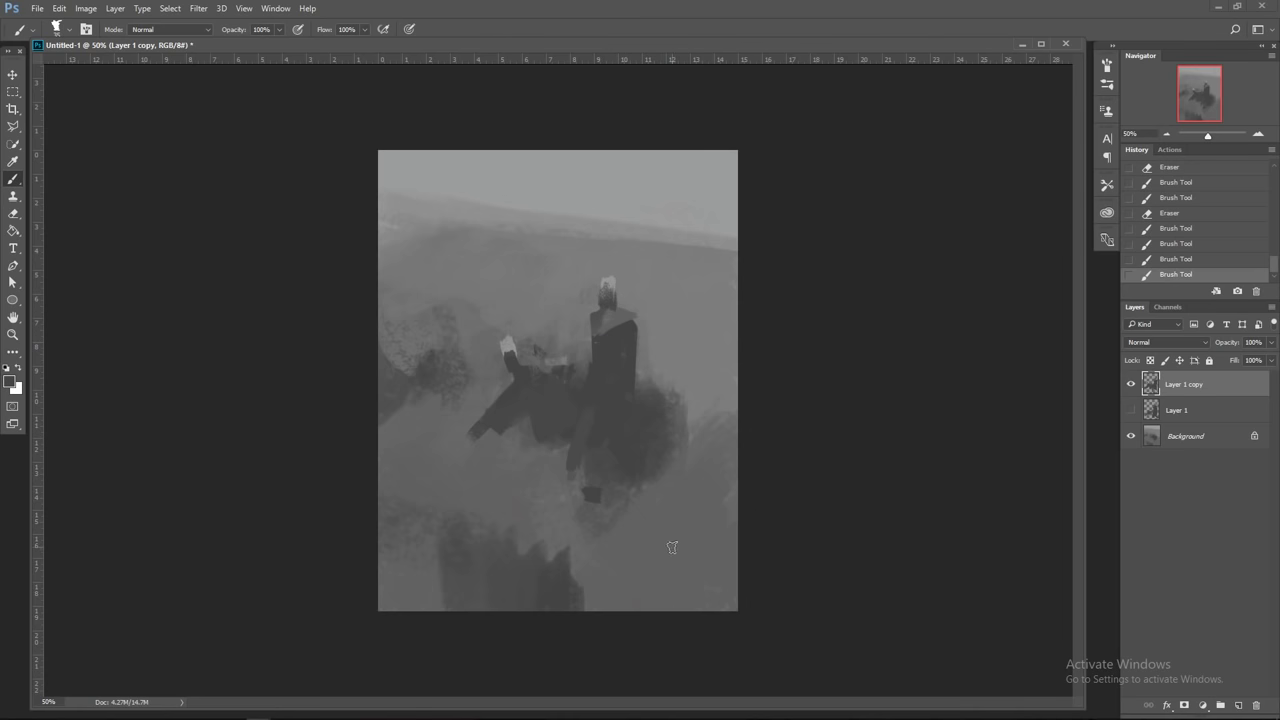
Step: Clean up the left shoulder edge and rework the lower cloak with short strokes
key(e)
click(595, 313)
drag(614, 405, 575, 470)
click(627, 437)
drag(615, 425, 618, 453)
click(609, 409)
Step: Repaint the light hand patch slightly higher and further right, with a dark arm shape reaching toward the cloak
mouse_move(521, 336)
mouse_down()
mouse_move(514, 379)
mouse_move(505, 358)
mouse_move(519, 328)
mouse_move(524, 346)
mouse_move(574, 363)
mouse_move(565, 351)
mouse_up()
alt+click(503, 358)
alt+click(573, 222)
key(])
alt+click(613, 384)
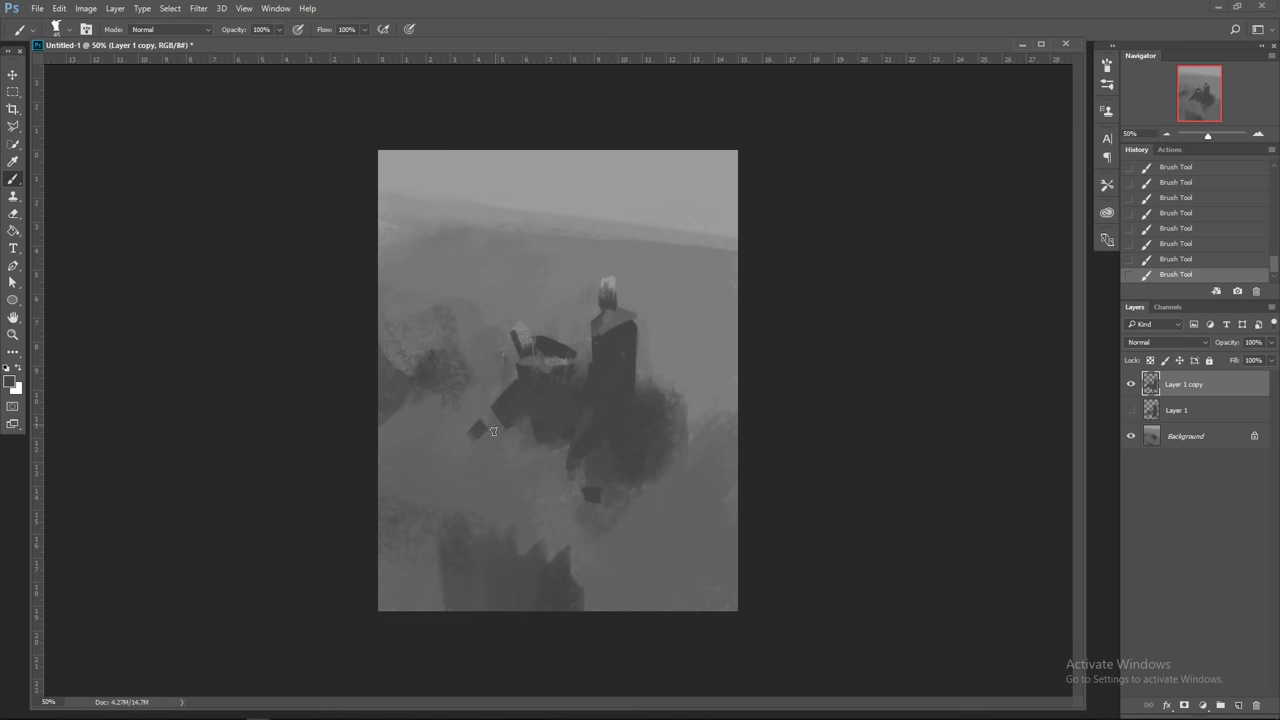
Step: Erase the diagonal limb on the left back to a steep edge below the hand
drag(493, 431, 468, 430)
mouse_move(521, 371)
mouse_down()
mouse_move(504, 430)
mouse_move(495, 402)
mouse_up()
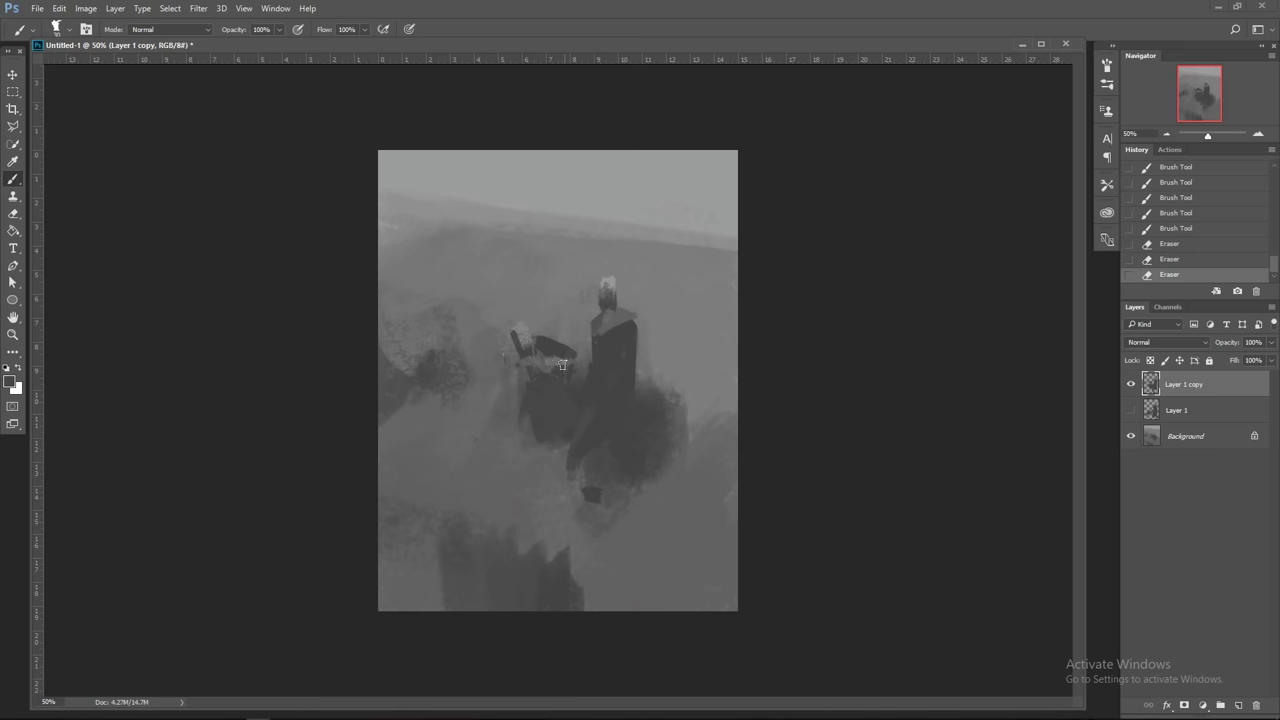
Step: Sample a lighter grey and paint a short horizontal strip between the arm and the cloak
alt+click(554, 349)
key(bracketright)
alt+click(556, 361)
click(577, 376)
click(583, 377)
click(586, 378)
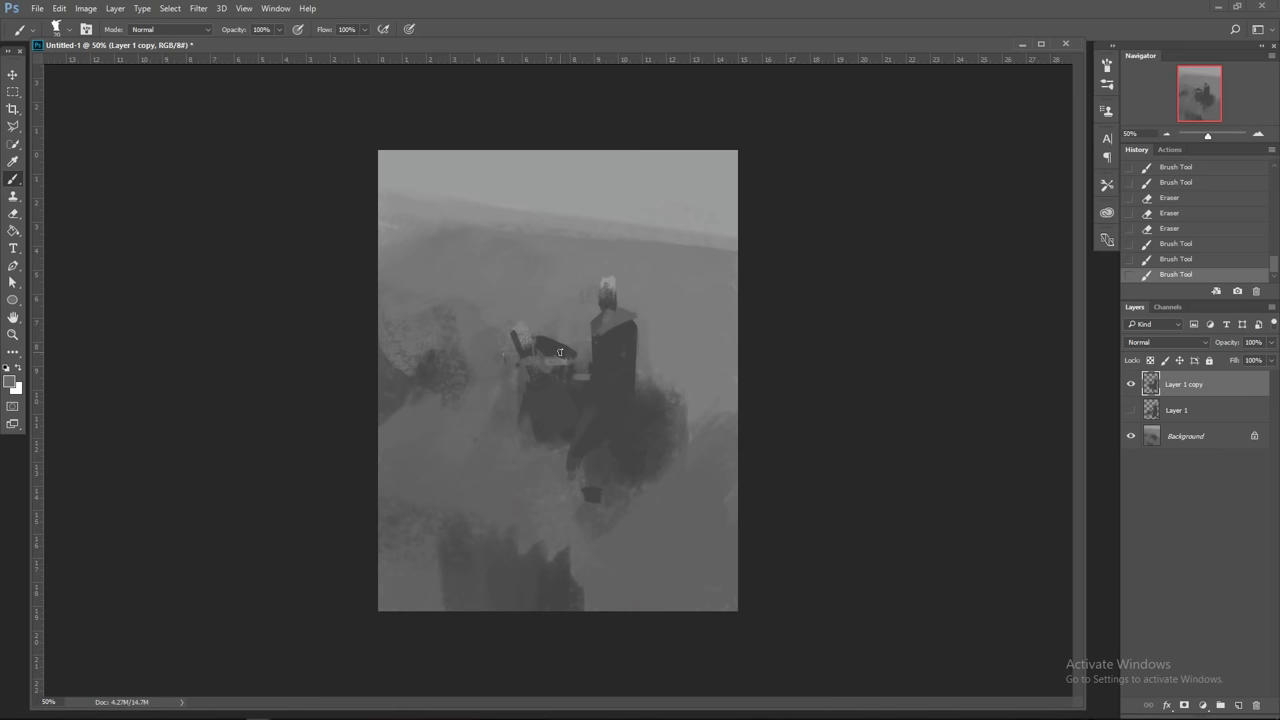
Step: Thicken the dark arm shape and paint a thin dark rod running down left from the hand
alt+click(552, 362)
drag(550, 360, 578, 360)
click(505, 348)
click(501, 347)
drag(502, 347, 472, 365)
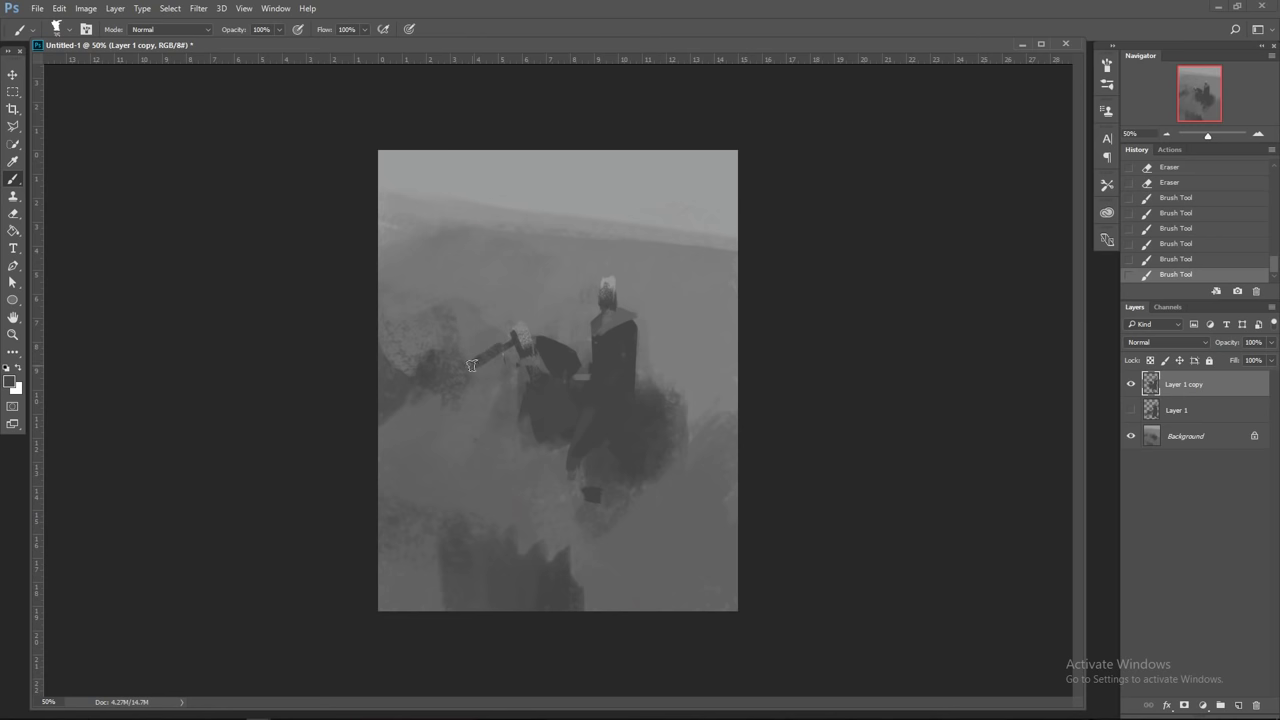
click(469, 369)
drag(539, 366, 548, 371)
Step: Extend the grey collar down the chest and paint a light strip linking it to the dark arm
key(bracketleft)
drag(623, 326, 606, 341)
mouse_move(573, 342)
mouse_down()
mouse_move(592, 342)
mouse_move(571, 347)
mouse_up()
alt+click(569, 359)
key(bracketright)
key(bracketright)
key(bracketright)
alt+click(584, 358)
key(bracketleft)
key(bracketleft)
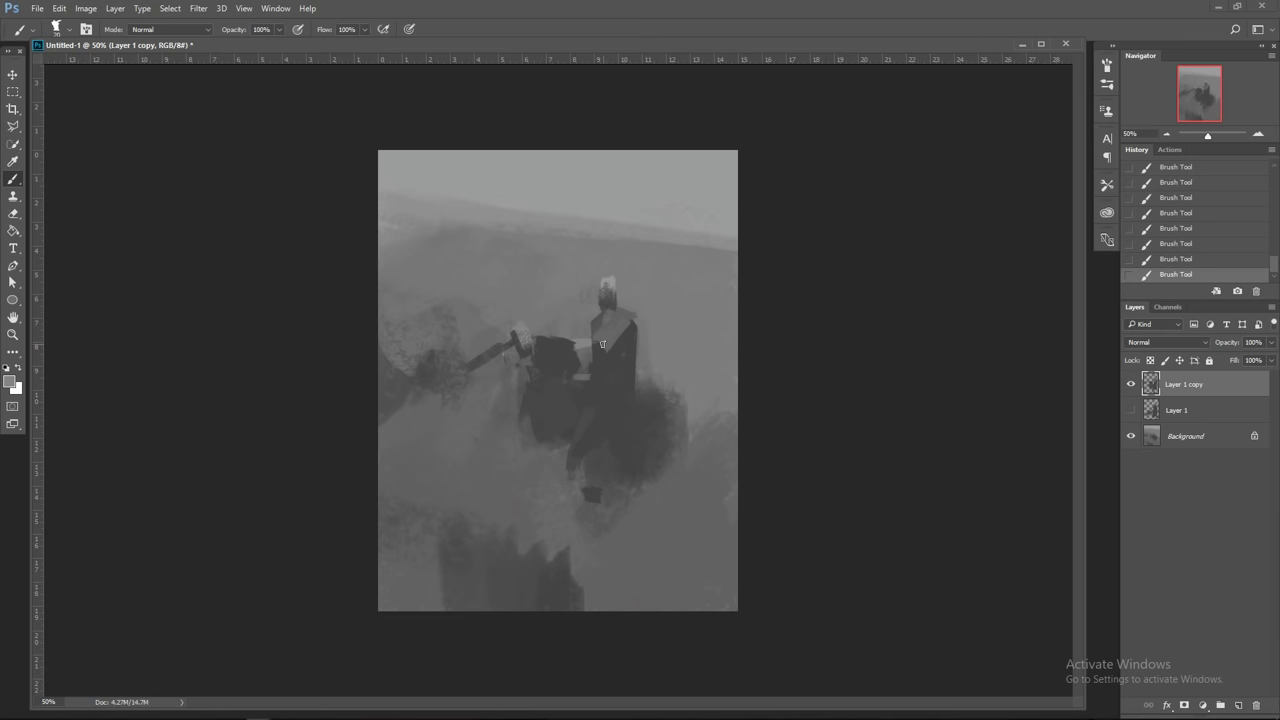
Step: Fill the gap between arm and torso with dark grey and extend the right shoulder outward to a point
mouse_move(598, 343)
mouse_down()
mouse_move(578, 347)
mouse_move(576, 378)
mouse_up()
alt+click(566, 358)
key(bracketright)
key(bracketright)
mouse_move(637, 321)
mouse_down()
mouse_move(653, 327)
mouse_move(640, 335)
mouse_move(655, 318)
mouse_move(658, 352)
mouse_move(624, 339)
mouse_move(650, 354)
mouse_move(645, 335)
mouse_up()
key(e)
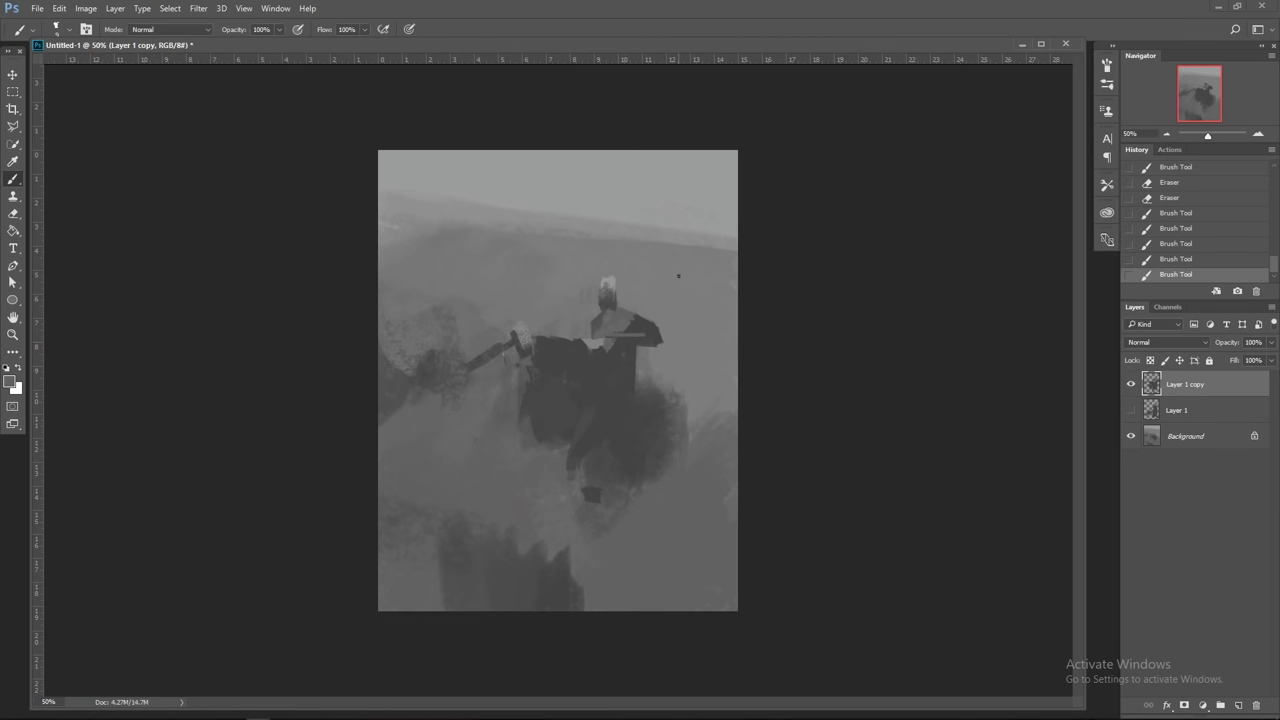
Step: Erase the top of the right shoulder into a lower, inward-curving slope
alt+click(632, 312)
key(bracketright)
alt+click(601, 318)
key(bracketright)
key(bracketright)
drag(625, 308, 631, 317)
drag(627, 310, 647, 322)
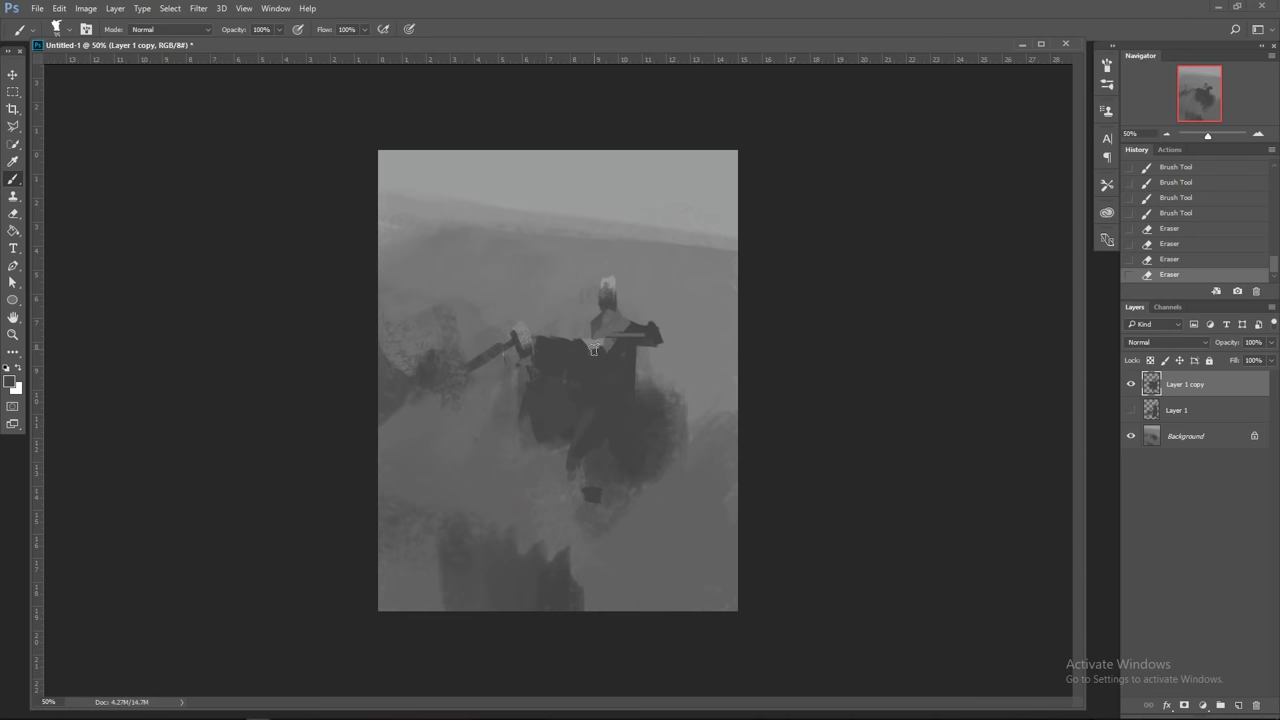
Step: Paint a light grey diagonal bar across the lower cloak and a dark tip at its lower end
alt+click(559, 364)
key(bracketright)
key(bracketright)
key(bracketright)
alt+click(556, 346)
key(bracketleft)
key(bracketleft)
mouse_move(554, 381)
mouse_down()
mouse_move(539, 477)
mouse_move(548, 417)
mouse_move(558, 407)
mouse_move(553, 431)
mouse_move(567, 411)
mouse_move(555, 434)
mouse_move(569, 410)
mouse_move(549, 450)
mouse_up()
alt+click(541, 499)
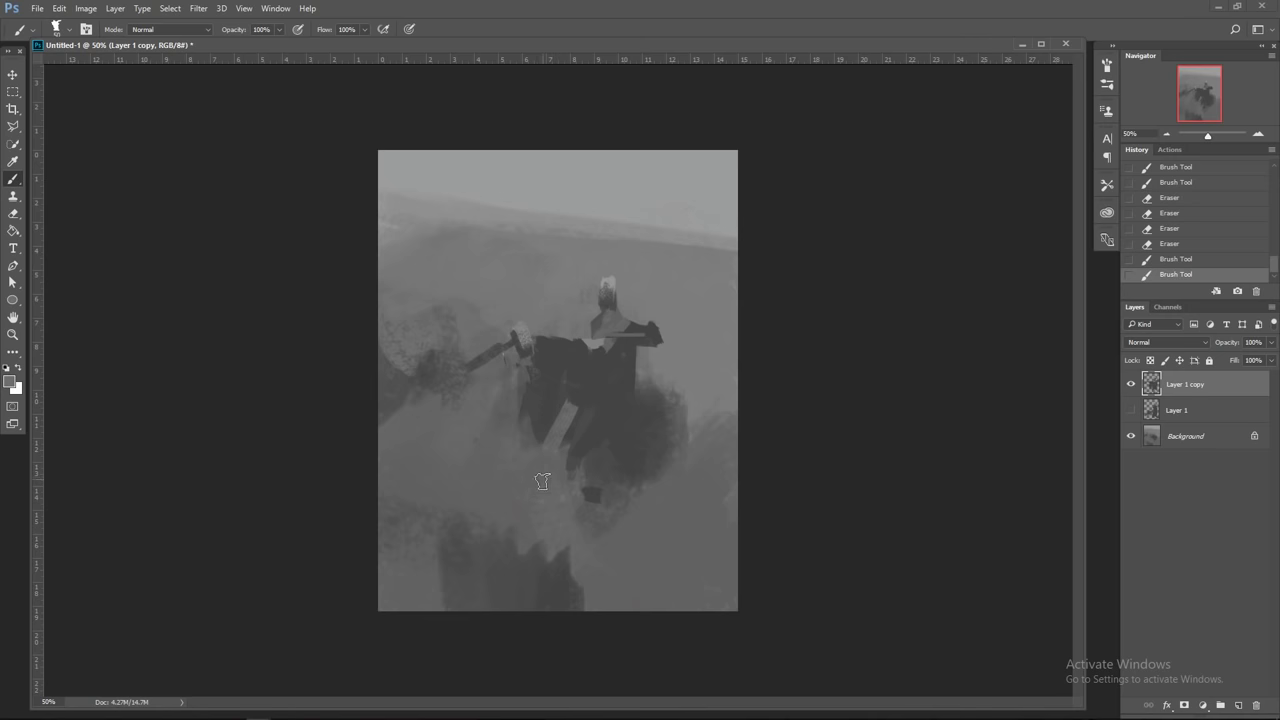
alt+click(585, 366)
mouse_move(556, 451)
mouse_down()
mouse_move(578, 497)
mouse_move(561, 466)
mouse_up()
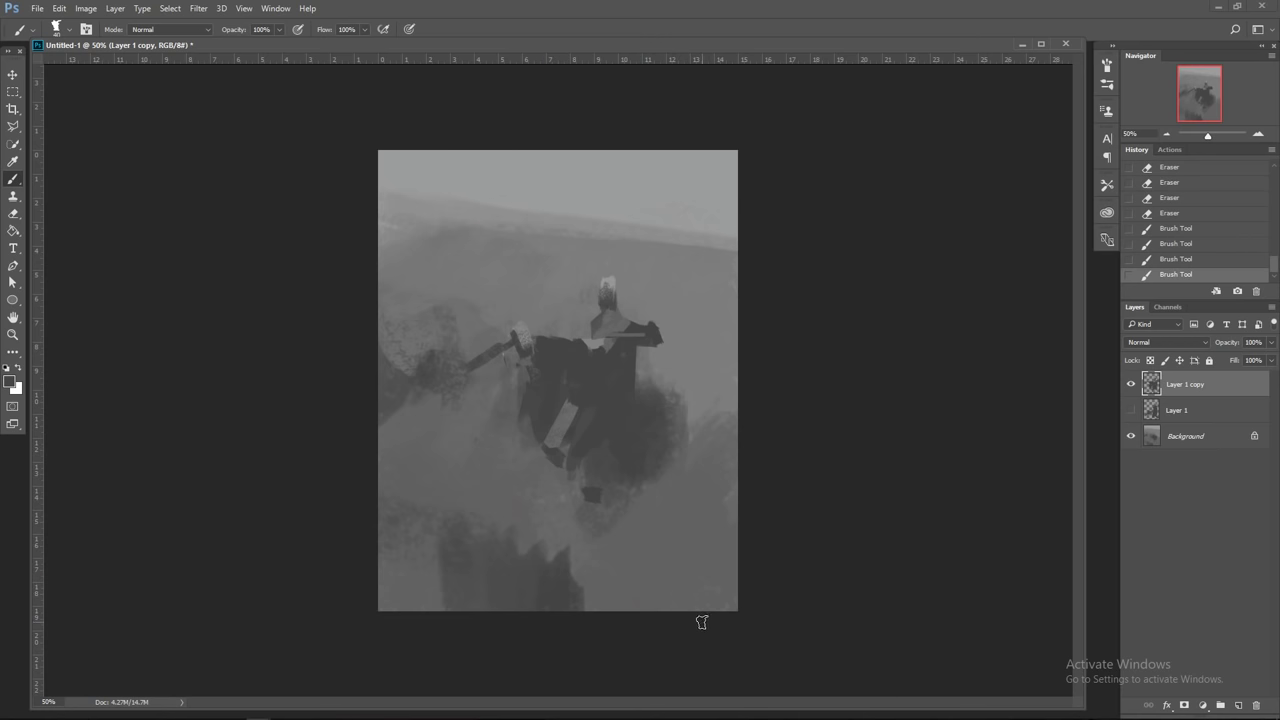
Step: Flip the canvas horizontally, refine both shoulders into sloping dark points, and flip the canvas back
key(ctrl+shift+h)
alt+click(493, 364)
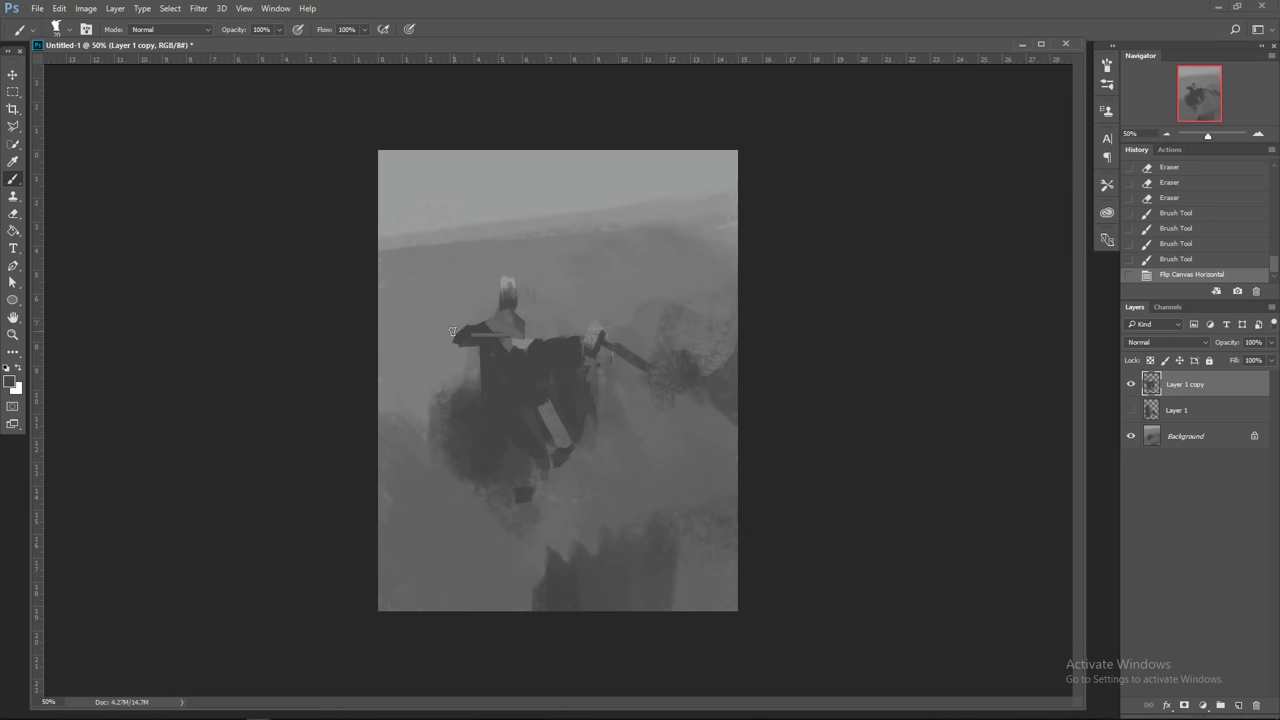
mouse_move(452, 331)
mouse_down()
mouse_move(461, 340)
mouse_move(469, 320)
mouse_move(458, 338)
mouse_up()
click(516, 313)
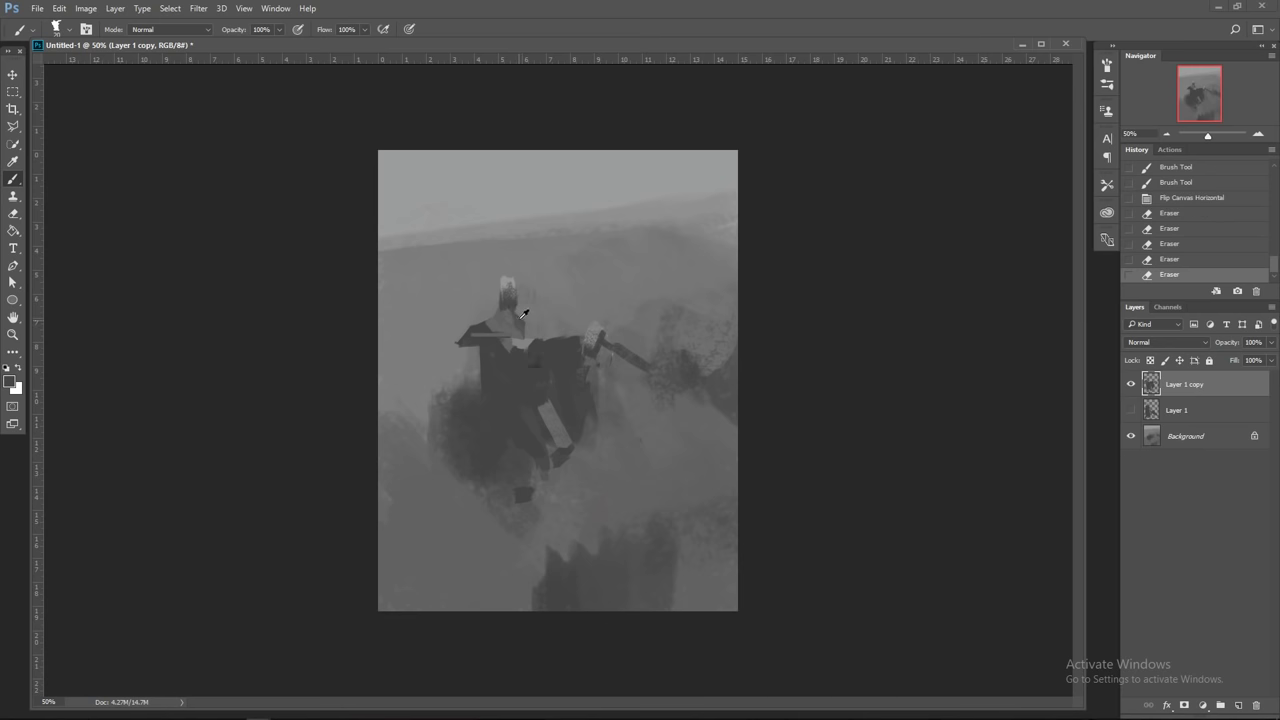
click(533, 328)
click(537, 330)
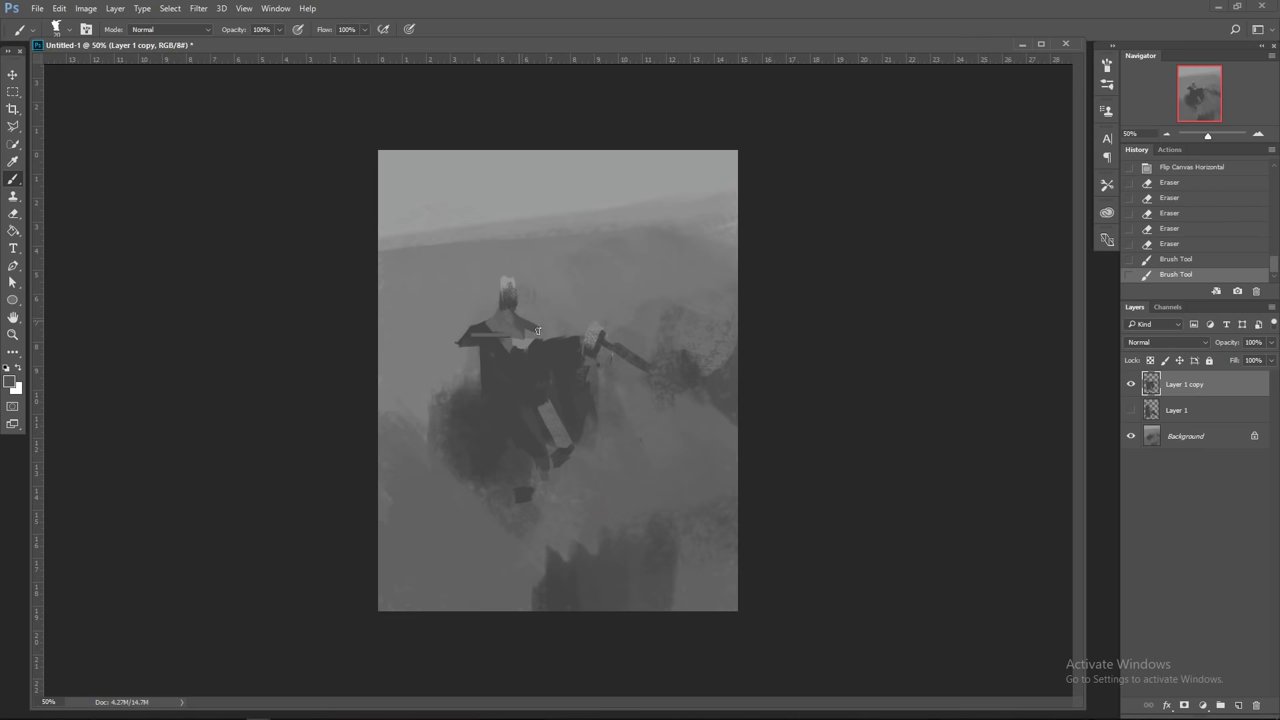
click(527, 336)
key(ctrl+shift+h)
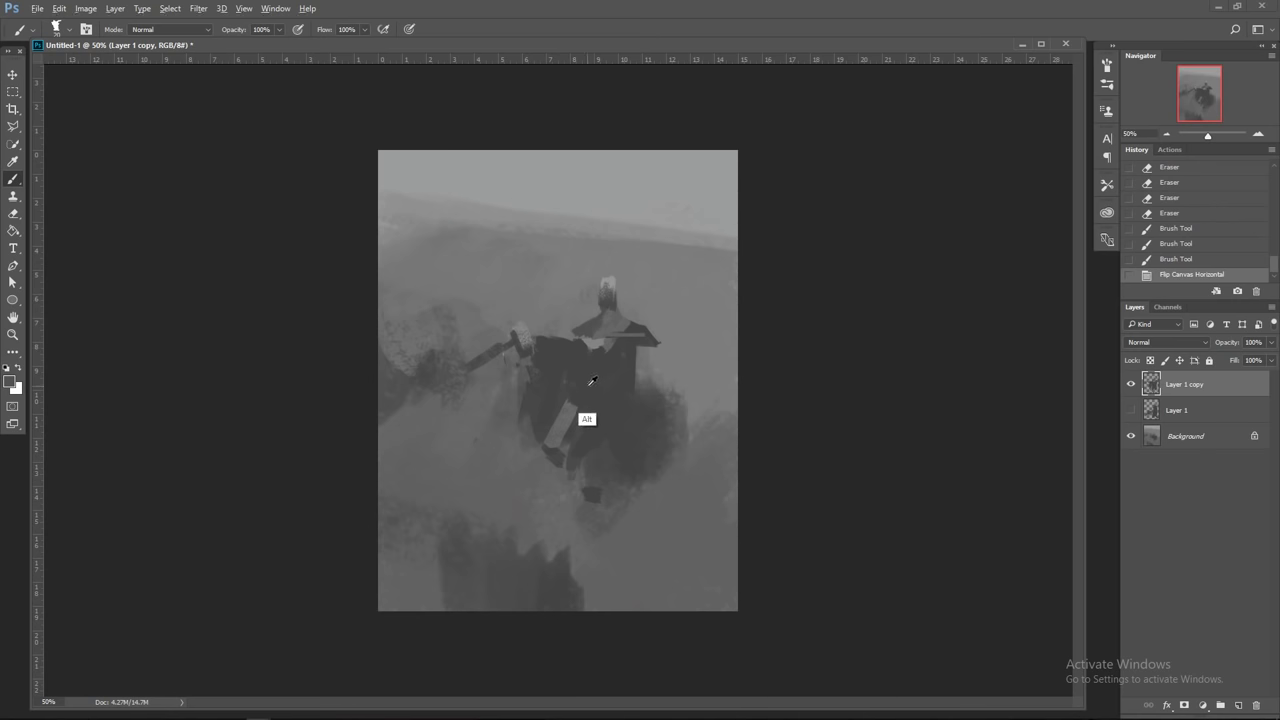
Step: Sample the cloak's dark grey and paint a long diagonal limb from the hem down left
alt+click(565, 412)
key(bracketleft)
alt+click(609, 374)
drag(583, 446, 524, 540)
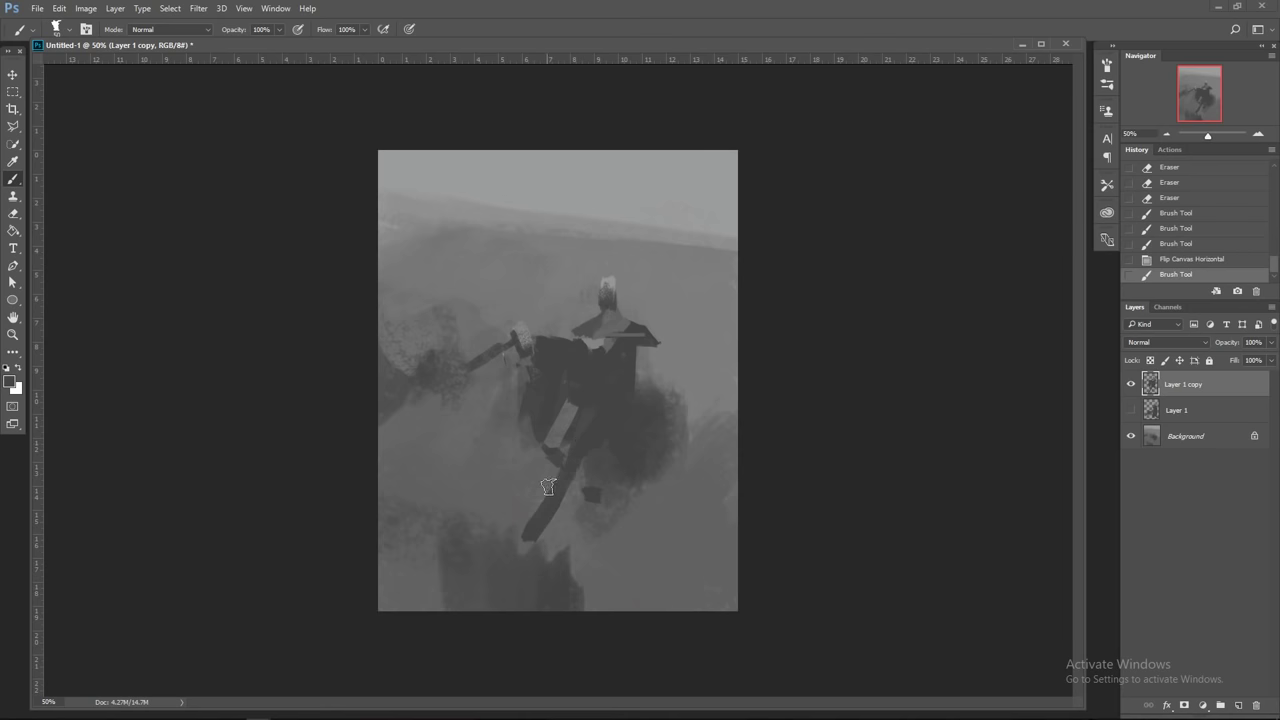
Step: Erase the long diagonal limb below the hem and rebuild the lower cloak with broad dark grey strokes
mouse_move(556, 487)
mouse_down()
mouse_move(553, 533)
mouse_move(539, 516)
mouse_move(514, 534)
mouse_up()
mouse_move(580, 441)
mouse_down()
mouse_move(579, 473)
mouse_move(617, 440)
mouse_move(614, 472)
mouse_up()
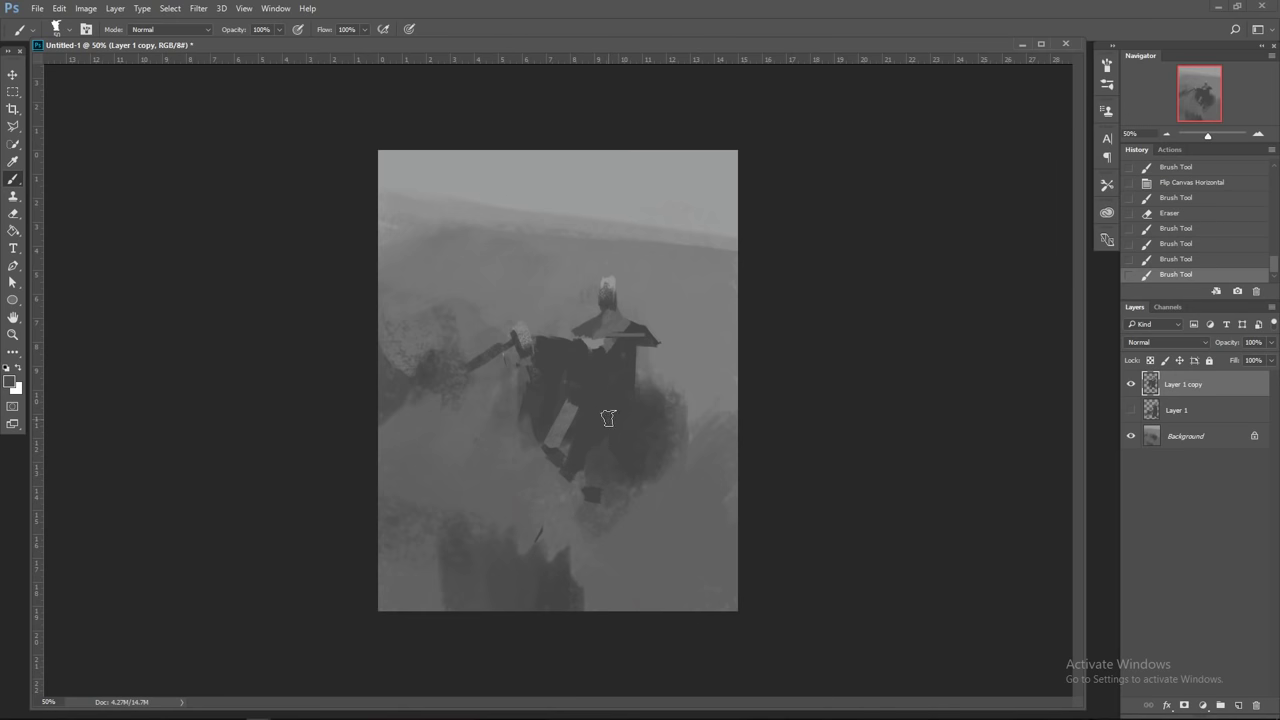
mouse_move(614, 403)
mouse_down()
mouse_move(608, 417)
mouse_move(620, 406)
mouse_up()
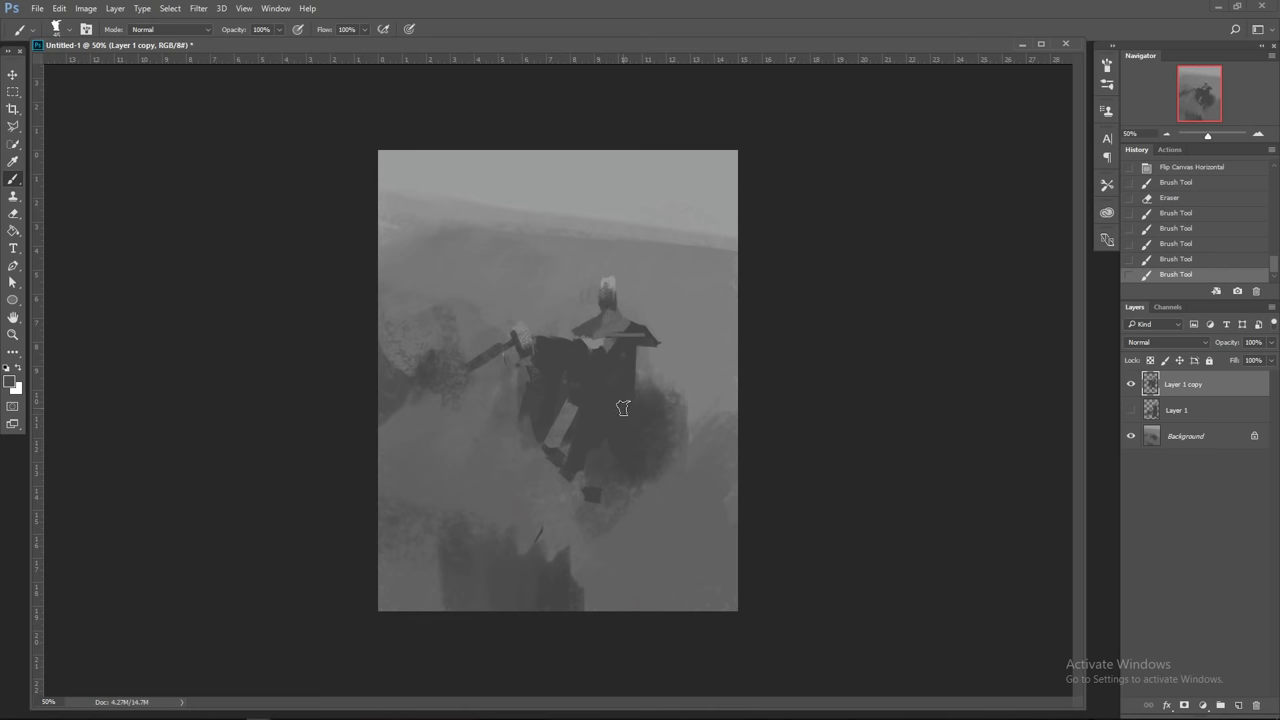
click(598, 462)
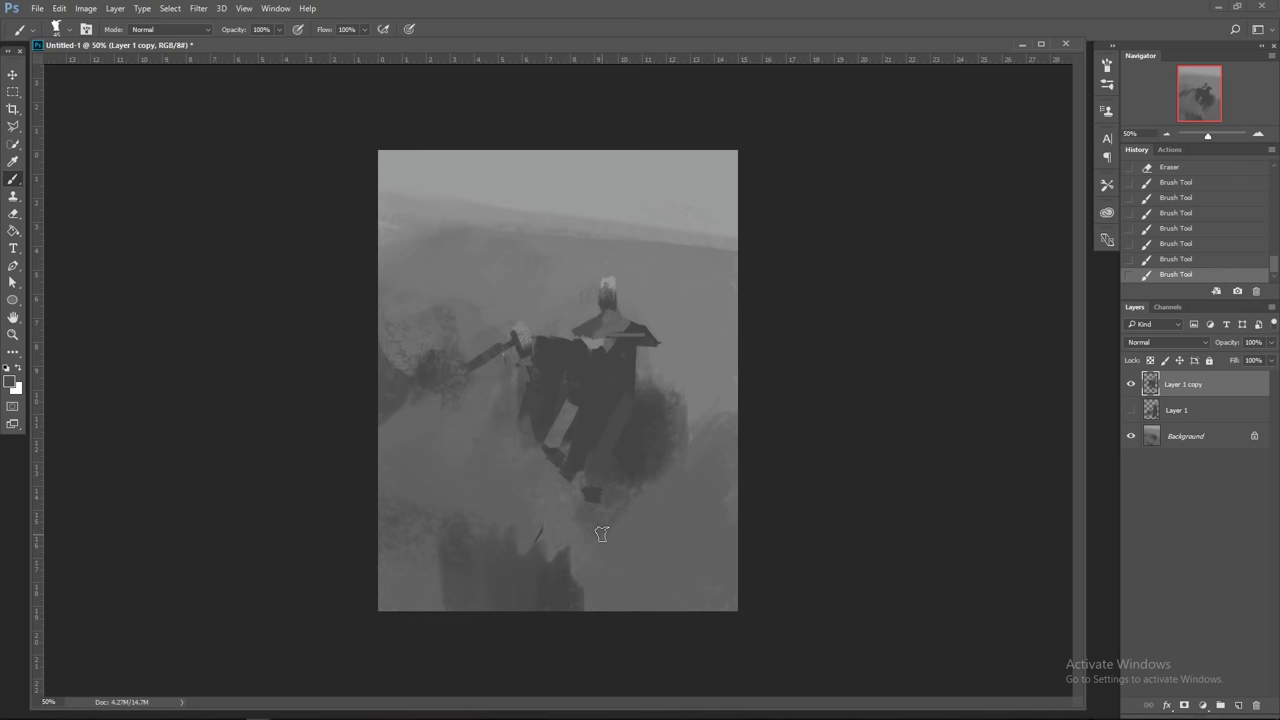
click(595, 456)
Step: Erase the pointed tip of the figure's left shoulder and retouch the light grey collar into a narrower slope
click(578, 326)
click(562, 350)
click(601, 332)
drag(586, 328, 605, 321)
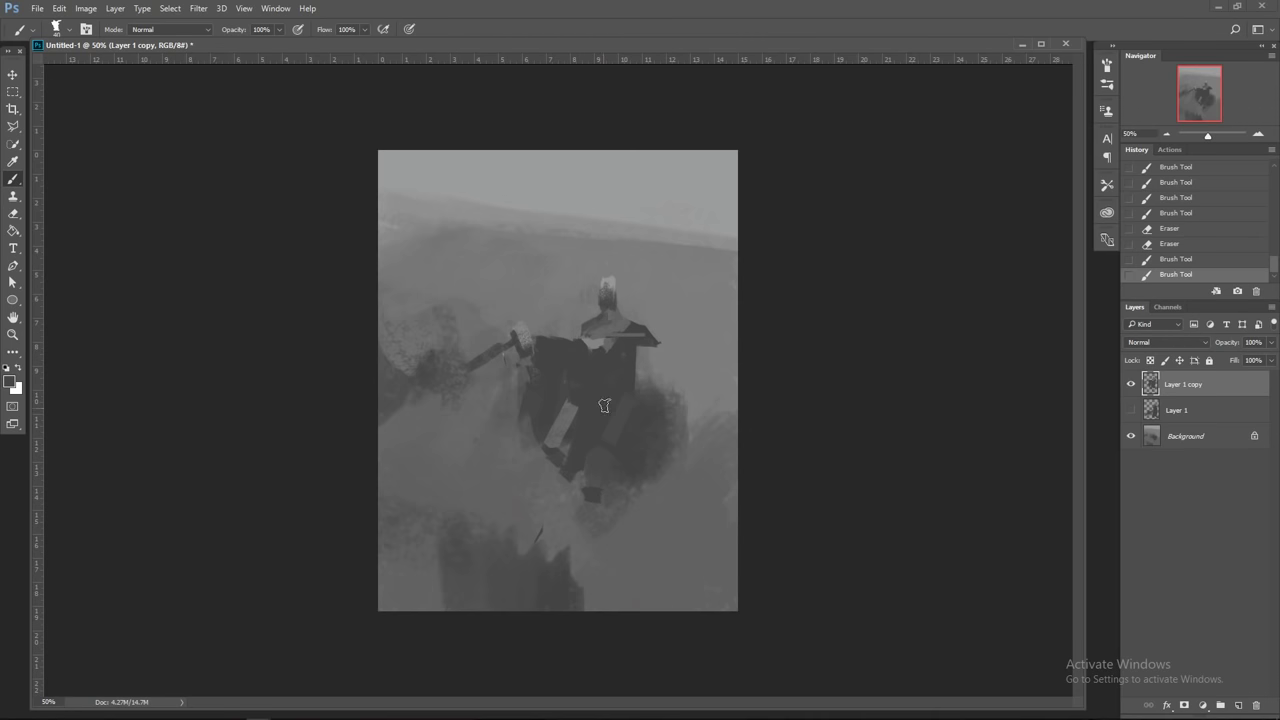
click(605, 311)
Step: Dab sampled light grey onto the head and sampled dark grey along the edge of the neck
alt+click(610, 310)
click(607, 285)
click(607, 286)
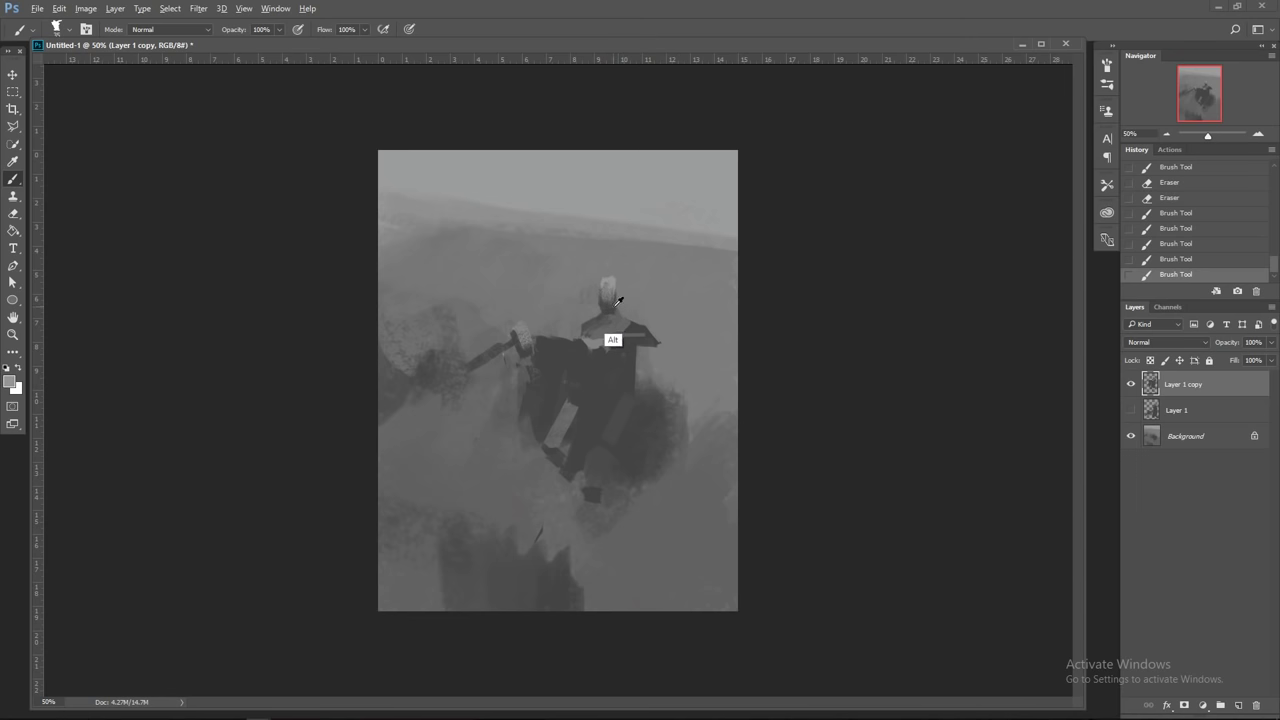
alt+click(621, 336)
click(617, 297)
Step: Cover the upper part of the light diagonal bar with dark grey and extend the hem downward below it
key(alt)
drag(566, 407, 583, 419)
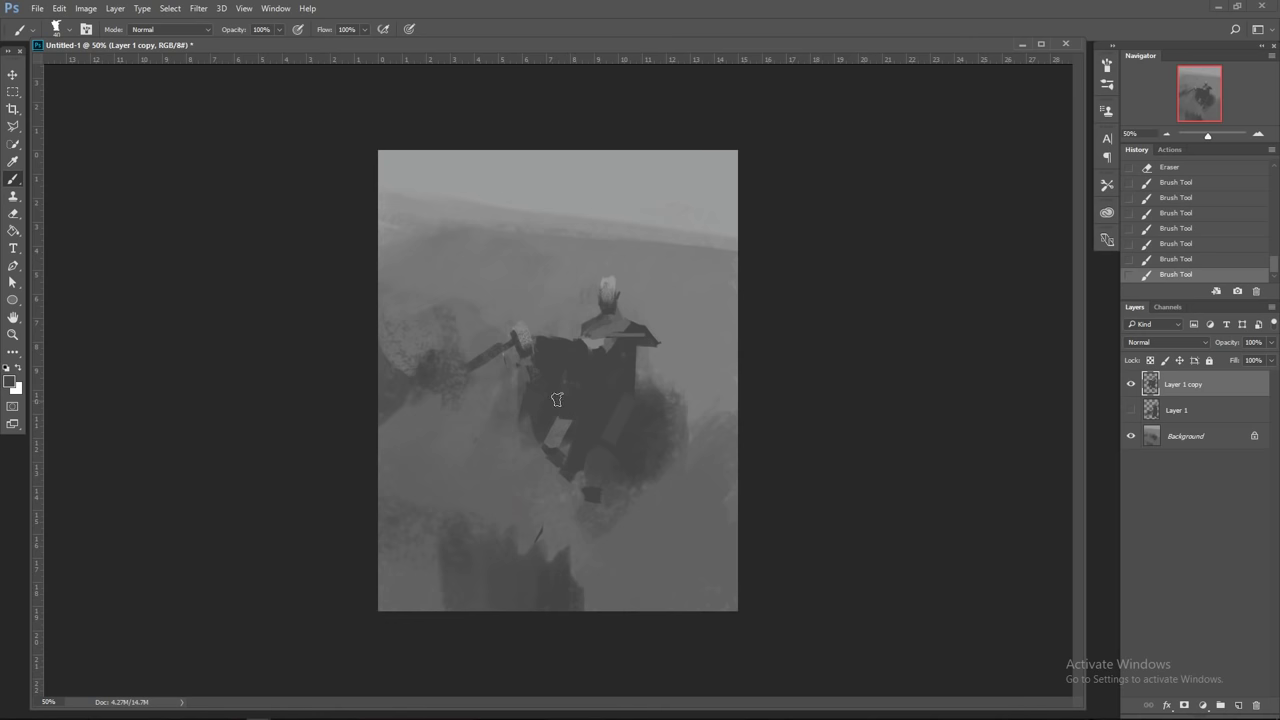
drag(539, 434, 547, 476)
Step: Select the left half of the cloak with its extended arm using a polygonal lasso and cut it to a new layer
click(13, 127)
mouse_move(556, 489)
mouse_down()
mouse_move(583, 409)
mouse_move(582, 339)
mouse_move(550, 302)
mouse_move(443, 289)
mouse_up()
click(415, 333)
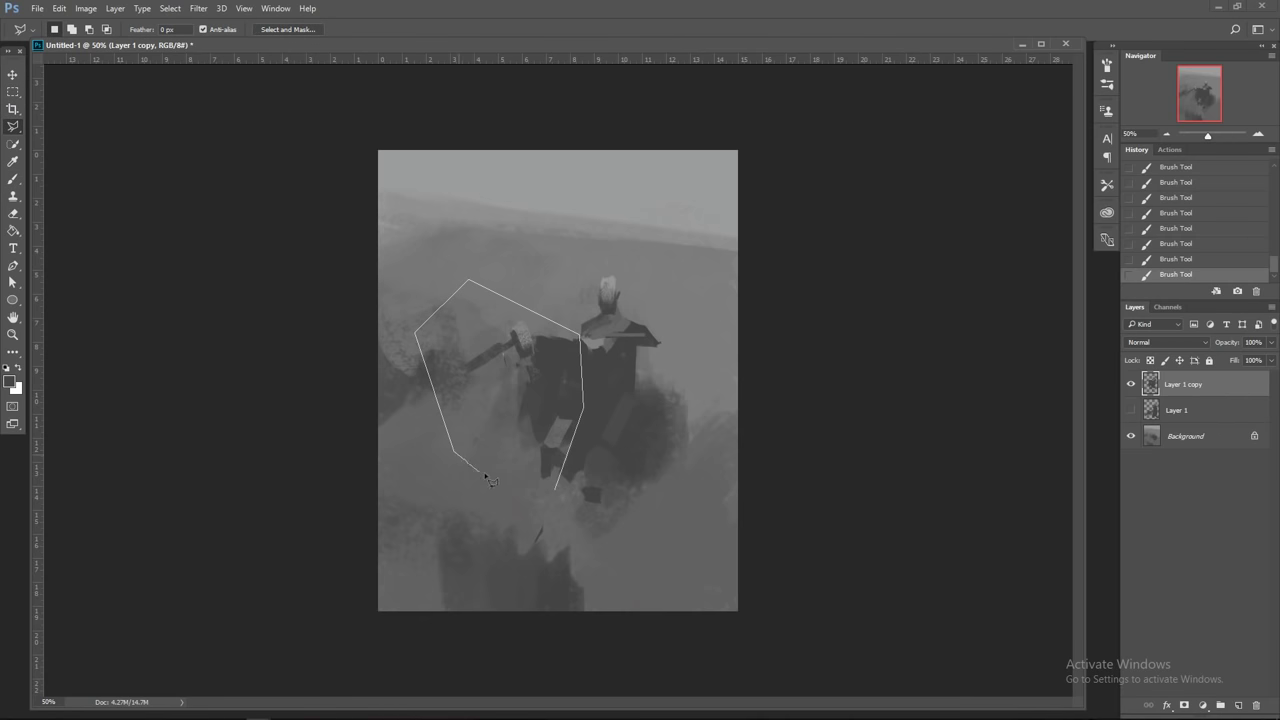
click(453, 451)
click(555, 488)
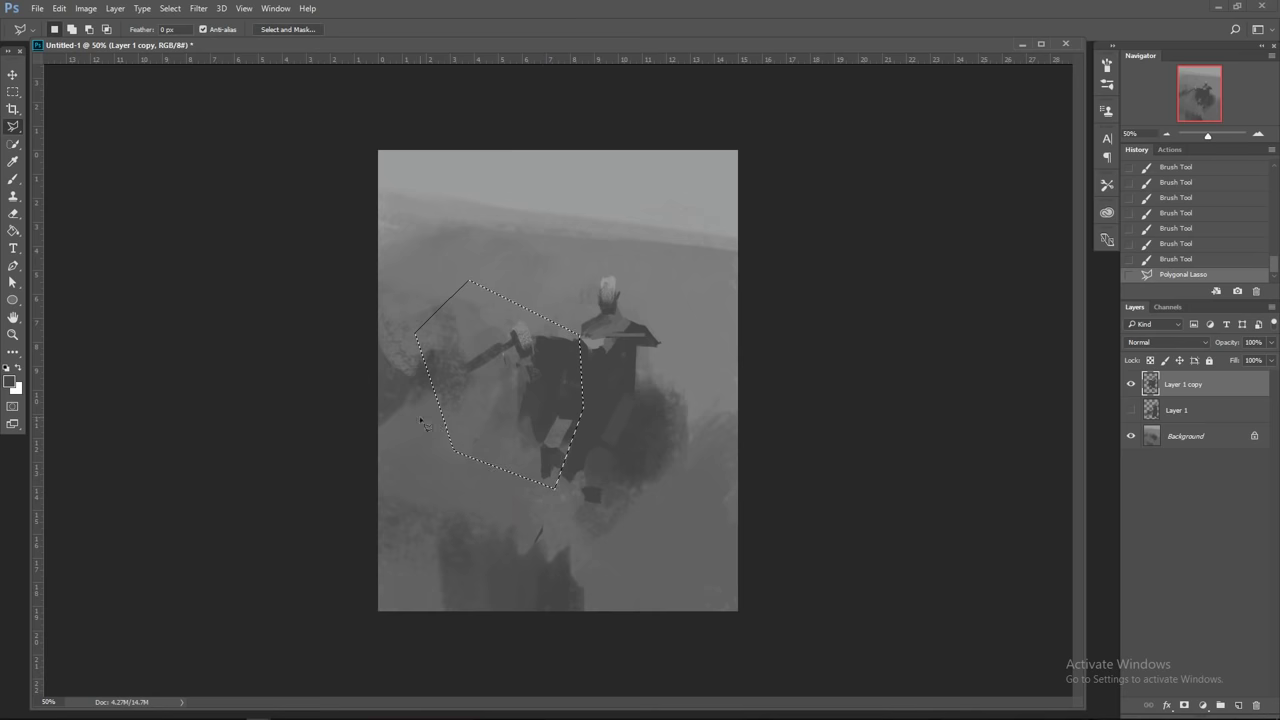
click(115, 8)
mouse_move(140, 19)
click(310, 130)
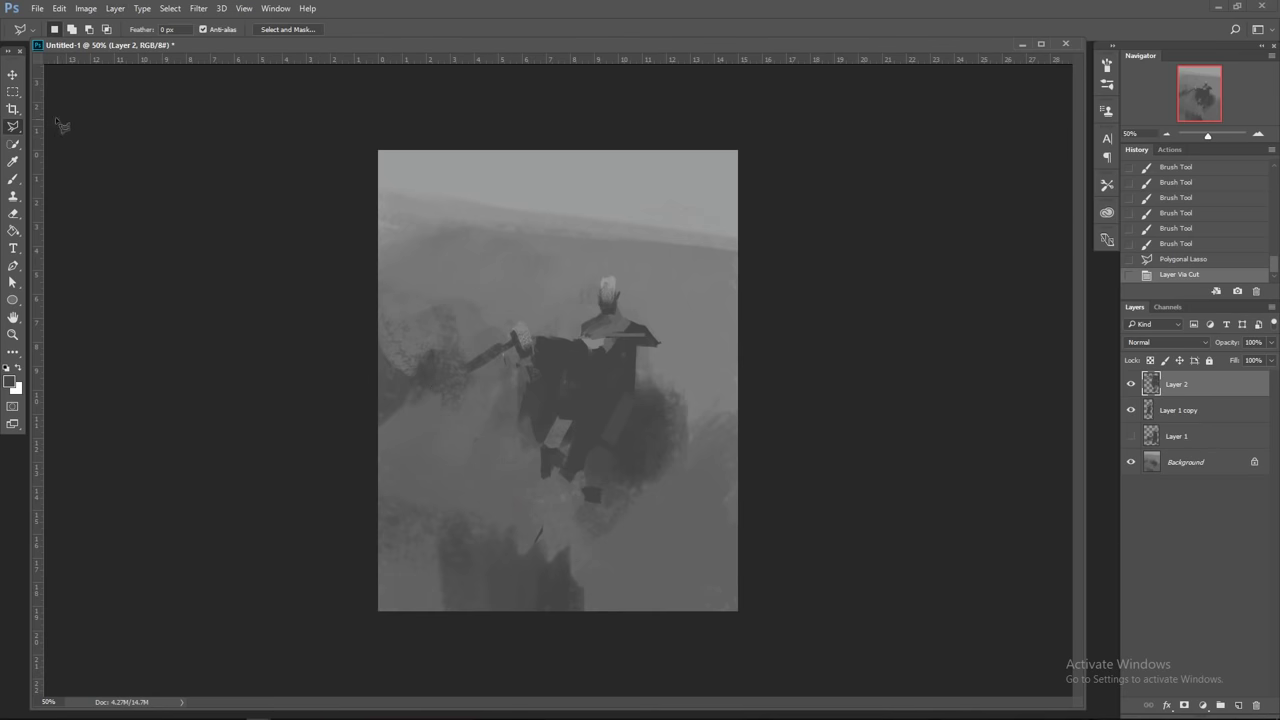
Step: Free-transform the cut-out half to about 113.5%, shift it down and left, and apply the transformation
click(59, 8)
click(96, 281)
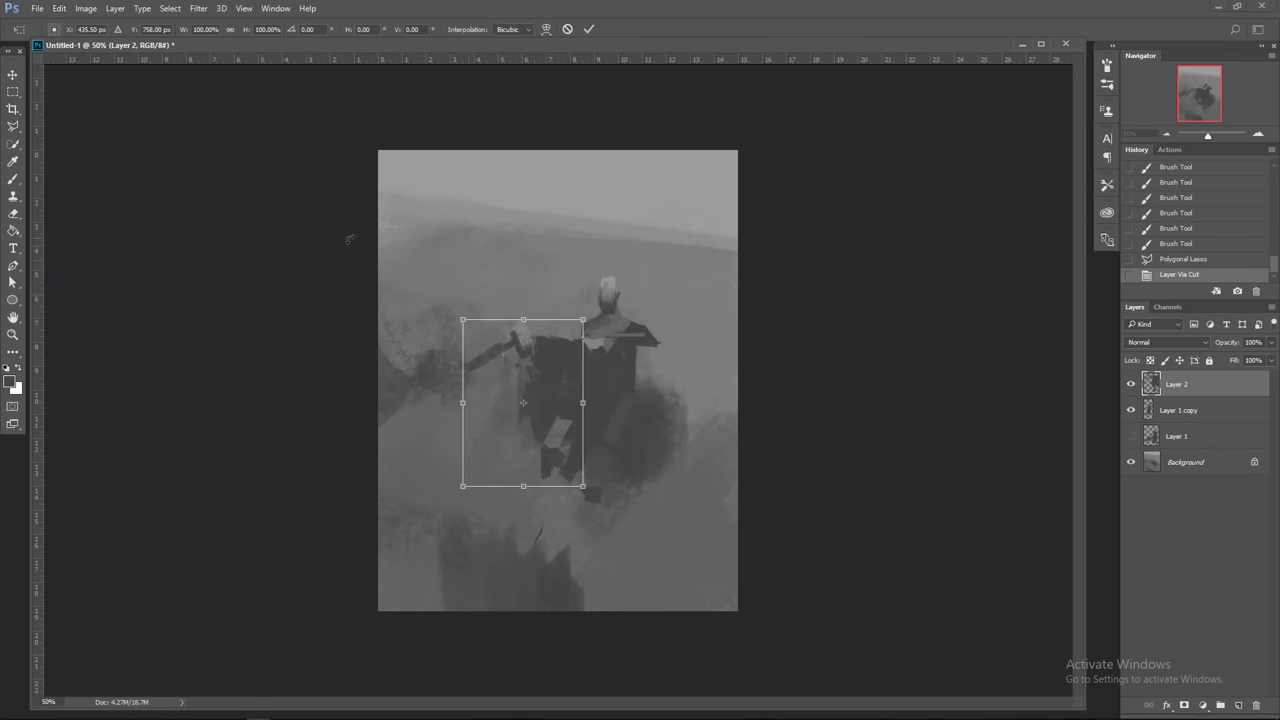
drag(463, 317, 457, 303)
drag(575, 360, 544, 374)
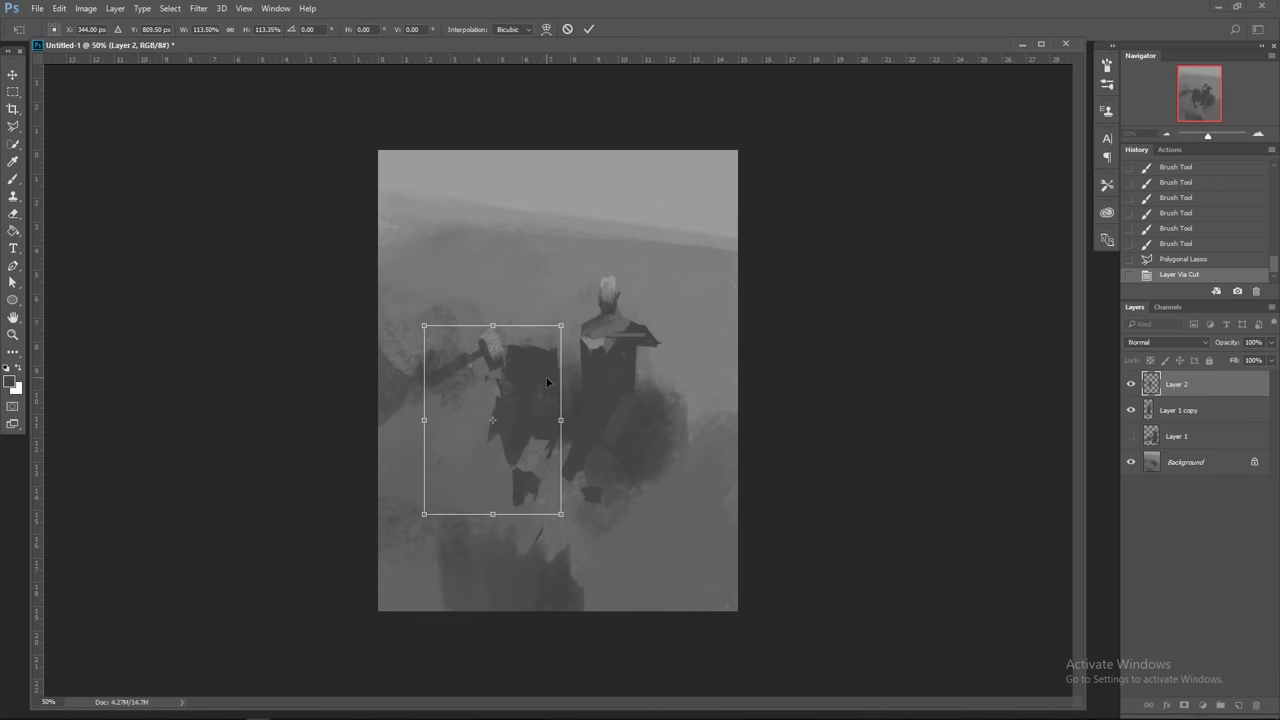
click(13, 75)
click(579, 277)
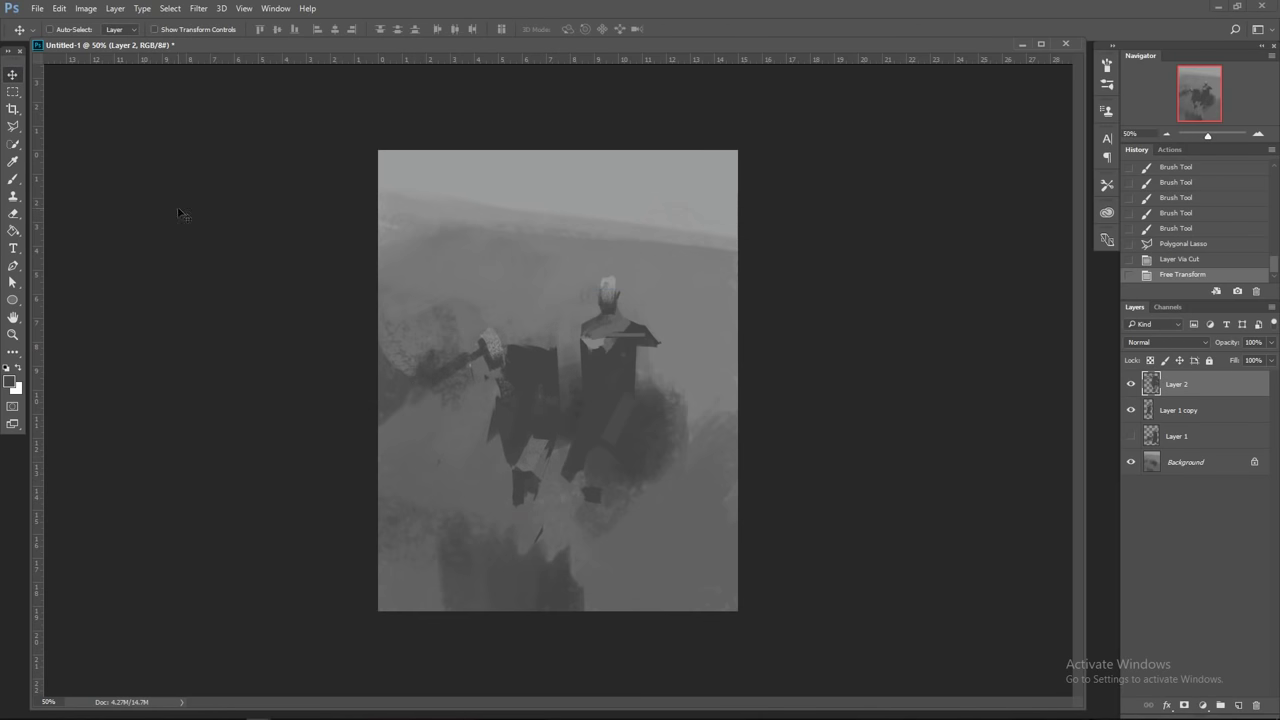
Step: Paint dark grey across the gap between the two cloak halves and add a light grey patch at its top
click(12, 180)
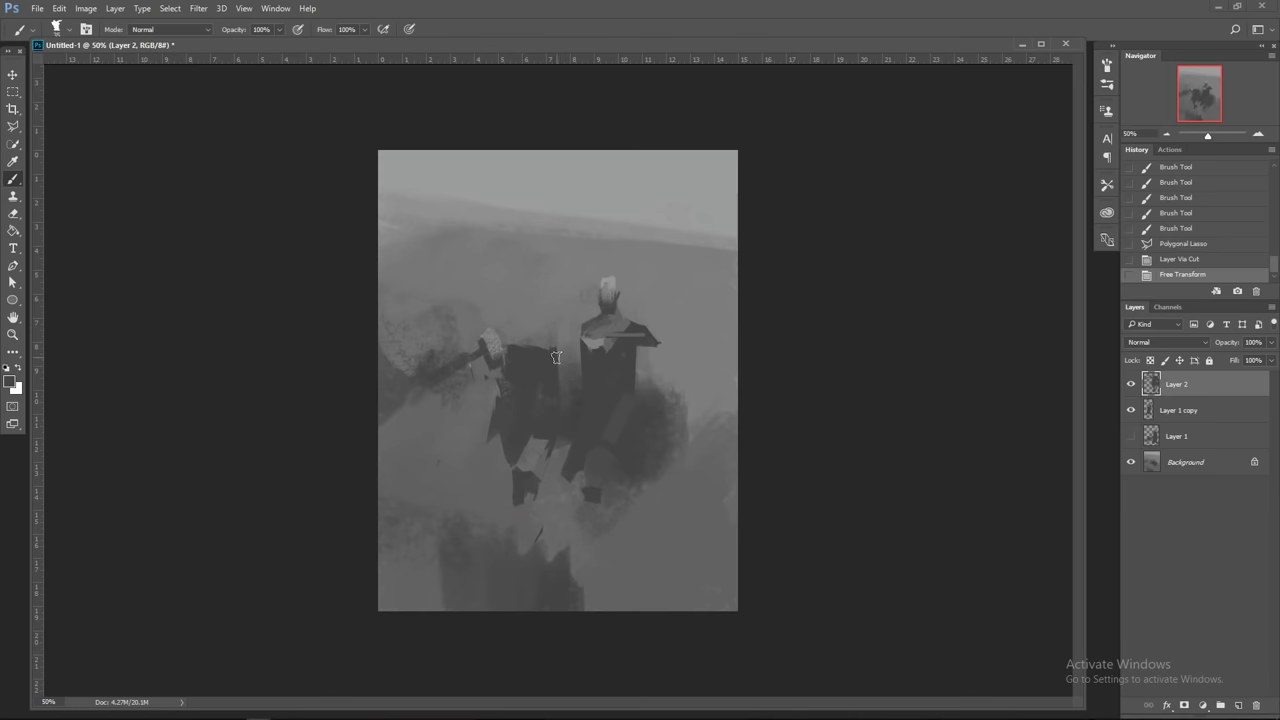
drag(556, 357, 568, 380)
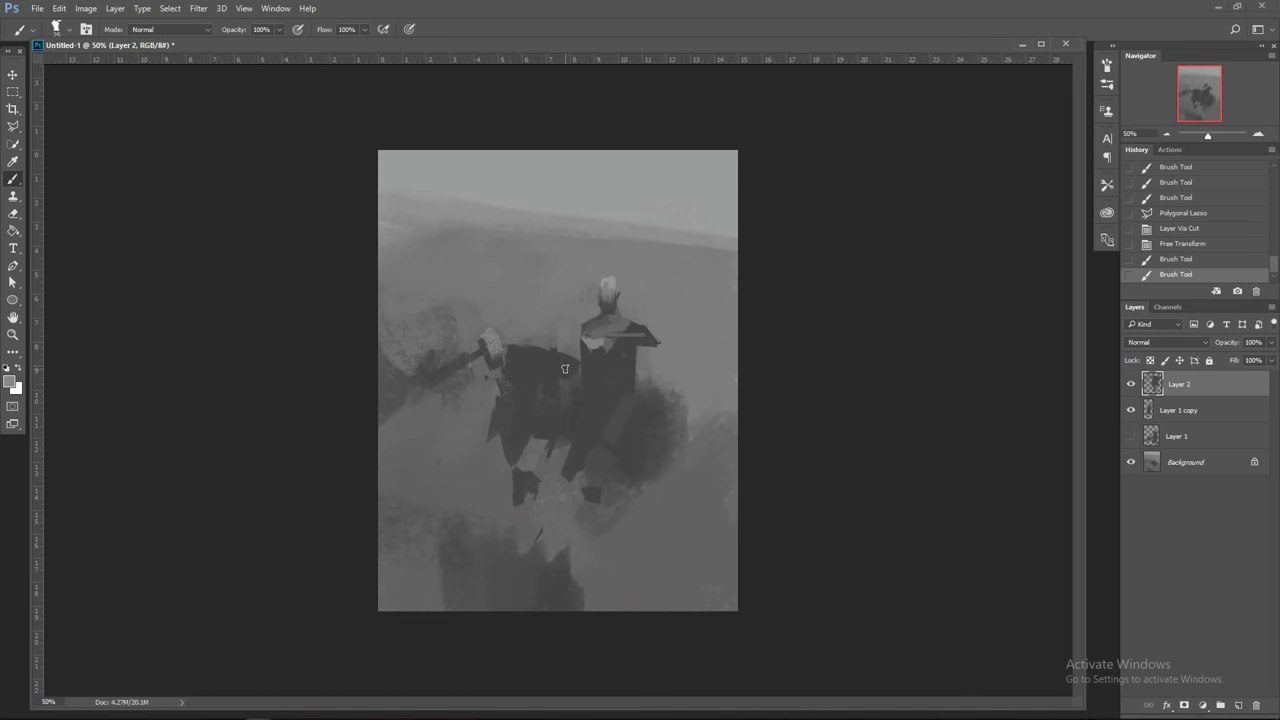
click(574, 367)
drag(574, 367, 567, 355)
drag(565, 357, 655, 338)
Step: Erase the pointed tip of the right shoulder and merge the cut-out layer down into Layer 1 copy
alt+click(602, 361)
mouse_move(655, 335)
mouse_down()
mouse_move(648, 327)
mouse_move(657, 332)
mouse_up()
right_click(1196, 389)
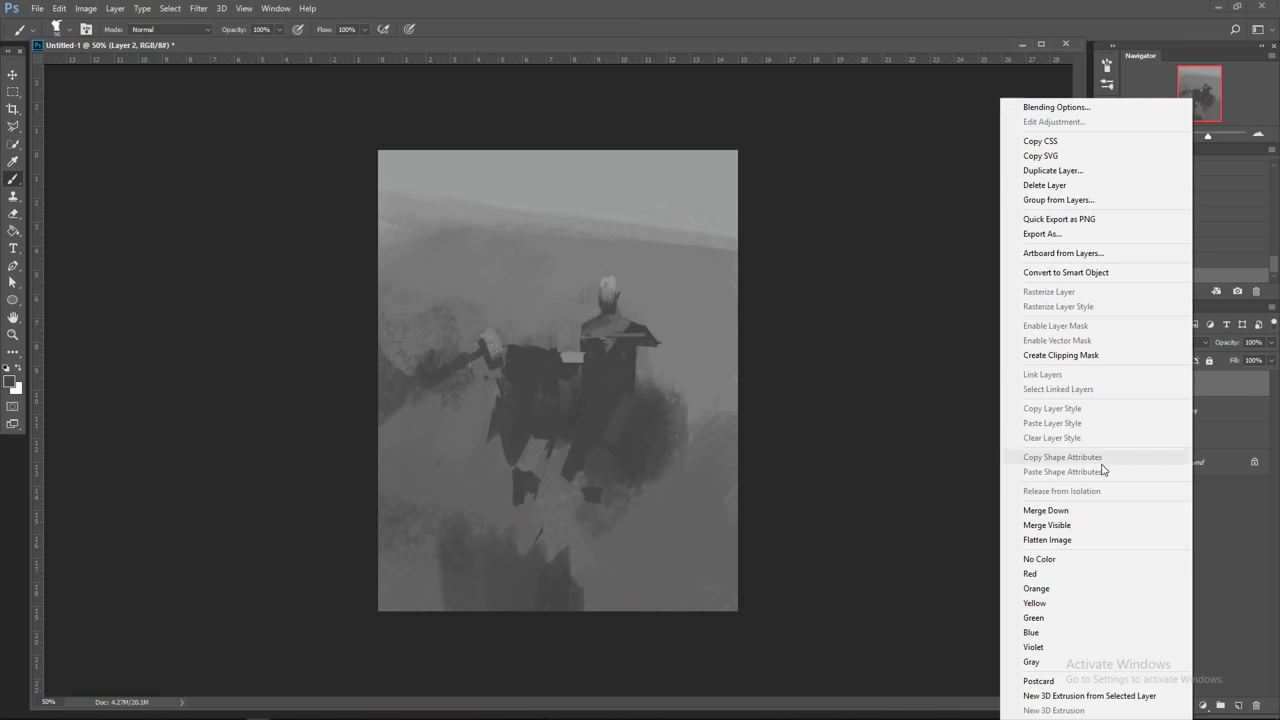
click(1096, 513)
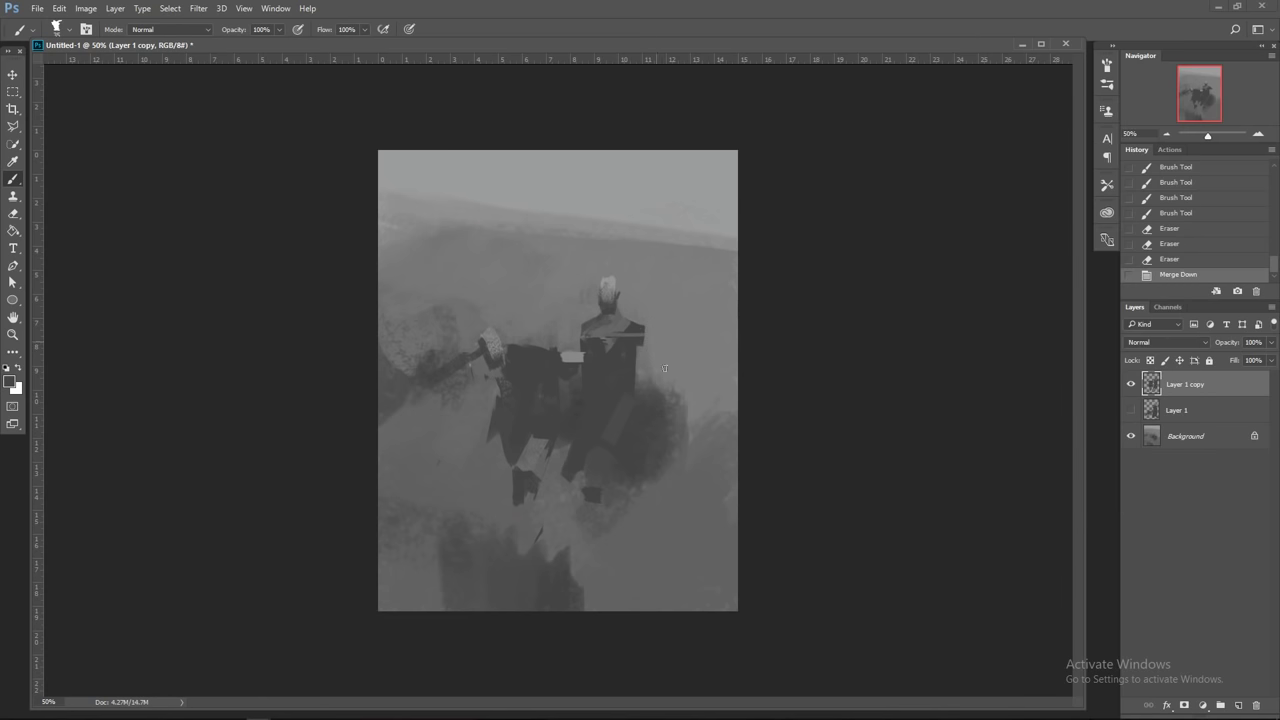
Step: Clean up the right shoulder and even out the lower edge of the grey collar with sampled dark grey strokes
alt+click(626, 362)
drag(665, 368, 640, 337)
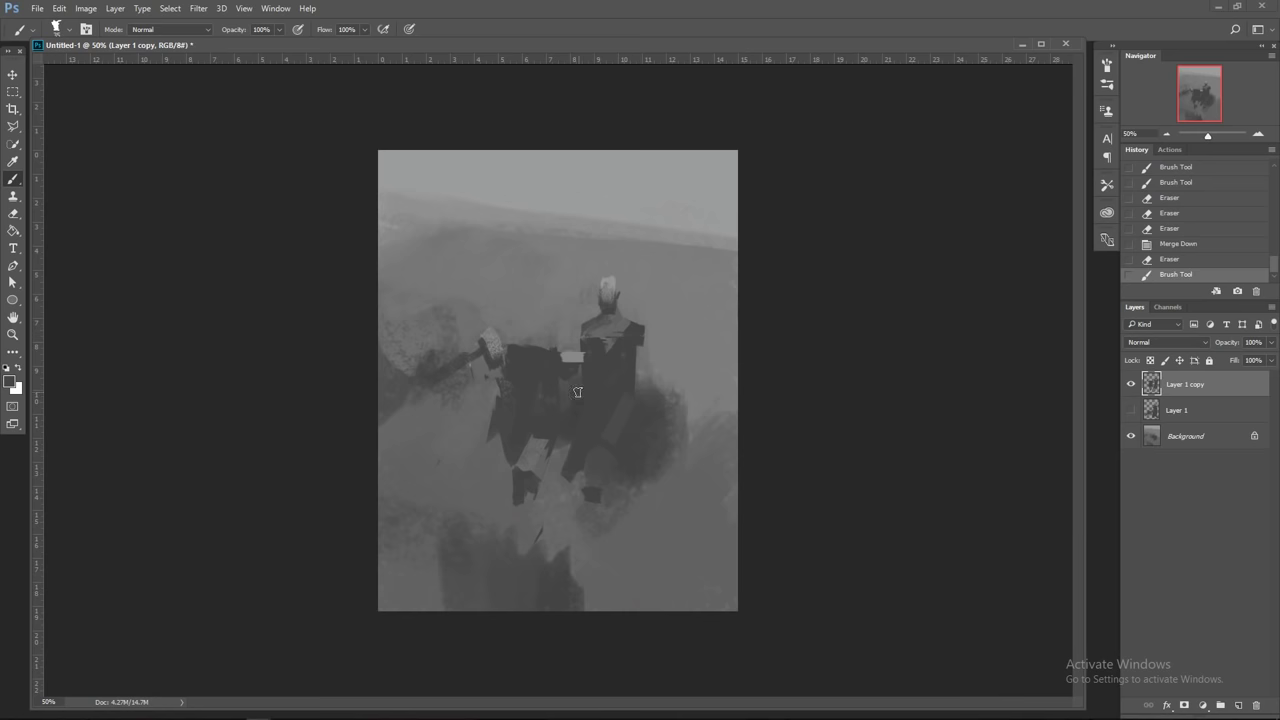
click(640, 343)
click(627, 350)
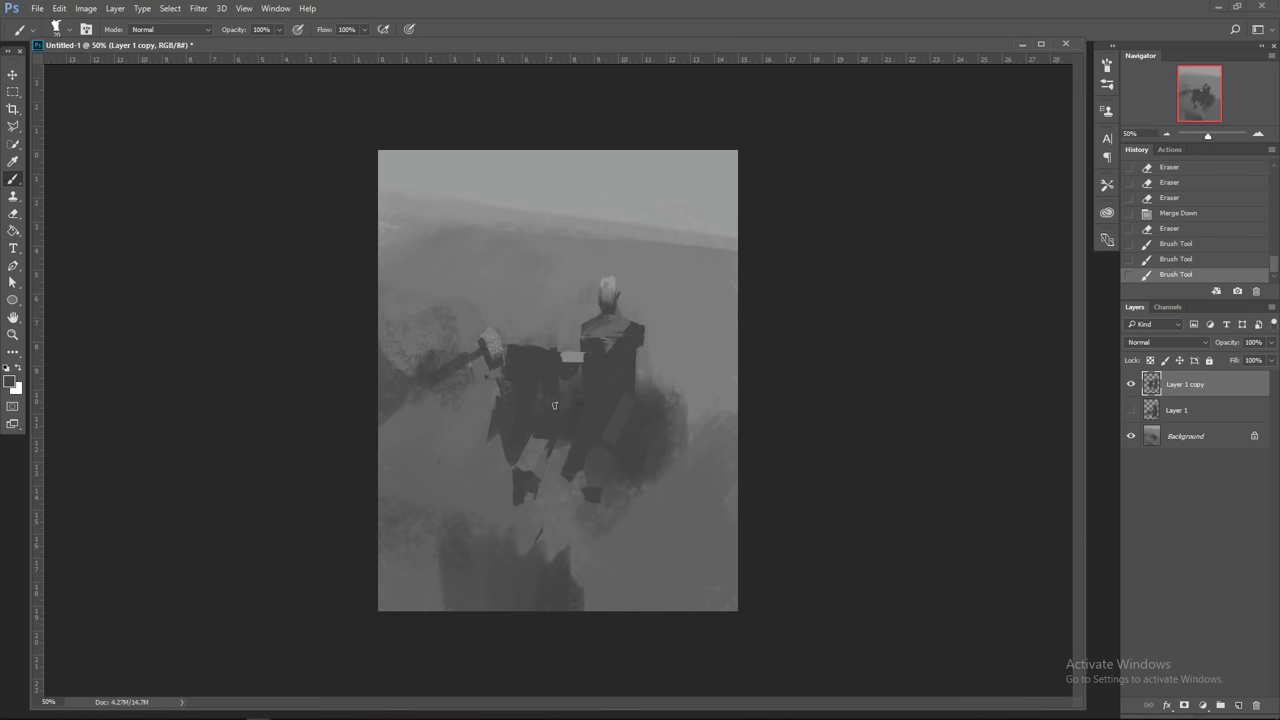
drag(588, 345, 608, 351)
shift+click(608, 351)
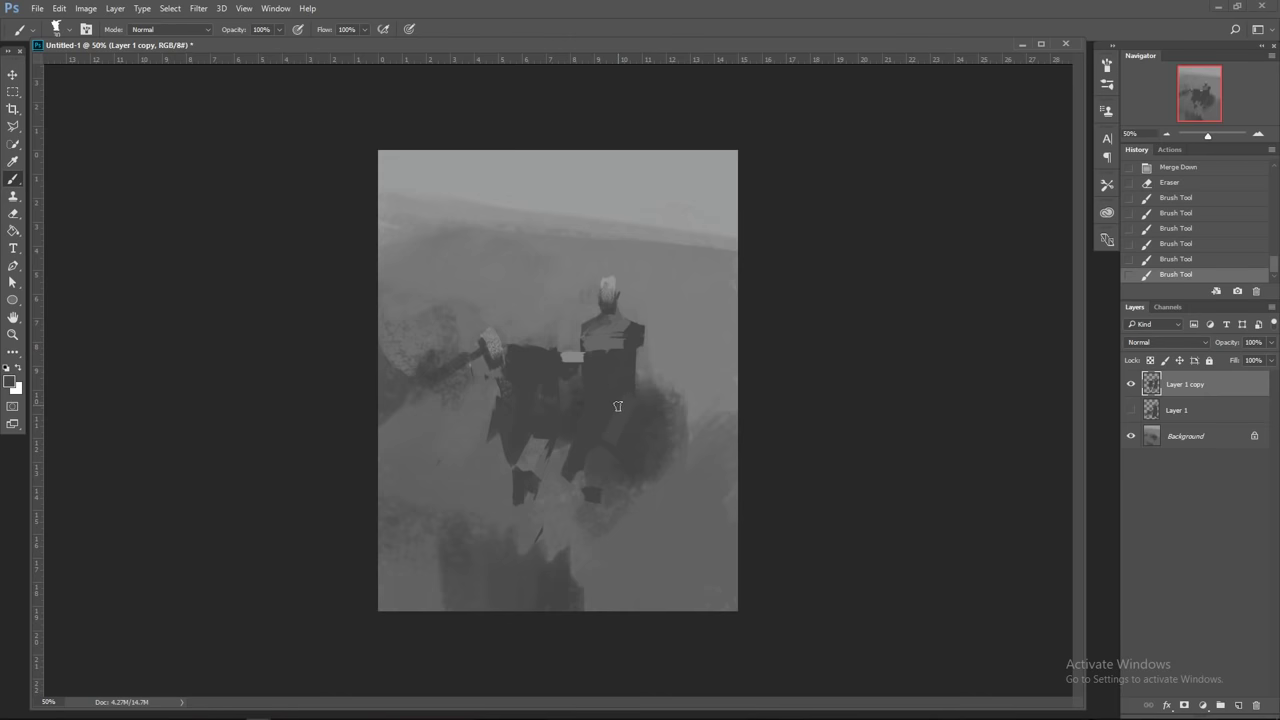
Step: Paint thin dark and light horizontal stripes above the light patch, then resample the cloak's dark grey with a larger brush
shift+click(563, 348)
alt+click(589, 299)
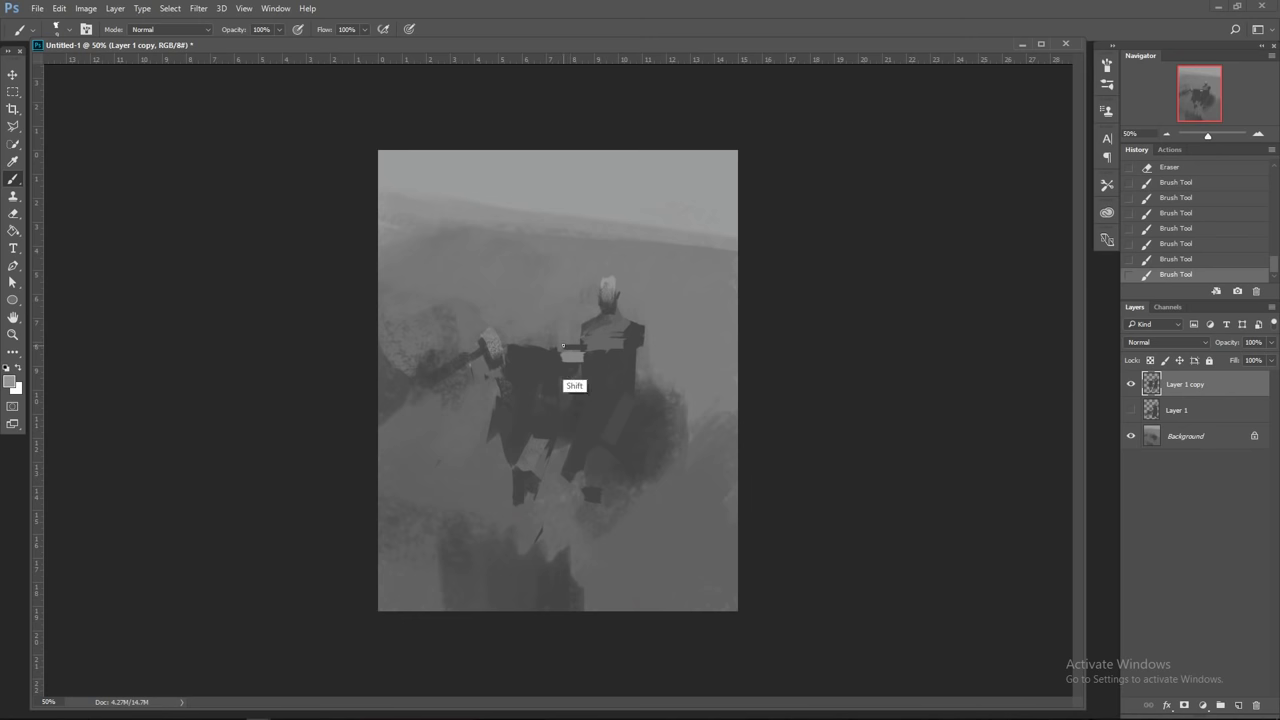
shift+click(583, 346)
alt+click(613, 369)
key(bracketright)
key(bracketright)
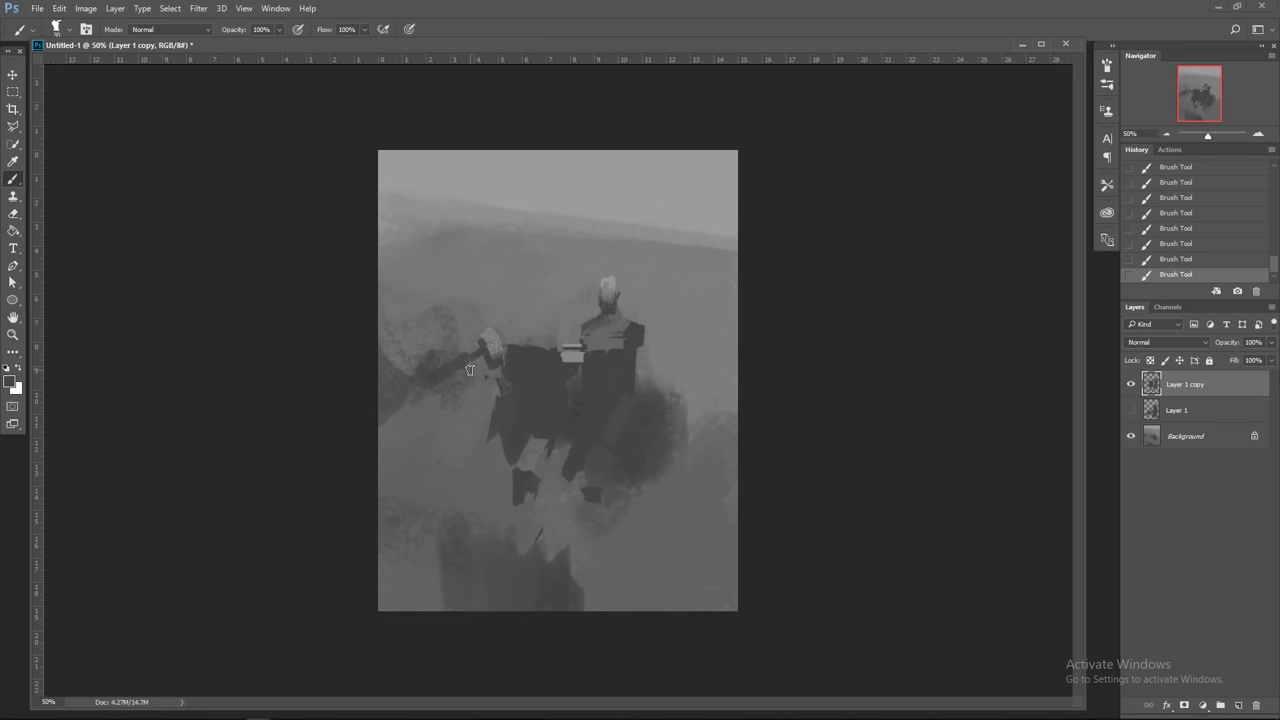
Step: Try short dark horizontal strokes along and beneath the extended left arm
drag(449, 364, 484, 366)
click(1206, 262)
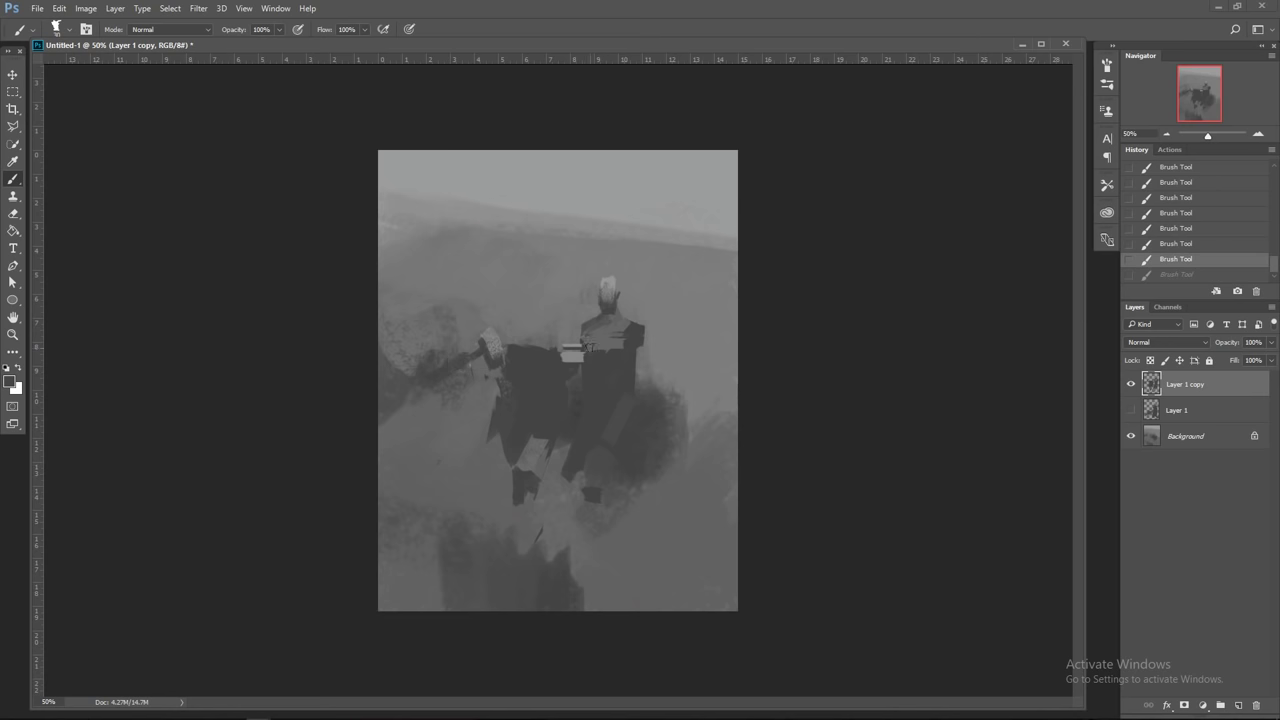
drag(463, 383, 492, 381)
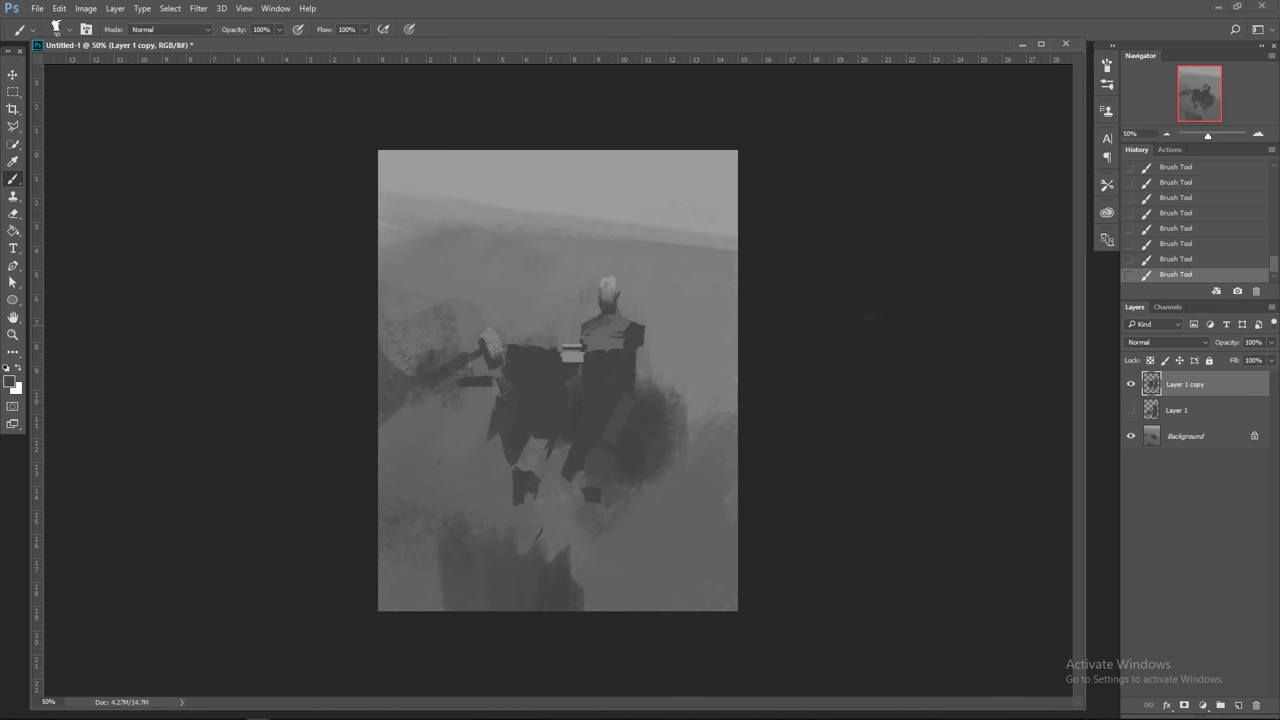
click(1171, 262)
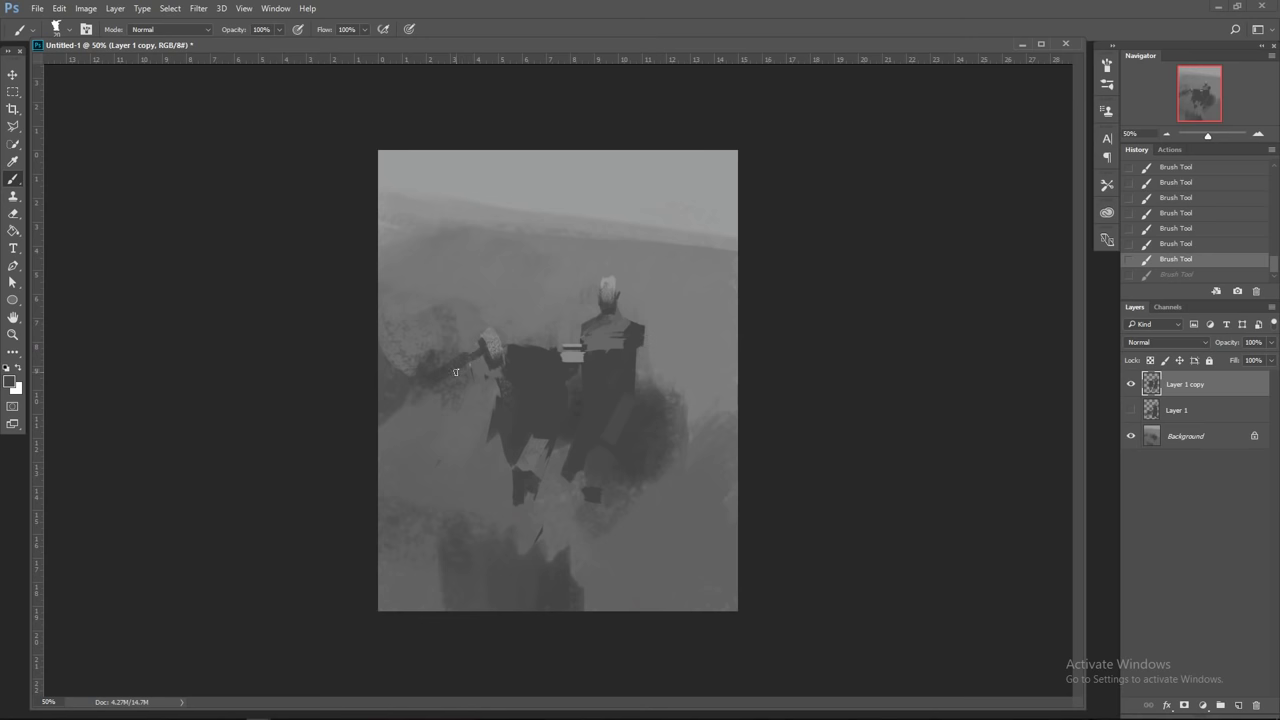
Step: Strengthen the extended arm with a dark diagonal stroke and trim the top edge of the cloak beside it
drag(448, 376, 521, 346)
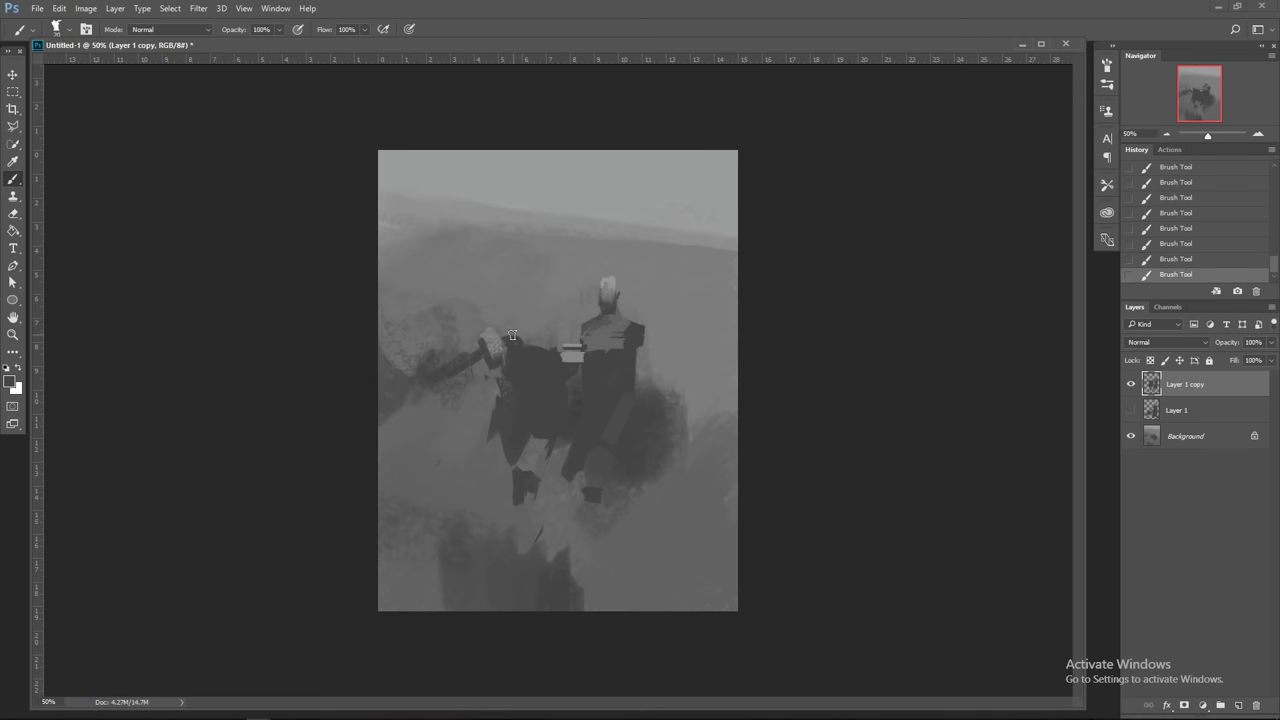
drag(527, 337, 512, 335)
alt+click(541, 382)
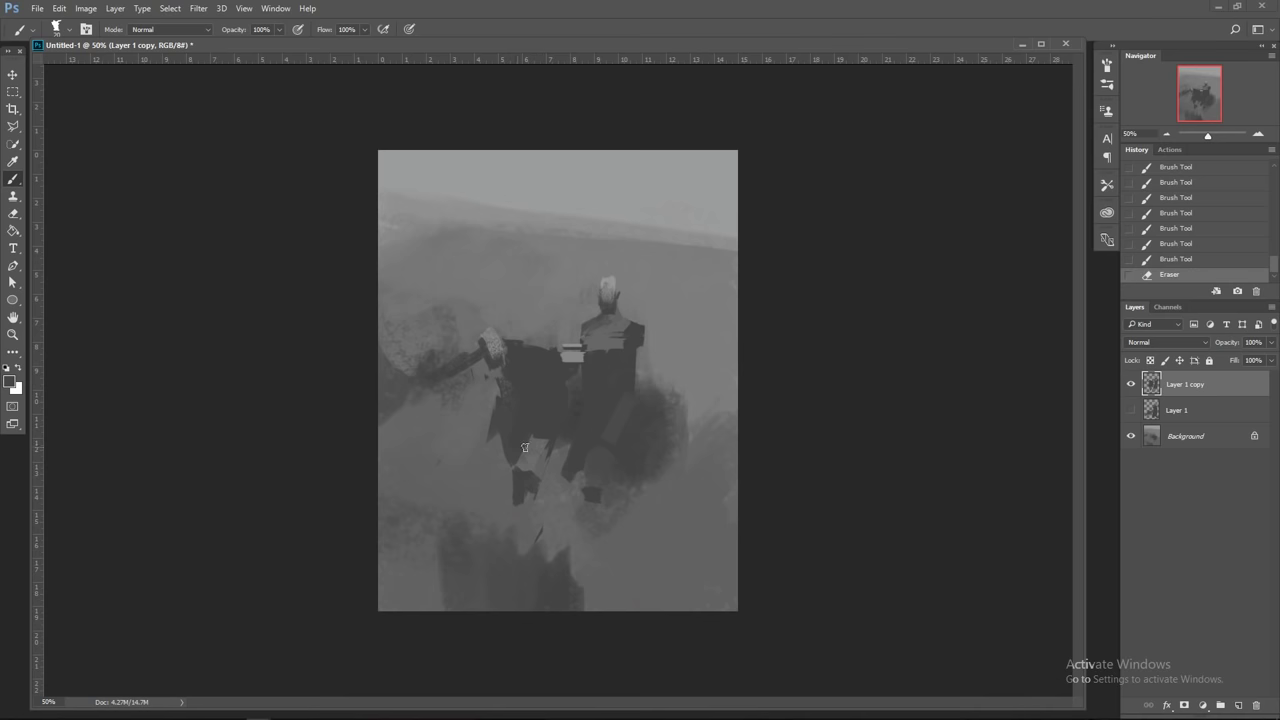
Step: Fill out the ragged lower cloak with dark grey and shorten the light patch between the cloak halves
mouse_move(535, 440)
mouse_down()
mouse_move(526, 476)
mouse_move(545, 490)
mouse_up()
click(545, 472)
mouse_move(557, 358)
mouse_down()
mouse_move(570, 357)
mouse_move(574, 398)
mouse_up()
key(bracketright)
key(bracketright)
click(619, 404)
Step: Delete Layer 1, duplicate Layer 1 copy as Layer 1 copy 2, and hide the source layer
right_click(1184, 409)
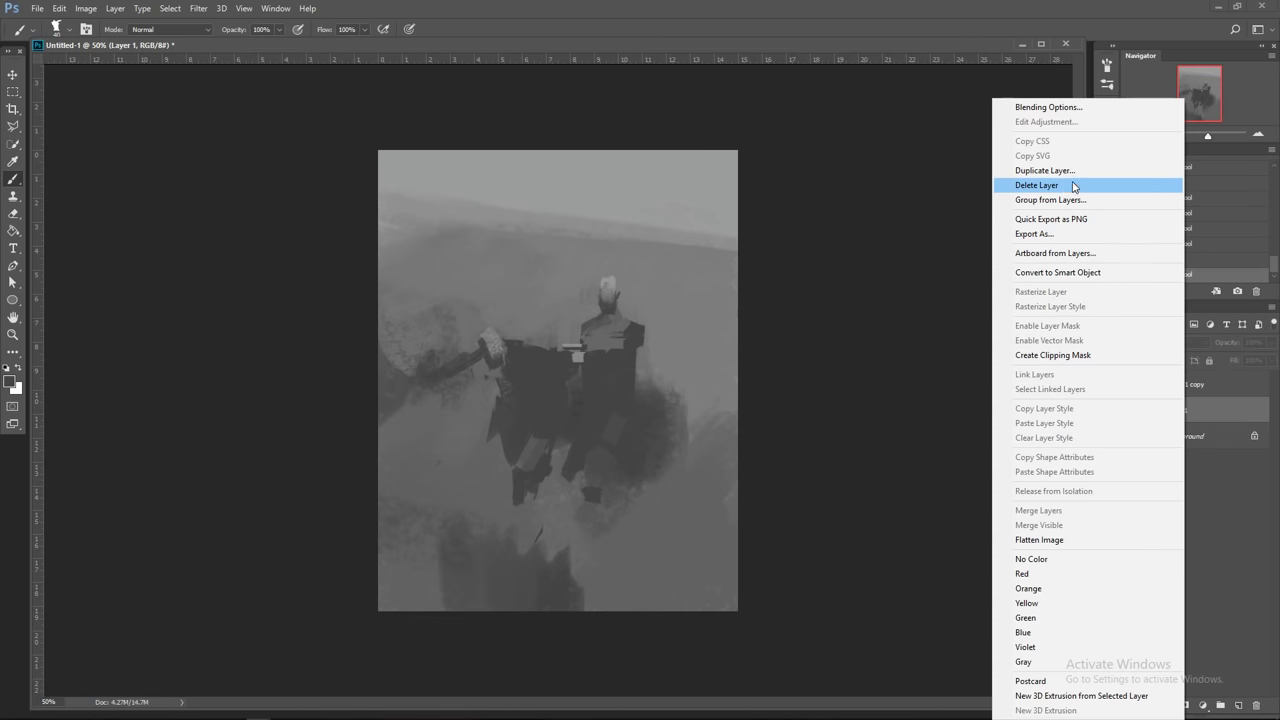
click(1073, 187)
right_click(1215, 390)
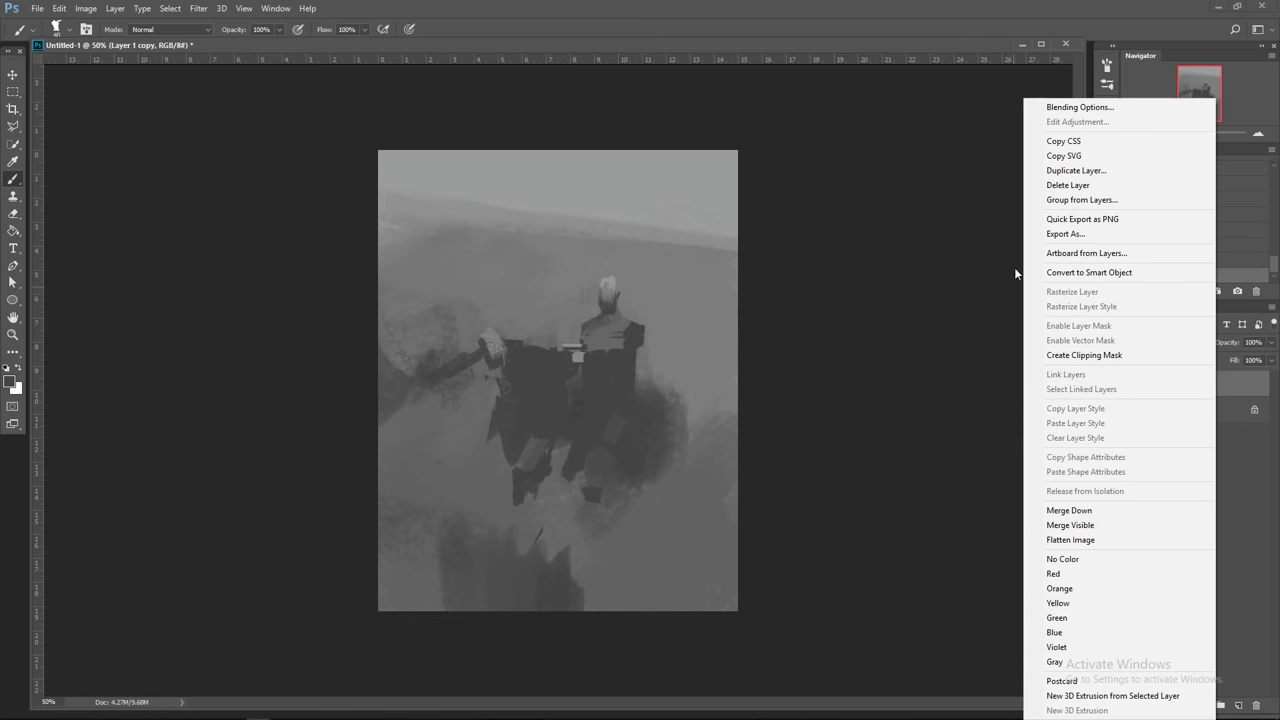
click(1075, 170)
click(754, 215)
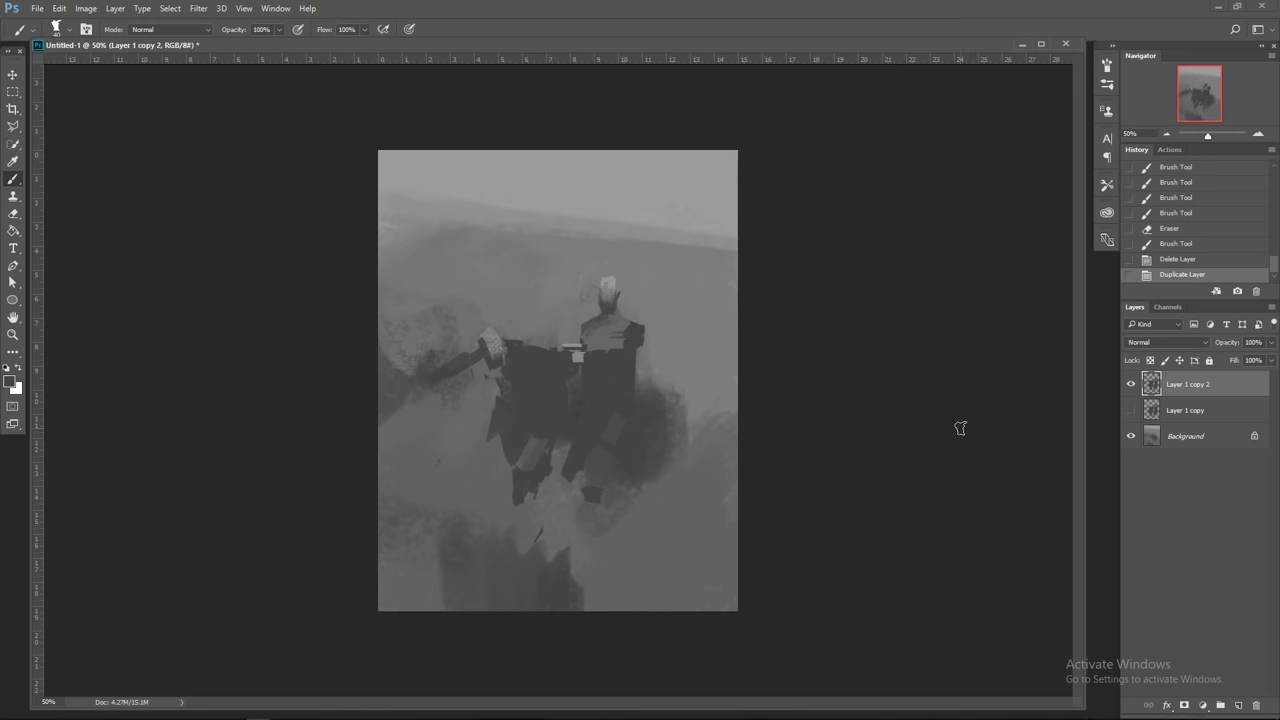
Step: Free-transform the duplicated figure to about 93%, move it slightly upward, and apply the transformation
click(59, 8)
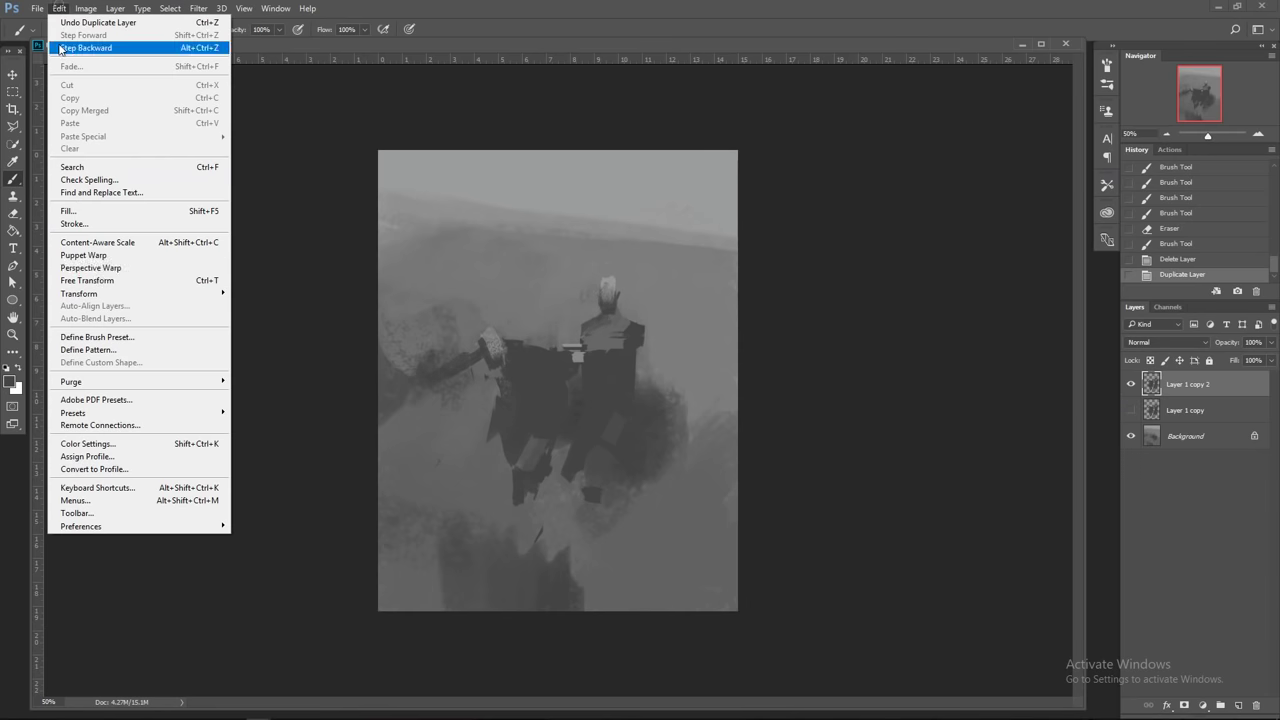
click(99, 279)
drag(423, 229, 432, 241)
drag(619, 314, 622, 300)
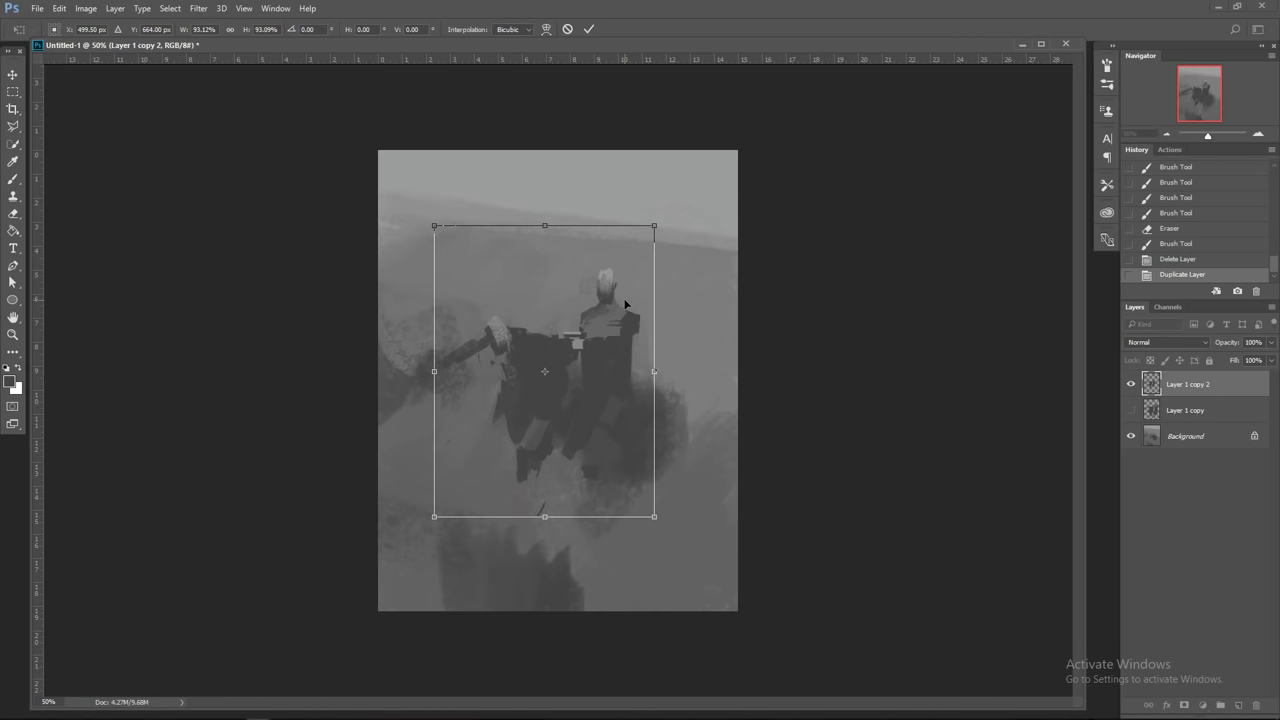
click(12, 74)
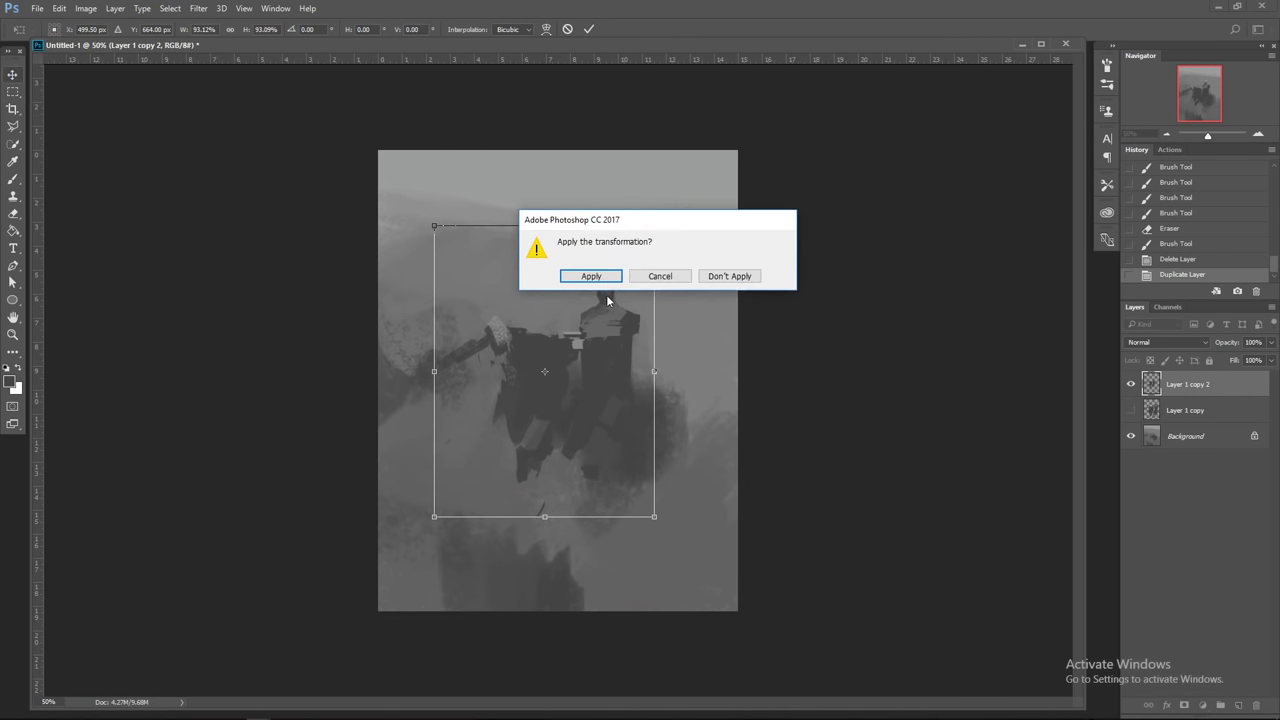
click(569, 274)
Step: Paint dark dabs into the lower middle of the cloak and erase stray edges along its hem
click(12, 179)
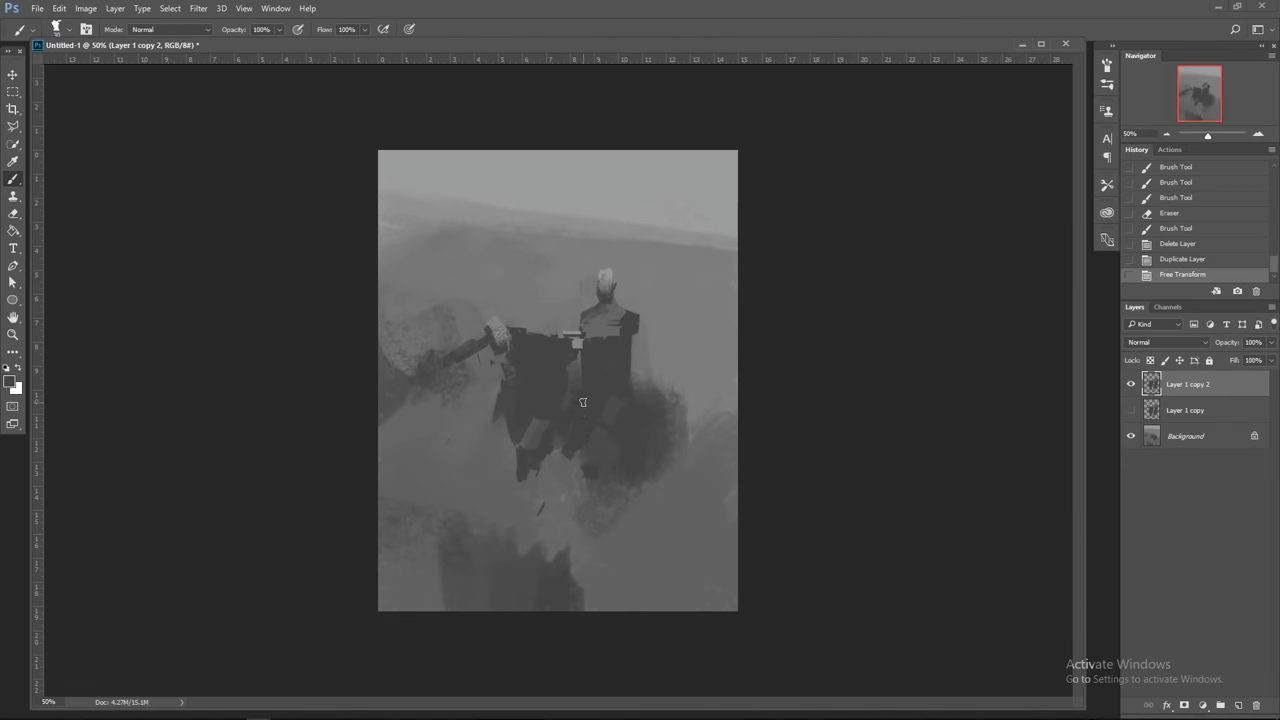
click(567, 446)
click(580, 440)
click(578, 449)
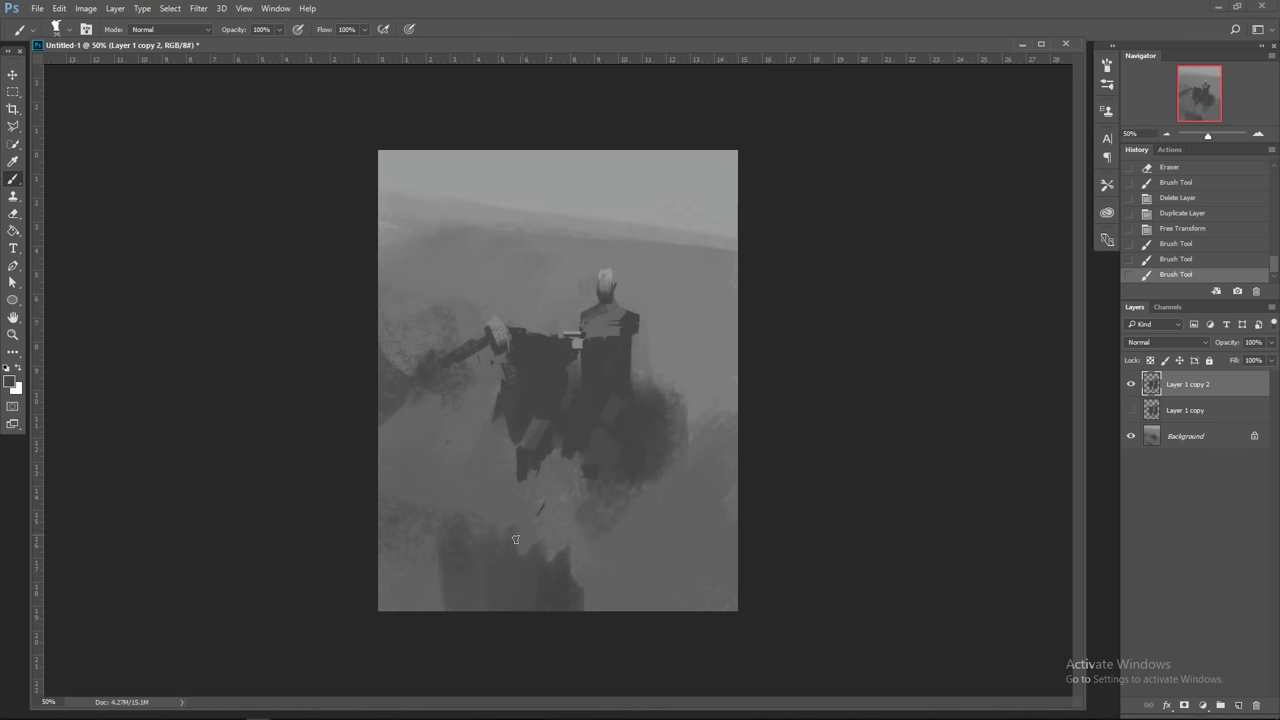
click(568, 446)
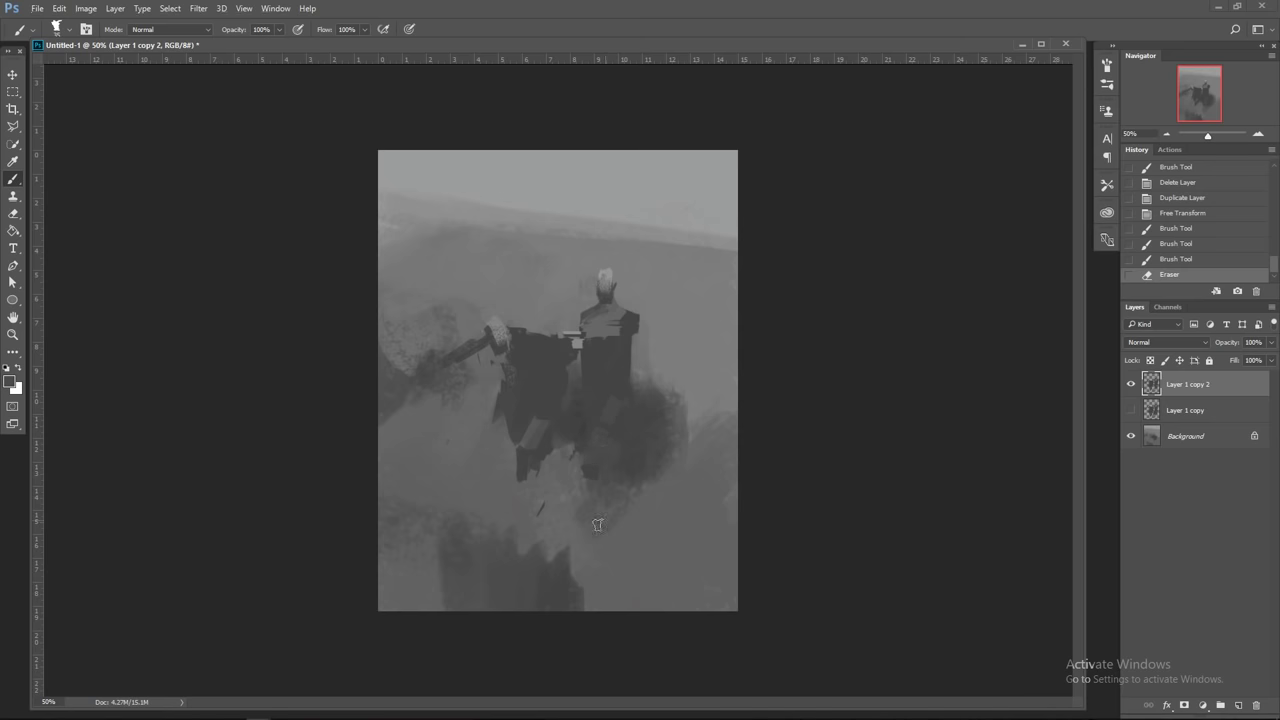
Step: Choose a darker grey foreground colour and paint a test swatch in the canvas's lower-left corner
click(10, 381)
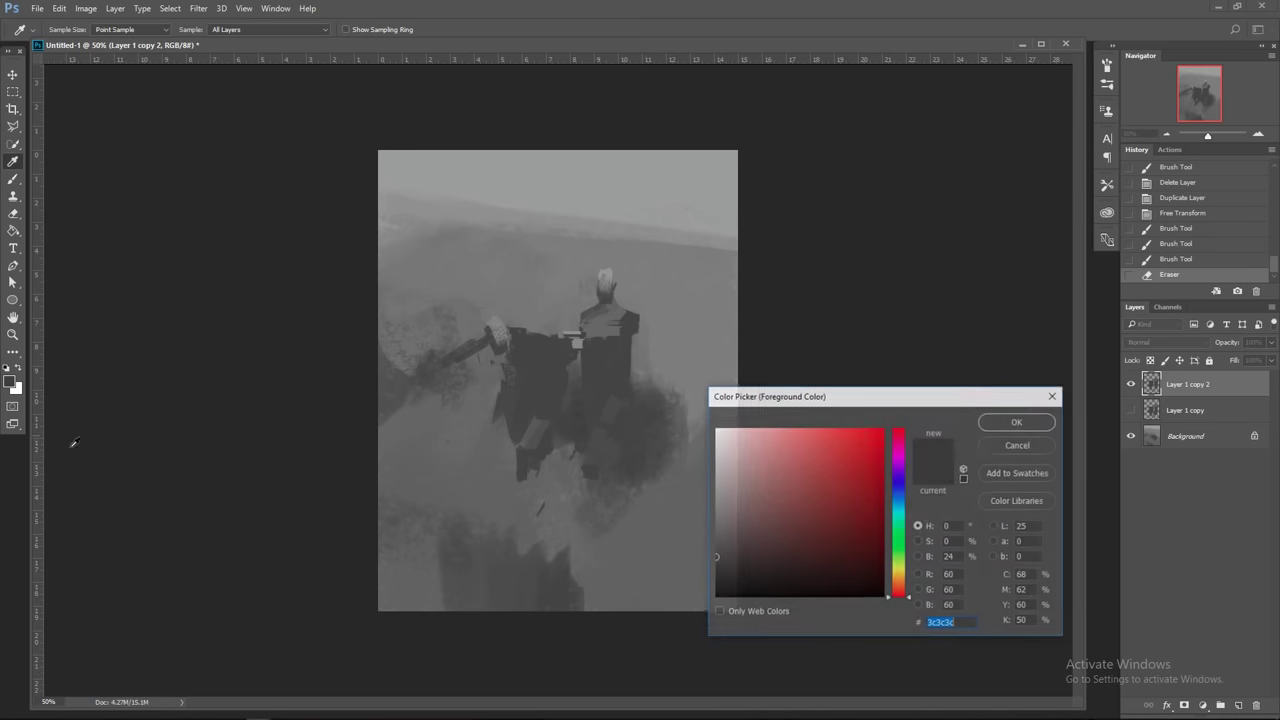
click(716, 571)
click(1018, 421)
key(b)
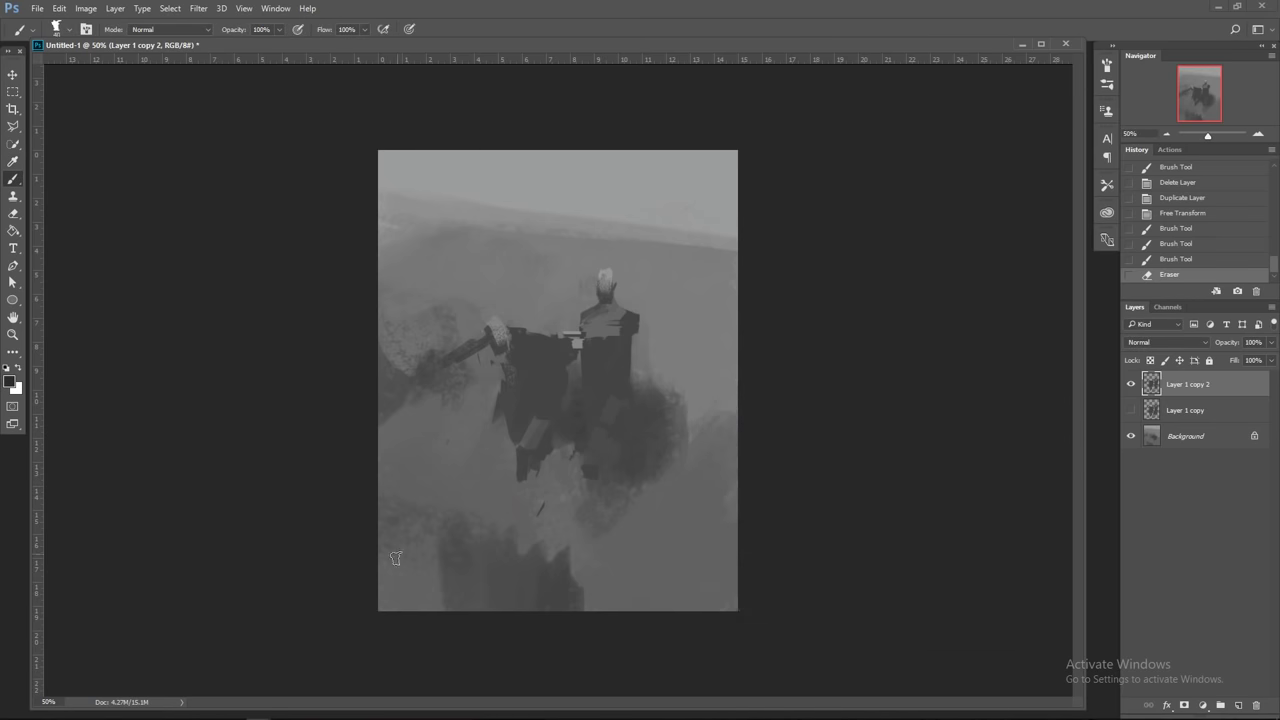
drag(390, 586, 408, 596)
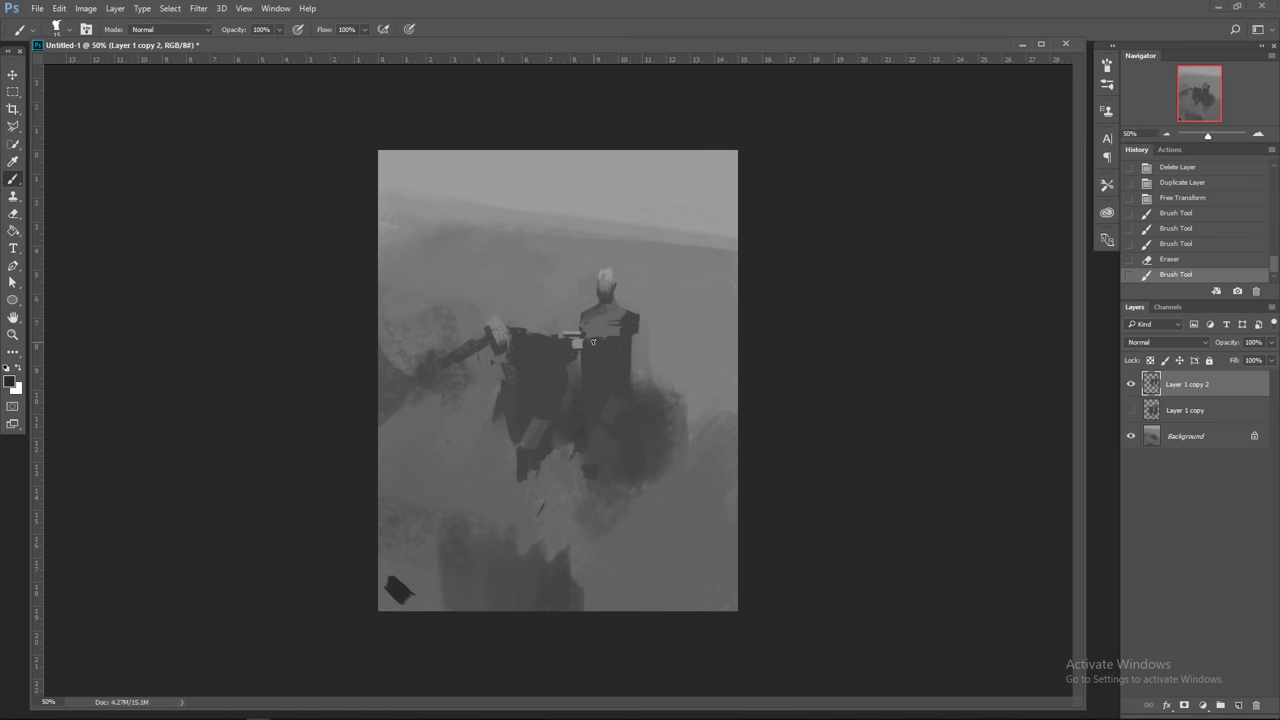
Step: Paint a near-black belt across the figure's waist and a dark patch on the upper cloak
drag(587, 343, 628, 343)
drag(620, 341, 632, 352)
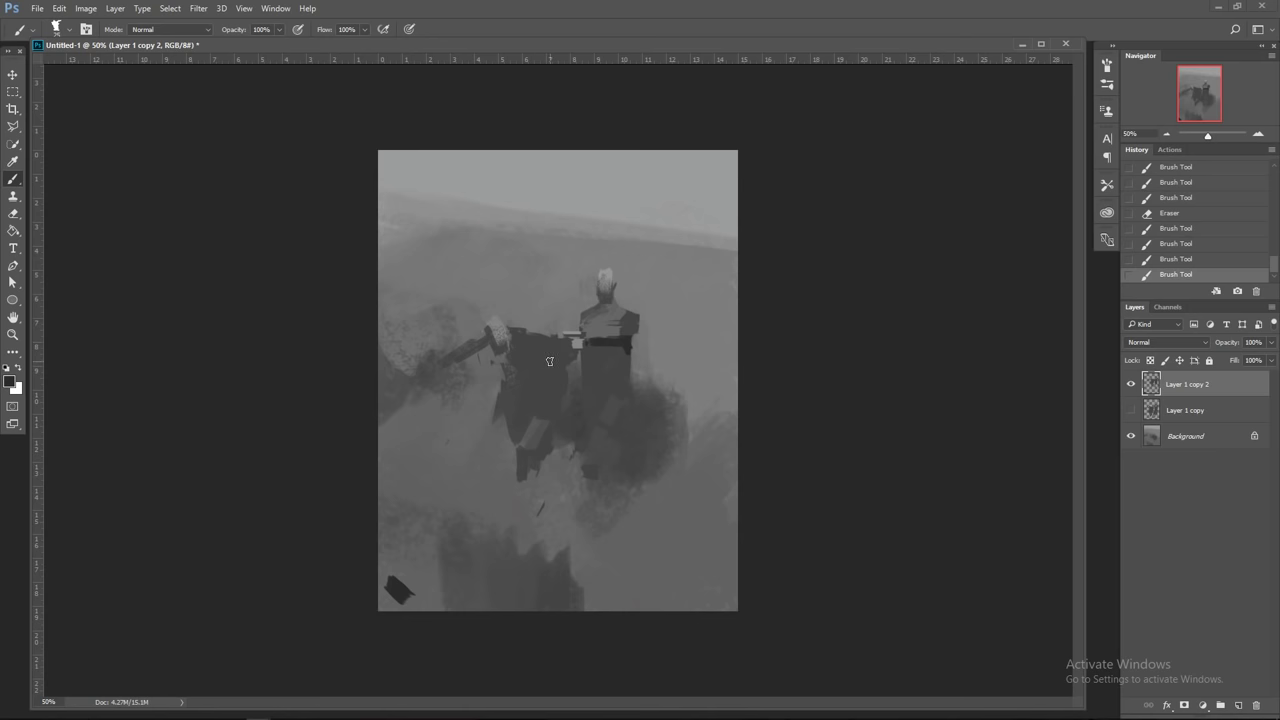
drag(549, 361, 562, 386)
Step: Paint a grey leg stroke below the cloak's hem with sampled colour and flip the canvas horizontally
alt+click(608, 364)
key(bracketright)
key(bracketright)
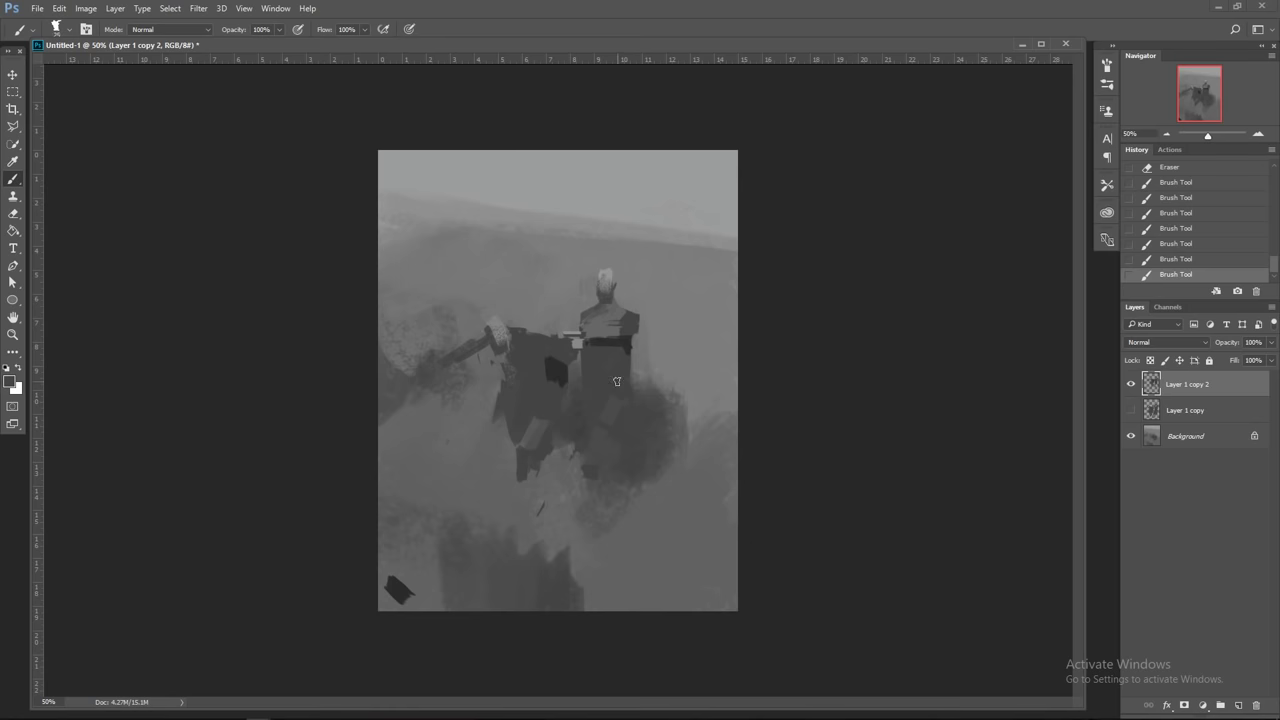
alt+click(620, 342)
key(bracketleft)
key(bracketright)
key(bracketright)
drag(588, 466, 579, 496)
key(bracketleft)
key(ctrl+shift+h)
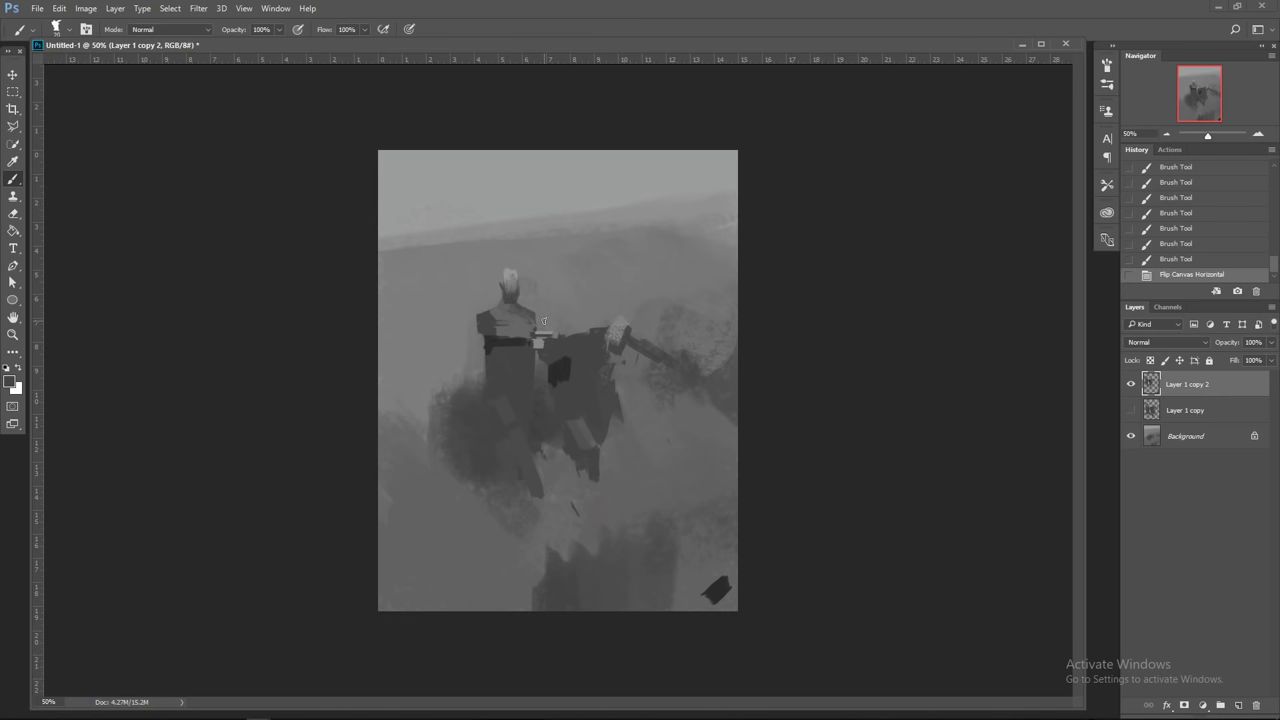
Step: Rework the thigh and lower leg with sampled grey strokes in the mirrored view
key(bracketleft)
key(bracketleft)
key(bracketleft)
key(bracketright)
key(bracketright)
key(bracketright)
key(bracketright)
key(bracketright)
mouse_move(496, 391)
mouse_down()
mouse_move(515, 398)
mouse_move(492, 401)
mouse_move(515, 414)
mouse_move(528, 468)
mouse_up()
alt+click(517, 422)
key(bracketright)
key(bracketright)
drag(522, 450, 532, 476)
drag(526, 458, 543, 515)
Step: Clean the protruding lower leg back to the cloak's hem and flip the canvas back horizontally
alt+click(555, 458)
alt+click(522, 416)
key(bracketleft)
key(bracketleft)
key(grave)
key(bracketright)
drag(517, 453, 520, 474)
key(ctrl+shift+h)
Step: Trim the edge of the figure's shoulder with the eraser and paint dark dabs below the light hand at the waist
alt+click(606, 374)
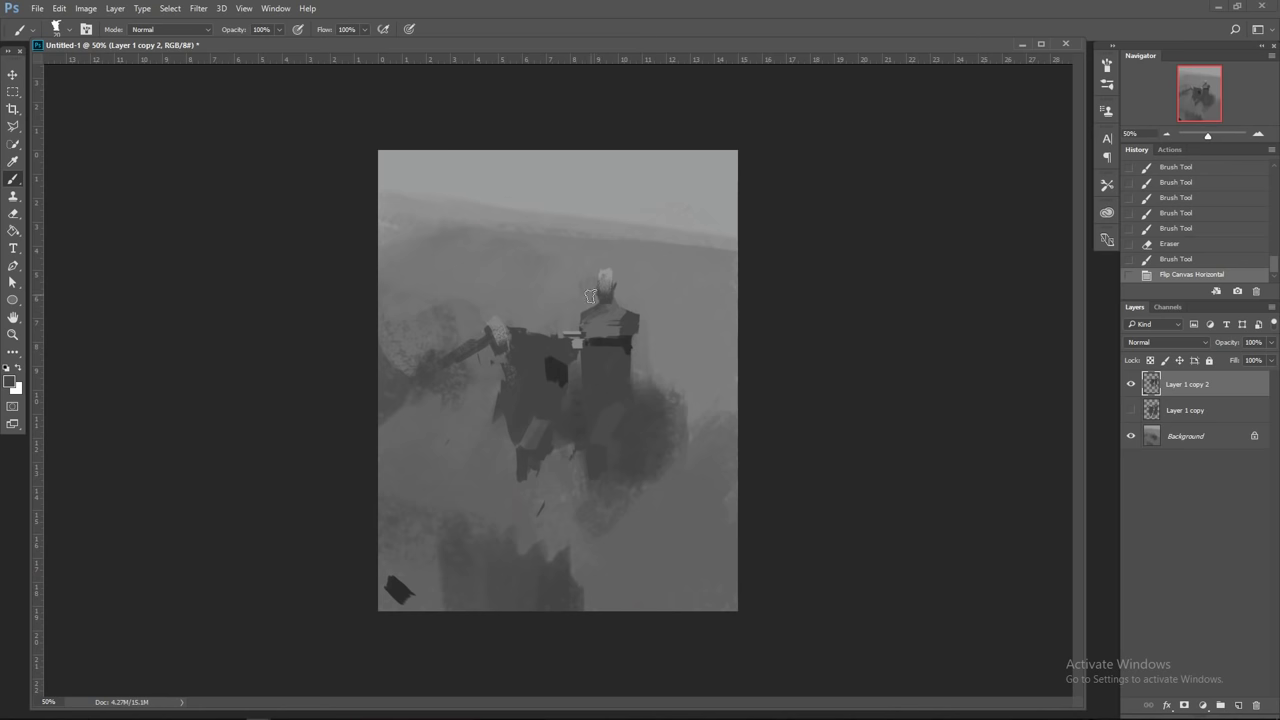
drag(595, 305, 581, 319)
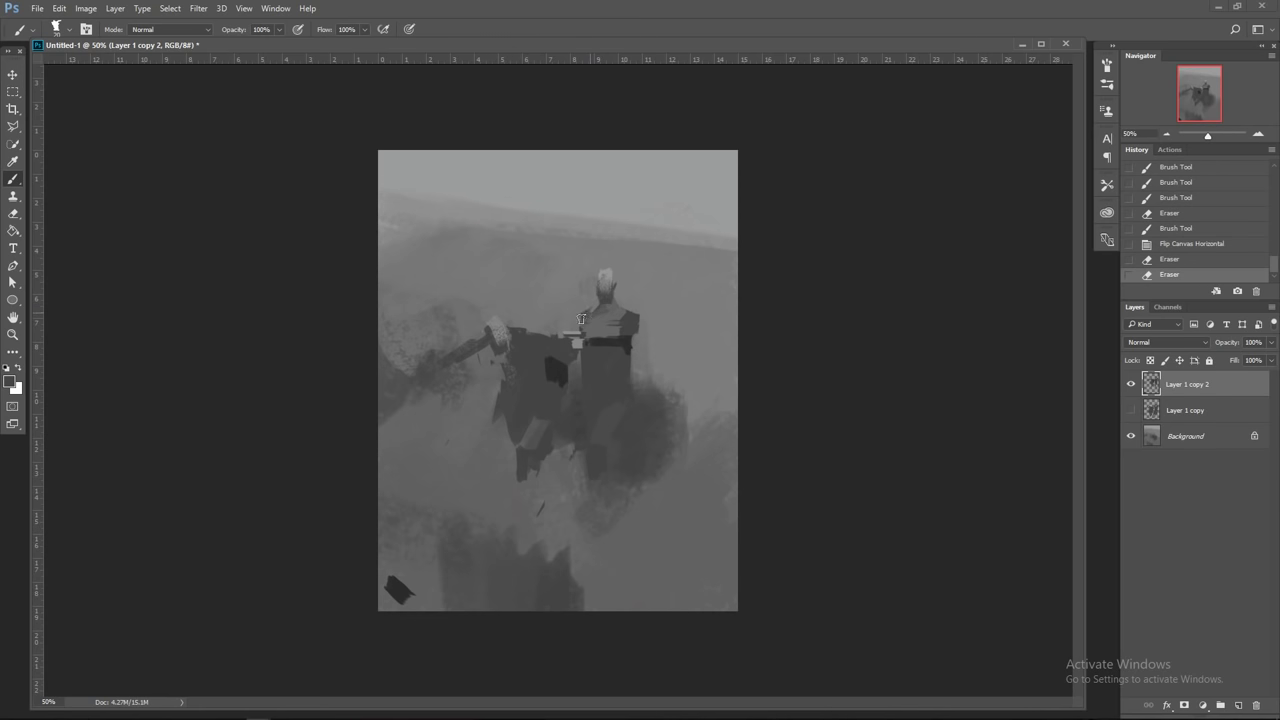
click(572, 368)
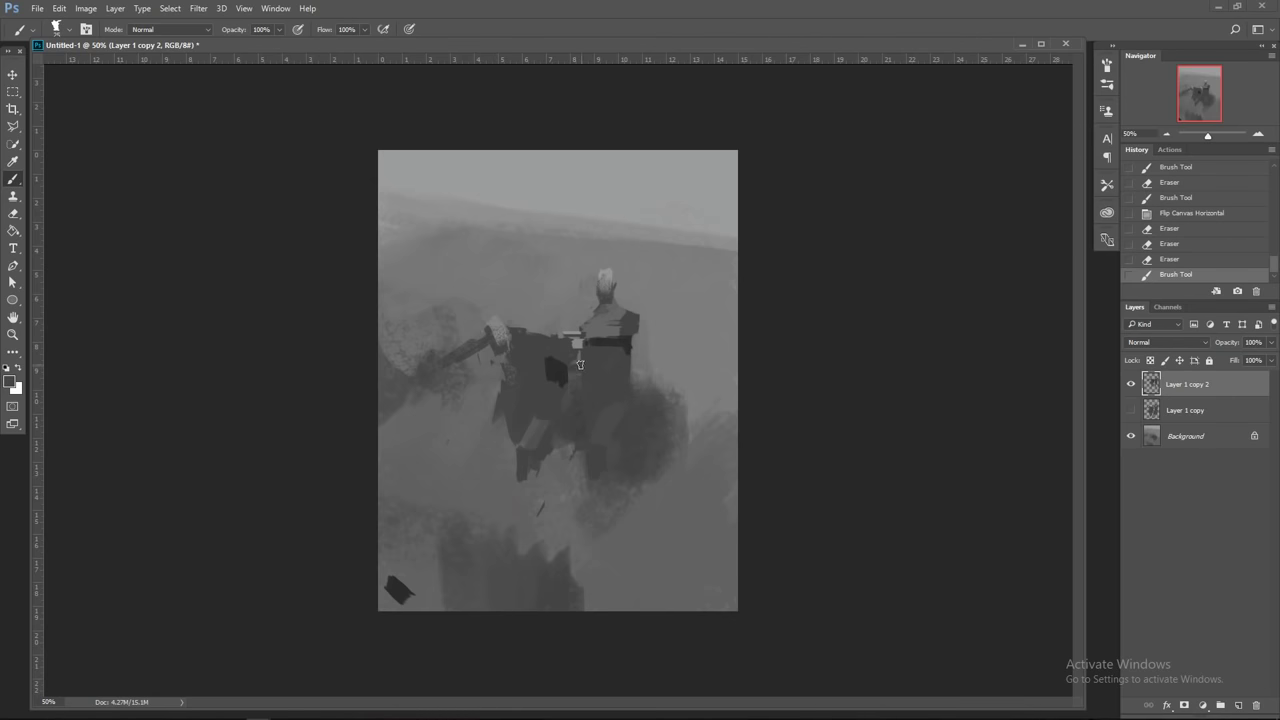
click(580, 362)
key(bracketleft)
key(bracketleft)
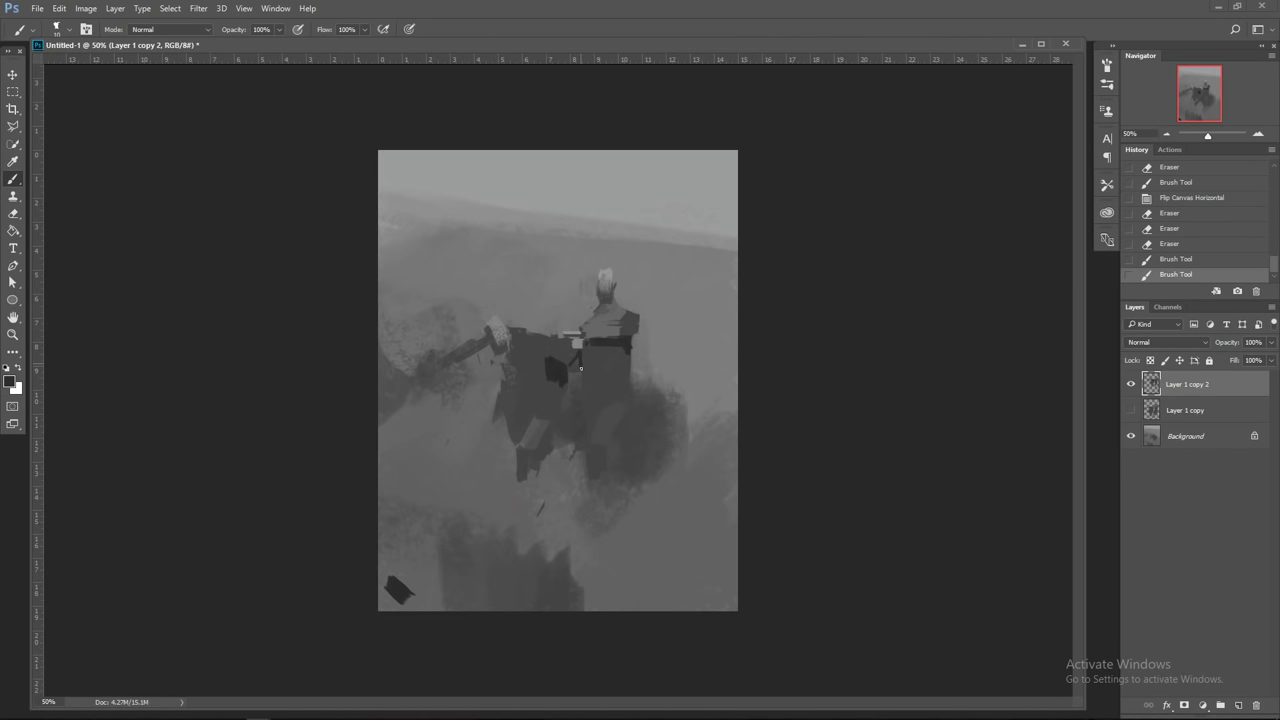
click(573, 367)
Step: Erase stray edges around the outstretched arm and its light hand
alt+click(612, 358)
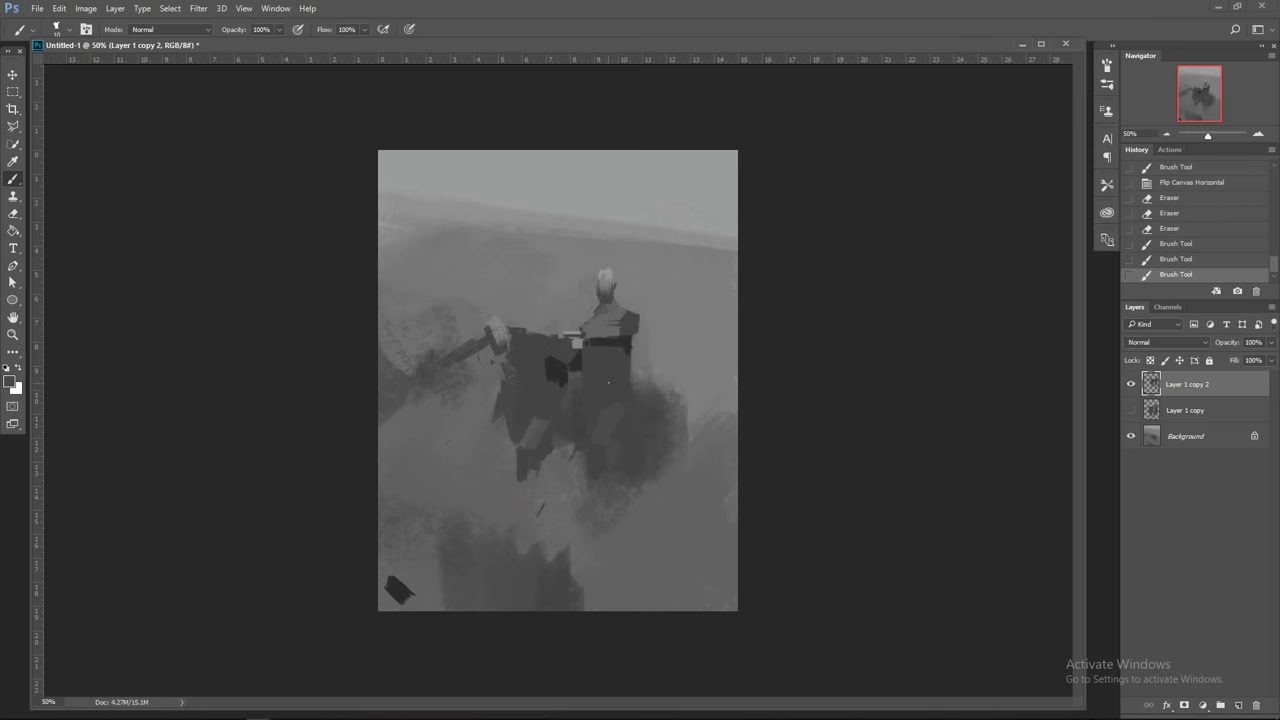
alt+click(630, 333)
alt+click(604, 426)
drag(491, 355, 489, 362)
click(478, 336)
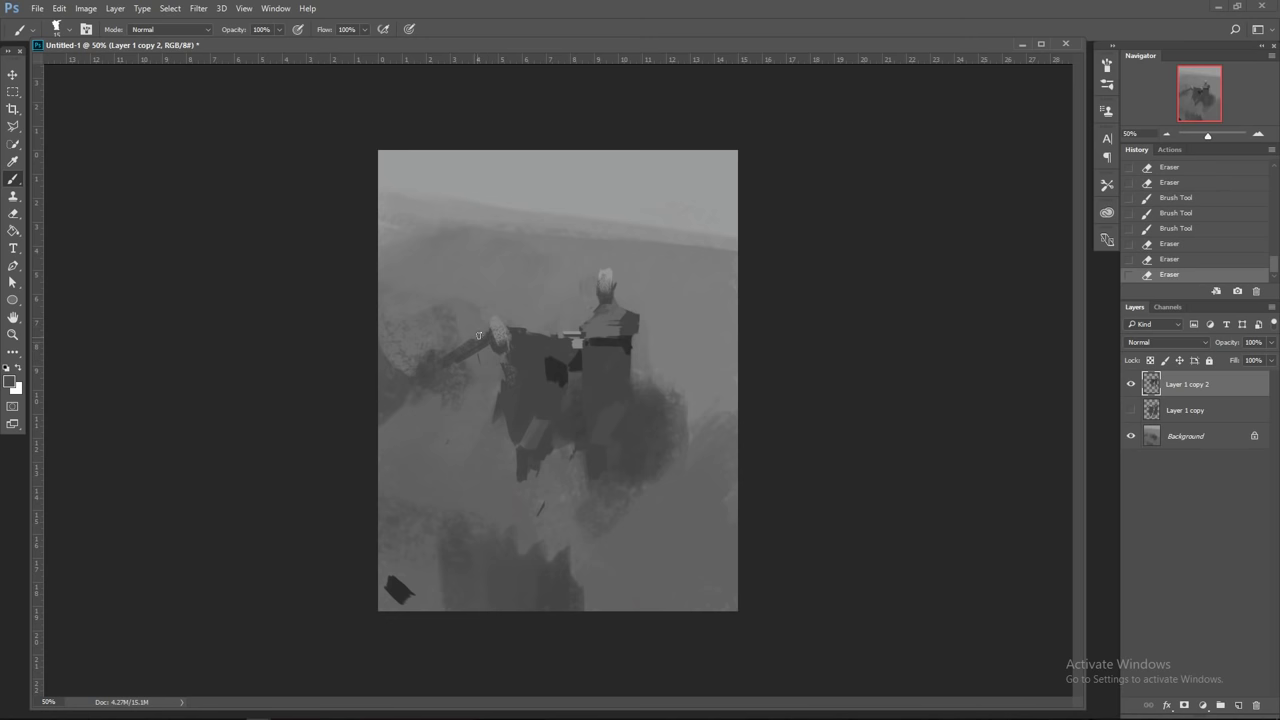
click(502, 322)
Step: Try a long slanted grey leg reaching from the lower cloak toward the ground
alt+click(618, 344)
key(bracketleft)
key(bracketleft)
key(bracketleft)
key(bracketleft)
alt+click(601, 461)
key(bracketright)
click(591, 454)
click(591, 453)
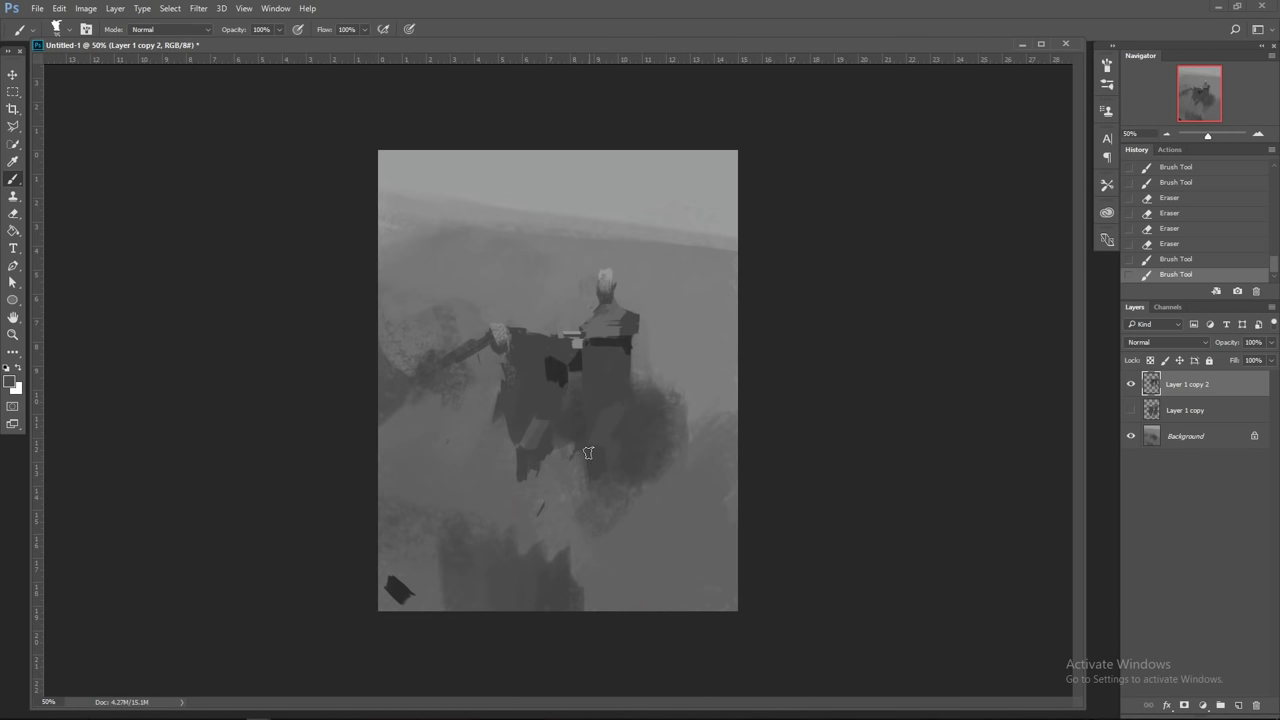
drag(588, 453, 574, 518)
drag(600, 454, 580, 514)
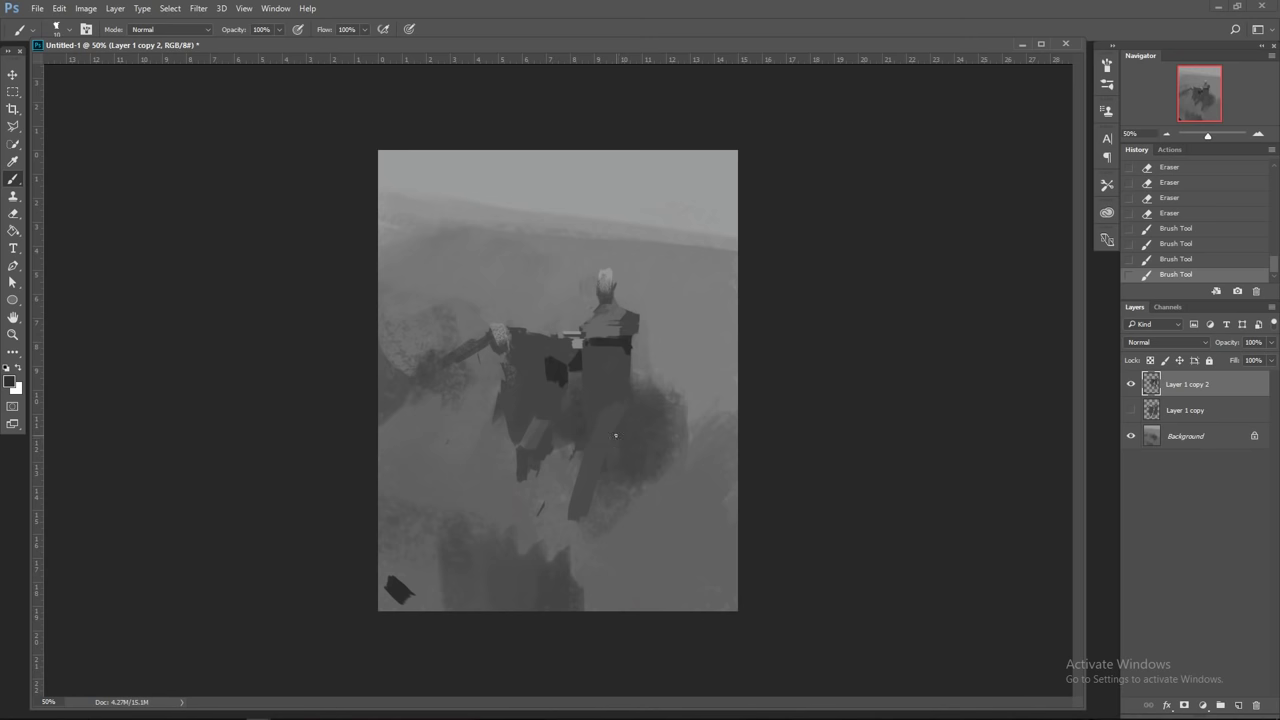
drag(614, 440, 569, 518)
drag(585, 468, 580, 522)
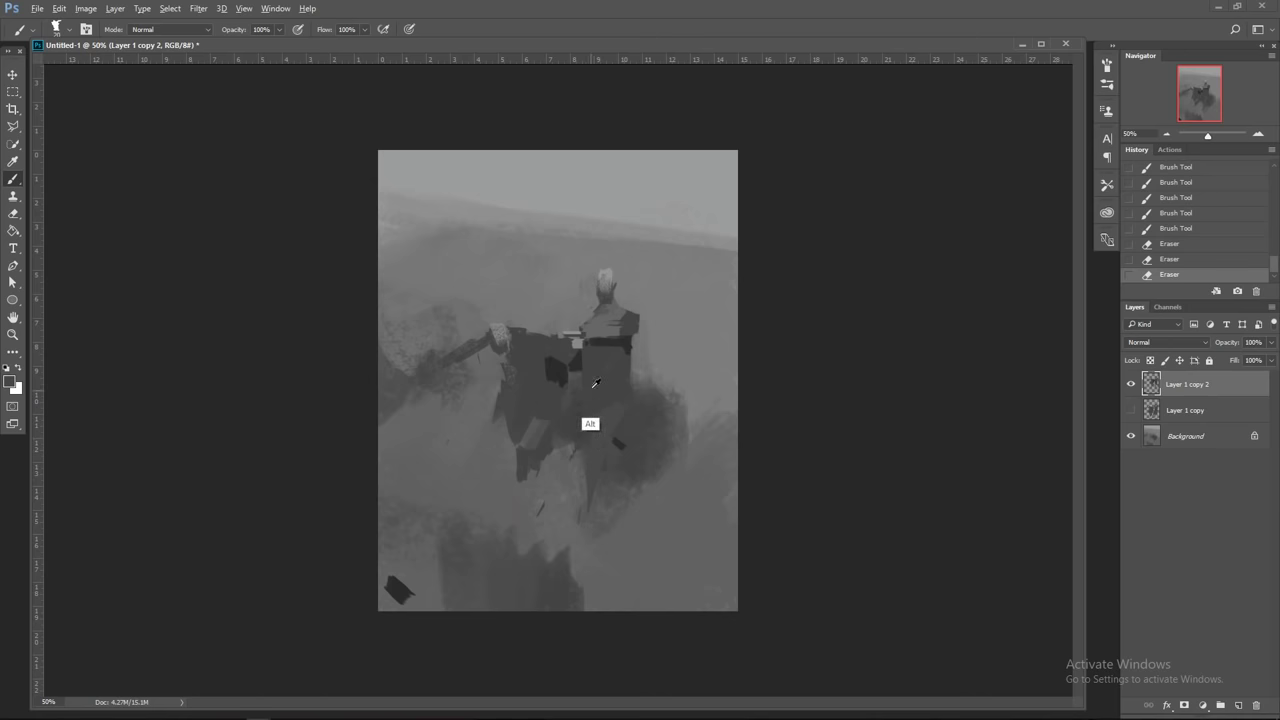
Step: Paint a straight vertical grey leg below the torso and flip the canvas horizontally
drag(597, 452, 592, 520)
drag(593, 439, 609, 451)
key(ctrl+shift+h)
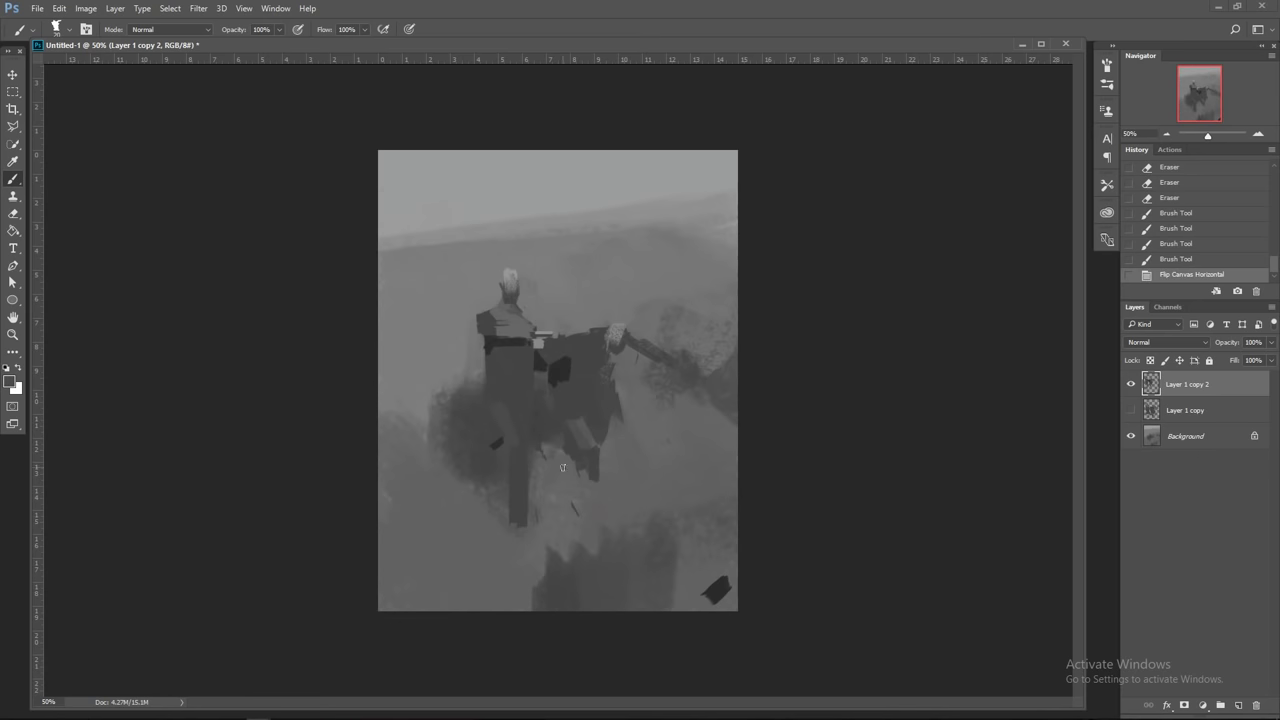
Step: Add small dark accents to the thigh in the mirrored view and flip the canvas back
alt+click(502, 337)
alt+click(567, 367)
key(bracketleft)
key(bracketleft)
mouse_move(491, 391)
mouse_down()
mouse_move(537, 396)
mouse_move(501, 383)
mouse_move(520, 414)
mouse_move(610, 396)
mouse_up()
alt+click(514, 418)
key(bracketright)
key(bracketright)
key(bracketright)
alt+click(558, 406)
key(ctrl+shift+h)
Step: Reshape the straight leg with grey strokes over the thigh, erasing its inner edge and tapering the shin
alt+click(594, 416)
key(bracketright)
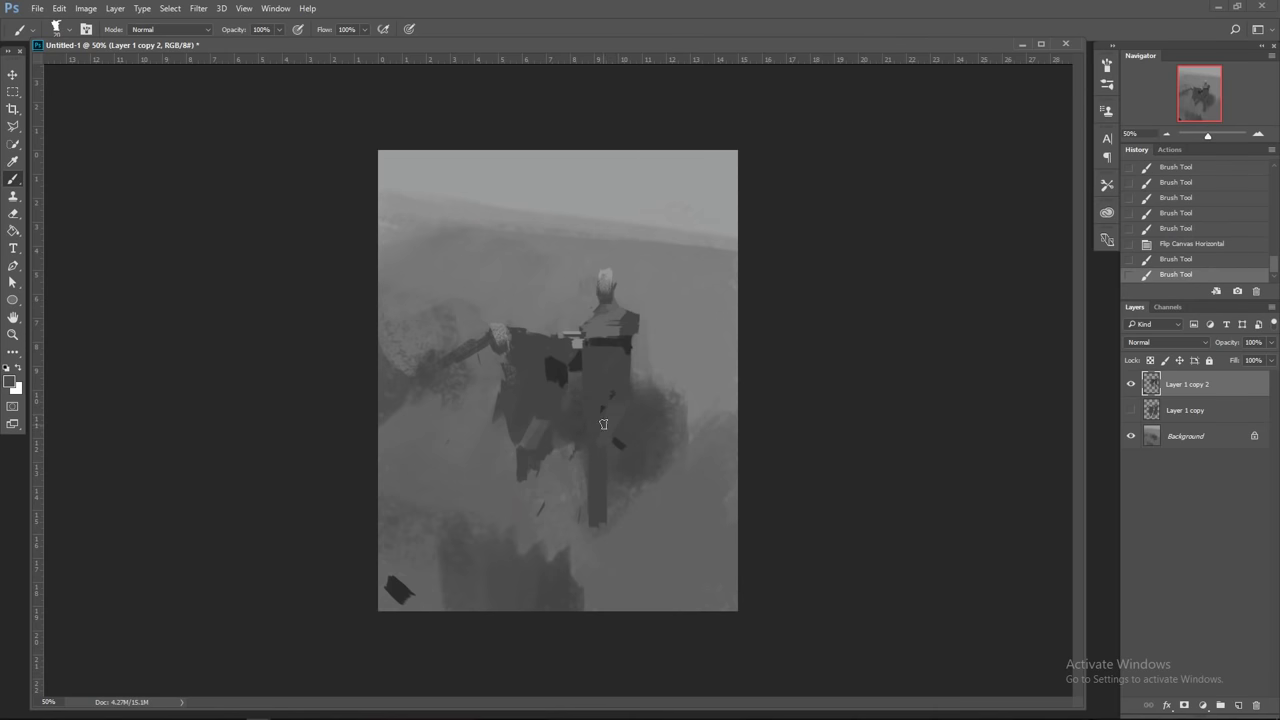
drag(612, 402, 594, 440)
drag(580, 495, 578, 502)
mouse_move(592, 454)
mouse_down()
mouse_move(618, 446)
mouse_move(617, 428)
mouse_up()
mouse_move(589, 450)
mouse_down()
mouse_move(598, 462)
mouse_move(595, 441)
mouse_up()
mouse_move(593, 487)
mouse_down()
mouse_move(592, 556)
mouse_move(580, 530)
mouse_up()
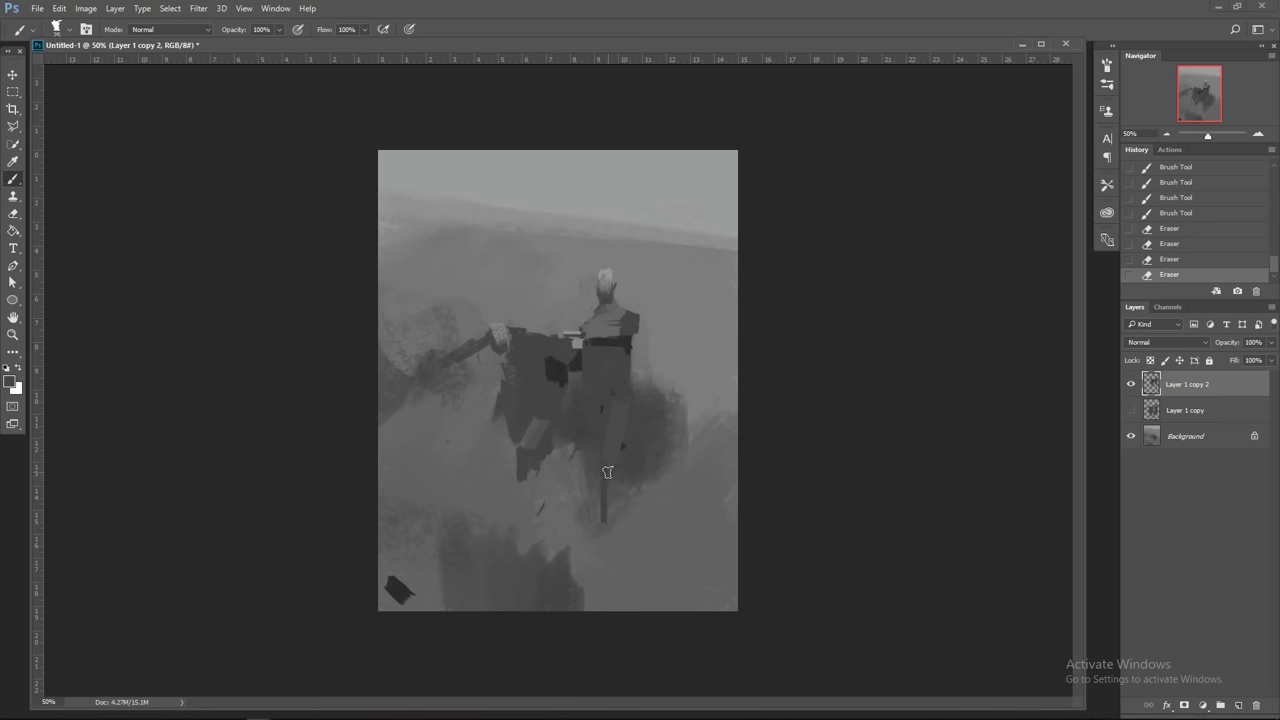
drag(606, 470, 597, 528)
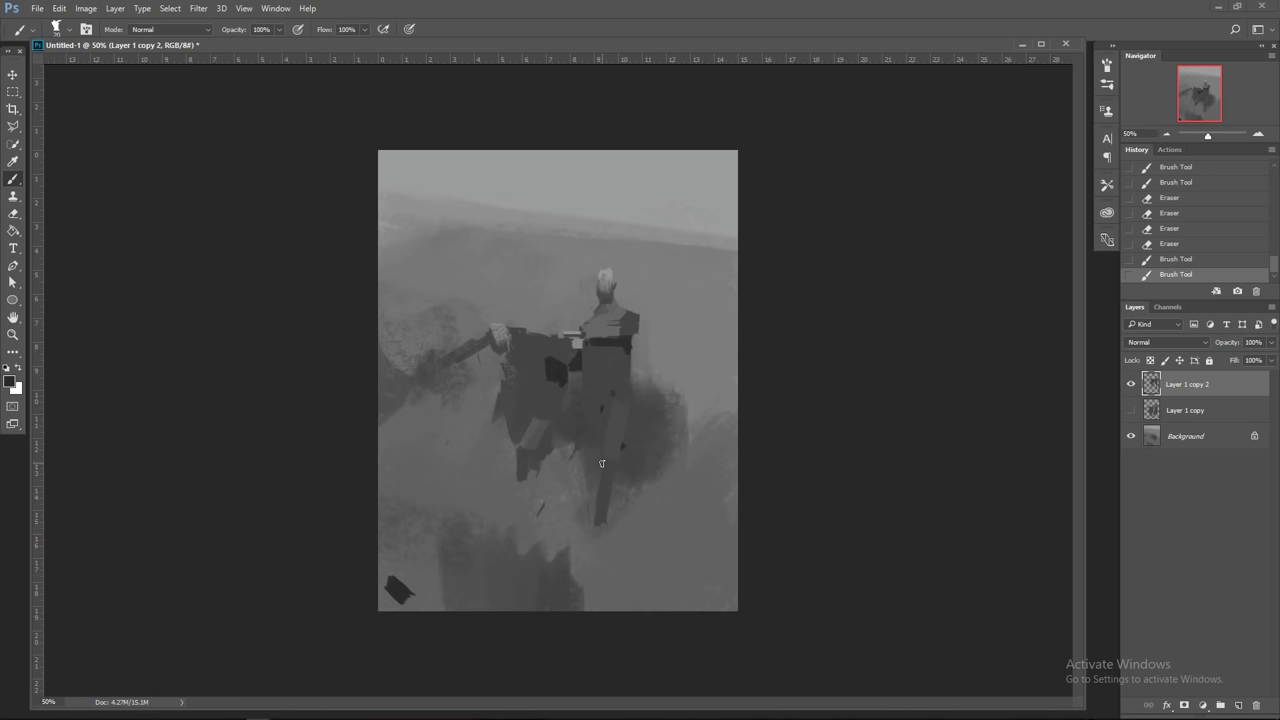
Step: Paint a second, slanted leg below the left half of the cloak and erase its edges to slim it
alt+click(534, 358)
key(bracketright)
key(bracketright)
key(bracketright)
alt+click(526, 455)
key(bracketleft)
key(bracketleft)
drag(519, 455, 508, 492)
key(e)
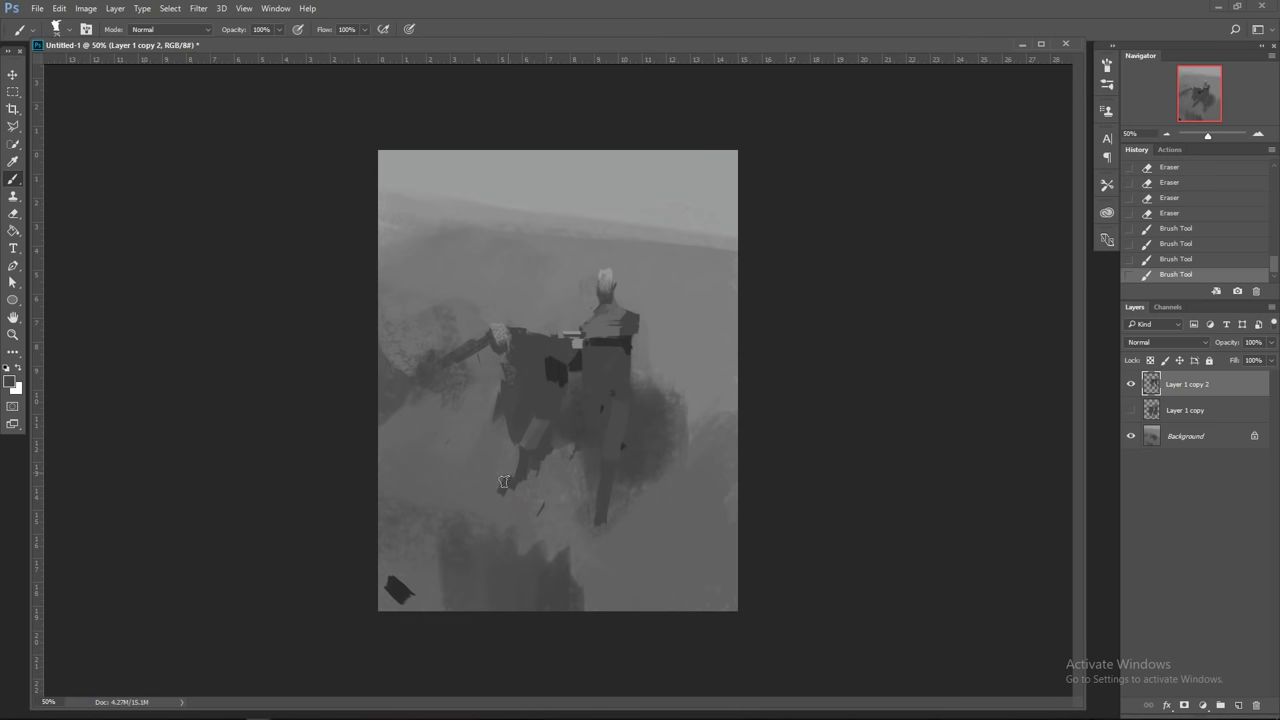
mouse_move(512, 446)
mouse_down()
mouse_move(494, 498)
mouse_move(505, 507)
mouse_up()
alt+click(535, 436)
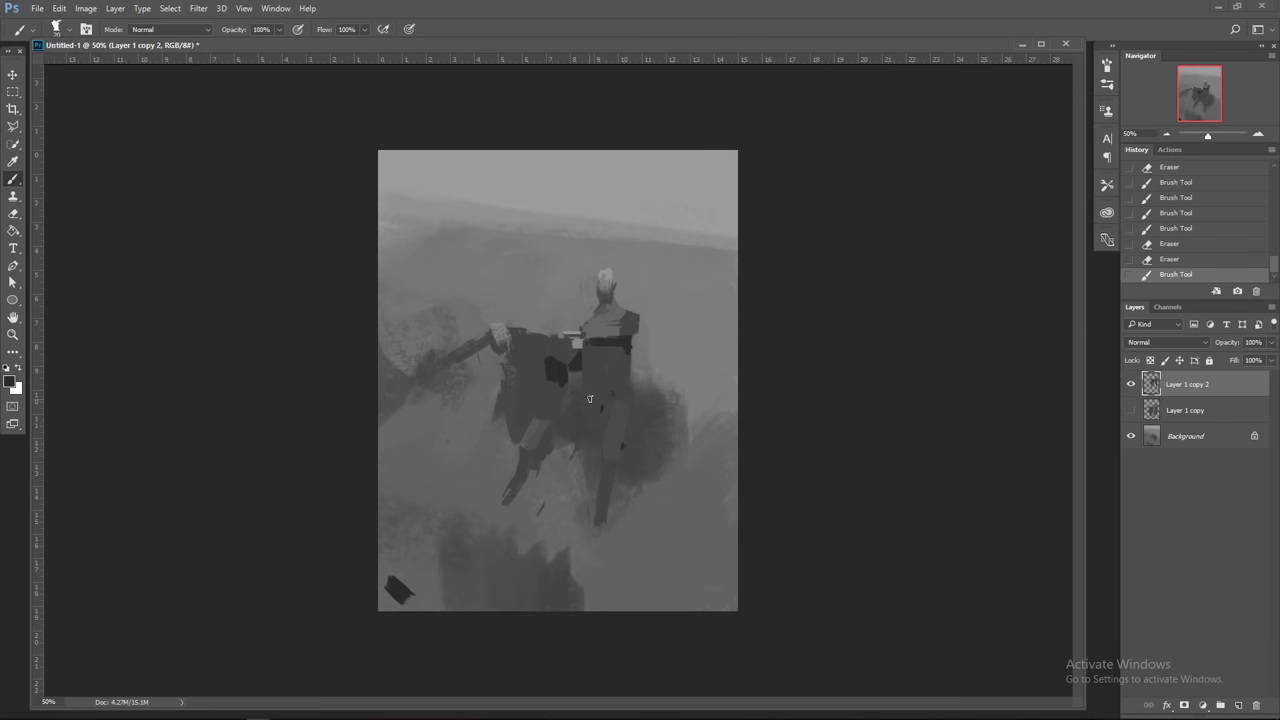
Step: Duplicate Layer 1 copy 2 as Layer 1 copy 3 and hide the source layer
right_click(1184, 396)
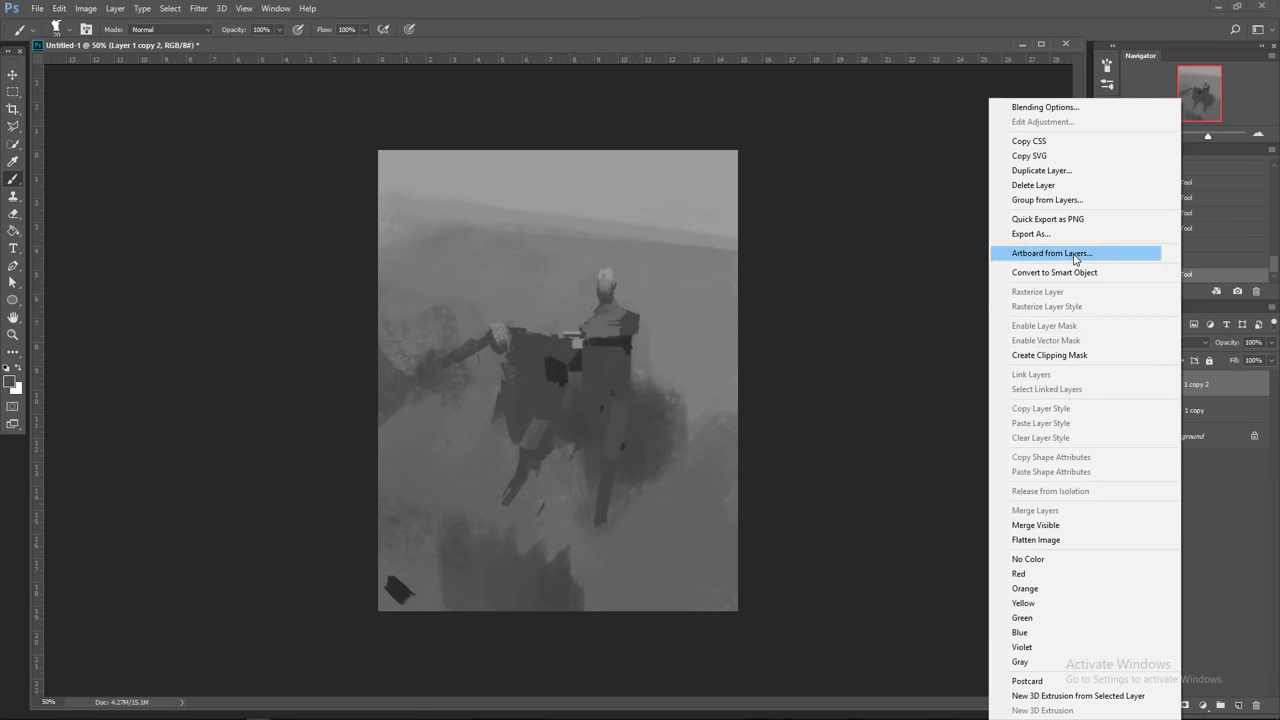
click(1040, 170)
key(Return)
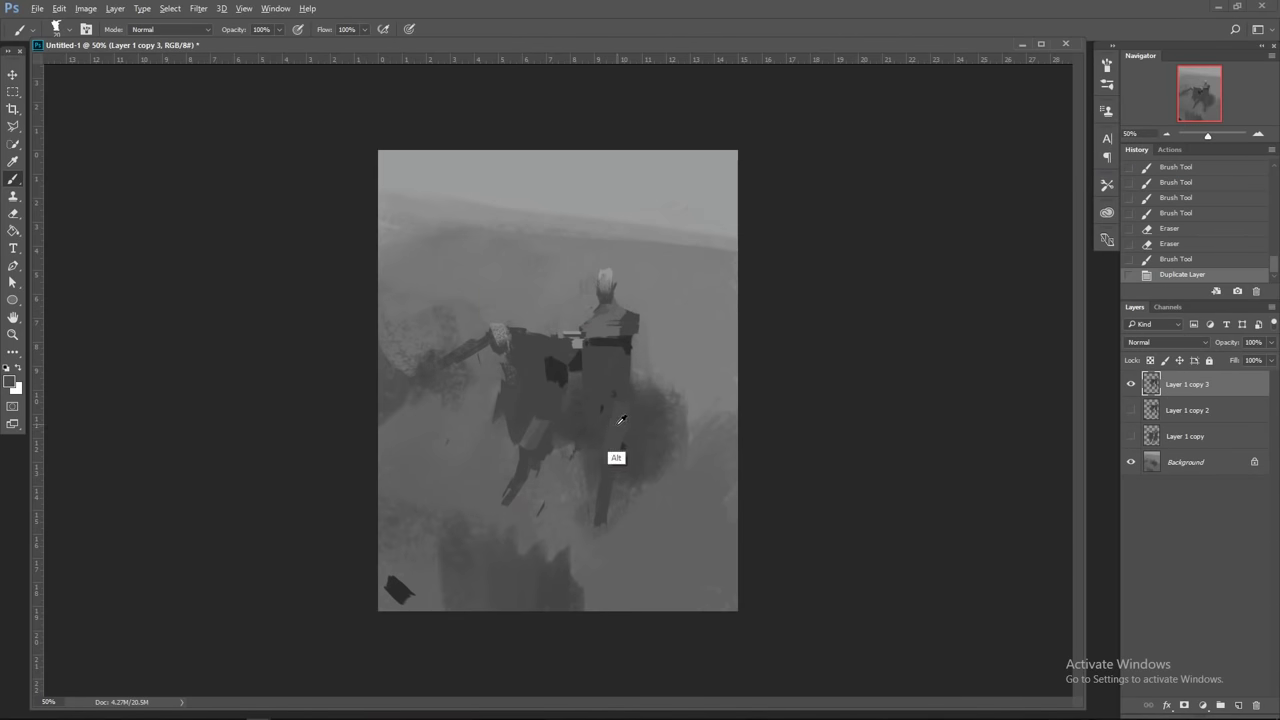
Step: Broaden the thigh with slanting dark grey strokes and erase the straight lower leg beneath it
key(bracketright)
mouse_move(597, 456)
mouse_down()
mouse_move(611, 418)
mouse_move(583, 433)
mouse_up()
alt+click(600, 391)
drag(585, 433, 611, 427)
click(589, 409)
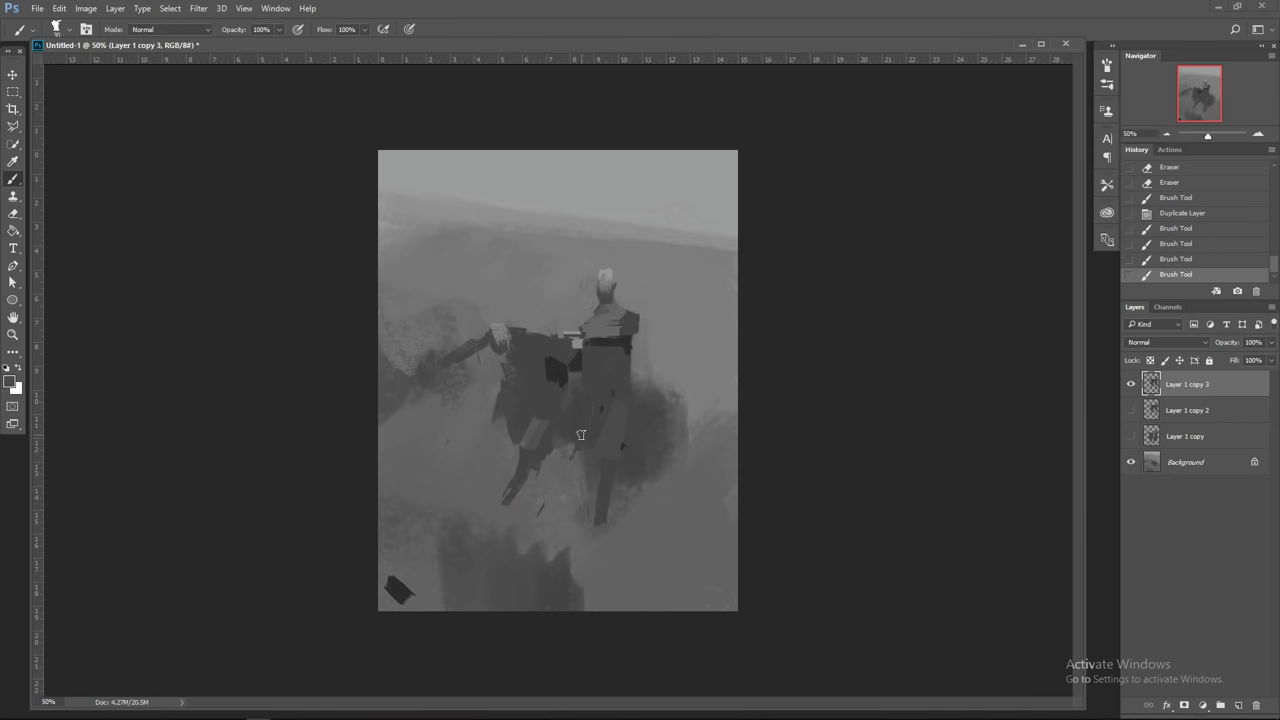
click(590, 422)
drag(609, 431, 607, 440)
drag(618, 408, 605, 460)
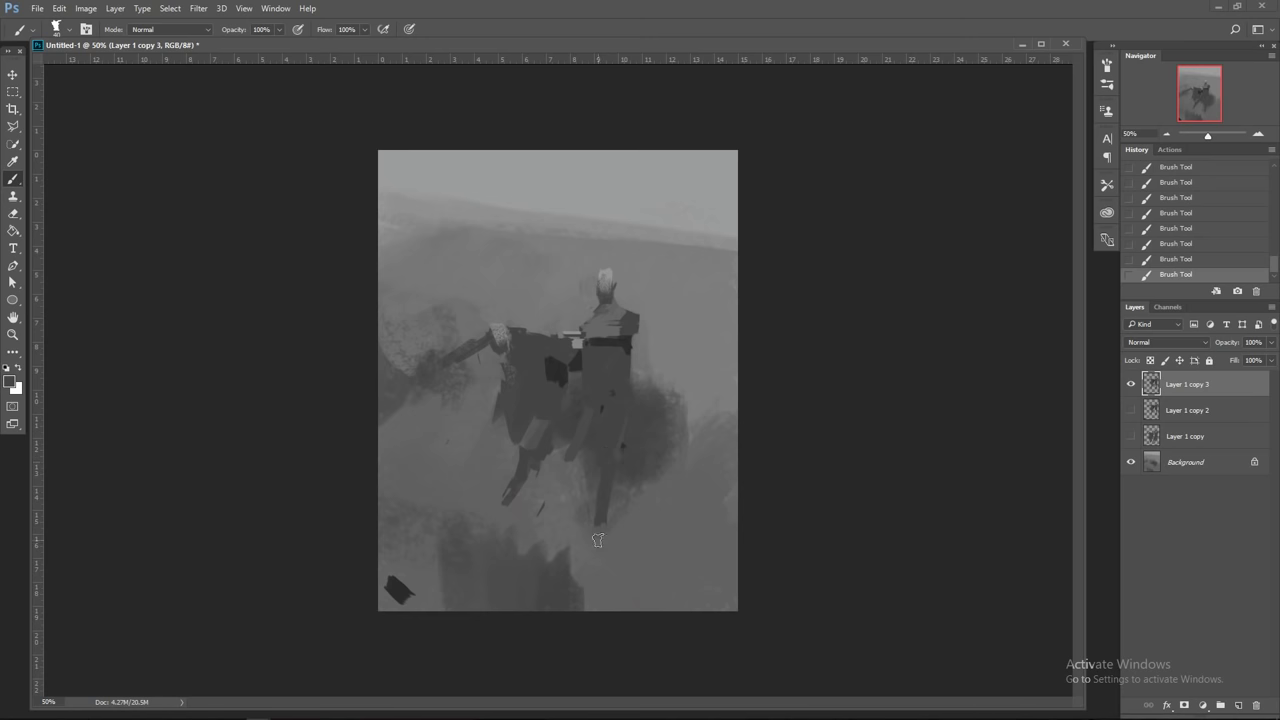
click(617, 470)
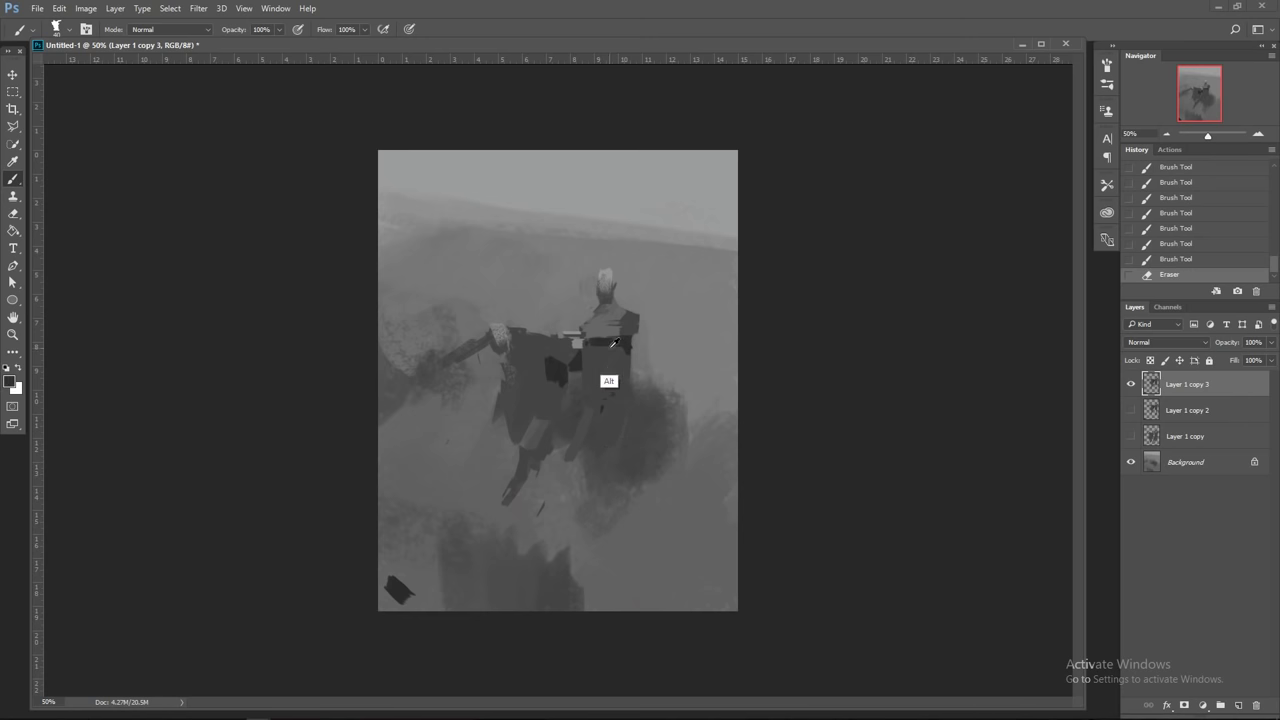
Step: Extend the slanted thigh into a bent lower leg with grey dabs between the two cloak halves
click(584, 420)
click(567, 452)
click(565, 457)
click(559, 465)
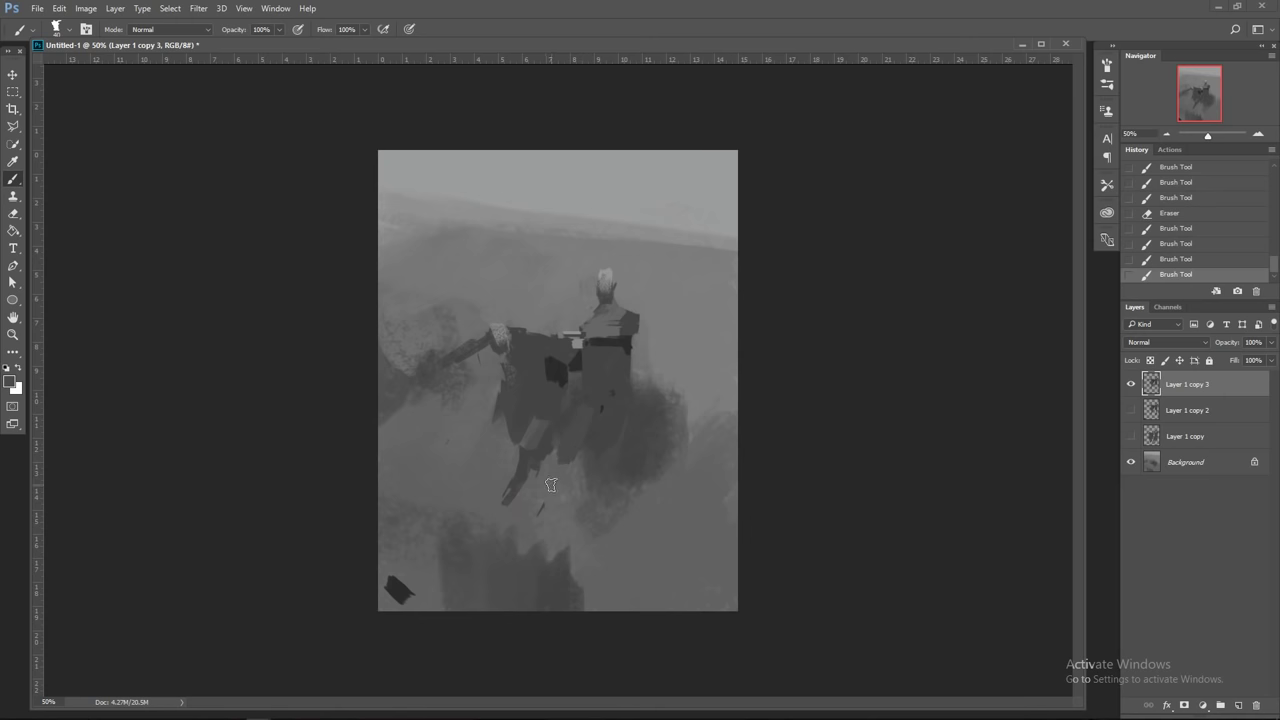
click(560, 452)
mouse_move(560, 452)
mouse_down()
mouse_move(562, 500)
mouse_move(562, 470)
mouse_up()
click(552, 487)
Step: Paint near-black accents under the thigh using grey sampled from the figure and its belt
click(605, 445)
drag(604, 419, 617, 432)
key(bracketleft)
key(bracketleft)
key(bracketleft)
key(bracketright)
alt+click(609, 384)
key(bracketright)
alt+click(621, 341)
key(bracketleft)
key(bracketleft)
drag(607, 430, 611, 455)
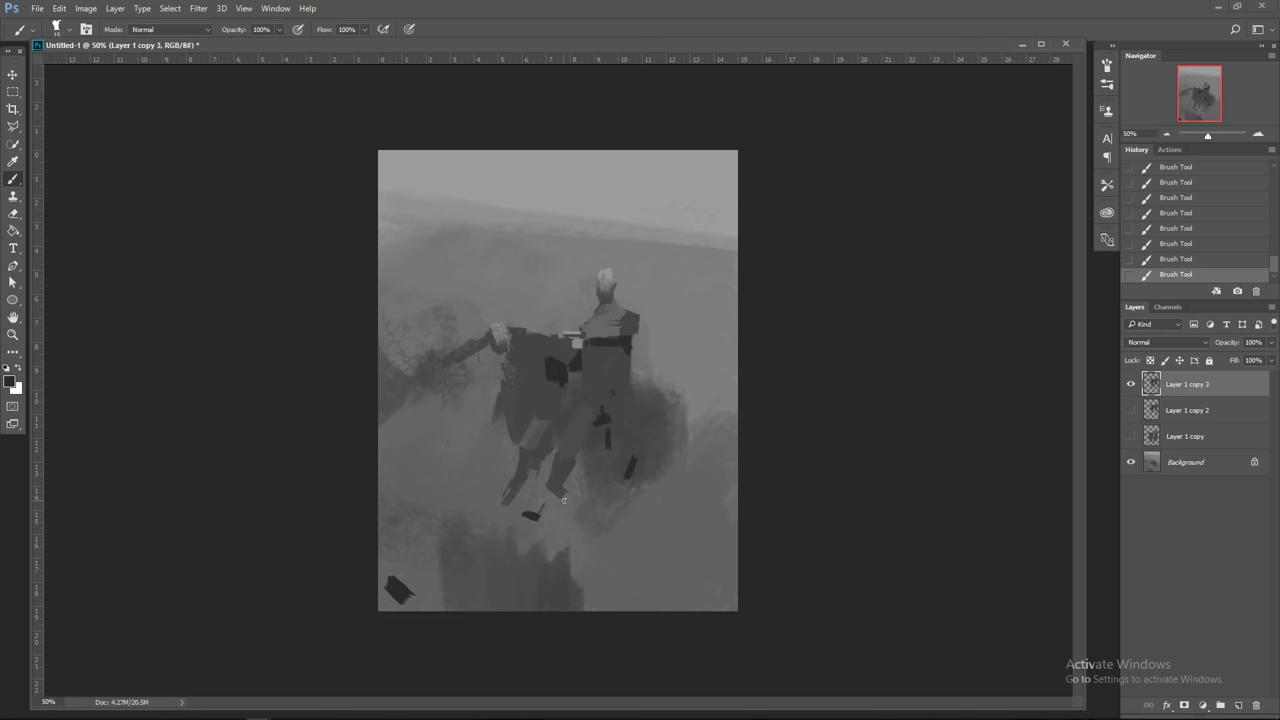
Step: Trim the edges of the bent leg and foot with the eraser and add dark accents along the shin
key(e)
mouse_move(523, 514)
mouse_down()
mouse_move(505, 521)
mouse_move(548, 529)
mouse_up()
drag(576, 470, 563, 502)
click(536, 486)
key(bracketleft)
key(bracketleft)
drag(555, 460, 549, 472)
alt+click(533, 516)
click(552, 489)
Step: Refine the dark mark at the back of the thigh with small dabs of sampled grey
alt+click(597, 403)
key(bracketright)
drag(594, 424, 602, 412)
alt+click(608, 422)
key(bracketleft)
click(597, 422)
click(588, 422)
Step: Shape a dark triangular fold behind the thigh with larger and smaller sampled strokes
alt+click(604, 447)
key(bracketright)
key(bracketright)
key(bracketright)
drag(594, 418, 616, 422)
alt+click(607, 440)
key(bracketleft)
key(bracketleft)
key(bracketleft)
key(bracketleft)
drag(598, 428, 606, 441)
Step: Fill the cloak's outer left edge below the hand with sampled dark grey
alt+click(526, 351)
drag(499, 377, 510, 398)
key(bracketright)
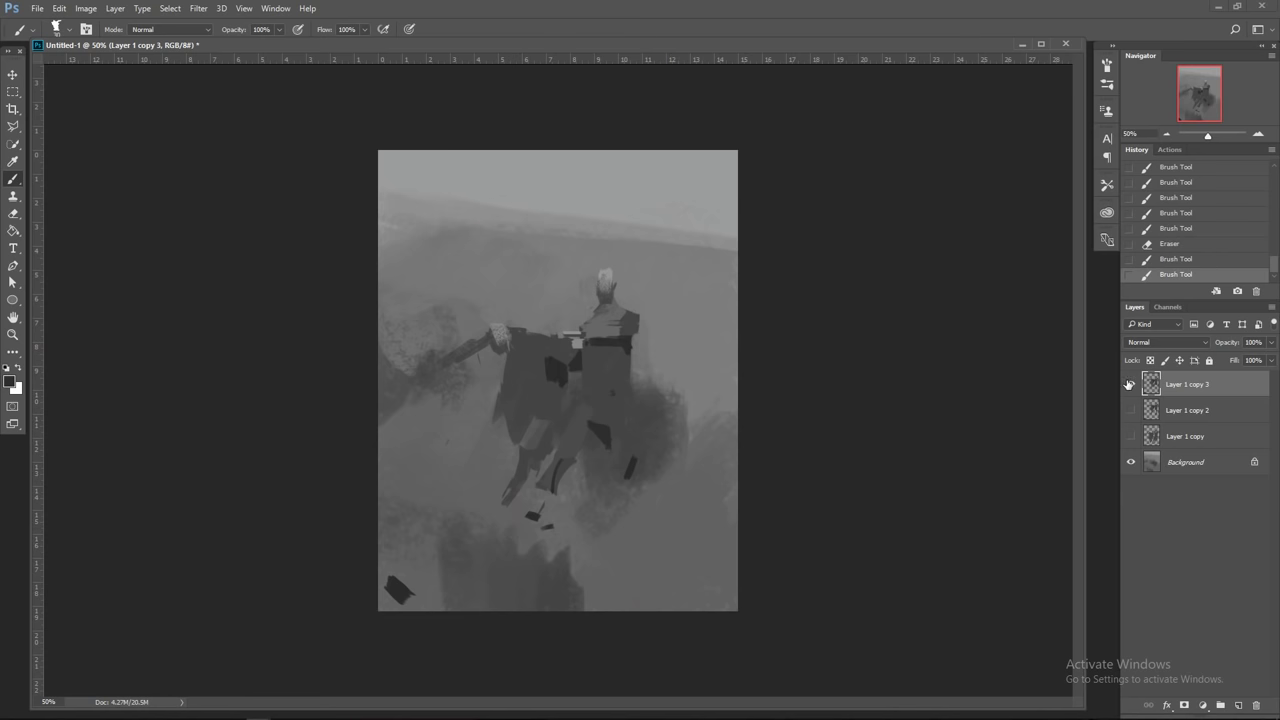
Step: Delete the two hidden older figure layers, Layer 1 copy 2 and Layer 1 copy
click(1188, 410)
shift+click(1192, 437)
right_click(1194, 442)
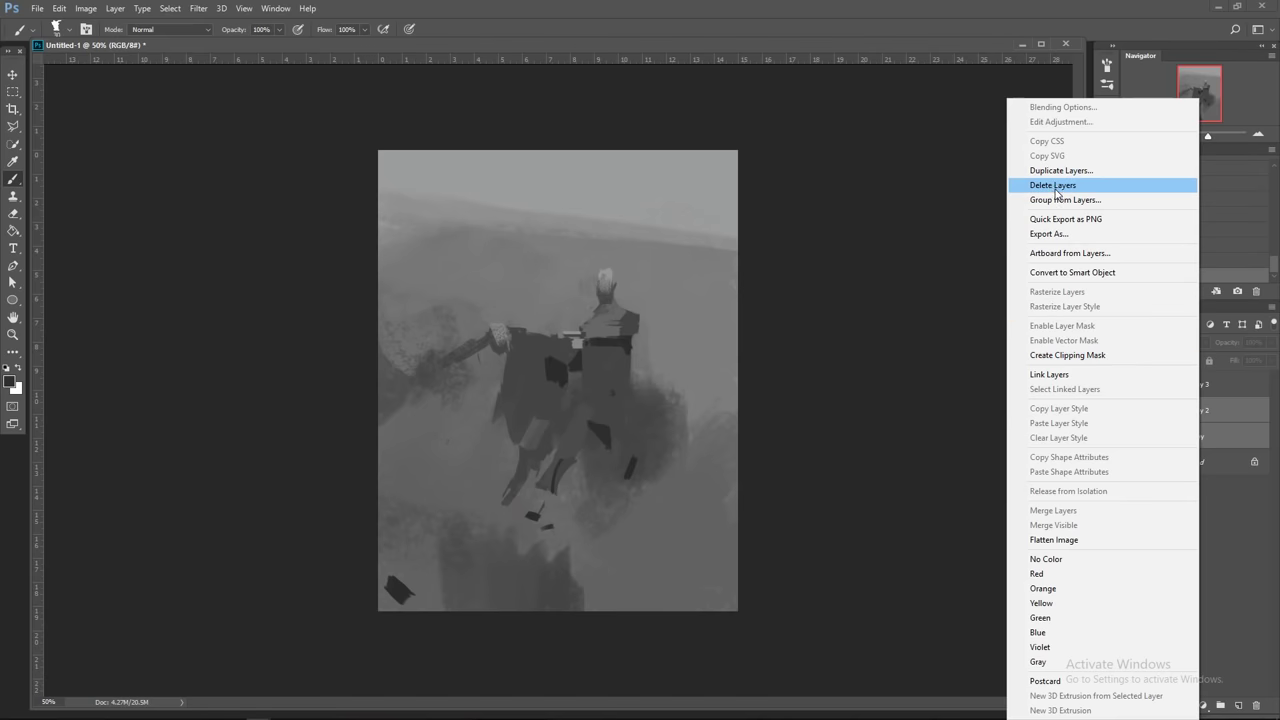
click(1053, 185)
Step: Duplicate Layer 1 copy 3, hide the original layer and set the brush opacity to 90%
right_click(1205, 384)
click(1084, 172)
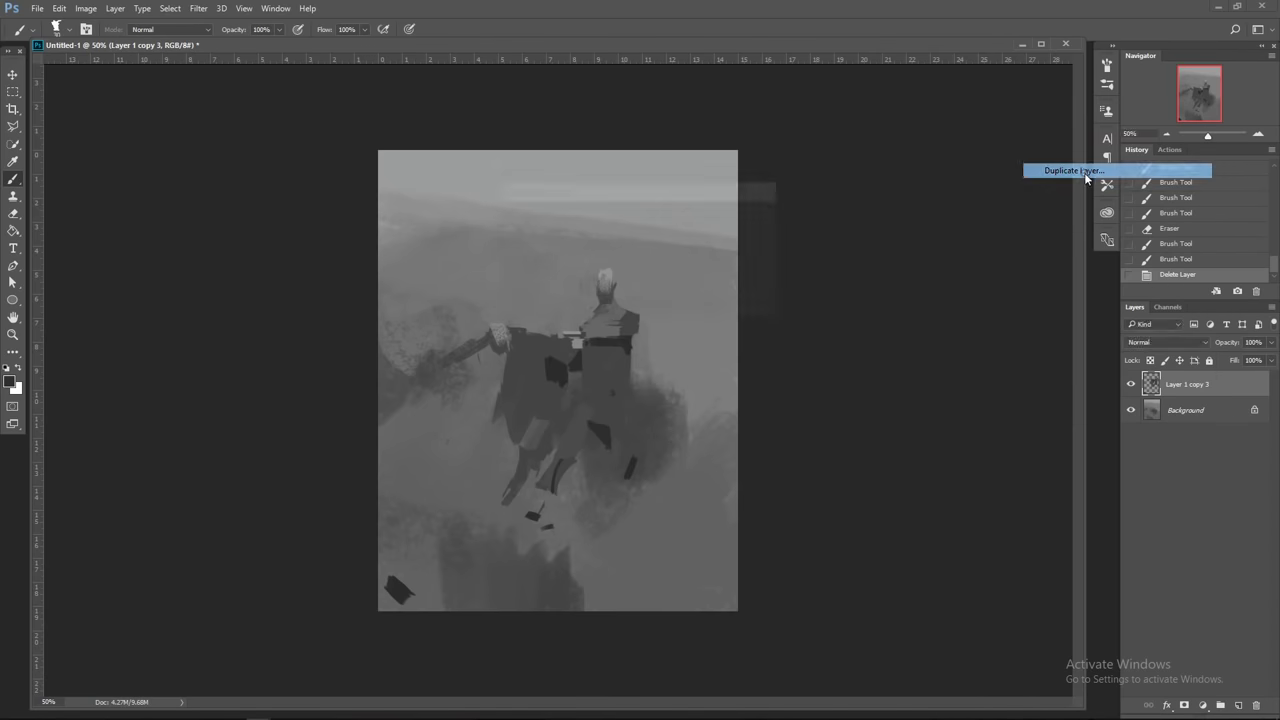
click(760, 218)
click(1131, 410)
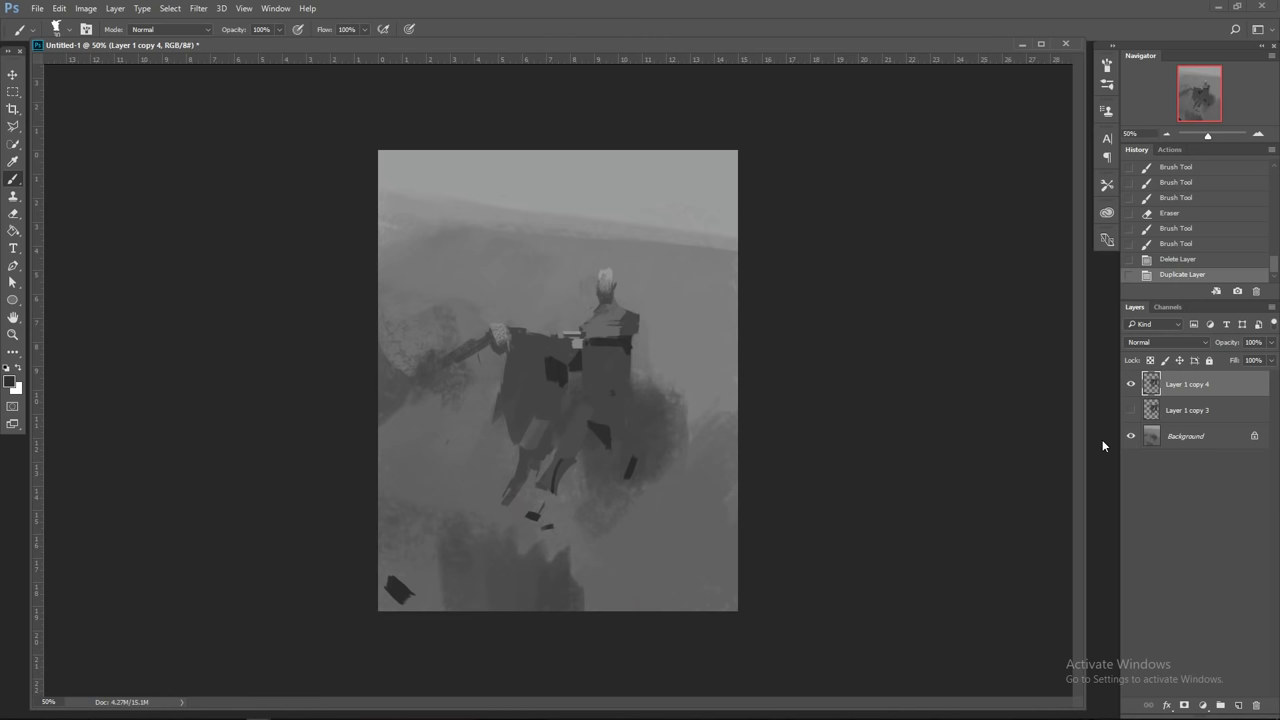
key(7)
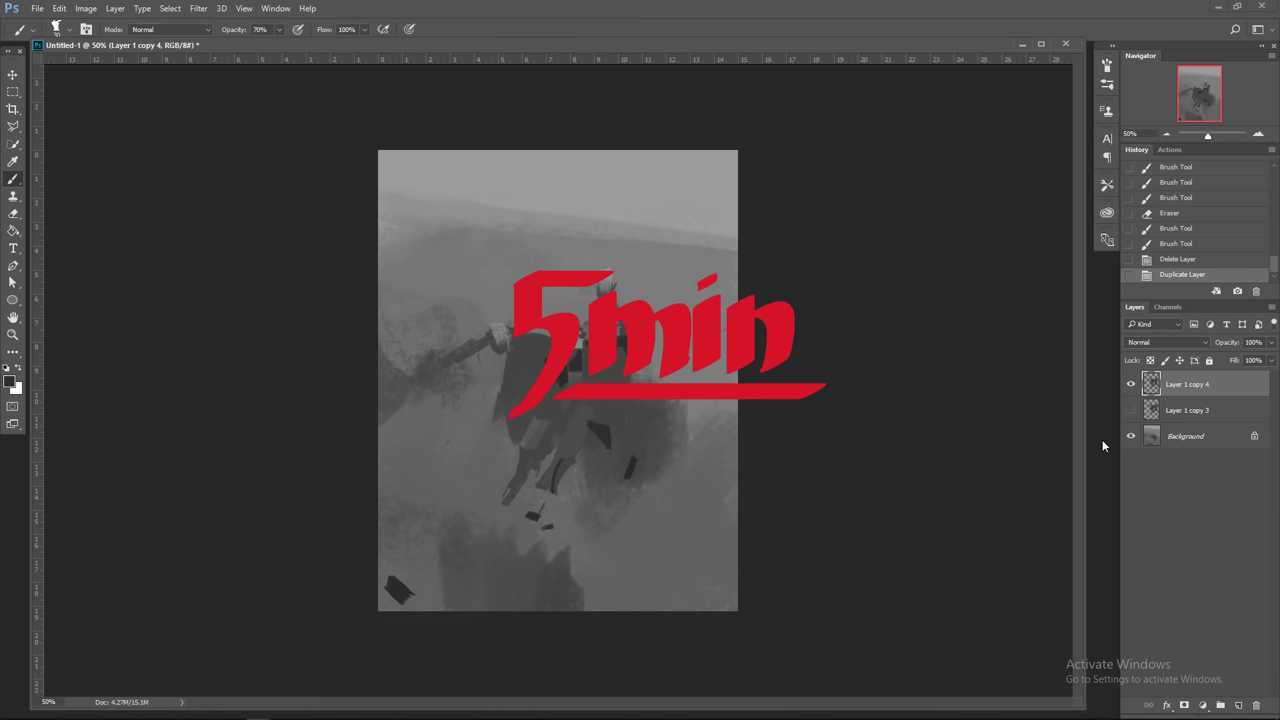
key(9)
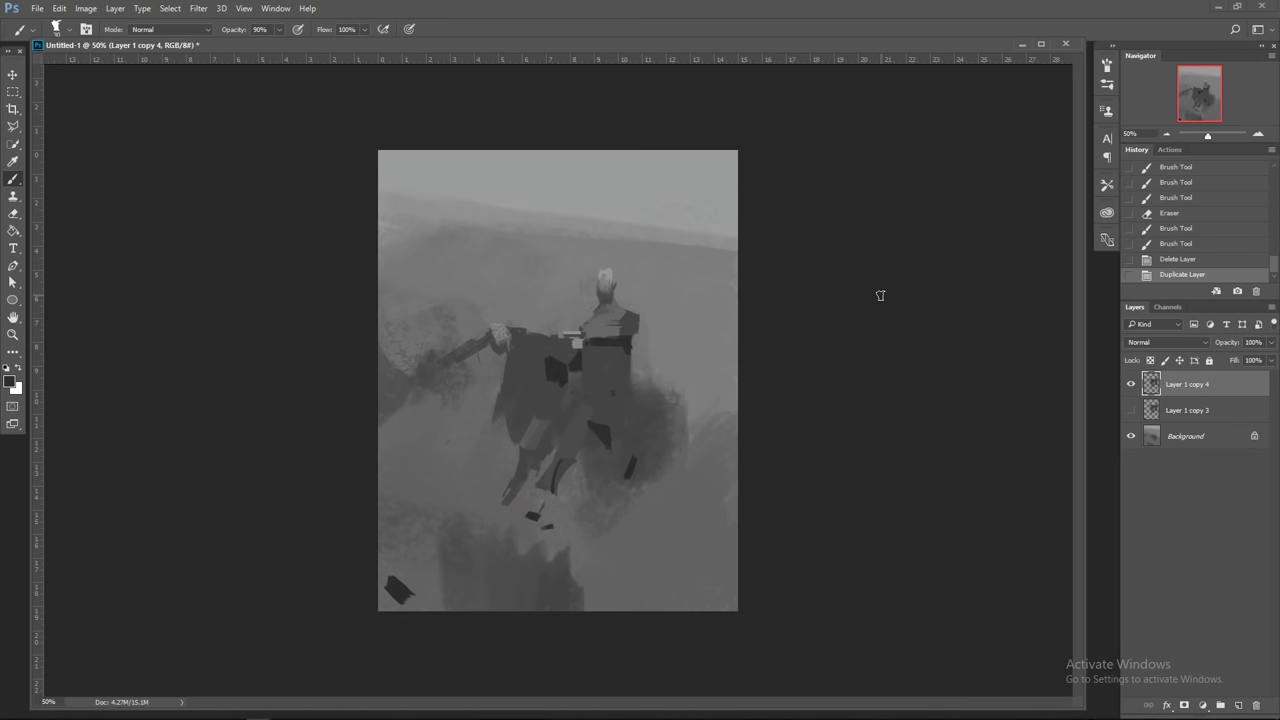
Step: Switch to Chrome to check the Twitch stream's chat, and return to Photoshop
click(208, 710)
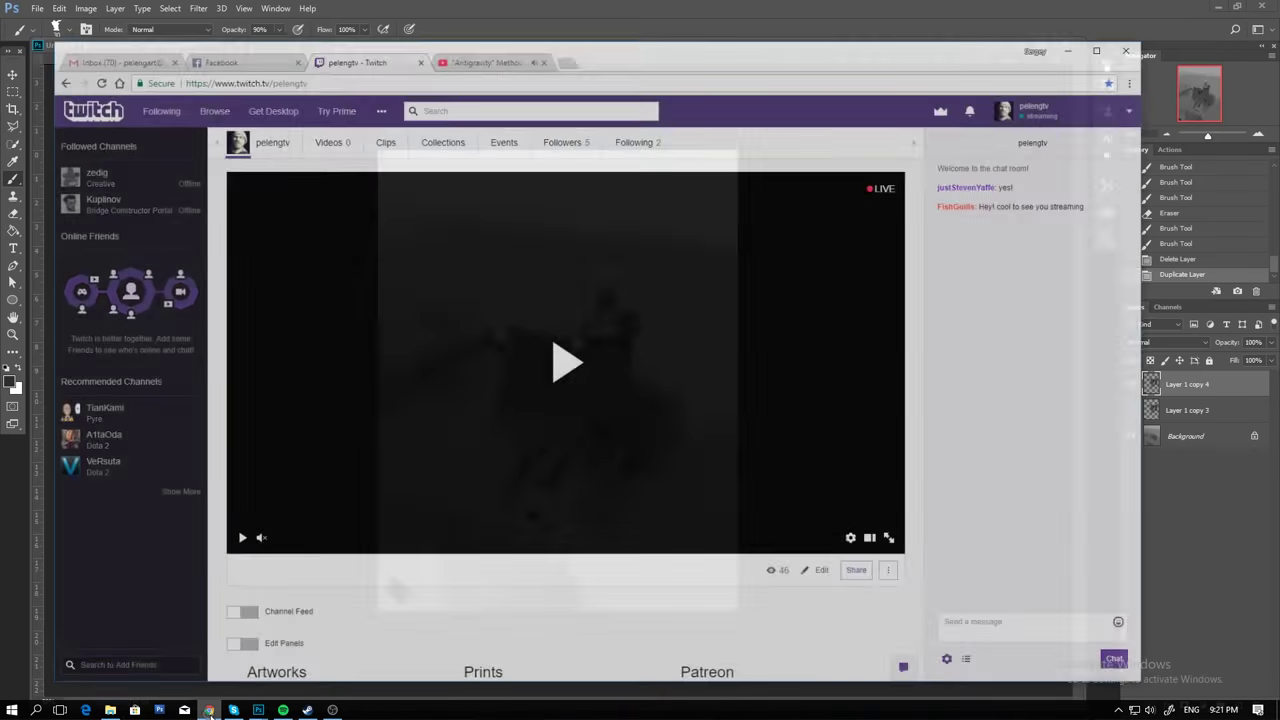
click(208, 710)
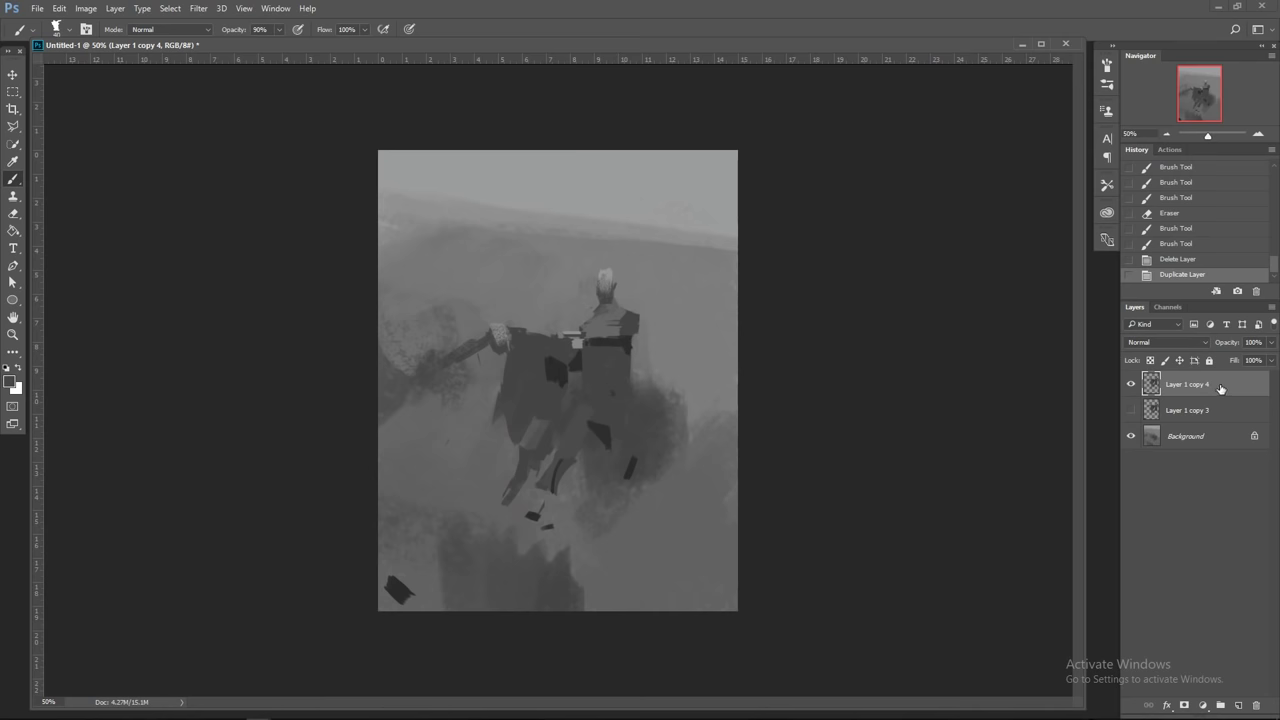
Step: Delete Layer 1 copy 3 and duplicate Layer 1 copy 4 as Layer 1 copy 5
key(alt)
right_click(1220, 408)
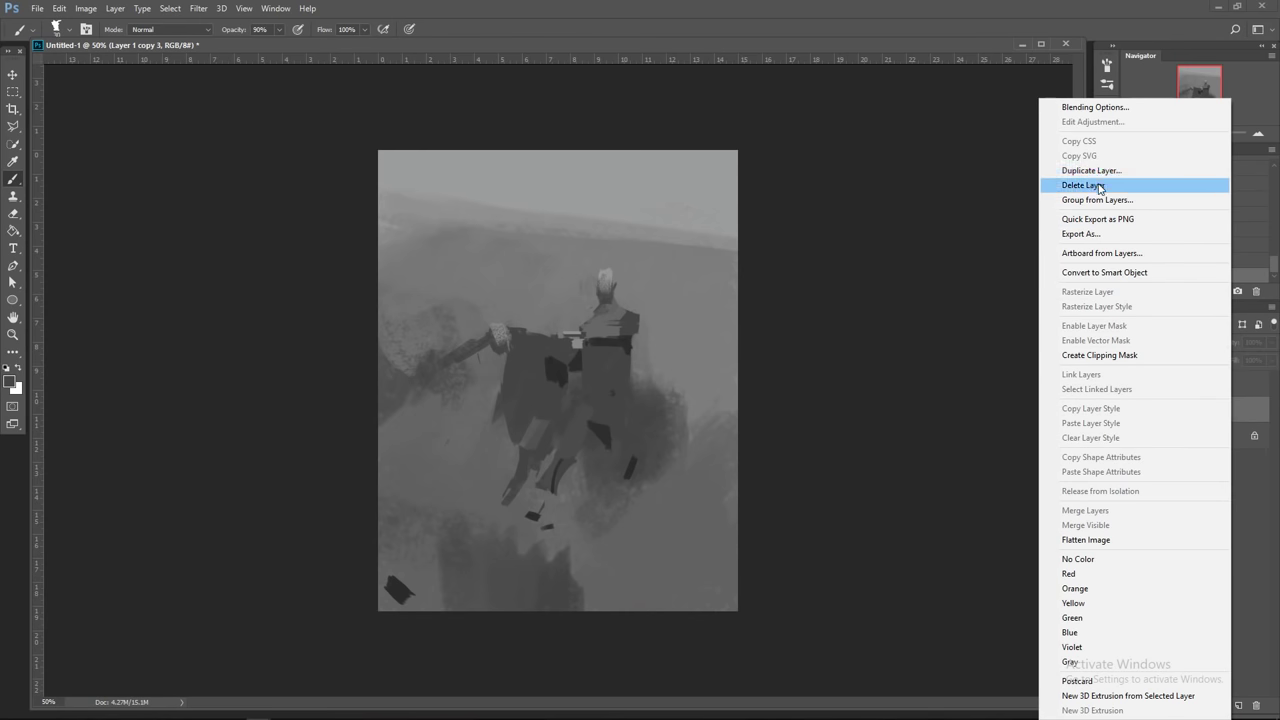
click(1098, 185)
right_click(1221, 406)
click(1046, 170)
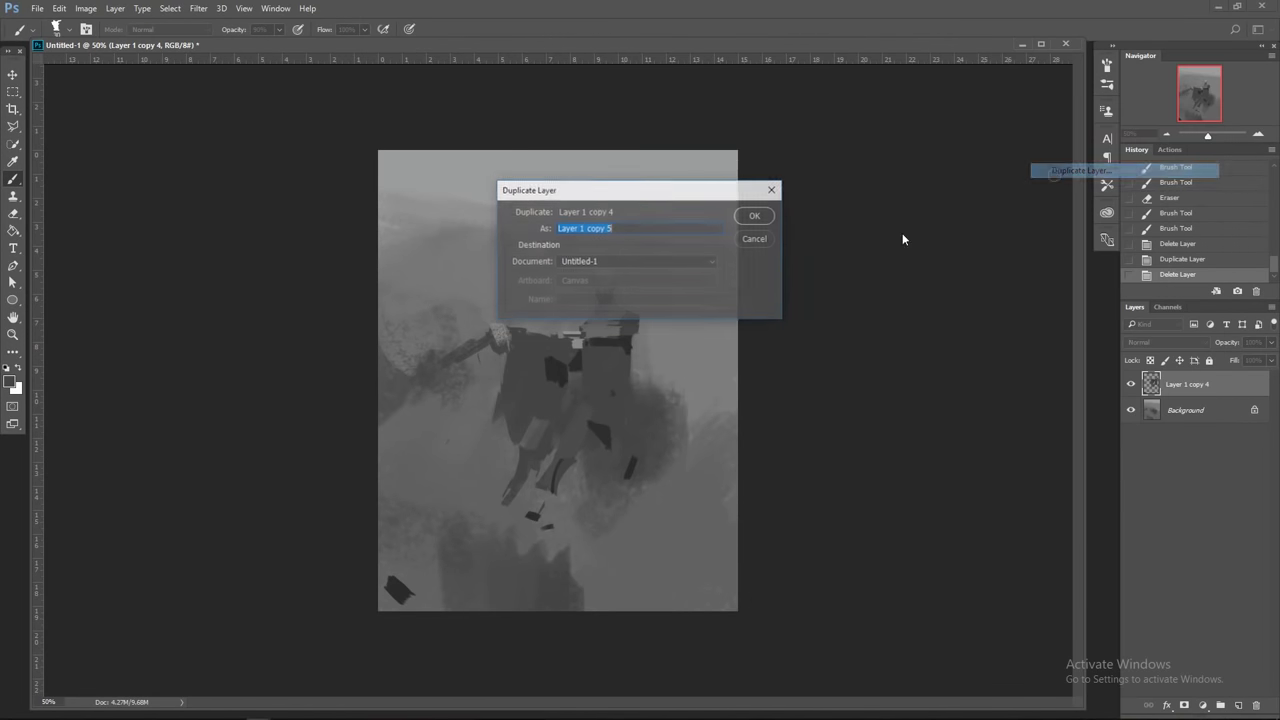
click(757, 218)
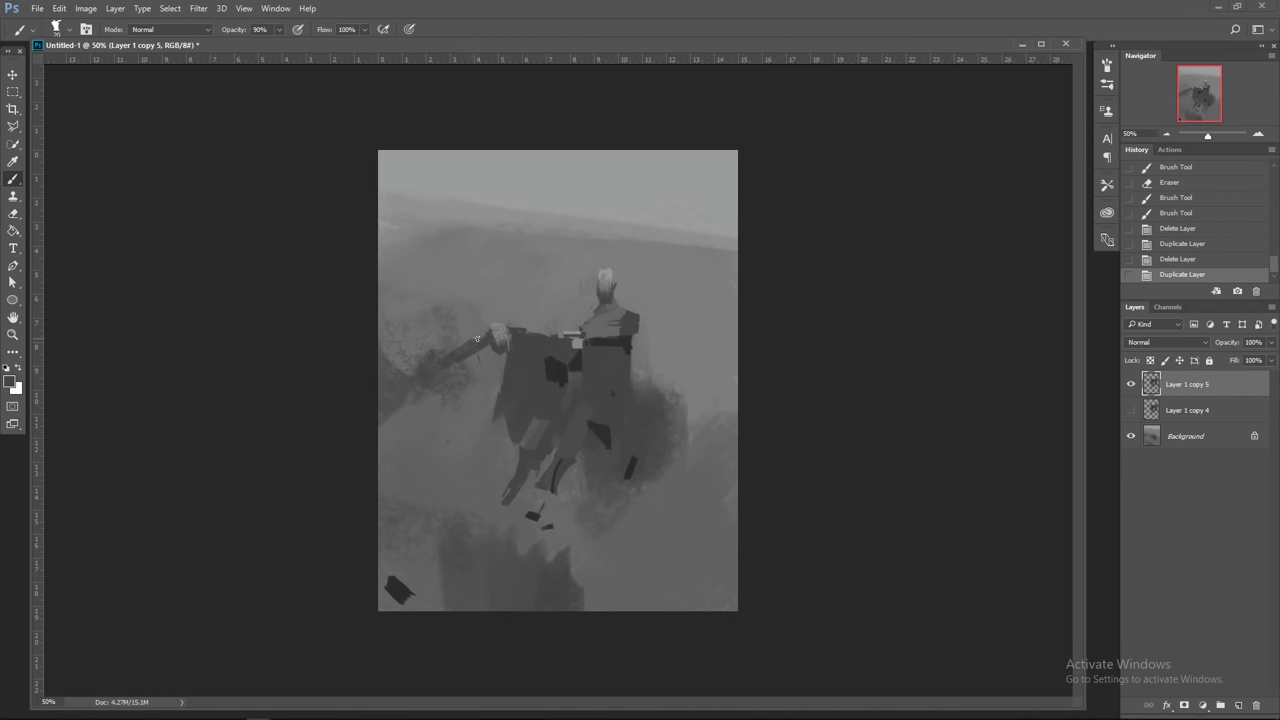
Step: Try removing the outstretched forearm and trimming the cloak's upper edge with the eraser
mouse_move(484, 341)
mouse_down()
mouse_move(392, 430)
mouse_move(506, 357)
mouse_up()
key([)
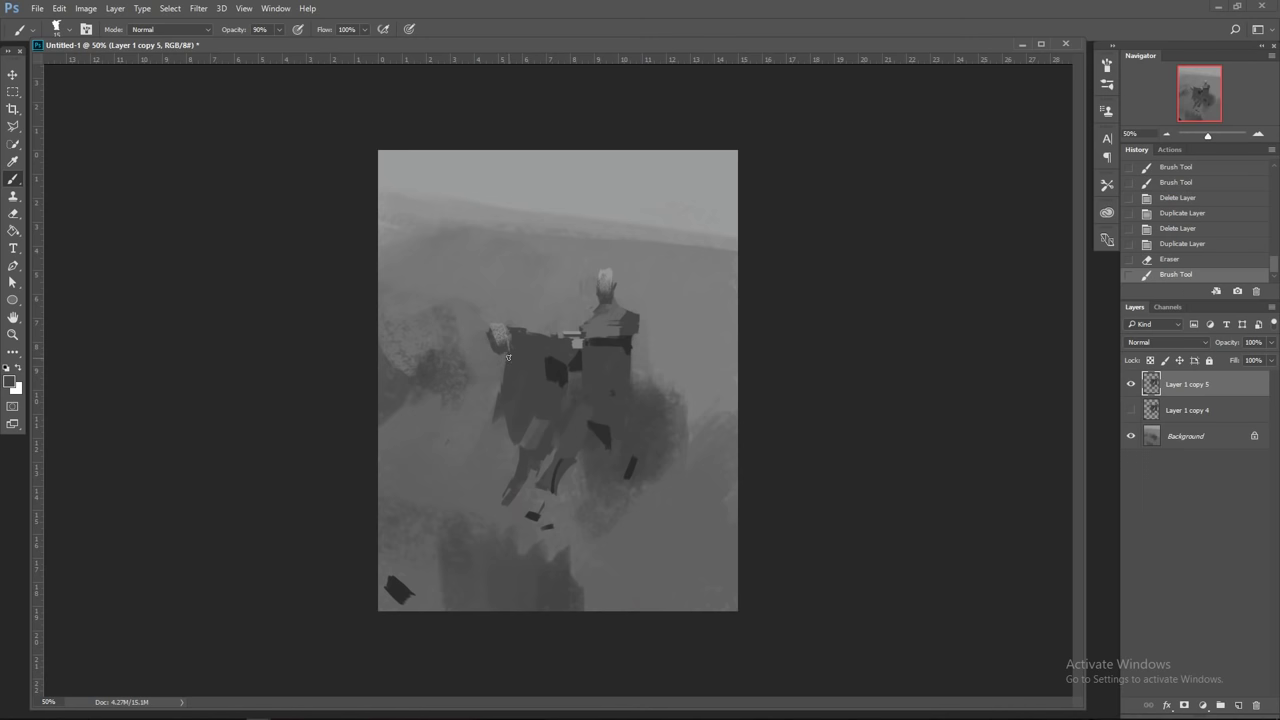
click(494, 364)
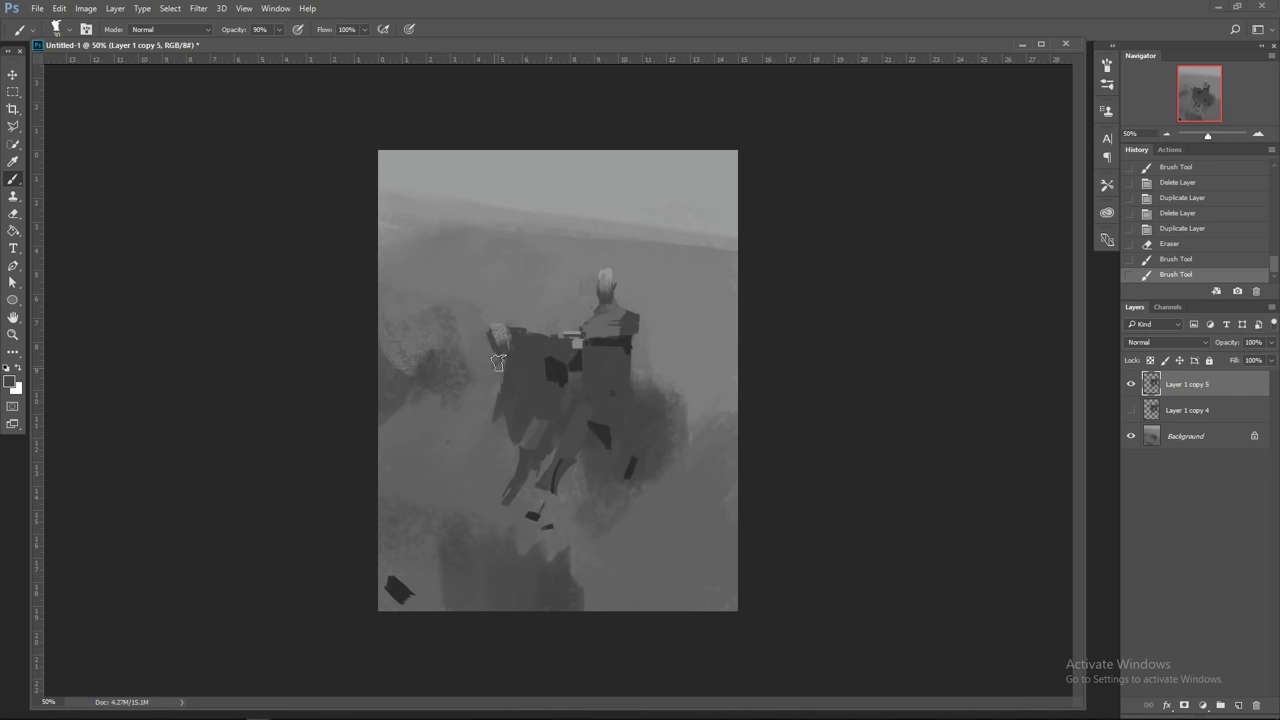
drag(497, 370, 499, 356)
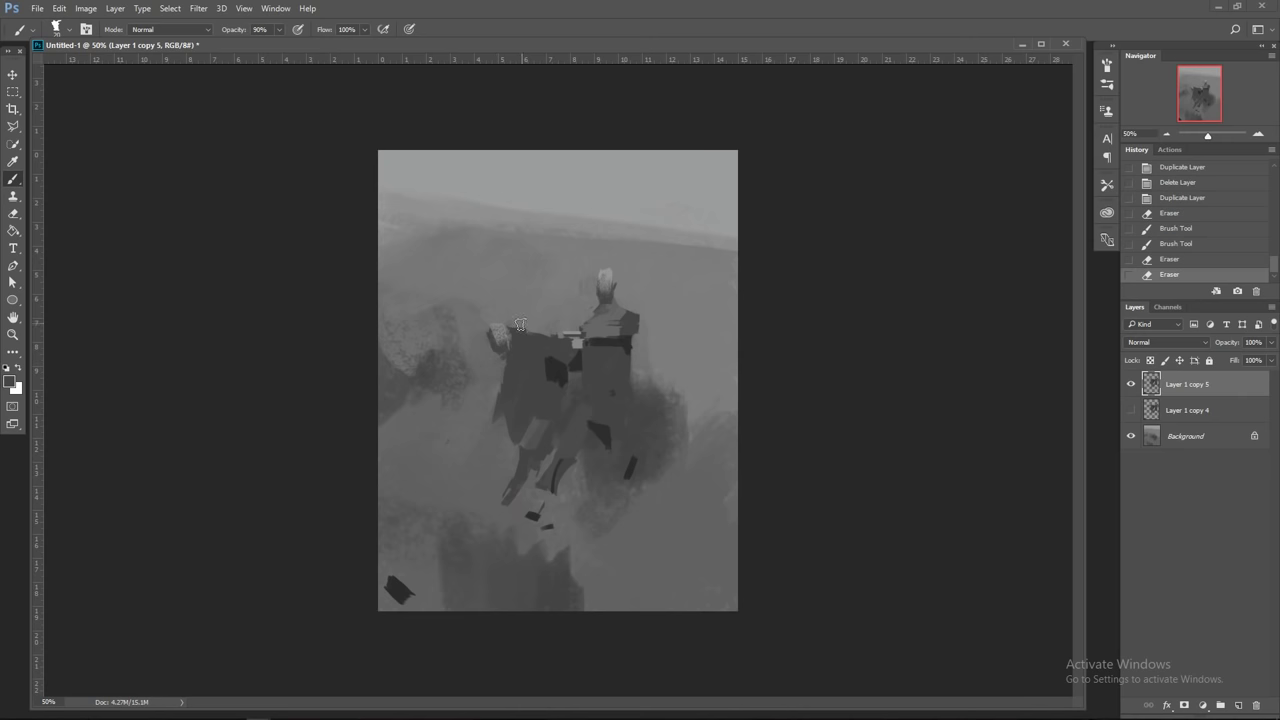
click(522, 332)
drag(525, 332, 549, 332)
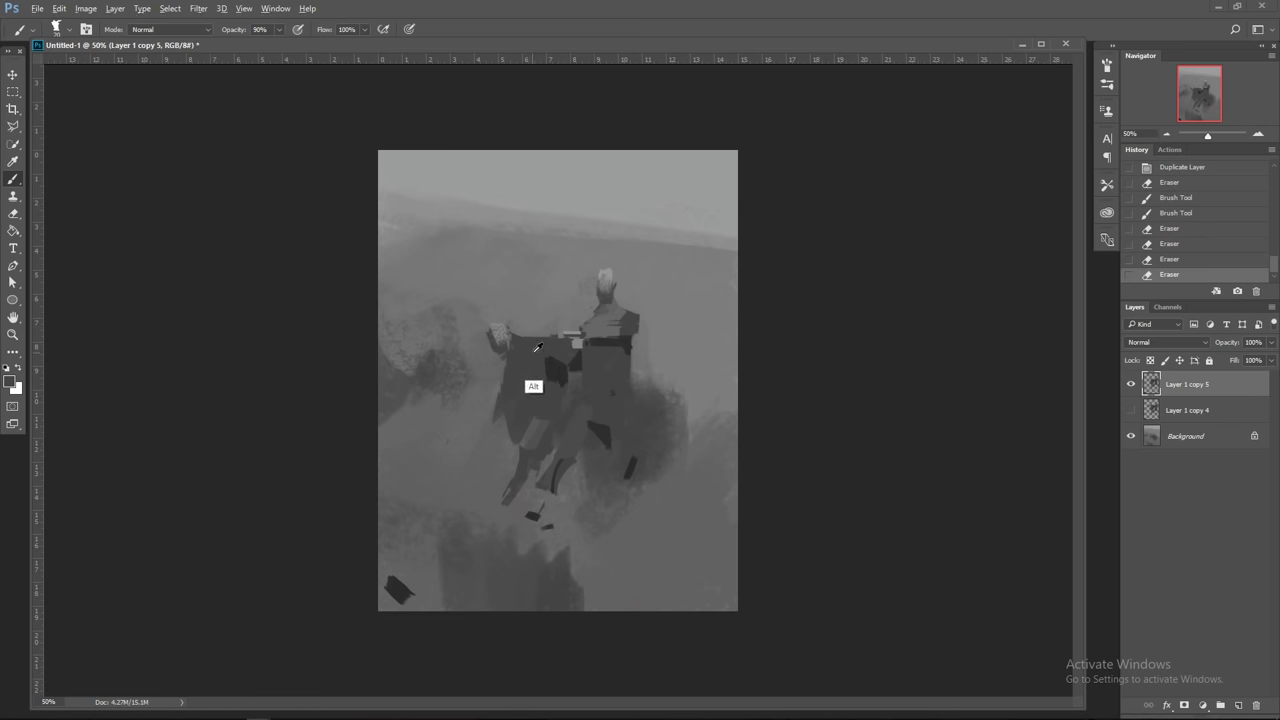
Step: Try rebuilding the cloak's upper edge and covering the hand with dark grey dabs
click(514, 332)
click(530, 336)
click(524, 342)
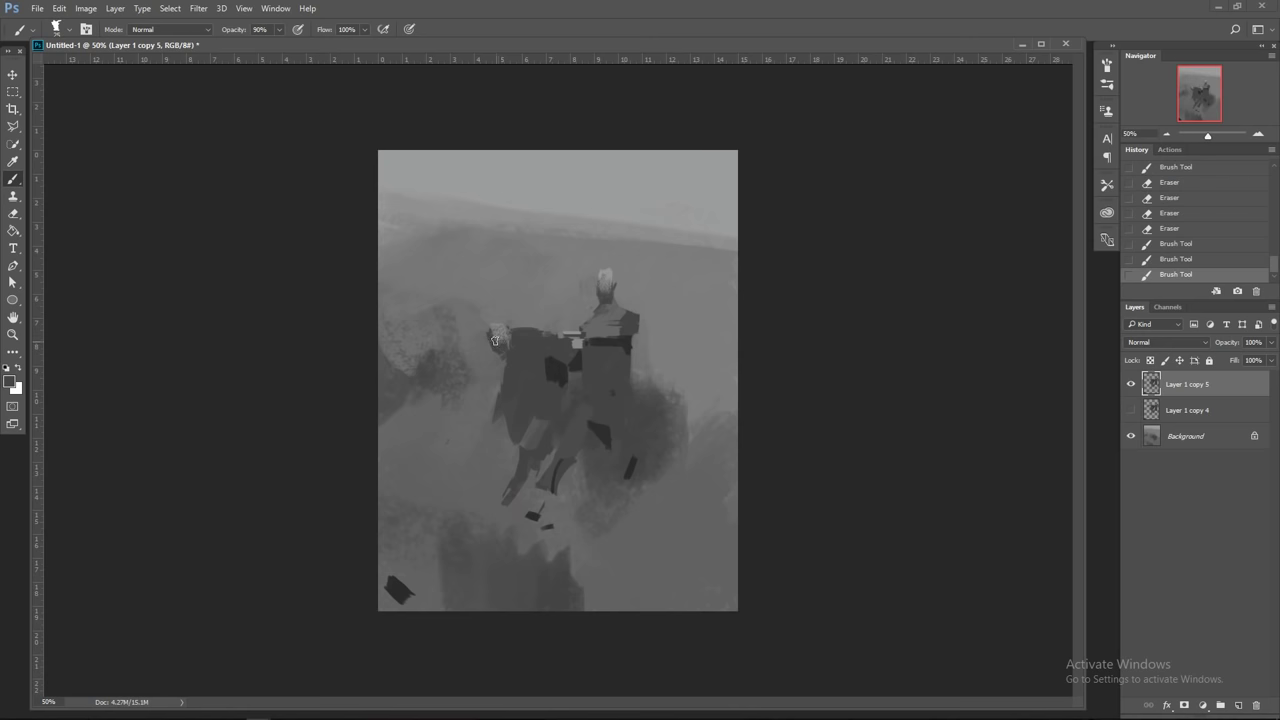
click(496, 342)
click(502, 344)
click(500, 325)
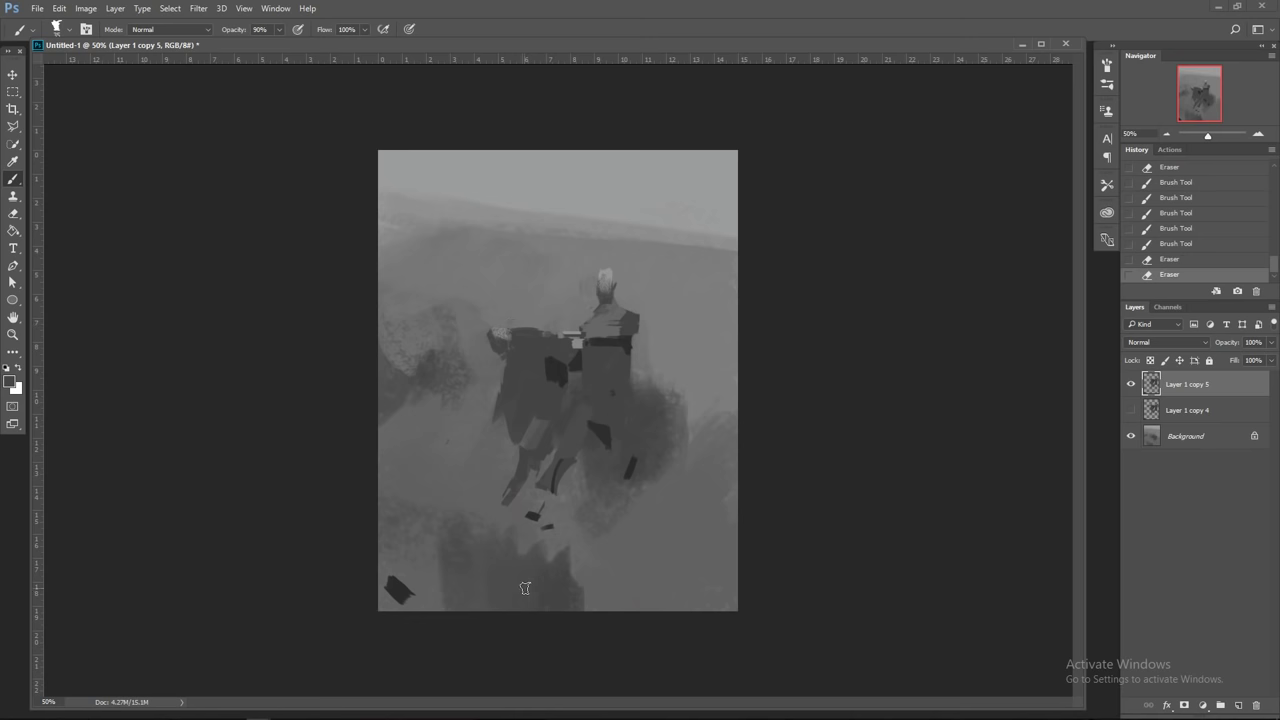
Step: Try replacing the hand with a flowing dark cloth tail beside the cloak
click(498, 331)
click(508, 341)
drag(500, 356, 468, 378)
key(e)
key(b)
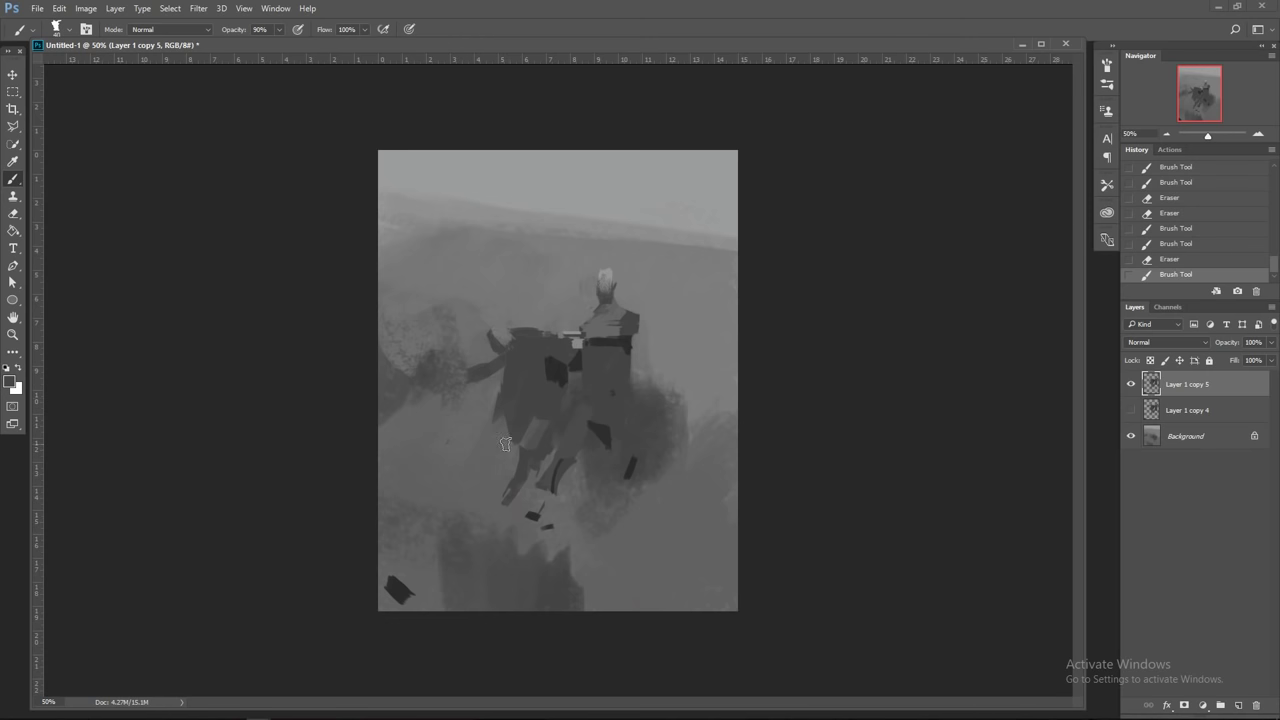
Step: Delete the reworked Layer 1 copy 5, show Layer 1 copy 4 and duplicate it again
right_click(1218, 390)
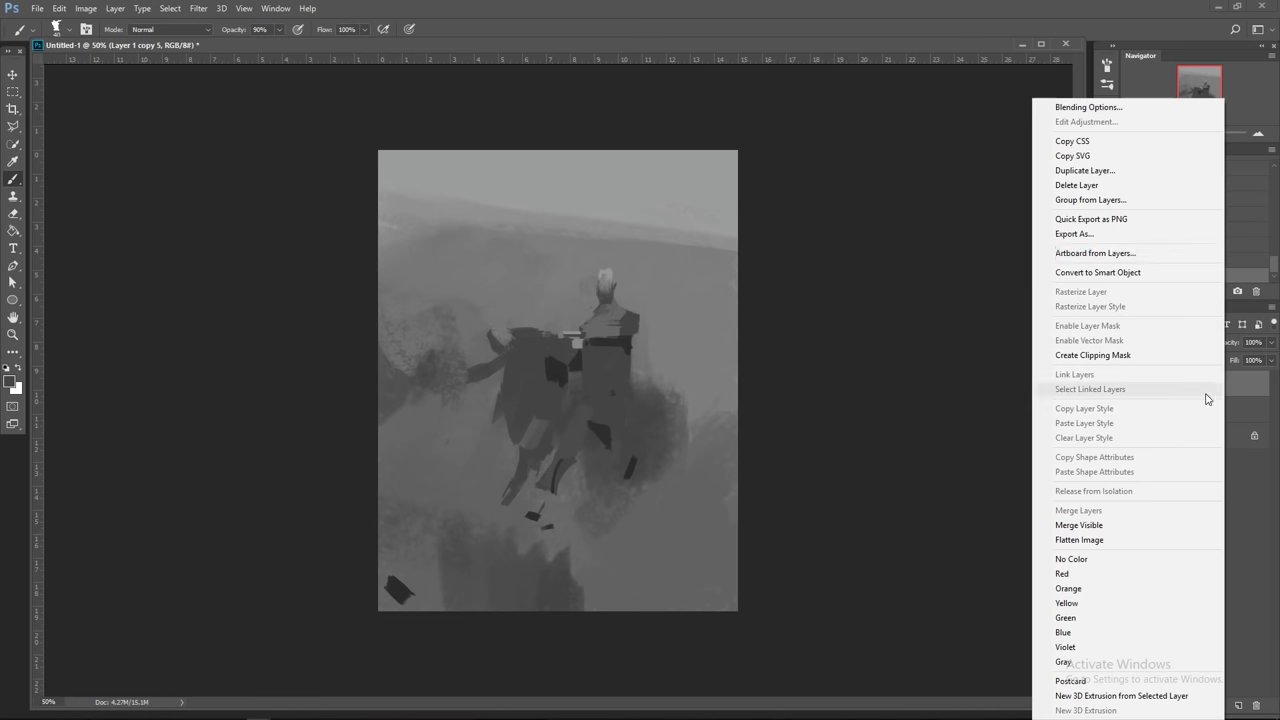
click(1074, 180)
click(1131, 385)
right_click(1146, 388)
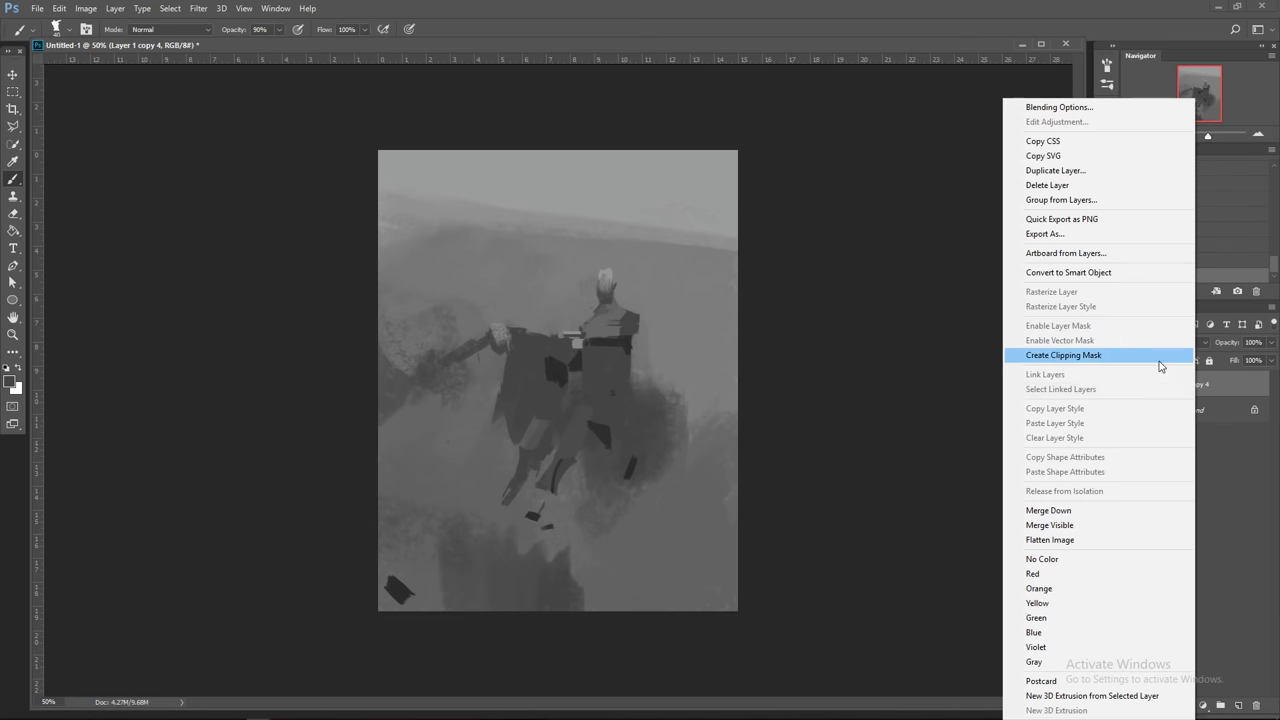
click(1050, 174)
click(757, 216)
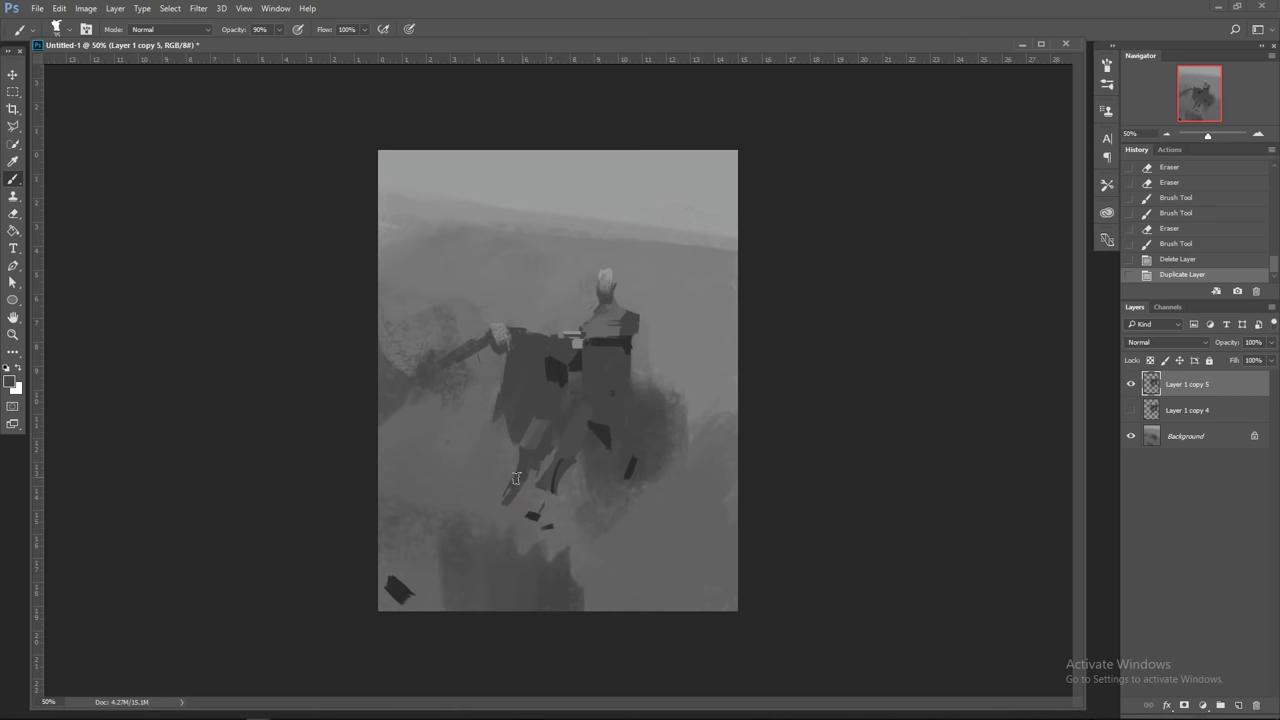
Step: Erase the rear lower leg and paint over the thigh area with sampled grey strokes
mouse_move(515, 452)
mouse_down()
mouse_move(512, 496)
mouse_move(490, 512)
mouse_up()
key(alt)
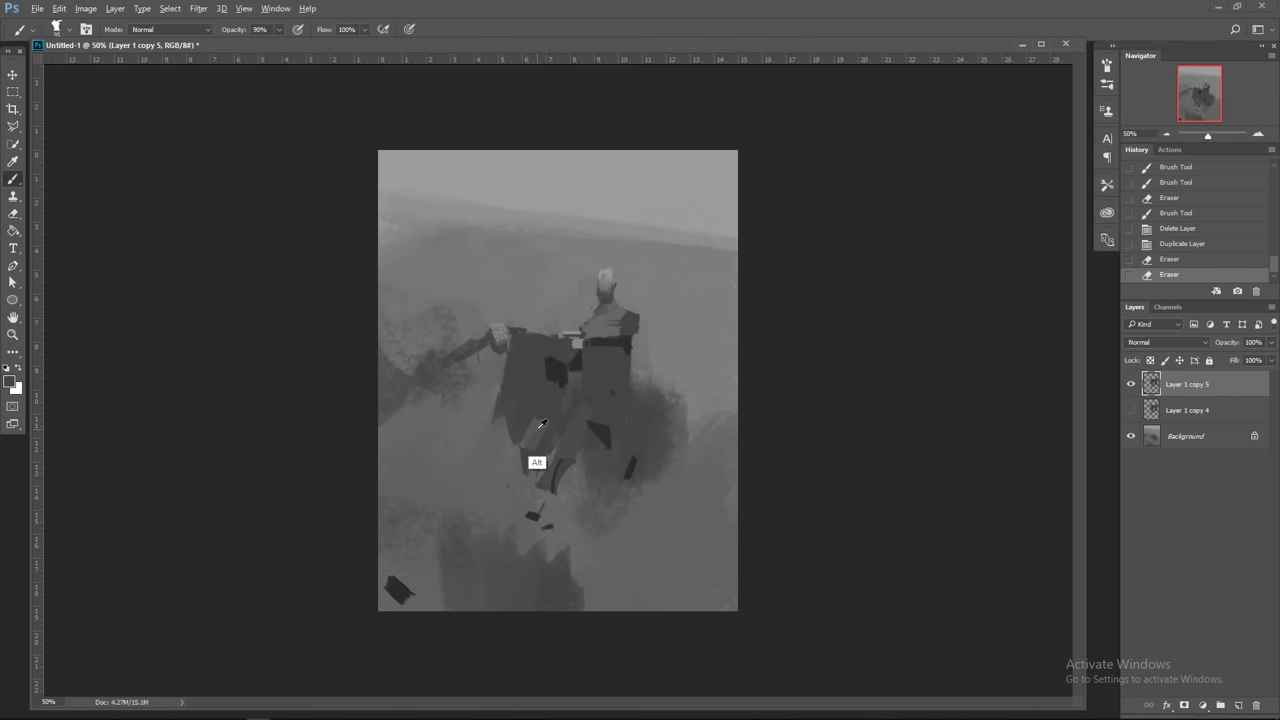
alt+click(539, 430)
mouse_move(547, 410)
mouse_down()
mouse_move(543, 448)
mouse_move(530, 452)
mouse_up()
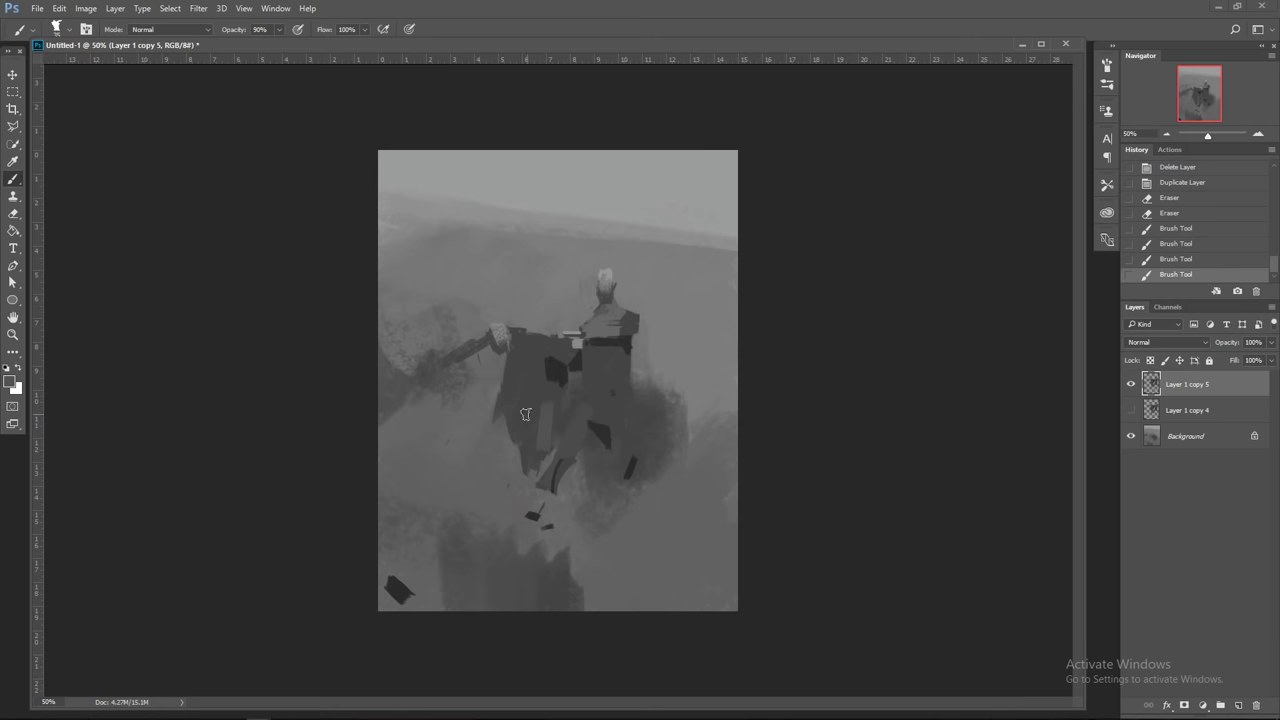
Step: Extend the cloak's outer edge and add a hanging sleeve under the outstretched arm with enlarged sampled dark strokes
alt+click(490, 471)
alt+click(517, 430)
key(bracketright)
key(bracketright)
key(bracketright)
key(bracketright)
drag(511, 394, 506, 414)
drag(471, 360, 507, 361)
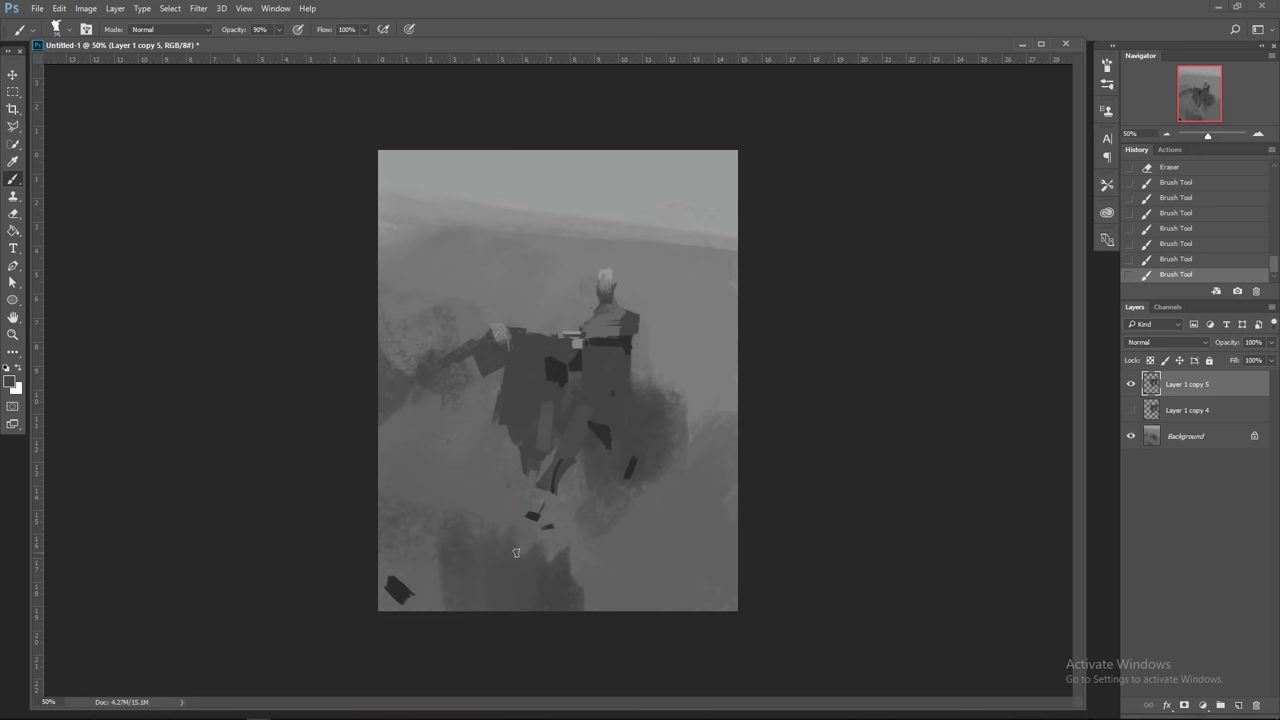
Step: Widen the cloak's lower part outward and fill its hem across to the front leg
key(bracketleft)
click(507, 367)
mouse_move(503, 430)
mouse_down()
mouse_move(519, 445)
mouse_move(488, 456)
mouse_up()
mouse_move(498, 452)
mouse_down()
mouse_move(494, 572)
mouse_move(517, 439)
mouse_move(546, 476)
mouse_up()
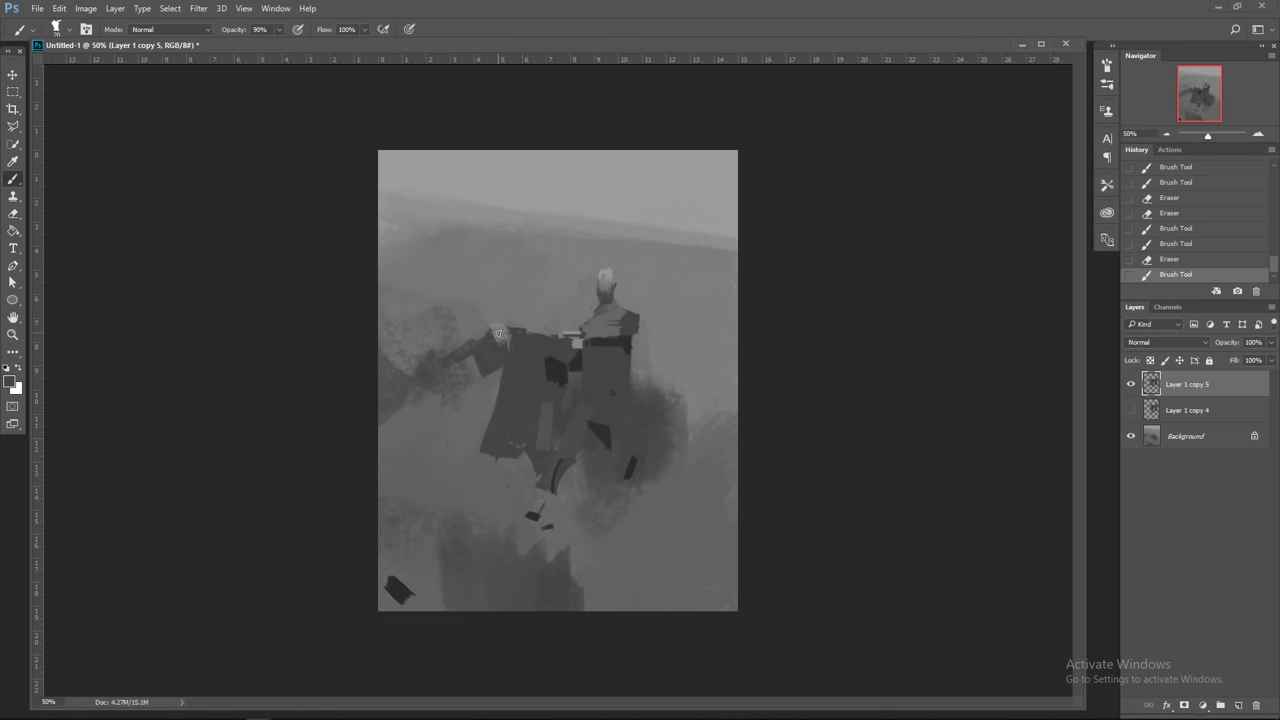
Step: Reduce the light hand by painting over its lower part with sampled dark grey
click(493, 339)
alt+click(505, 345)
click(508, 337)
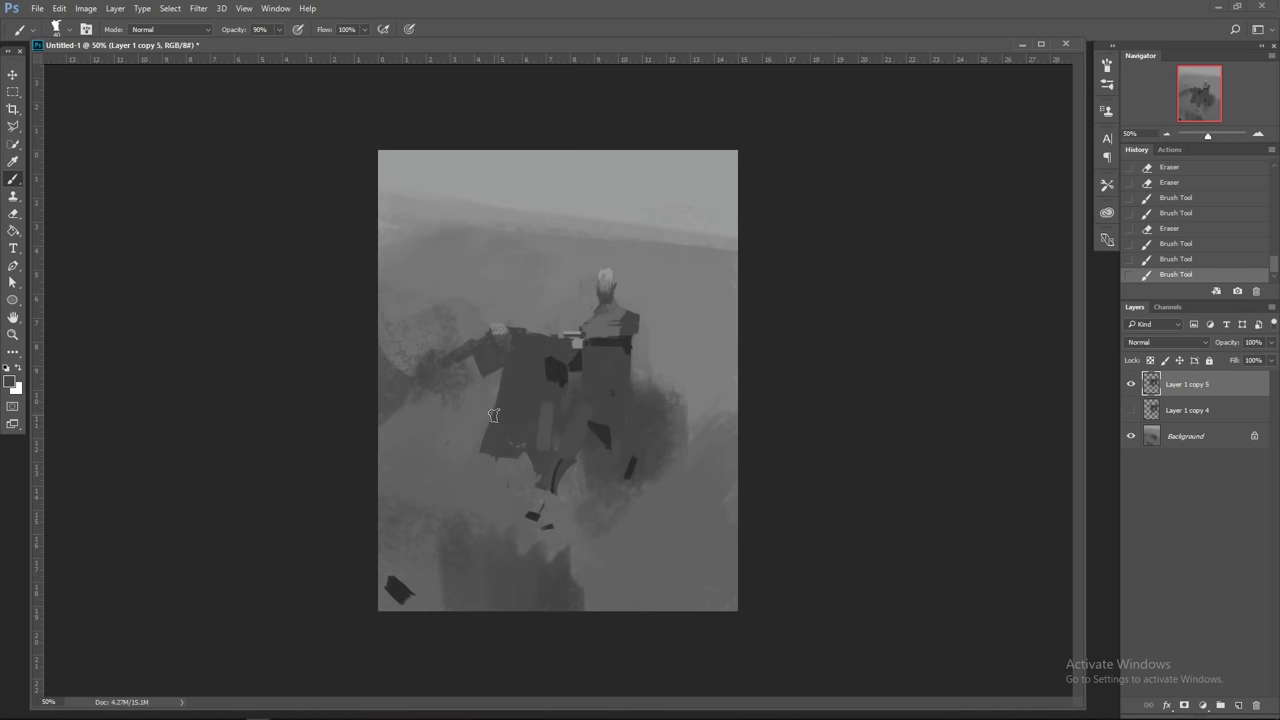
Step: Paint over the lighter strip in the cloak with sampled greys and erase its lower hem into a diagonal sweep
key(alt)
alt+click(534, 399)
drag(541, 405, 544, 409)
alt+click(547, 415)
mouse_move(546, 401)
mouse_down()
mouse_move(503, 426)
mouse_move(553, 401)
mouse_move(533, 430)
mouse_move(543, 451)
mouse_move(550, 403)
mouse_move(504, 431)
mouse_up()
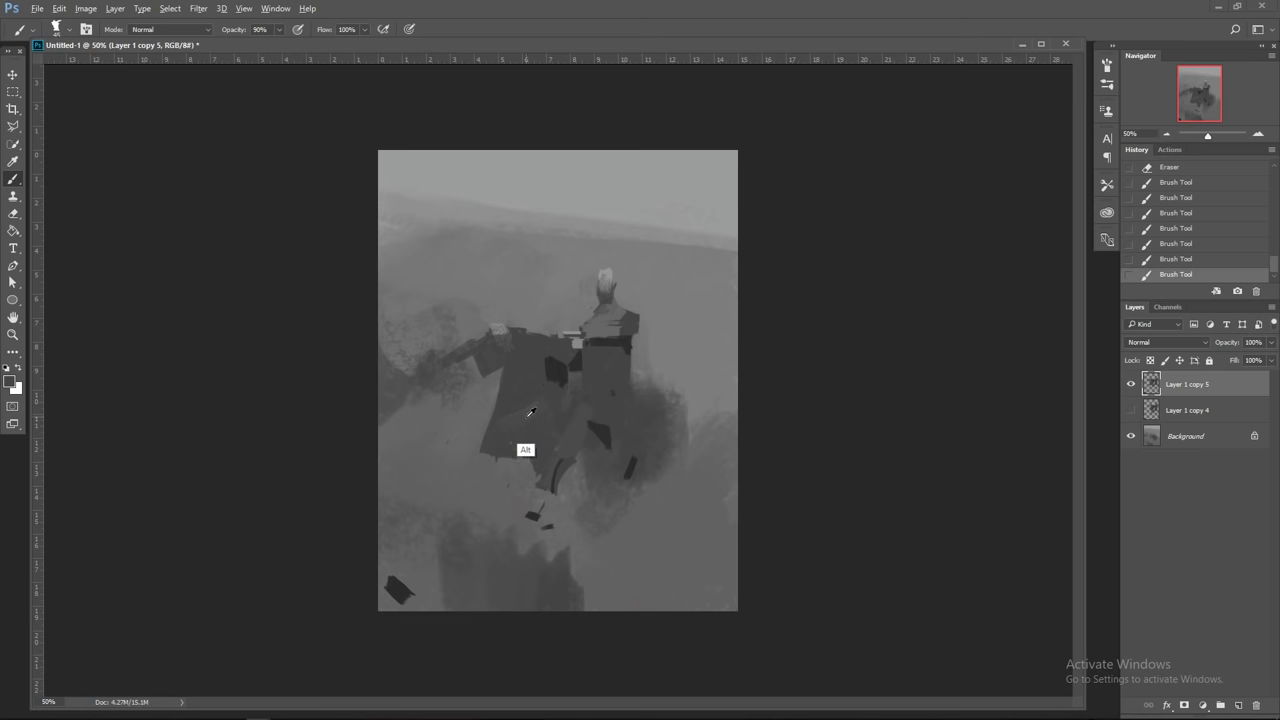
click(501, 443)
mouse_move(547, 438)
mouse_down()
mouse_move(509, 462)
mouse_move(539, 454)
mouse_move(534, 471)
mouse_up()
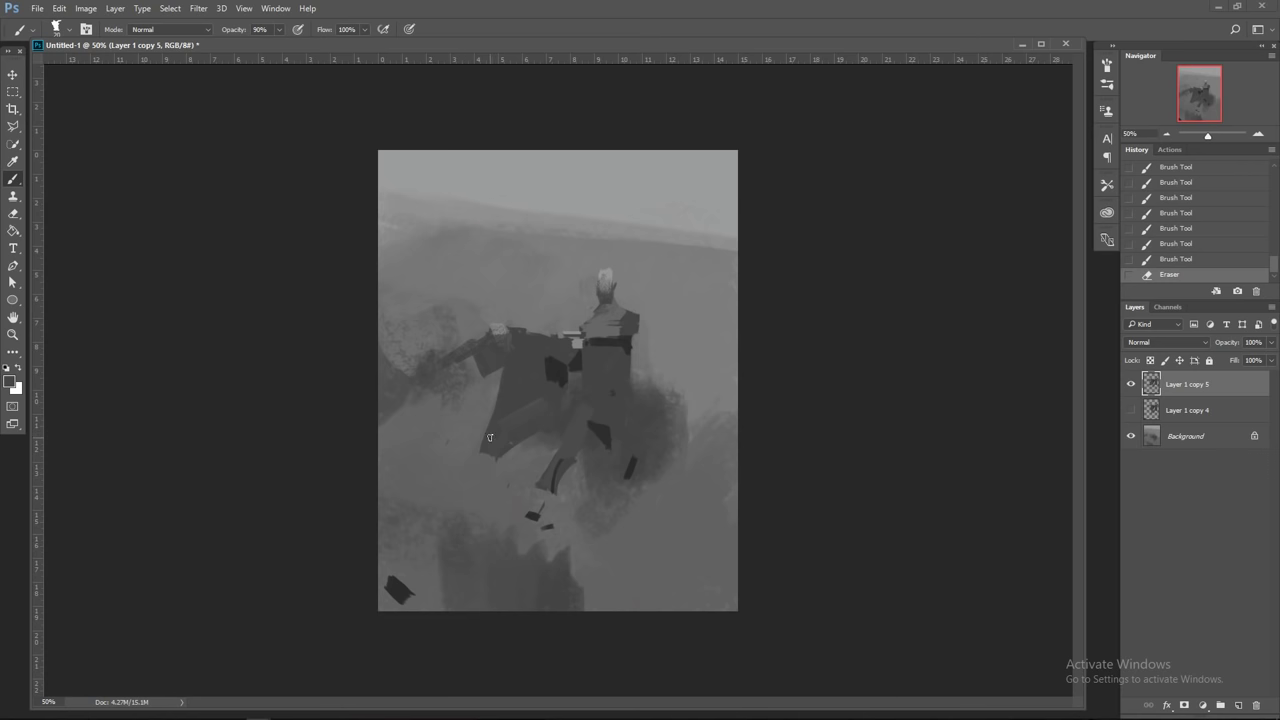
Step: Trim the cloak's outer edge and paint a ragged, wind-blown hem with sampled dark grey
drag(491, 410, 485, 434)
alt+click(516, 391)
mouse_move(486, 449)
mouse_down()
mouse_move(460, 465)
mouse_move(438, 526)
mouse_move(463, 590)
mouse_move(518, 618)
mouse_move(475, 443)
mouse_move(454, 480)
mouse_up()
drag(517, 448, 498, 470)
drag(506, 471, 508, 464)
Step: Fill the gap between the cloak's hem and the front leg with dark grey on the Background layer
click(1197, 438)
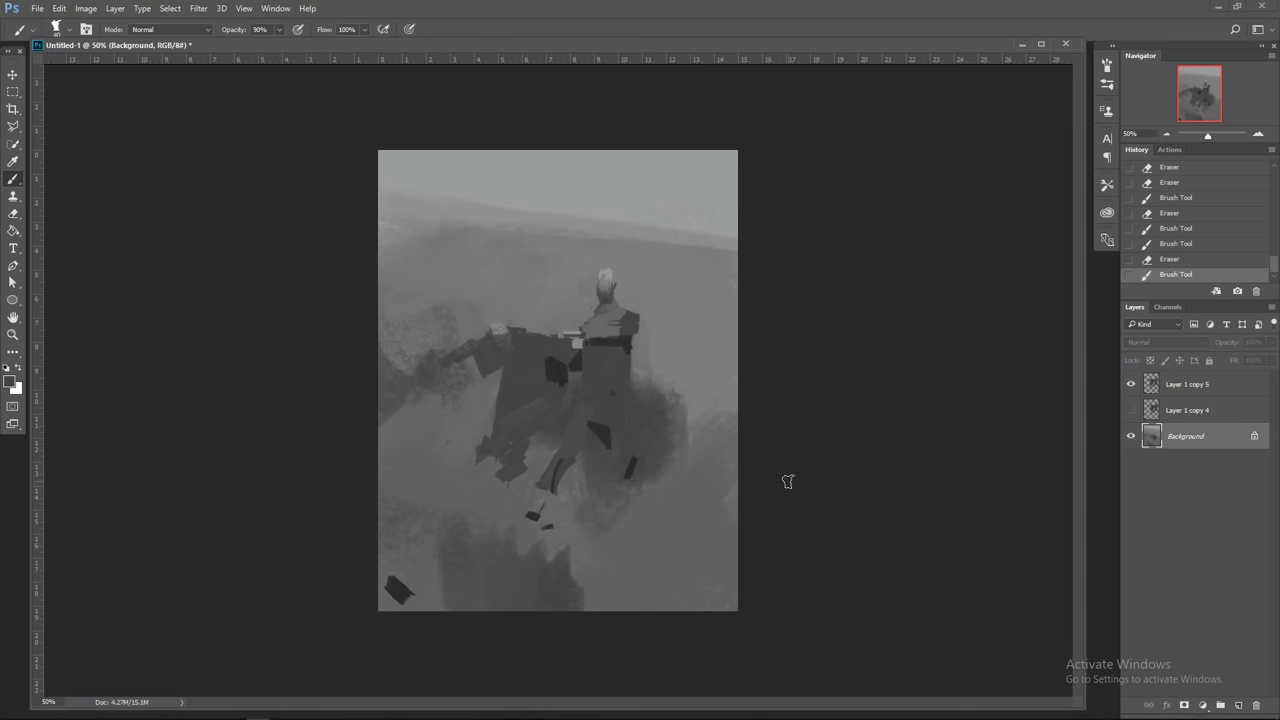
drag(551, 432, 543, 456)
key([)
key([)
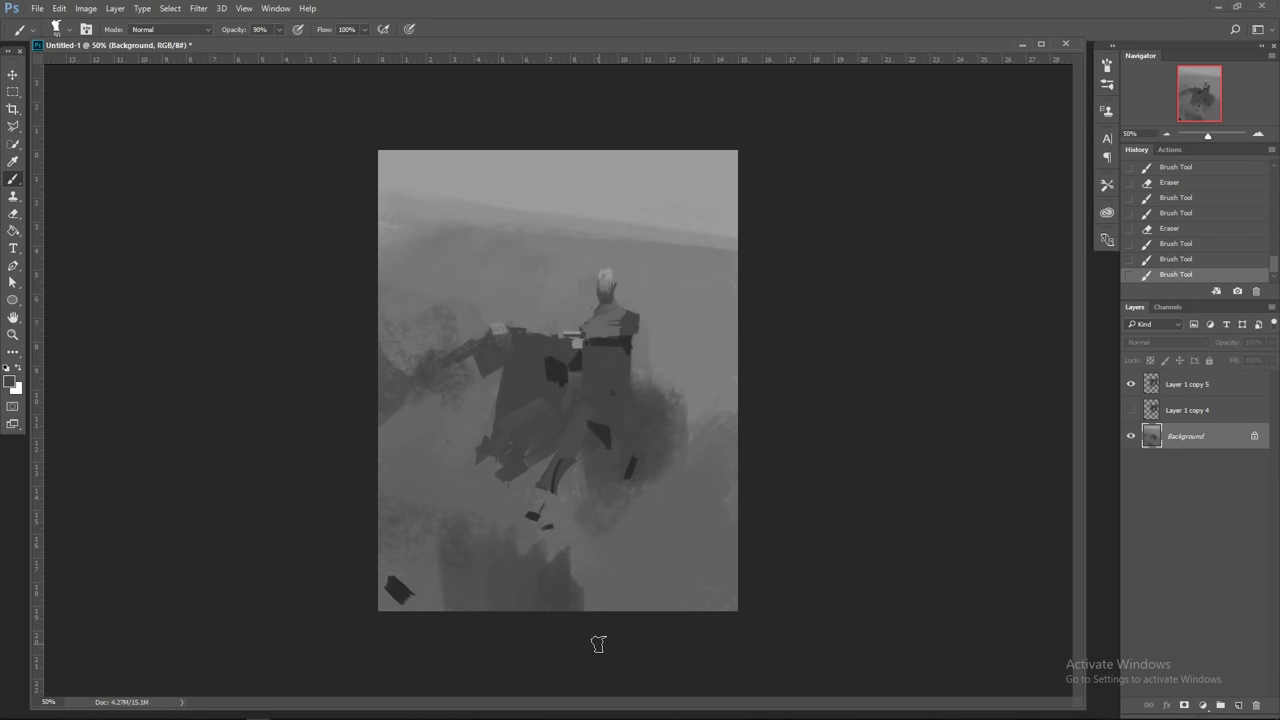
Step: Paint a broad diagonal dark shape below the figure on the Background layer with large sampled strokes
alt+click(730, 545)
key(])
key(])
key(])
drag(659, 472, 550, 575)
alt+click(610, 470)
key(])
key(])
drag(588, 532, 558, 566)
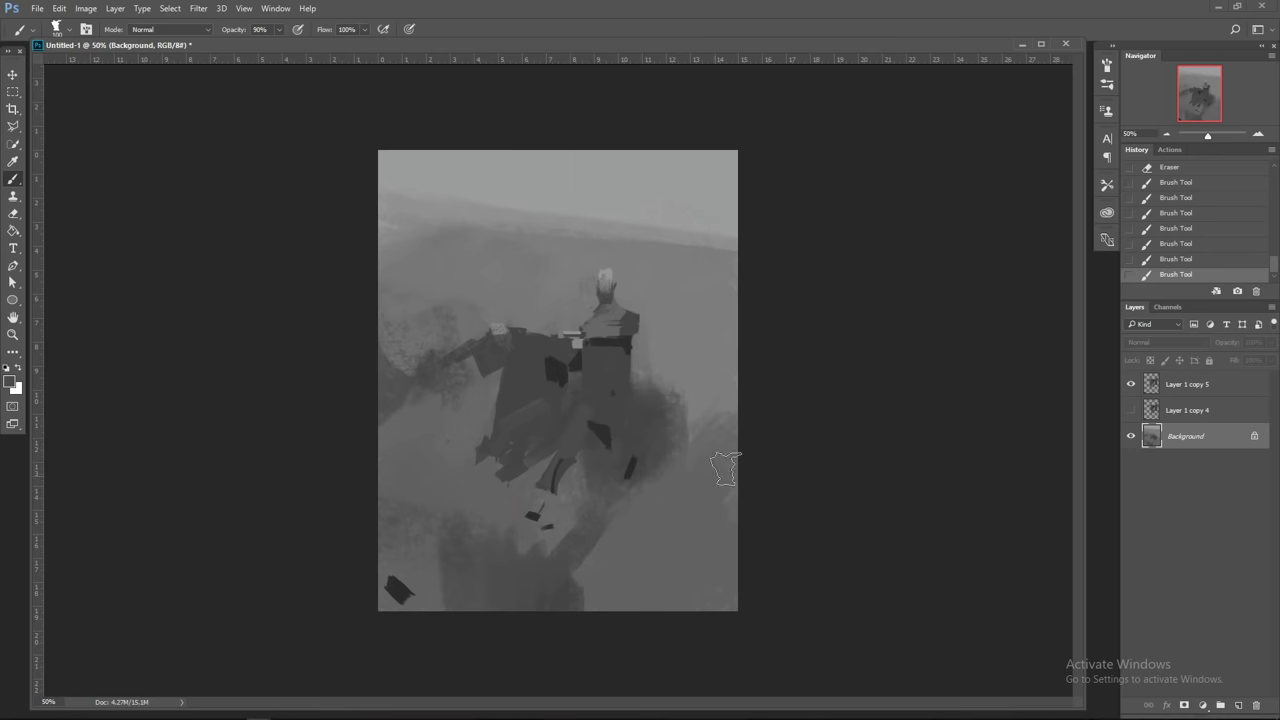
Step: Reshape the sleeve on the figure layer and darken the background behind the cloak's hem and front leg
click(1190, 386)
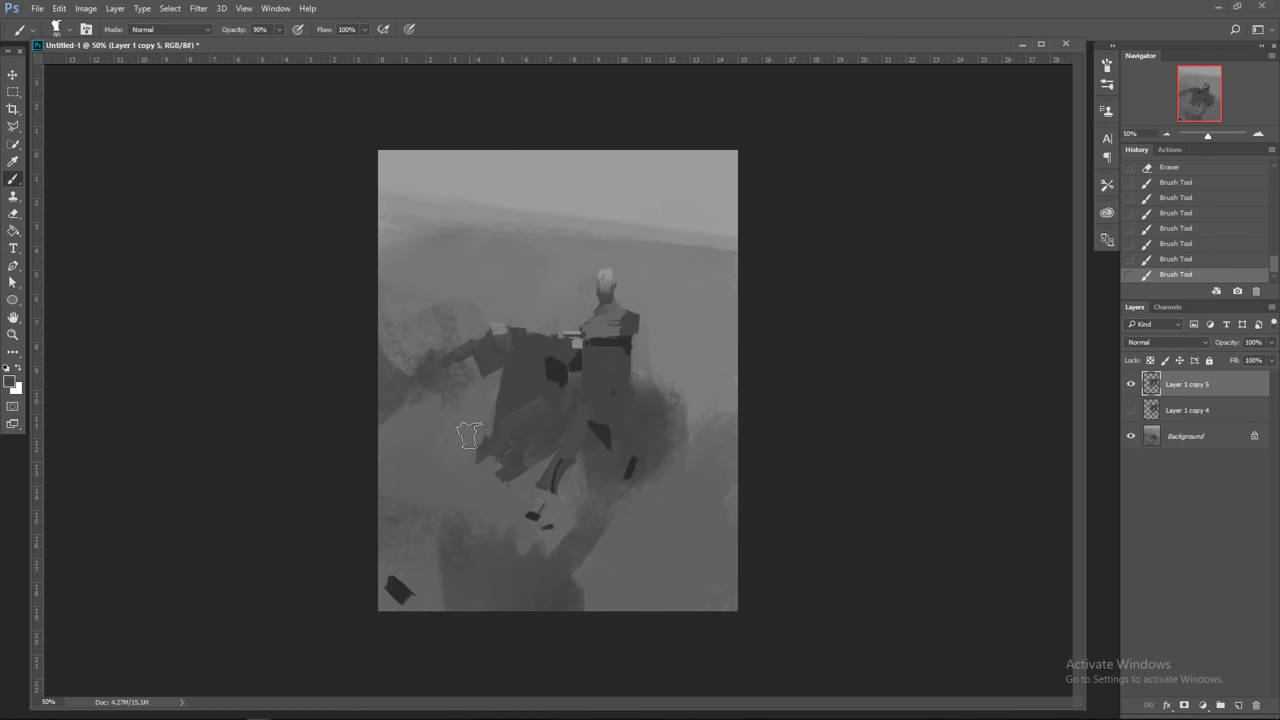
click(505, 370)
click(1183, 434)
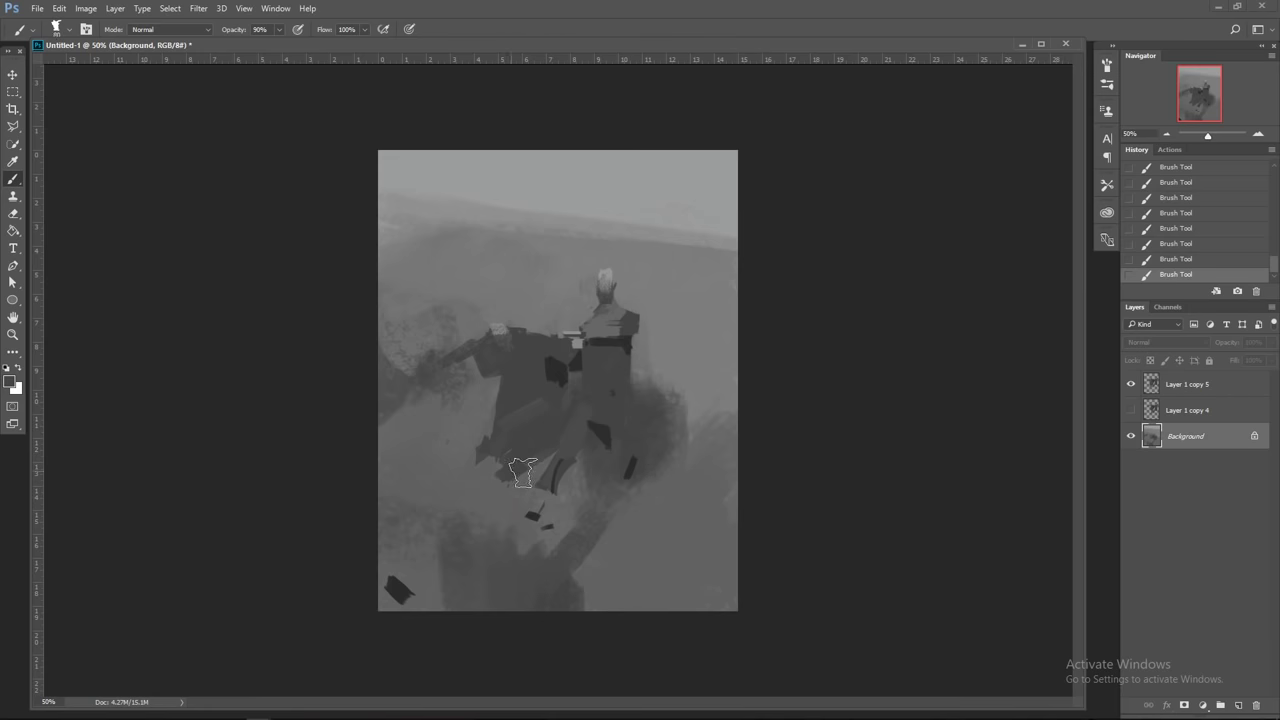
drag(510, 495, 547, 488)
key(bracketleft)
key(bracketleft)
key(bracketleft)
key(bracketleft)
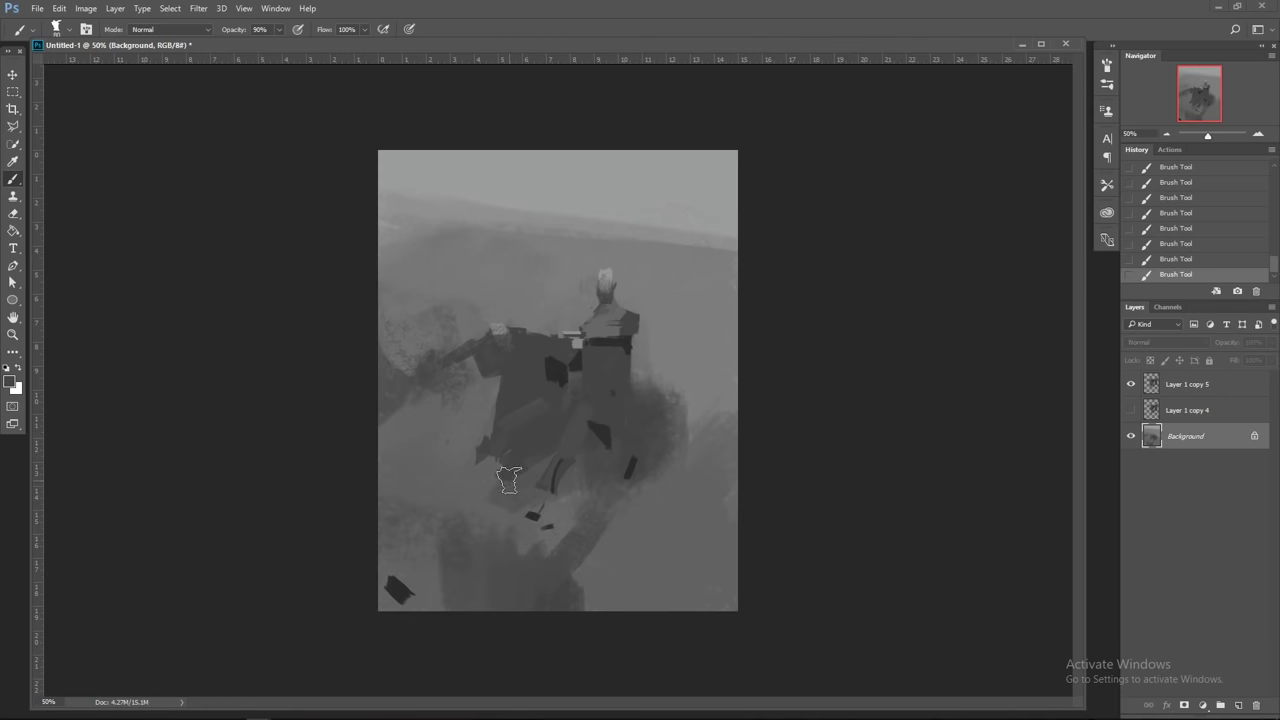
drag(507, 448, 495, 491)
Step: Refine the cloak's torn hem tip, the sleeve and the hand on Layer 1 copy 5 with small dabs
click(1186, 384)
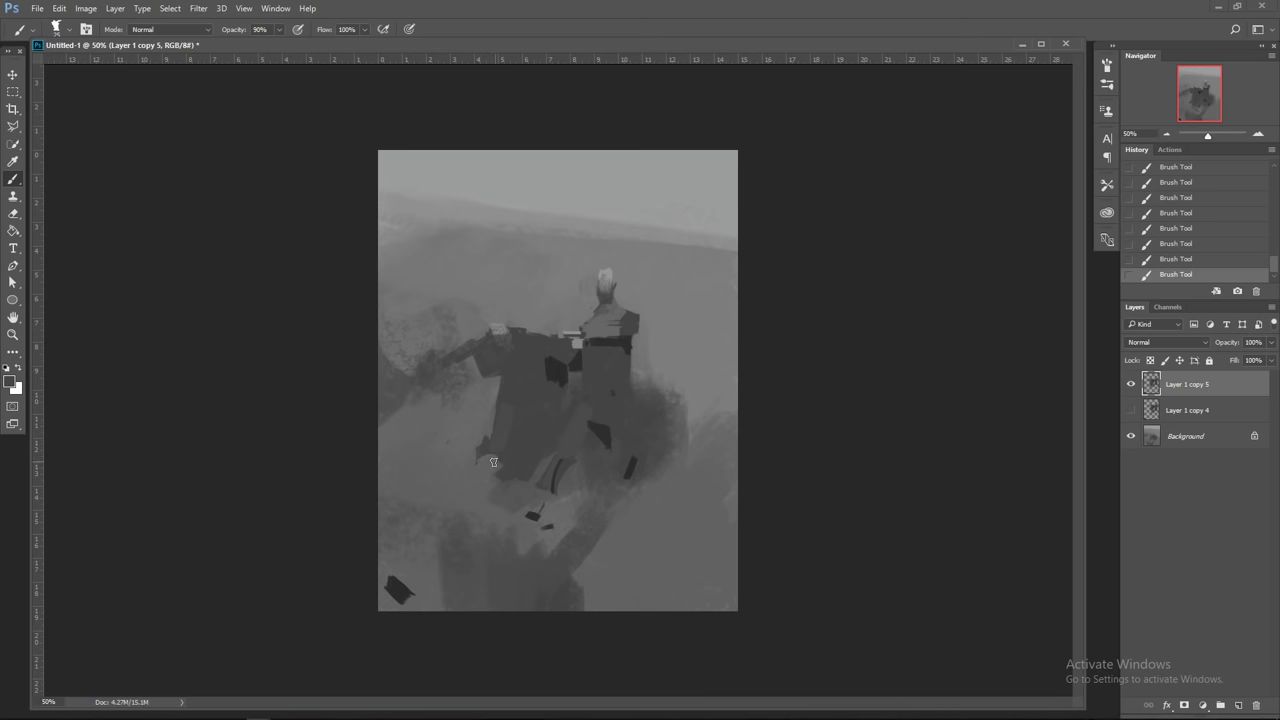
click(493, 471)
click(497, 340)
click(496, 355)
click(511, 357)
click(505, 520)
click(505, 352)
click(491, 333)
Step: Add a new empty layer directly above the Background layer
click(1219, 441)
click(1238, 705)
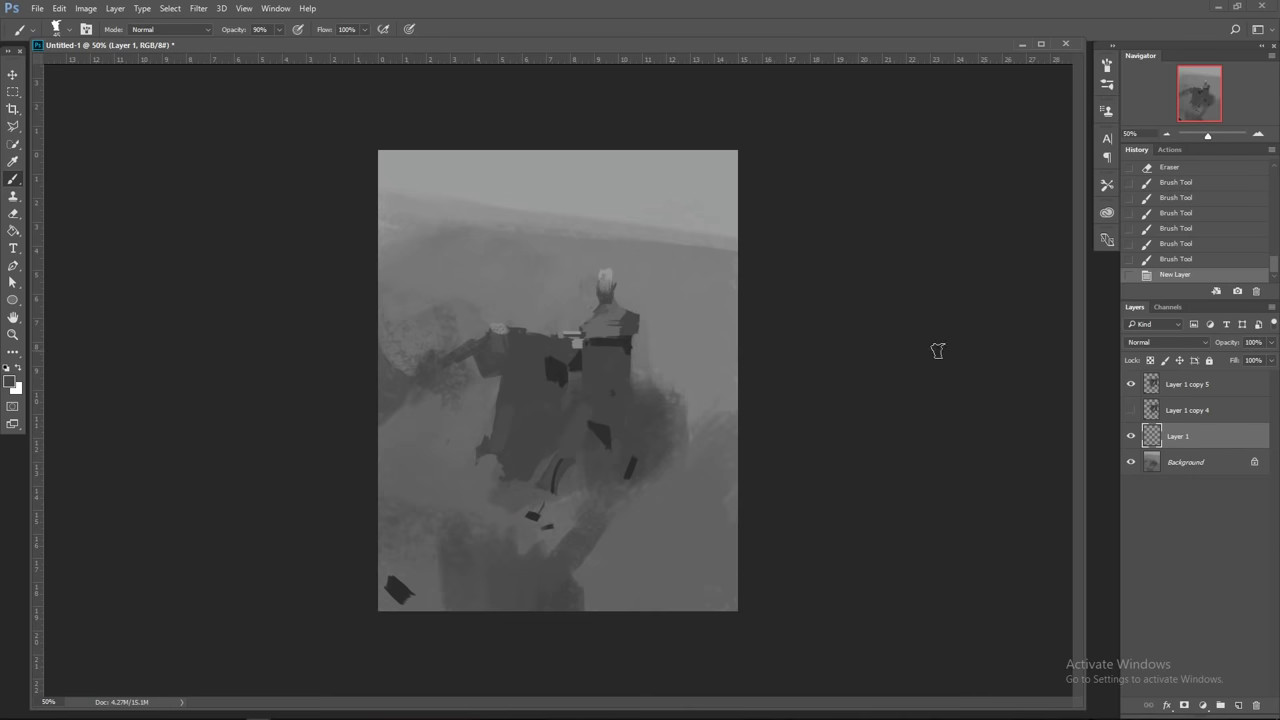
Step: Delete the hidden Layer 1 copy 4 and paint dark angular patches near the canvas's left edge on Layer 1
right_click(1188, 410)
click(1075, 188)
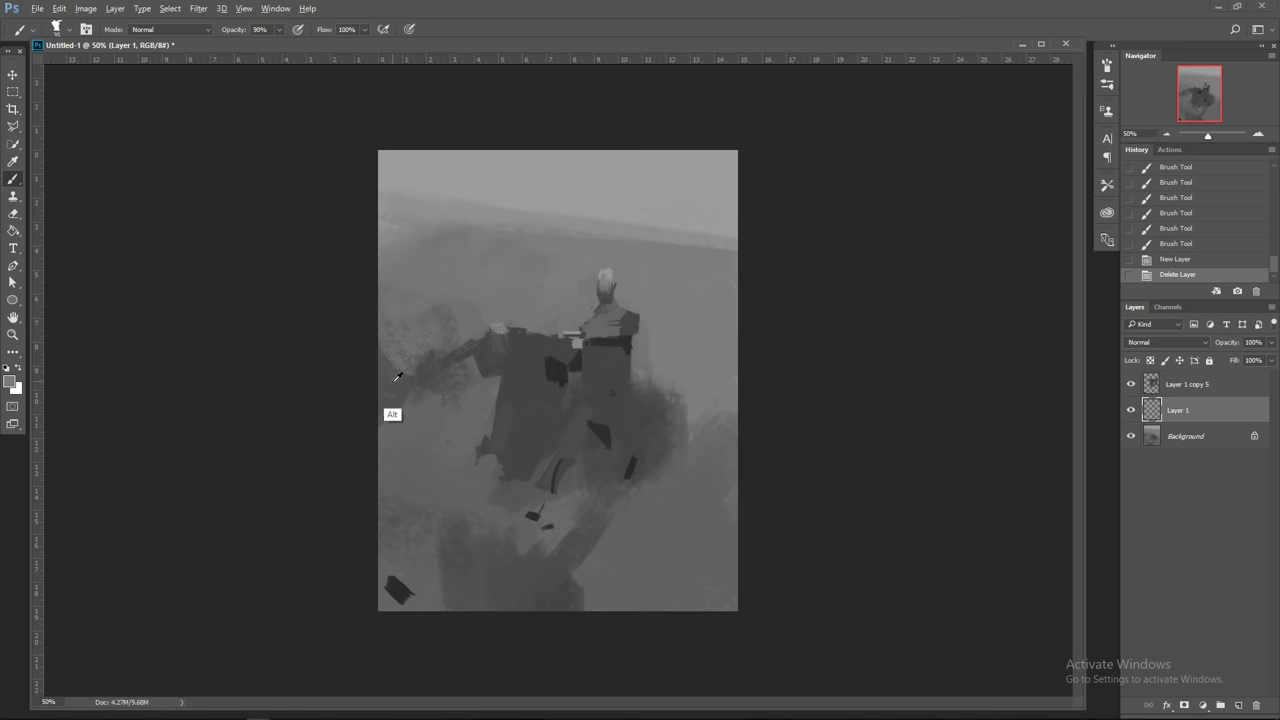
drag(374, 343, 420, 368)
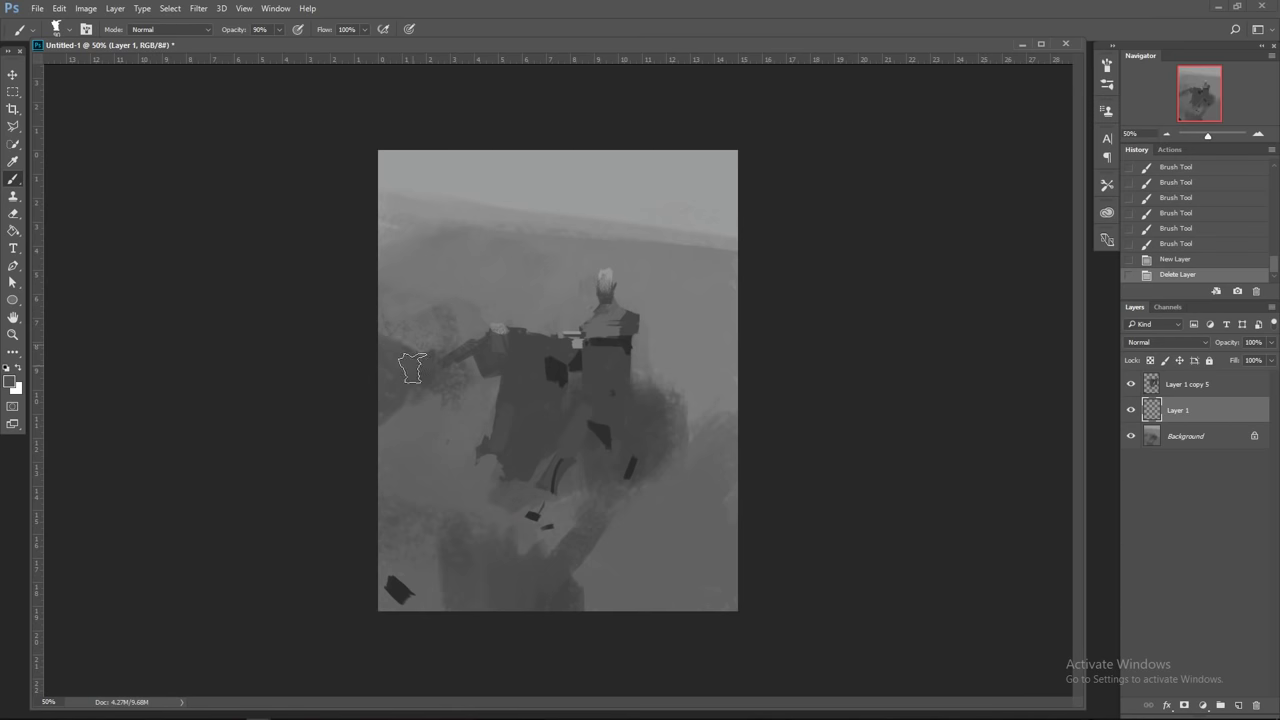
drag(384, 326, 450, 334)
key([)
key([)
key([)
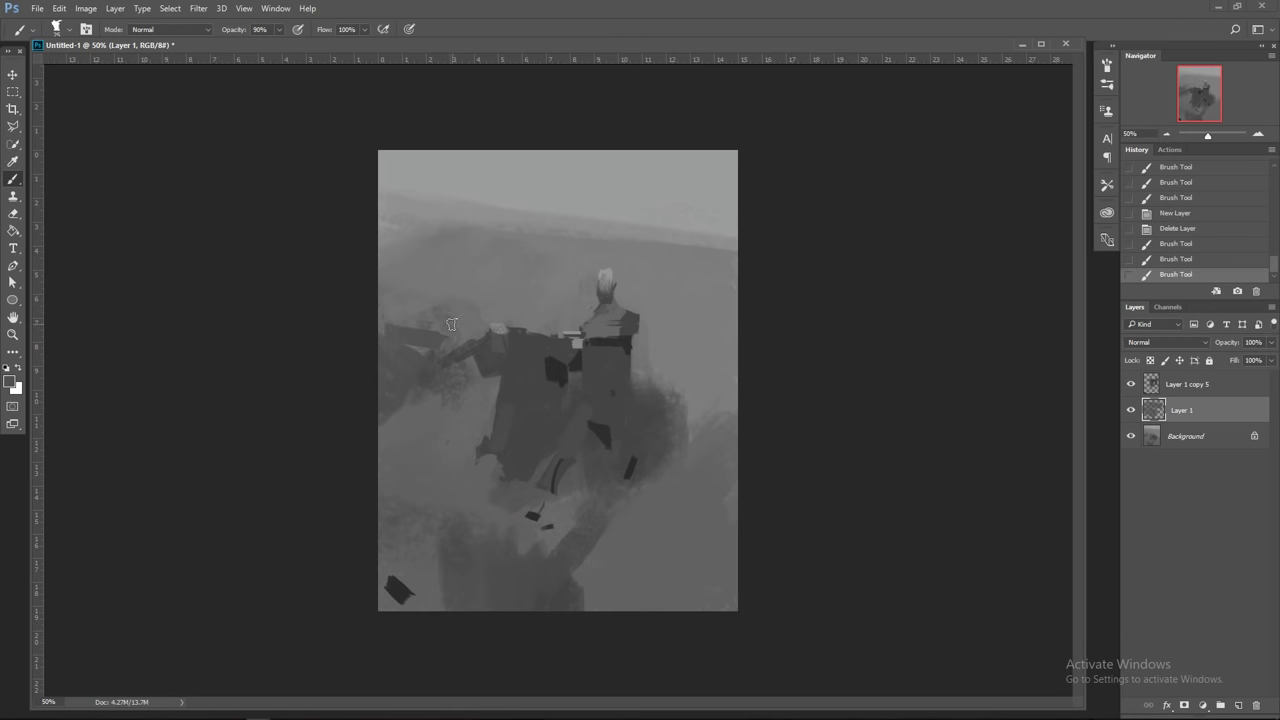
drag(411, 295, 420, 302)
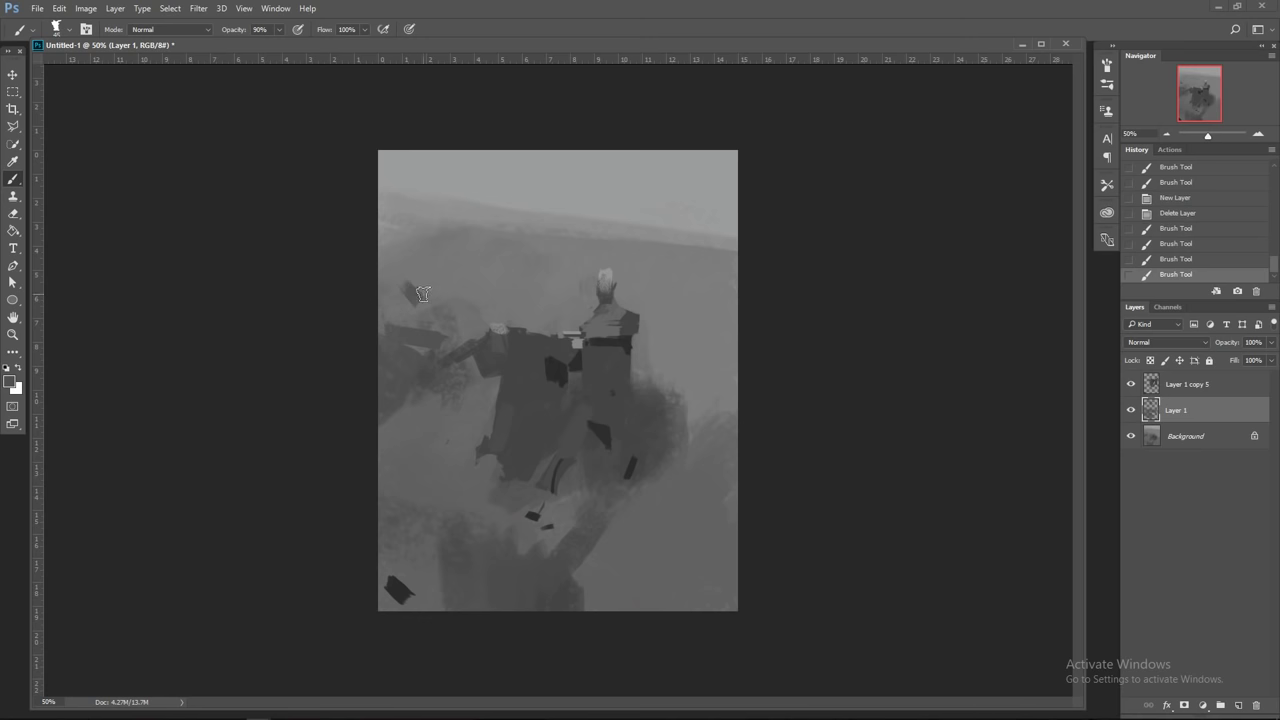
Step: Paint large dark angular shapes across the sky's upper-left area on Layer 1 with broad strokes
key(bracketright)
key(bracketright)
key(bracketright)
key(bracketright)
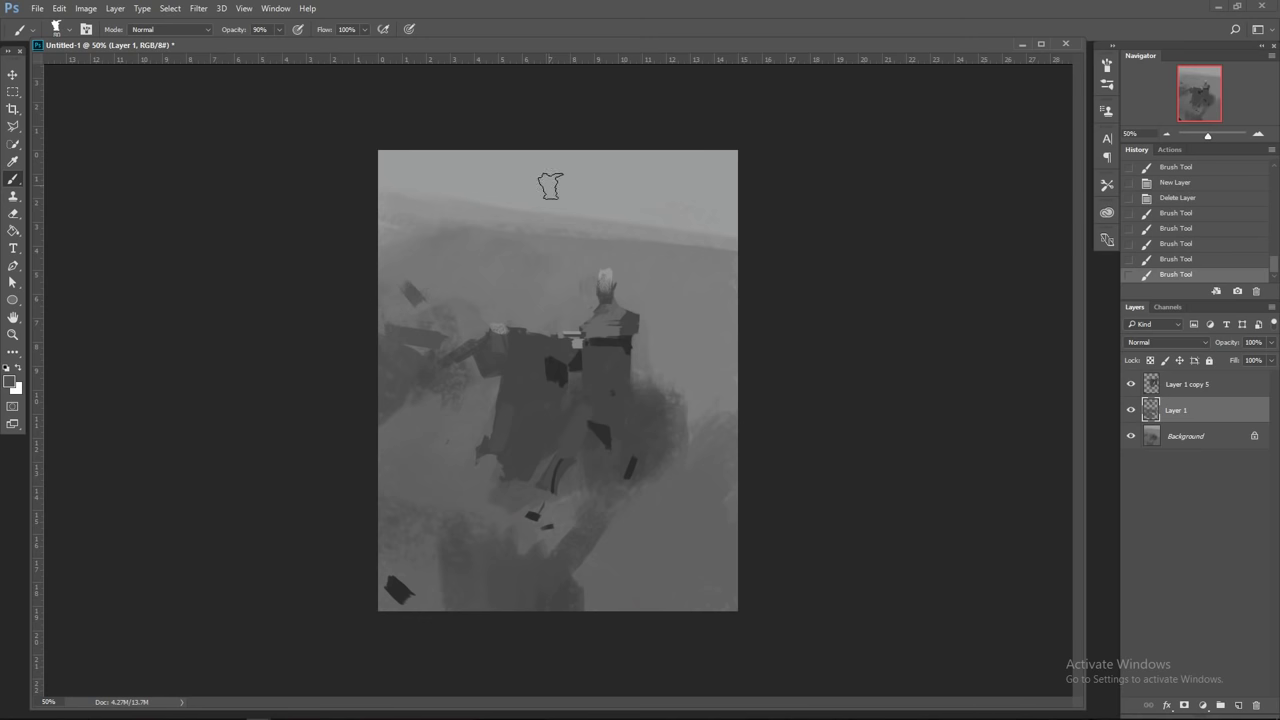
drag(537, 155, 566, 212)
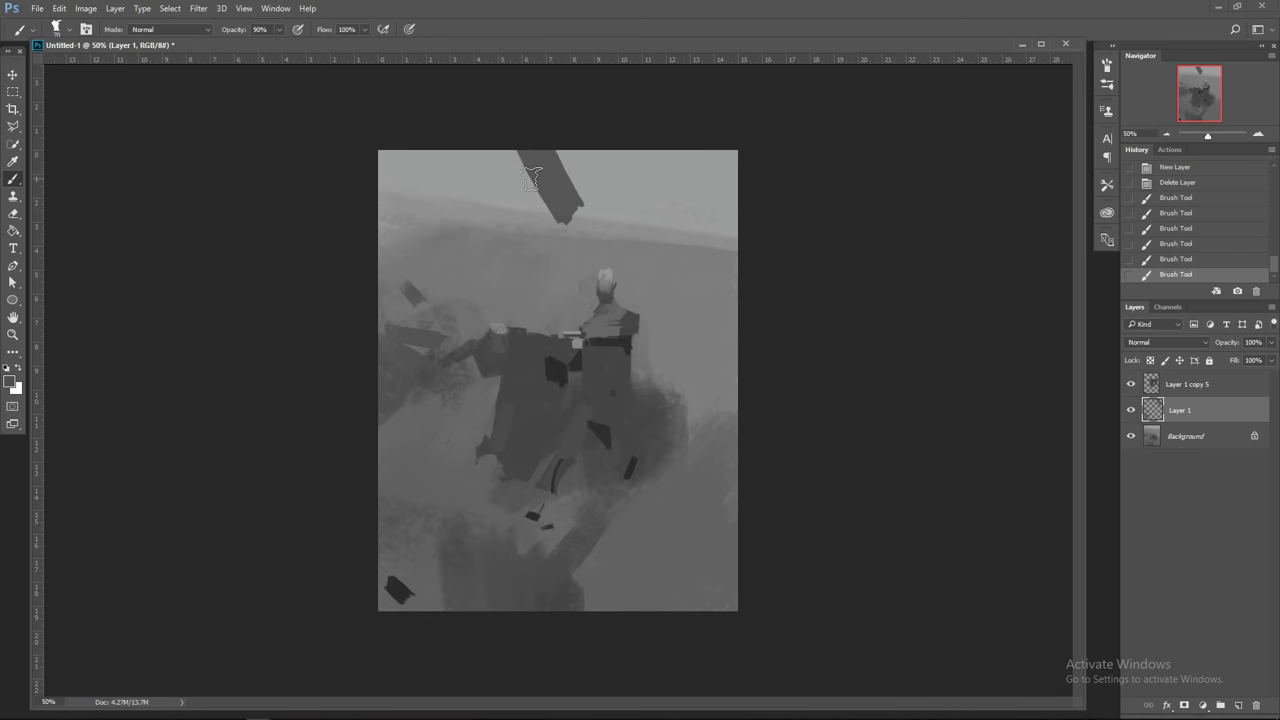
key(bracketright)
mouse_move(480, 207)
mouse_down()
mouse_move(500, 173)
mouse_move(438, 163)
mouse_up()
mouse_move(398, 211)
mouse_down()
mouse_move(395, 165)
mouse_move(372, 232)
mouse_up()
Step: Erase parts of the dark sky shapes to carve them into separate hanging fragments at the upper left
key(e)
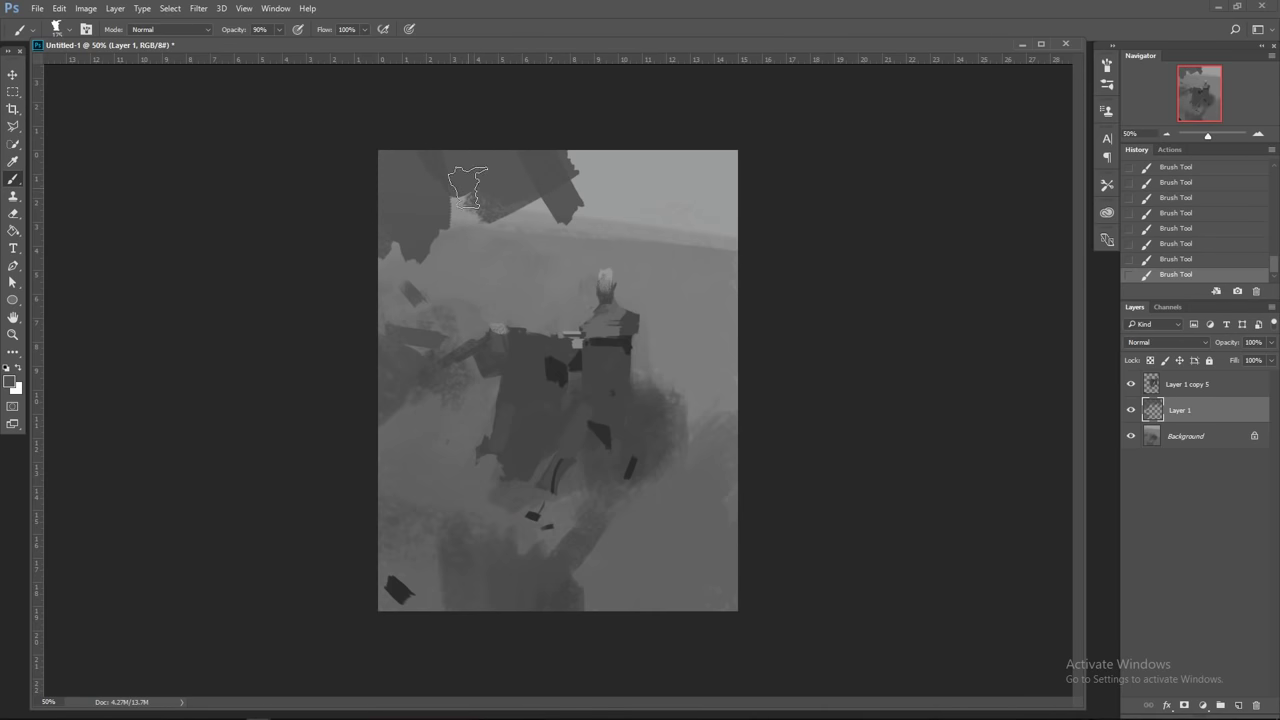
mouse_move(457, 177)
mouse_down()
mouse_move(428, 167)
mouse_move(438, 190)
mouse_move(526, 200)
mouse_move(490, 195)
mouse_up()
drag(568, 168, 556, 195)
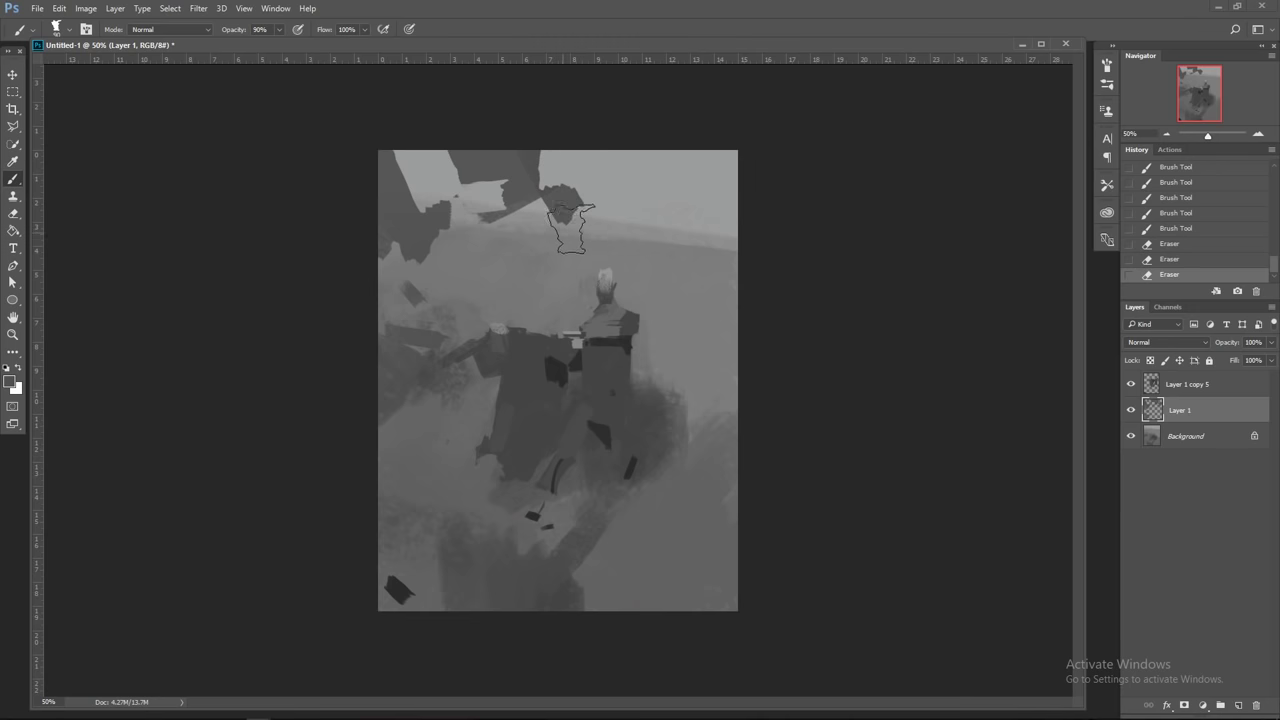
click(574, 230)
key(alt)
alt+click(677, 258)
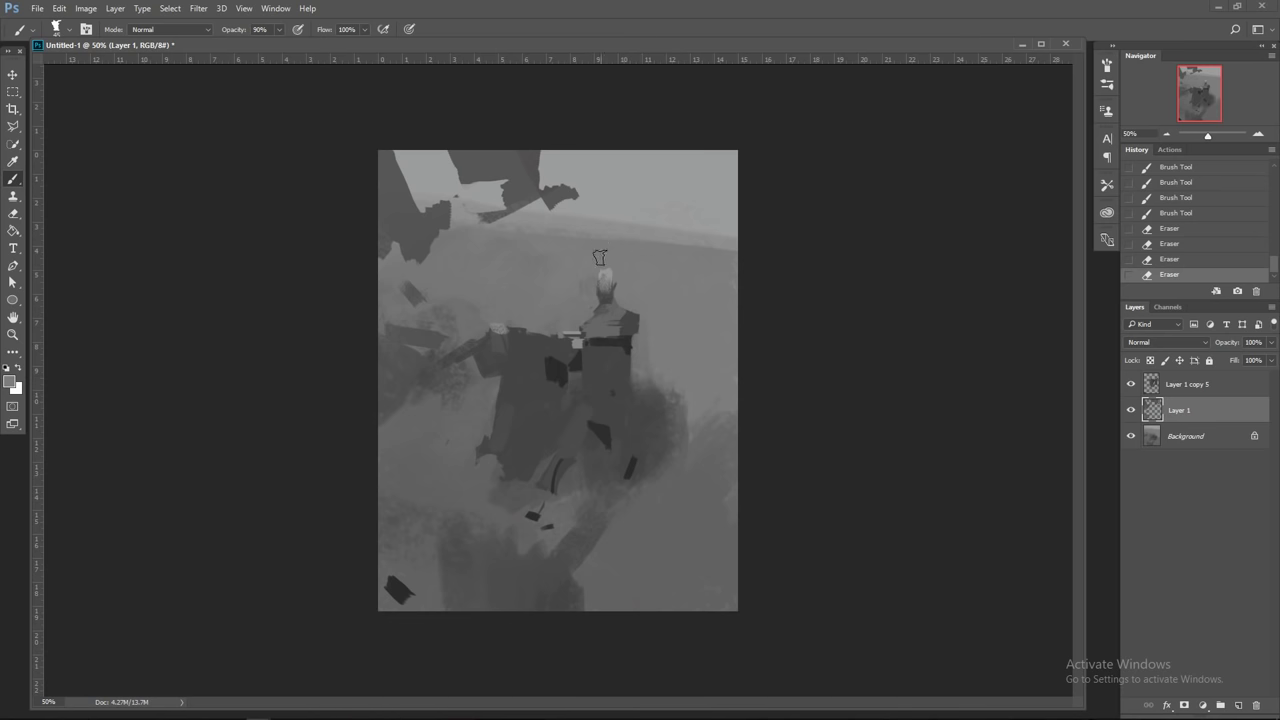
mouse_move(523, 238)
mouse_down()
mouse_move(557, 194)
mouse_move(523, 129)
mouse_move(500, 185)
mouse_up()
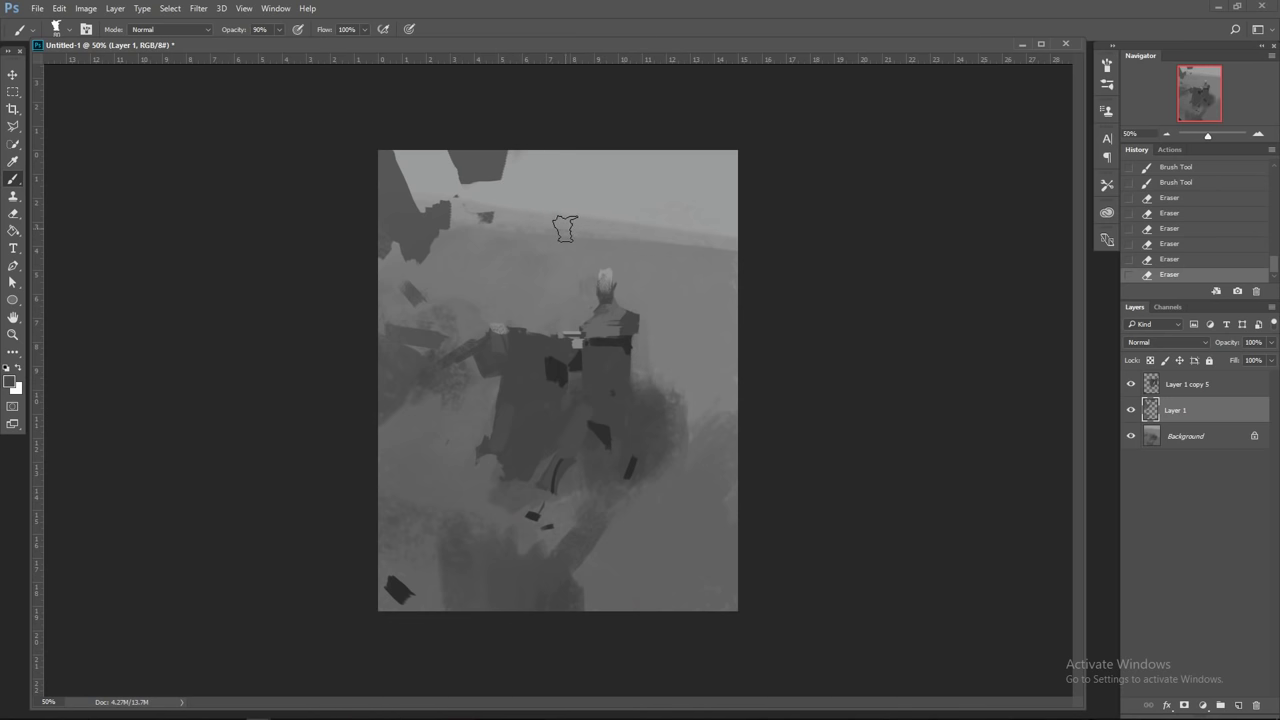
key(bracketright)
key(bracketright)
key(bracketright)
drag(518, 214, 656, 214)
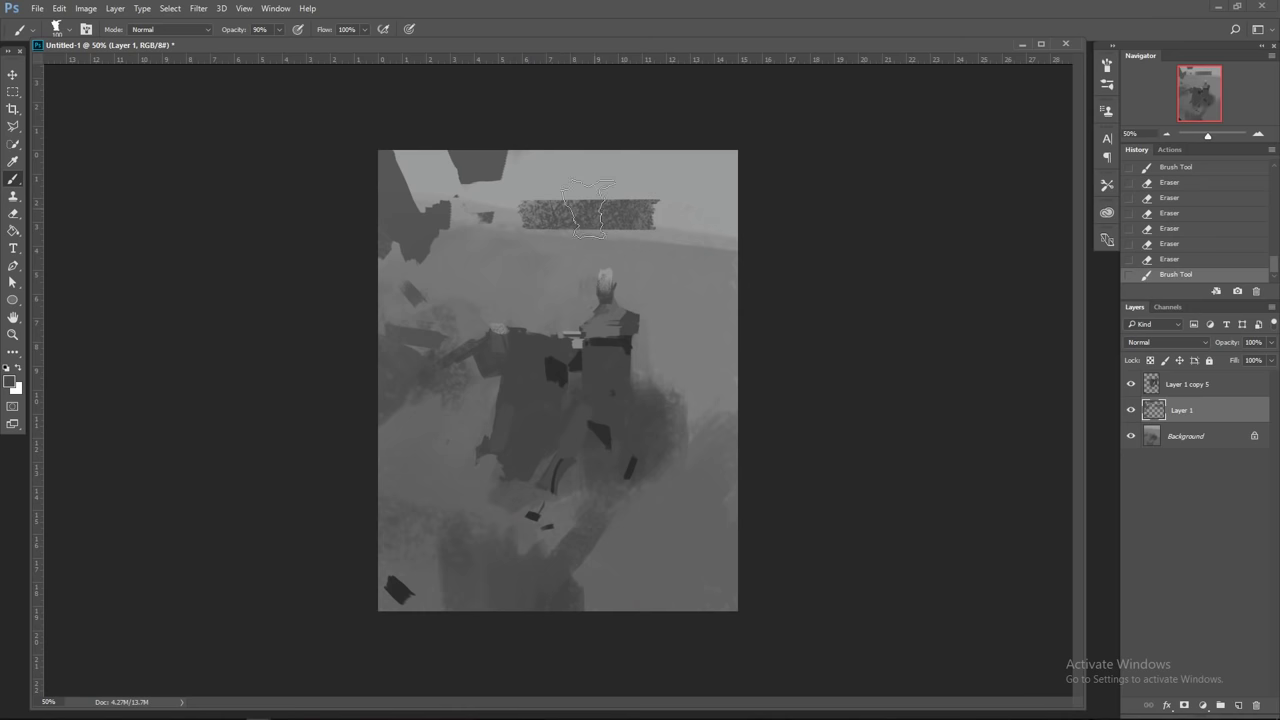
key(bracketright)
mouse_move(518, 216)
mouse_down()
mouse_move(671, 205)
mouse_move(506, 216)
mouse_move(696, 212)
mouse_move(586, 247)
mouse_move(526, 213)
mouse_move(639, 209)
mouse_move(637, 229)
mouse_move(525, 234)
mouse_up()
Step: Paint a flat mid-grey block over the horizon above the figure's head and erase its right end to a straight vertical edge
alt+click(683, 266)
key(bracketright)
key(bracketright)
key(bracketright)
key(bracketright)
key(bracketright)
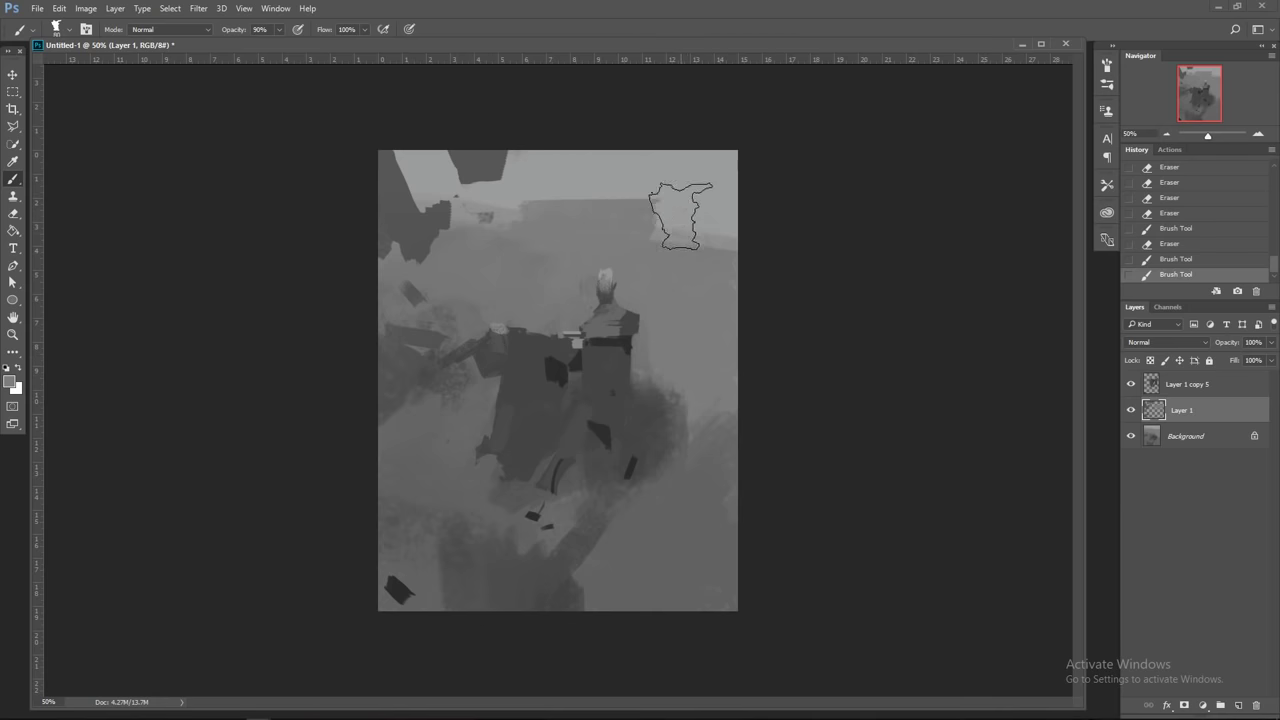
key(bracketleft)
key(bracketleft)
key(bracketleft)
key(bracketleft)
key(bracketleft)
drag(655, 186, 658, 284)
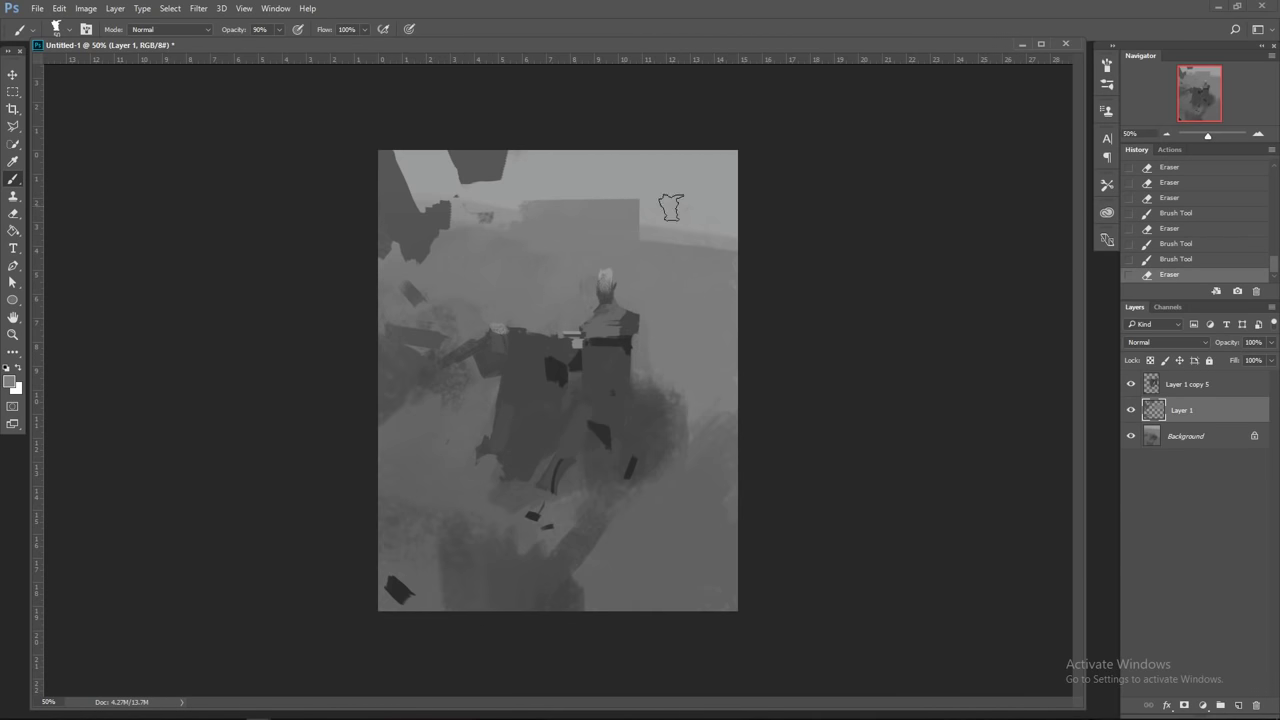
Step: Cut into the dark diagonal shape at the canvas's bottom edge with a stroke of the lighter ground tone
key(bracketleft)
key(bracketleft)
key(bracketleft)
key(bracketright)
key(bracketright)
key(bracketright)
mouse_move(560, 591)
mouse_down()
mouse_move(637, 606)
mouse_move(615, 616)
mouse_move(424, 592)
mouse_move(501, 617)
mouse_move(429, 595)
mouse_move(520, 605)
mouse_move(538, 582)
mouse_move(590, 608)
mouse_up()
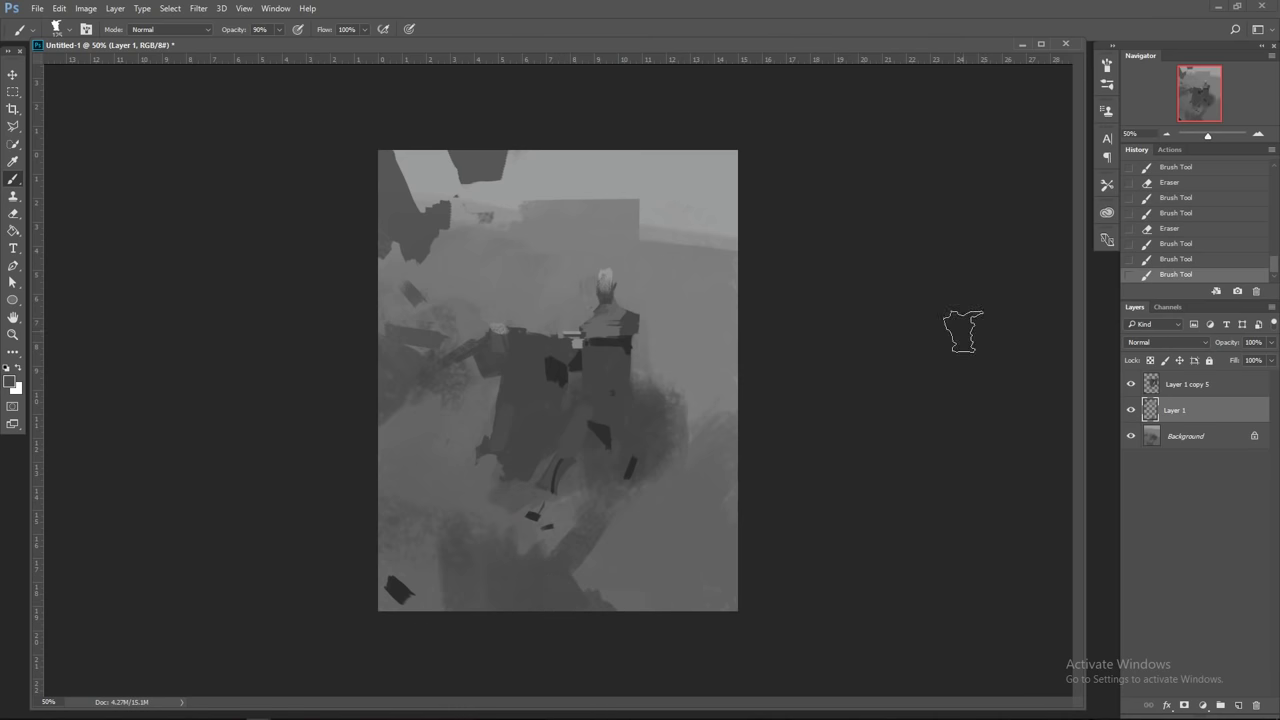
Step: Erase the dark dab in the lower-left corner of the canvas on Layer 1 copy 5
click(1185, 384)
key(e)
drag(392, 586, 403, 603)
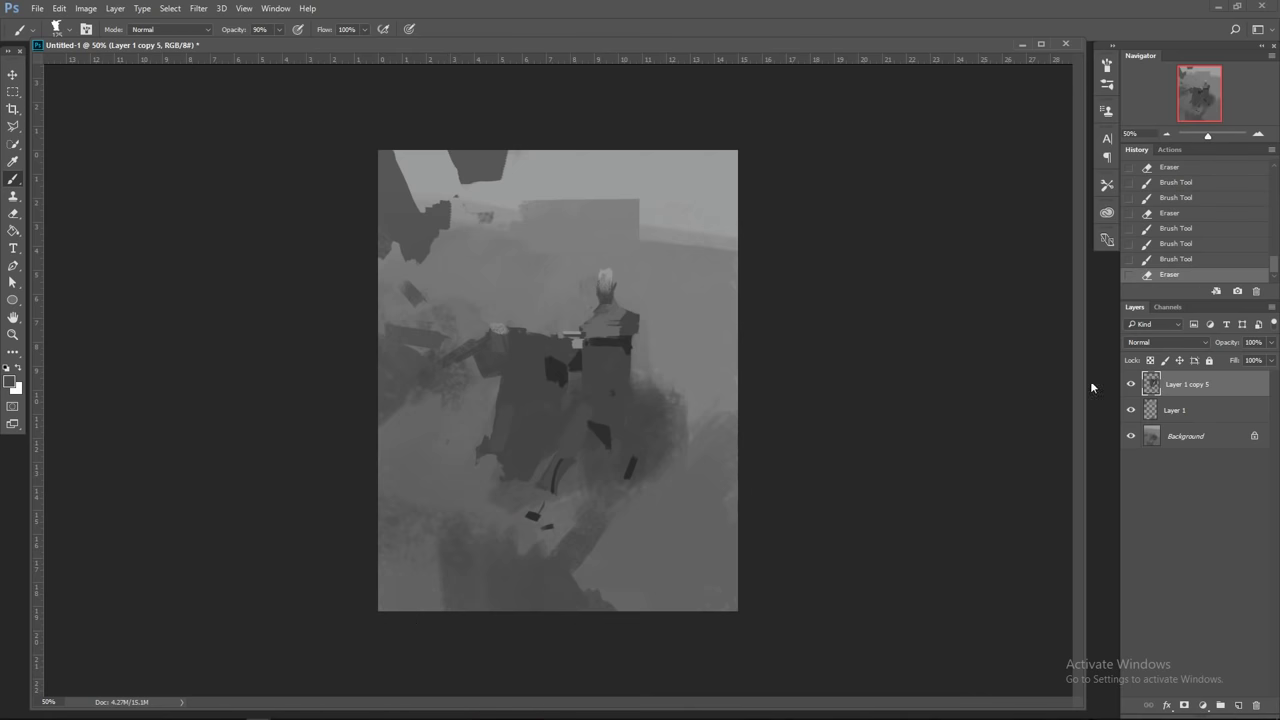
Step: Break up the dark ground shape below the figure on Layer 1 into smaller angular patches using broad grey strokes
click(1176, 410)
key(alt)
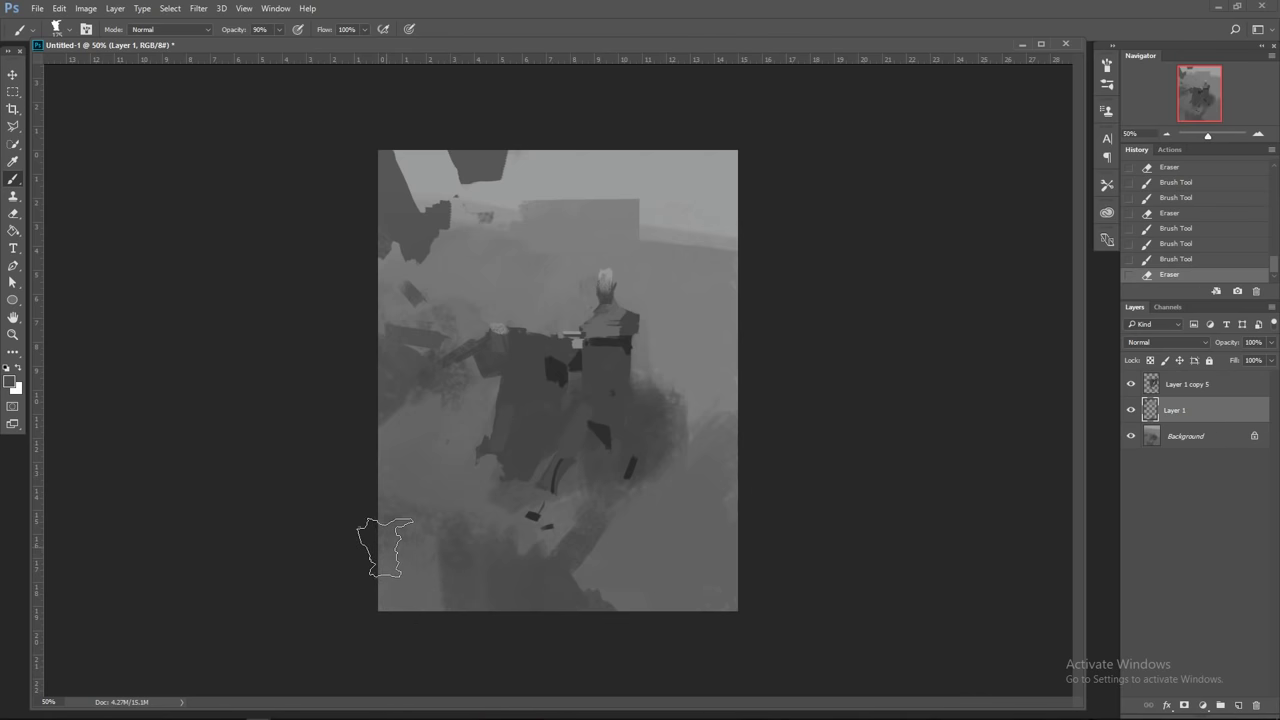
mouse_move(471, 514)
mouse_down()
mouse_move(442, 574)
mouse_move(496, 539)
mouse_move(467, 578)
mouse_move(564, 552)
mouse_move(534, 580)
mouse_up()
mouse_move(566, 588)
mouse_down()
mouse_move(604, 600)
mouse_move(574, 618)
mouse_move(596, 606)
mouse_move(562, 578)
mouse_move(649, 592)
mouse_move(609, 590)
mouse_move(640, 576)
mouse_up()
key(bracketright)
key(bracketright)
key(bracketright)
key(bracketright)
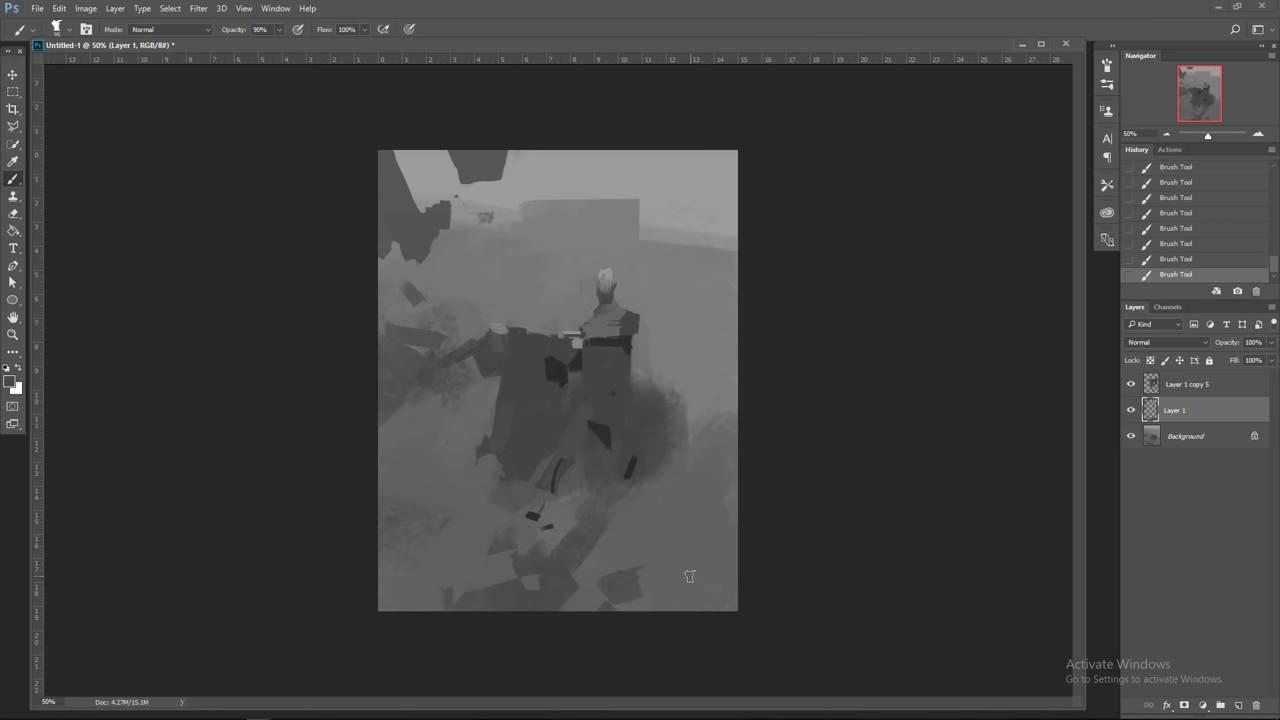
Step: Paint sampled mid-grey patches over the background to the left of the cloak's lower edge
alt+click(424, 443)
key(bracketright)
key(bracketright)
key(bracketright)
key(bracketright)
key(bracketright)
key(bracketleft)
key(bracketleft)
key(bracketleft)
key(bracketleft)
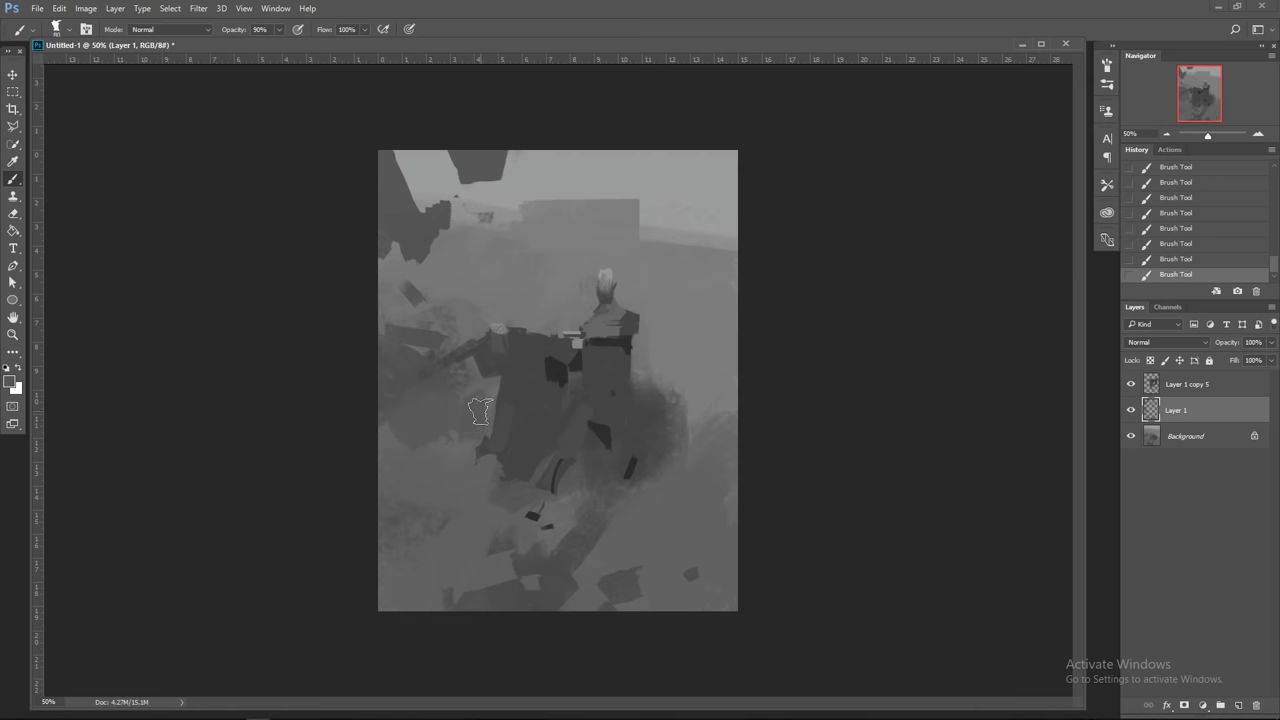
Step: Paint a lighter wedge behind the cloak's edge below the sleeve and trim it with darker sampled background strokes
key(bracketright)
key(bracketright)
key(bracketright)
alt+click(530, 274)
drag(491, 377, 484, 398)
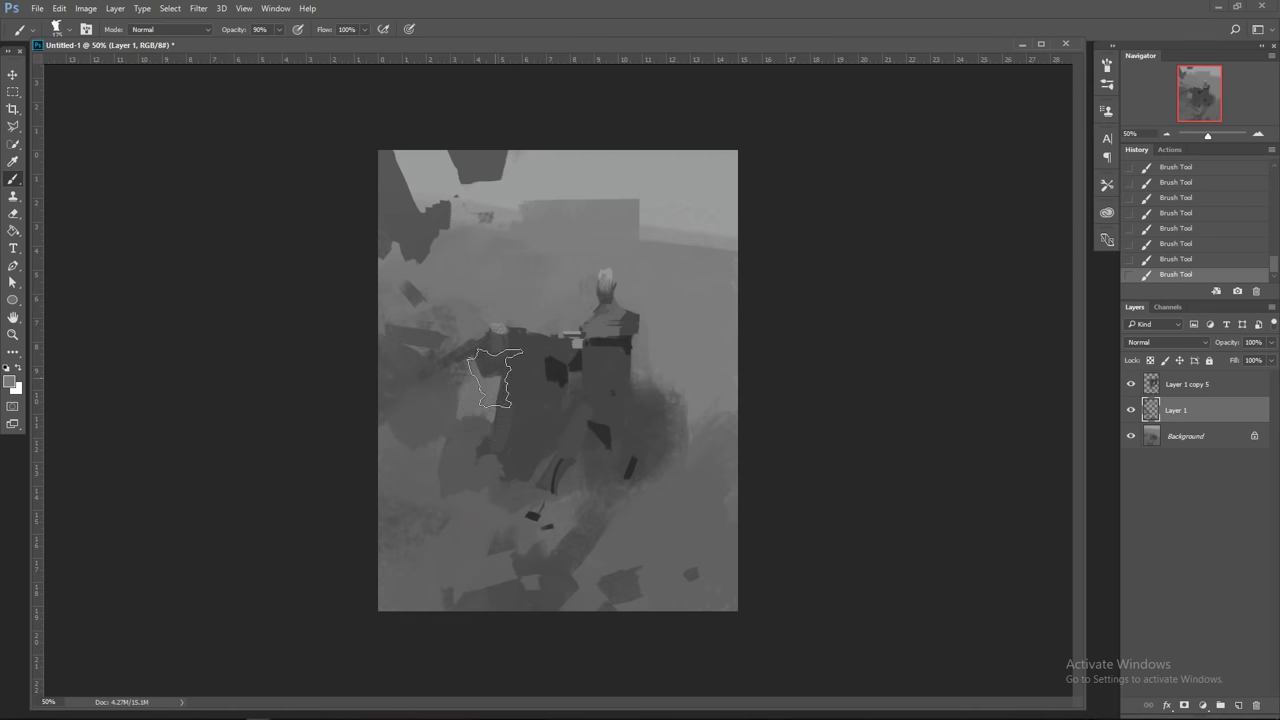
key(bracketleft)
key(bracketleft)
key(bracketleft)
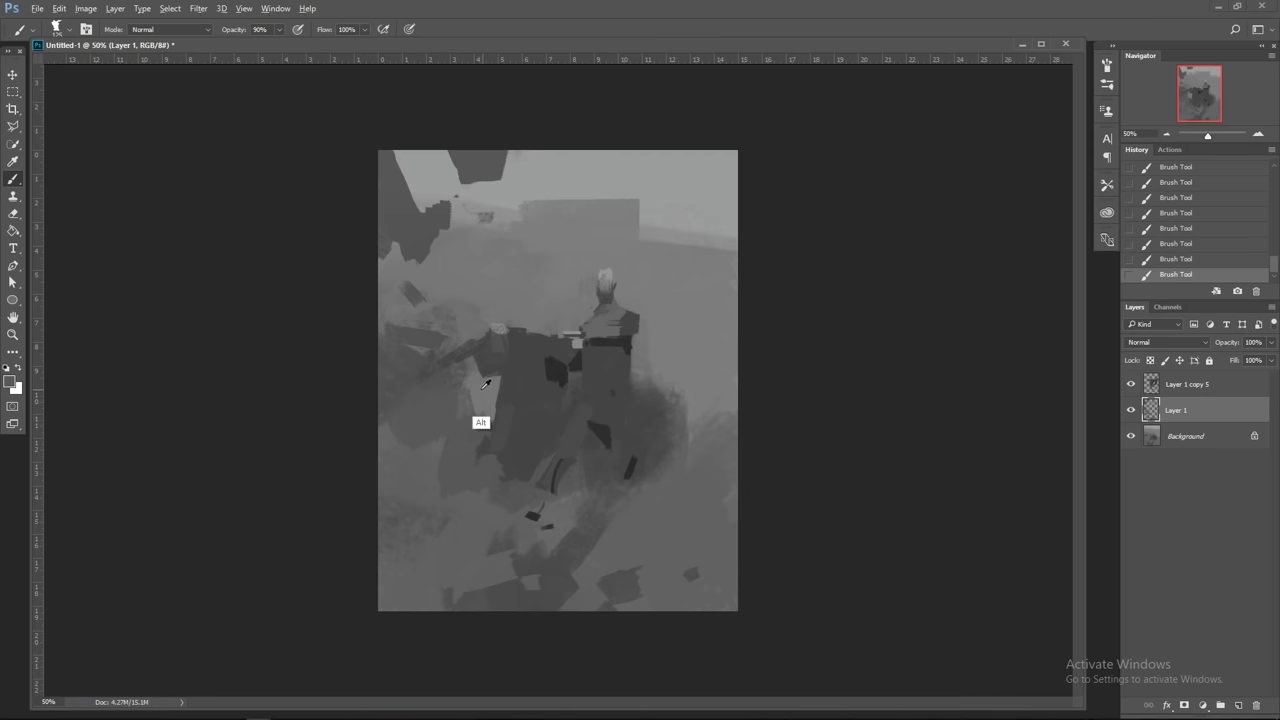
drag(459, 387, 471, 418)
alt+click(407, 420)
drag(379, 425, 404, 458)
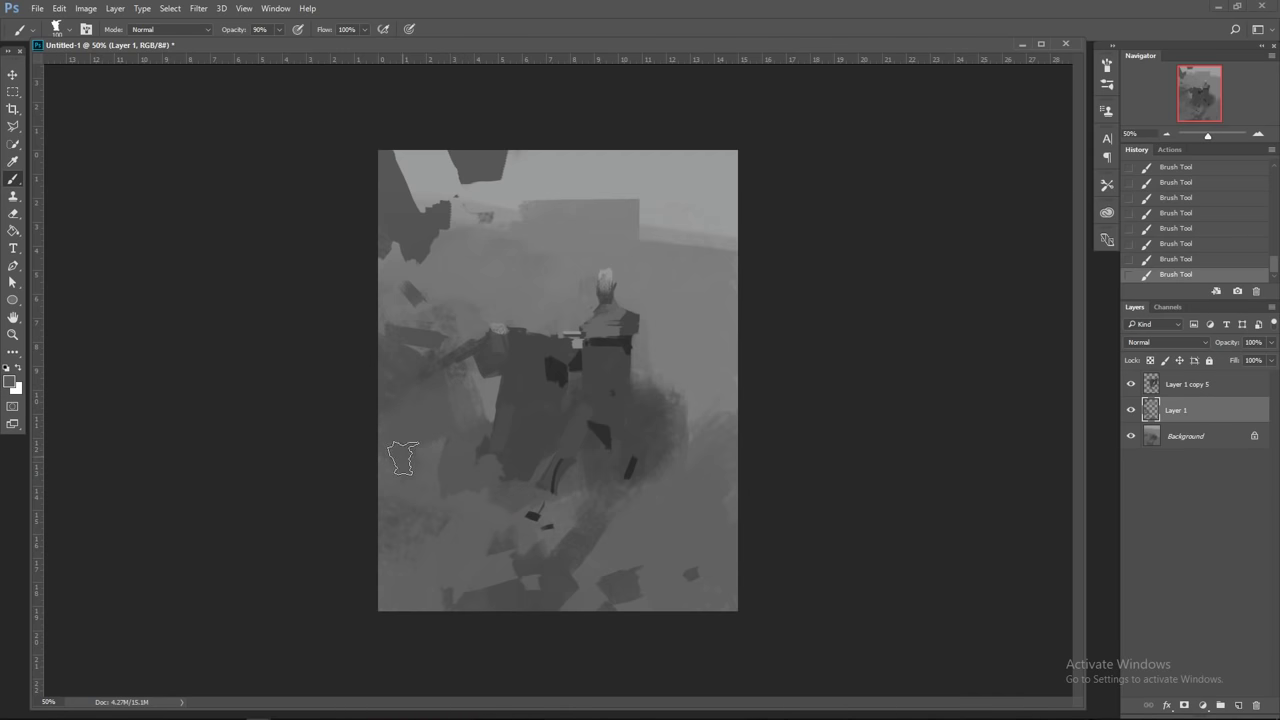
Step: Paint a cluster of near-black angular accents left of the cloak and set the brush opacity to 100%
key(bracketleft)
key(bracketleft)
key(bracketleft)
key(bracketleft)
alt+click(551, 371)
key(bracketleft)
key(bracketleft)
drag(411, 380, 418, 355)
mouse_move(411, 400)
mouse_down()
mouse_move(436, 420)
mouse_move(410, 403)
mouse_move(396, 440)
mouse_up()
mouse_move(430, 388)
mouse_down()
mouse_move(399, 404)
mouse_move(437, 386)
mouse_move(440, 424)
mouse_up()
key(0)
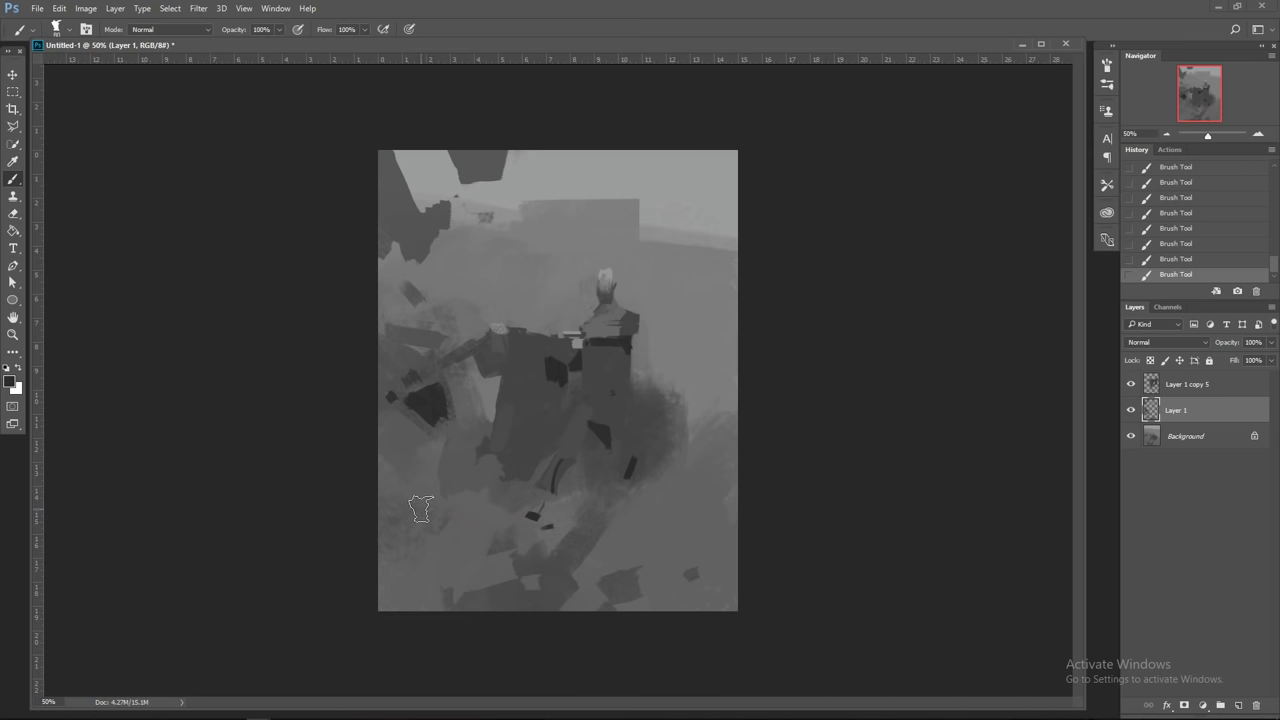
Step: Duplicate Layer 1 copy 5 and hide the original layer
key(alt)
click(1175, 388)
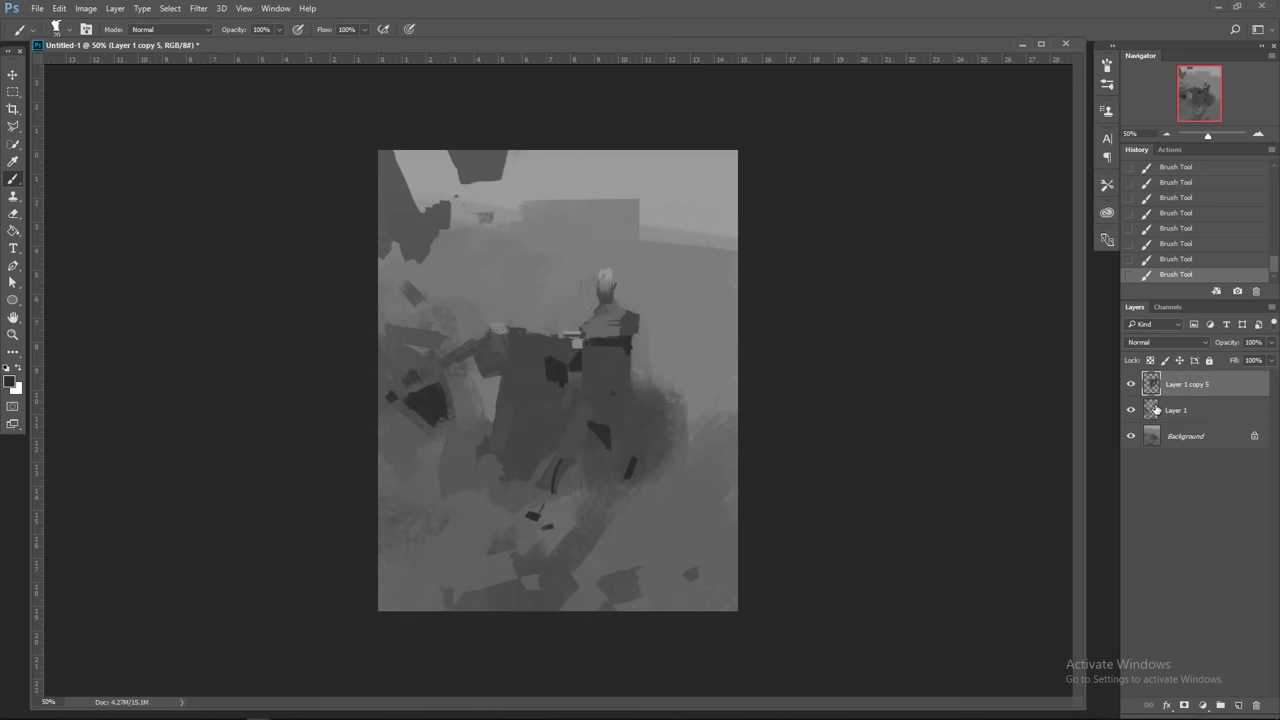
alt+click(500, 343)
key(])
alt+click(505, 325)
right_click(1237, 393)
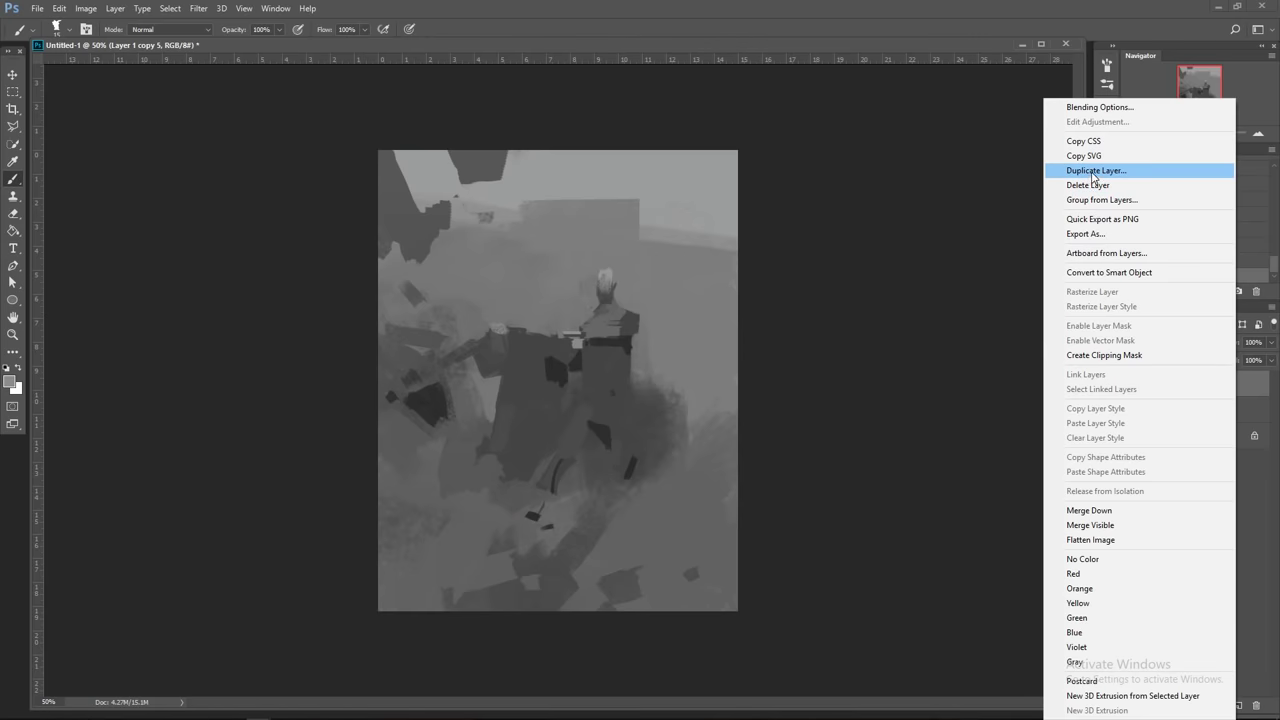
click(1094, 172)
key(Return)
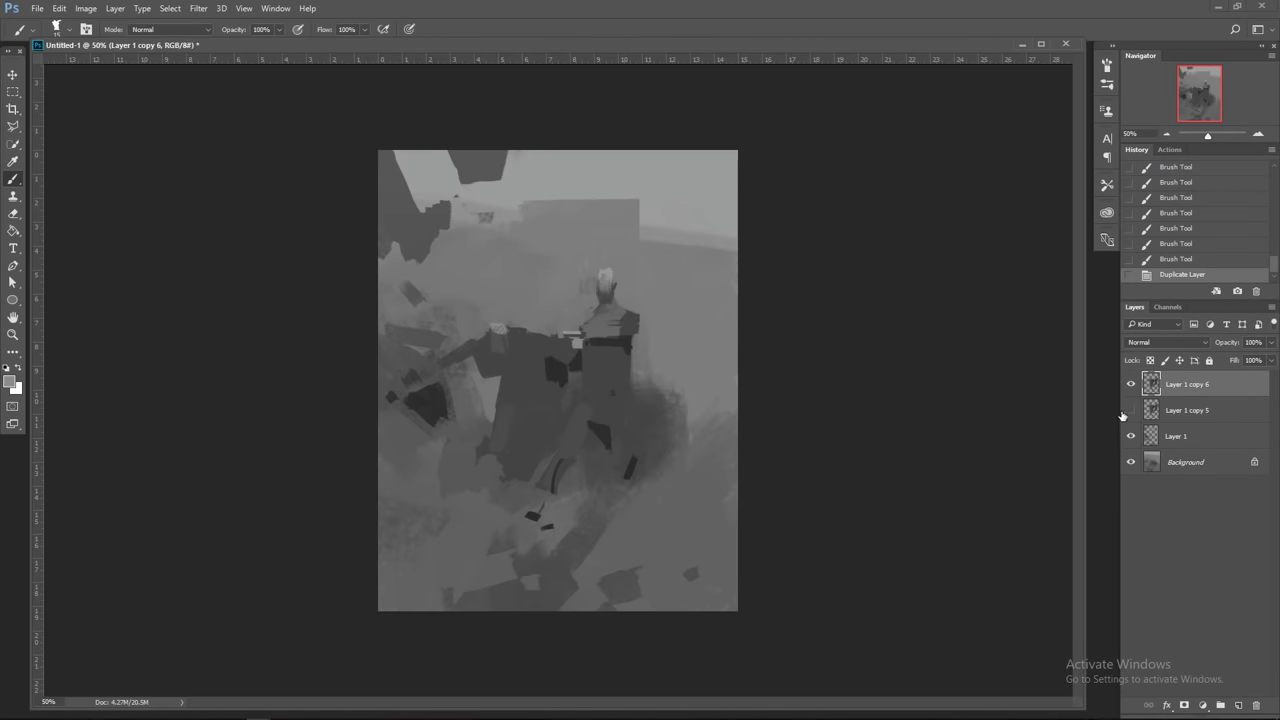
Step: Block in a pale hand at the end of the sleeve, closer to the body, on Layer 1 copy 6
alt+click(501, 327)
key([)
shift+click(519, 344)
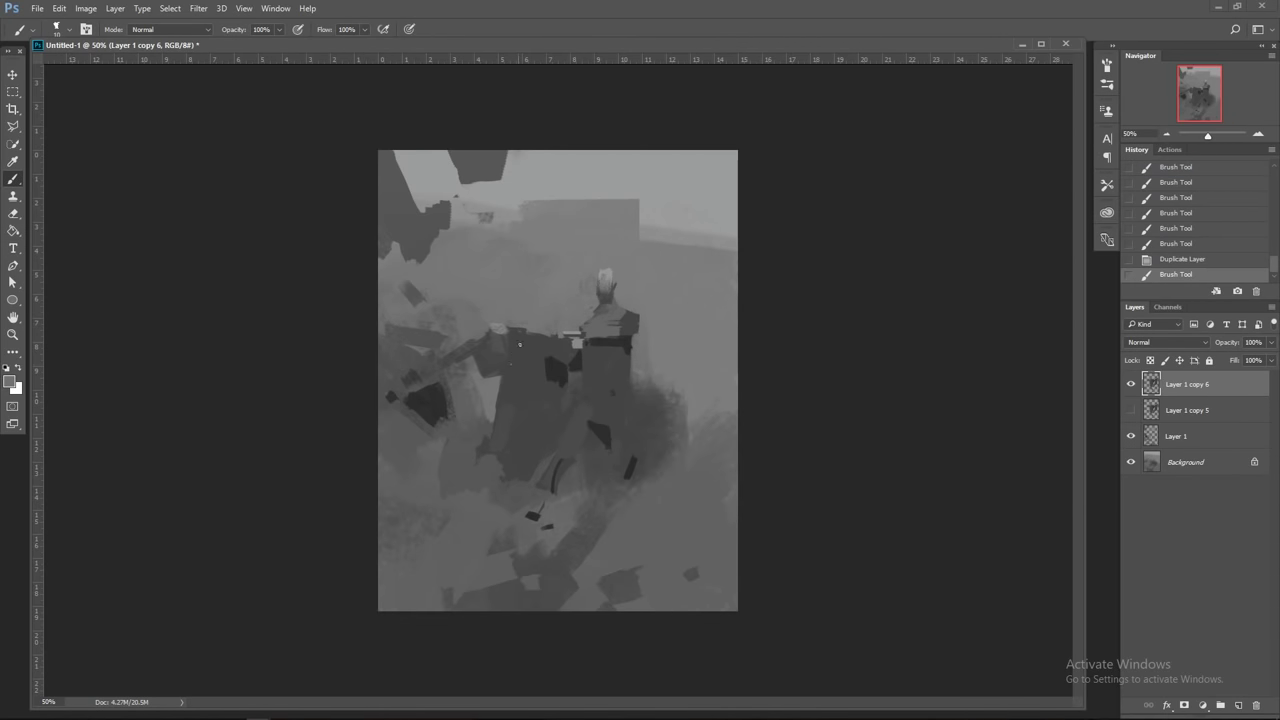
alt+click(507, 321)
drag(510, 323, 530, 322)
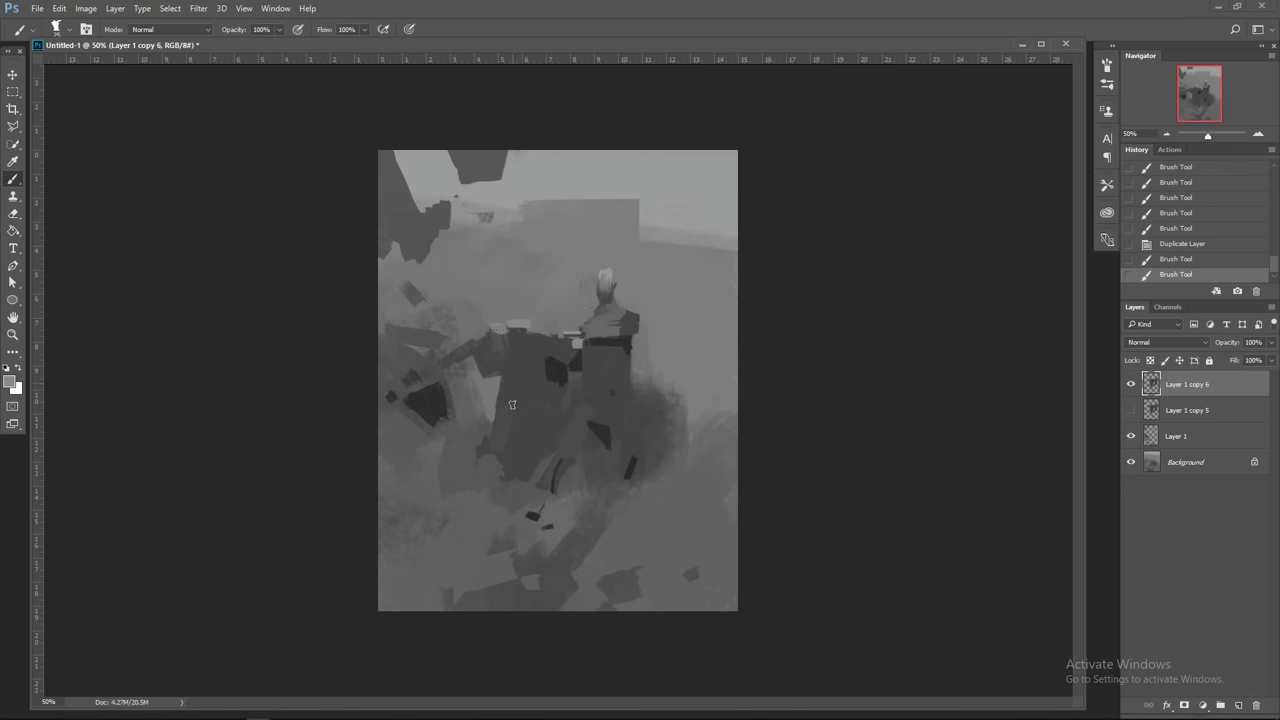
key(alt)
drag(510, 327, 509, 334)
drag(522, 324, 520, 333)
alt+click(545, 174)
key(bracketright)
mouse_move(529, 322)
mouse_down()
mouse_move(502, 325)
mouse_move(484, 348)
mouse_move(525, 346)
mouse_move(528, 334)
mouse_up()
Step: Refine the hand with a grey block beneath it and cover the stray highlight beside it with sampled tones
alt+click(512, 344)
alt+click(494, 317)
alt+click(518, 344)
key(bracketright)
key(bracketleft)
alt+click(587, 340)
key(bracketright)
key(bracketright)
alt+click(528, 321)
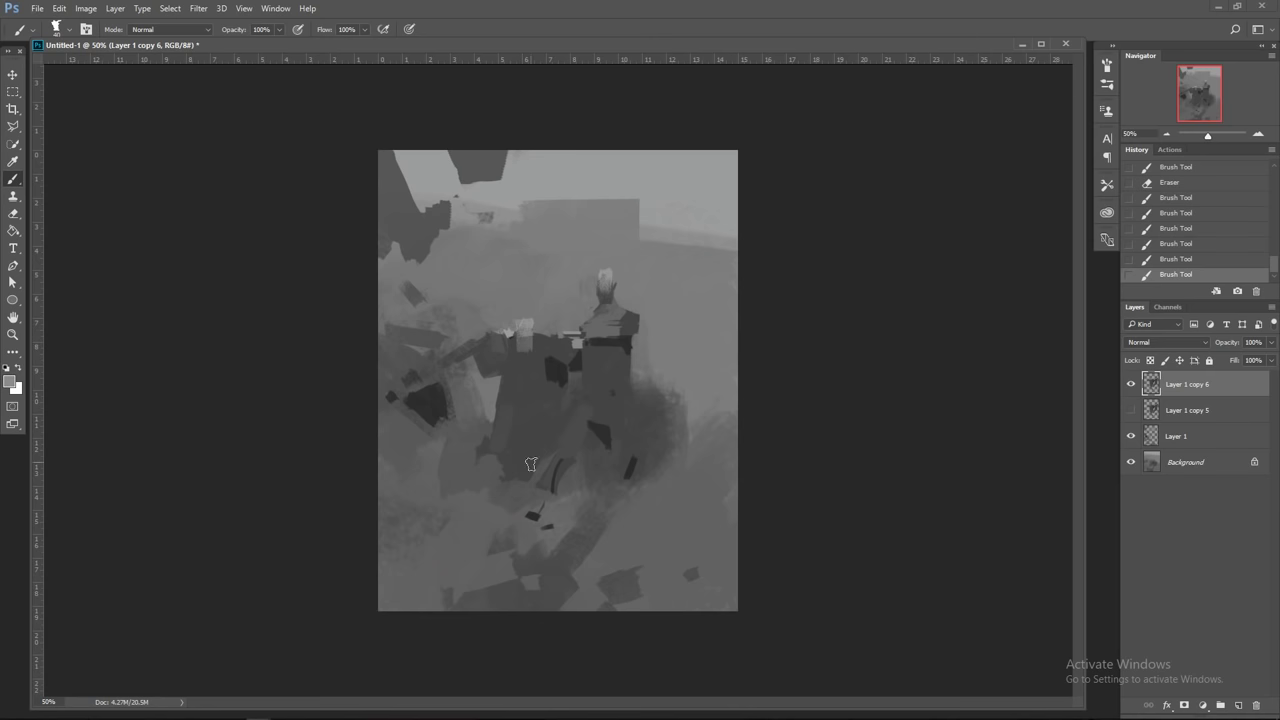
click(508, 338)
Step: Extend the cloak's hem into a pointed tip sweeping down to the left using the sampled cloak tone
alt+click(553, 390)
alt+click(523, 461)
key(])
drag(500, 463, 468, 504)
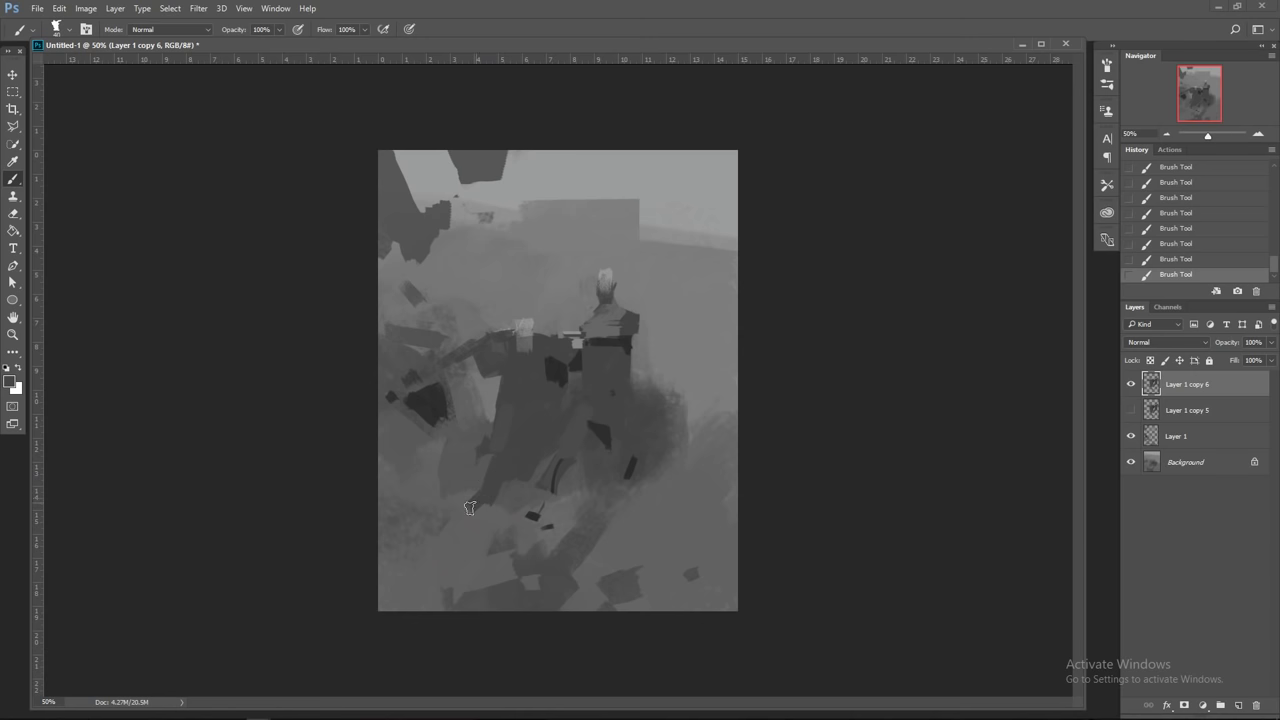
mouse_move(480, 480)
mouse_down()
mouse_move(488, 462)
mouse_move(463, 508)
mouse_move(490, 478)
mouse_move(470, 520)
mouse_up()
click(479, 510)
Step: Paint over the dark patch behind the figure's right side on Layer 1 with sampled mid-grey strokes
click(1199, 438)
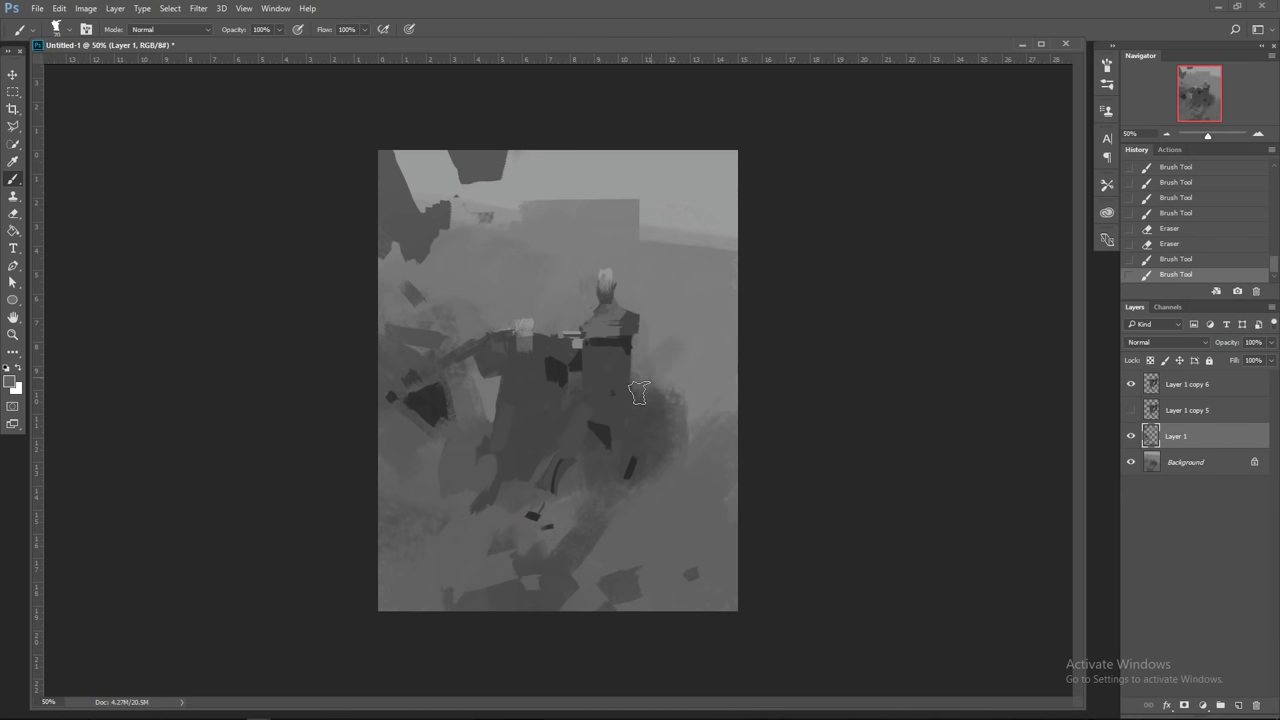
mouse_move(634, 389)
mouse_down()
mouse_move(748, 373)
mouse_move(698, 473)
mouse_move(586, 507)
mouse_up()
key(bracketright)
key(bracketright)
key(bracketright)
key(bracketright)
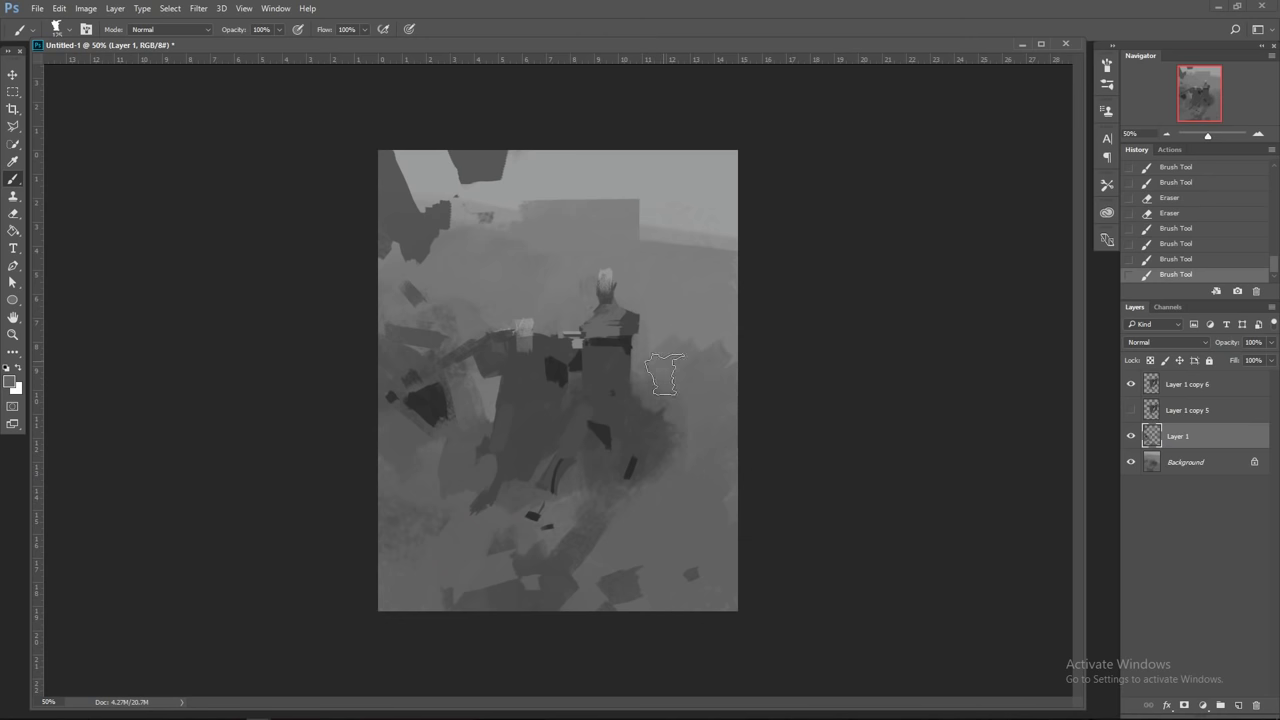
drag(665, 375, 647, 480)
drag(640, 422, 614, 520)
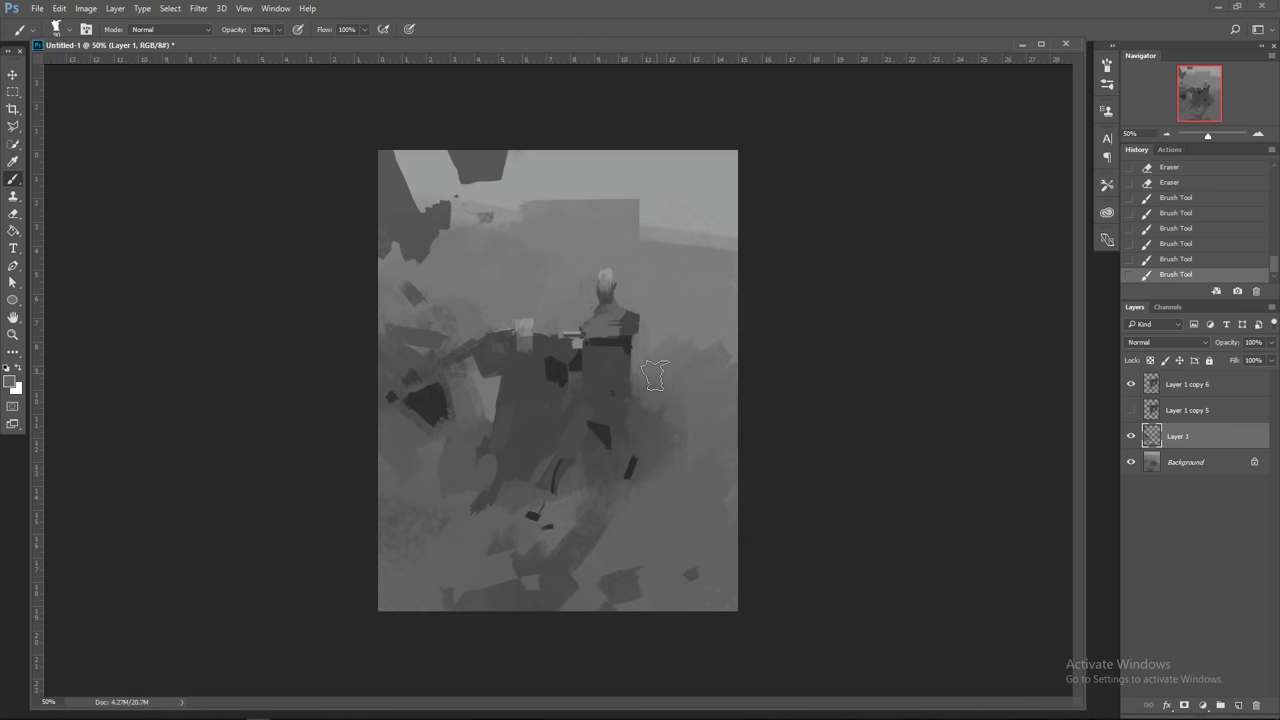
Step: Blend the background to the right of and below the figure with large soft grey strokes
drag(651, 423, 677, 445)
drag(681, 399, 686, 485)
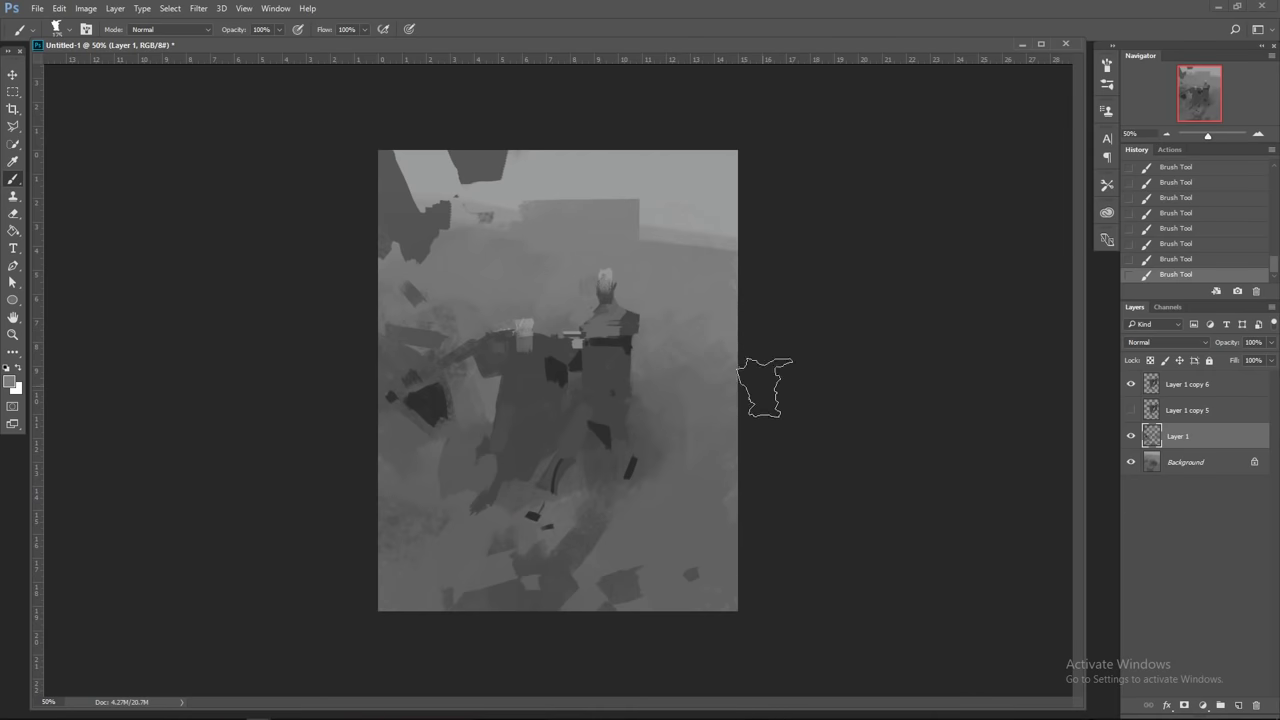
key(alt)
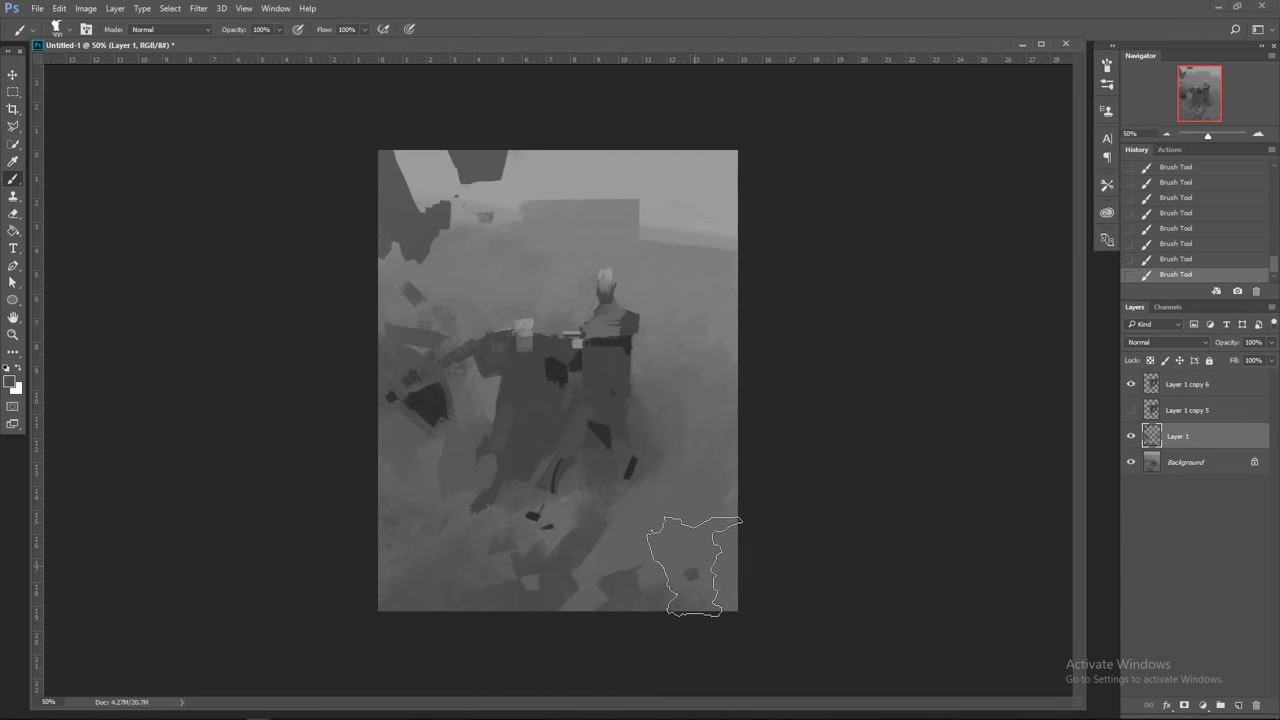
key(alt)
Step: Add a small dark accent beneath the hand on Layer 1 copy 6 with a reduced brush and sampled cloak tone
alt+click(517, 443)
key([)
key([)
key([)
key([)
key([)
key([)
key([)
key([)
key([)
key([)
key([)
key([)
key([)
key([)
key([)
key(bracketright)
click(1205, 384)
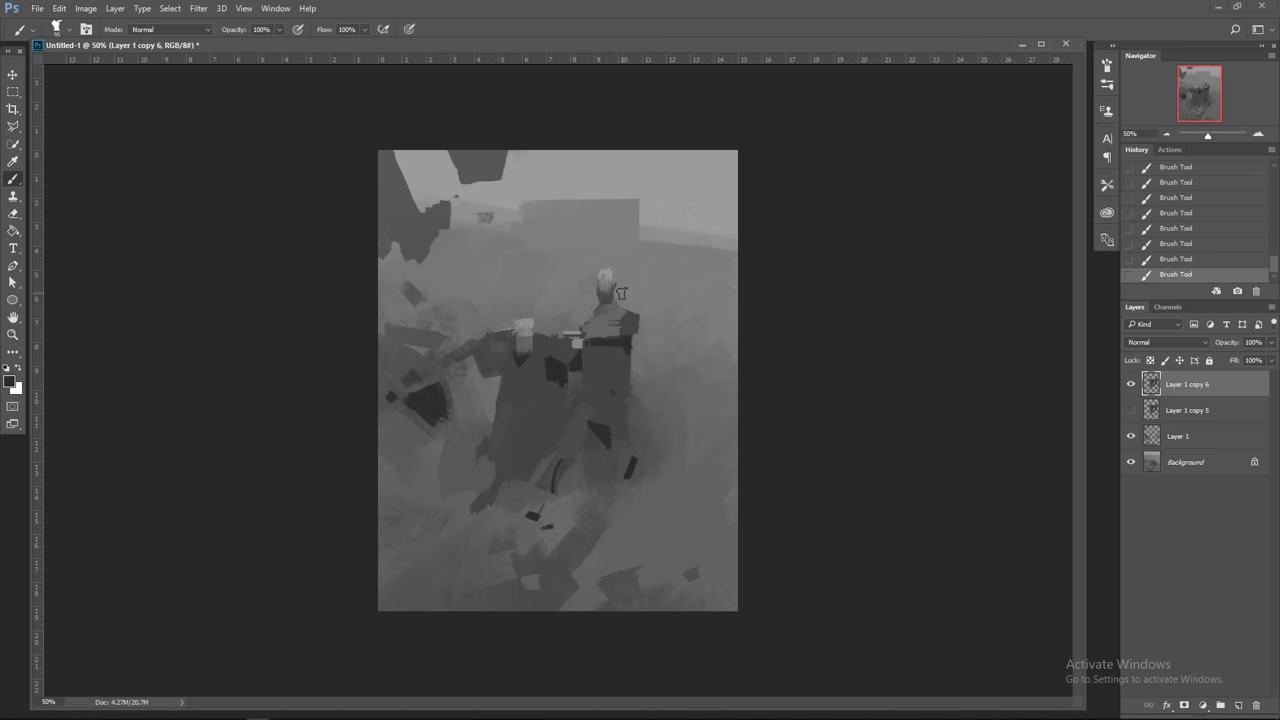
Step: Cover the dark band at the figure's waist with sampled torso greys using an enlarged brush, extending the torso's lower edge downward
alt+click(578, 343)
key(])
key(])
key(])
key(])
key(])
key(])
key(])
key(])
alt+click(612, 330)
click(591, 337)
shift+click(621, 337)
alt+click(630, 329)
drag(588, 348, 614, 350)
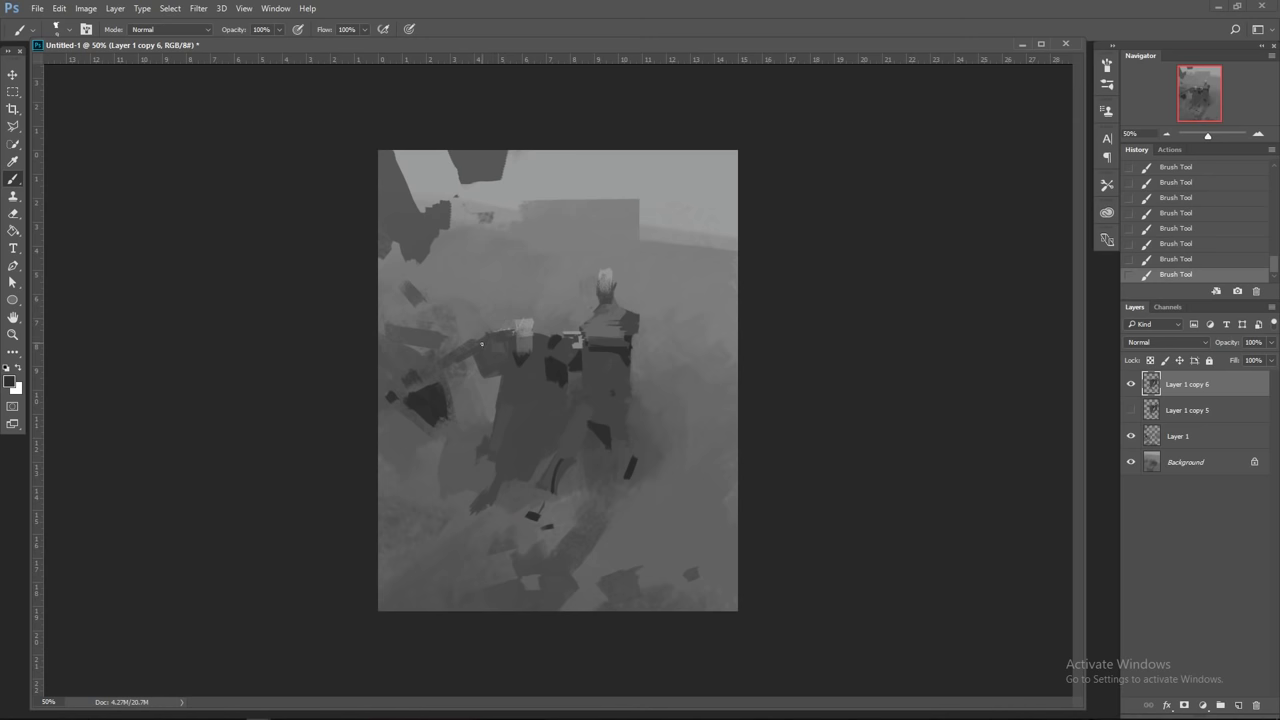
Step: Trim the cloak's pointed lower tip with sampled background grey and touch up the small dark fragments beside it
key(bracketleft)
key(bracketleft)
alt+click(474, 542)
key(])
drag(470, 507, 463, 519)
click(539, 516)
click(533, 540)
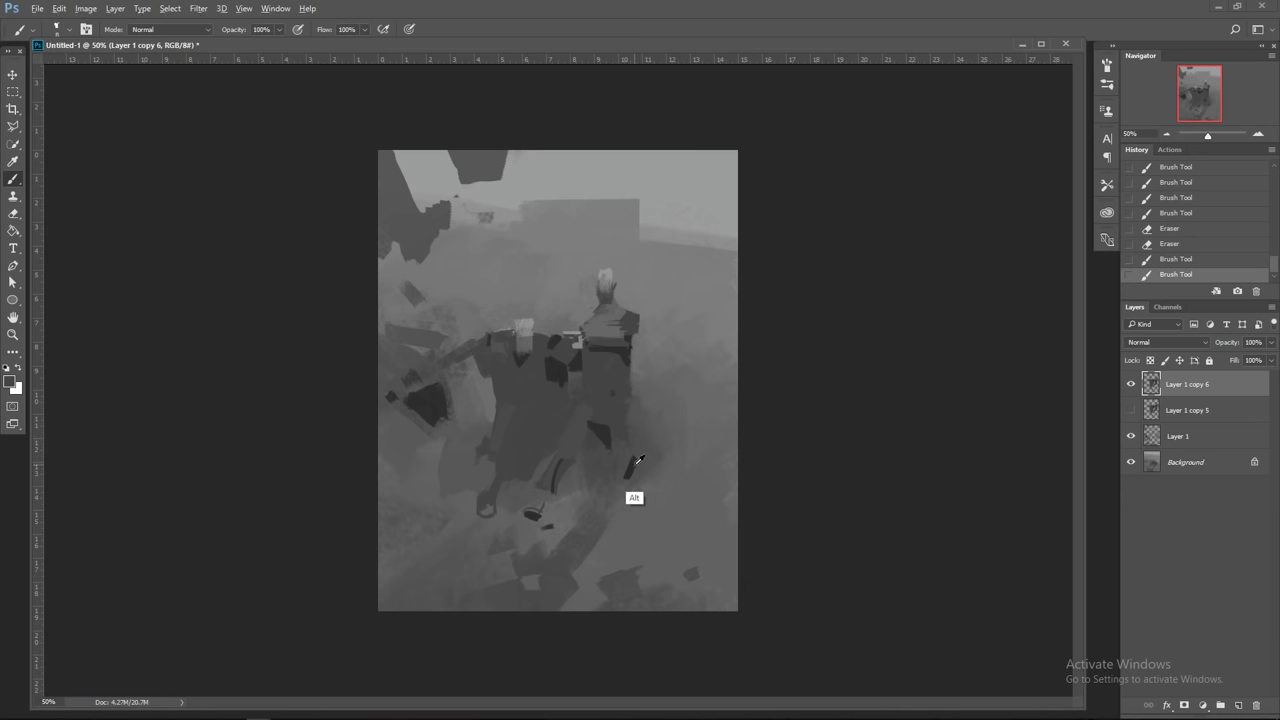
Step: Add a small dark vertical accent beside the figure's right leg and erase the slanted dark accent just below it
key(bracketleft)
click(634, 440)
click(634, 447)
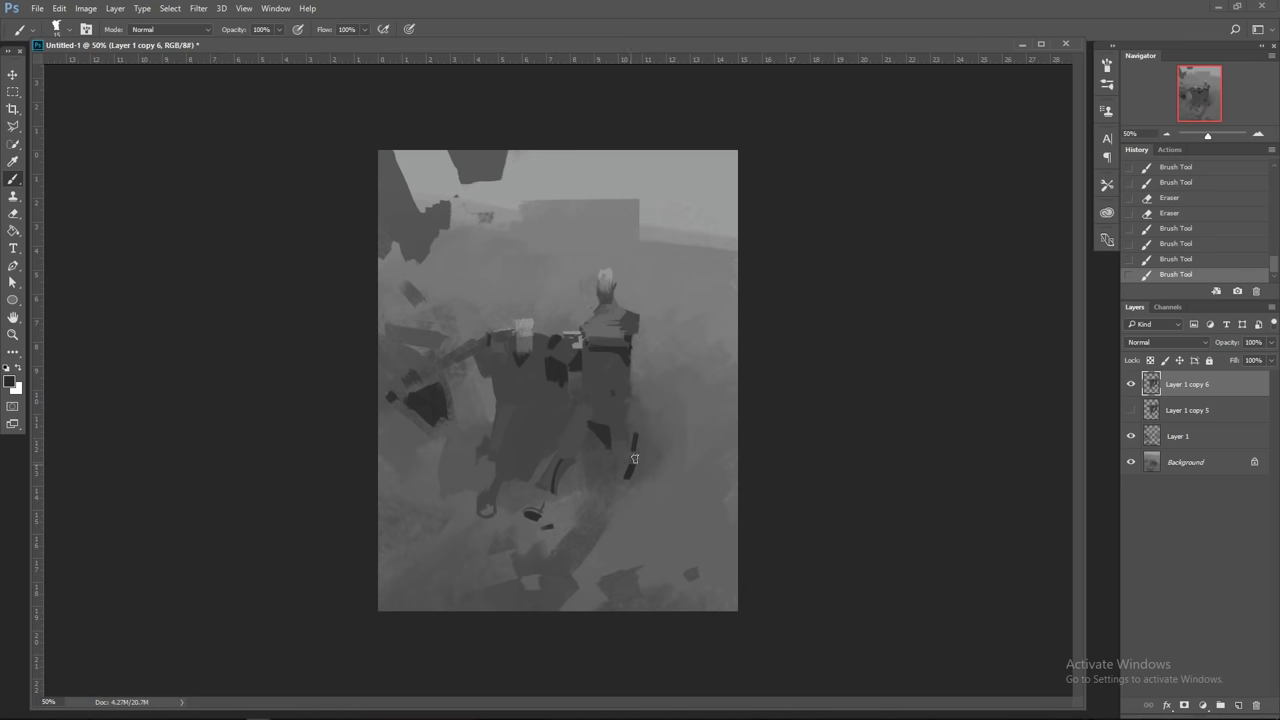
drag(634, 459, 628, 480)
click(628, 479)
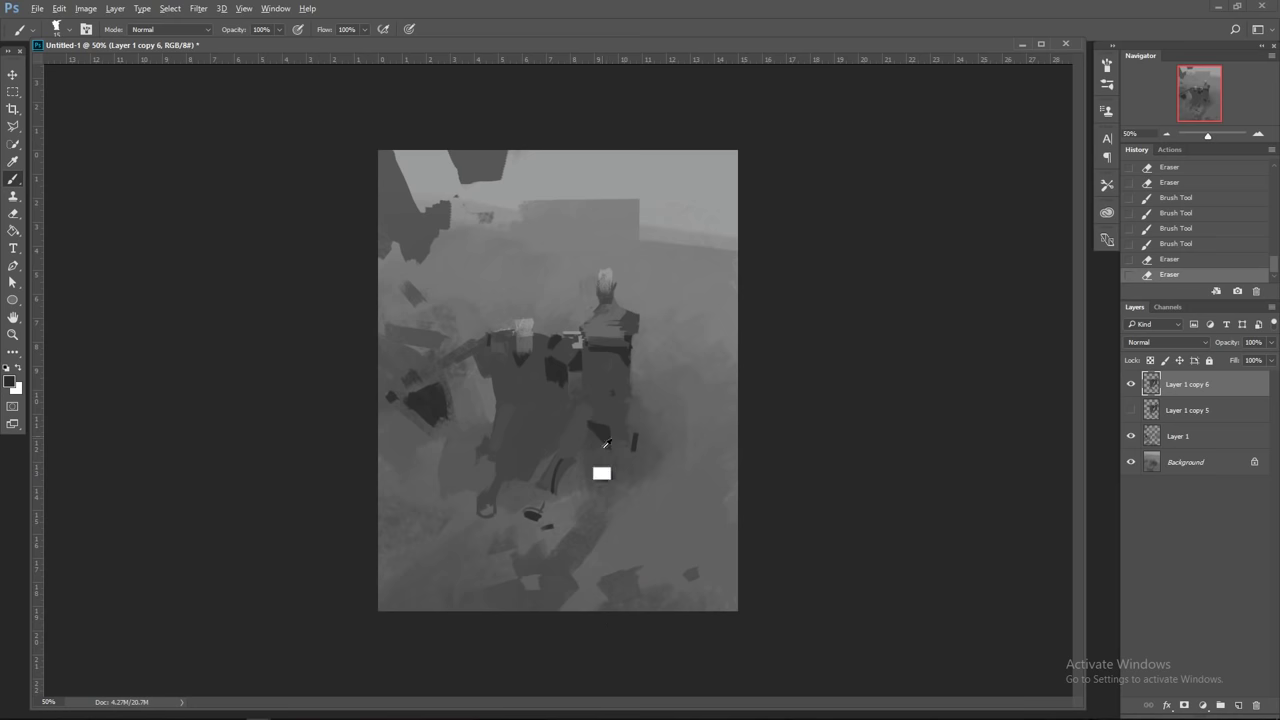
Step: Break up the dark trailing shape below the figure with sampled grey strokes from an enlarged brush
alt+click(597, 470)
key(])
key(])
key(])
alt+click(567, 543)
key(])
mouse_move(565, 541)
mouse_down()
mouse_move(563, 569)
mouse_move(554, 551)
mouse_up()
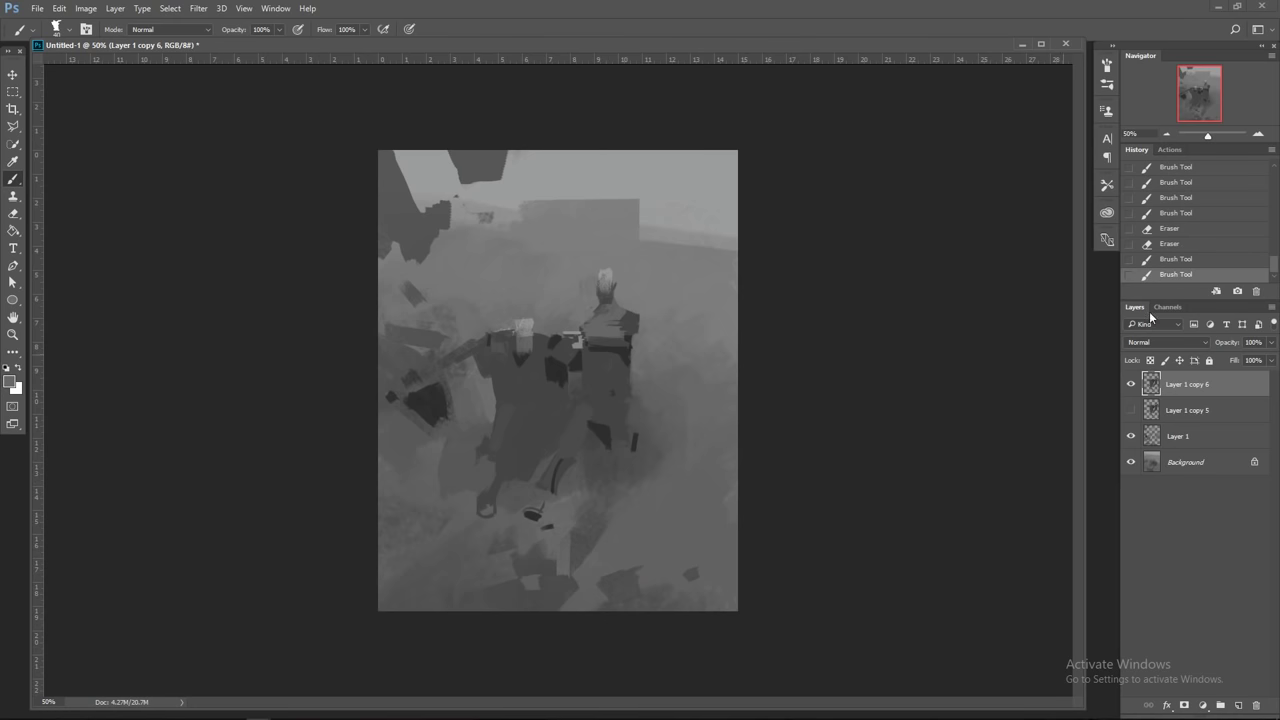
Step: Undo the last brush stroke and erase the pale vertical strip below the figures on Layer 1 copy 6
click(1184, 259)
click(1215, 437)
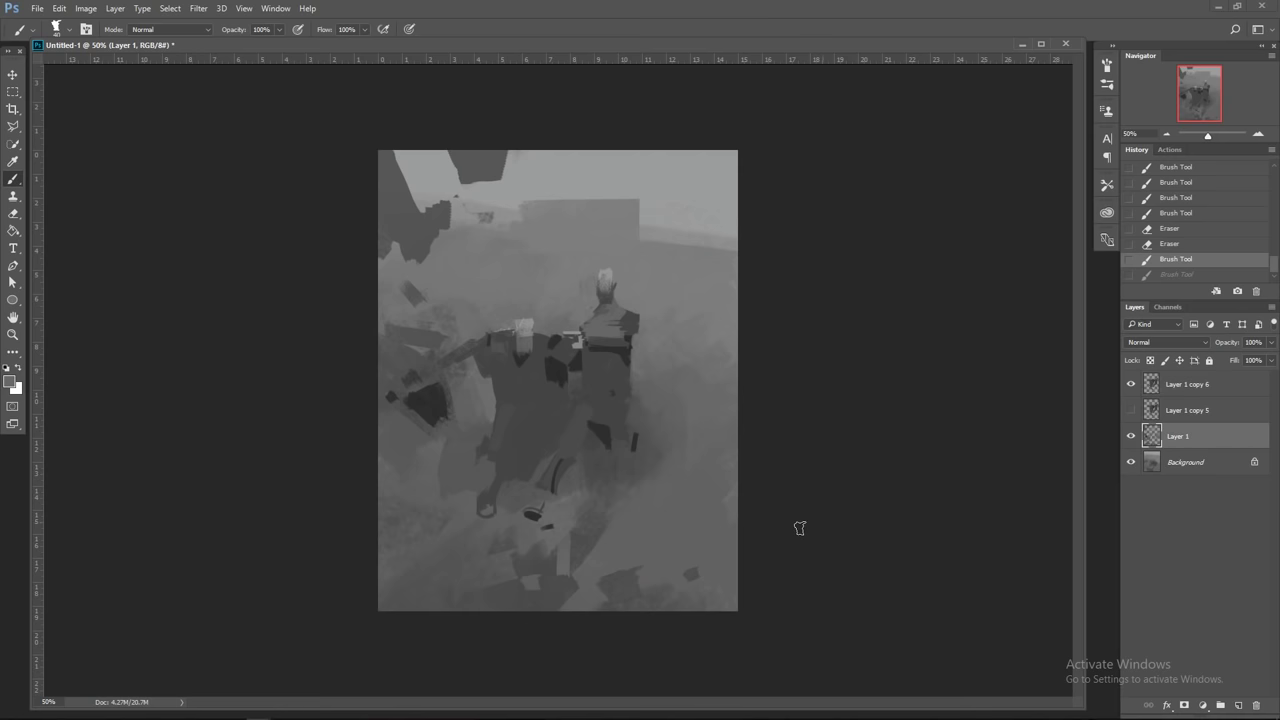
click(1190, 386)
drag(563, 533, 561, 589)
Step: Cover the dark diagonal streak below the figures with lighter ground gray on Layer 1
click(1145, 436)
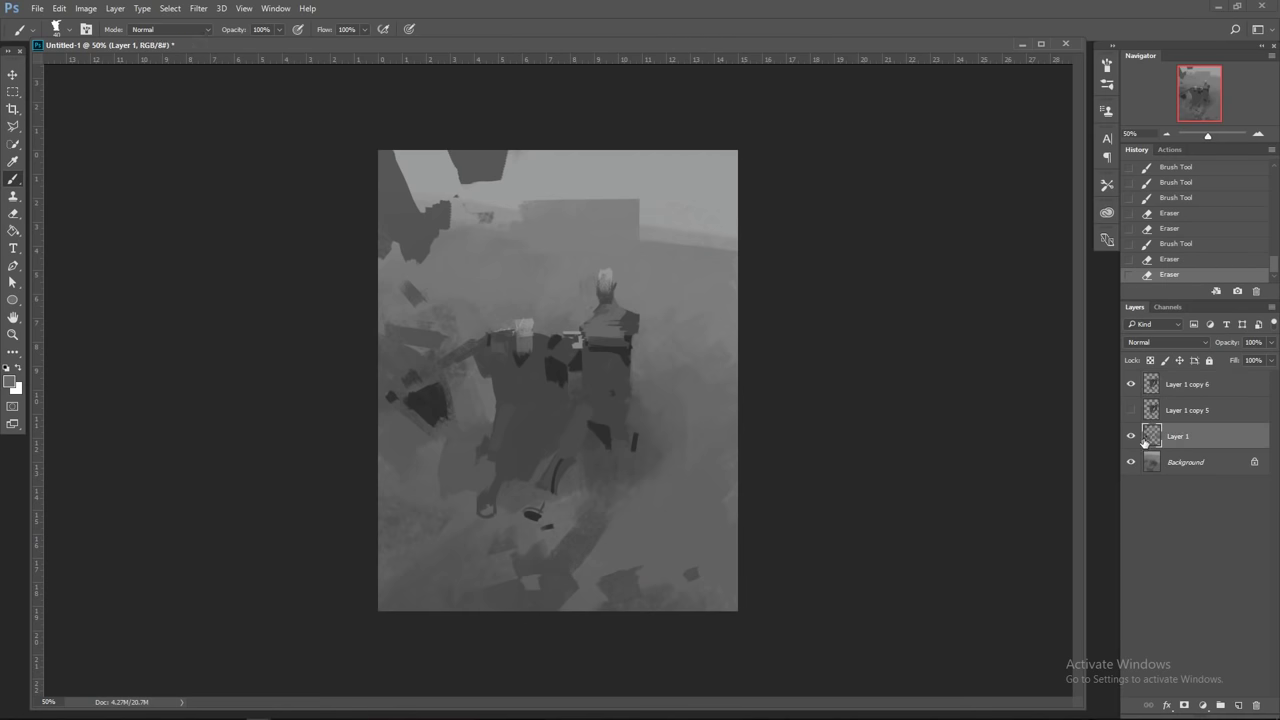
mouse_move(598, 495)
mouse_down()
mouse_move(546, 556)
mouse_move(552, 572)
mouse_move(592, 584)
mouse_up()
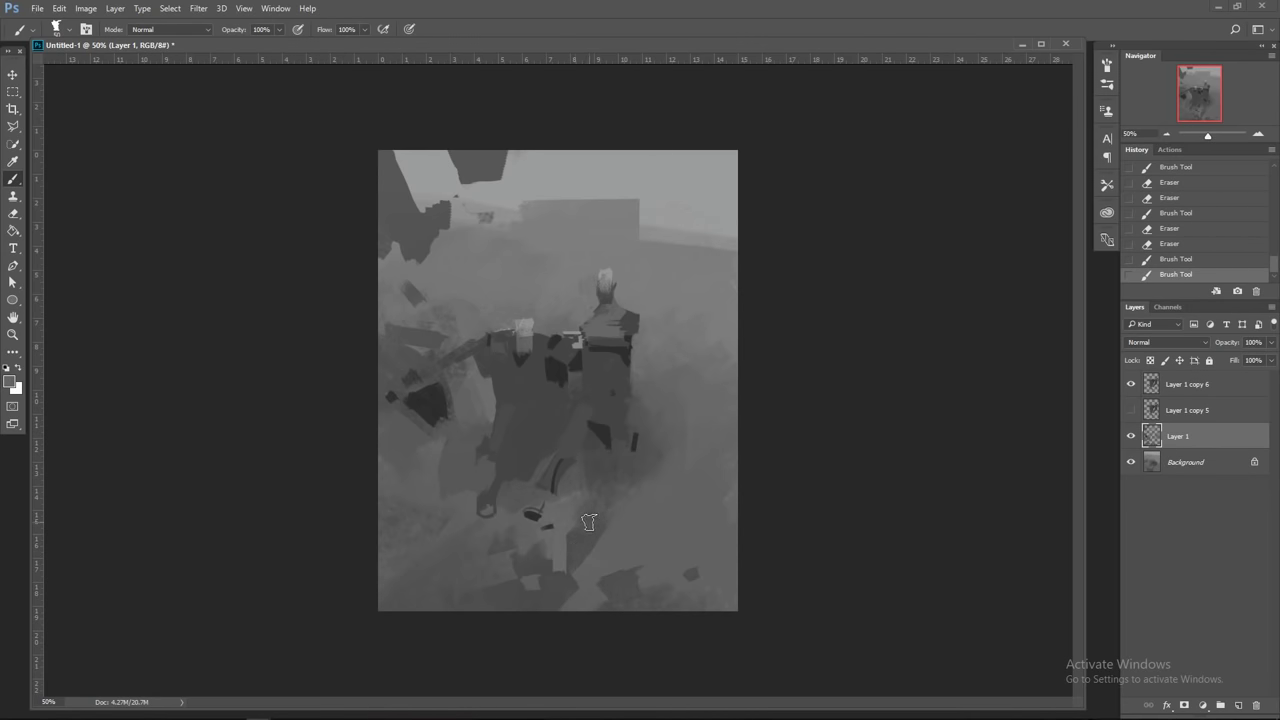
mouse_move(577, 496)
mouse_down()
mouse_move(572, 533)
mouse_move(578, 521)
mouse_move(589, 540)
mouse_move(571, 568)
mouse_move(590, 552)
mouse_move(620, 578)
mouse_move(599, 551)
mouse_move(587, 569)
mouse_up()
alt+click(606, 585)
key(])
key(])
key(])
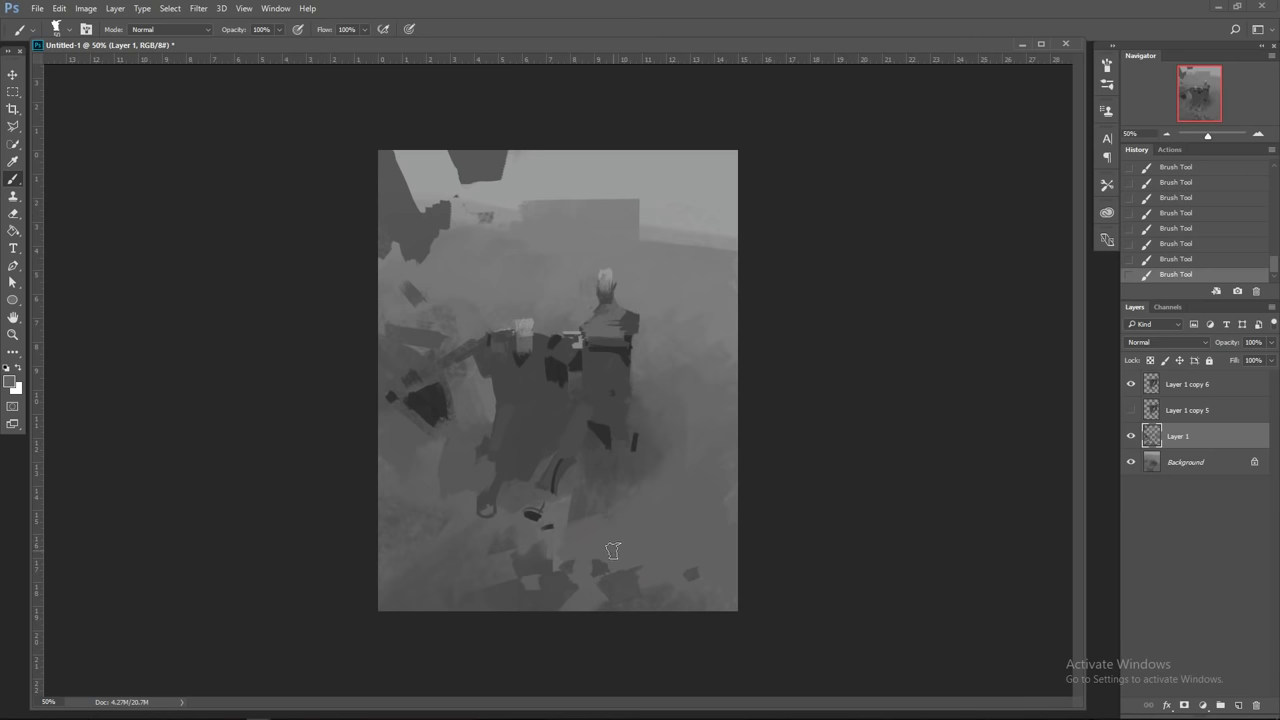
Step: Scatter angular dark gray patches over the lower-right foreground, using tones sampled from the painting
alt+click(621, 585)
key(])
mouse_move(647, 523)
mouse_down()
mouse_move(638, 543)
mouse_move(692, 533)
mouse_up()
key(alt)
drag(609, 274, 607, 292)
key(alt)
alt+click(471, 446)
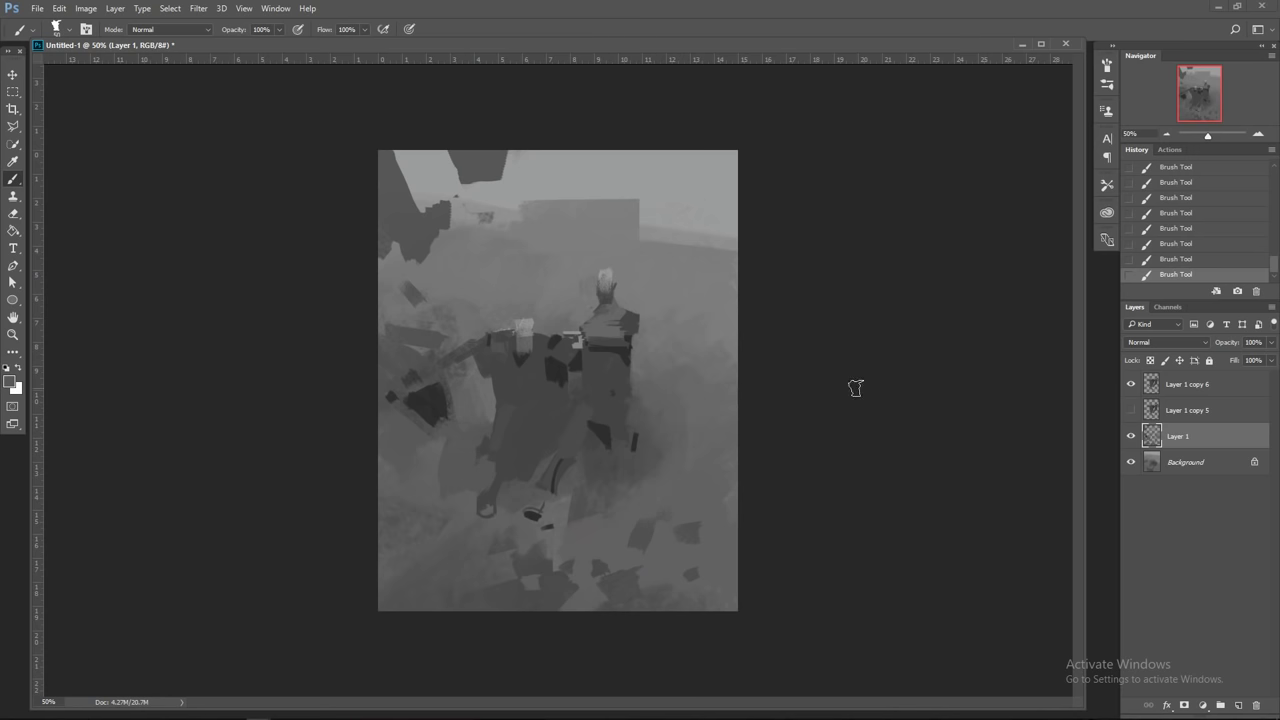
Step: Add a new layer above Layer 1 and merge Layer 1 down into the Background
click(1240, 704)
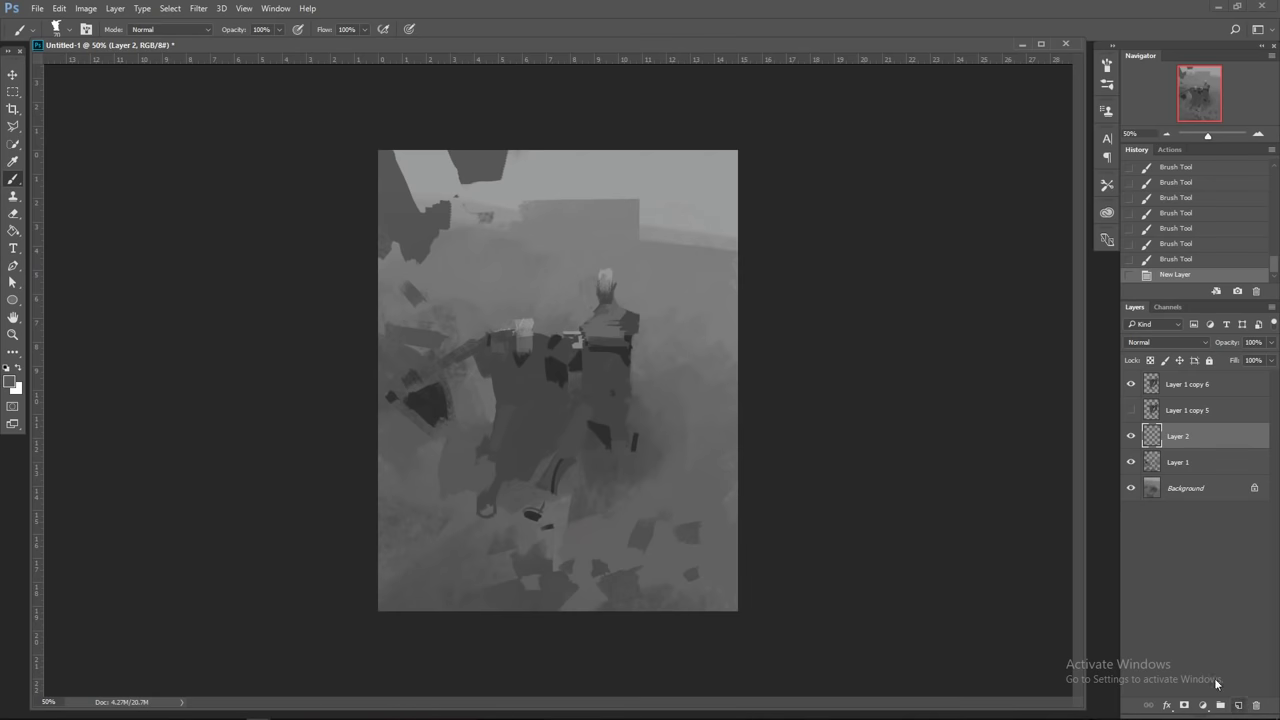
right_click(1222, 470)
click(1073, 510)
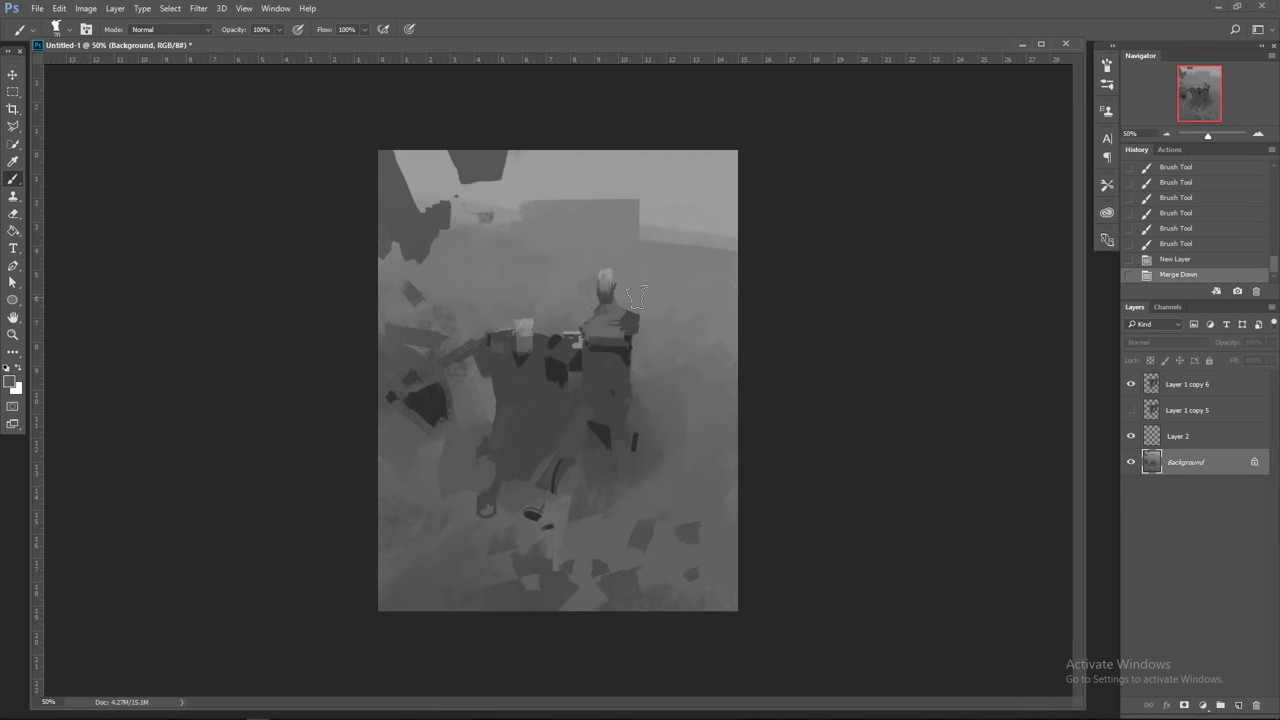
Step: Paint broad dark gray horizontal bands across the Background at the height of the figures' heads and torsos
drag(444, 286, 743, 297)
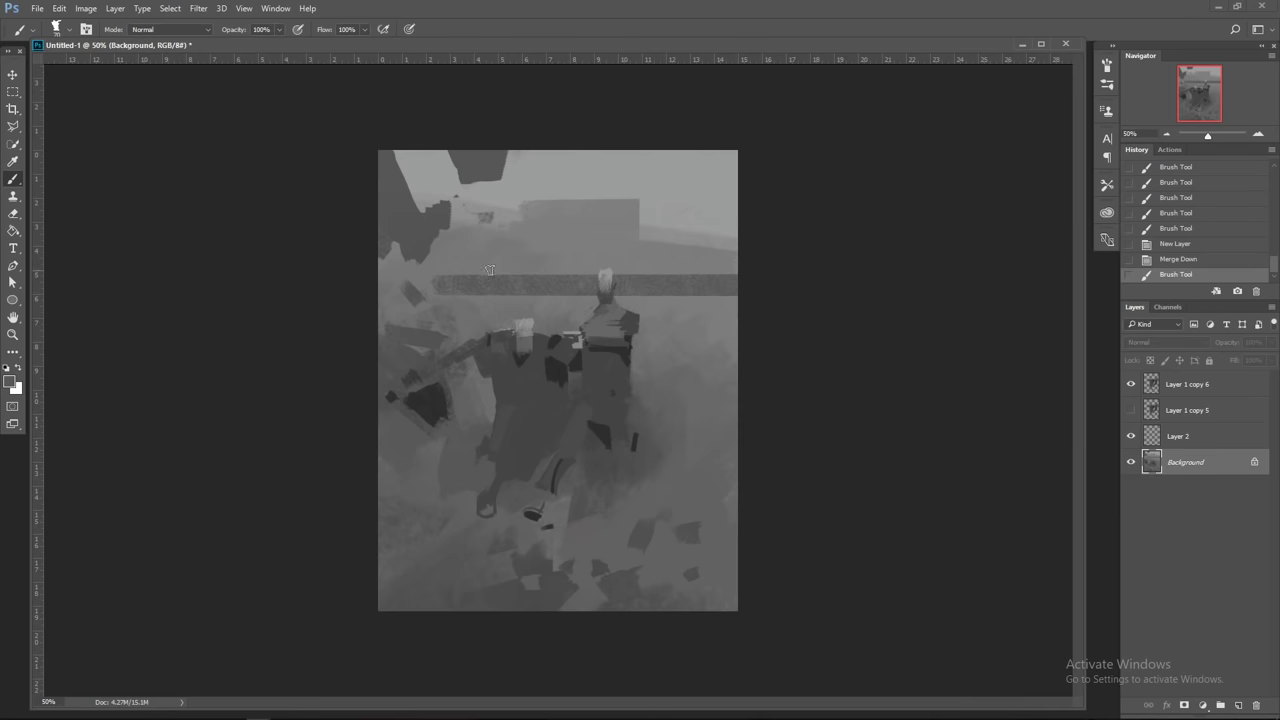
key(bracketright)
key(bracketright)
key(bracketright)
key(bracketright)
key(bracketright)
key(bracketright)
drag(388, 315, 738, 322)
drag(500, 328, 742, 343)
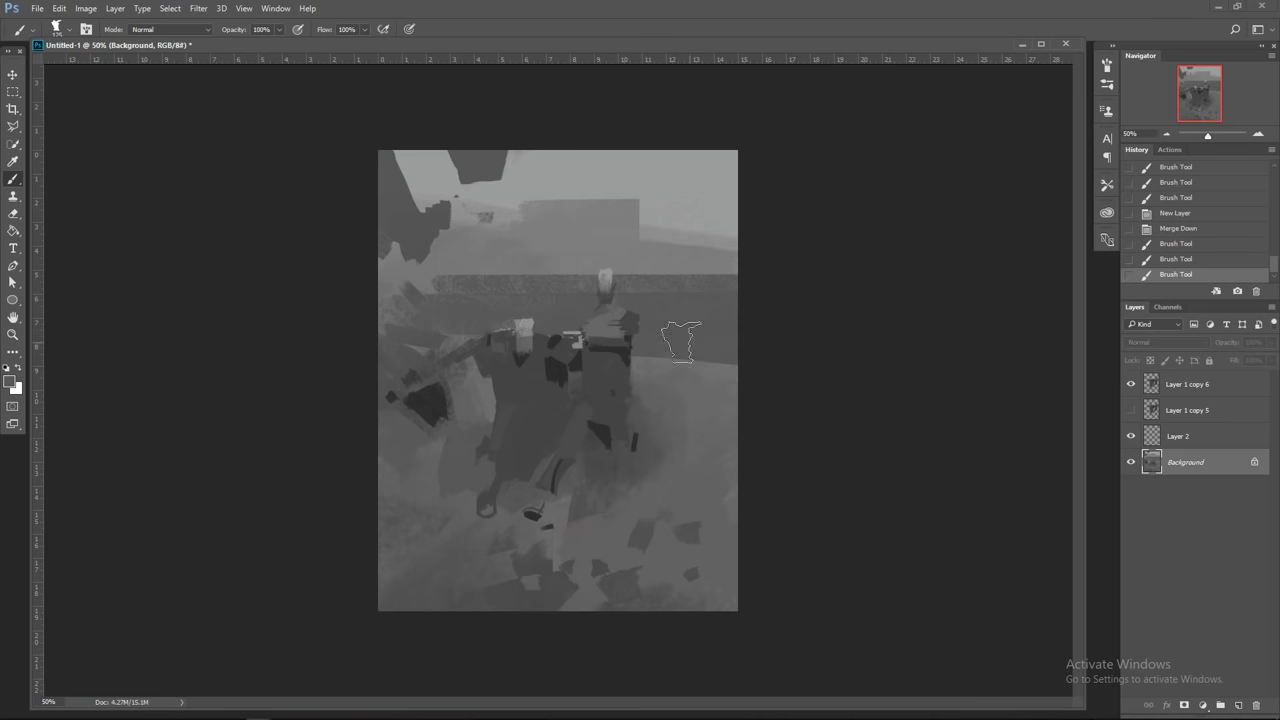
drag(449, 336, 755, 354)
key(bracketleft)
key(bracketleft)
key(bracketleft)
key(bracketleft)
key(bracketleft)
key(bracketleft)
drag(415, 287, 771, 286)
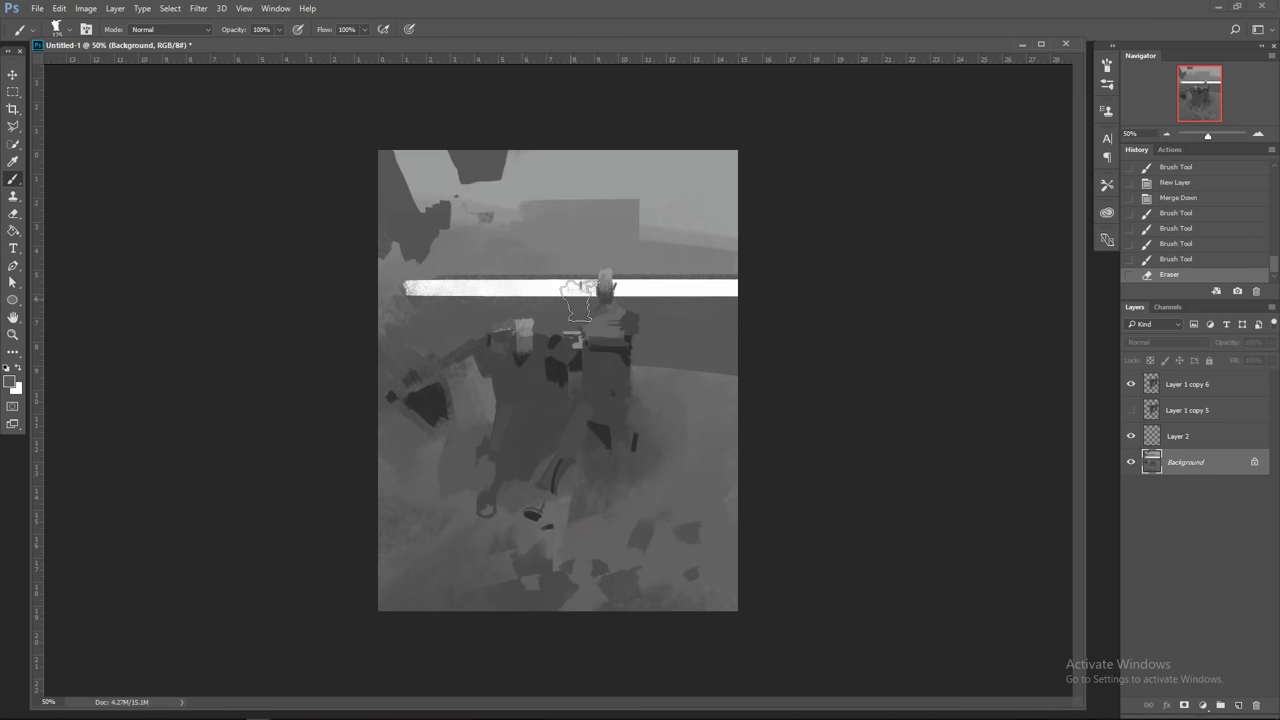
click(1170, 258)
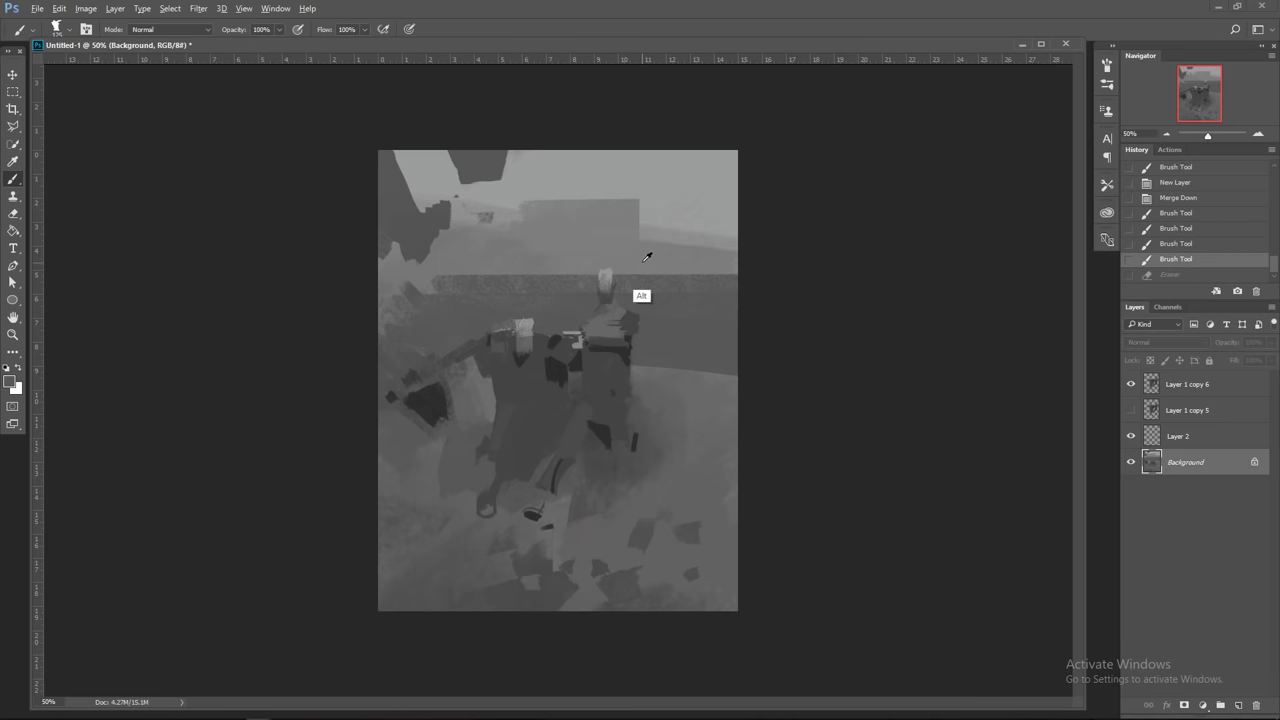
Step: Cover the upper part of the dark band on Layer 2 with light gray, lowering the horizon to shoulder height
click(1186, 440)
drag(420, 285, 694, 296)
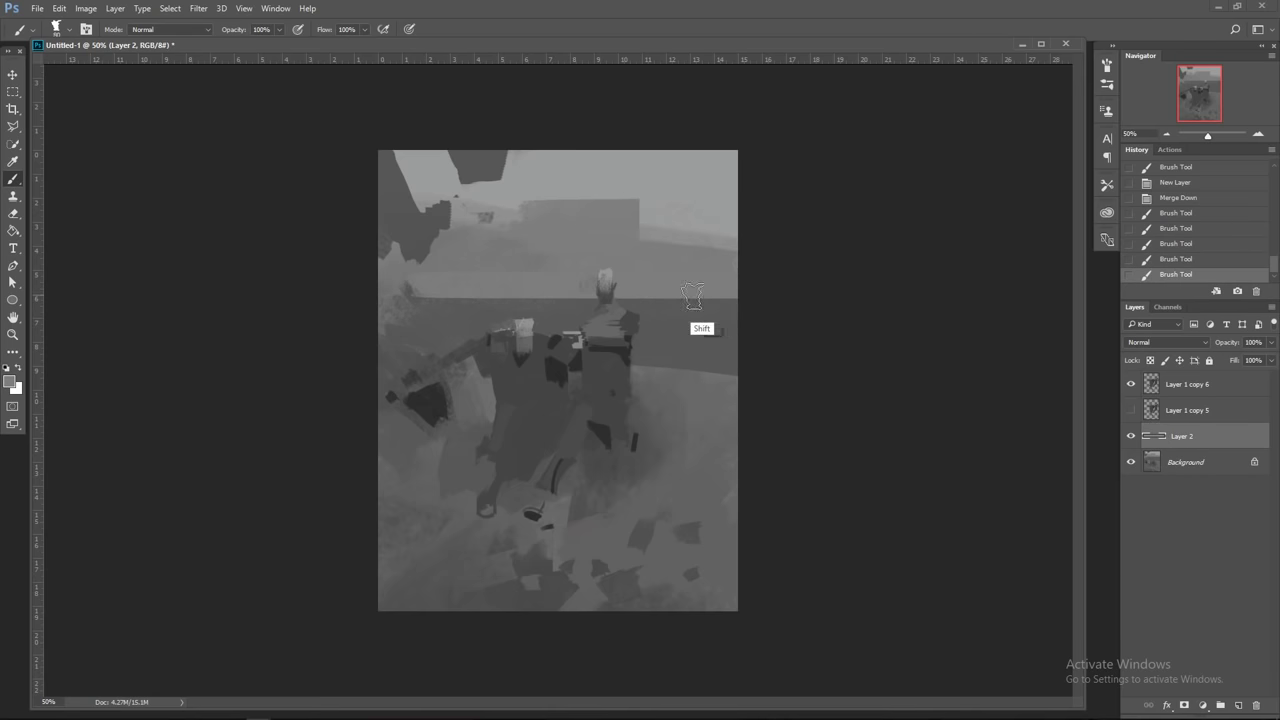
drag(395, 298, 781, 313)
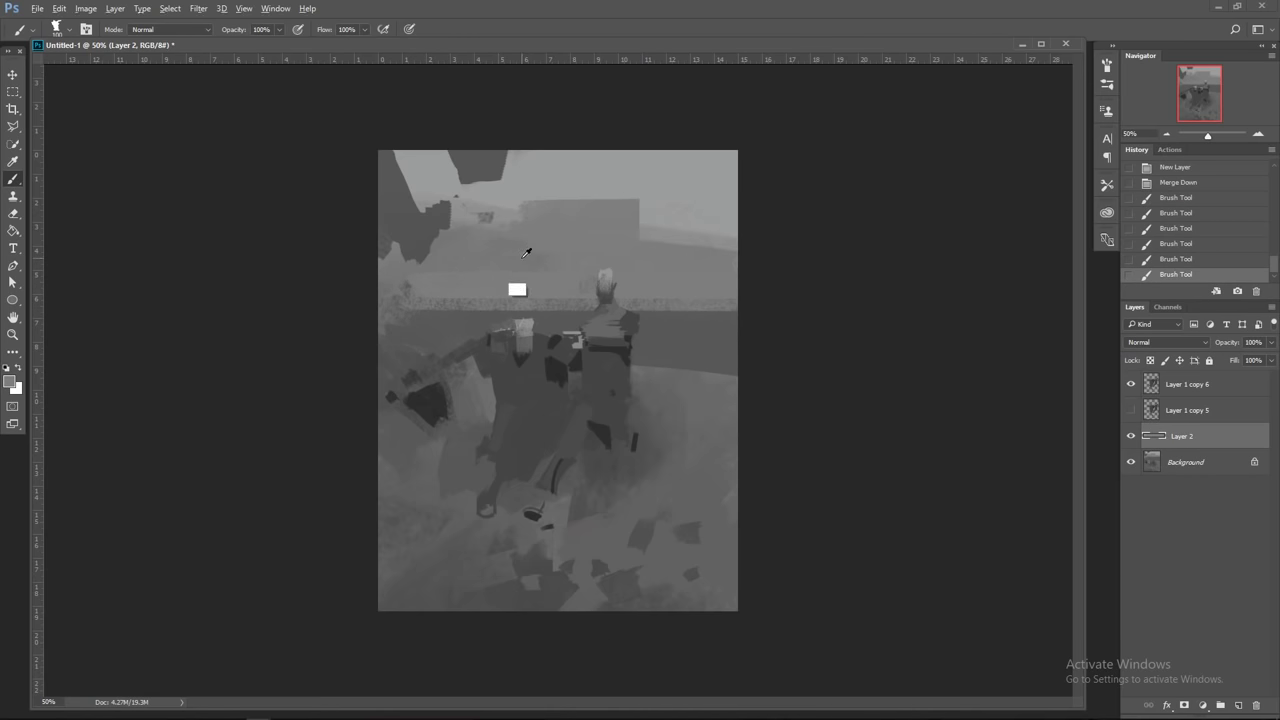
click(411, 309)
shift+click(797, 308)
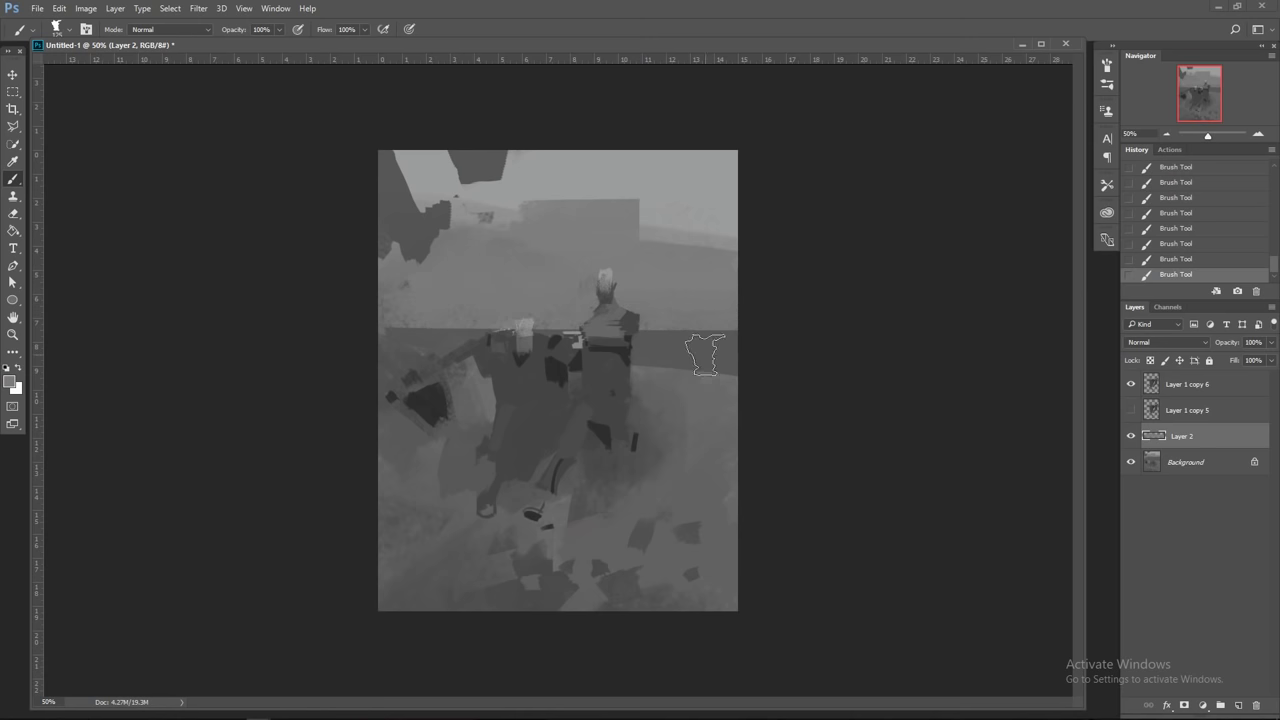
Step: Extend the dark gray band downward to the right of the standing figure using its sampled tone
alt+click(708, 356)
key(bracketleft)
key(bracketleft)
key(bracketleft)
mouse_move(620, 380)
mouse_down()
mouse_move(660, 365)
mouse_move(702, 390)
mouse_move(738, 379)
mouse_up()
key(bracketright)
key(bracketright)
key(bracketright)
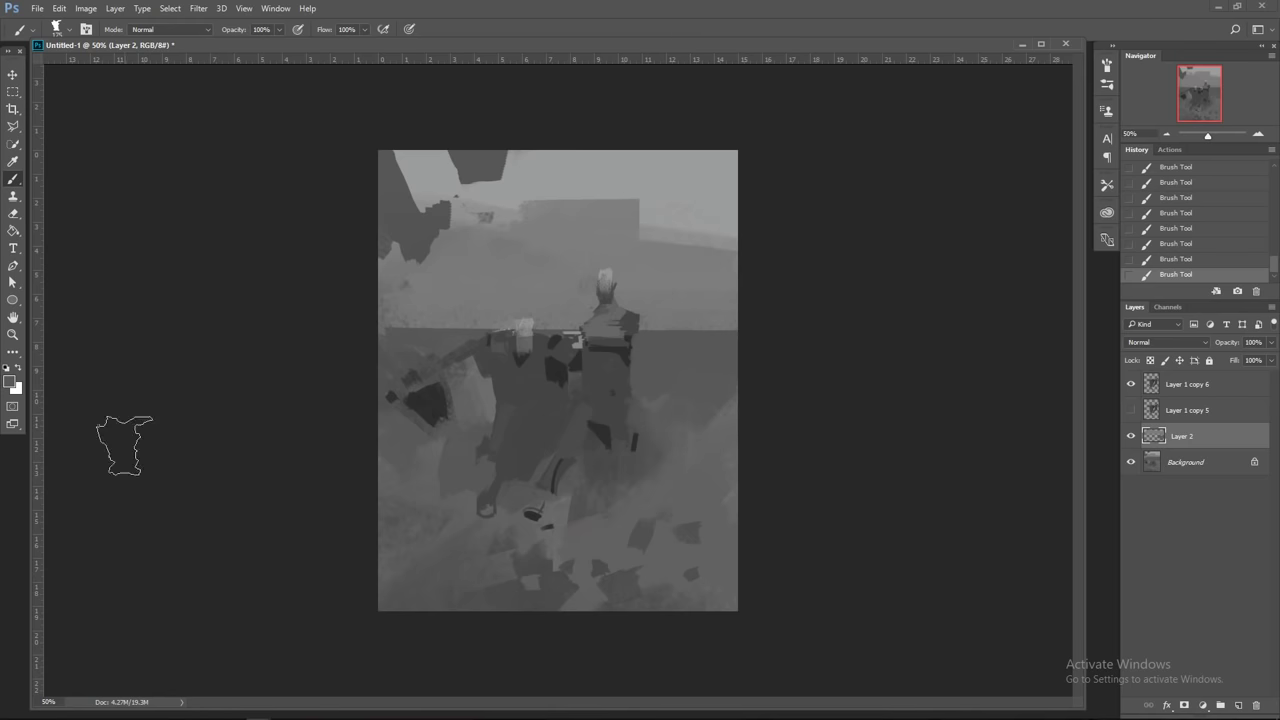
Step: Paint a dark slope at the canvas's left edge above the horizon, undo it, and repaint it lower
key(bracketleft)
key(bracketleft)
key(bracketleft)
drag(495, 359, 496, 342)
key(bracketright)
mouse_move(386, 270)
mouse_down()
mouse_move(425, 315)
mouse_move(388, 298)
mouse_up()
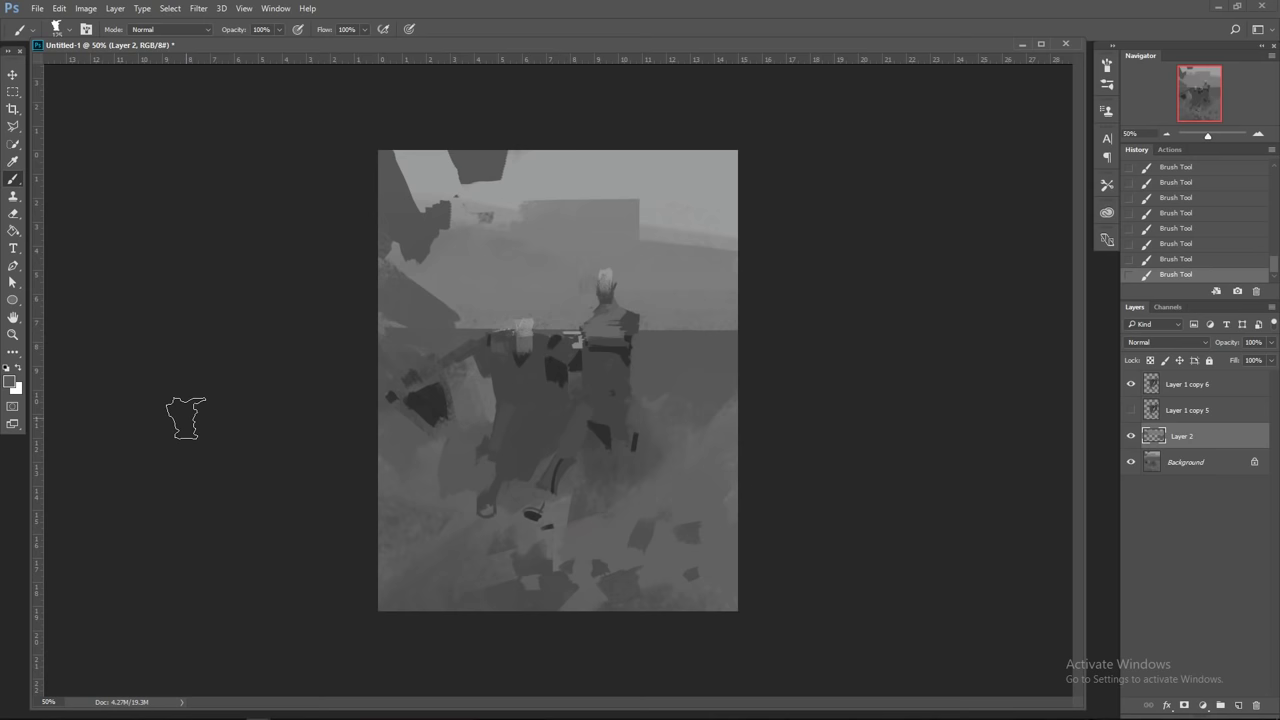
key(ctrl+z)
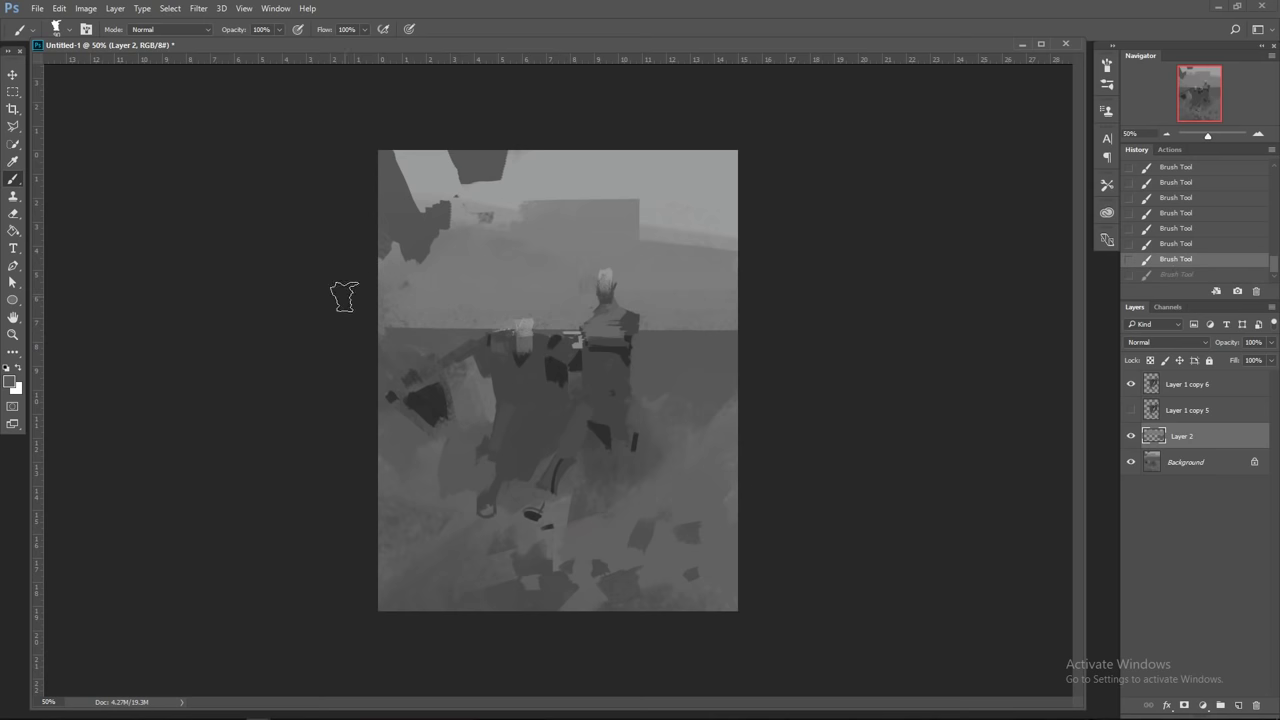
key(ctrl+z)
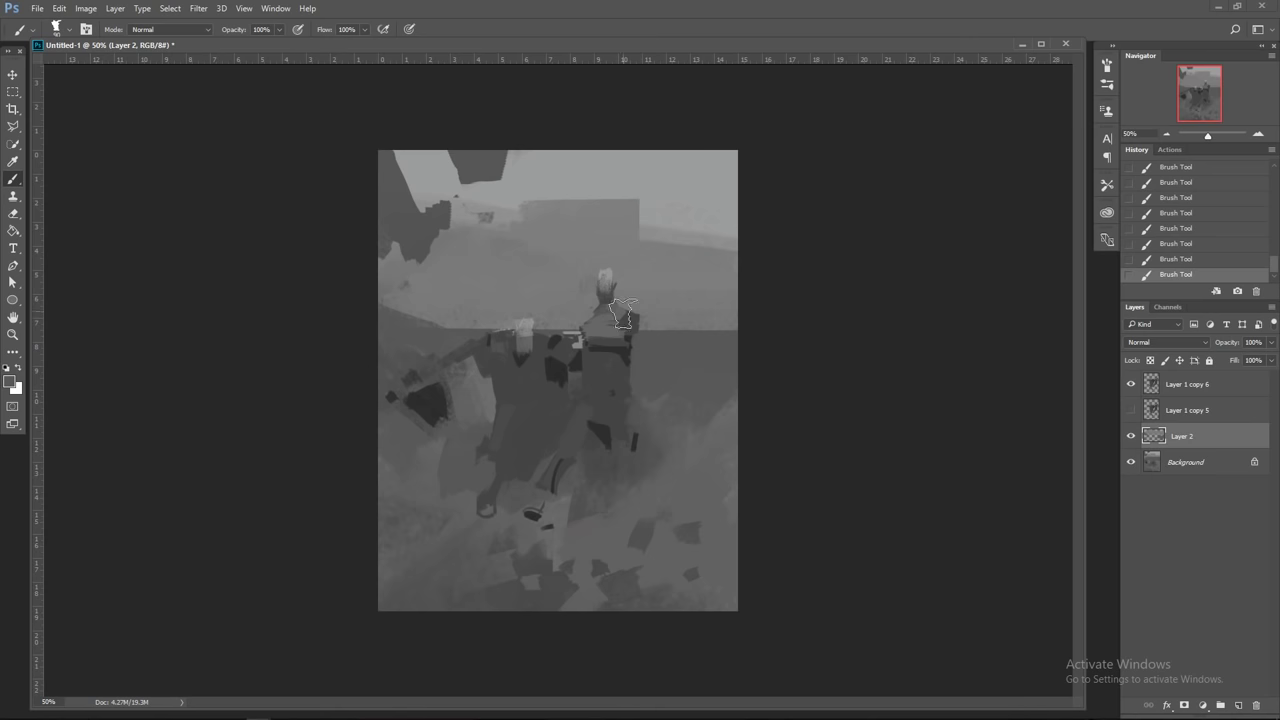
Step: Erase the lower part of the dark band behind the figures on Layer 2
key(e)
mouse_move(495, 356)
mouse_down()
mouse_move(781, 340)
mouse_move(505, 382)
mouse_move(788, 384)
mouse_up()
key(b)
Step: Soften the dark band behind the figures on the Background with large strokes of sampled ground gray
click(1196, 459)
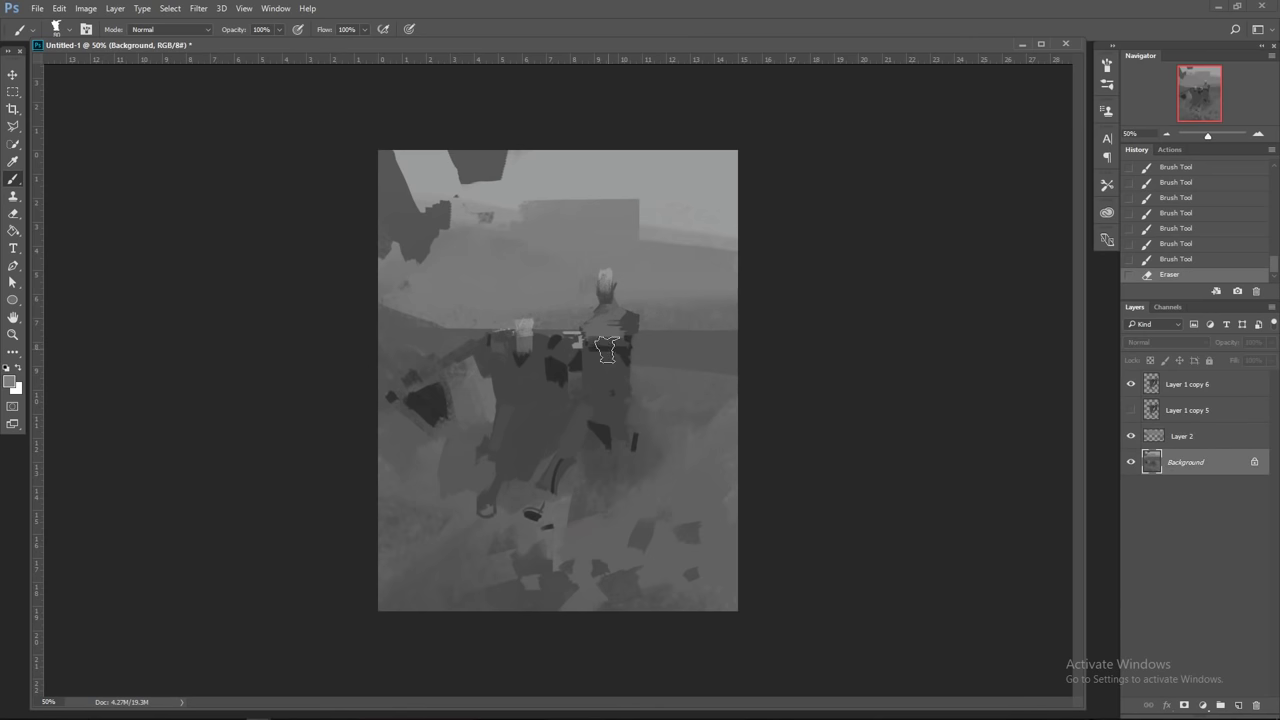
alt+click(711, 499)
key(bracketright)
key(bracketright)
key(bracketright)
key(bracketright)
mouse_move(579, 353)
mouse_down()
mouse_move(626, 370)
mouse_move(712, 357)
mouse_up()
mouse_move(629, 345)
mouse_down()
mouse_move(415, 358)
mouse_move(432, 312)
mouse_up()
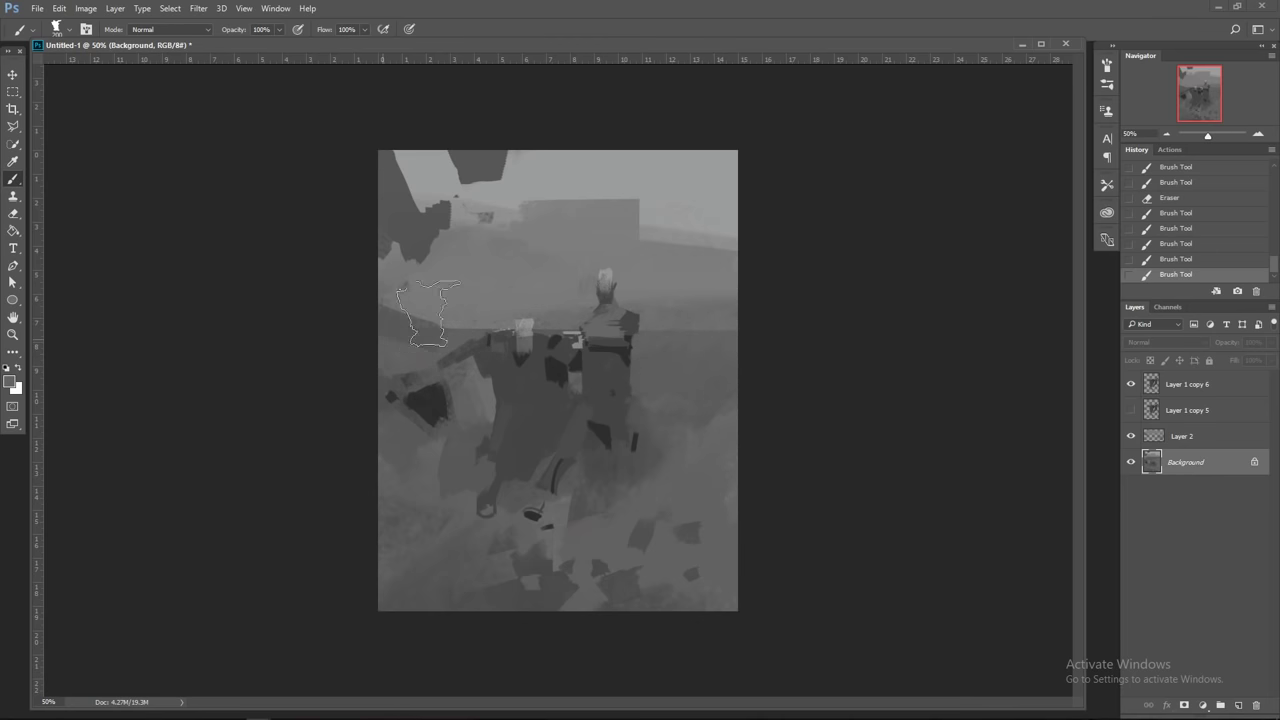
drag(317, 350, 419, 354)
Step: Clean up the horizon on Layer 2 by erasing its edge and painting sampled light gray along it
click(1177, 440)
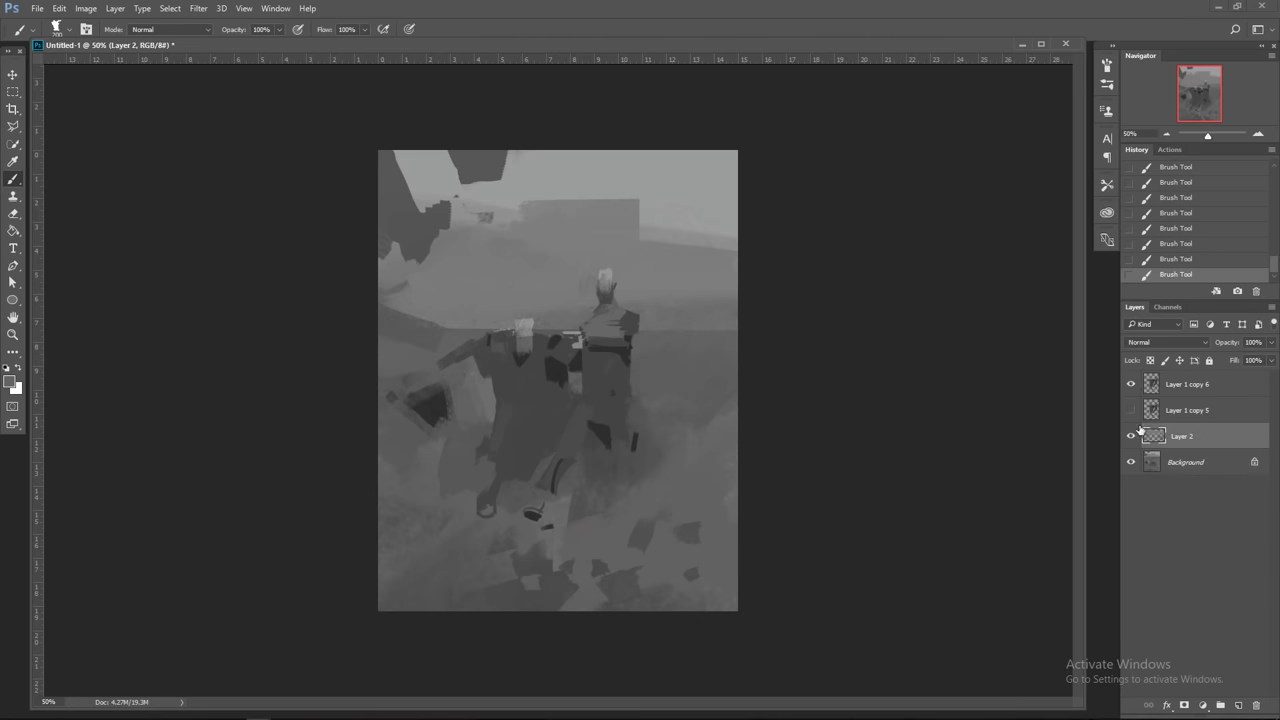
drag(777, 341, 750, 341)
key(bracketleft)
key(bracketleft)
key(bracketleft)
alt+click(670, 278)
drag(472, 307, 584, 301)
click(584, 300)
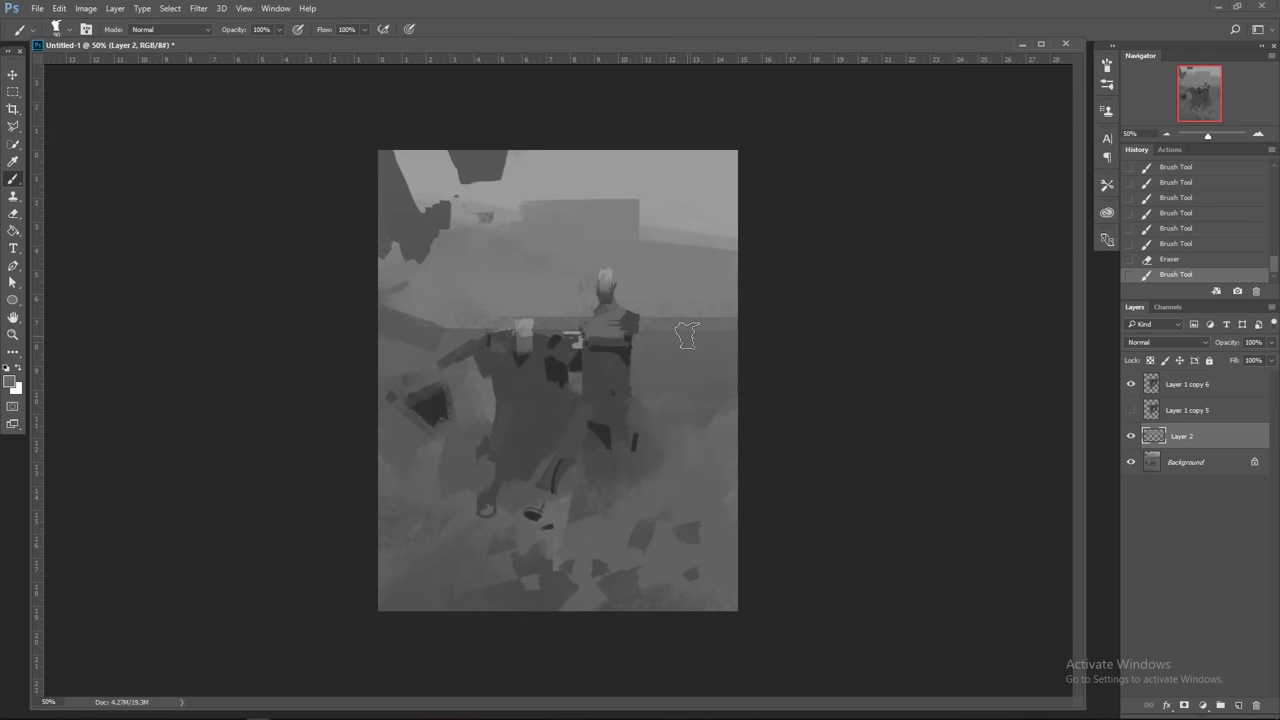
Step: Paint the horizon straight across to the left and blend the slope at the canvas edge
shift+click(474, 329)
drag(474, 329, 408, 315)
drag(380, 313, 382, 331)
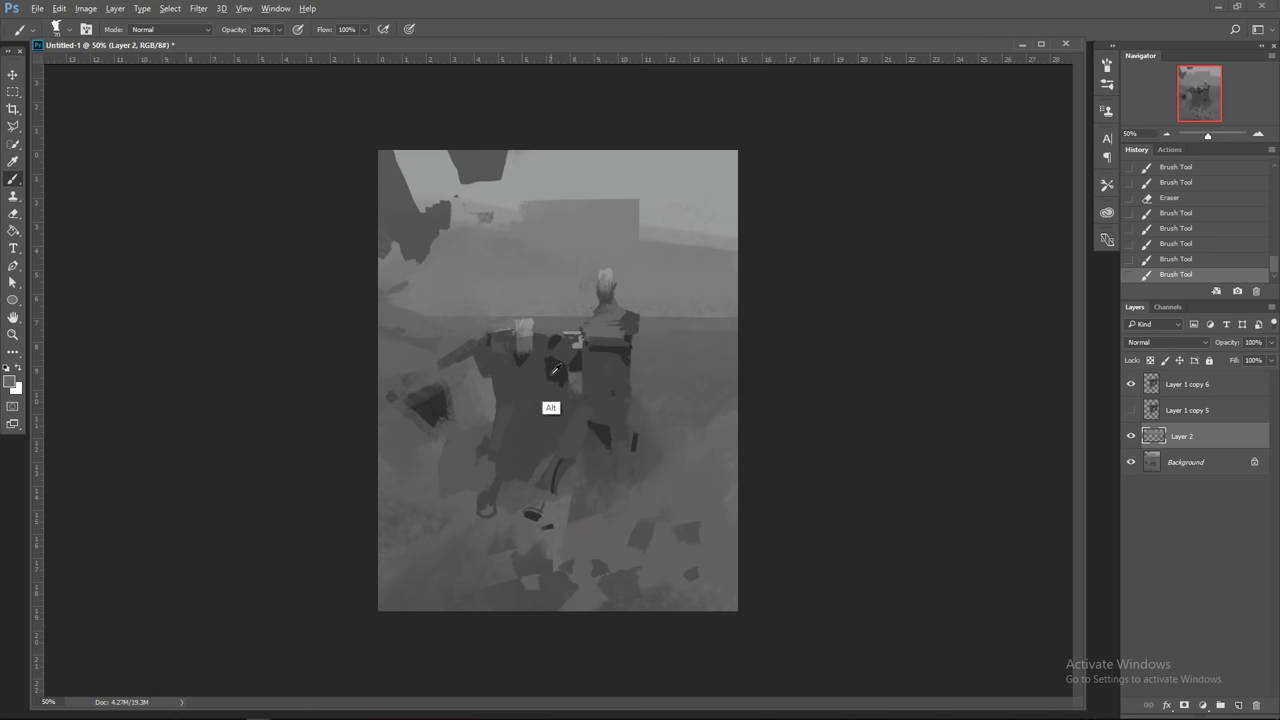
Step: Paint a small dark spot below the standing figure's coat on Layer 2
click(588, 466)
click(588, 472)
click(589, 472)
alt+click(606, 411)
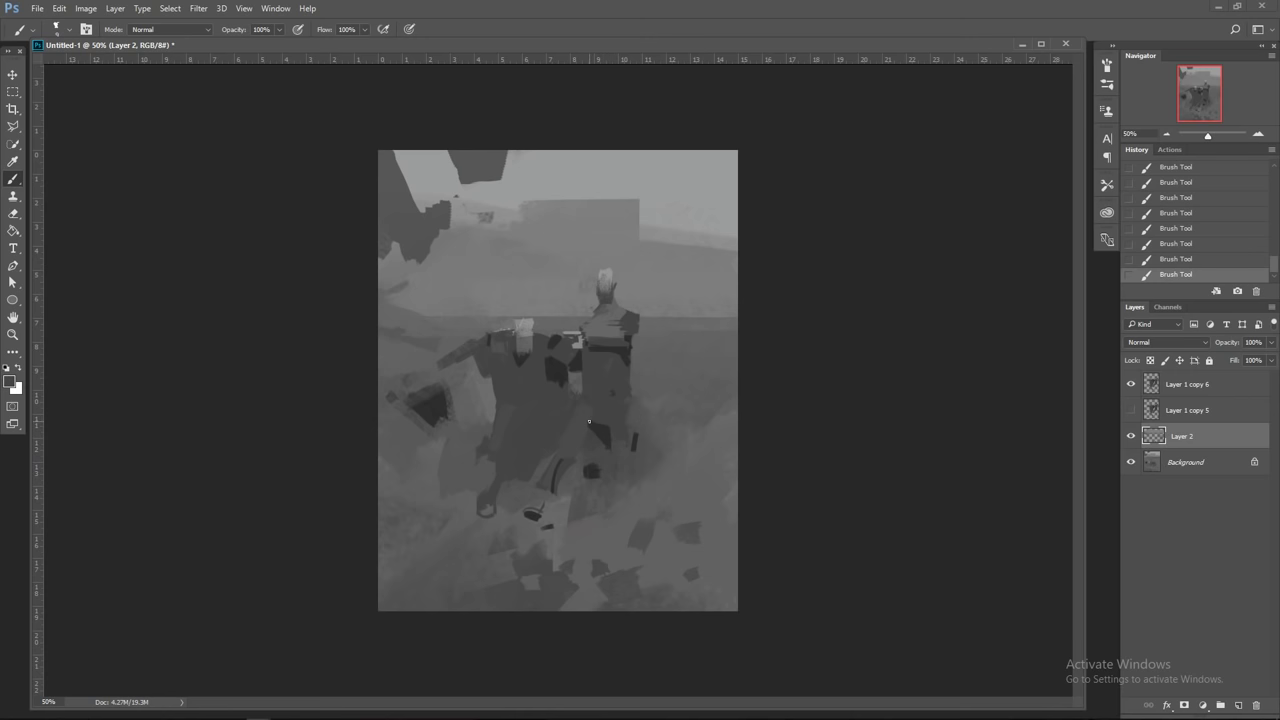
alt+click(604, 410)
key(bracketright)
Step: Paint a curved dark mark at the bottom of the standing figure's leg on Layer 1 copy 6
key(alt+bracketright)
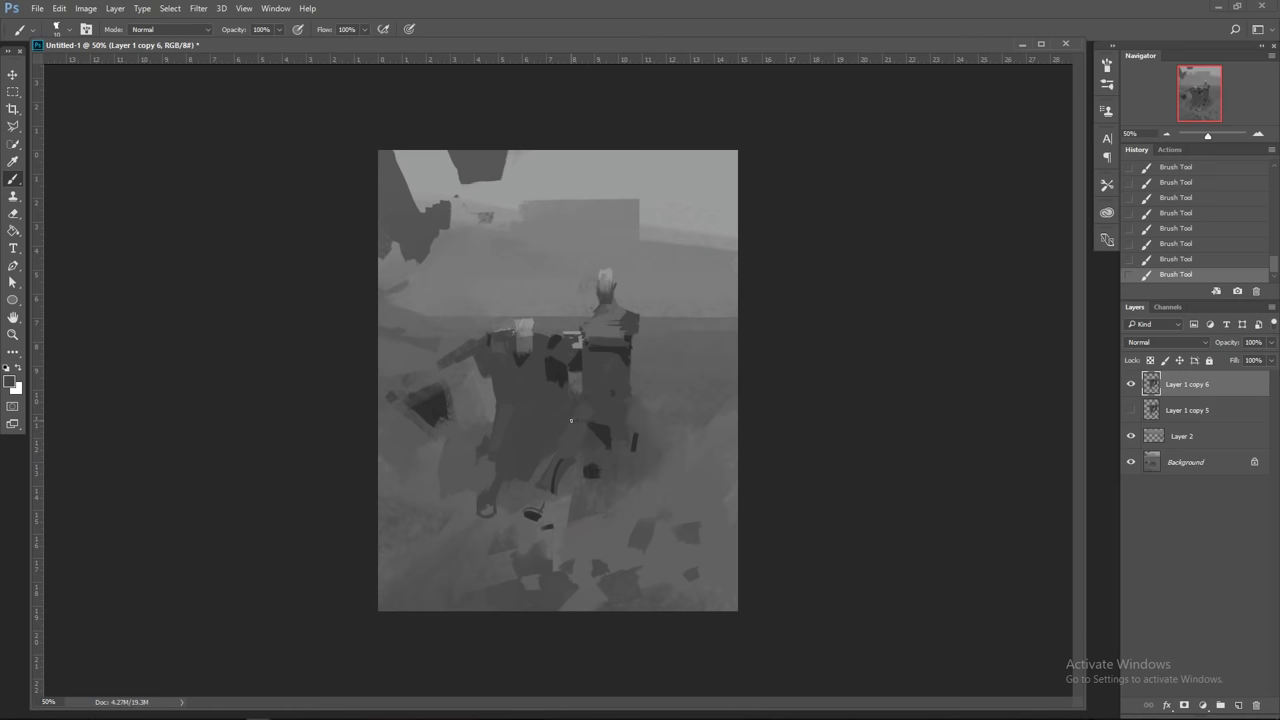
alt+click(603, 424)
key(bracketright)
key(bracketright)
key(bracketright)
key(bracketright)
key(bracketright)
alt+click(614, 409)
alt+click(615, 452)
key(bracketright)
key(bracketright)
key(bracketright)
Step: Erase the small dark spot below the standing figure on Layer 2 and merge the layer down into the Background
click(1181, 465)
click(1180, 438)
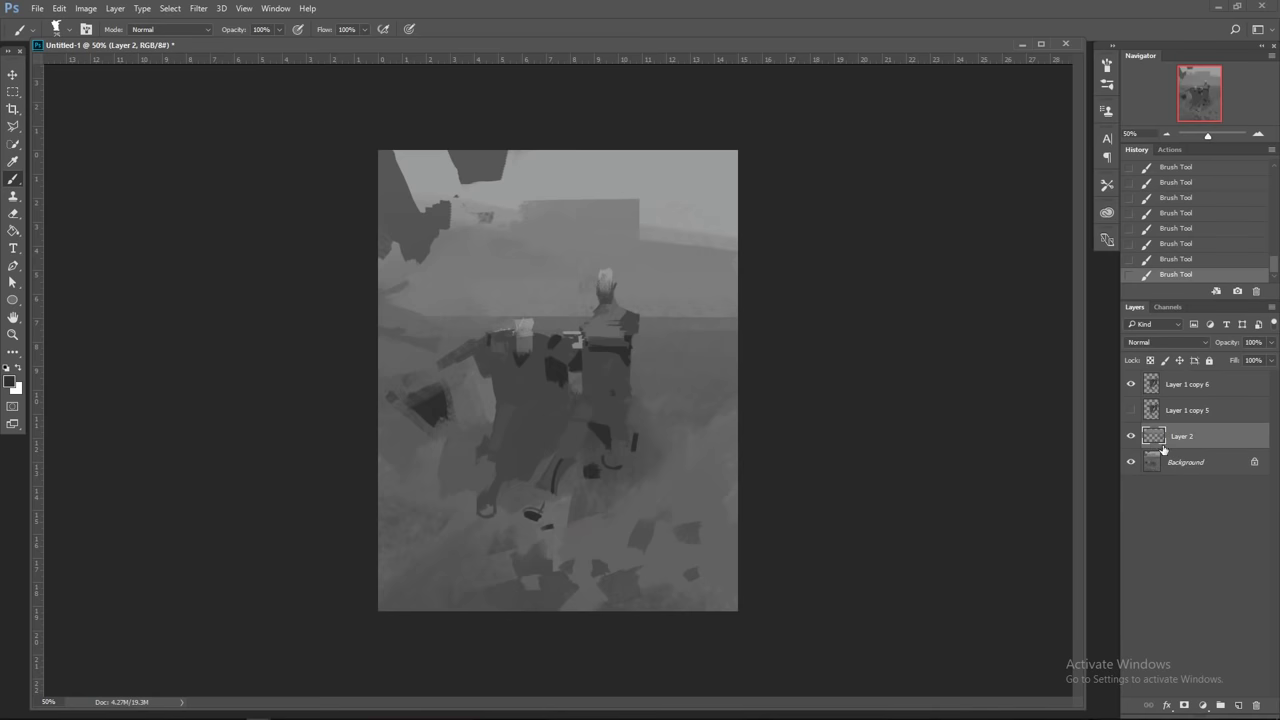
ctrl+click(1155, 437)
drag(584, 479, 590, 485)
right_click(1196, 446)
click(1125, 510)
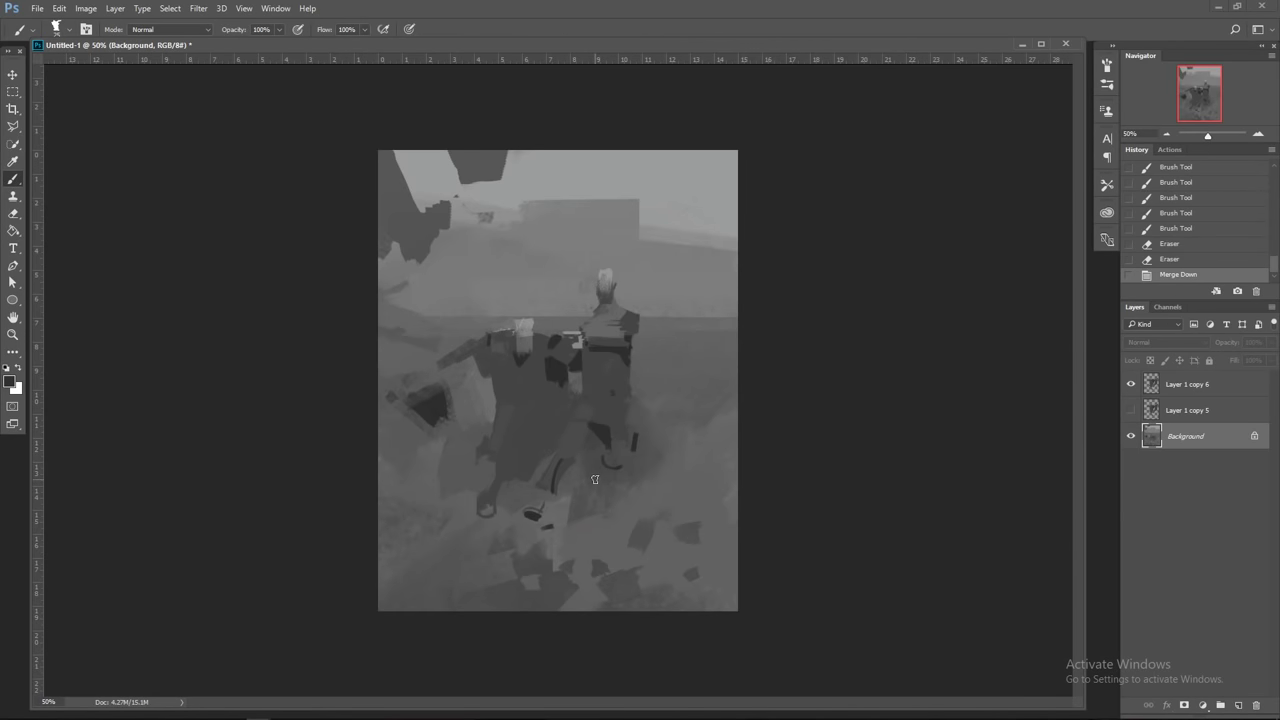
Step: Add small dark strokes around the standing figure's lower leg on the Background with sampled tones
key([)
key([)
key([)
alt+click(612, 460)
alt+click(603, 434)
key([)
key([)
mouse_move(627, 448)
mouse_down()
mouse_move(618, 464)
mouse_move(630, 452)
mouse_up()
alt+click(619, 453)
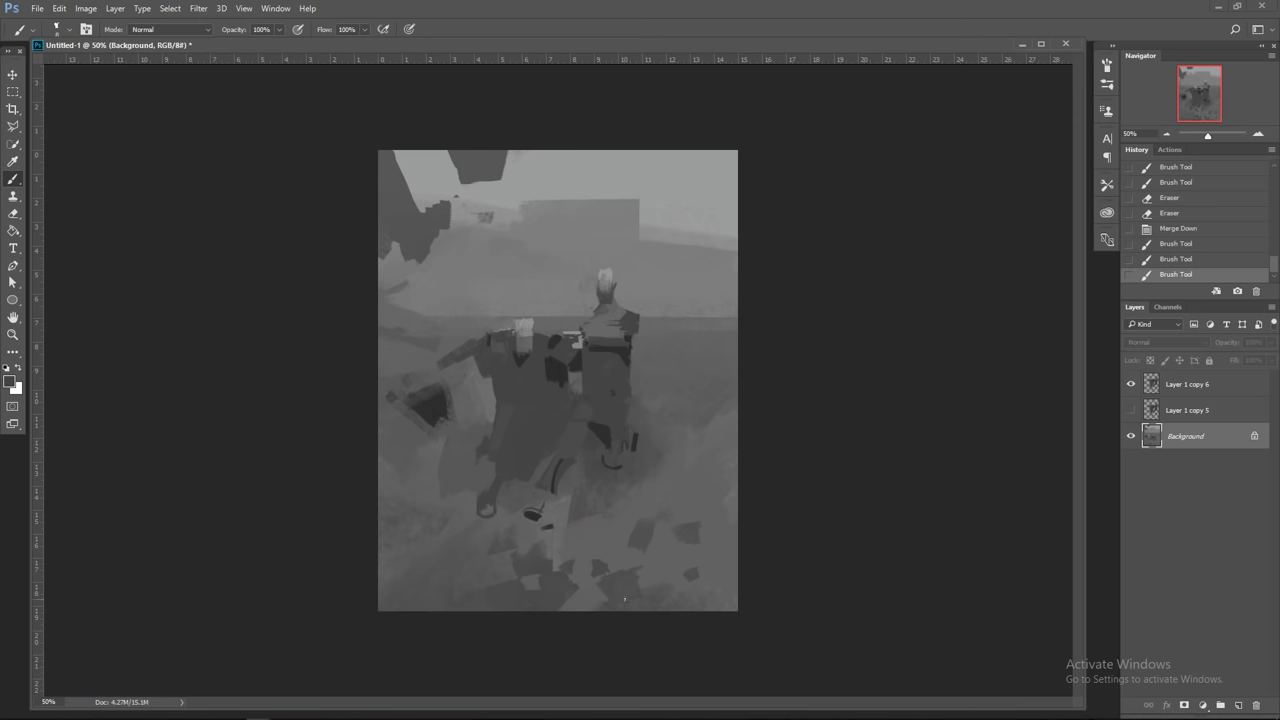
Step: Darken the gap between the two figures and touch up the left figure's lower edge with sampled coat gray
alt+click(626, 349)
alt+click(604, 384)
key(])
key(])
key(])
drag(506, 478, 502, 491)
click(583, 381)
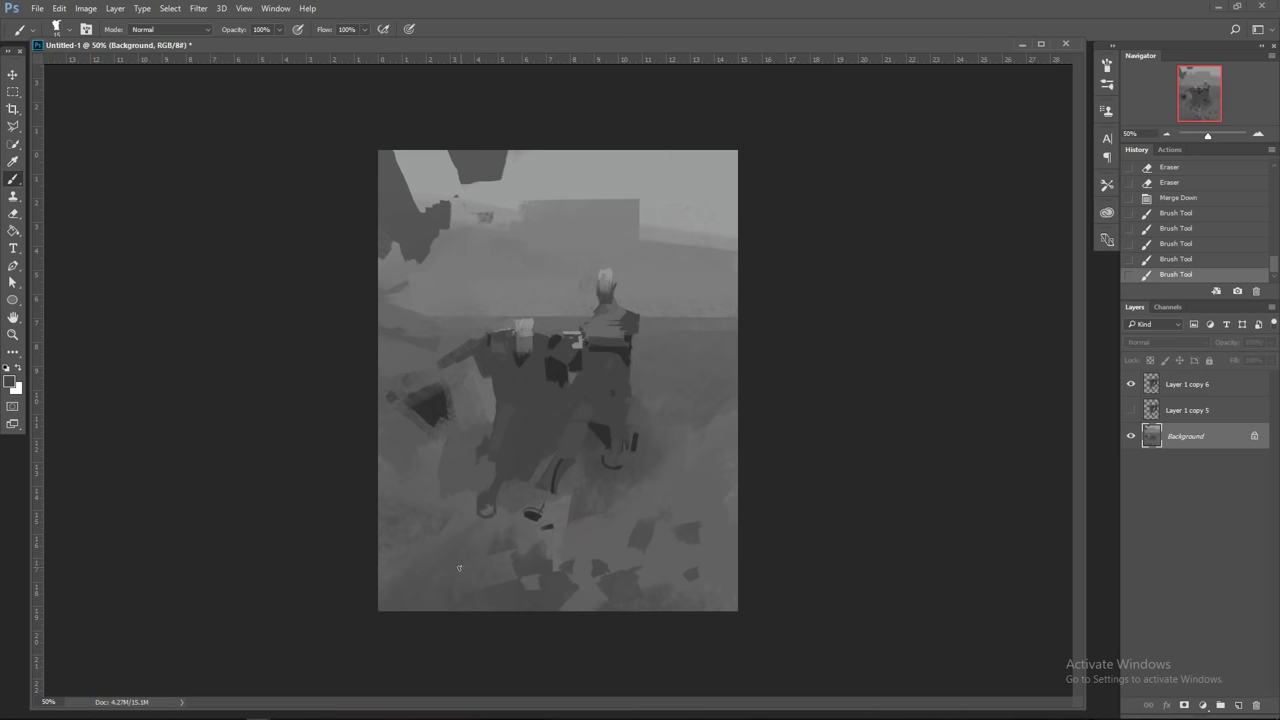
Step: Sample tones from the figures and paint a short dark fold in the left figure's lower cape
alt+click(607, 285)
alt+click(540, 388)
alt+click(528, 374)
alt+click(527, 402)
alt+click(550, 385)
click(1170, 382)
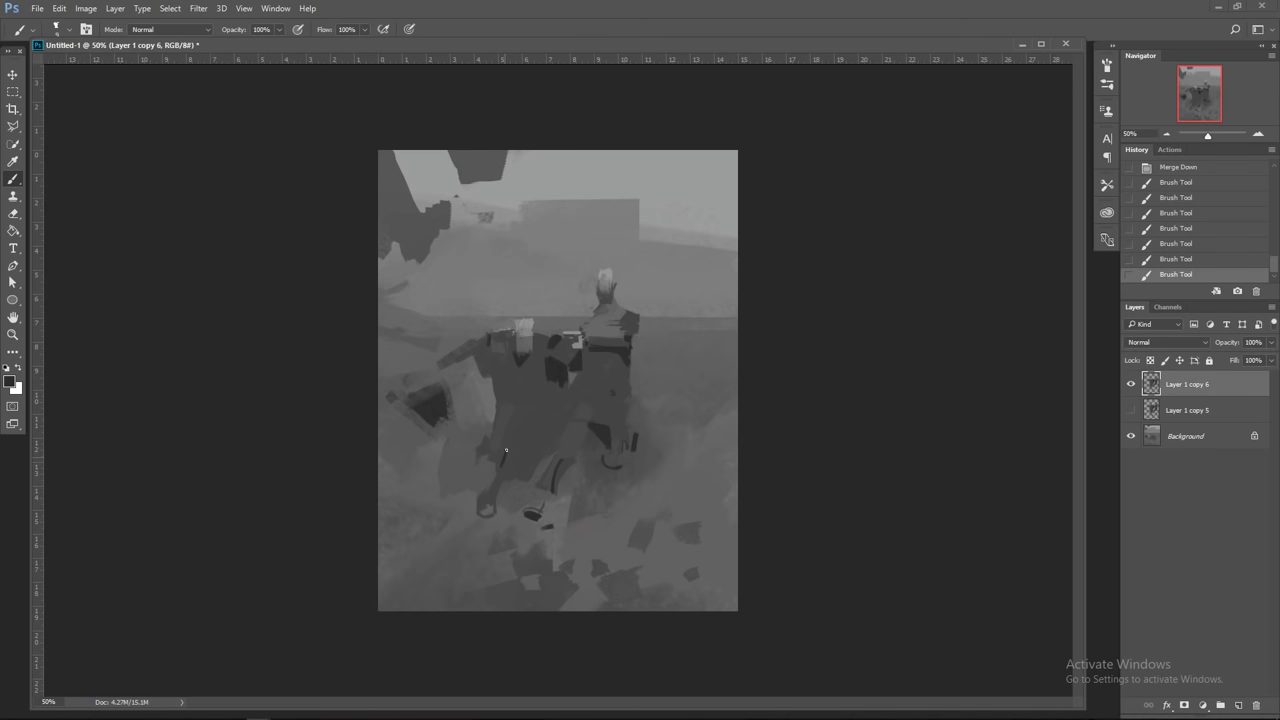
click(509, 439)
Step: Create a new layer on top and extend the left figure's dark cape outward to the left
click(1238, 704)
mouse_move(487, 358)
mouse_down()
mouse_move(467, 391)
mouse_move(487, 413)
mouse_move(488, 389)
mouse_move(487, 414)
mouse_up()
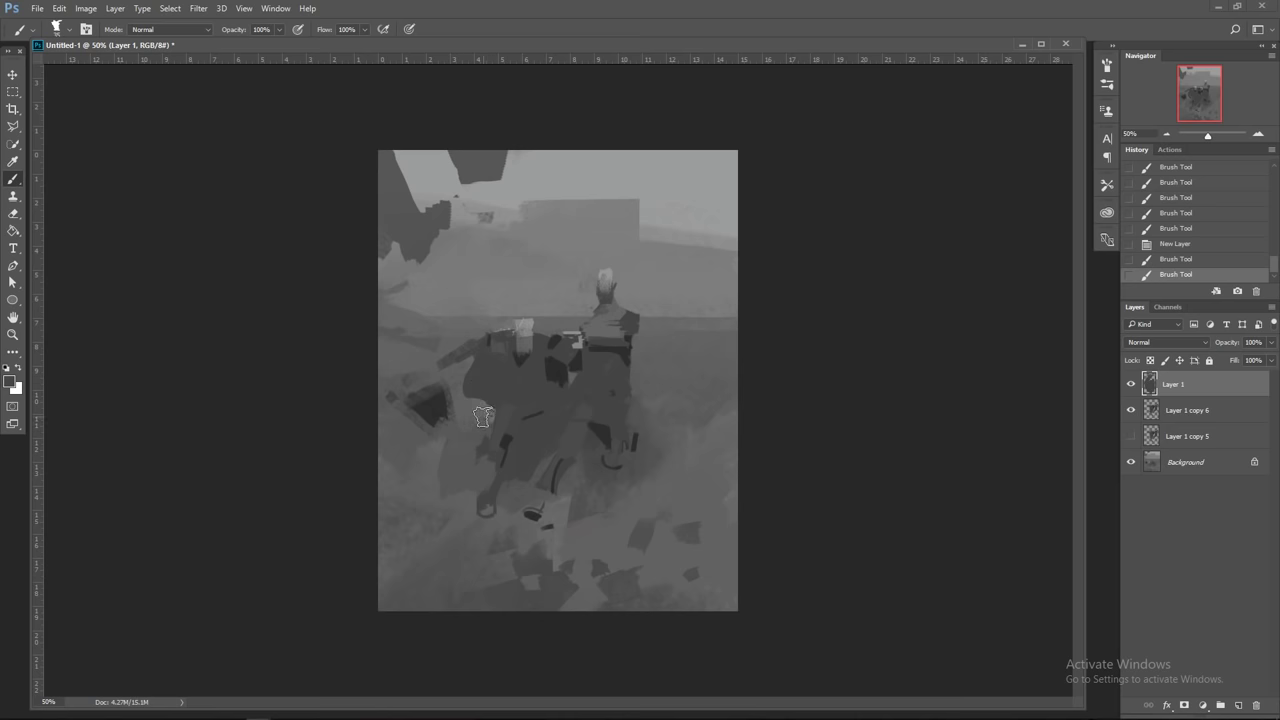
key(b)
click(463, 378)
Step: Erase the outer and lower edges of the left figure's cape extension to sharpen its silhouette
key(e)
mouse_move(470, 360)
mouse_down()
mouse_move(458, 391)
mouse_move(430, 395)
mouse_up()
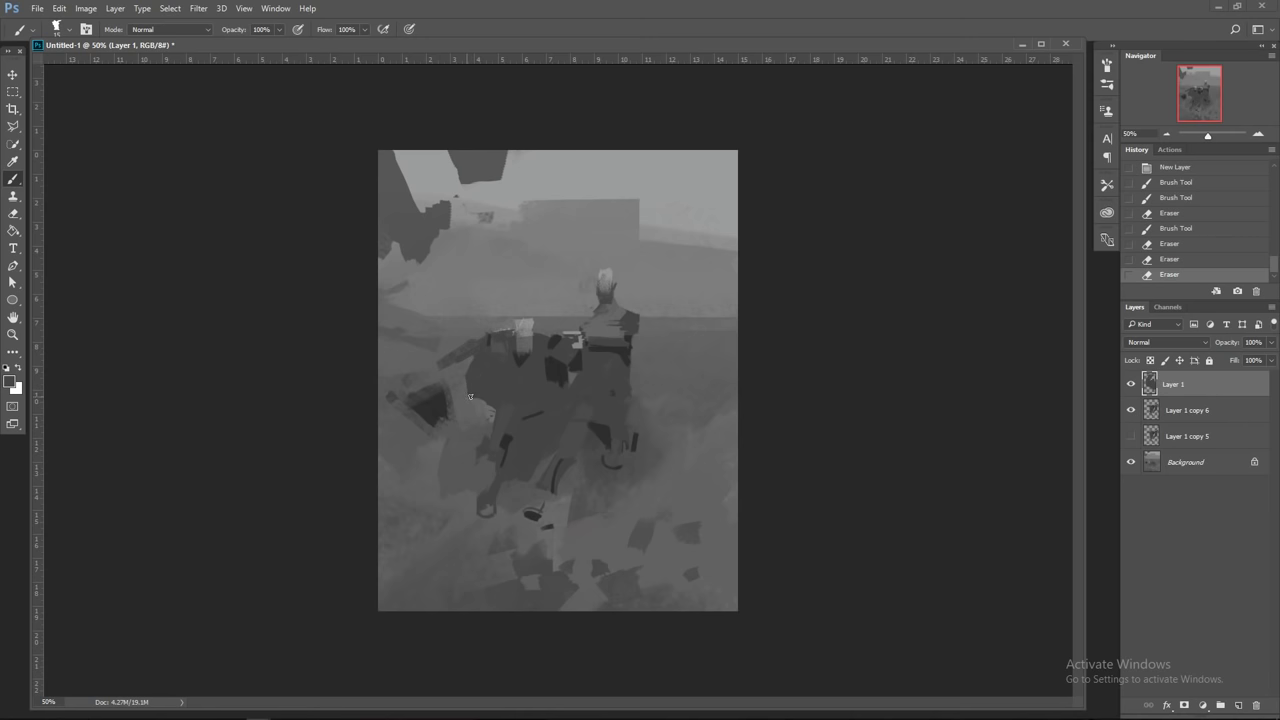
drag(484, 417, 491, 413)
click(491, 413)
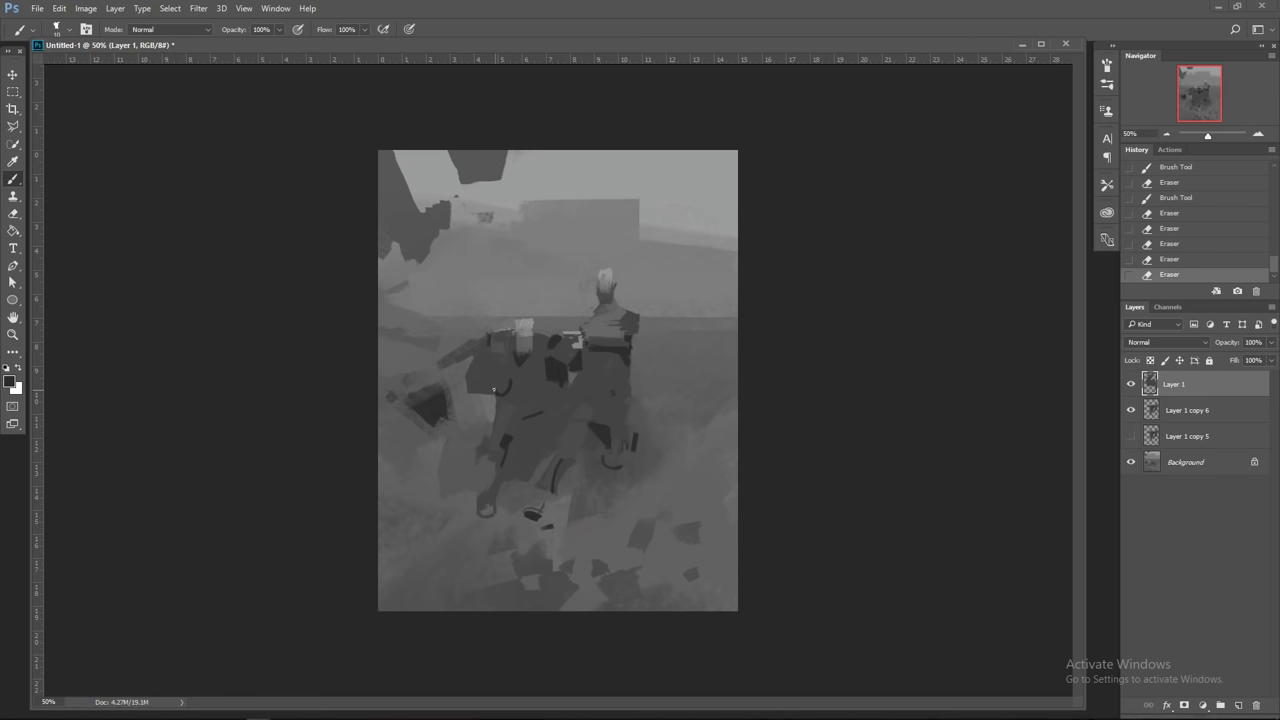
Step: Paint a darker shadow shape inside the left figure's cape and a short dark accent below it
mouse_move(493, 384)
mouse_down()
mouse_move(496, 364)
mouse_move(500, 395)
mouse_up()
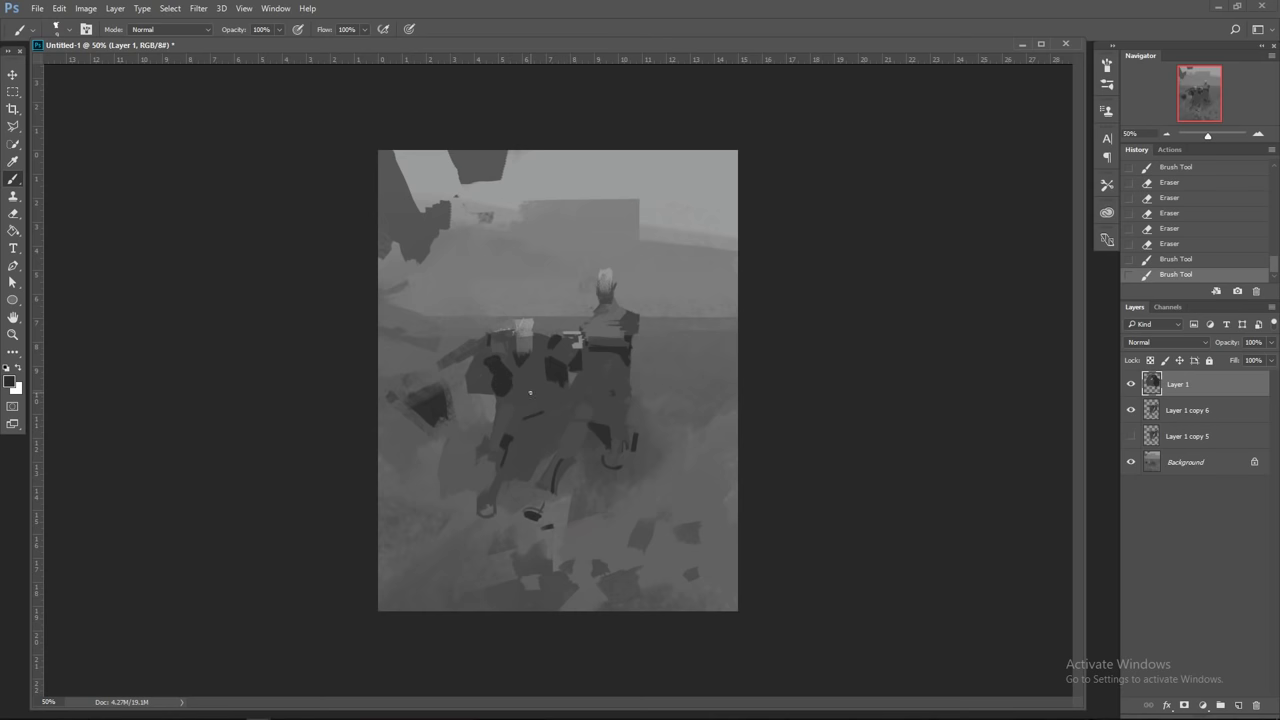
key(])
key(])
key([)
drag(509, 401, 525, 410)
key(])
key(])
key(])
key(])
key(])
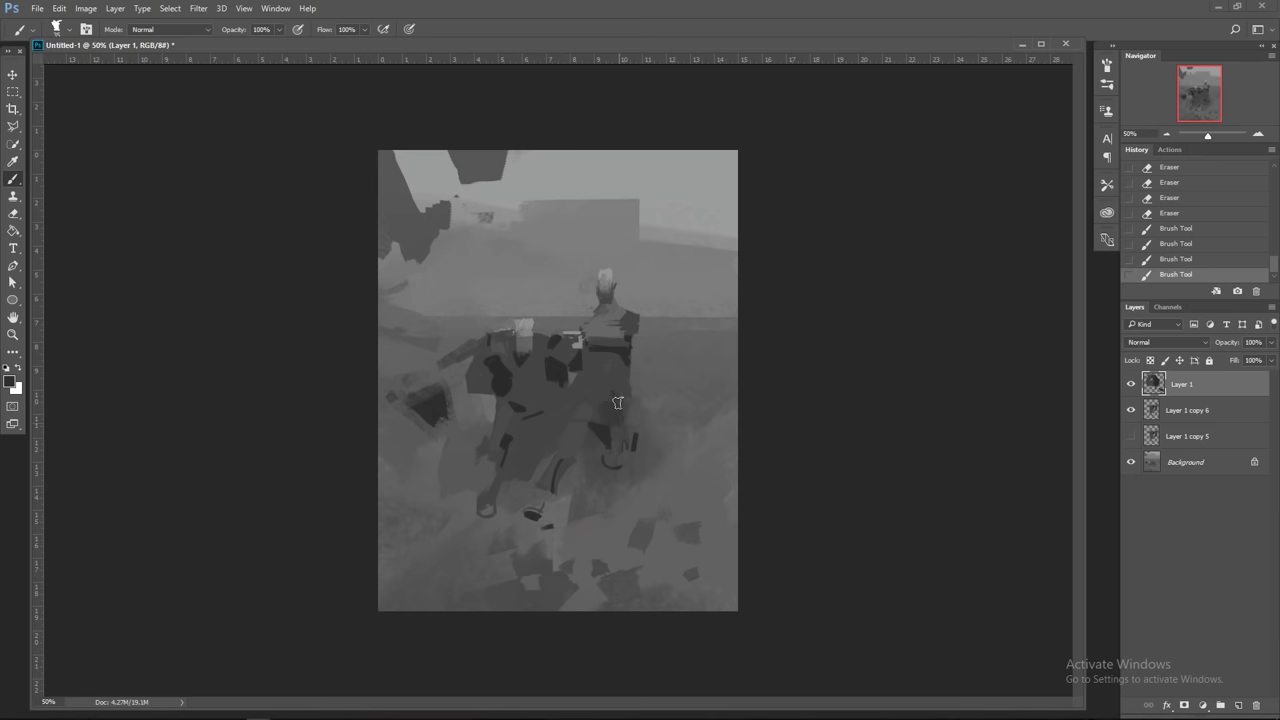
Step: Sample nearby gray tones and repaint the right figure's hip and upper thigh with short strokes
mouse_move(618, 402)
mouse_down()
mouse_move(608, 364)
mouse_move(614, 395)
mouse_up()
alt+click(598, 379)
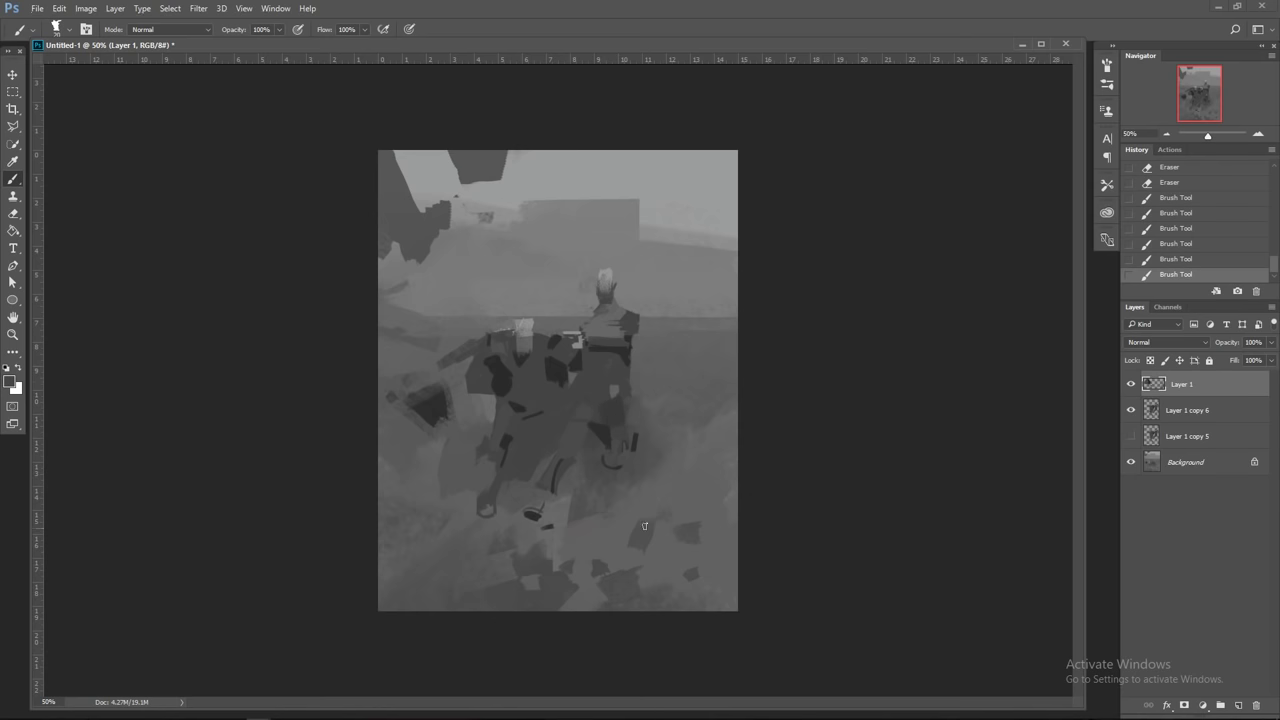
alt+click(618, 385)
key(bracketleft)
alt+click(614, 387)
alt+click(605, 385)
mouse_move(608, 387)
mouse_down()
mouse_move(611, 397)
mouse_move(622, 383)
mouse_up()
alt+click(627, 350)
Step: Erase around the left figure's rear foot with a smaller brush and merge Layer 1 down into Layer 1 copy 6
key(bracketleft)
key(bracketleft)
key(bracketleft)
click(481, 512)
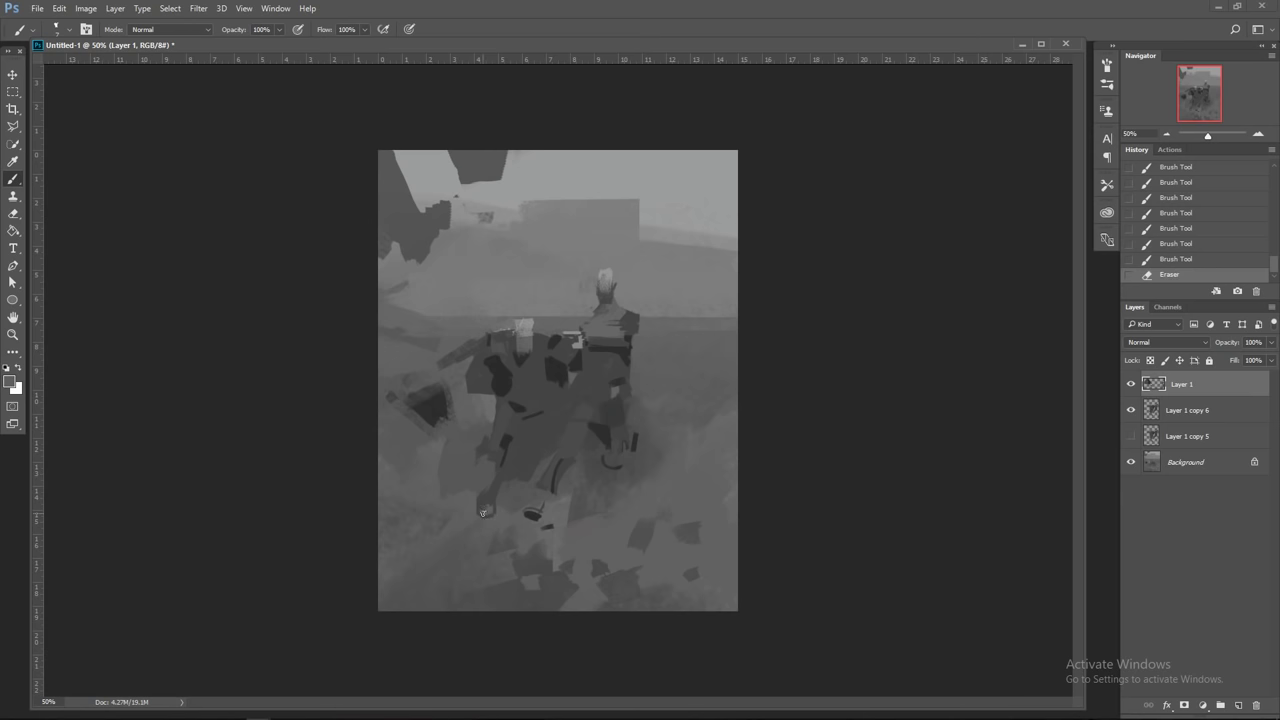
click(488, 517)
right_click(1190, 385)
click(1070, 506)
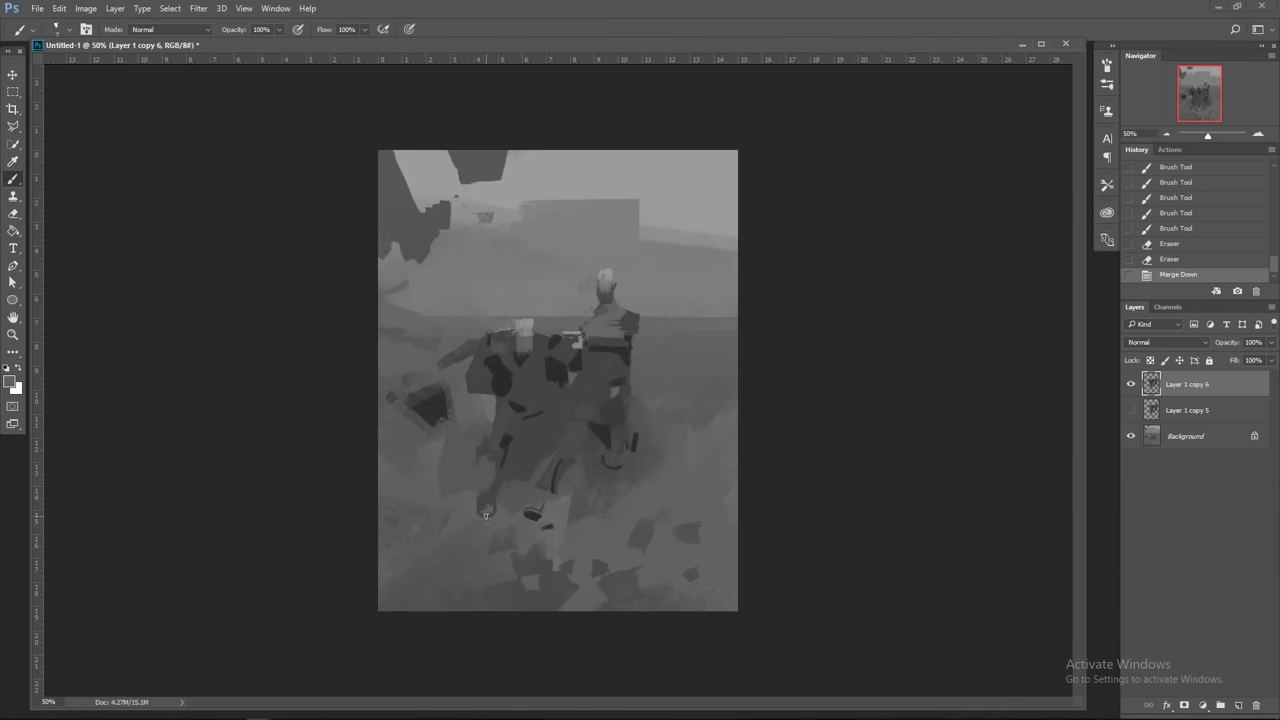
Step: Clean the edge of the left figure's rear foot and define its ankle and boot with small dark strokes
click(487, 517)
click(488, 517)
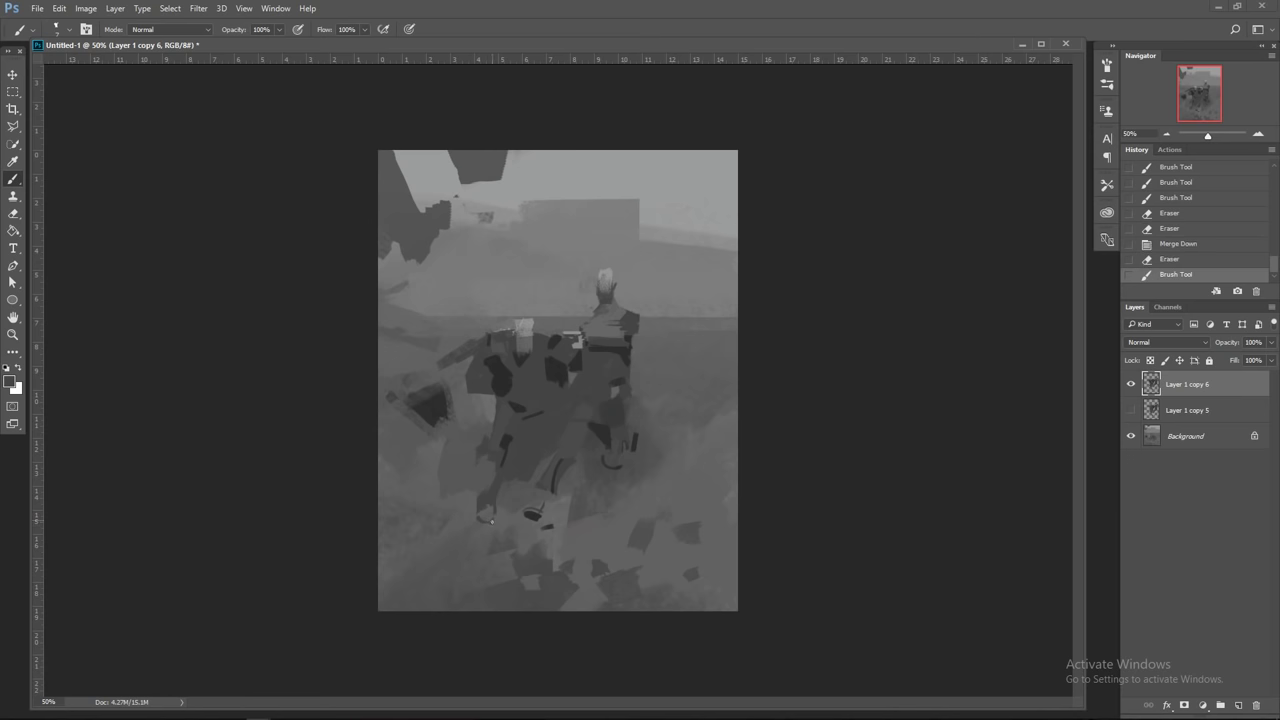
click(486, 512)
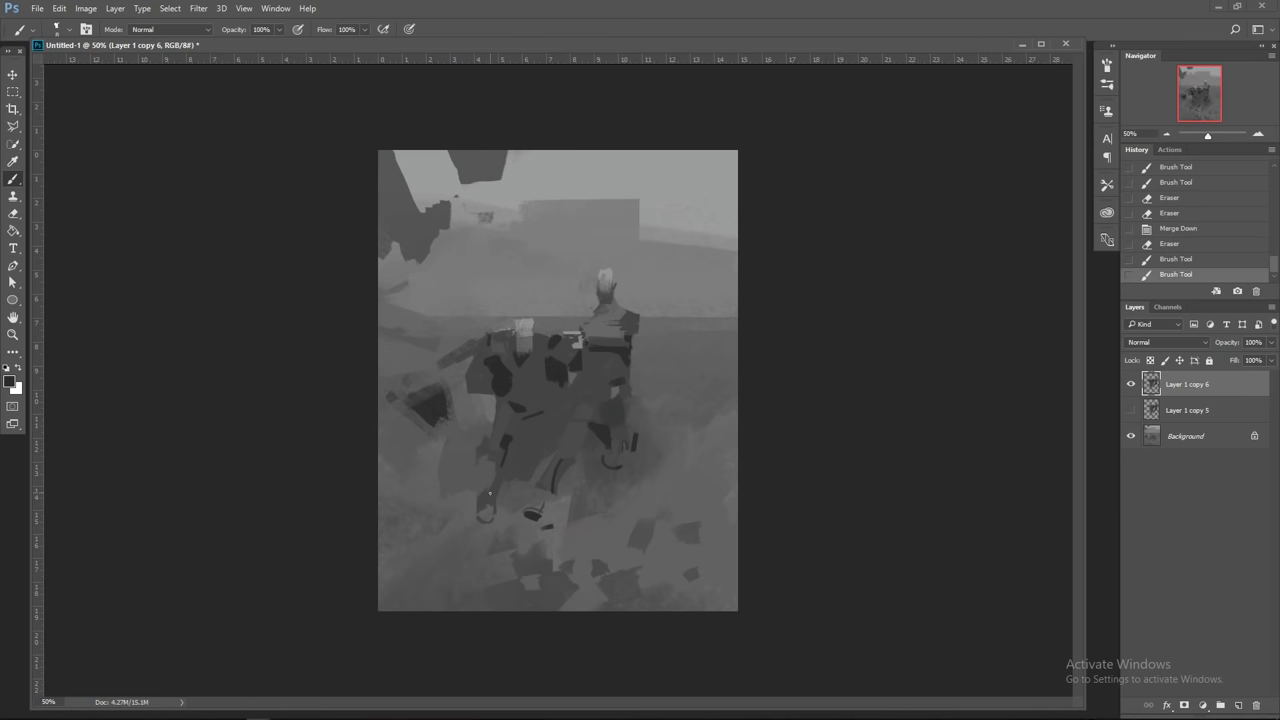
click(488, 490)
click(490, 486)
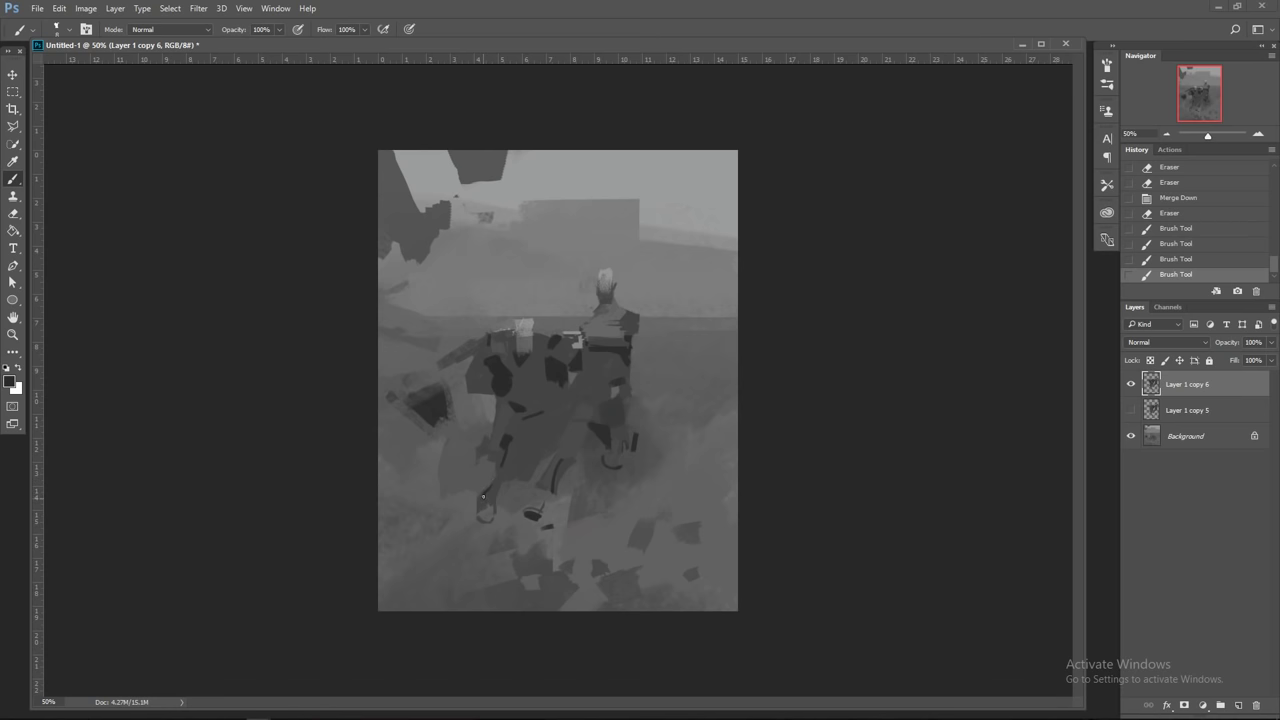
click(481, 503)
click(480, 501)
click(483, 508)
click(494, 502)
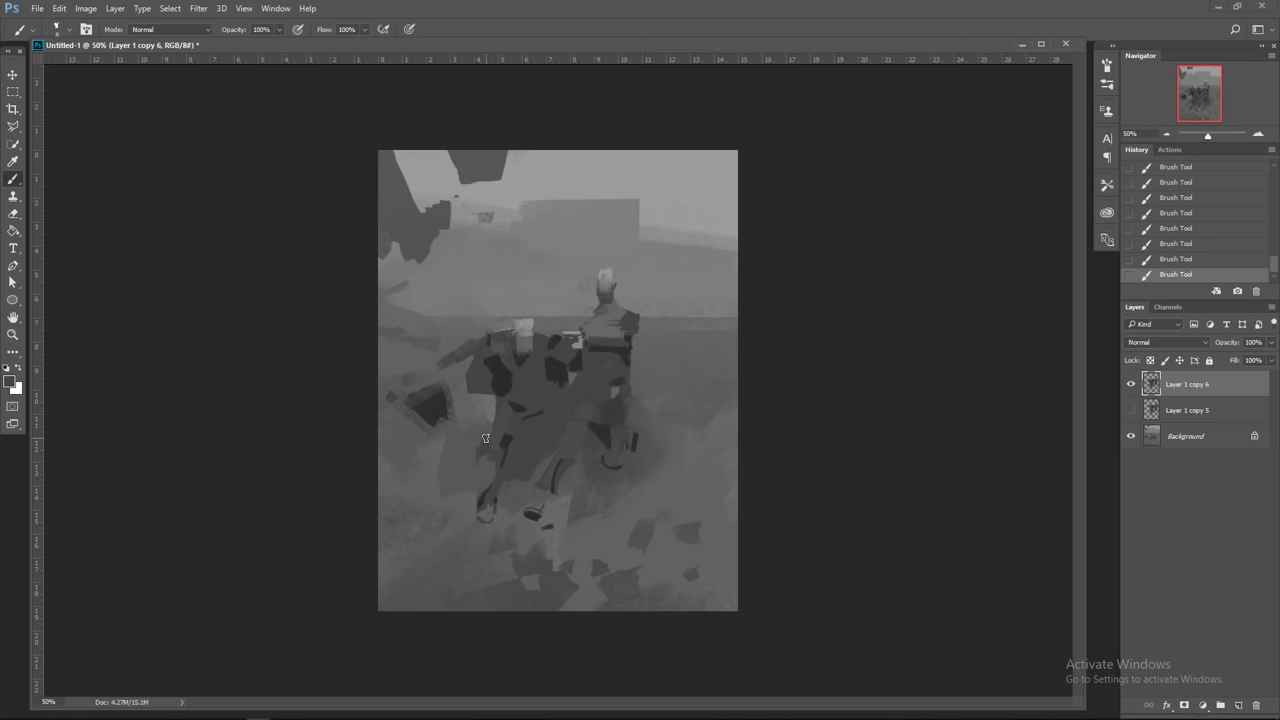
Step: Sample ground tones and paint over the ground patches below the figures on the Background layer with a larger brush
click(531, 515)
key(alt)
alt+click(617, 553)
key(alt)
alt+click(587, 501)
click(1179, 435)
key(])
key(])
key(])
key(])
key(])
key(])
key(])
key(])
key(])
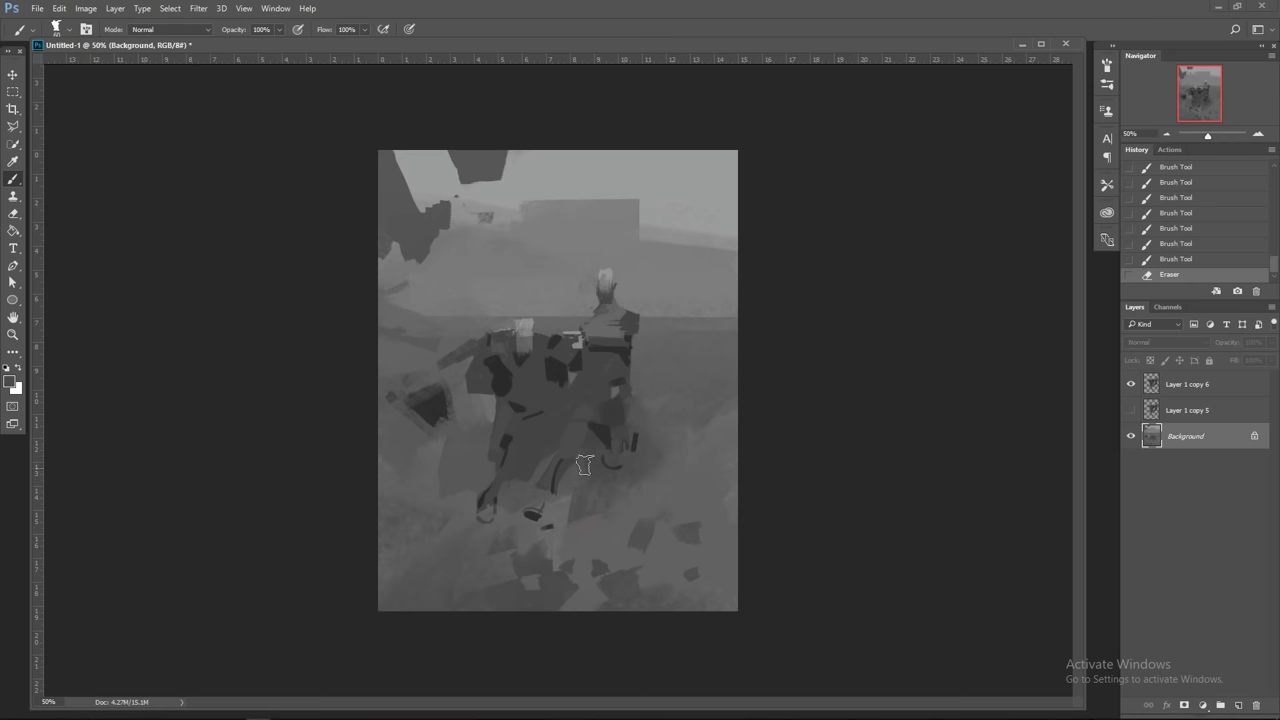
mouse_move(558, 553)
mouse_down()
mouse_move(543, 563)
mouse_move(560, 551)
mouse_move(556, 580)
mouse_move(543, 541)
mouse_up()
key(alt)
alt+click(589, 533)
drag(545, 541, 576, 539)
mouse_move(578, 537)
mouse_down()
mouse_move(587, 527)
mouse_move(565, 540)
mouse_up()
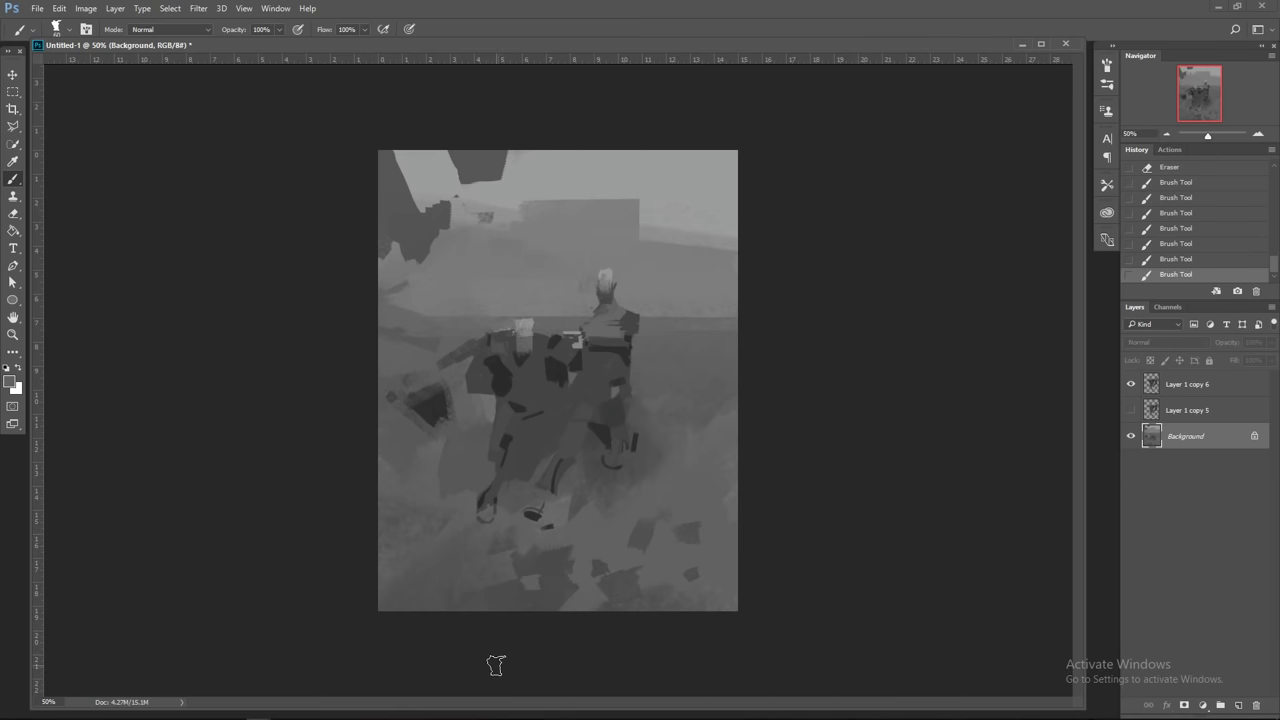
Step: Paint a darker vertical shadow stroke on the ground between the two figures' legs
key(bracketleft)
key(bracketleft)
click(574, 488)
drag(592, 476, 581, 537)
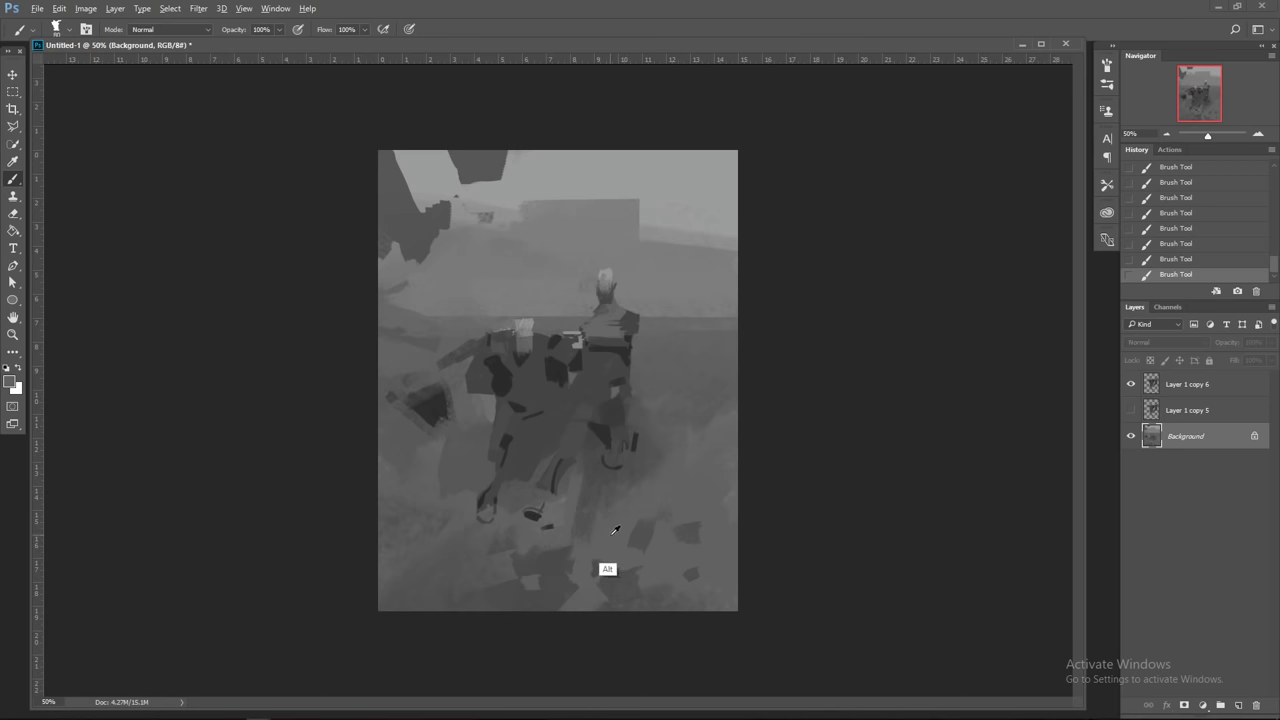
Step: On Layer 1 copy 6, reshape the left figure's front lower leg in dark gray and cover the old oval mark at its foot
click(1182, 384)
drag(562, 462, 553, 490)
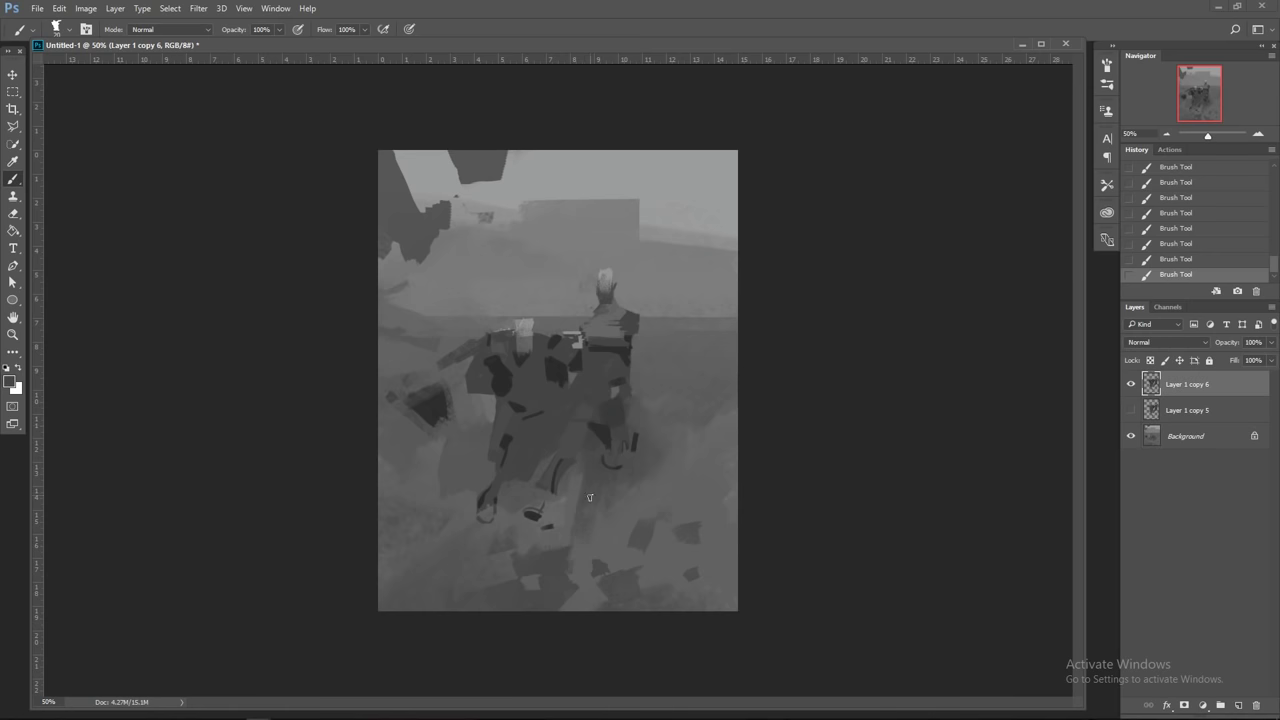
key(alt)
alt+click(549, 509)
alt+click(529, 461)
key(bracketright)
key(bracketright)
drag(552, 494, 542, 510)
drag(535, 517, 532, 510)
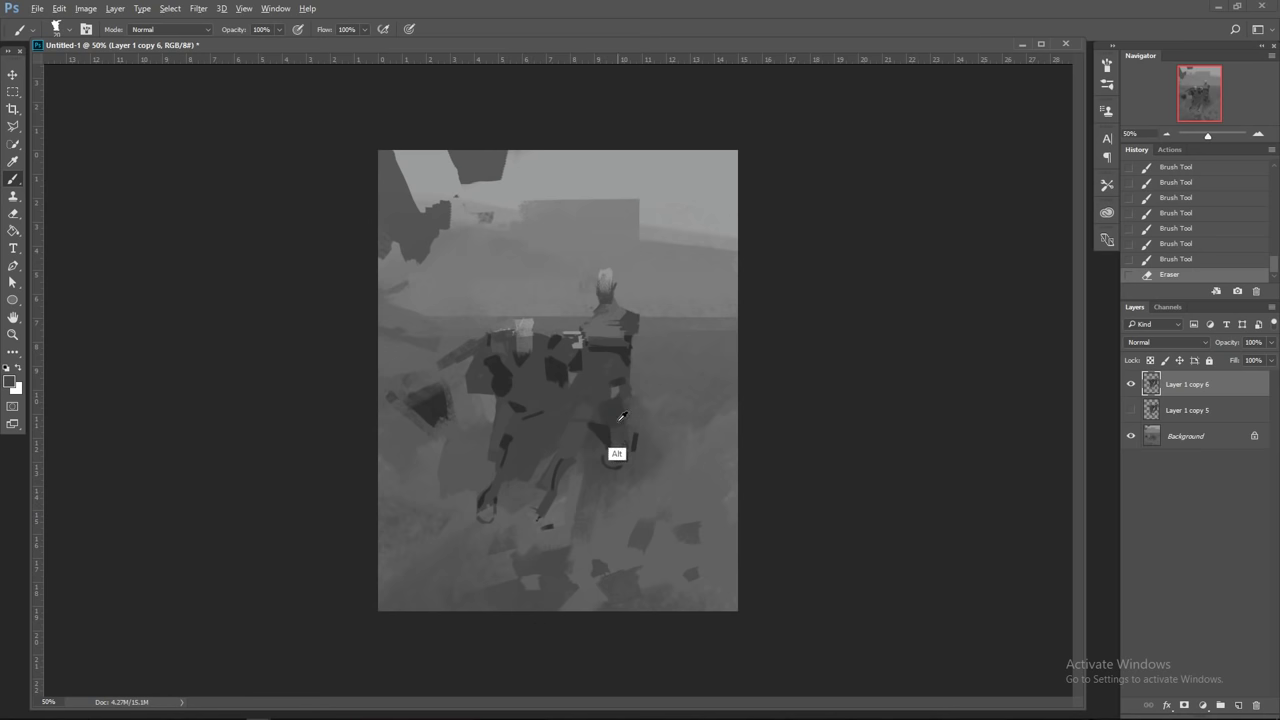
Step: Sample dark tones from the right figure, repaint the left figure's front foot and erase its stray edges
alt+click(606, 432)
alt+click(597, 387)
alt+click(612, 408)
key([)
key([)
click(548, 527)
key(bracketleft)
click(529, 522)
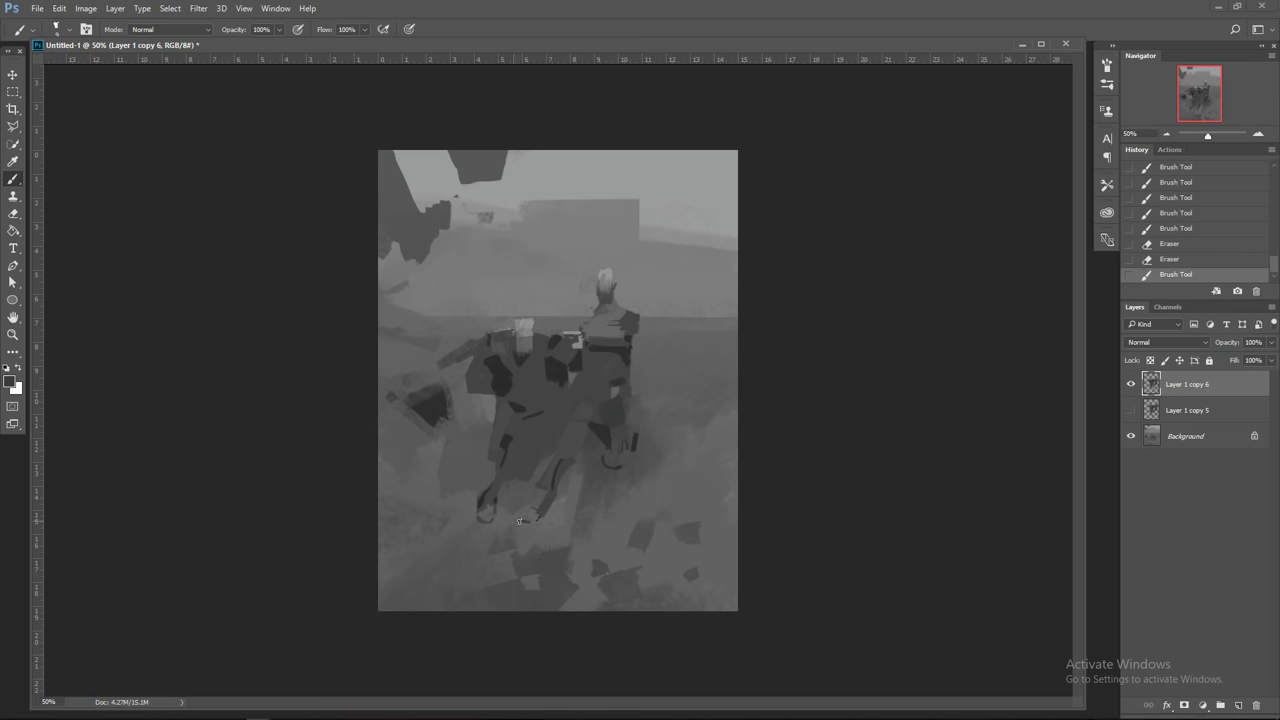
key(e)
click(530, 521)
drag(539, 521, 530, 518)
key(e)
Step: Sample tones around the legs and paint a stroke down the left figure's front shin
key(b)
alt+click(580, 484)
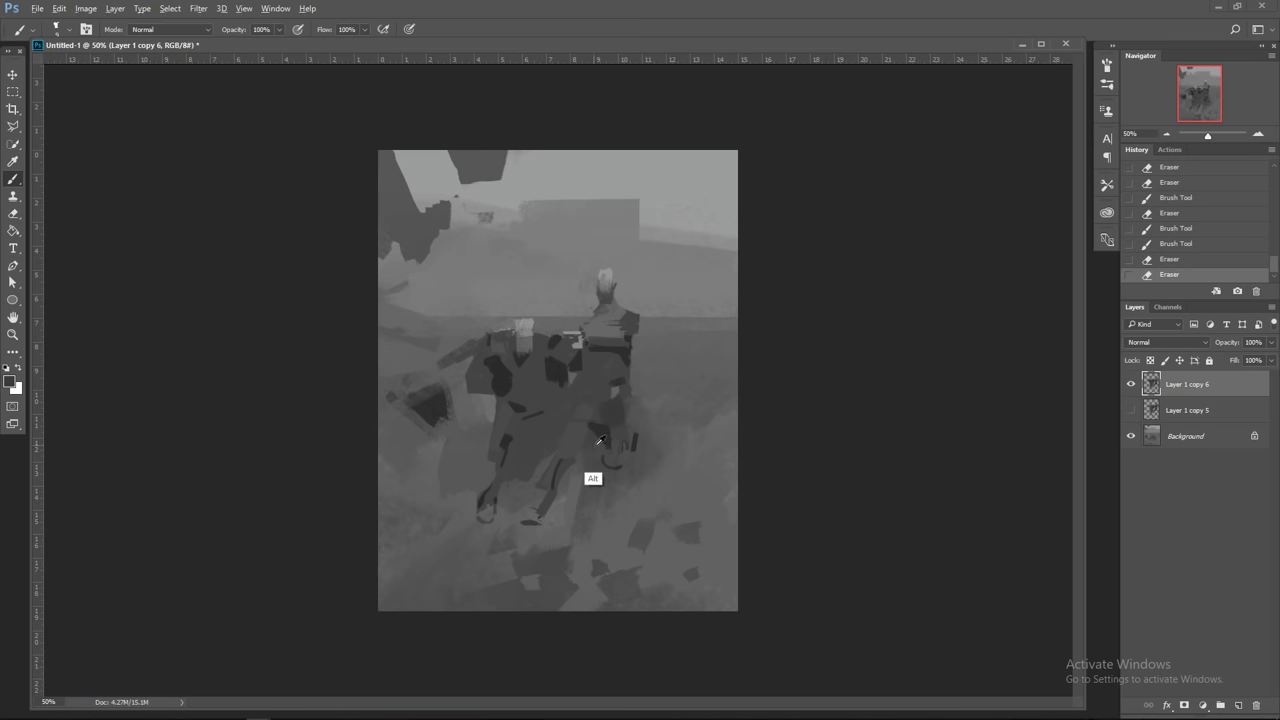
alt+click(559, 477)
alt+click(604, 441)
alt+click(553, 473)
drag(559, 465, 541, 494)
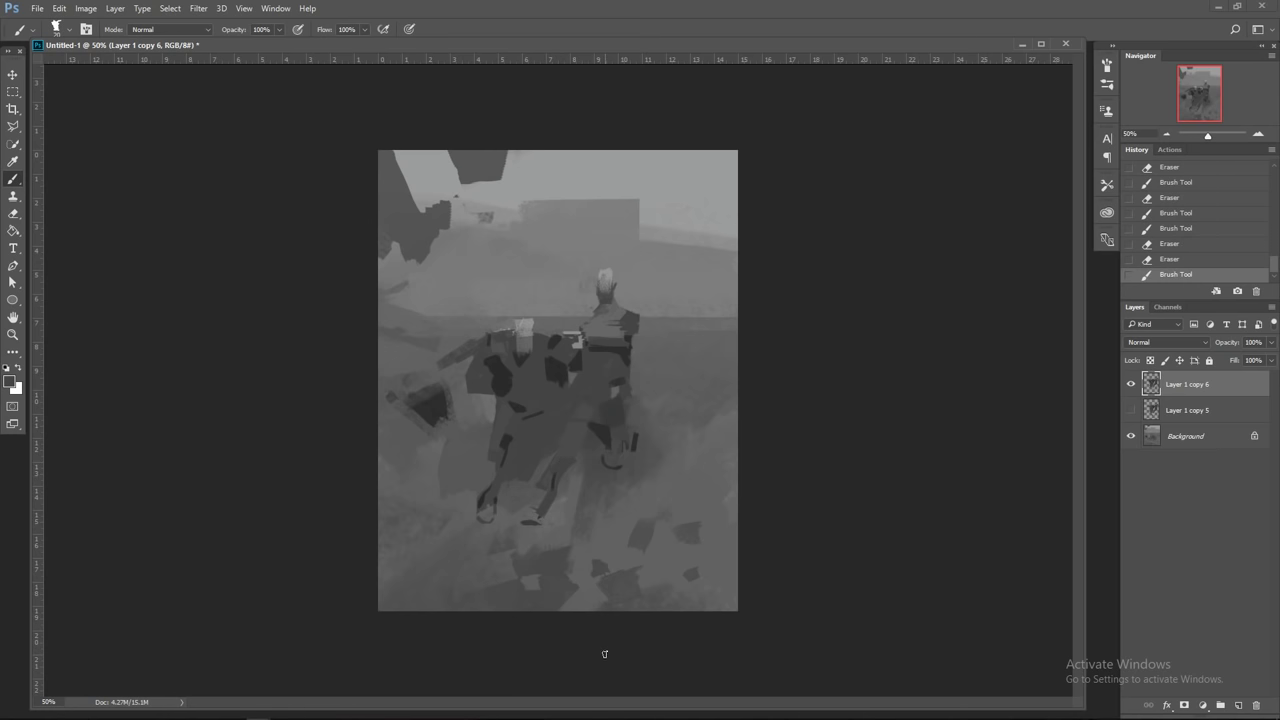
Step: Adjust the brush size and paint a short dark accent just below the left figure's front foot
key(alt)
key(bracketleft)
key(bracketleft)
key(bracketright)
key(bracketright)
key(bracketleft)
click(530, 532)
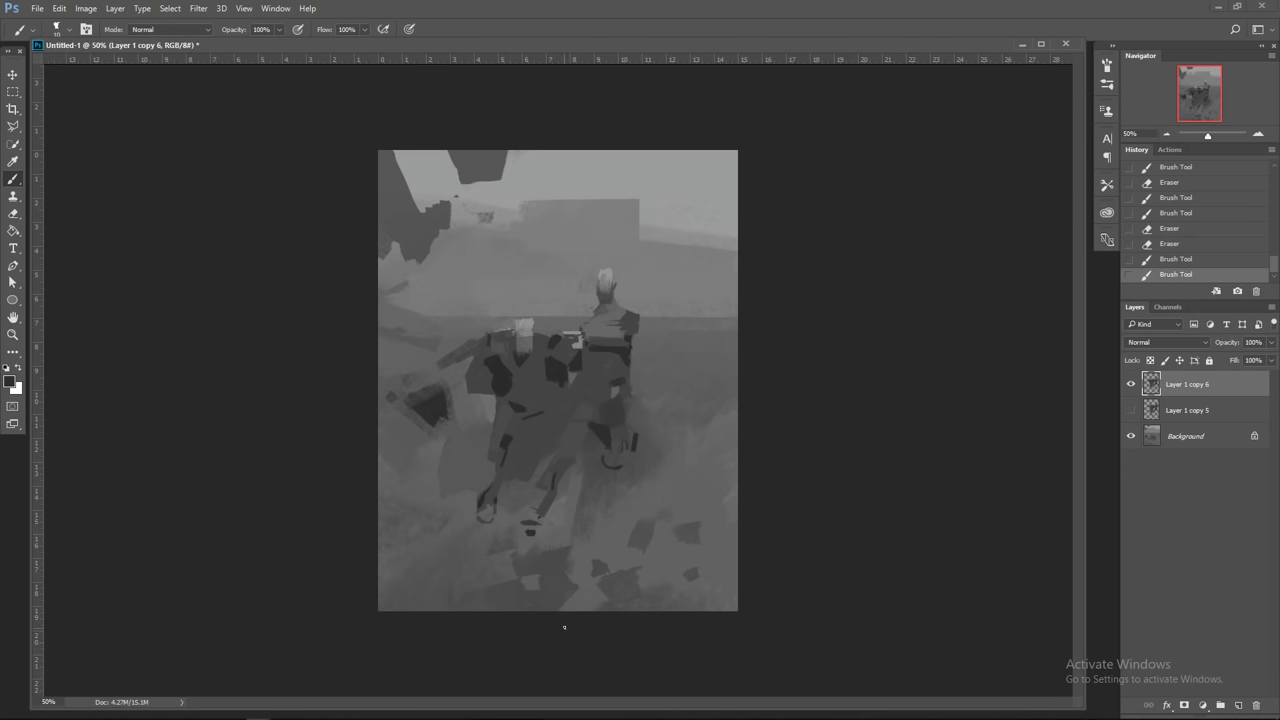
Step: Flip the canvas horizontally and shape the taller figure's lower leg and boot with dark and mid-gray strokes
key(ctrl+shift+h)
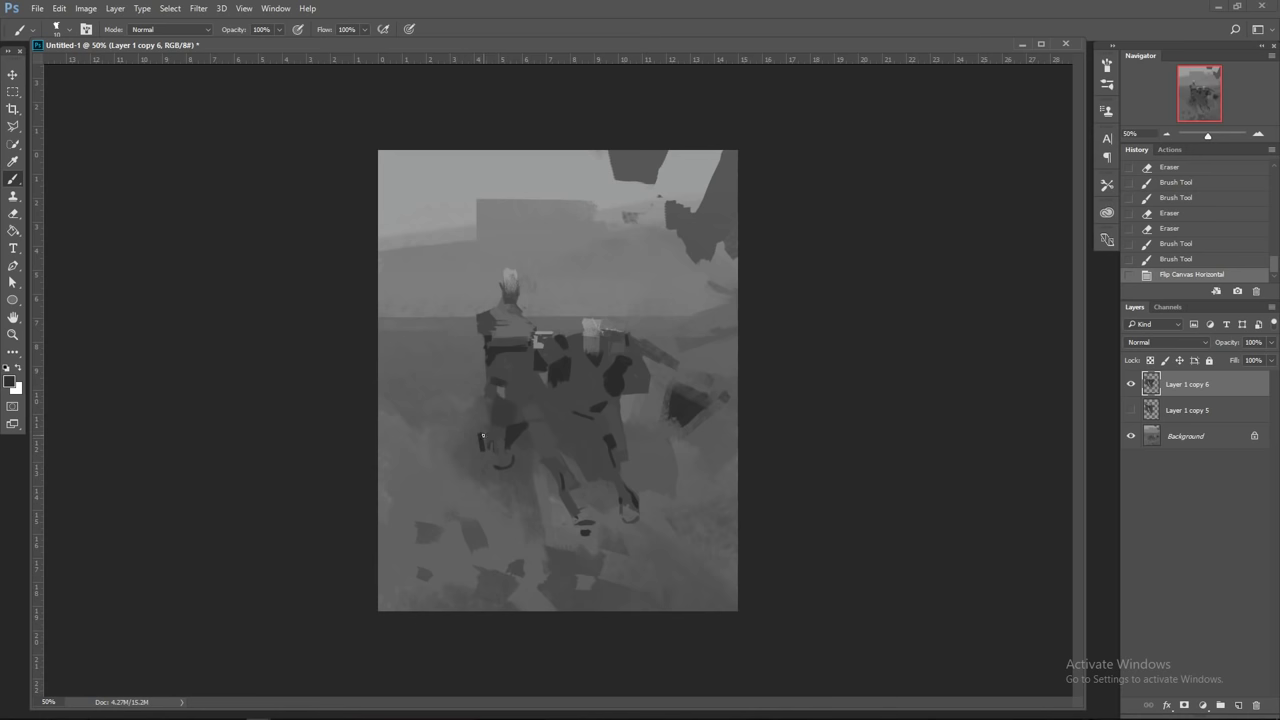
drag(480, 434, 485, 466)
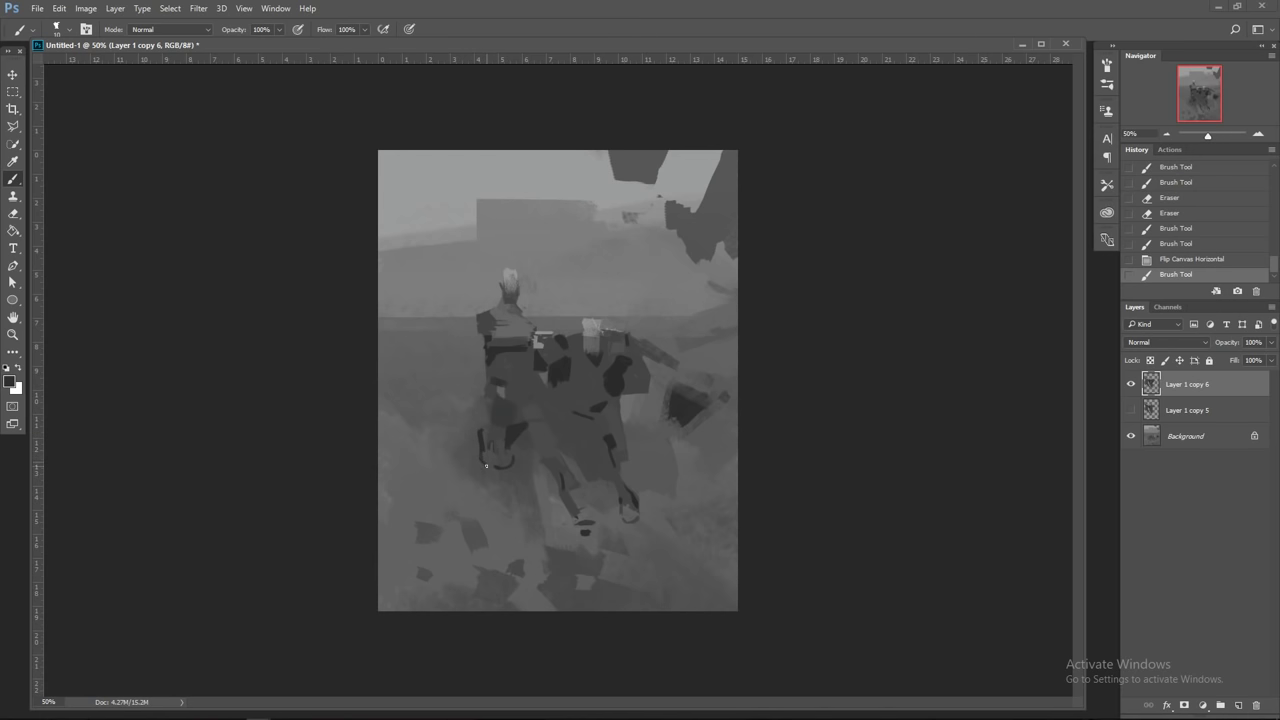
drag(484, 452, 486, 466)
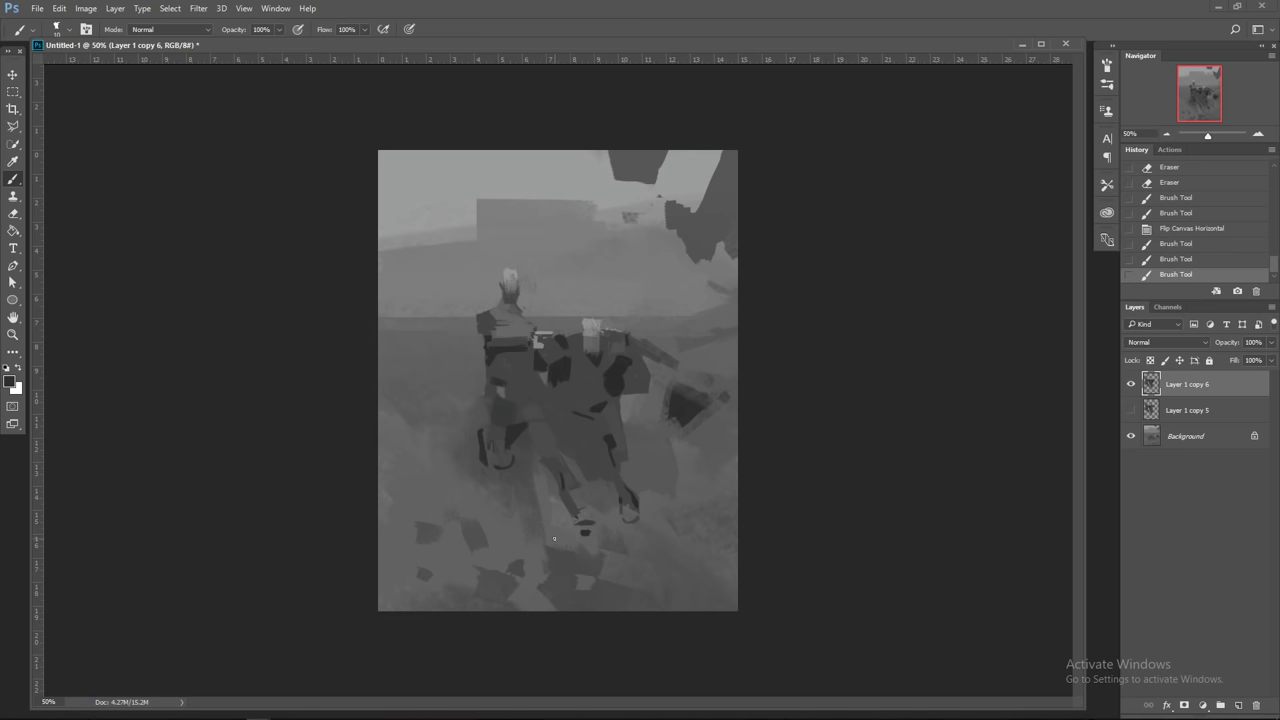
alt+click(456, 486)
drag(492, 442, 496, 458)
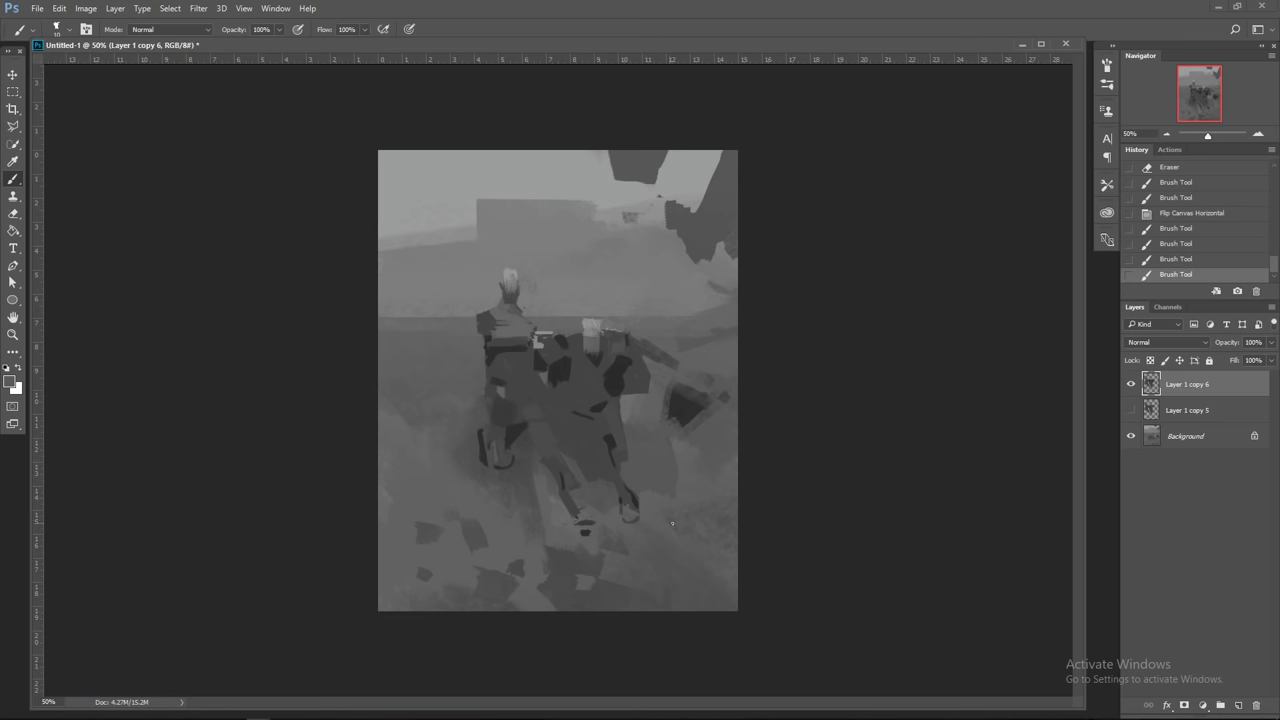
Step: Extend the shorter figure's outstretched arm and hand in dark gray, and flip the canvas back horizontally
alt+click(635, 375)
key(bracketright)
key(bracketright)
key(bracketleft)
drag(683, 363, 671, 418)
key(bracketright)
key(bracketright)
drag(675, 356, 680, 367)
key(ctrl+shift+h)
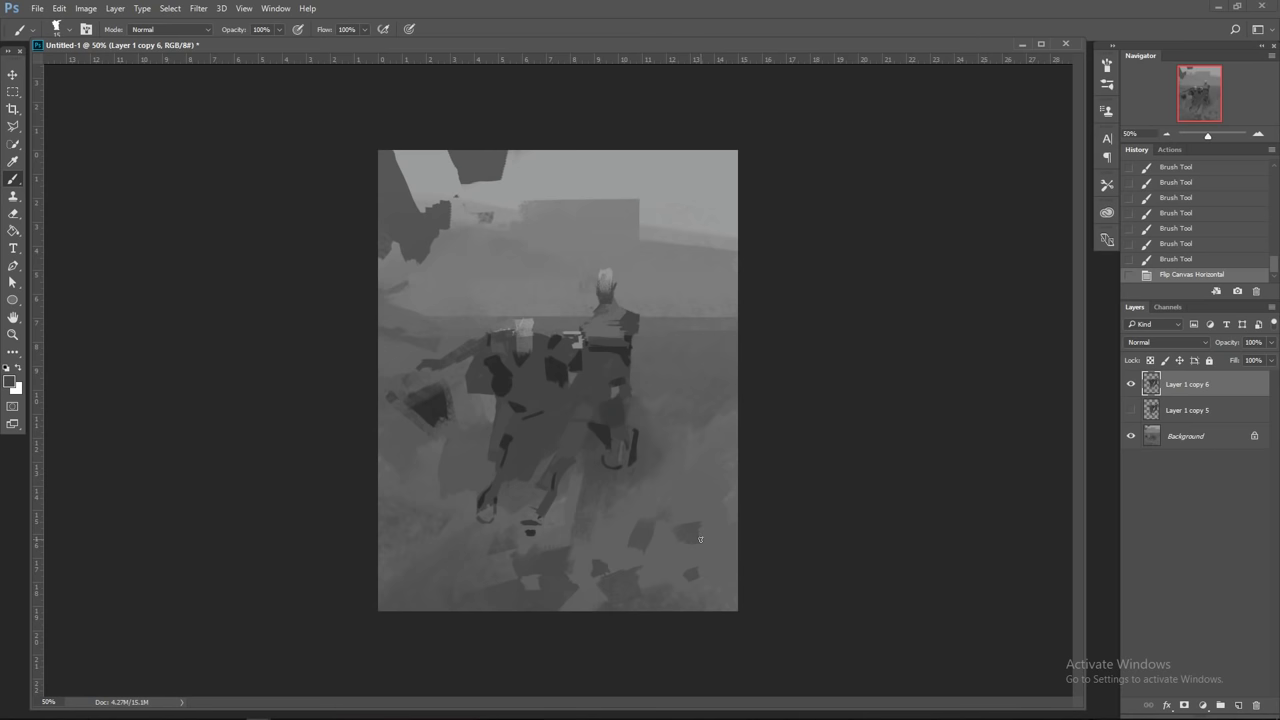
Step: Set the brush opacity to 90% and delete the hidden Layer 1 copy 5
key(7)
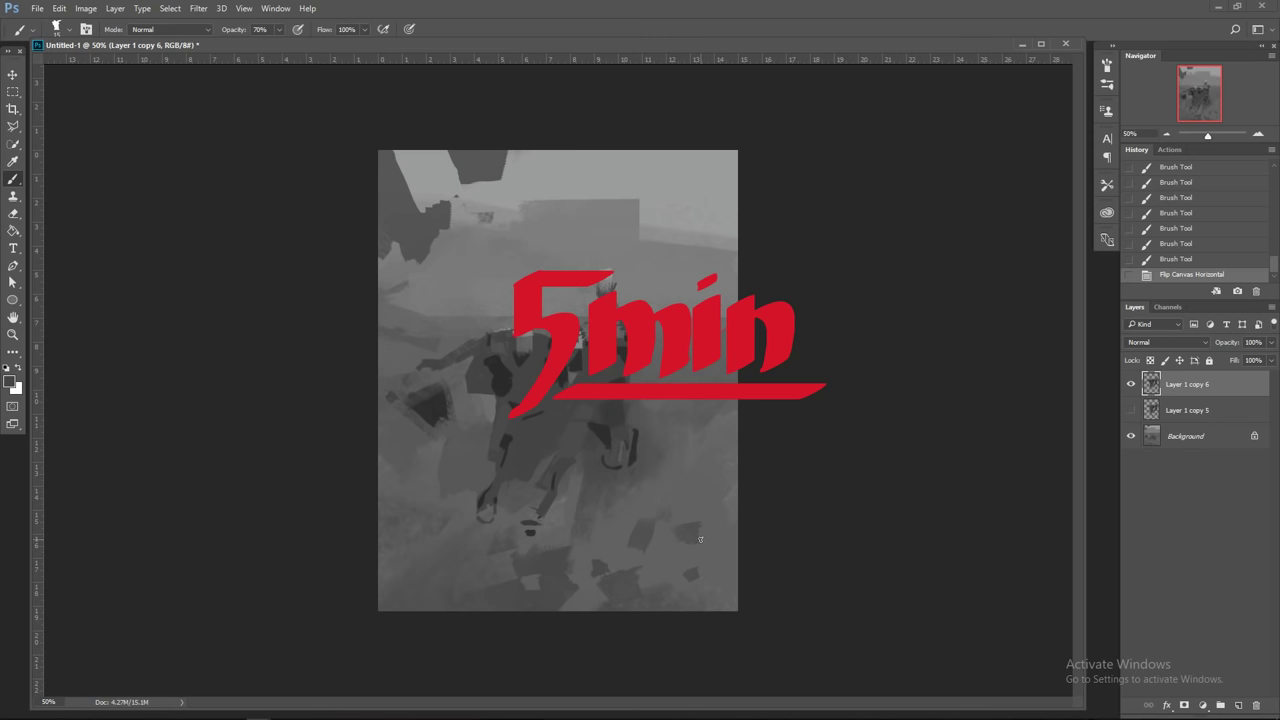
key(9)
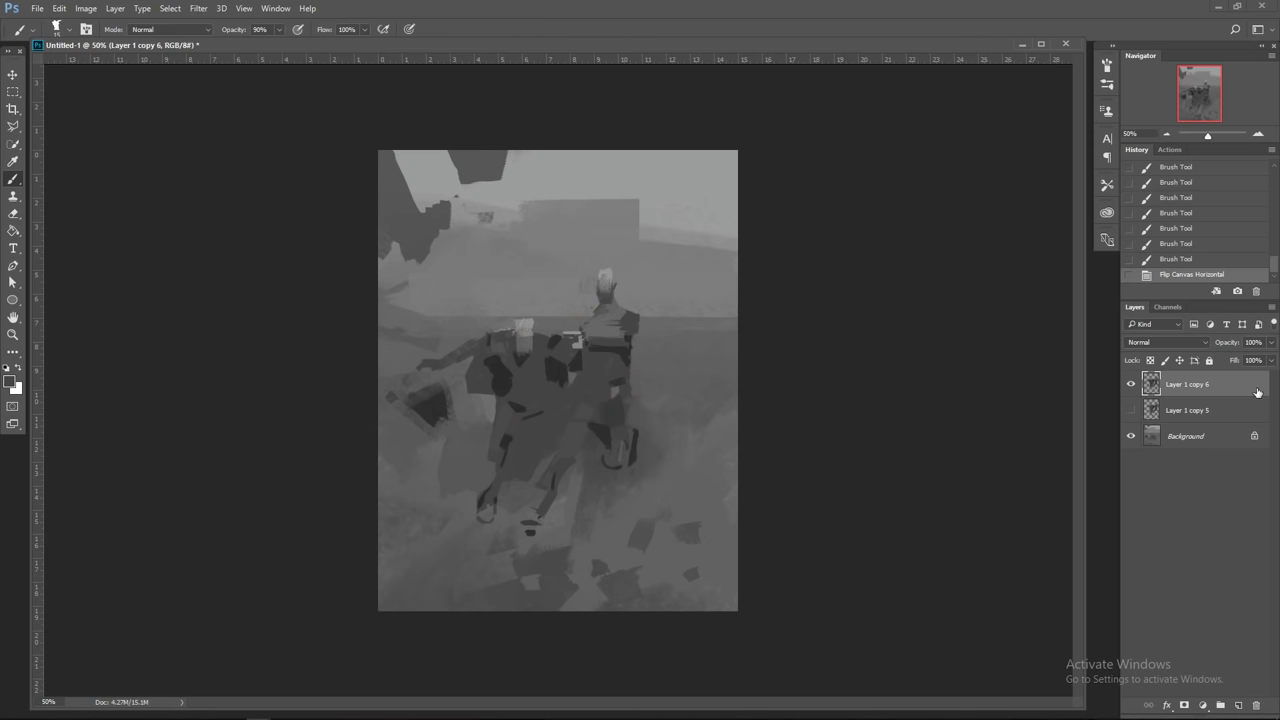
right_click(1204, 418)
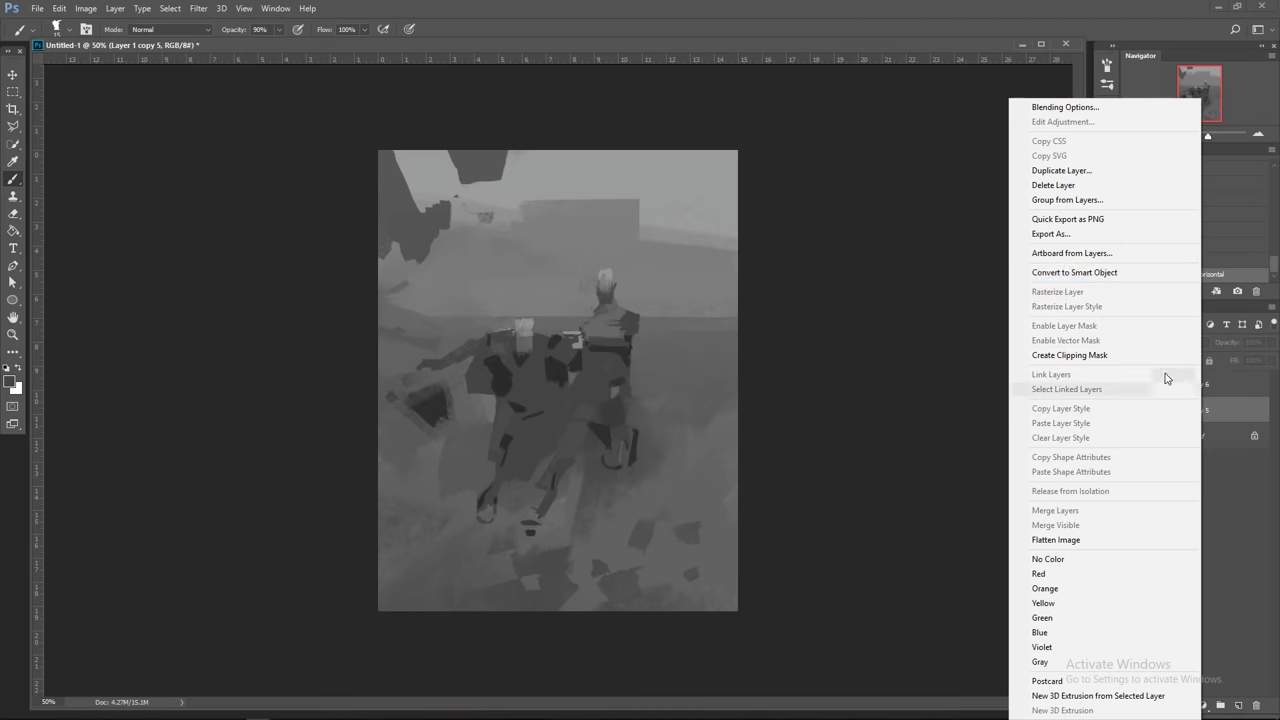
click(1062, 185)
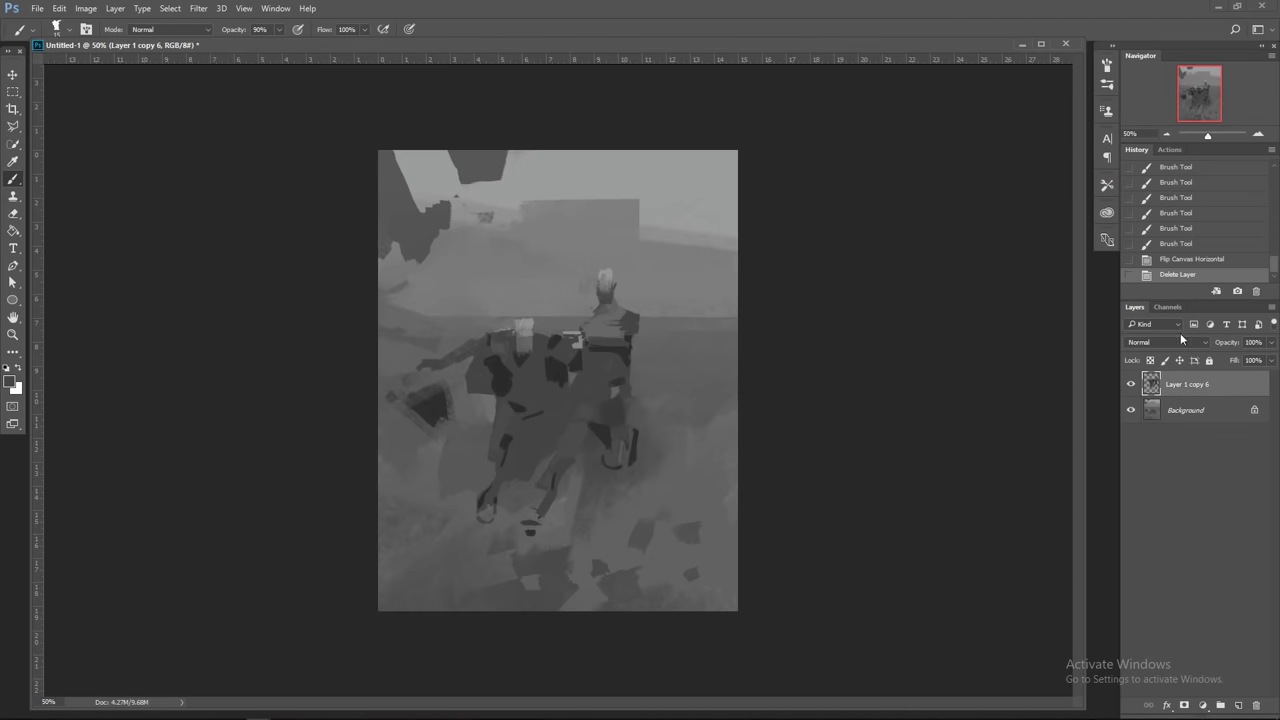
Step: Duplicate Layer 1 copy 6 as Layer 1 copy 7 and hide the original
right_click(1222, 380)
click(1086, 171)
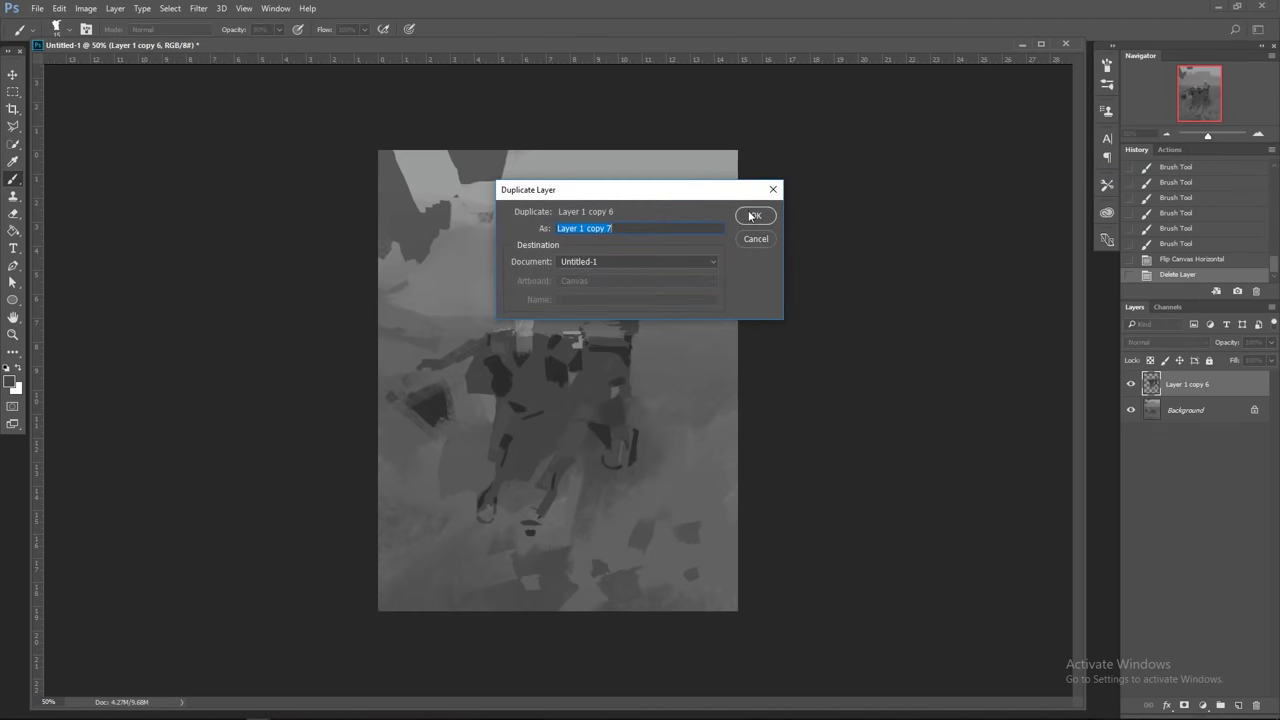
click(754, 216)
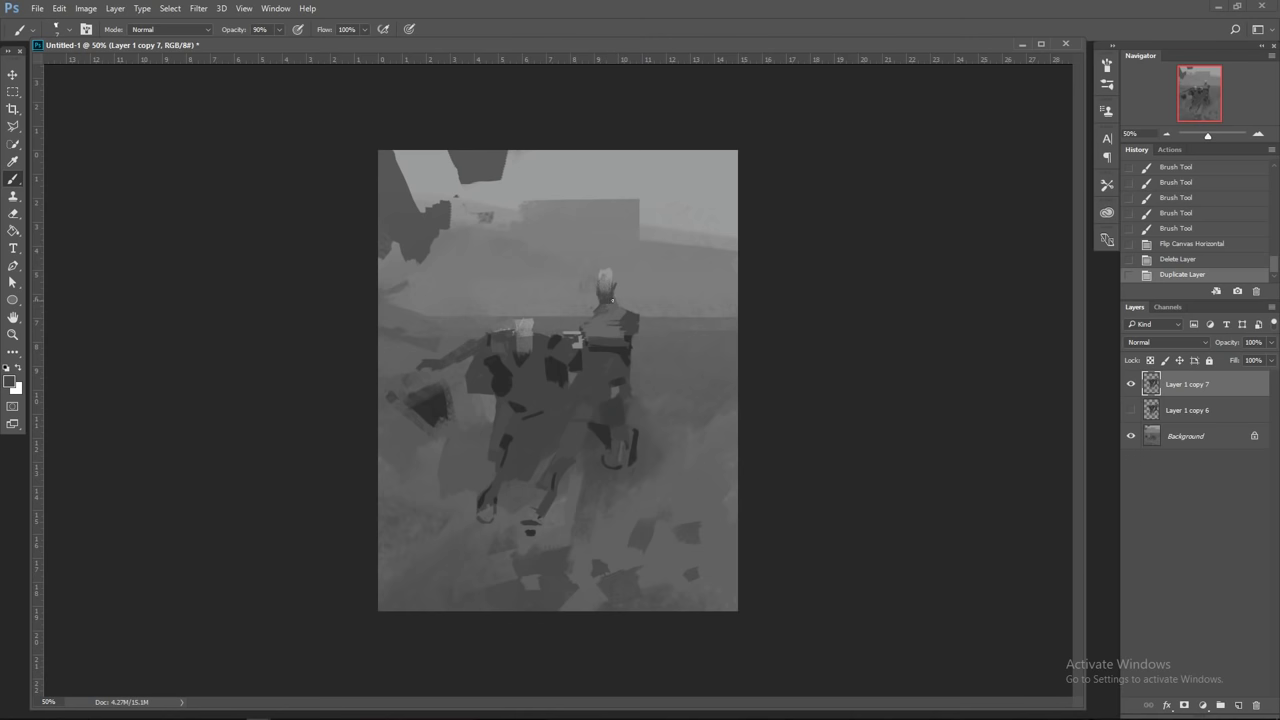
Step: Refine the right figure's neck, shoulder slope and chest with sampled tones, trimming the shoulder edge with the eraser
alt+click(609, 342)
drag(612, 305, 608, 316)
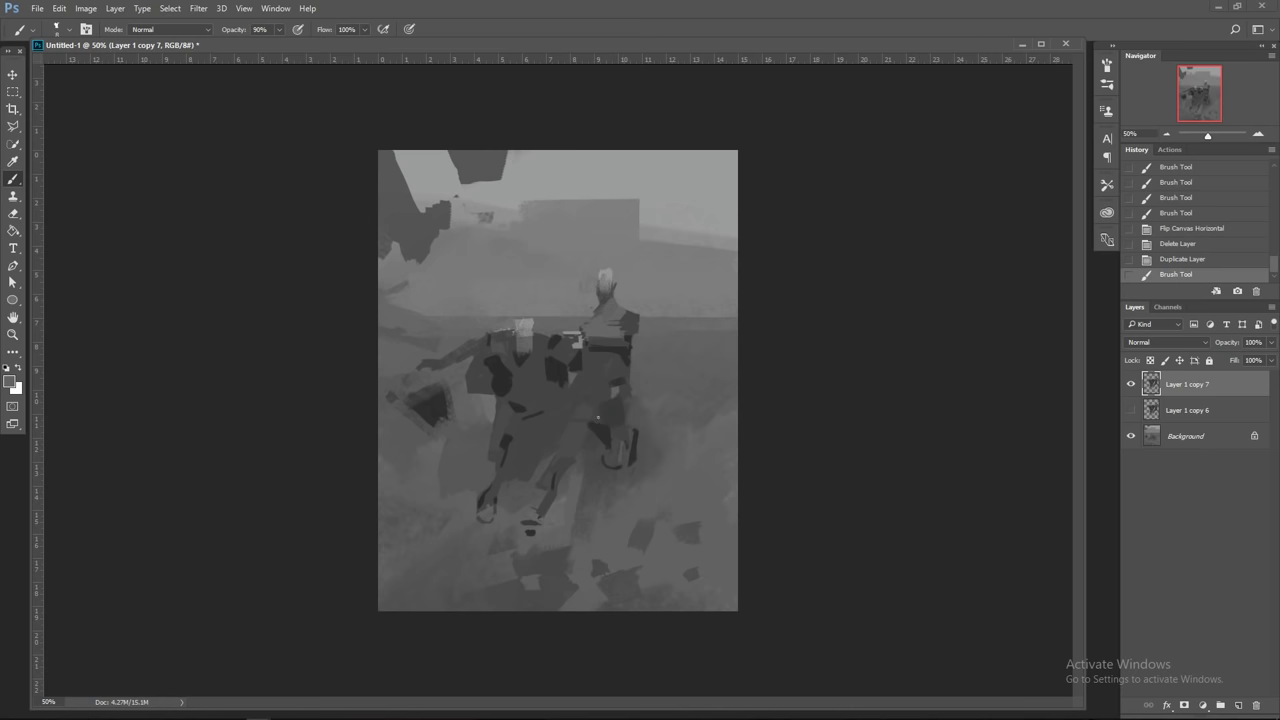
alt+click(628, 329)
drag(600, 300, 578, 325)
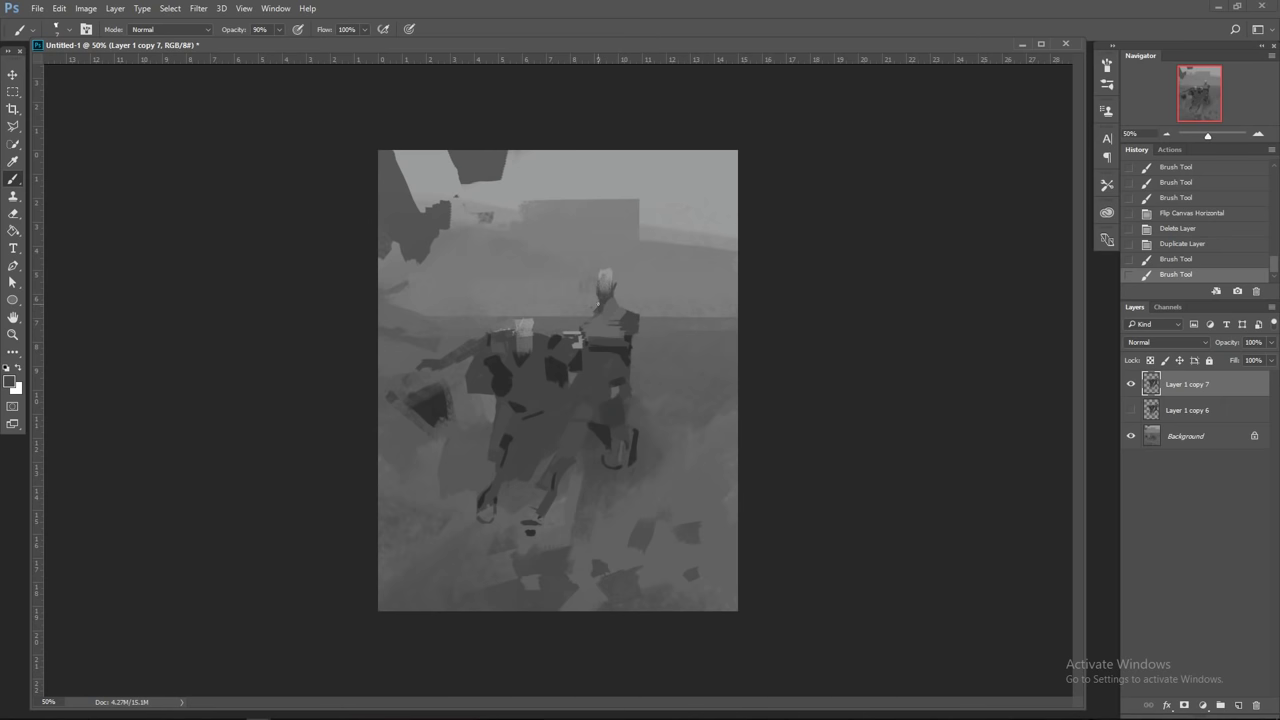
drag(595, 313, 587, 321)
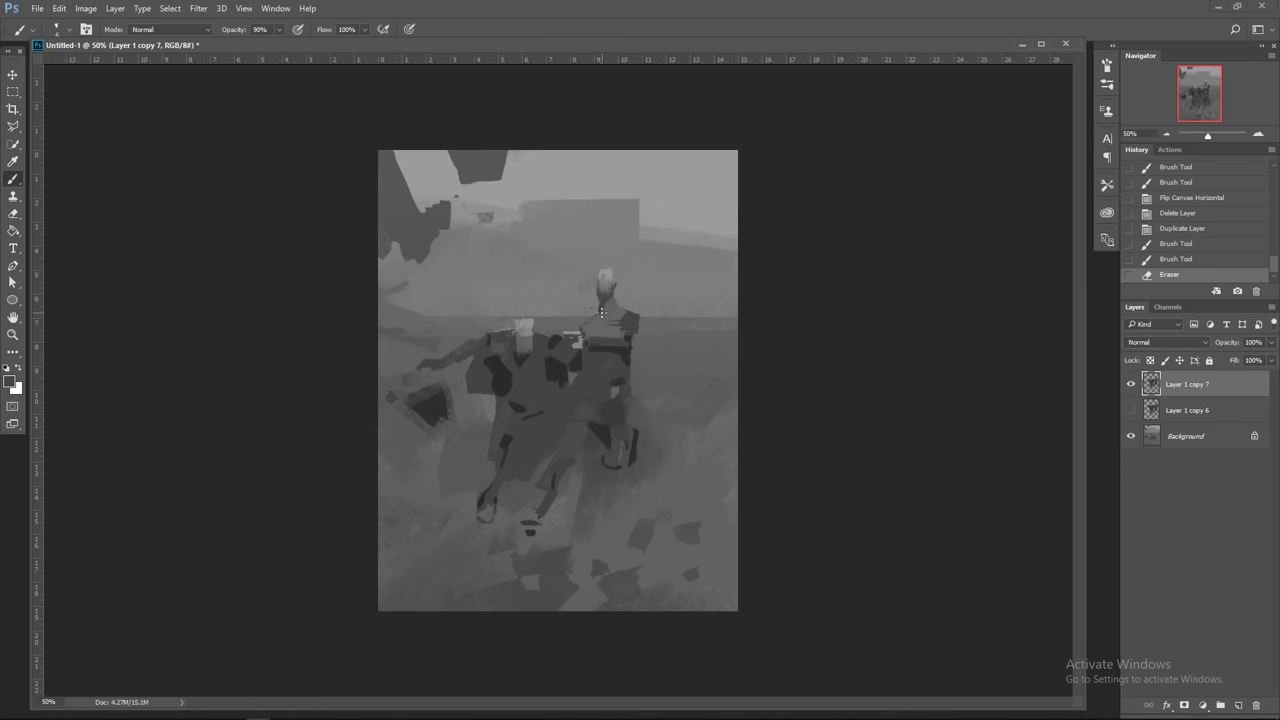
alt+click(599, 342)
mouse_move(597, 342)
mouse_down()
mouse_move(607, 345)
mouse_move(601, 328)
mouse_up()
alt+click(612, 318)
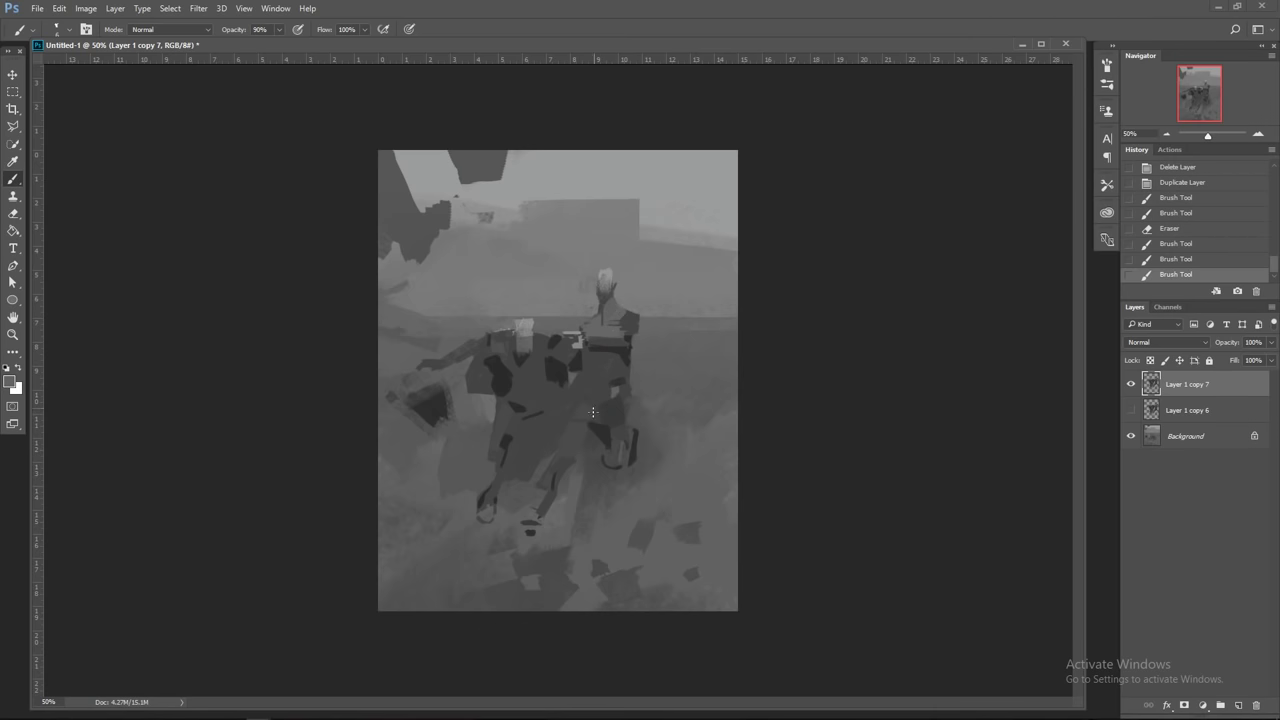
Step: Sample the light tone at the right figure's hand and extend the small highlight beside it
alt+click(616, 402)
alt+click(578, 342)
alt+click(567, 350)
alt+click(578, 340)
alt+click(575, 341)
drag(561, 343, 565, 343)
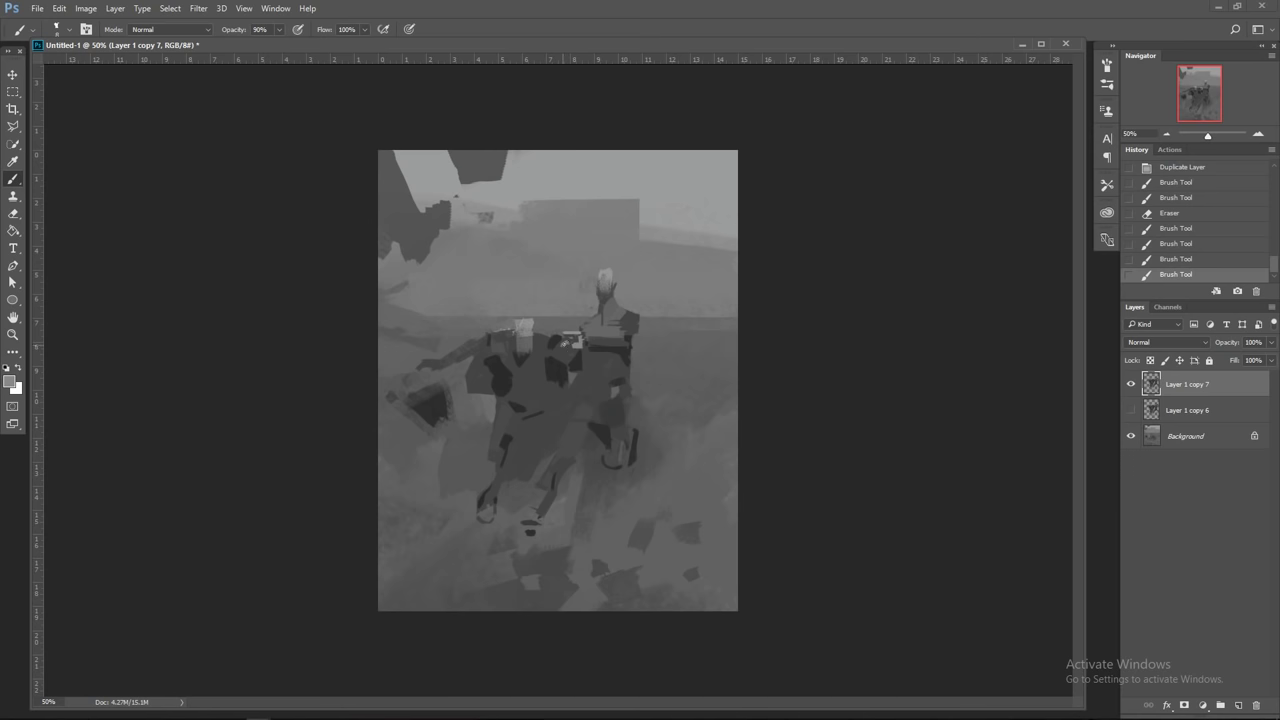
Step: Refine the light and dark details of the object between the two figures using repeatedly sampled tones
alt+click(571, 348)
drag(563, 346, 579, 342)
click(578, 341)
alt+click(579, 341)
click(582, 336)
alt+click(577, 334)
alt+click(575, 337)
alt+click(580, 336)
alt+click(578, 335)
alt+click(590, 330)
alt+click(579, 333)
alt+click(602, 370)
Step: Flip the canvas horizontally and extend the thin light highlight across the taller figure's waist
key(ctrl+shift+h)
alt+click(527, 333)
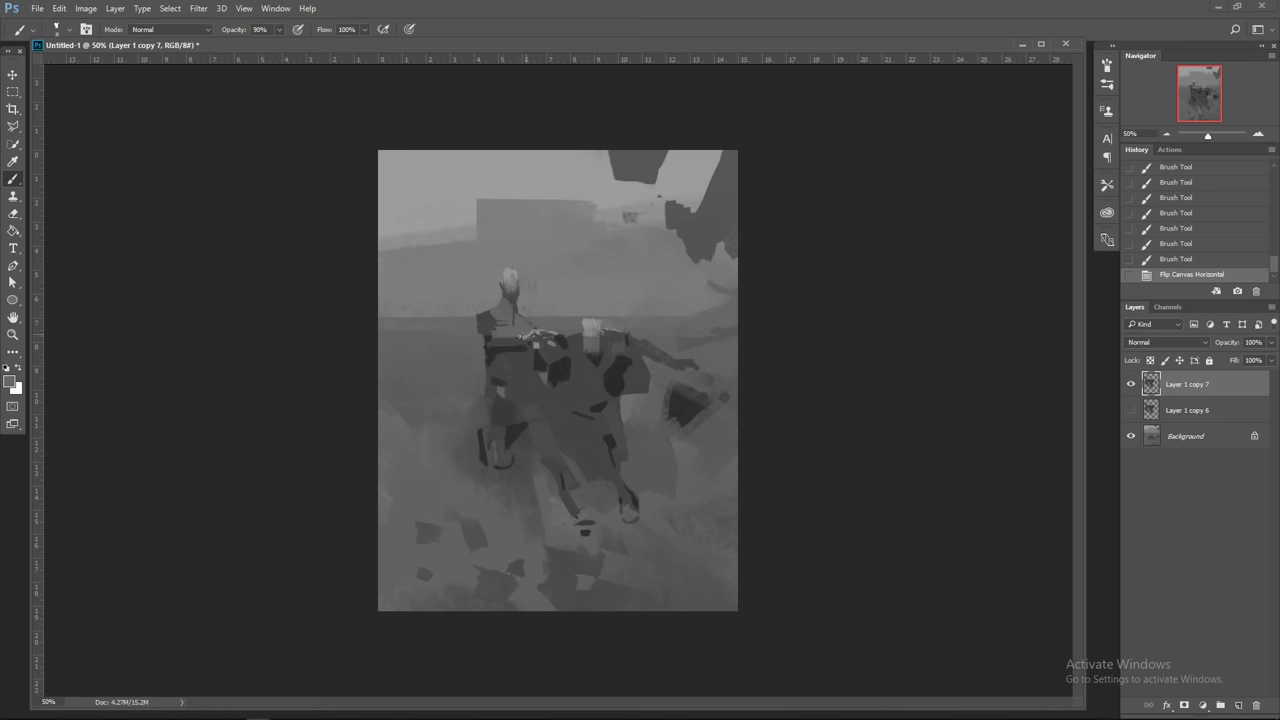
click(458, 384)
alt+click(533, 331)
drag(514, 338, 511, 341)
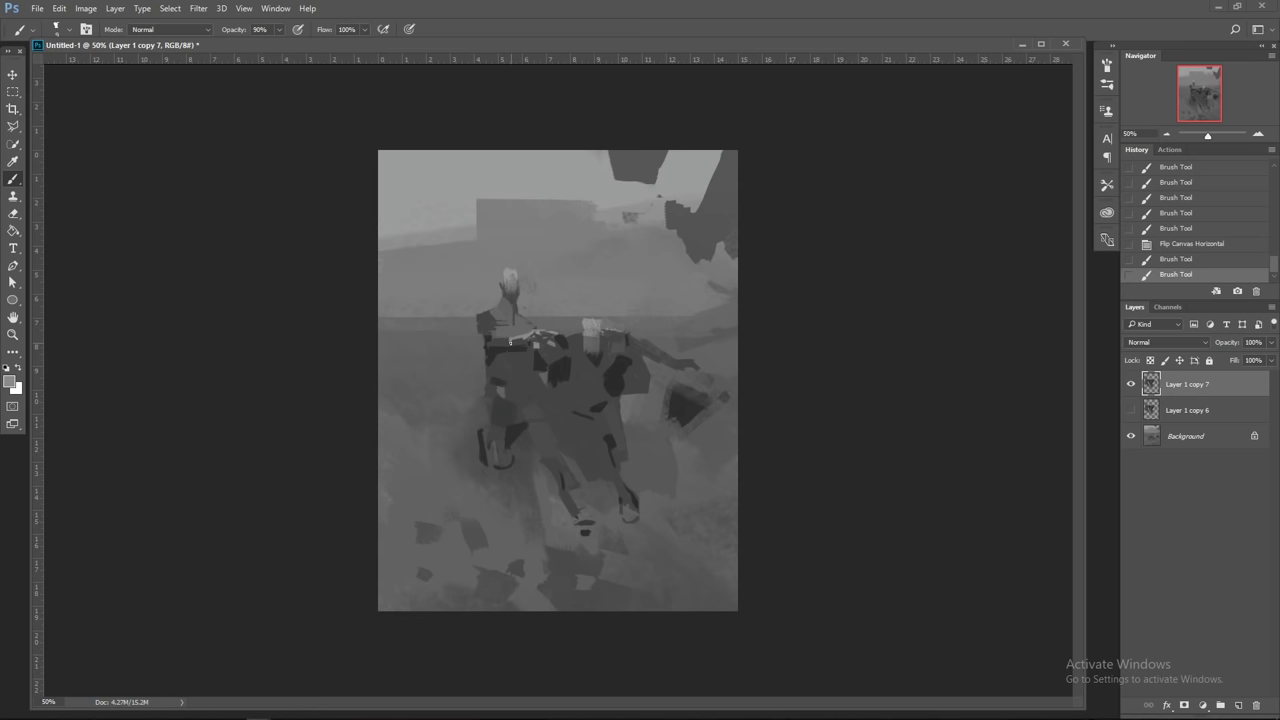
click(510, 342)
alt+click(505, 336)
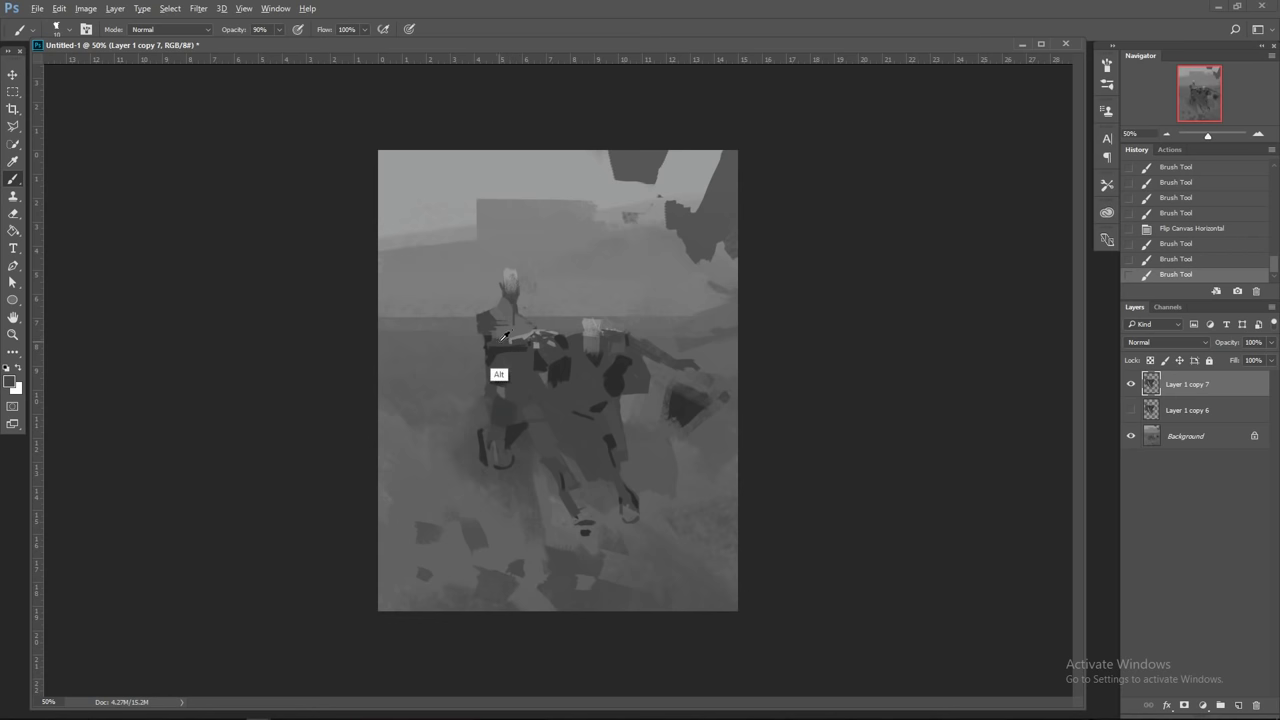
Step: Touch up the light highlight at the taller figure's waist with a smaller brush, and flip the canvas horizontally
alt+click(527, 334)
key(bracketleft)
key(bracketleft)
drag(523, 337, 524, 339)
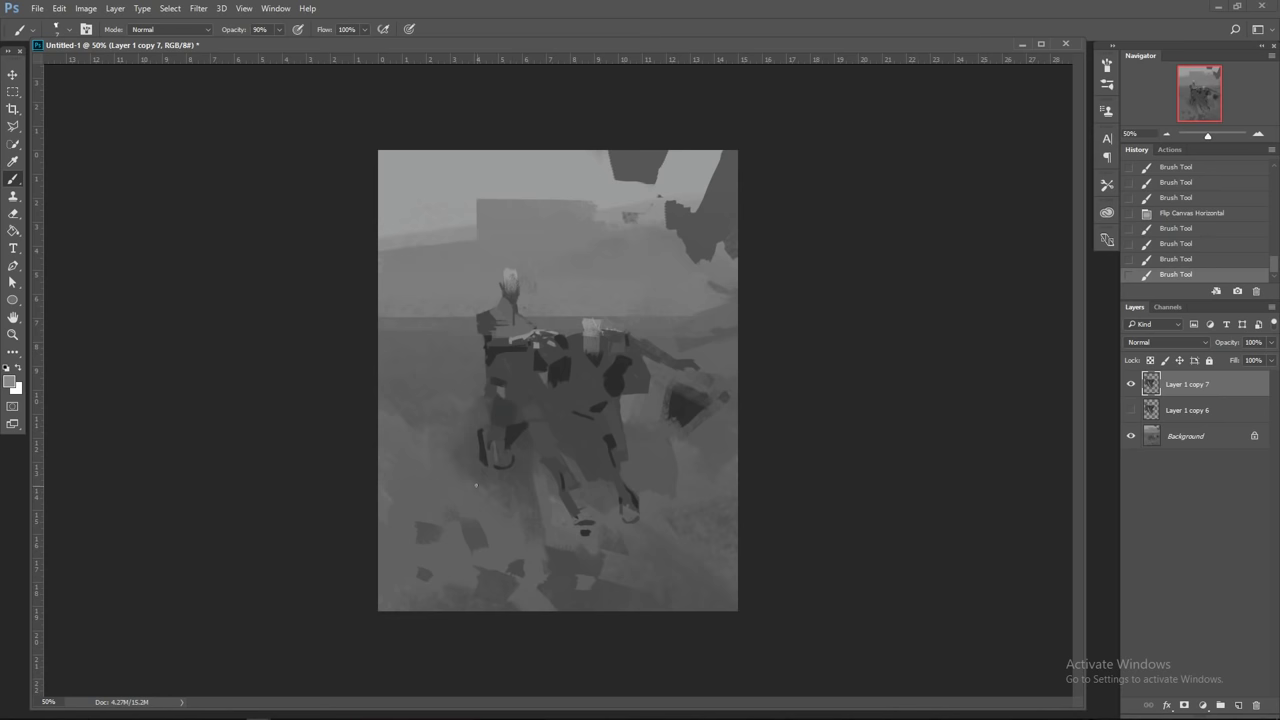
key(h)
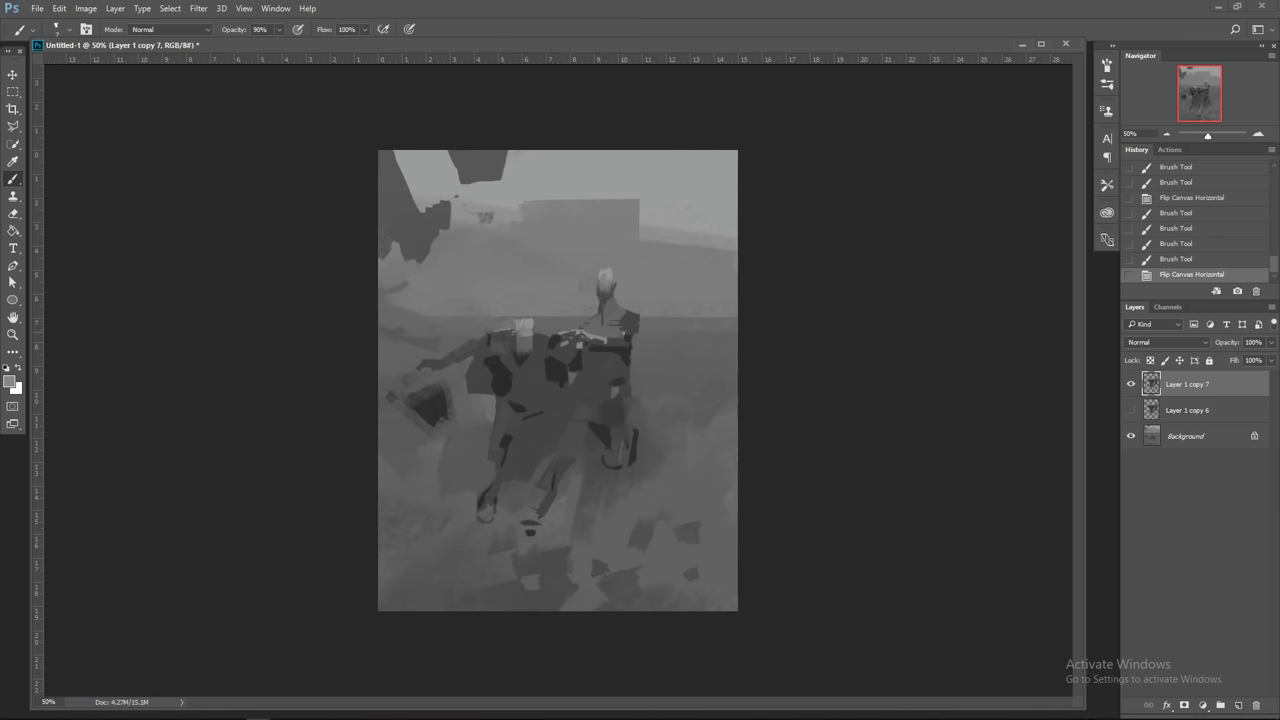
Step: Sample a tone from the taller figure's waist and dab it along the dark belt area to refine its edge
alt+click(622, 345)
click(608, 340)
click(610, 347)
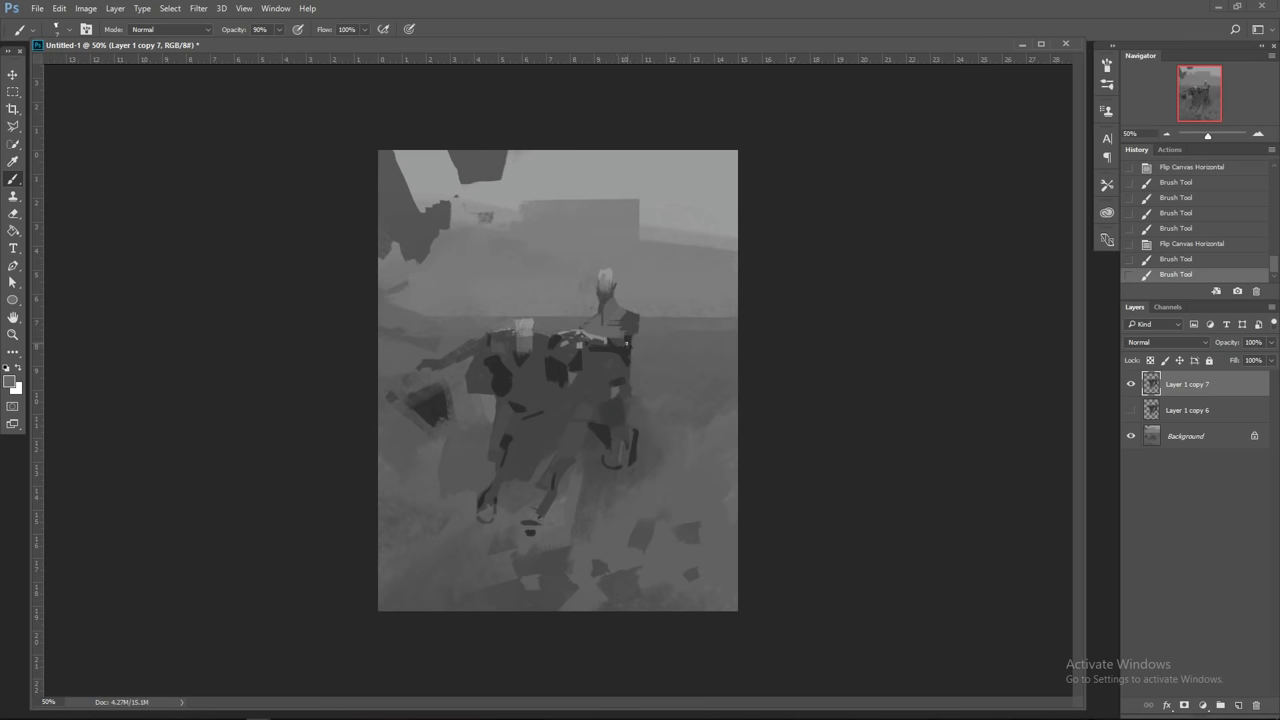
click(614, 346)
click(619, 345)
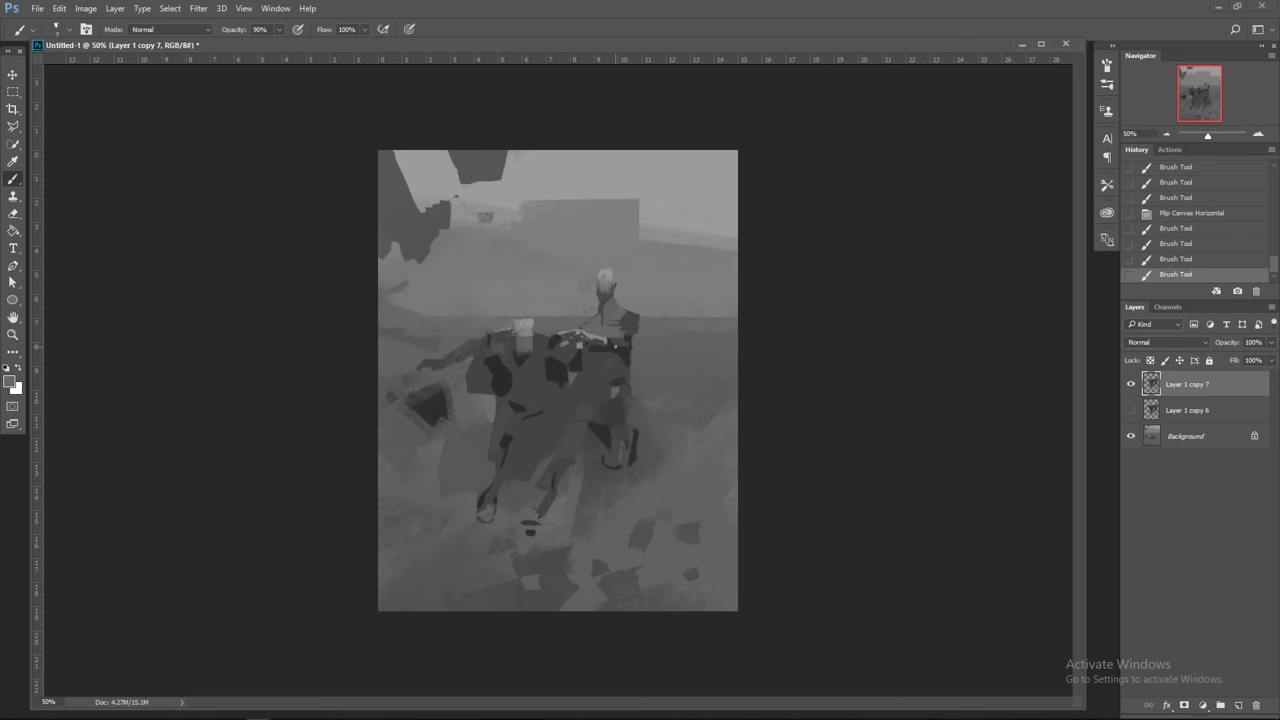
click(626, 345)
Step: Sample dark tones at the taller figure's waist and reshape the belt shadow with small strokes
alt+click(625, 347)
alt+click(625, 347)
key([)
key([)
drag(615, 344, 612, 343)
click(613, 383)
click(617, 349)
alt+click(627, 358)
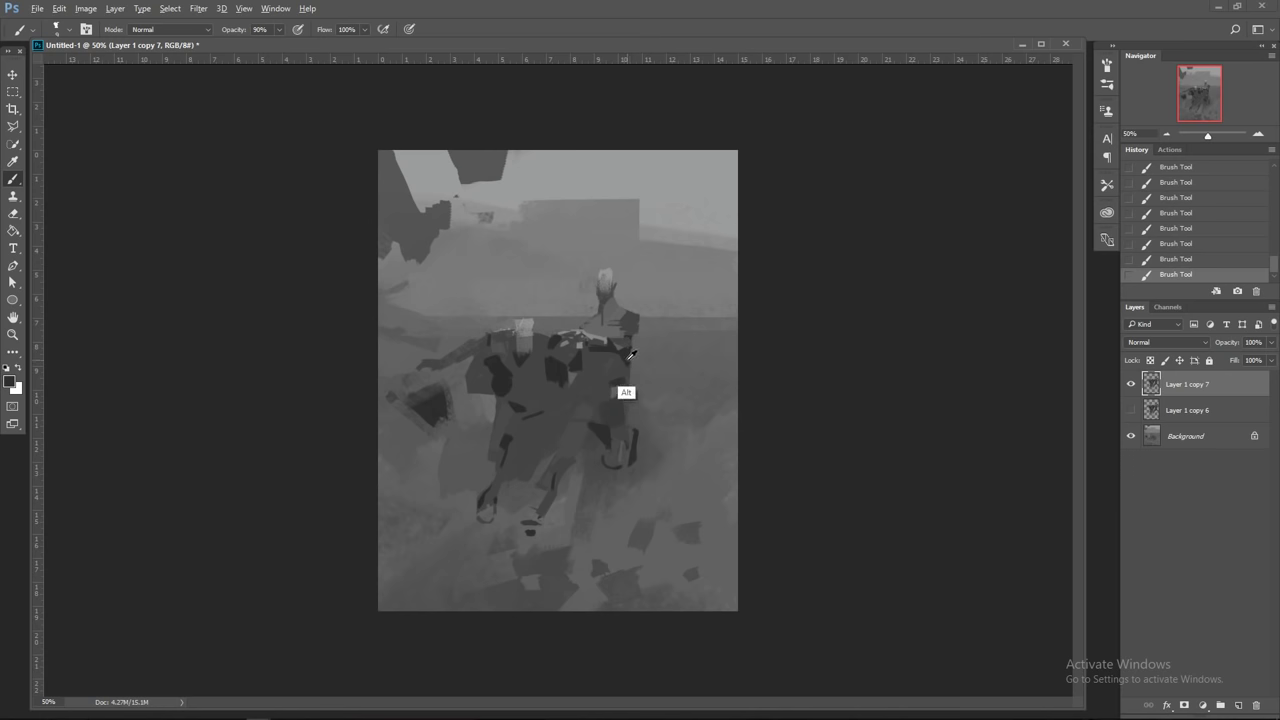
key(bracketleft)
Step: Add dark patches on the taller figure's hip and below the object between the figures, using sampled tones
alt+click(621, 334)
key(bracketright)
key(bracketright)
key(bracketright)
alt+click(620, 312)
alt+click(563, 398)
key(bracketright)
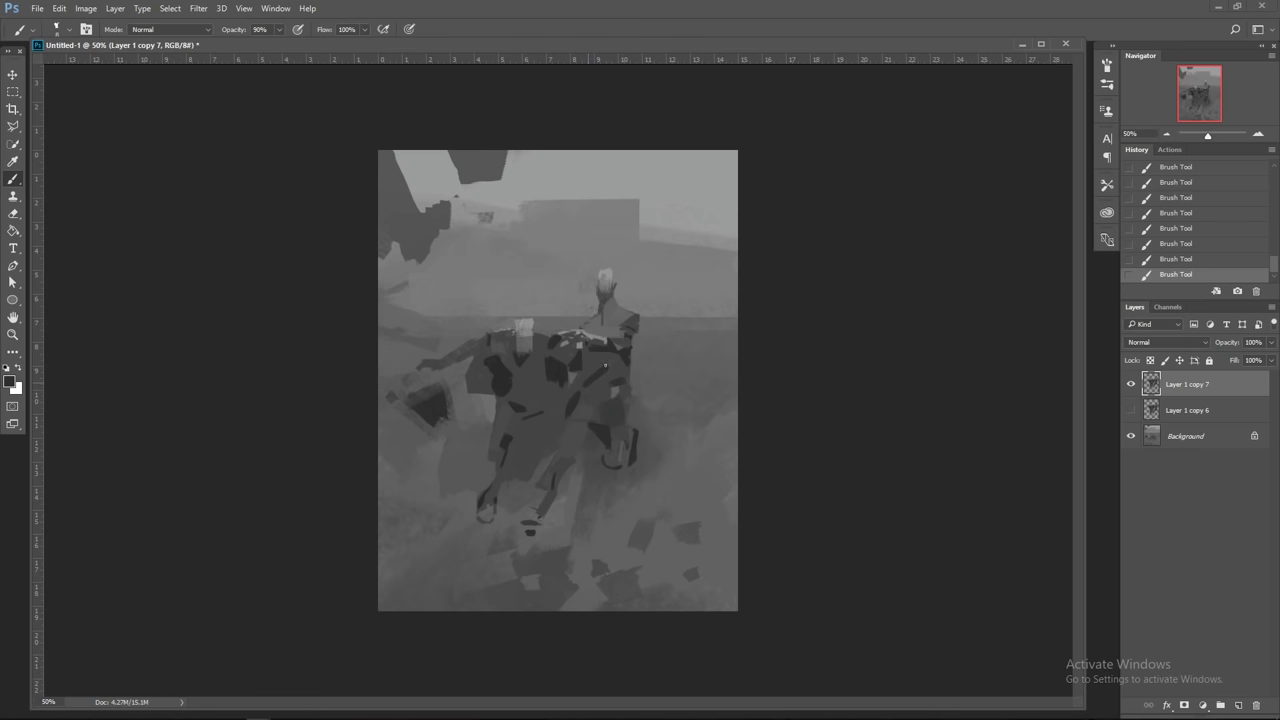
Step: Extend the dark diagonal strokes below the taller figure's waist, varying the brush size
alt+click(588, 398)
key(])
drag(590, 348, 602, 350)
key([)
key([)
key([)
key([)
key([)
key(])
drag(618, 353, 627, 361)
Step: Refine the tones around the taller figure's hip and round off the shorter figure's head with the eraser
alt+click(599, 410)
key([)
key(])
drag(611, 352, 618, 353)
key(])
alt+click(589, 366)
key(])
alt+click(591, 379)
mouse_move(532, 322)
mouse_down()
mouse_move(525, 313)
mouse_move(514, 327)
mouse_up()
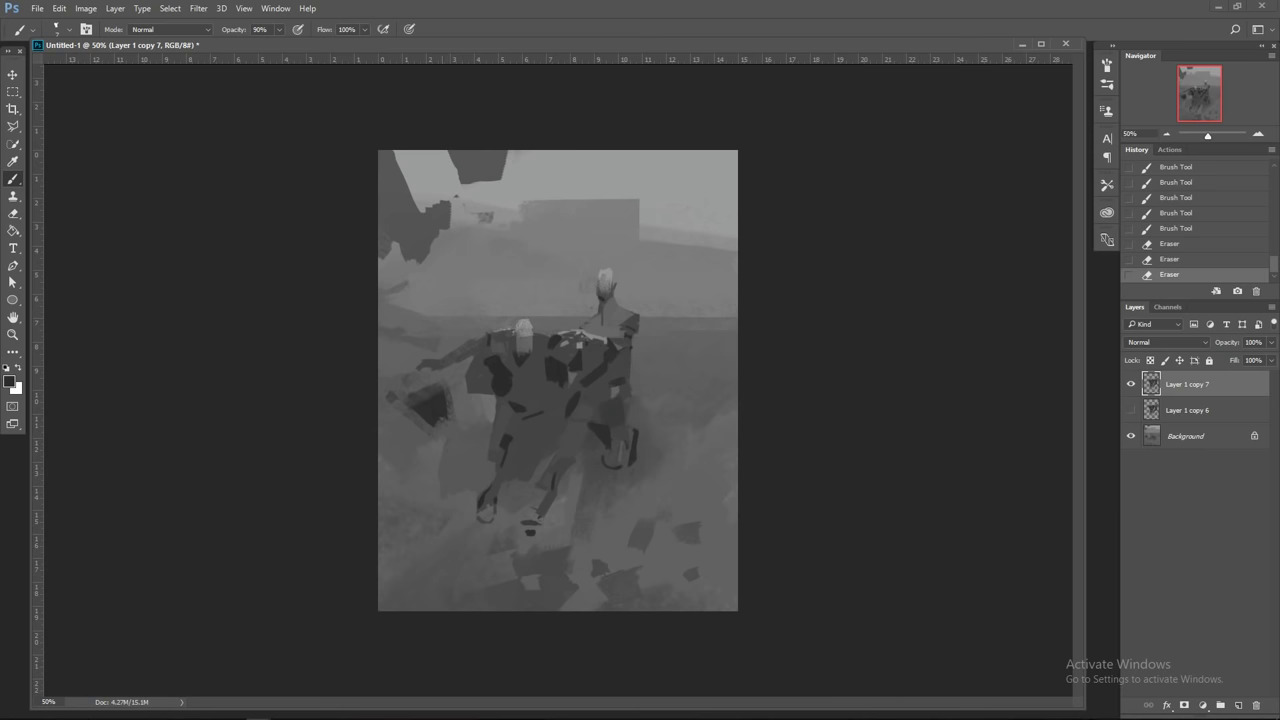
Step: Add a new layer above the Background and paint a sampled ground tone over the dark shape below the shorter figure's outstretched hand
click(1192, 436)
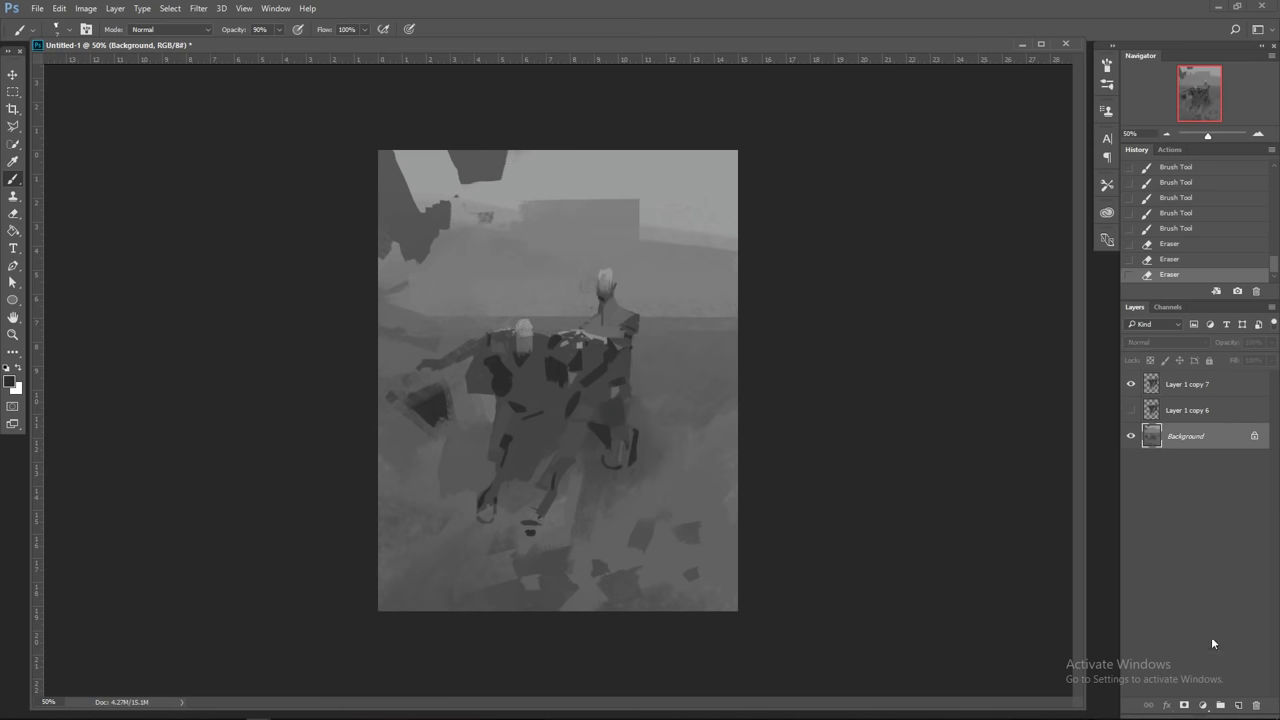
click(1238, 705)
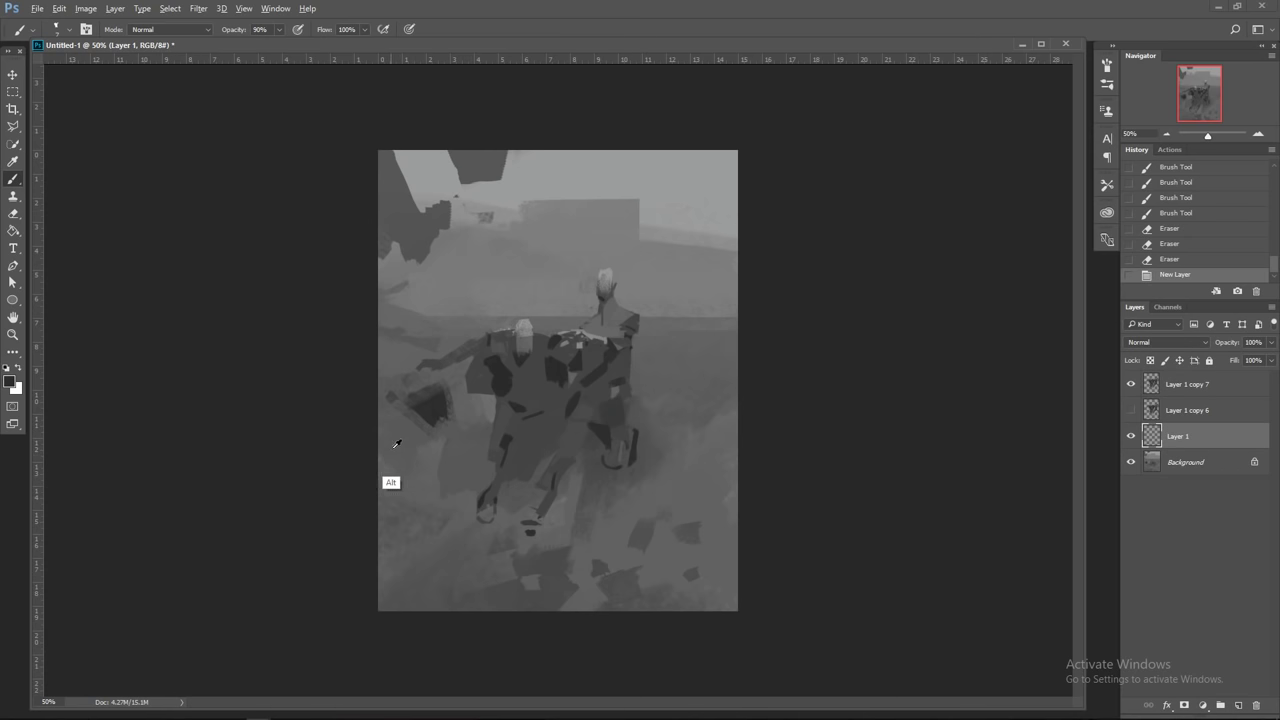
alt+click(428, 383)
drag(400, 400, 431, 398)
key(bracketright)
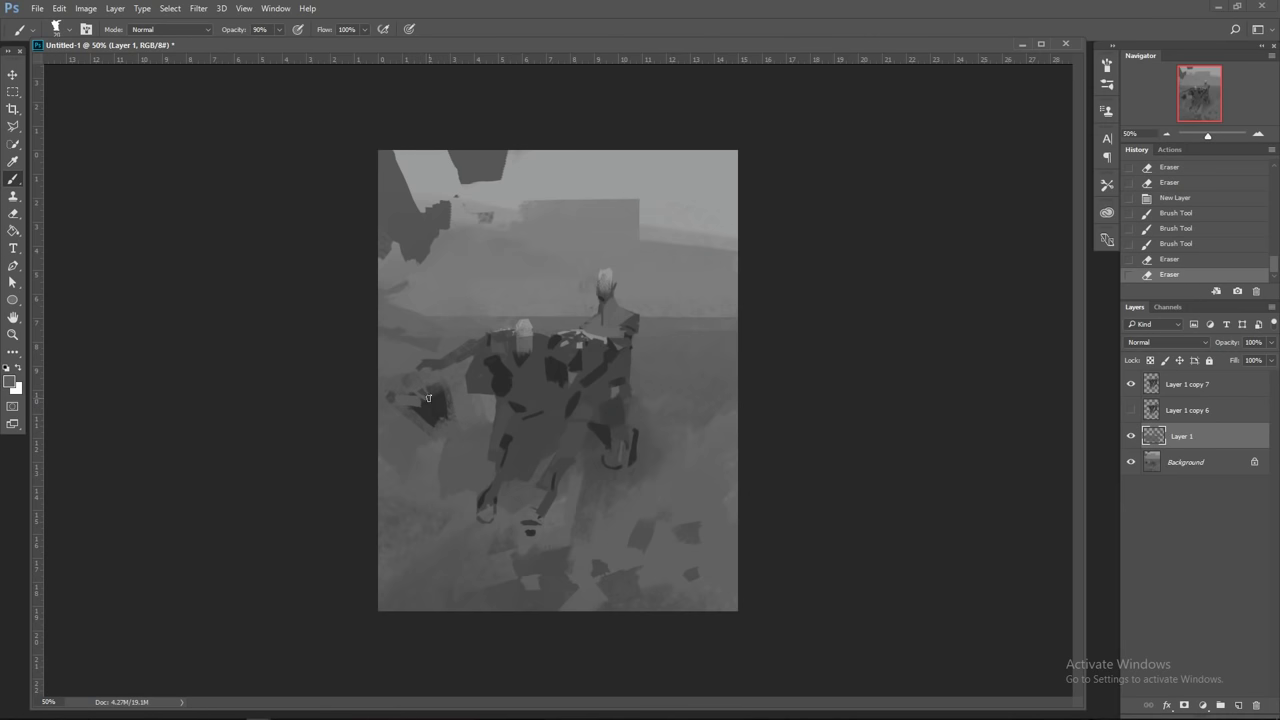
Step: Break the dark shape below the outstretched hand into angular fragments with sampled dark and mid tones
key(alt)
key(alt)
alt+click(437, 383)
click(445, 400)
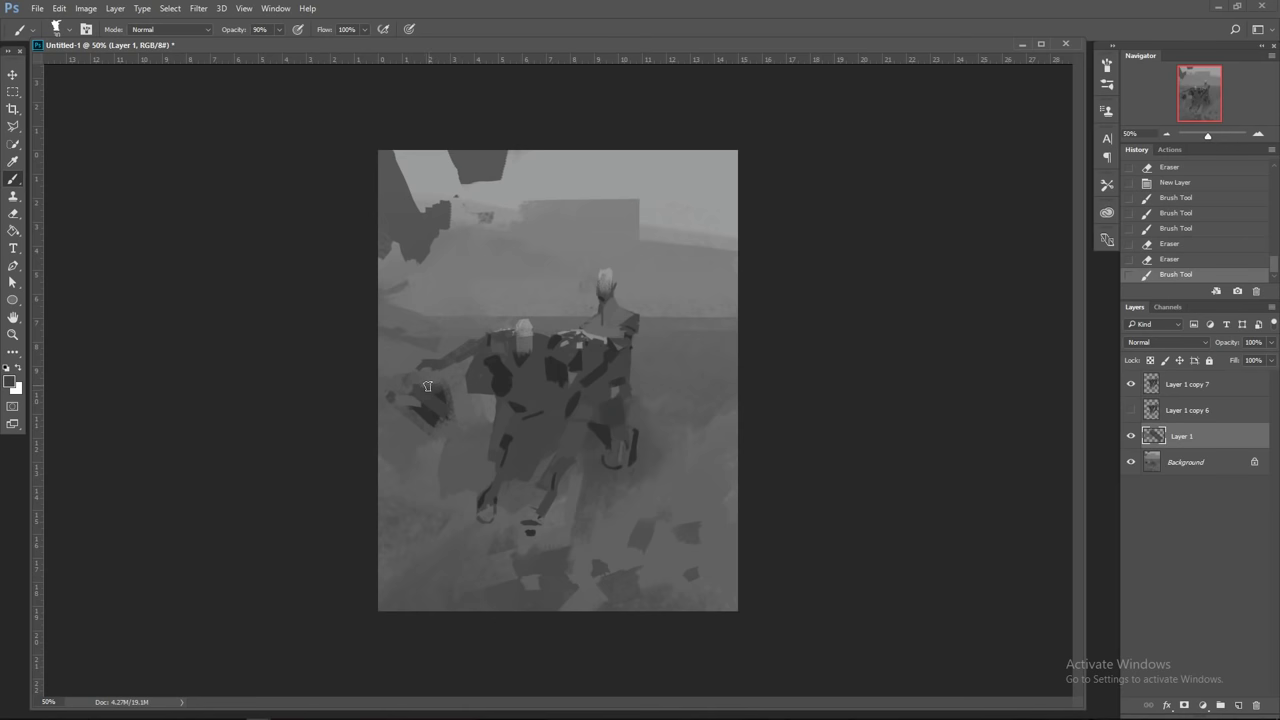
click(455, 388)
click(471, 373)
mouse_move(425, 385)
mouse_down()
mouse_move(453, 388)
mouse_move(432, 398)
mouse_move(410, 455)
mouse_up()
alt+click(437, 433)
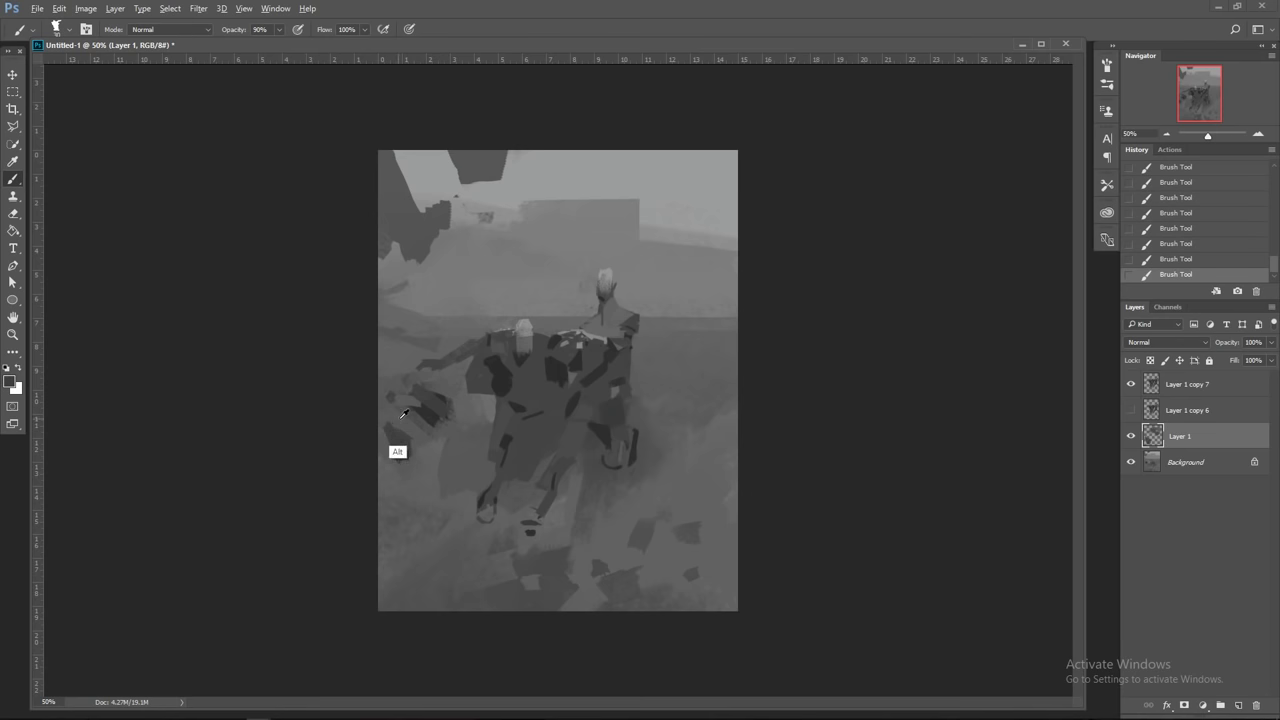
Step: Block in large dark angular rocks on the ground along the canvas's lower left edge
alt+click(399, 453)
key(])
key(])
key(])
mouse_move(377, 490)
mouse_down()
mouse_move(416, 480)
mouse_move(420, 502)
mouse_move(408, 515)
mouse_move(378, 500)
mouse_move(415, 505)
mouse_move(374, 568)
mouse_move(341, 546)
mouse_move(428, 514)
mouse_move(404, 543)
mouse_up()
key([)
key([)
key([)
key([)
key([)
key([)
key([)
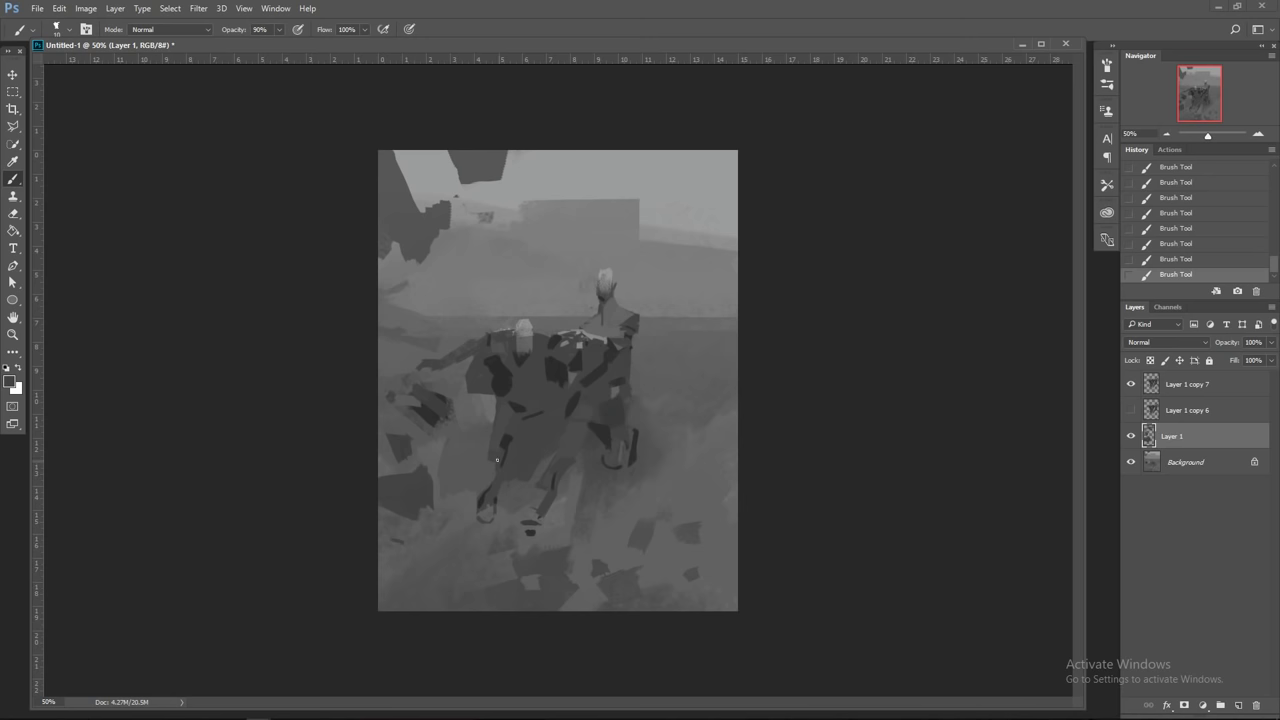
Step: Sample tones around the shorter figure's leg and blend the ground between it and the dark rocks
alt+click(434, 520)
alt+click(463, 473)
key(])
key(])
alt+click(465, 501)
key(])
key(])
key(])
key(])
Step: Sample the darkest tone from the debris and paint a shadow accent on the upper left rock
alt+click(430, 414)
key([)
key([)
key([)
key([)
key(])
key(])
drag(391, 455, 393, 469)
key(alt)
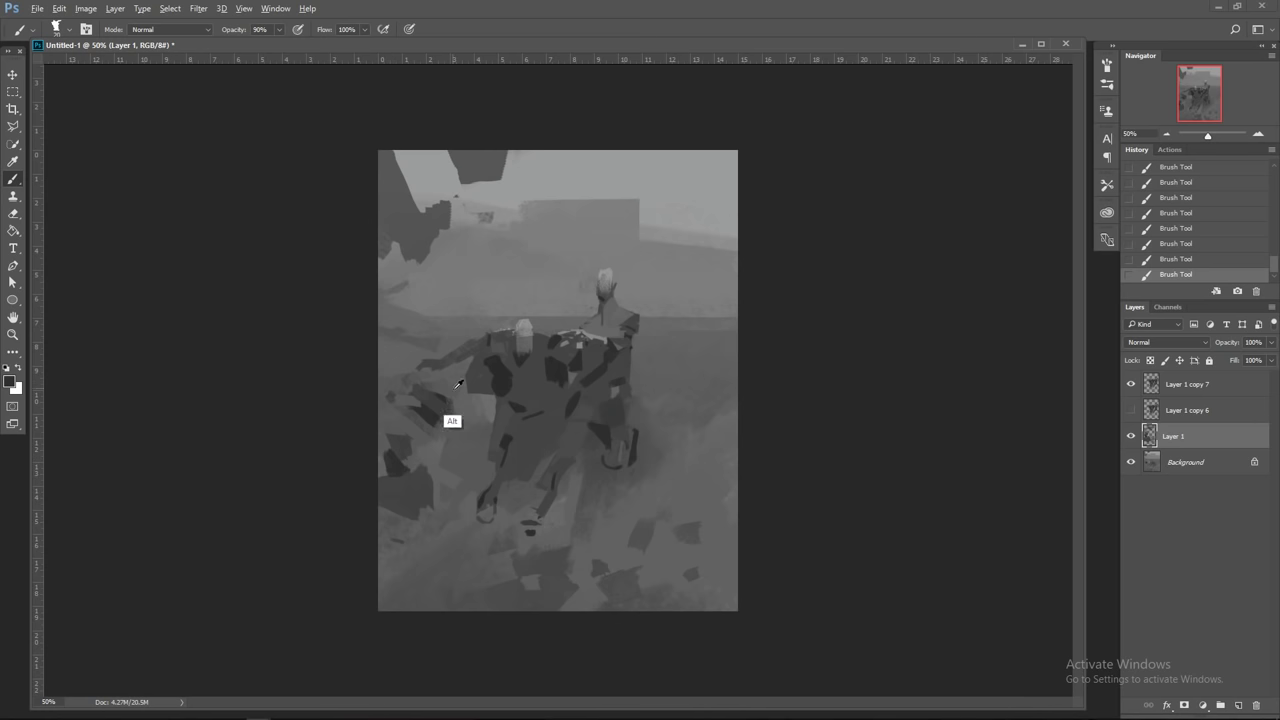
Step: Sample the rock tone and paint a long flat dark patch on the ground below the shorter figure's feet
alt+click(440, 379)
key(alt)
alt+click(400, 489)
key([)
mouse_move(443, 558)
mouse_down()
mouse_move(468, 573)
mouse_move(506, 569)
mouse_move(485, 569)
mouse_up()
Step: Sample the ground tone and paint over parts of the dark patches in the lower right foreground with a large brush
key(bracketright)
key(bracketright)
key(bracketright)
alt+click(630, 514)
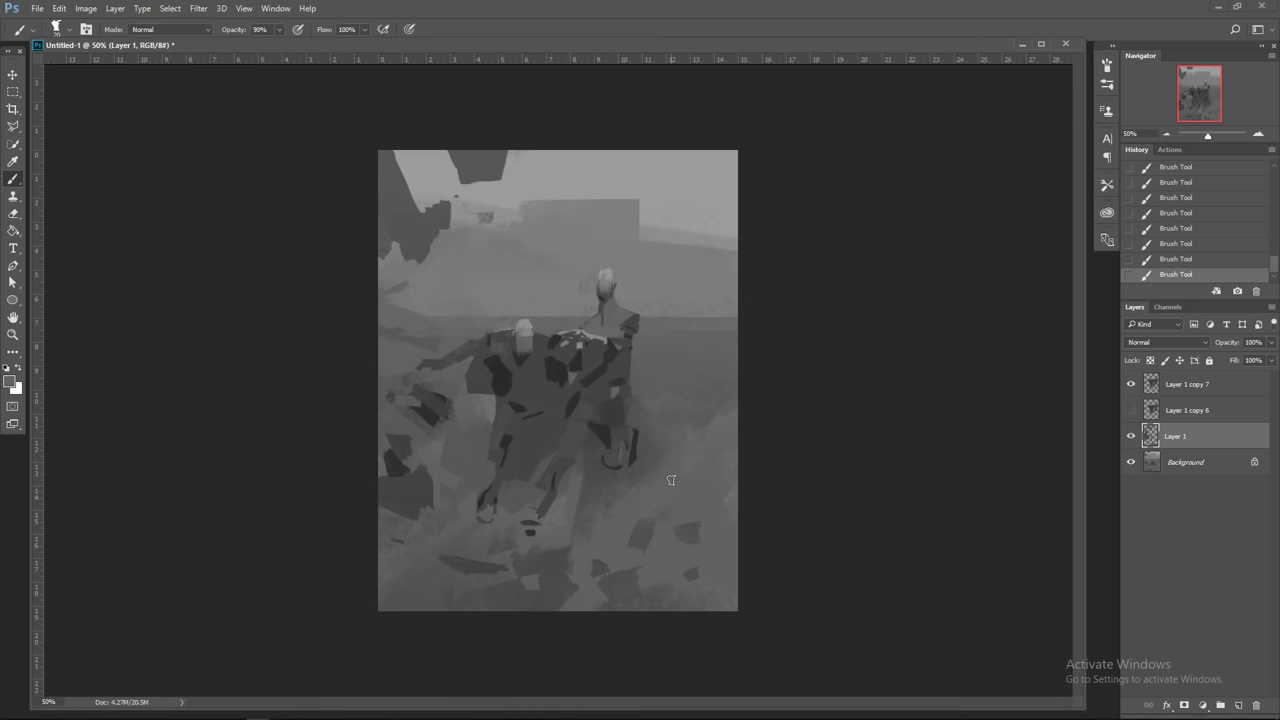
key(bracketright)
key(bracketright)
key(bracketright)
key(bracketright)
mouse_move(629, 528)
mouse_down()
mouse_move(648, 519)
mouse_move(675, 534)
mouse_up()
Step: Merge the painted ground layer down into the Background and add a new empty layer above it
key(bracketleft)
key(bracketleft)
key(bracketleft)
key(bracketleft)
key(bracketleft)
key(bracketleft)
key(bracketleft)
key(bracketleft)
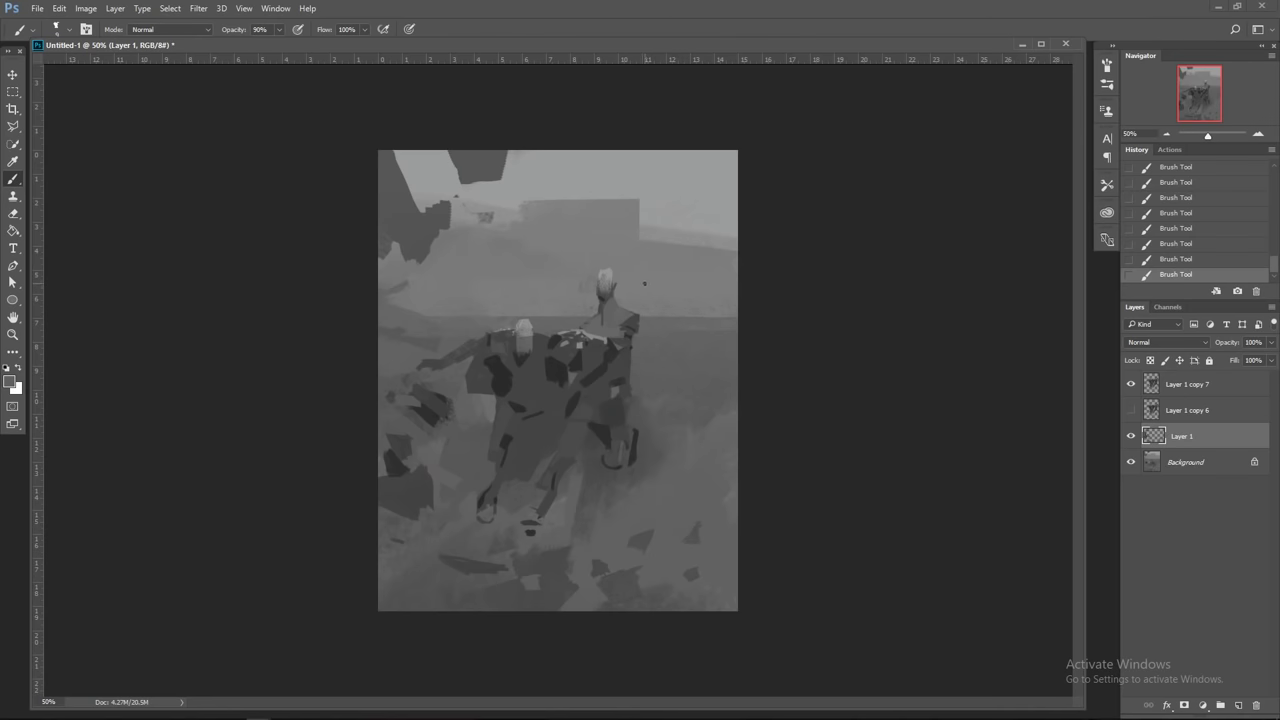
drag(639, 284, 640, 290)
right_click(1210, 438)
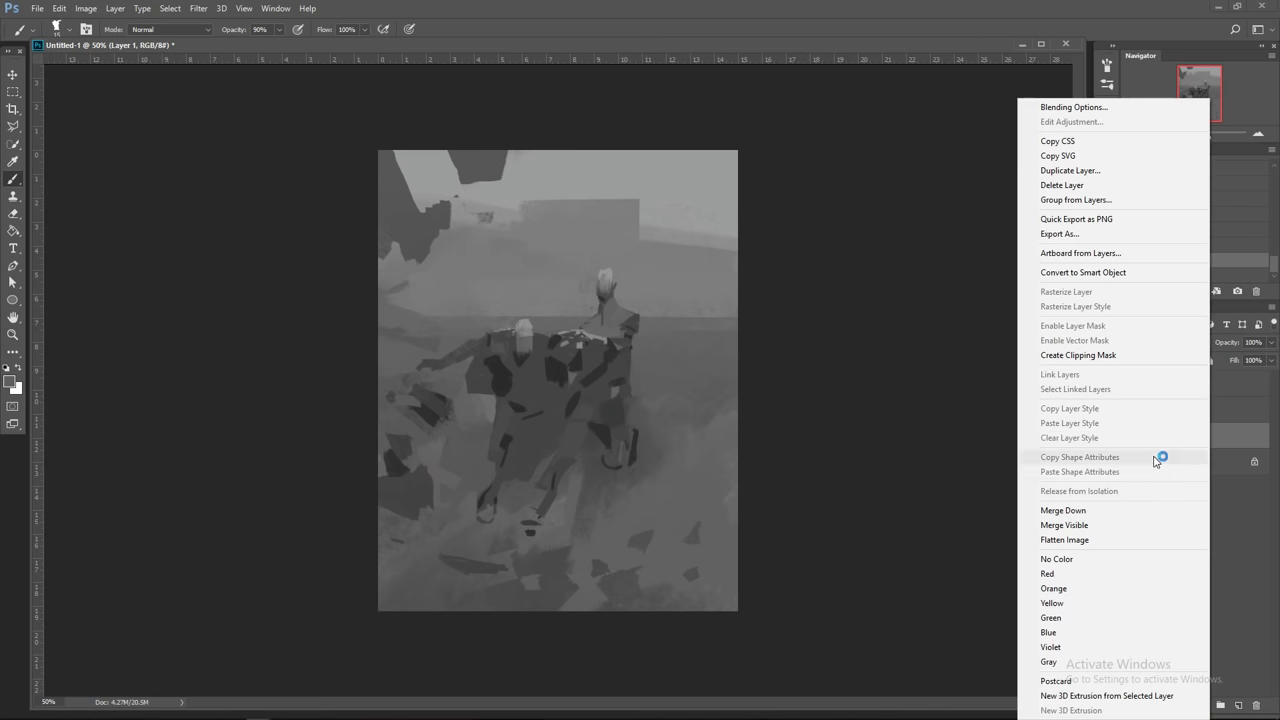
click(1098, 511)
click(1238, 705)
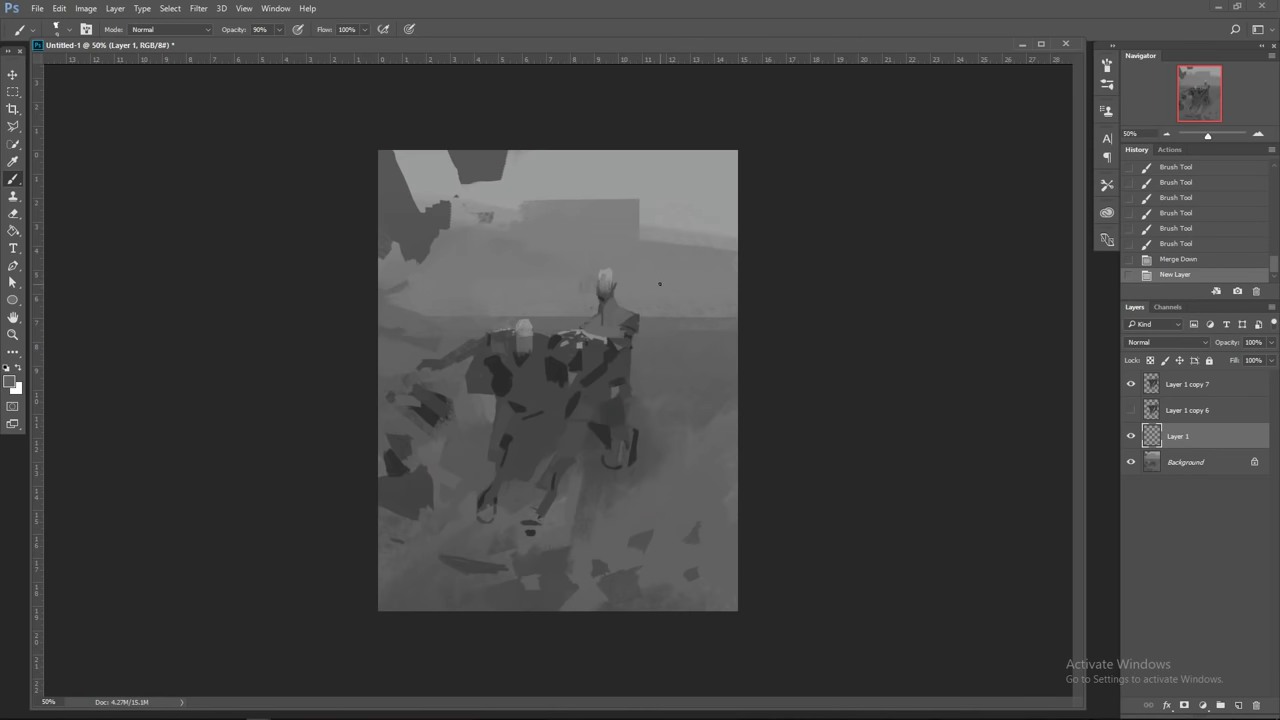
Step: Paint a group of three small distant silhouettes on the horizon beside the taller figure's head
drag(643, 283, 640, 303)
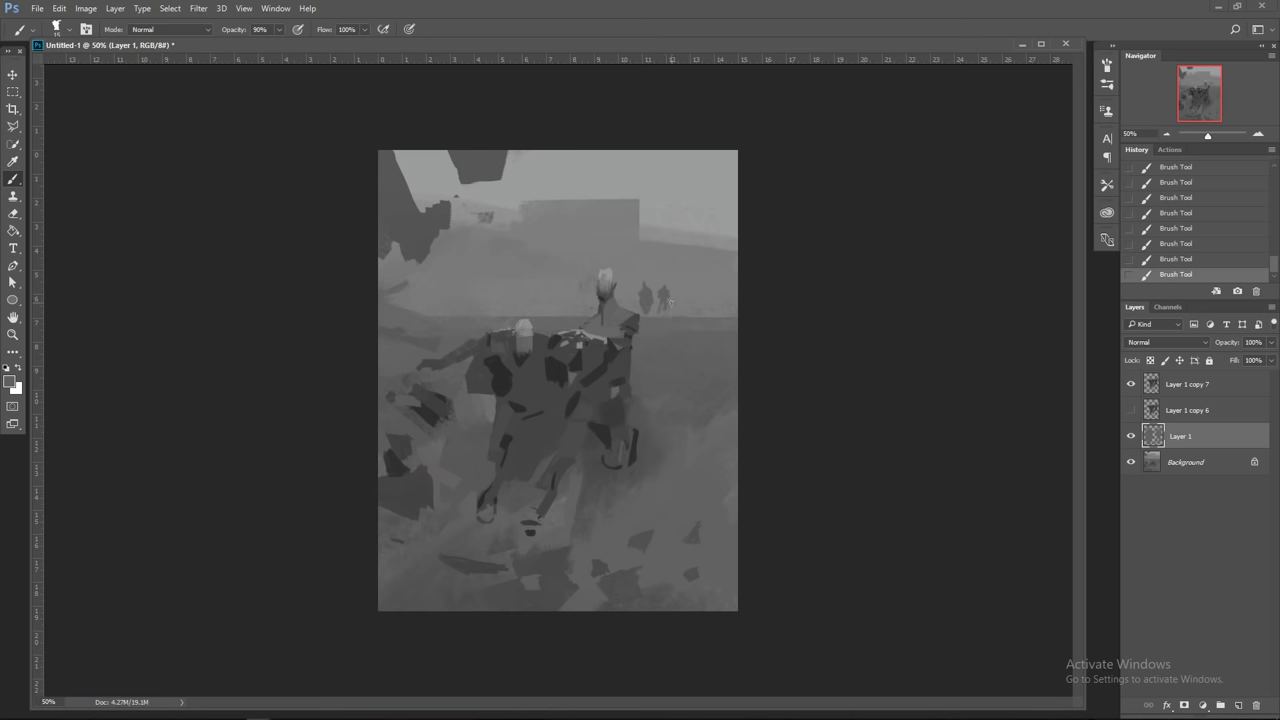
drag(671, 303, 672, 296)
key(bracketleft)
key(bracketleft)
key(bracketright)
alt+click(693, 302)
key(bracketright)
alt+click(688, 369)
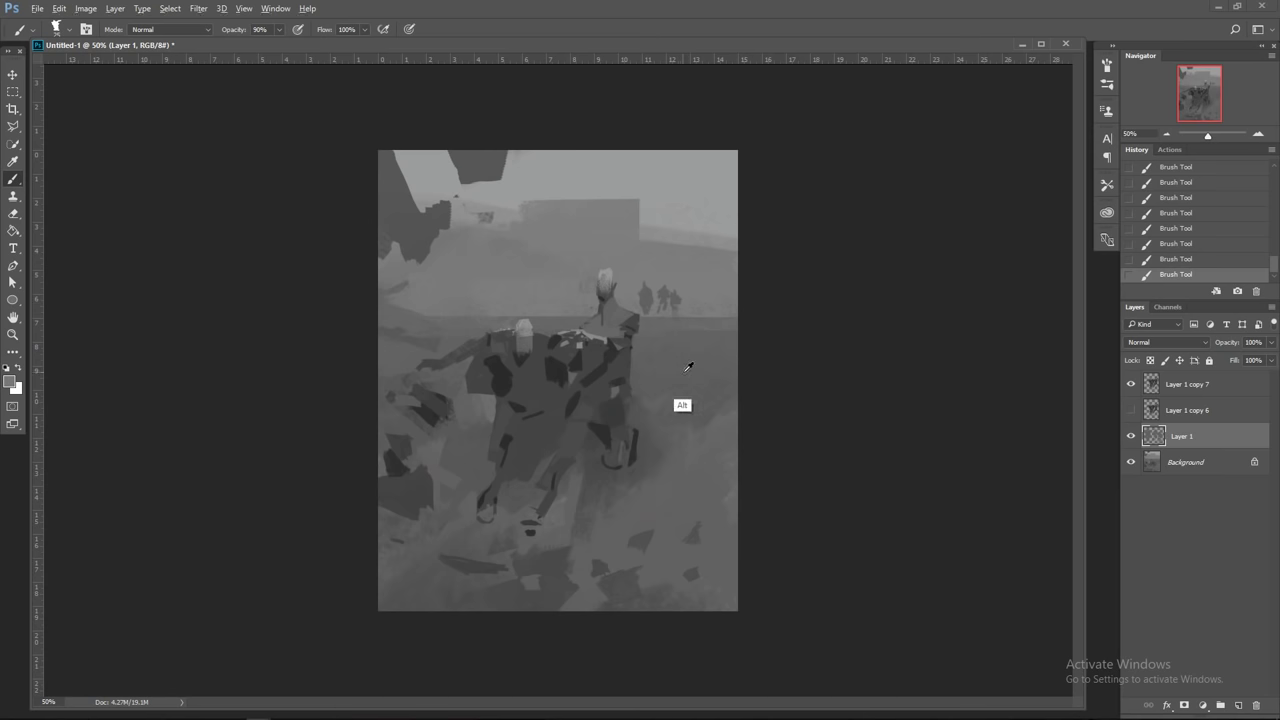
Step: Soften and reshape the horizon line on both sides of the figures with tones sampled from the ground and sky
alt+click(474, 322)
key(bracketleft)
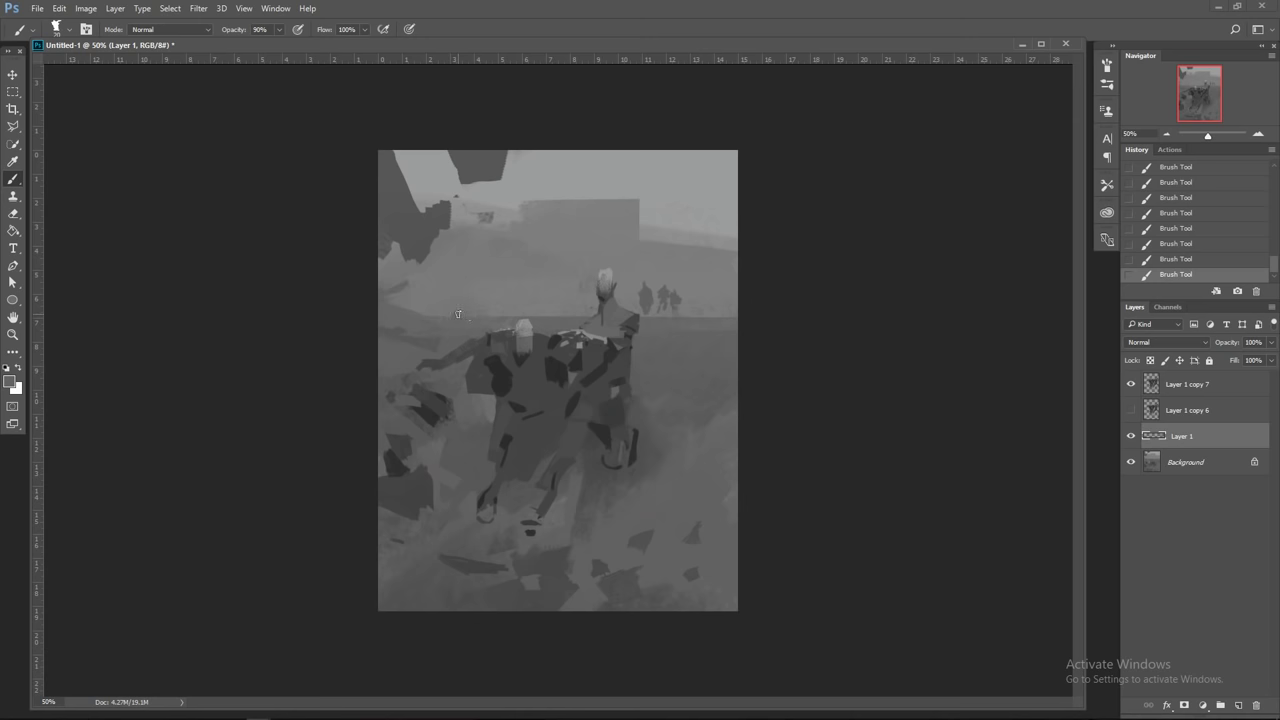
alt+click(458, 317)
alt+click(493, 316)
key(bracketright)
key(bracketright)
key(bracketright)
alt+click(431, 317)
drag(433, 318, 502, 318)
alt+click(717, 329)
drag(716, 316, 725, 313)
key(bracketleft)
key(bracketleft)
key(bracketleft)
alt+click(693, 478)
Step: Merge the distant silhouettes layer down into the Background and add a new empty layer
right_click(1208, 437)
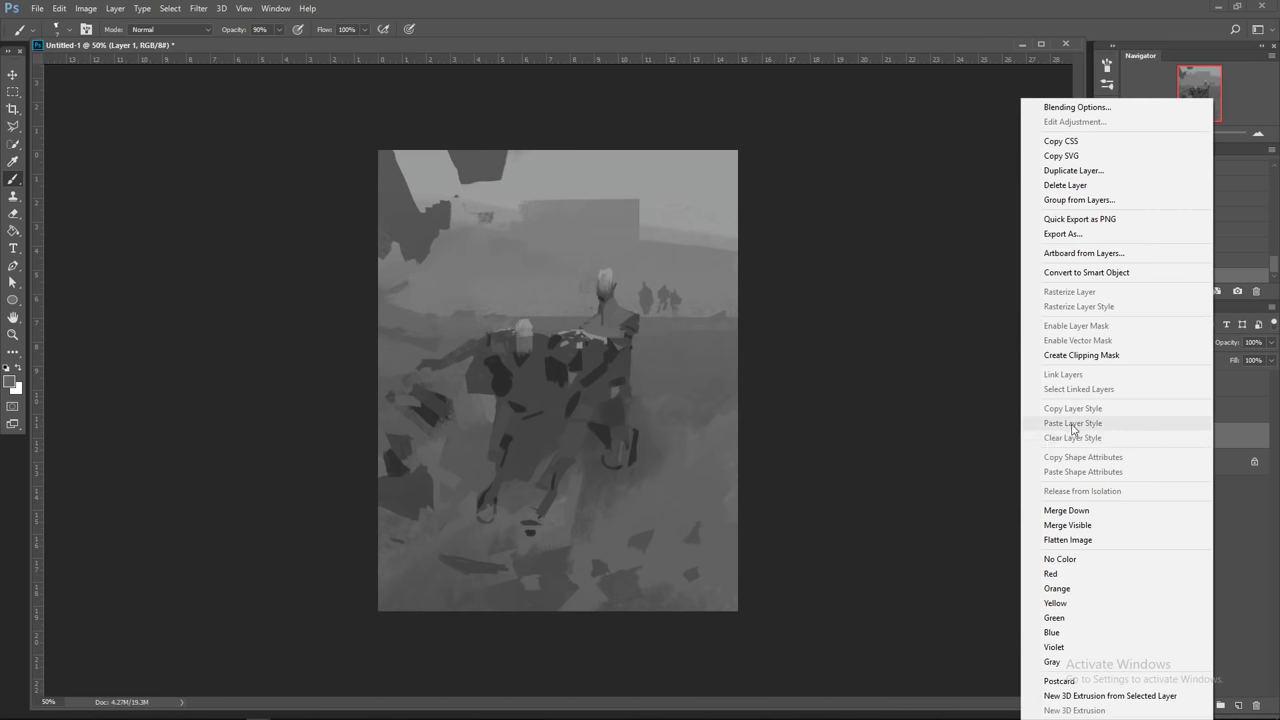
click(1196, 524)
click(1238, 705)
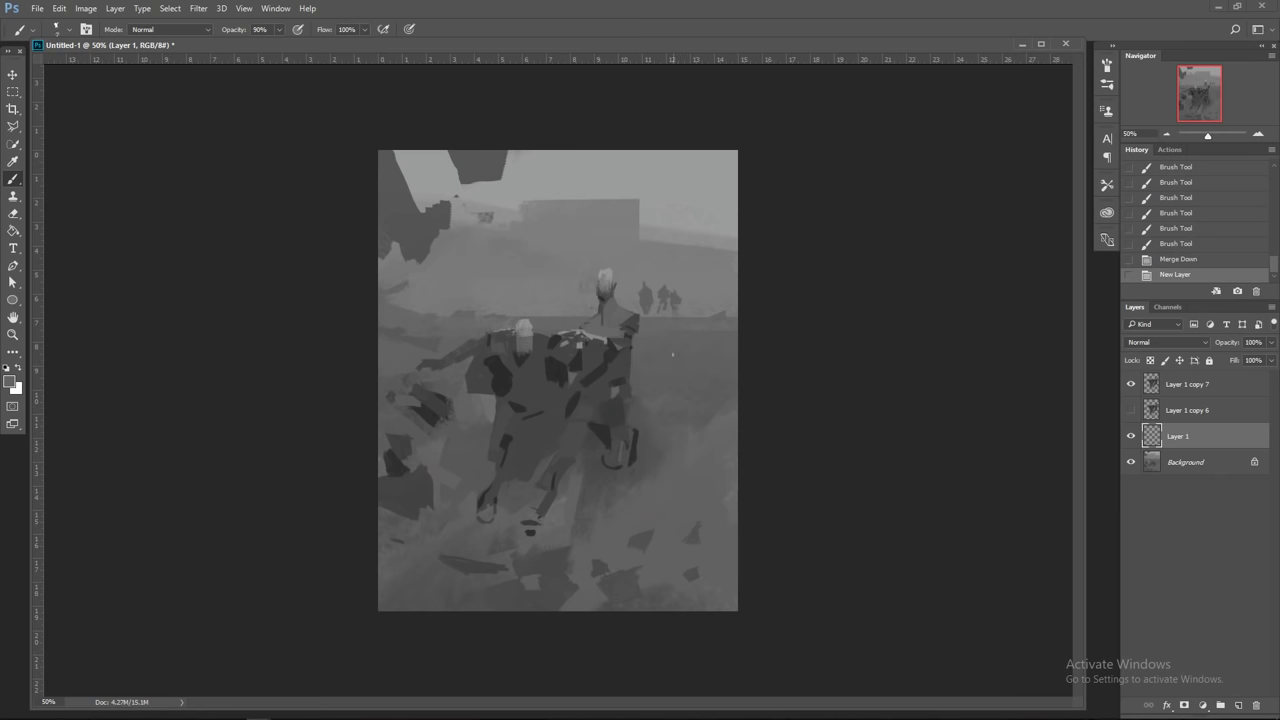
Step: Paint straight diagonal strokes across the ground to the right of the taller figure, below the distant silhouettes
drag(704, 424, 690, 391)
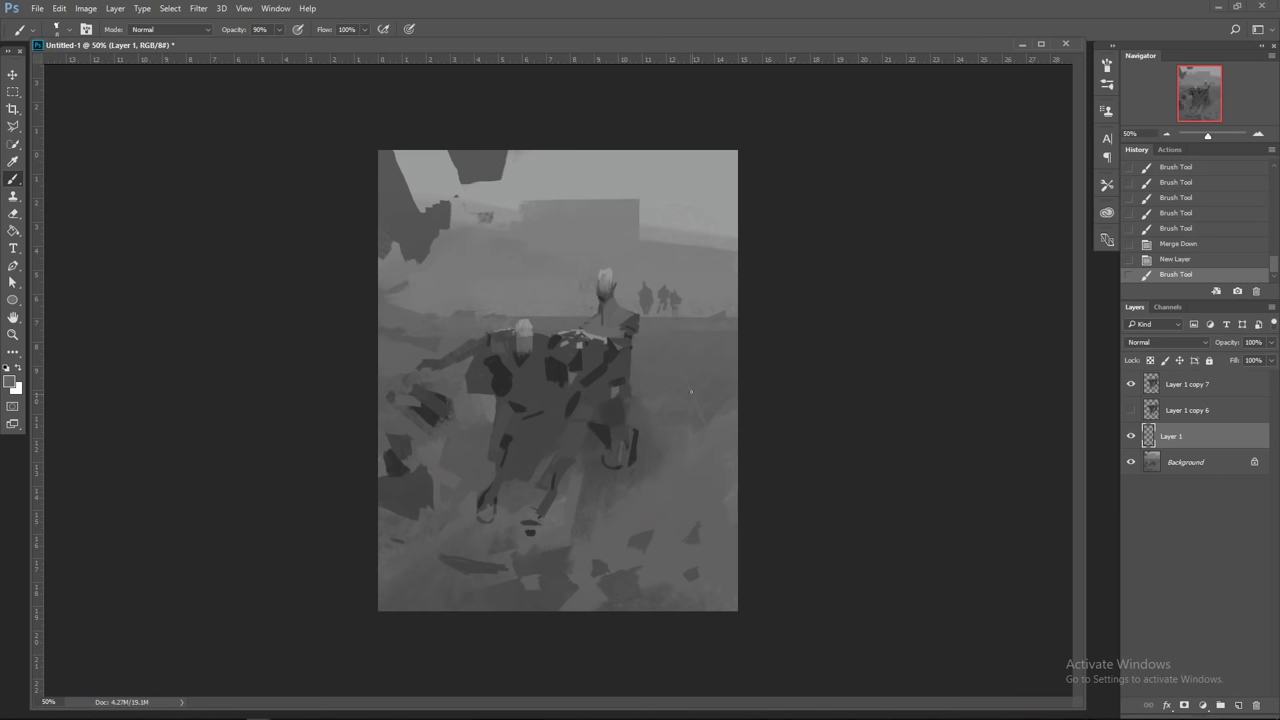
key(bracketright)
key(bracketright)
key(bracketright)
key(bracketright)
click(671, 338)
shift+click(717, 452)
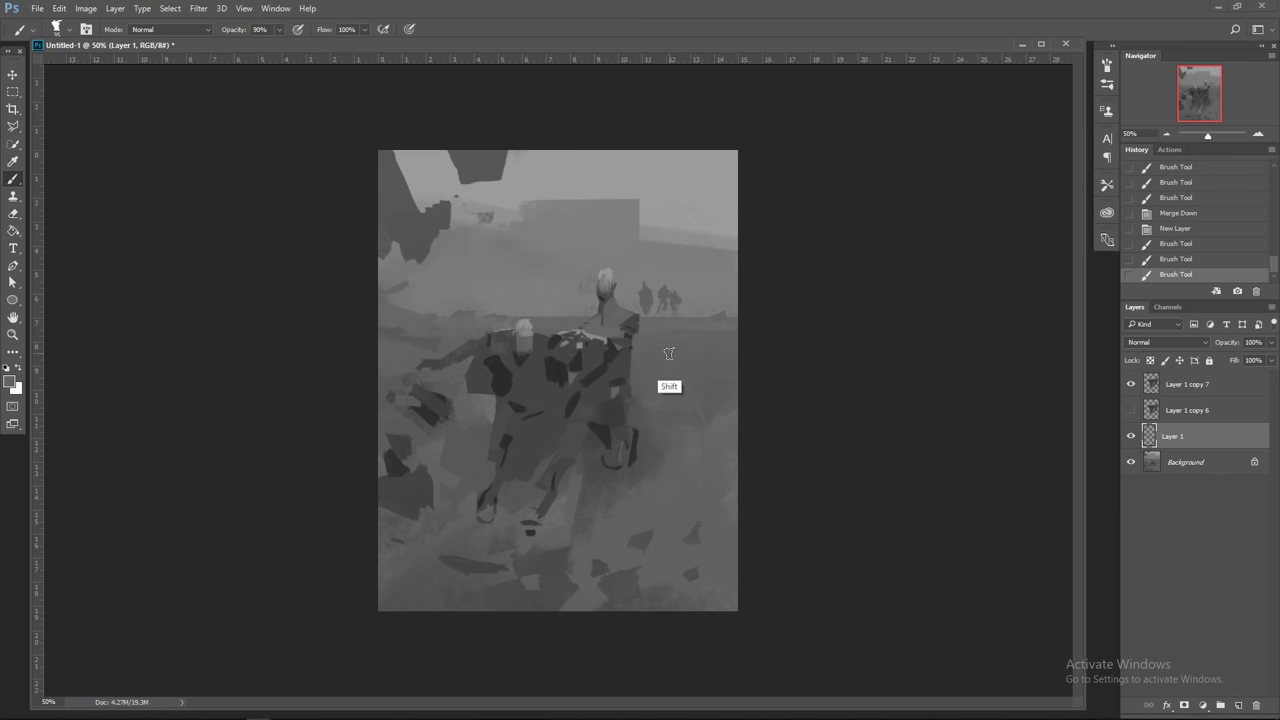
shift+click(694, 397)
Step: Sample a darker ground tone and extend the straight diagonal band down to the canvas's right edge
alt+click(651, 452)
click(660, 335)
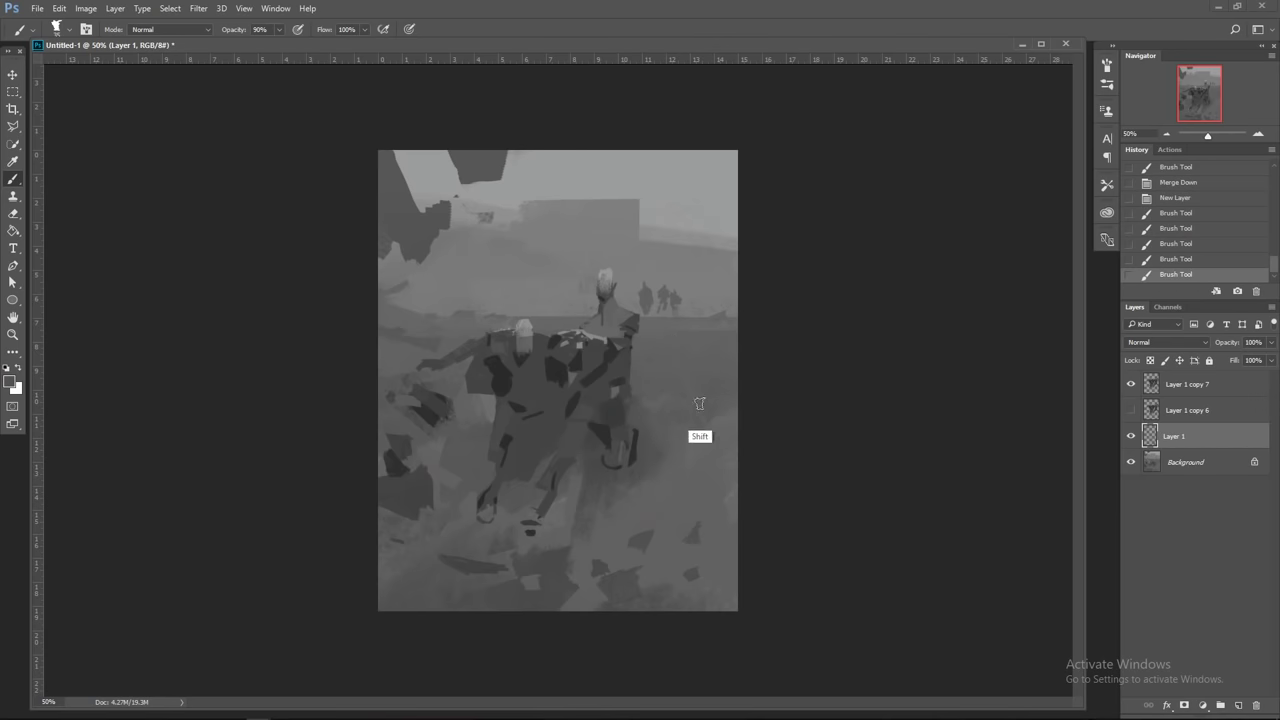
shift+click(740, 518)
shift+click(663, 352)
alt+click(684, 471)
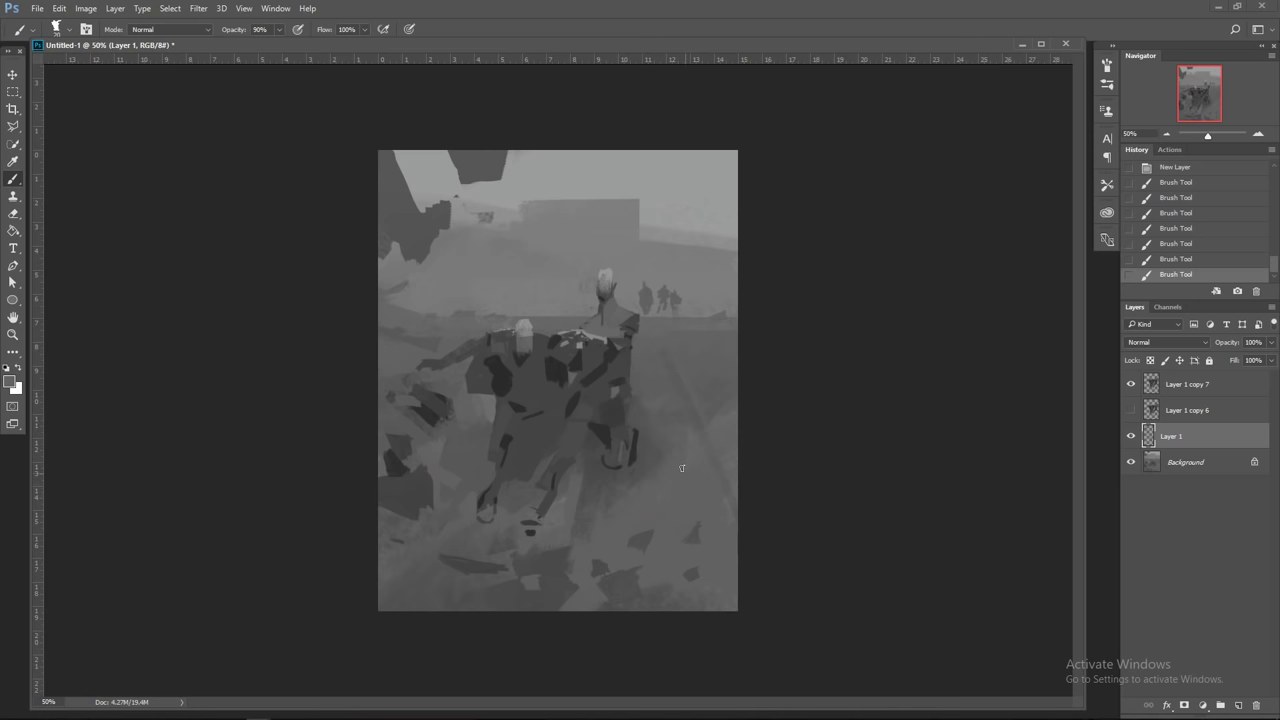
Step: Draw a thin straight diagonal line from between the figures' legs, bring its layer to the top, and trim it with the eraser
key(bracketleft)
key(bracketleft)
click(541, 433)
shift+click(752, 586)
key(ctrl+shift+bracketright)
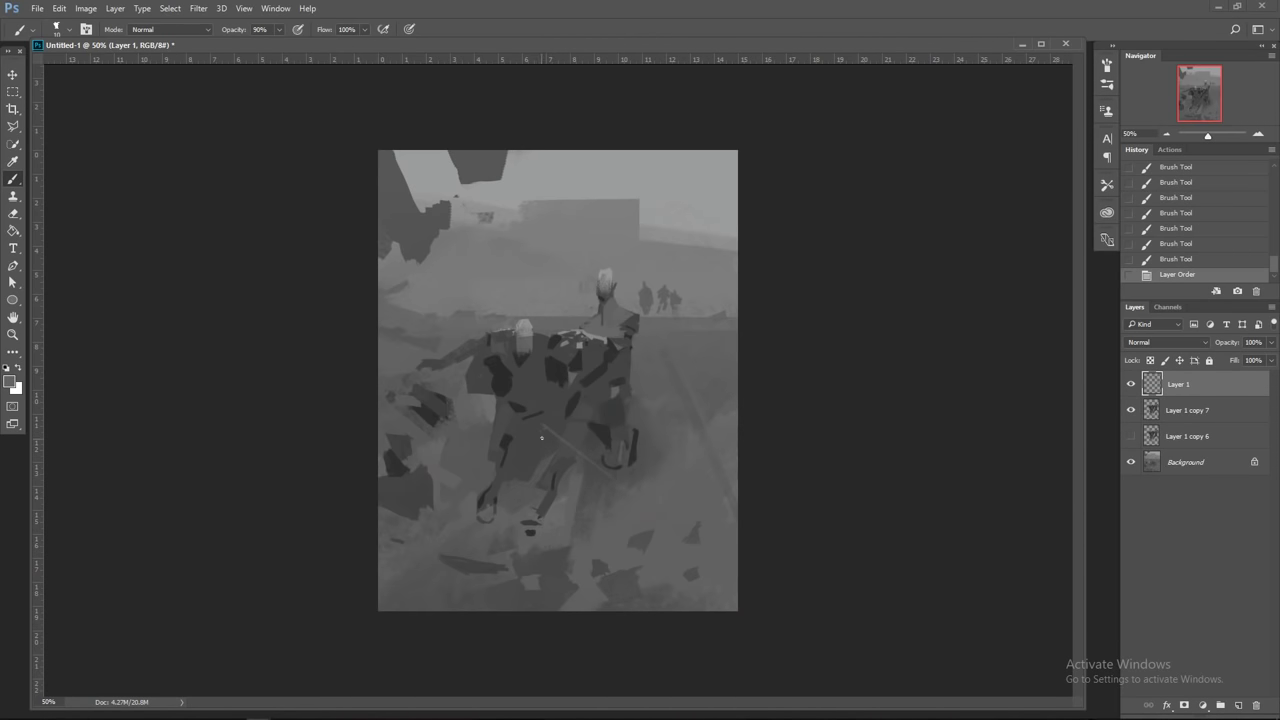
drag(541, 437, 505, 497)
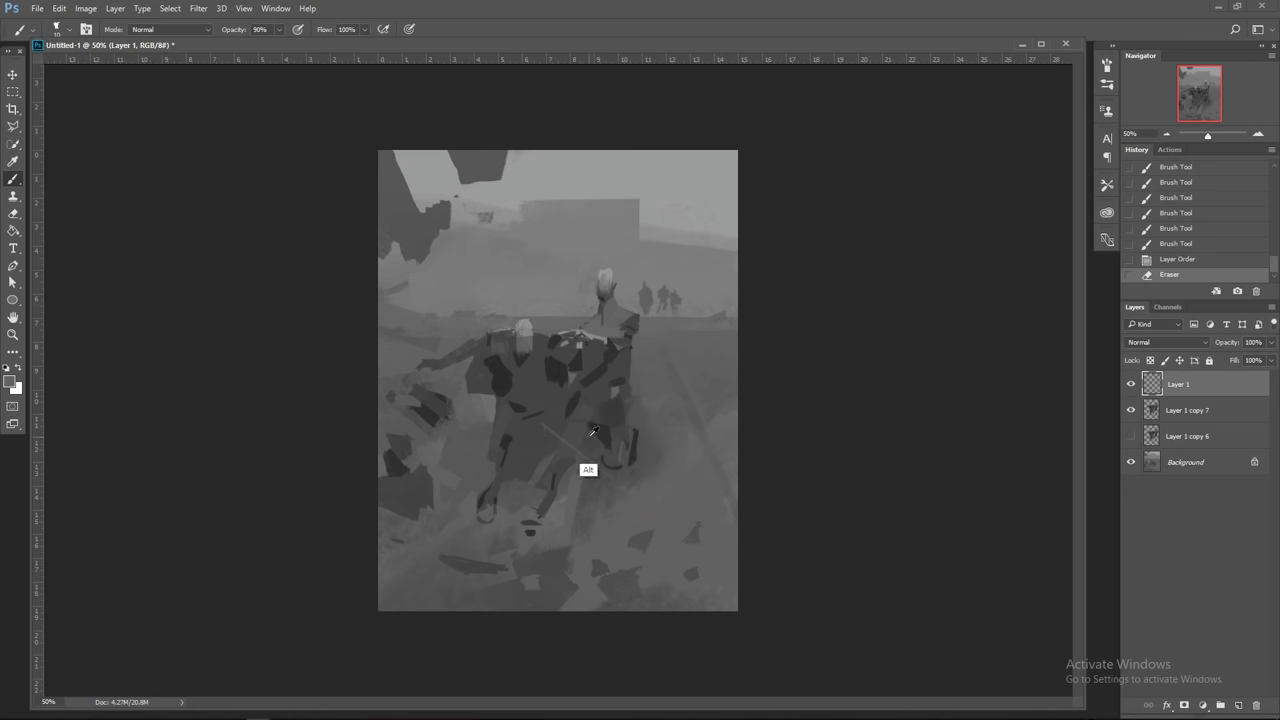
Step: Extend the thin straight diagonal line from beneath the figures down to the canvas's right edge
click(563, 449)
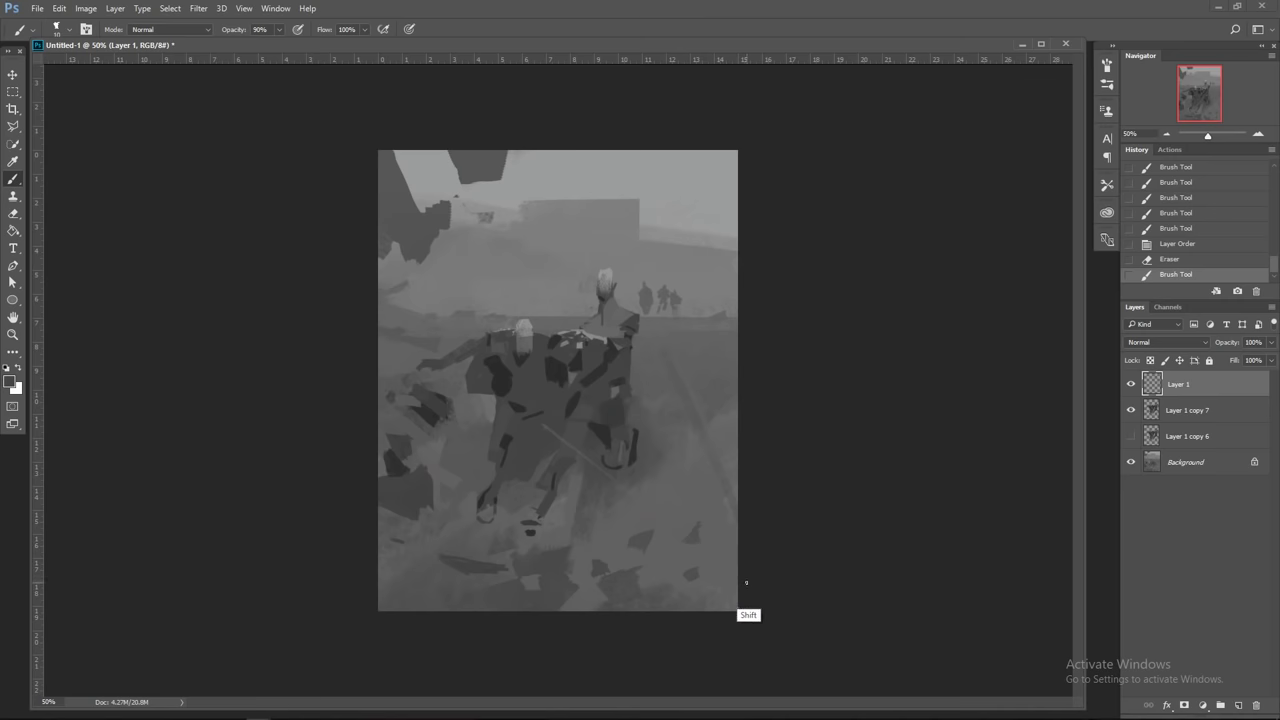
shift+click(749, 582)
shift+click(548, 431)
shift+click(738, 572)
Step: Add a layer above the Background, paint a vertical mast rising from the distant building to the canvas's top edge, and thin it with the eraser
click(1190, 466)
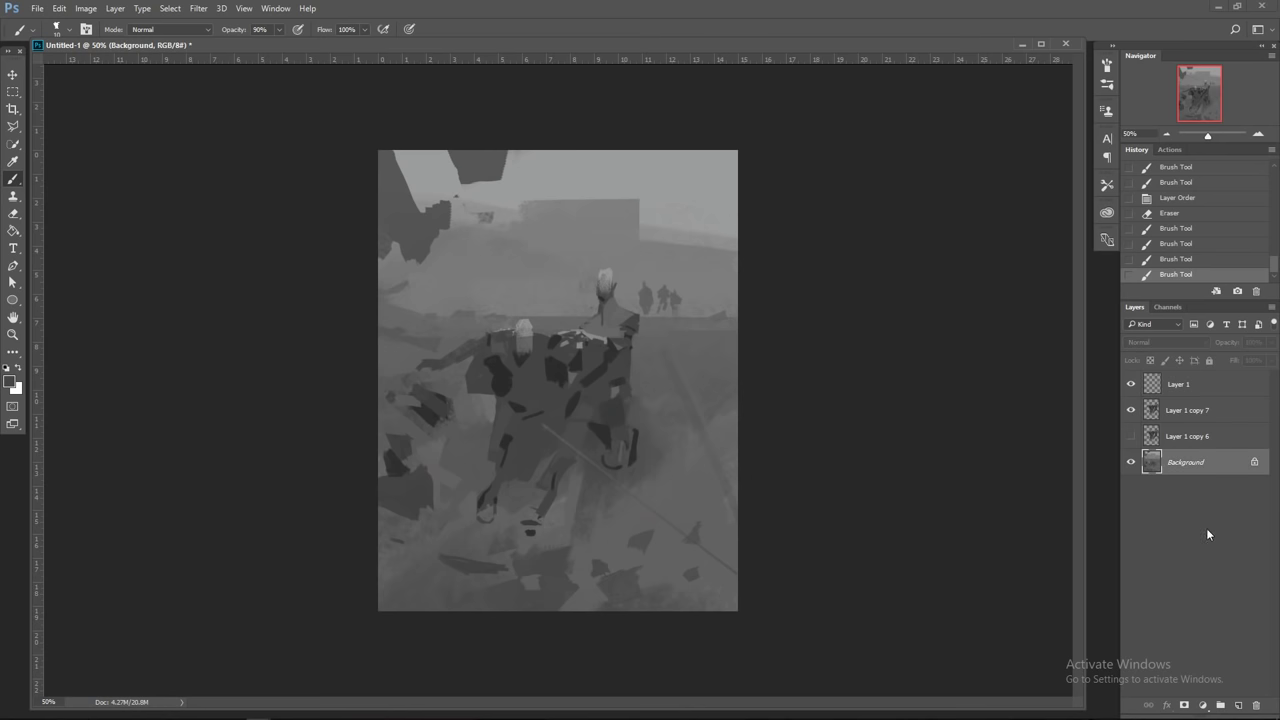
click(1239, 706)
alt+click(595, 197)
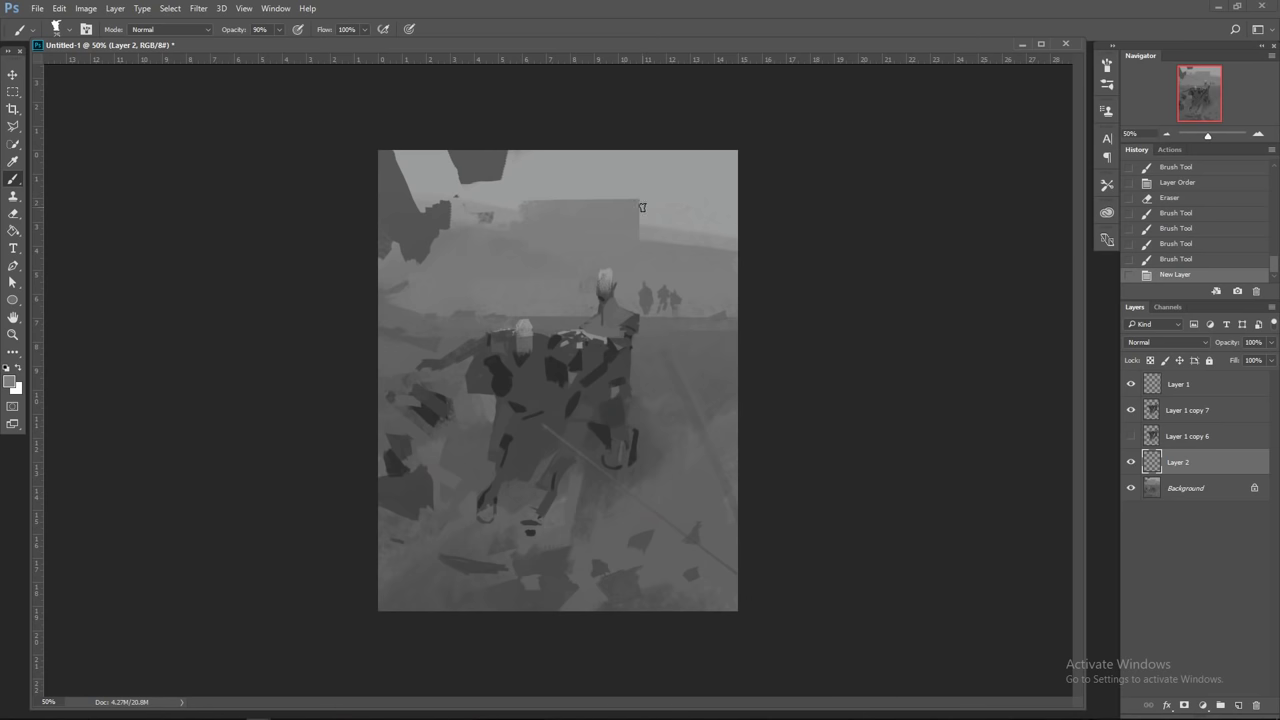
key(bracketleft)
key(bracketleft)
key(bracketleft)
key(bracketleft)
key(bracketleft)
key(bracketleft)
key(bracketleft)
key(bracketleft)
drag(621, 151, 620, 200)
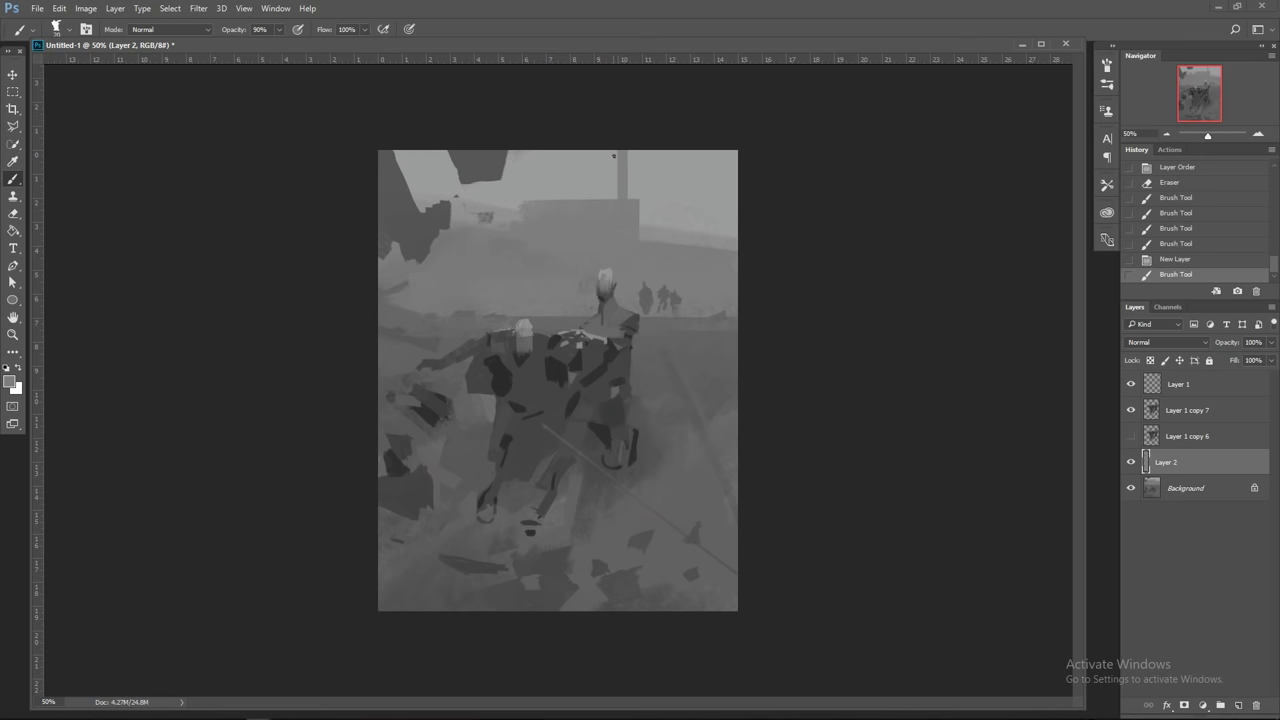
drag(619, 148, 618, 192)
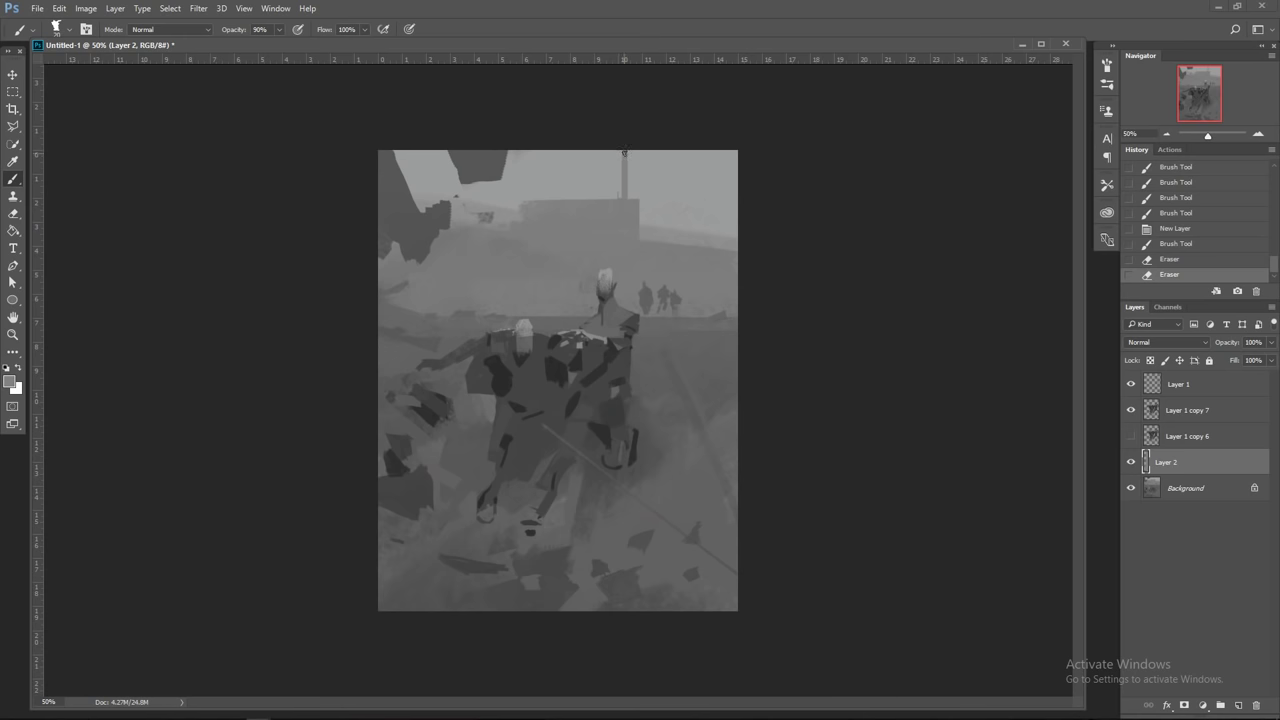
drag(634, 151, 630, 176)
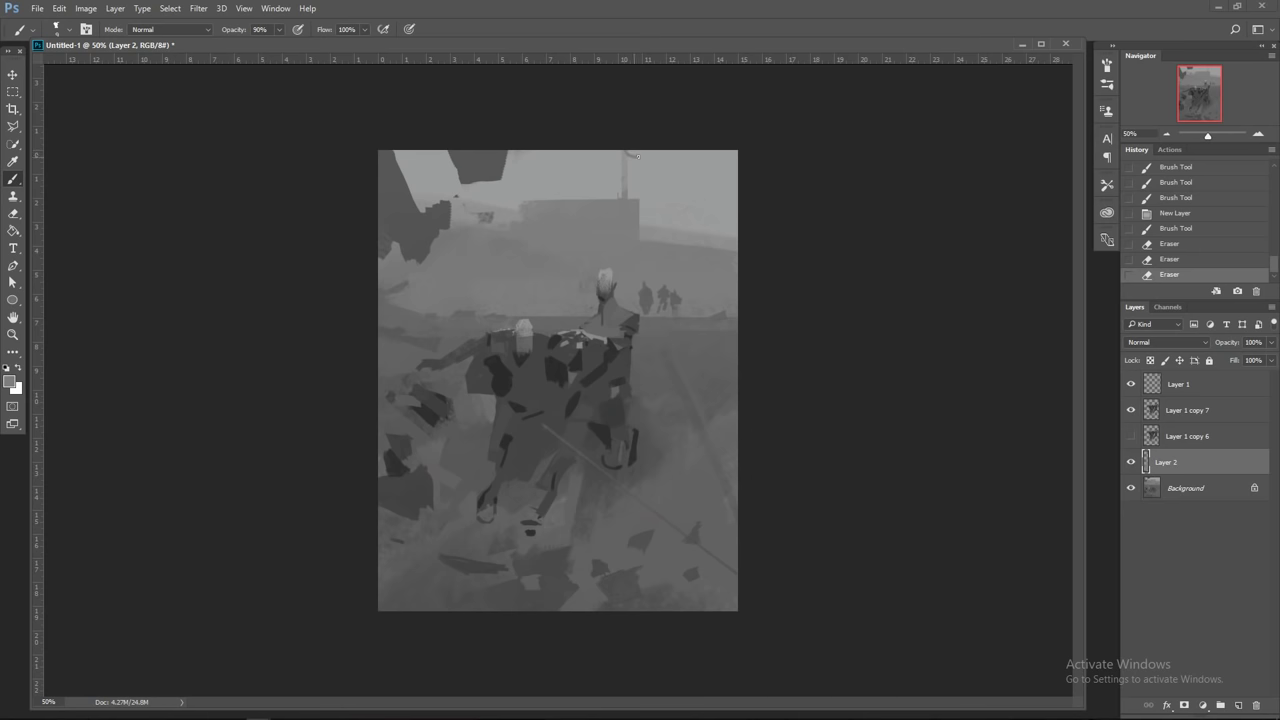
Step: Paint a small rounded shape at the mast's top and small structures along the distant building's roof
click(516, 406)
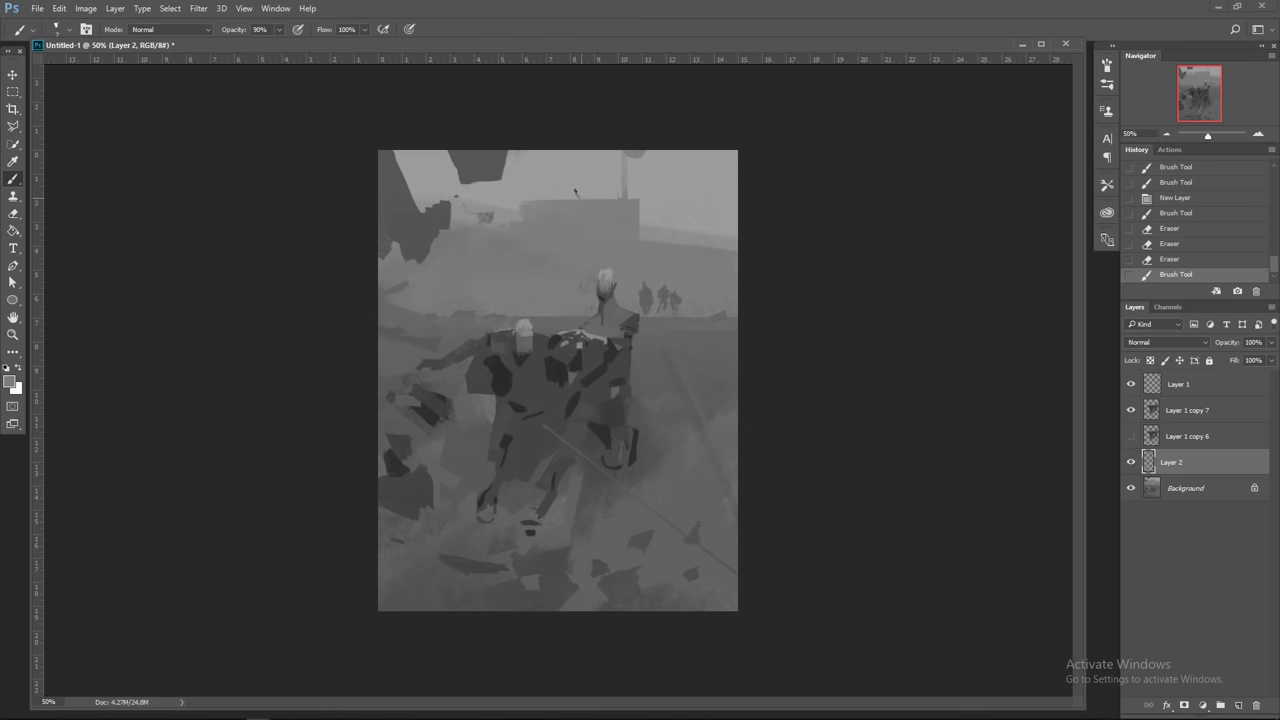
click(641, 435)
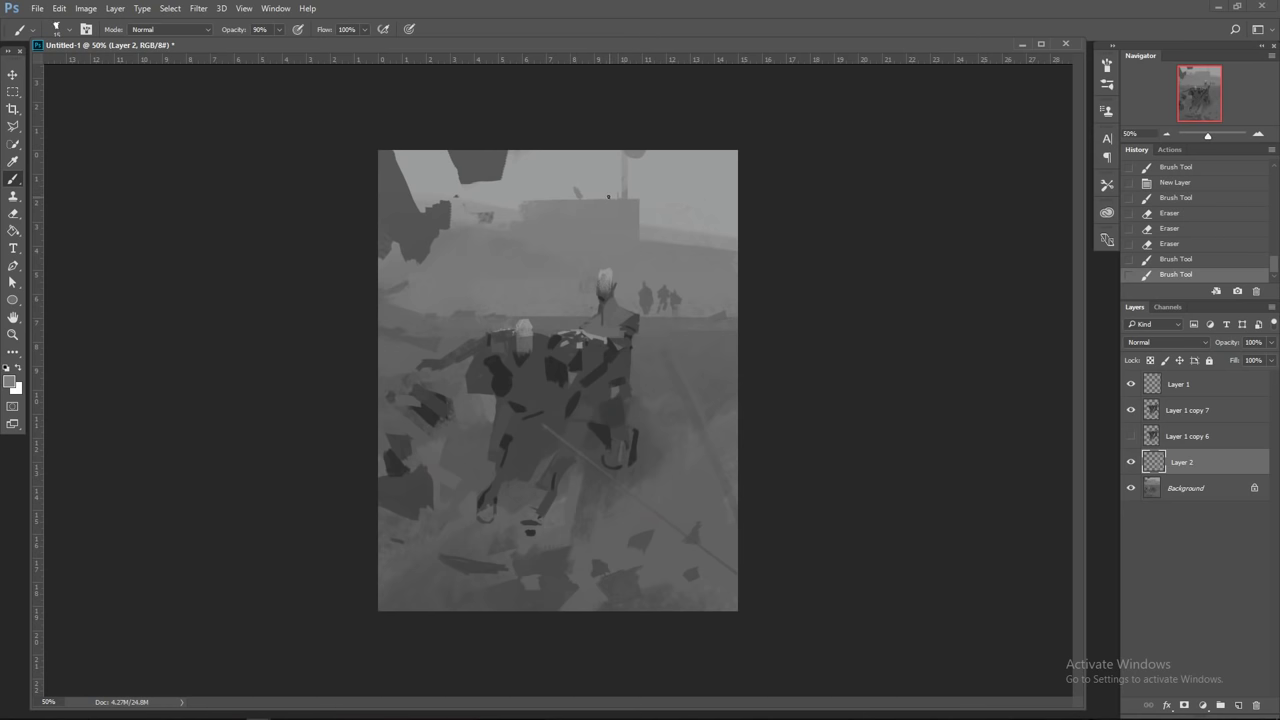
key(bracketright)
drag(603, 195, 614, 197)
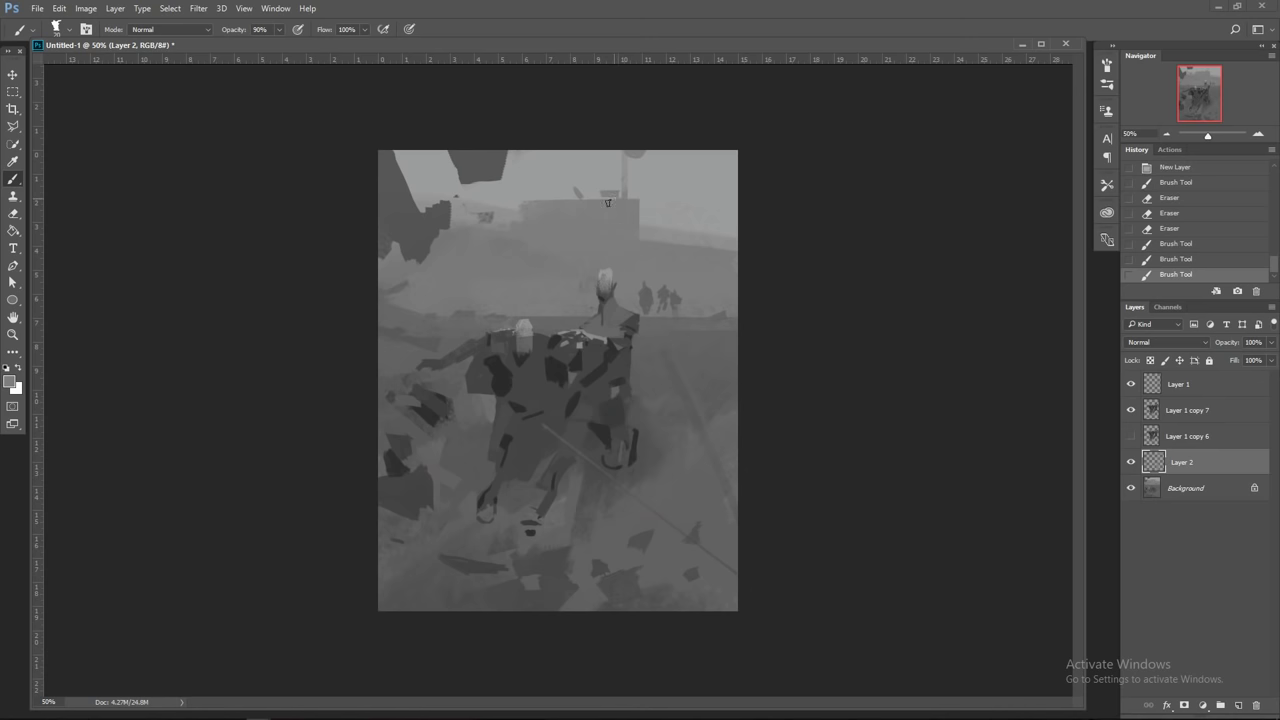
click(608, 197)
Step: Sample nearby grey tones and paint thin light and dark horizontal bands across the distant building's facade
alt+click(623, 167)
alt+click(600, 168)
key(bracketleft)
alt+click(667, 239)
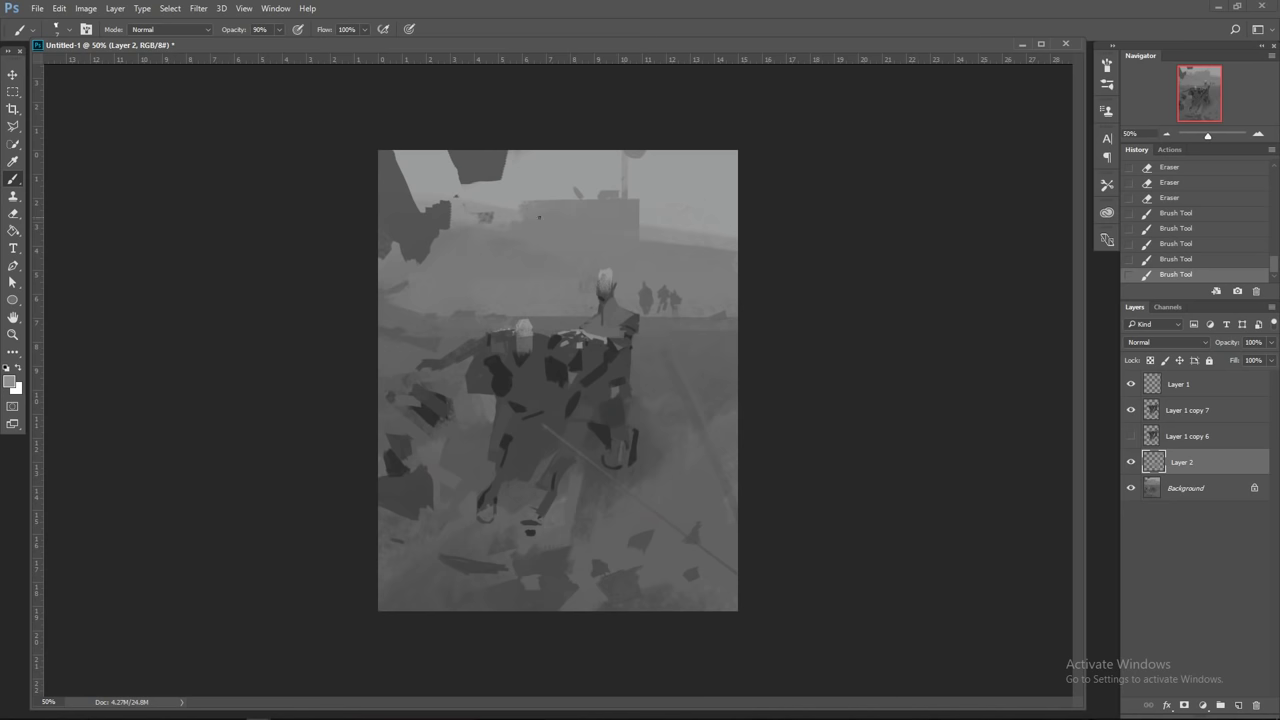
key(shift)
shift+click(582, 222)
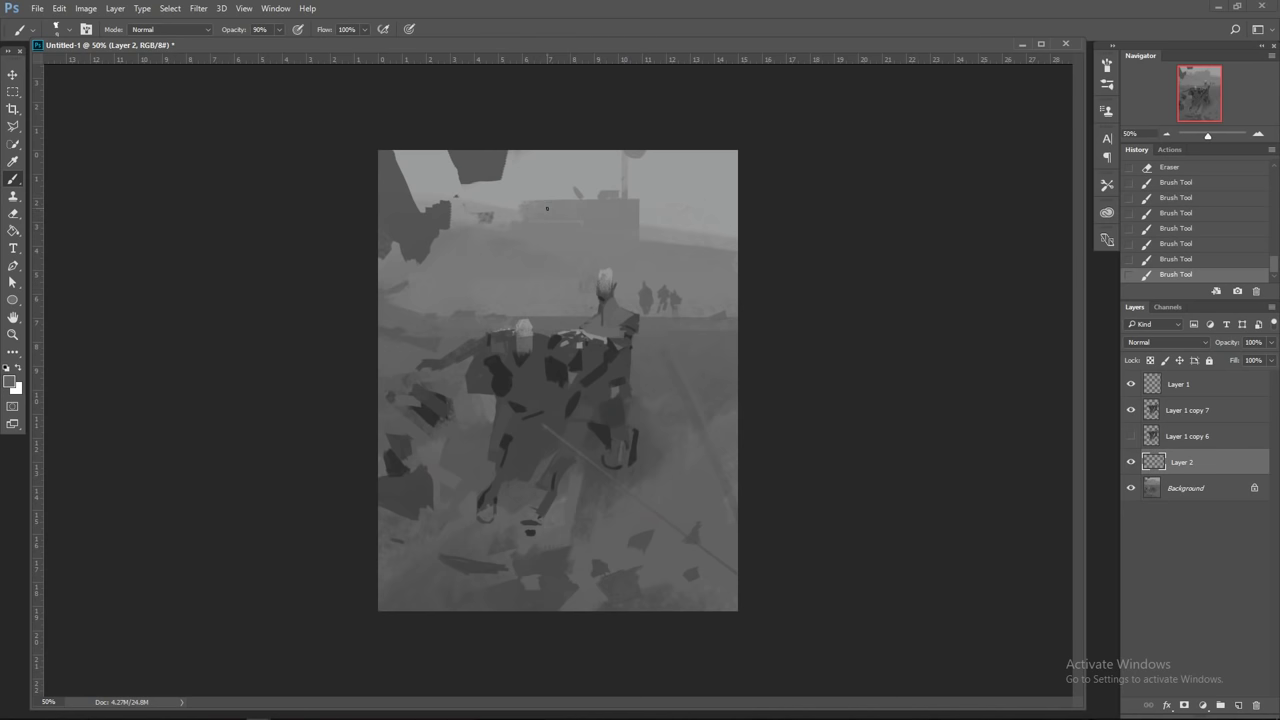
drag(533, 218, 641, 216)
alt+click(611, 210)
key(bracketright)
Step: Choose a lighter grey foreground colour, merge the building detail layer down into the Background, and add a new empty layer
click(11, 384)
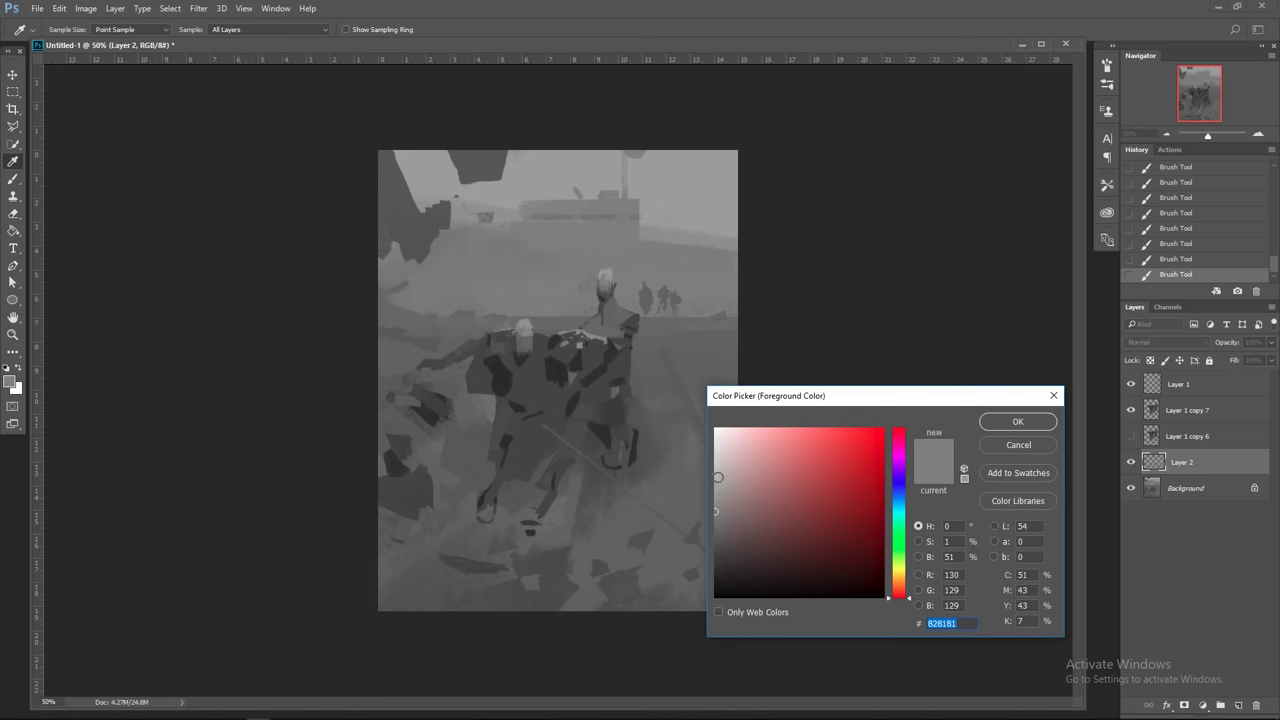
click(704, 477)
click(1010, 422)
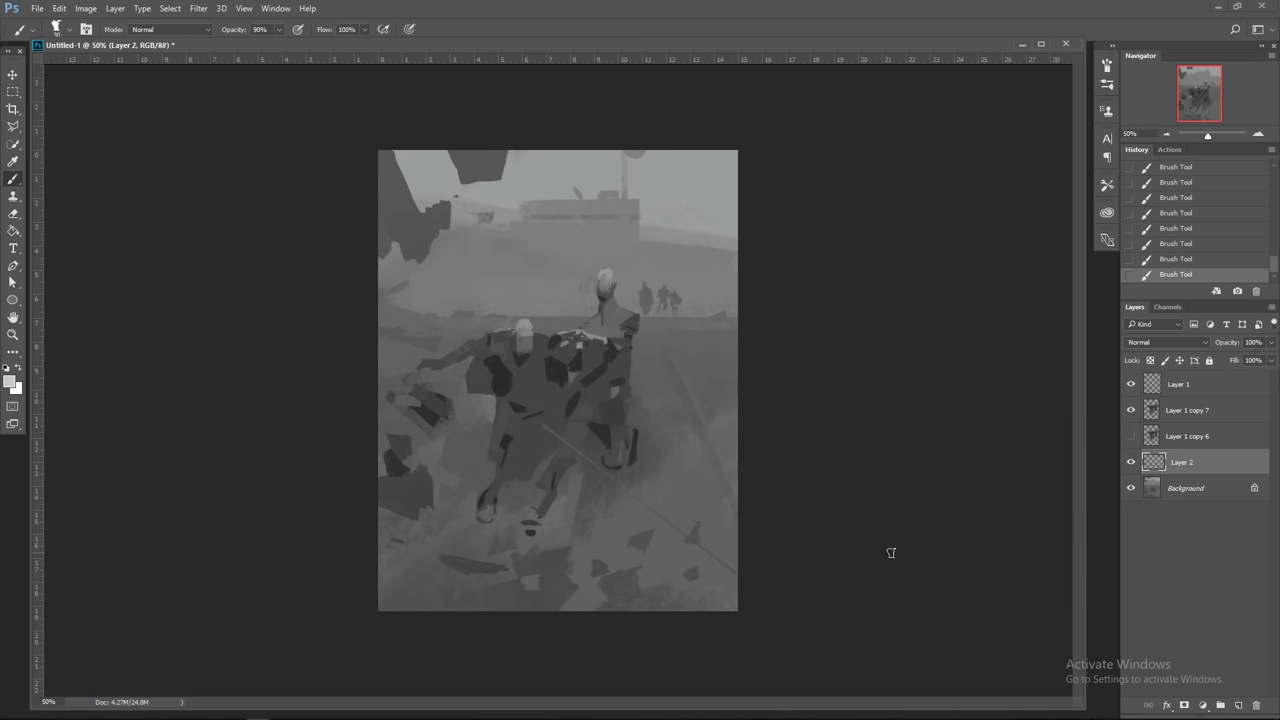
right_click(1204, 453)
click(1063, 509)
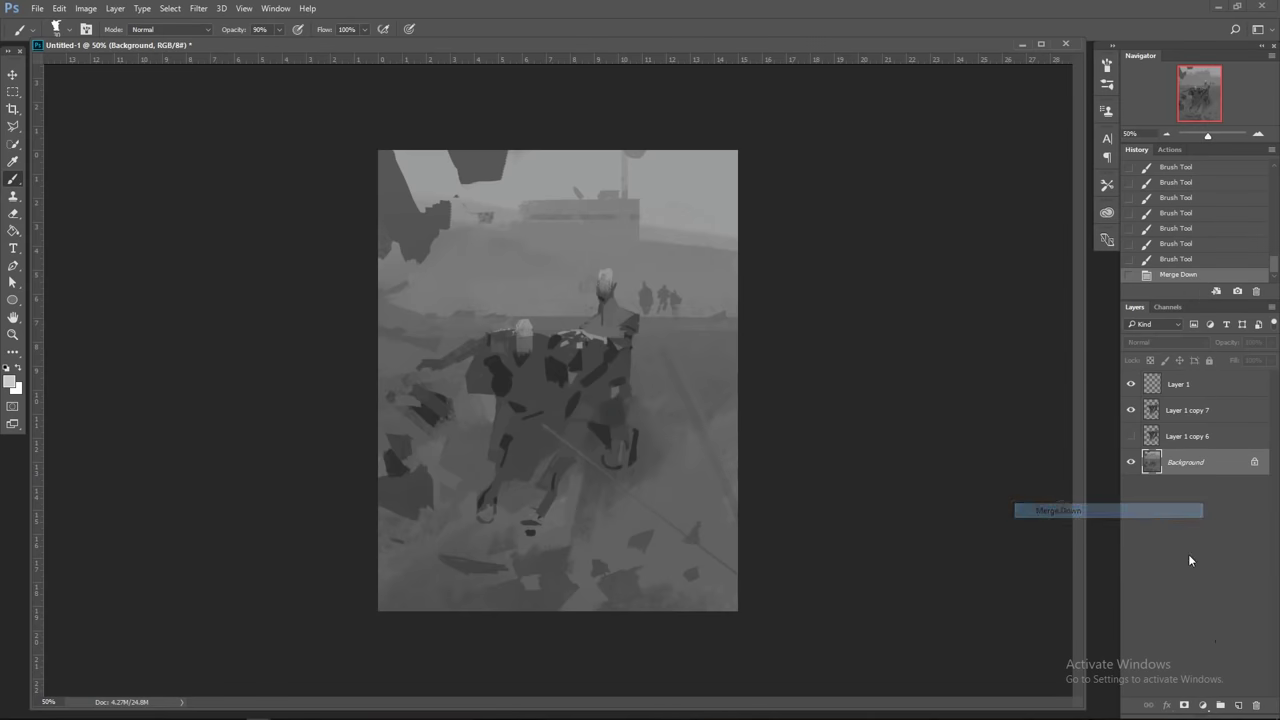
click(1237, 704)
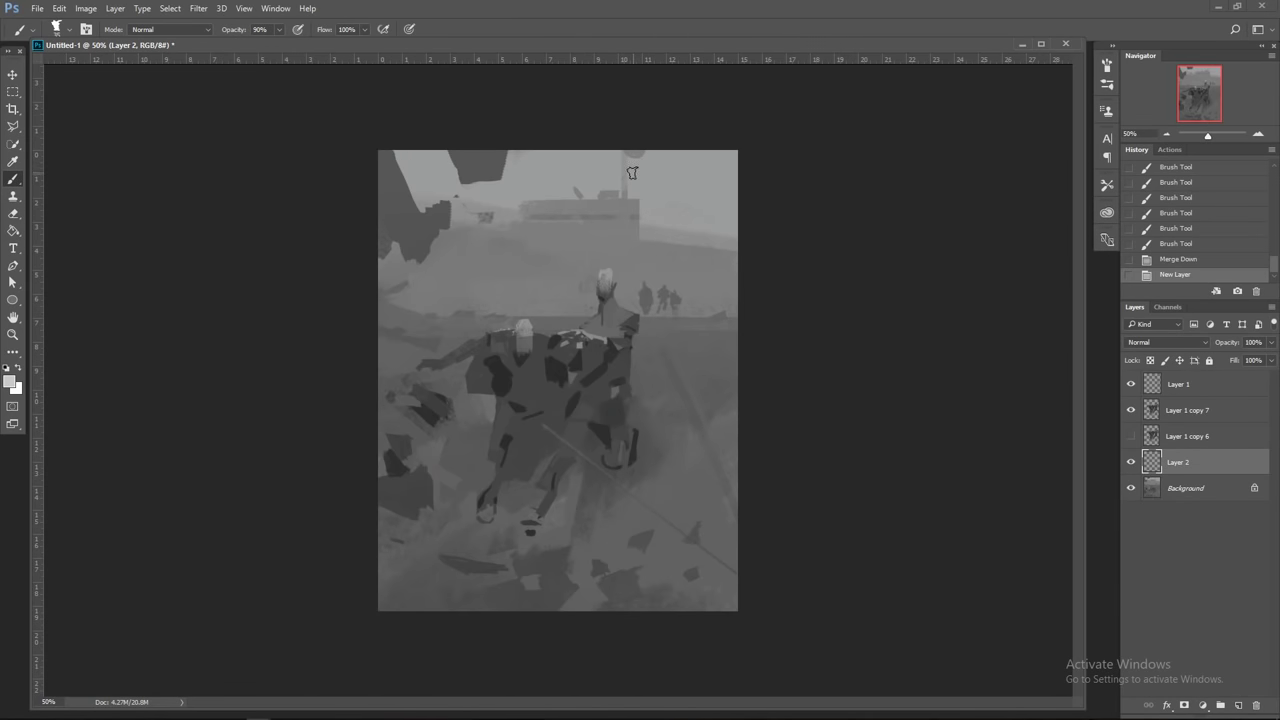
Step: Paint light grey sky around the mast, above the roof and along the slope right of the building, softening the slope strip with the eraser
mouse_move(631, 166)
mouse_down()
mouse_move(633, 205)
mouse_move(655, 156)
mouse_up()
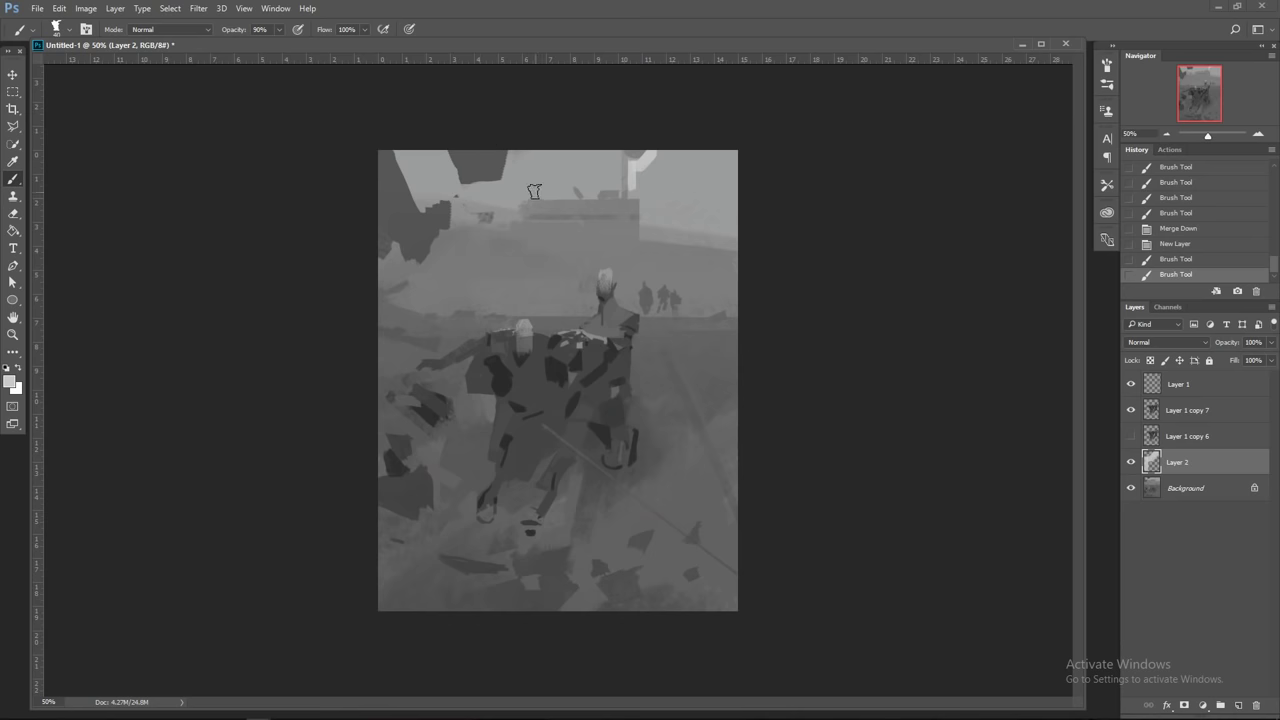
drag(508, 192, 618, 187)
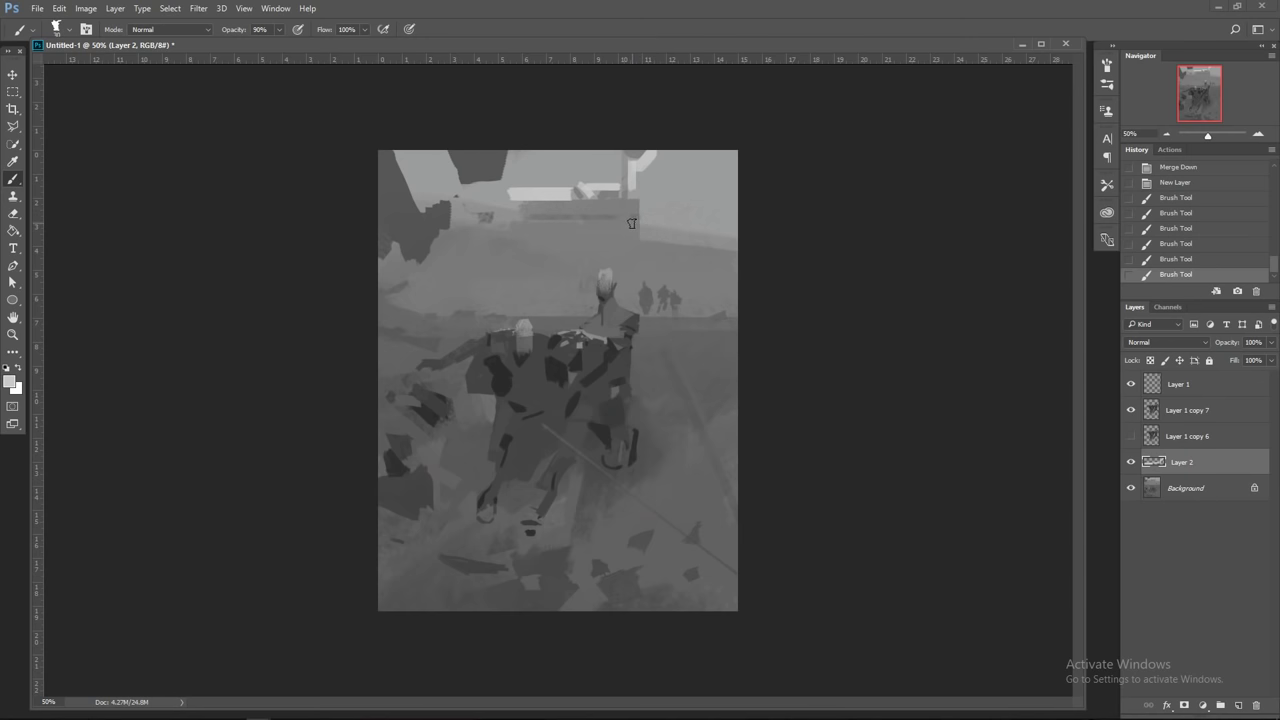
drag(631, 222, 631, 240)
shift+click(733, 245)
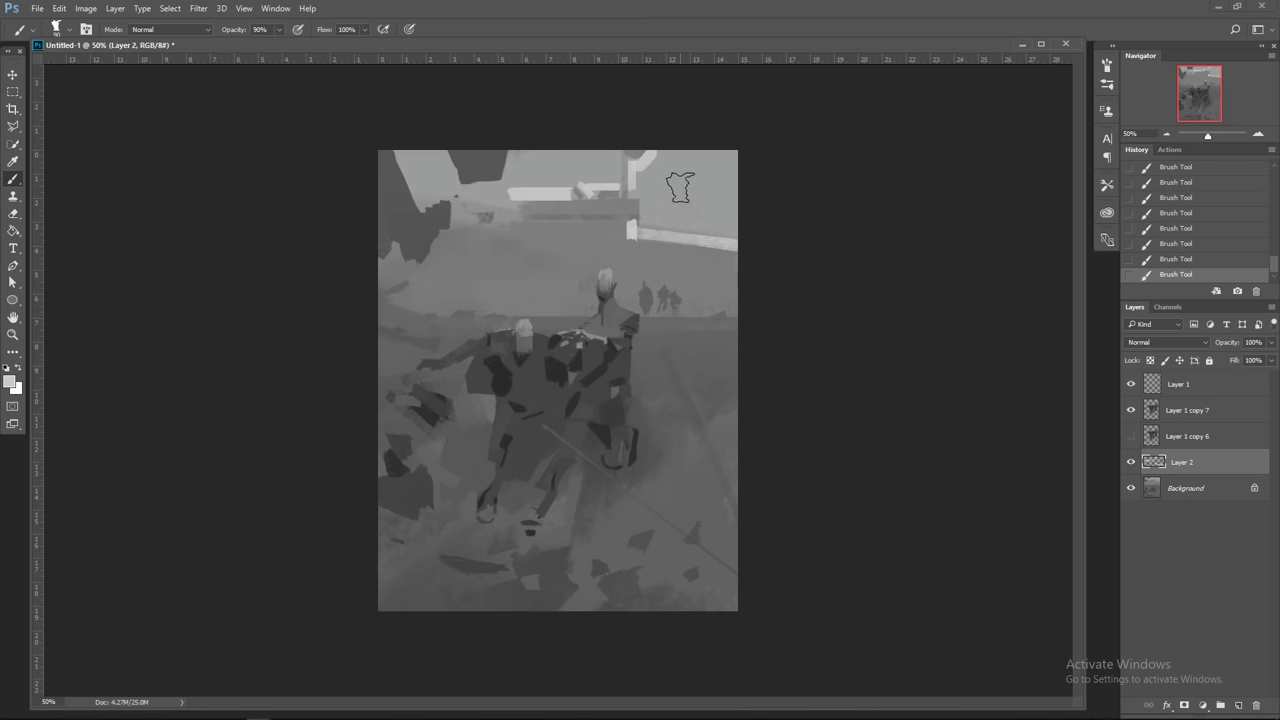
mouse_move(674, 190)
mouse_down()
mouse_move(694, 171)
mouse_move(677, 182)
mouse_move(720, 177)
mouse_up()
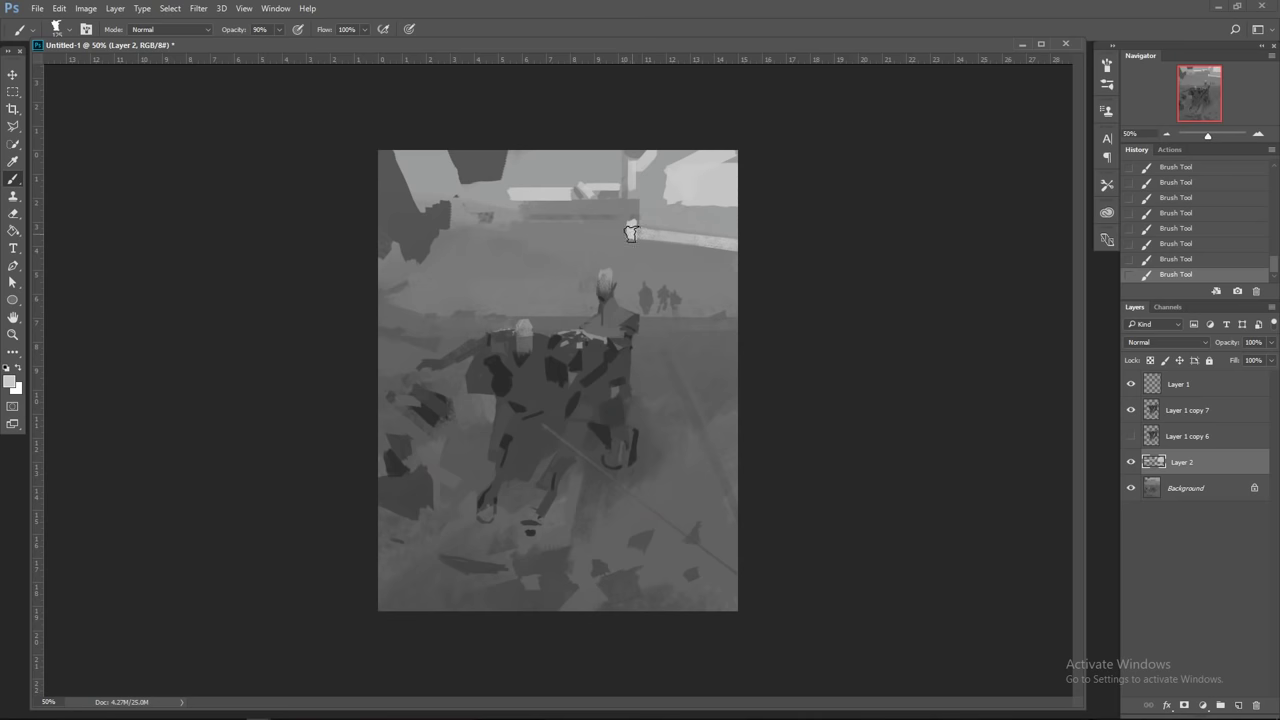
key(e)
mouse_move(631, 232)
mouse_down()
mouse_move(672, 248)
mouse_move(730, 240)
mouse_up()
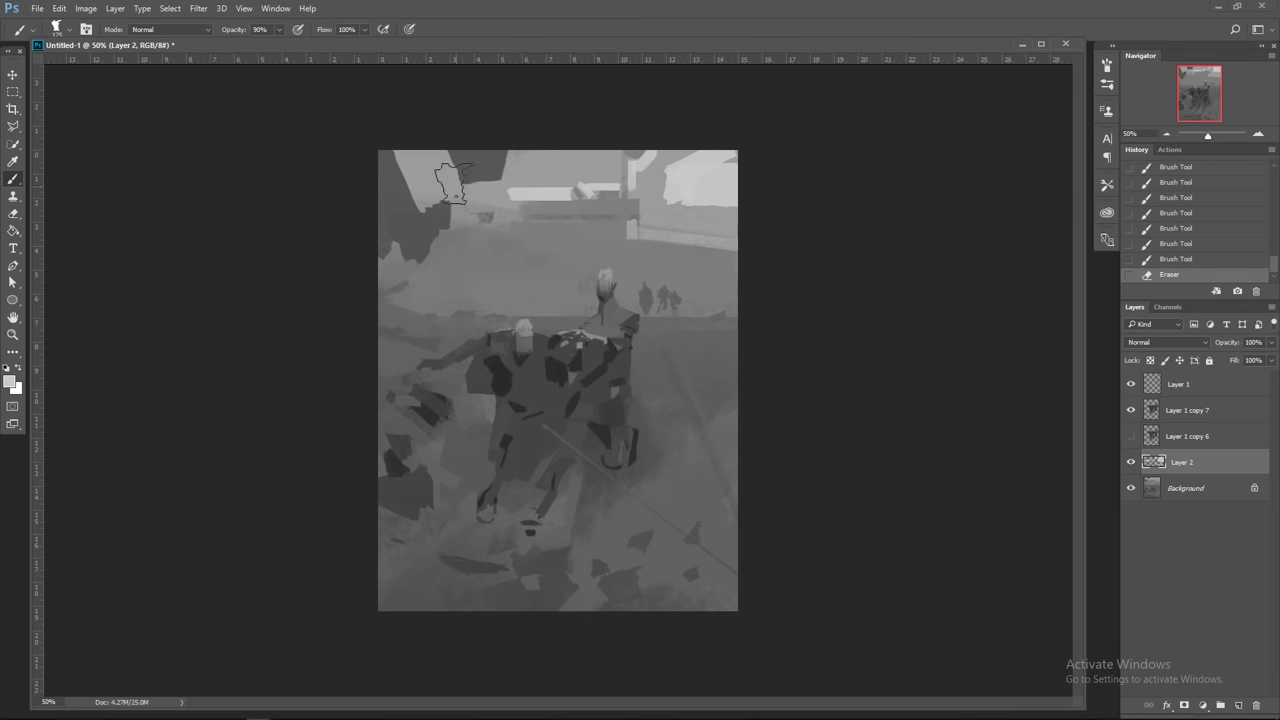
Step: Fill the sky above the building and right of the mast with broad light grey strokes
key(bracketleft)
key(bracketleft)
key(bracketleft)
mouse_move(524, 166)
mouse_down()
mouse_move(604, 159)
mouse_move(552, 226)
mouse_move(604, 126)
mouse_move(598, 183)
mouse_move(614, 178)
mouse_move(621, 144)
mouse_move(619, 184)
mouse_move(617, 159)
mouse_move(572, 243)
mouse_move(631, 157)
mouse_move(666, 165)
mouse_move(635, 170)
mouse_move(675, 170)
mouse_move(630, 160)
mouse_move(633, 184)
mouse_move(676, 154)
mouse_move(663, 155)
mouse_move(651, 164)
mouse_move(733, 157)
mouse_up()
key(bracketleft)
key(bracketleft)
key(bracketleft)
key(bracketleft)
key(bracketleft)
key(bracketleft)
key(bracketright)
key(bracketleft)
key(bracketright)
key(bracketright)
key(bracketright)
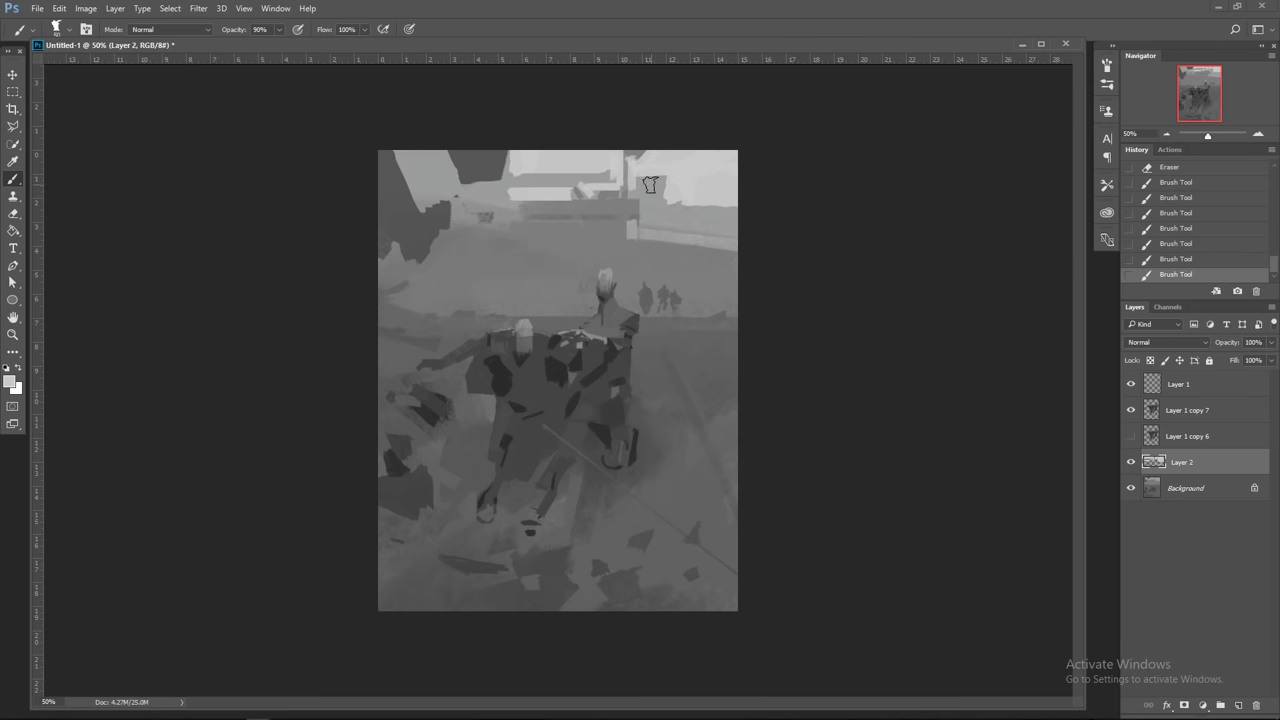
mouse_move(640, 183)
mouse_down()
mouse_move(672, 178)
mouse_move(665, 199)
mouse_move(648, 186)
mouse_move(664, 229)
mouse_move(660, 204)
mouse_move(718, 212)
mouse_up()
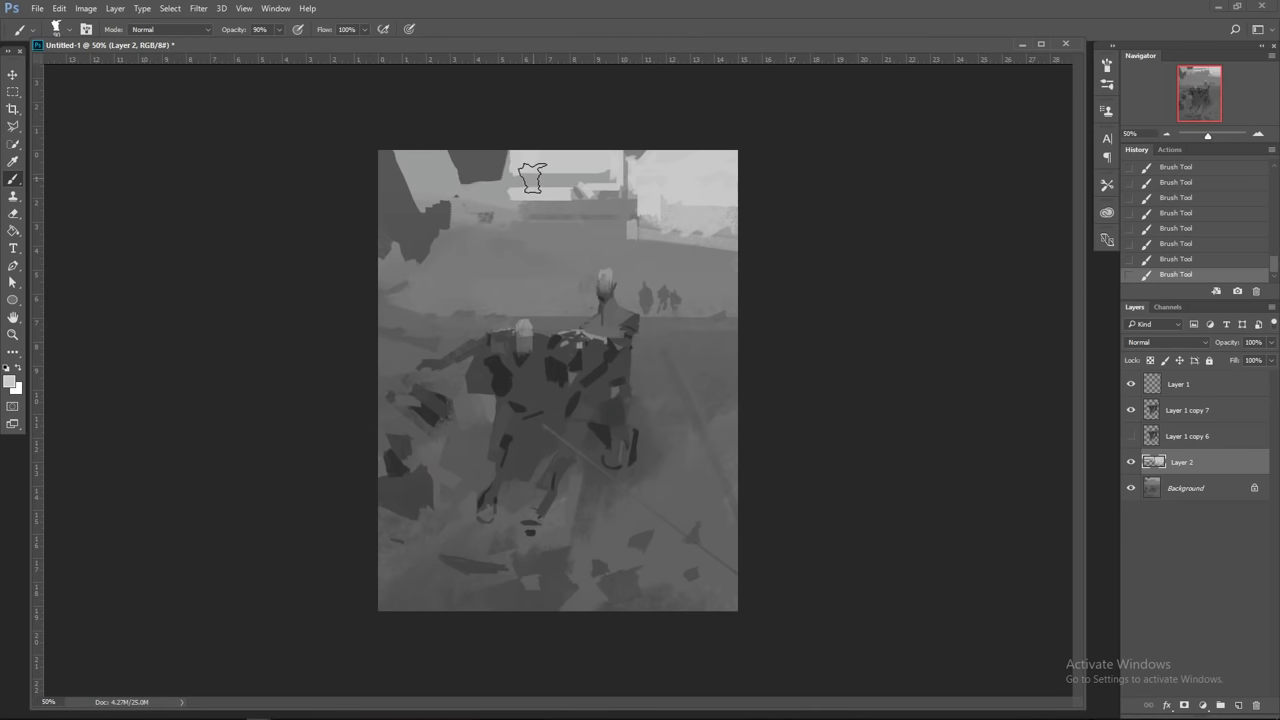
Step: Extend the light sky leftward over the dark hanging shape and straighten it above the building's roofline
drag(507, 162, 410, 158)
click(608, 174)
shift+click(488, 166)
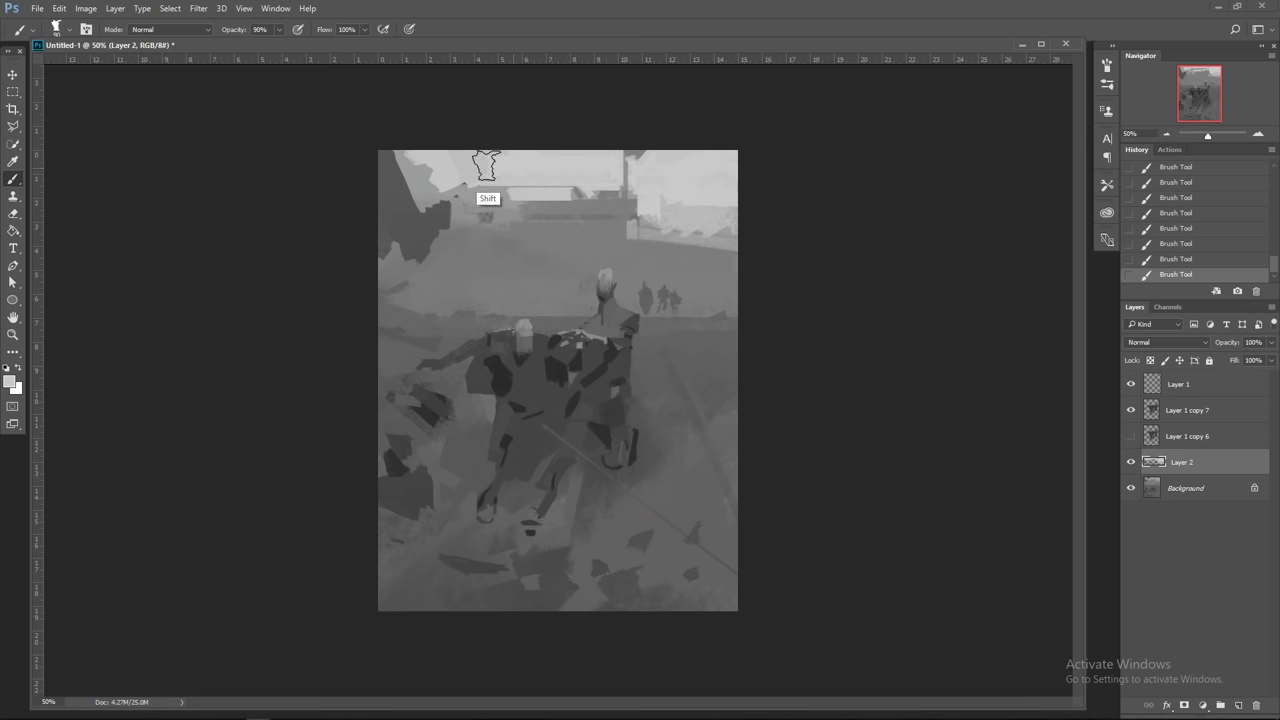
key(bracketleft)
key(bracketleft)
key(bracketleft)
click(565, 180)
shift+click(477, 180)
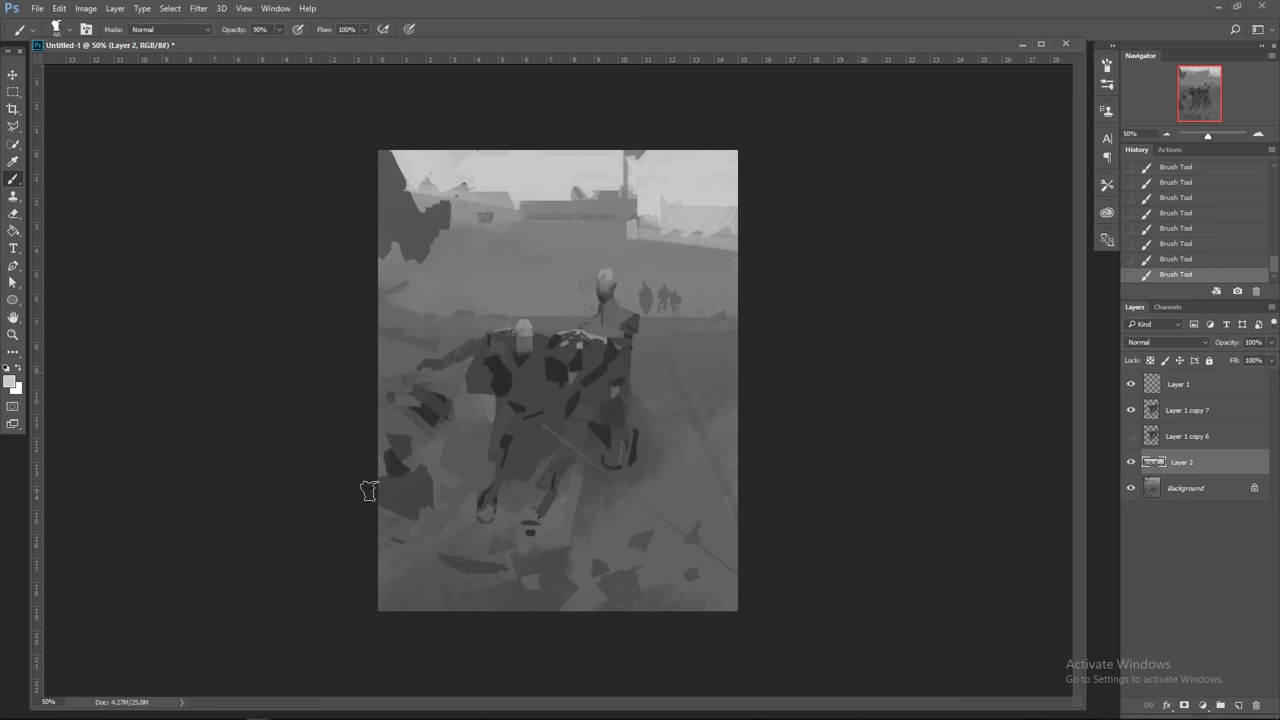
Step: Clean up the light sky's lower edge along the hill ridges on both sides of the building
key(shift)
drag(427, 185, 499, 197)
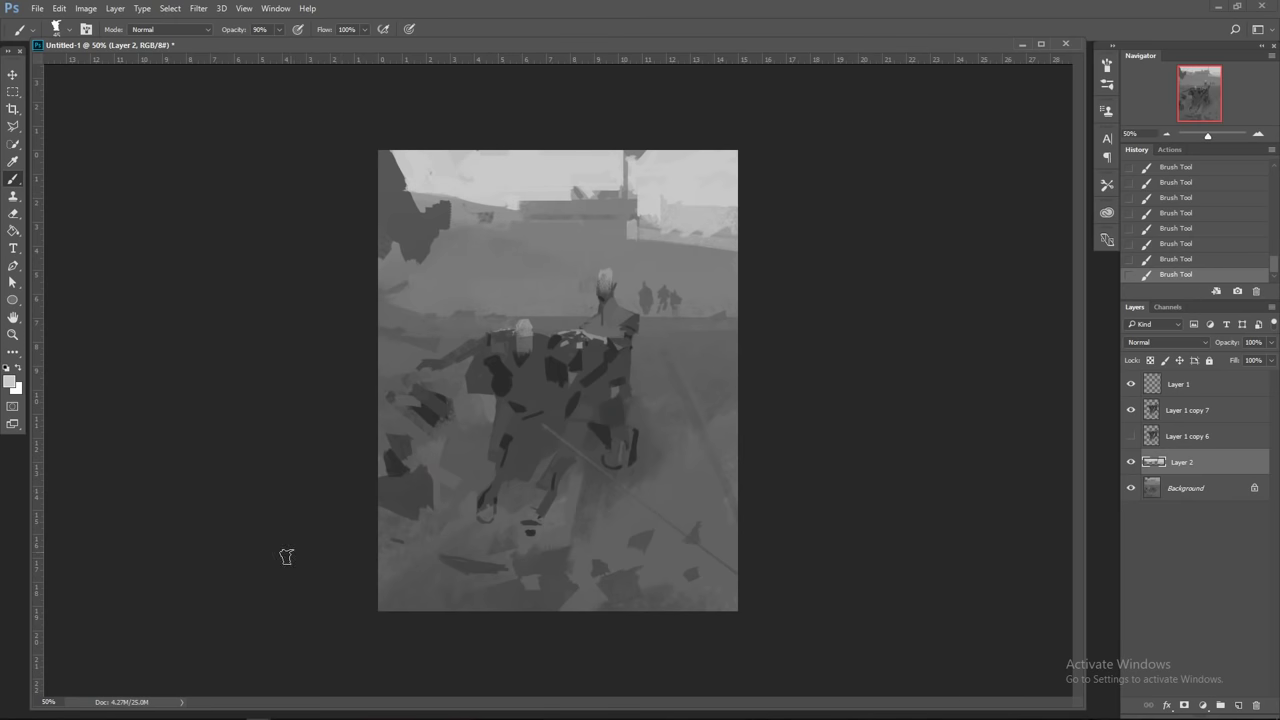
key(shift)
key(shift)
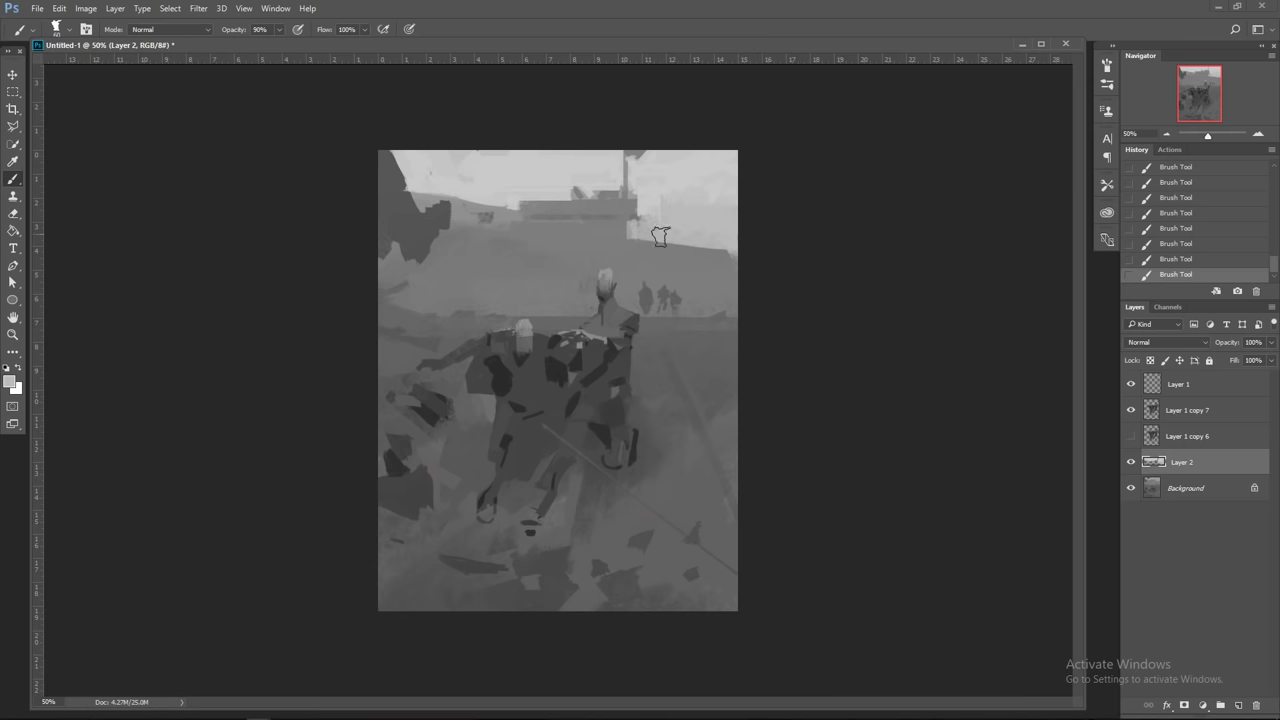
Step: Paint a large darker grey mound on the hillside above the smaller figure's outstretched arm
key(bracketleft)
key(bracketright)
key(bracketright)
key(bracketright)
key(bracketright)
key(bracketright)
mouse_move(433, 287)
mouse_down()
mouse_move(446, 293)
mouse_move(434, 302)
mouse_up()
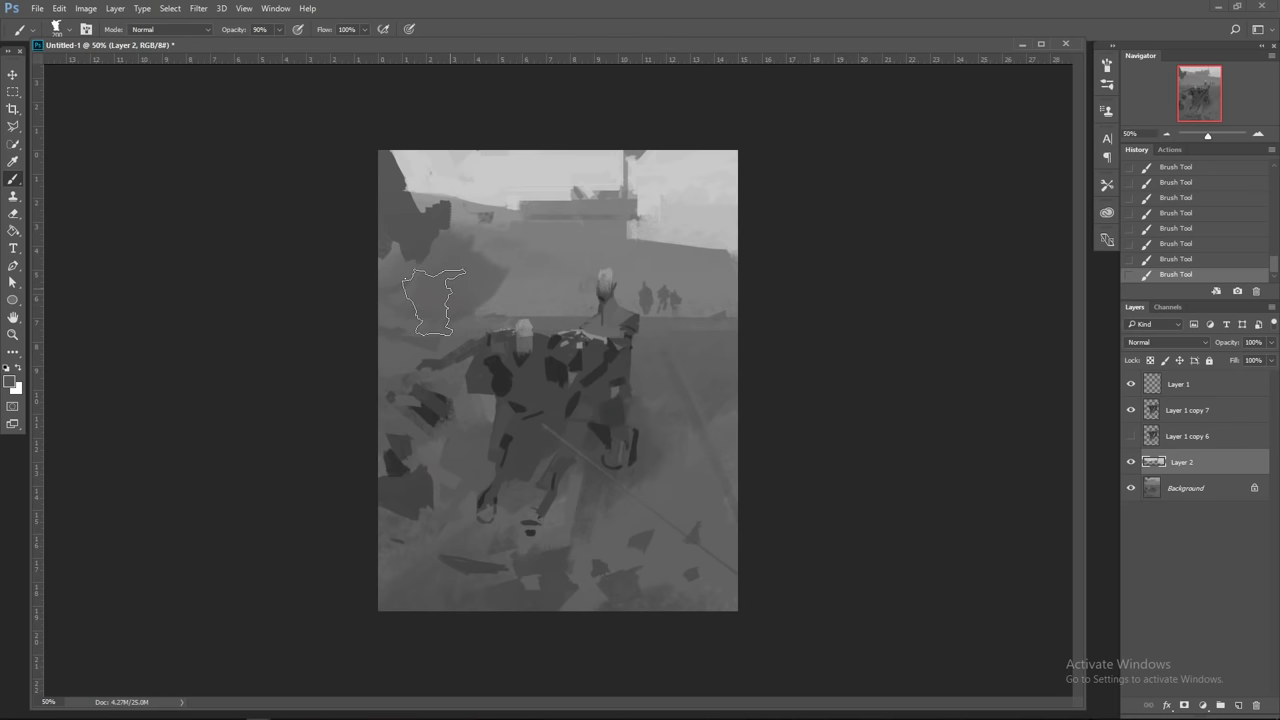
Step: Sample the hill tone and add textured foliage-like patches on the hillside between the mound and the taller figure
alt+click(543, 247)
key(bracketleft)
key(bracketleft)
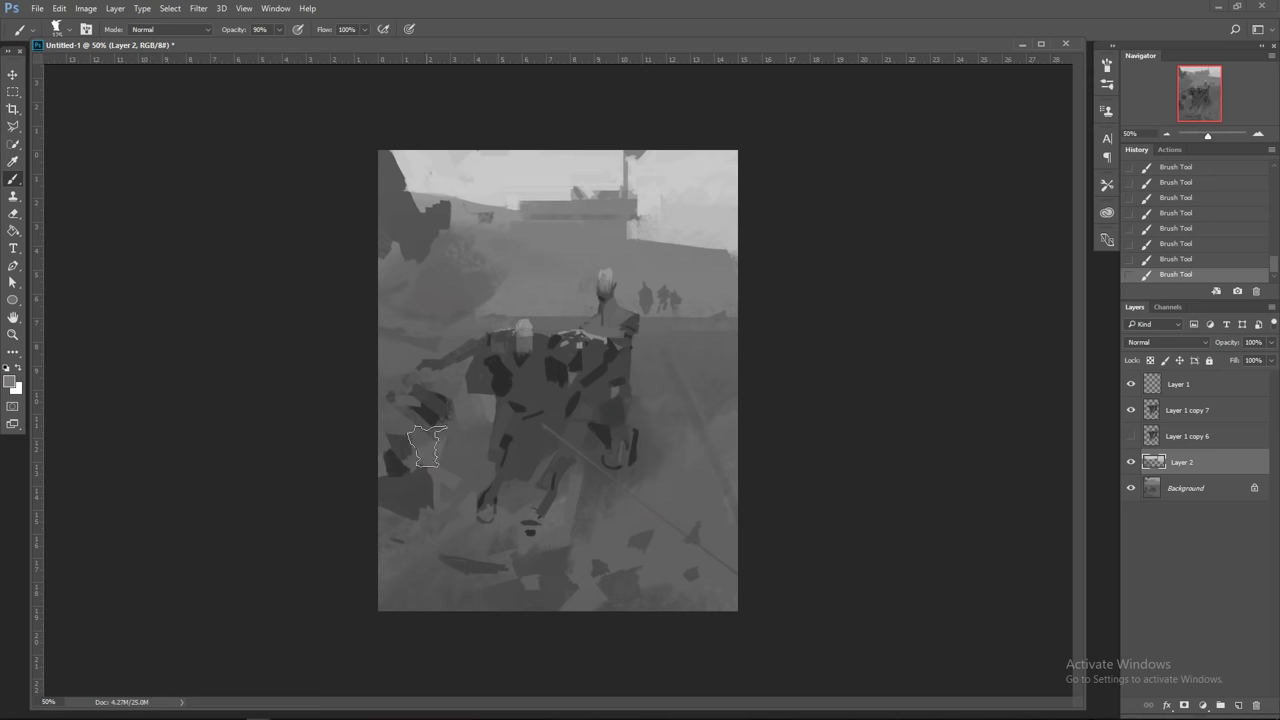
key(alt)
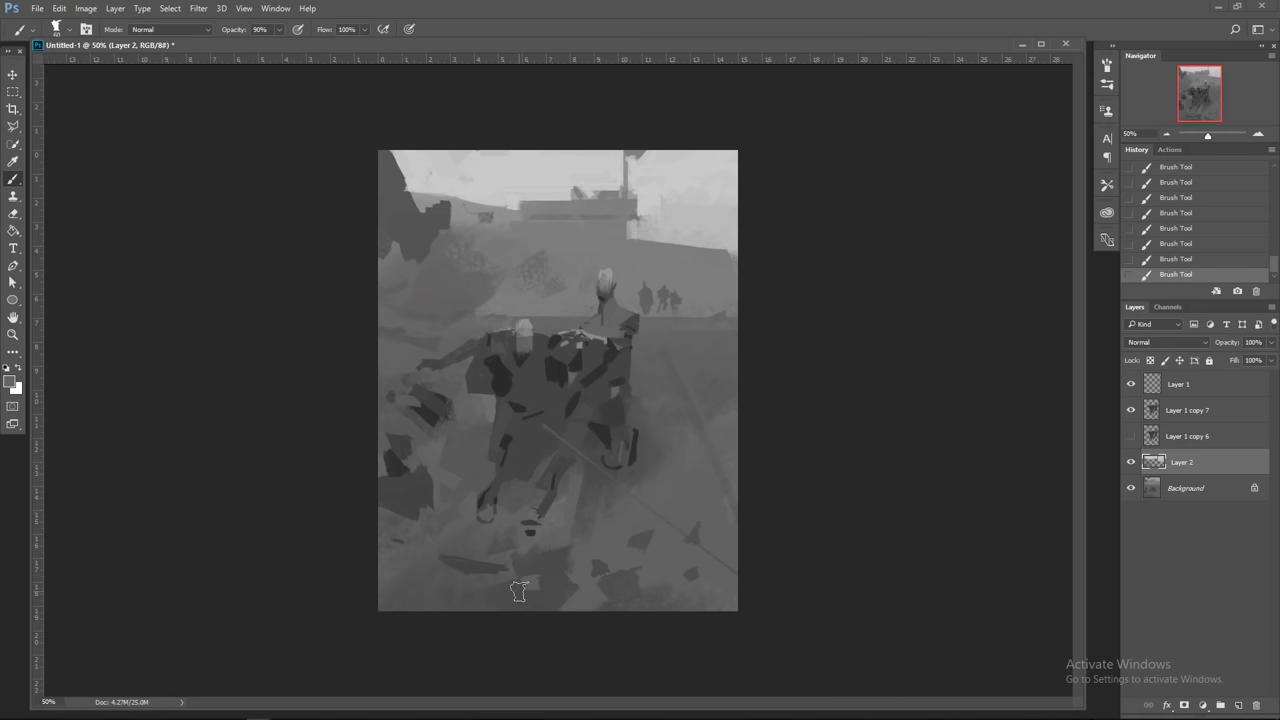
Step: Paint lighter ridge tones left of the building and cover the dark upper-left rock with sky and hillside tones
key(alt)
key(shift)
shift+click(427, 199)
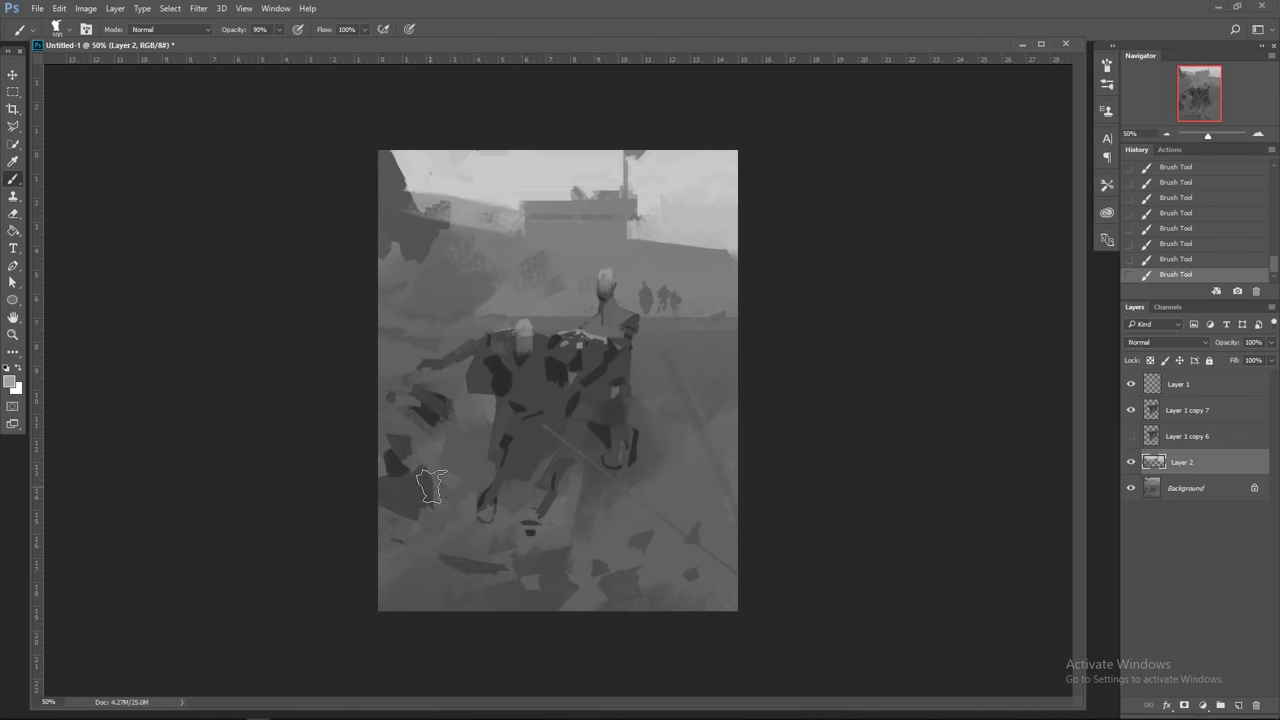
alt+click(422, 181)
mouse_move(379, 170)
mouse_down()
mouse_move(409, 171)
mouse_move(385, 248)
mouse_move(405, 254)
mouse_up()
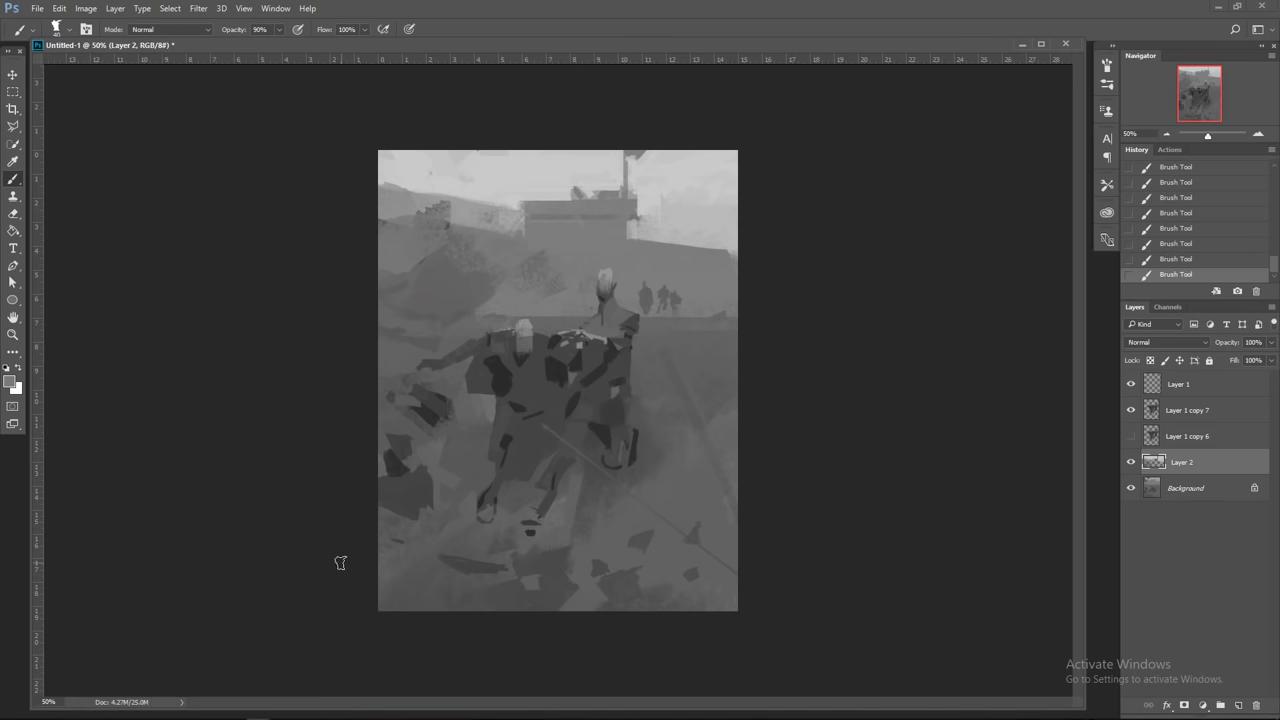
Step: Merge the sky and hillside layer down into the Background and make Layer 1 active
right_click(1240, 472)
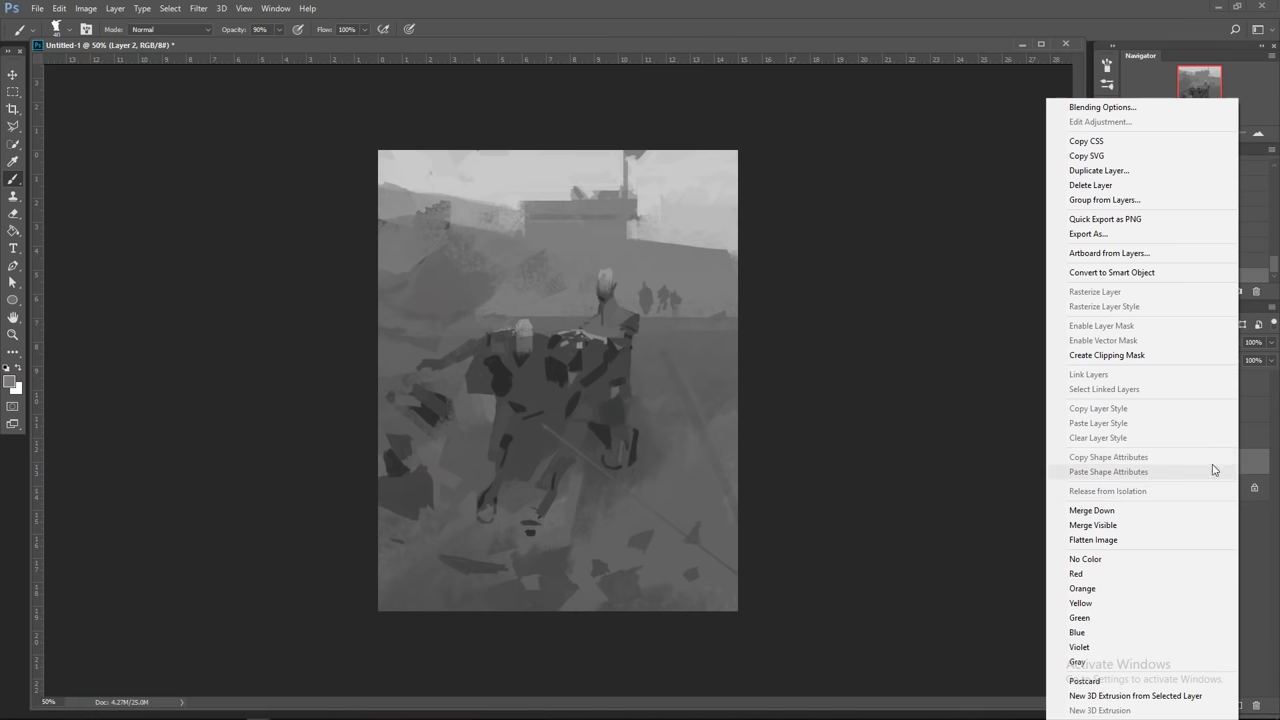
click(1132, 518)
click(1209, 391)
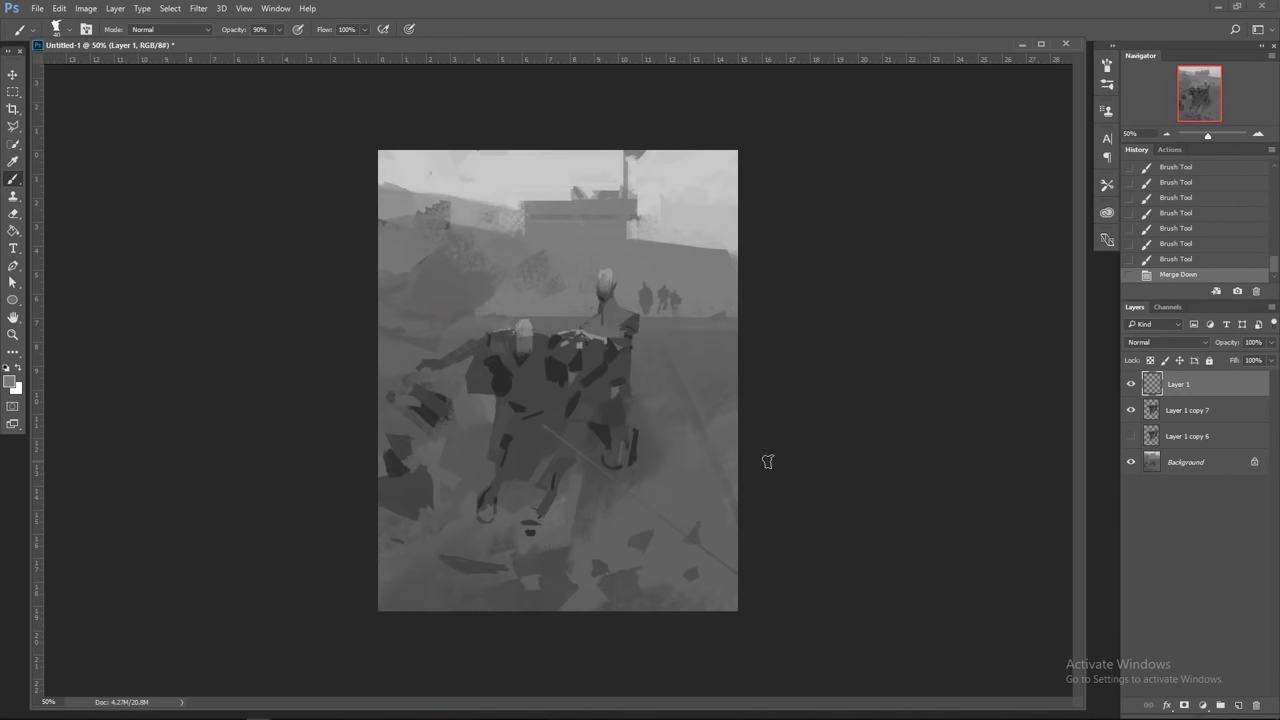
Step: Delete the hidden Layer 1 copy 6 and duplicate Layer 1 copy 7 as a new working layer, hiding the original
click(1258, 133)
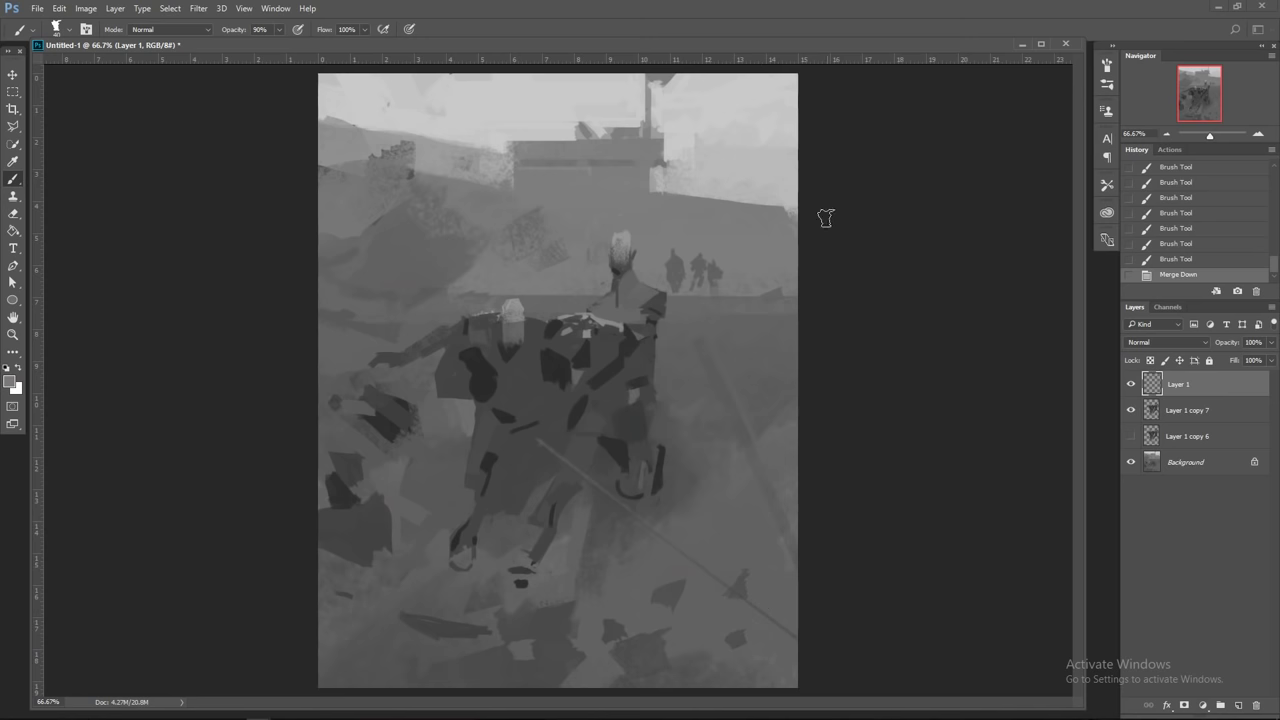
key(alt)
alt+click(617, 367)
key(bracketleft)
click(1190, 412)
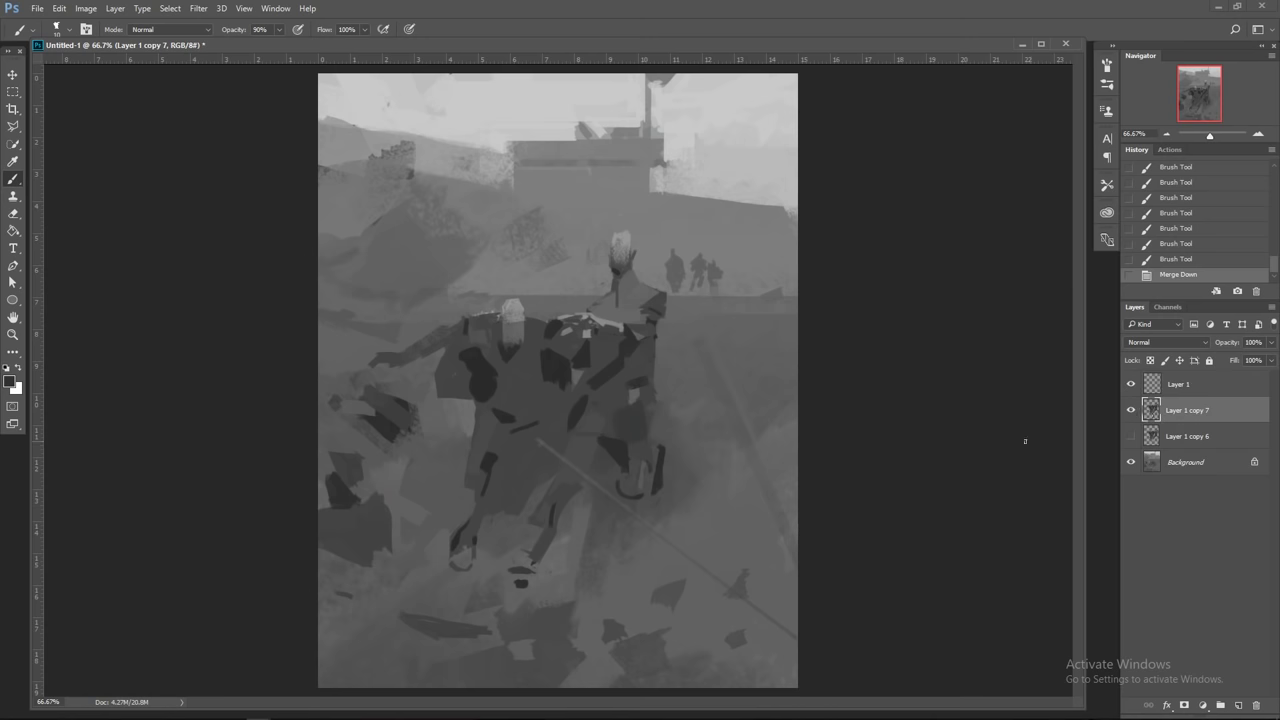
right_click(1204, 436)
click(1046, 185)
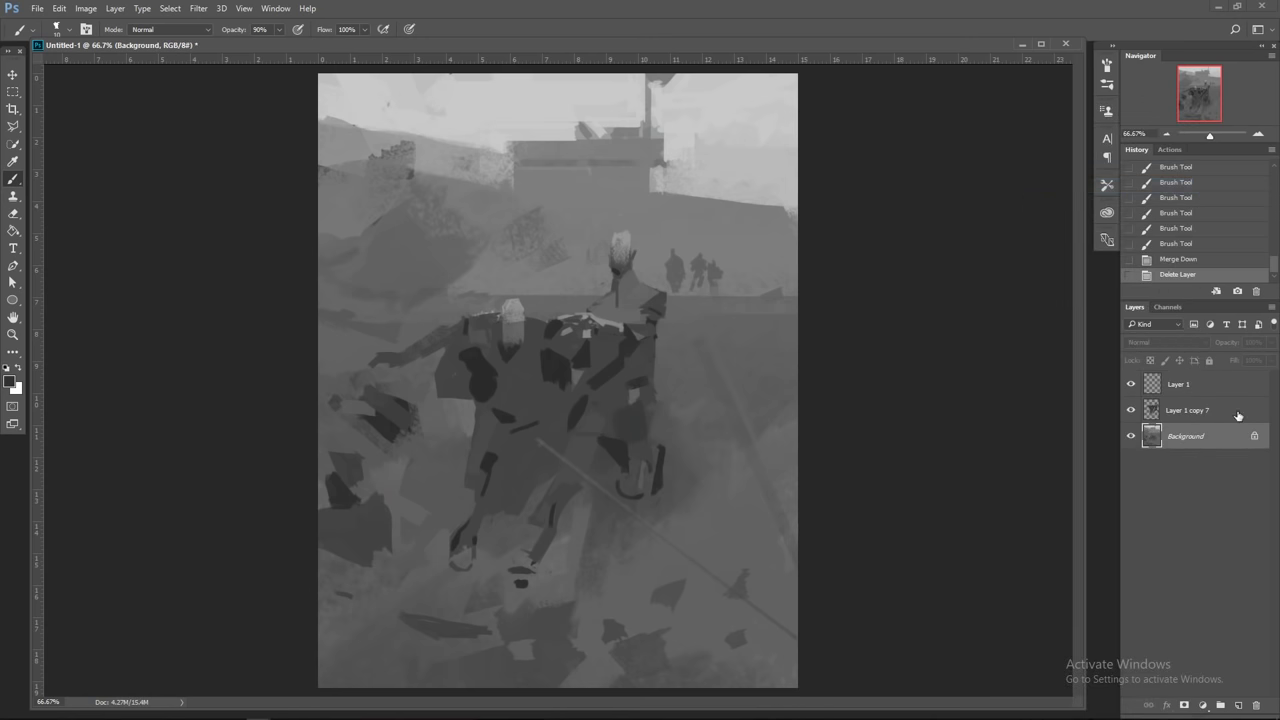
right_click(1238, 414)
click(1098, 170)
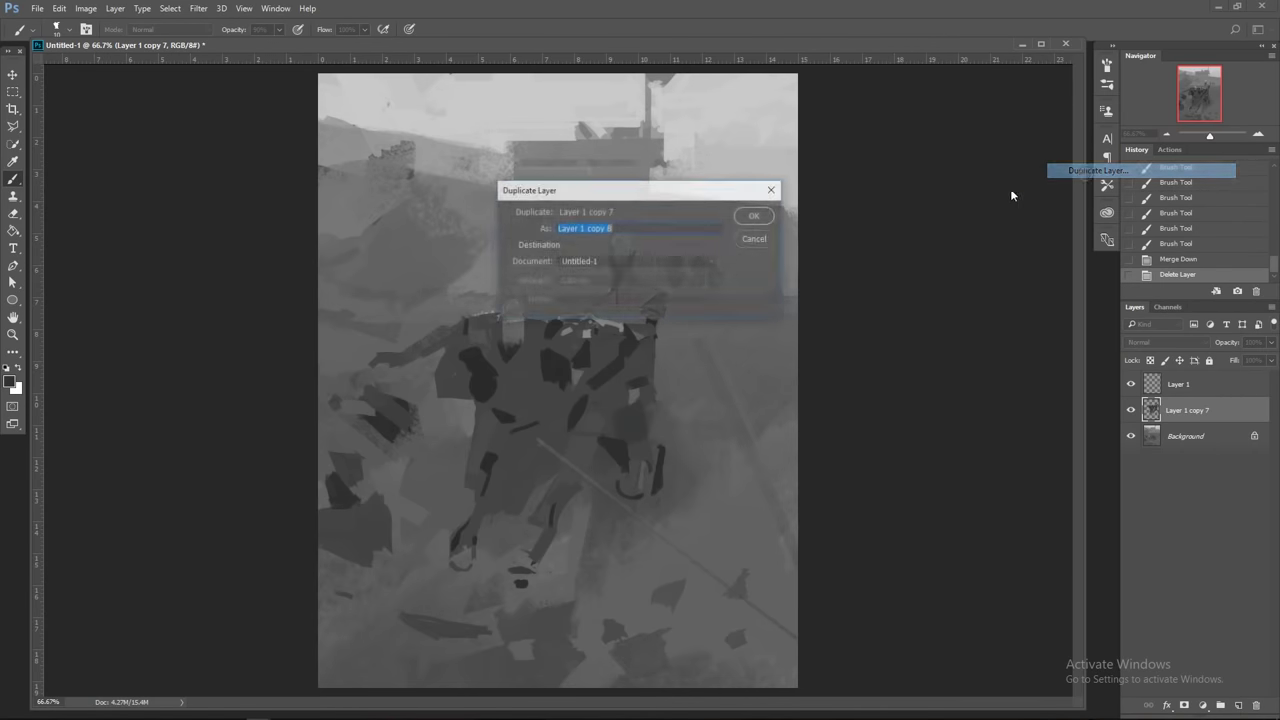
click(757, 216)
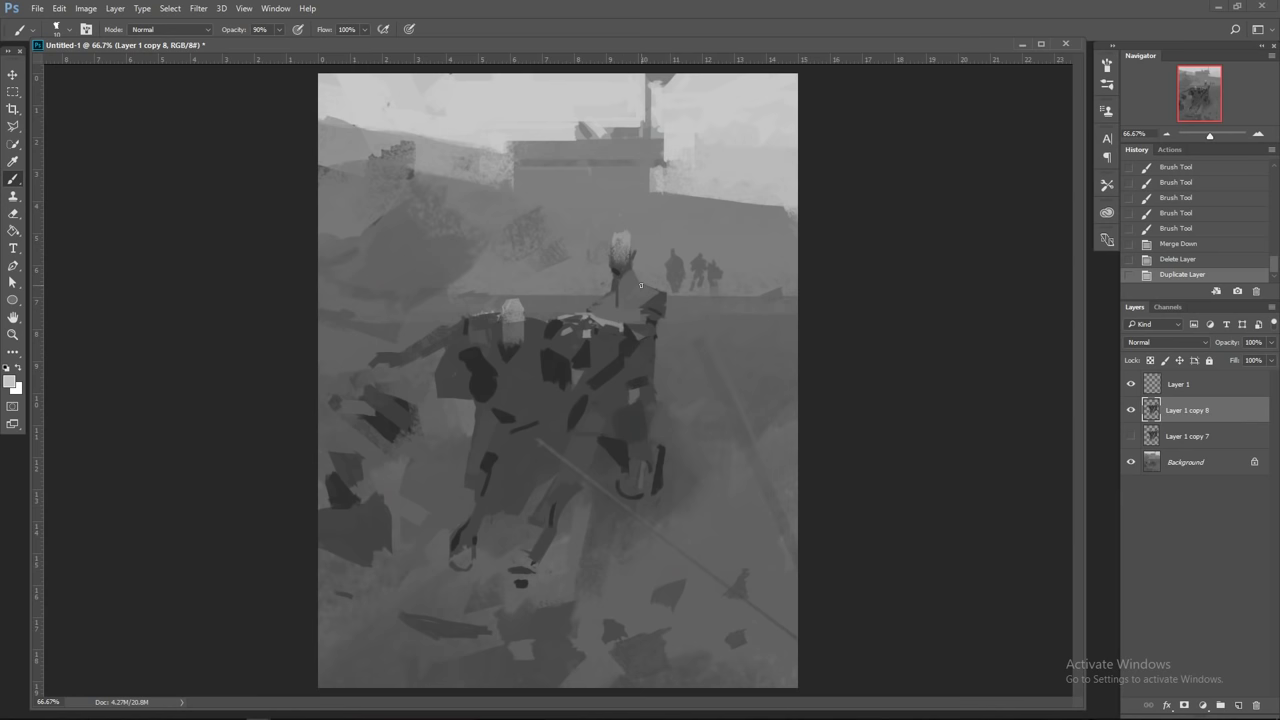
Step: Paint a bright light-grey collar and shoulder shape beneath the taller figure's head with sampled tones
drag(640, 462, 645, 496)
alt+click(671, 371)
click(10, 381)
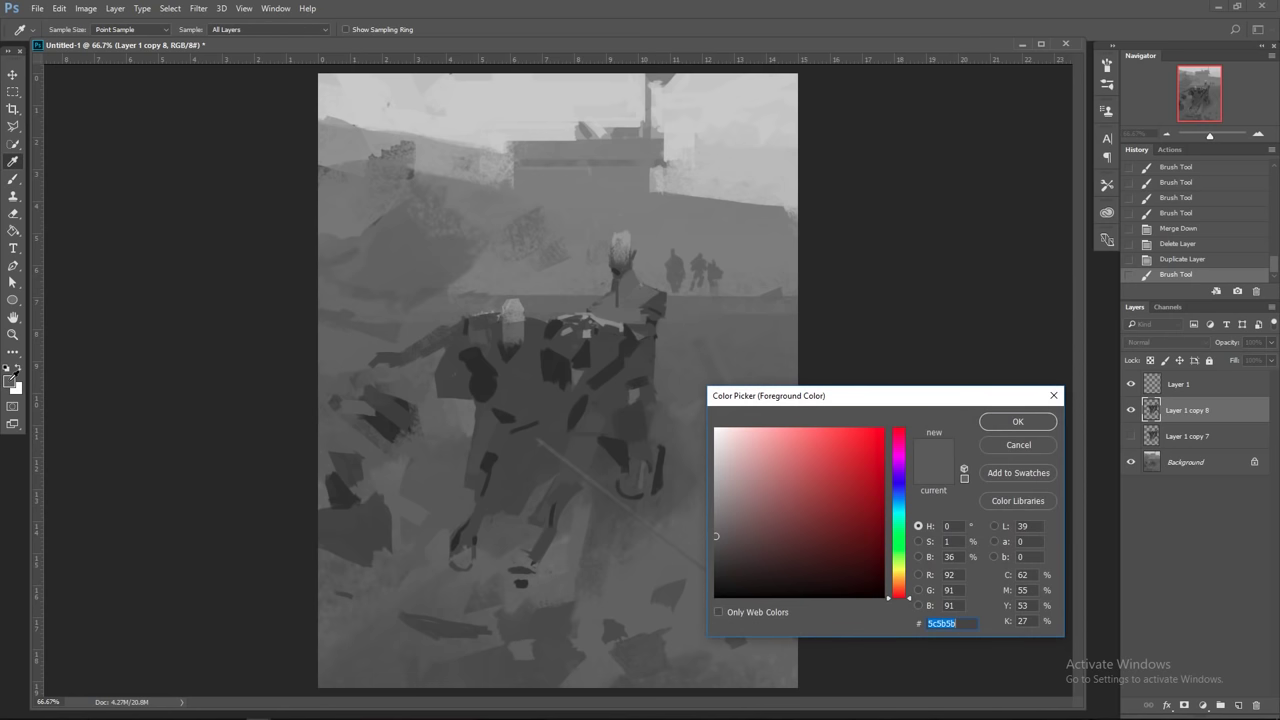
click(1016, 422)
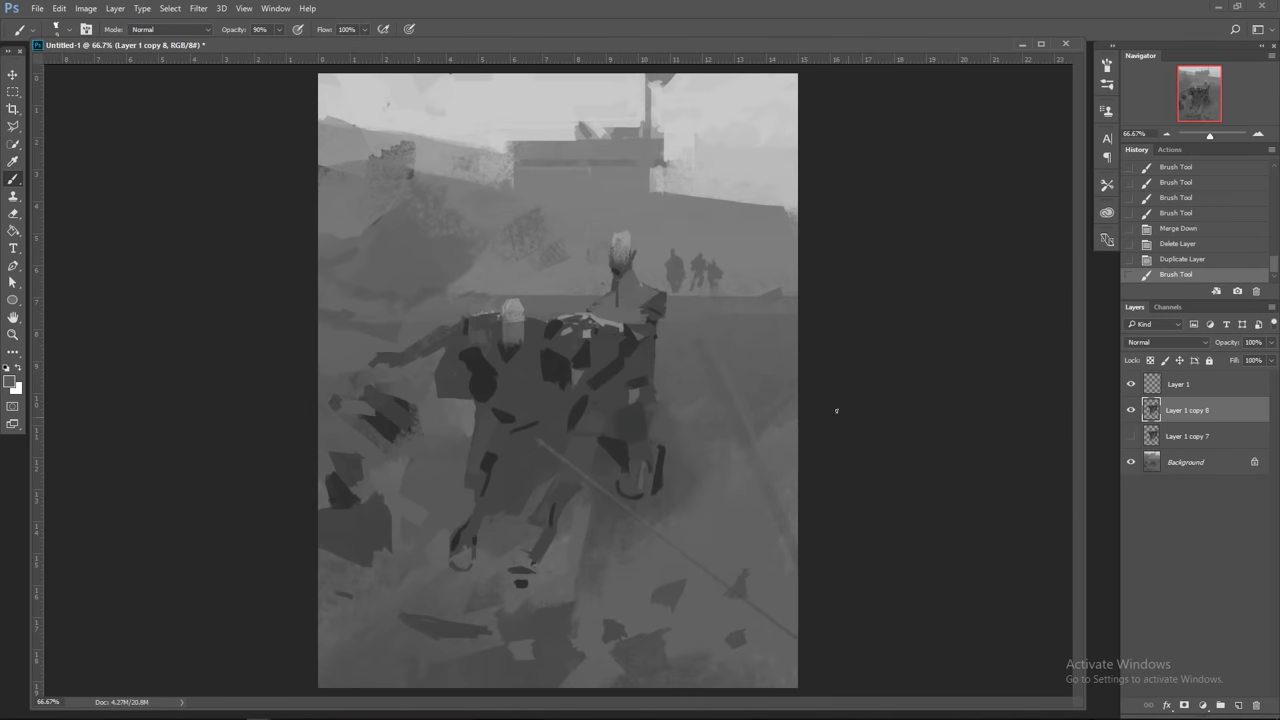
drag(631, 272, 626, 315)
mouse_move(641, 286)
mouse_down()
mouse_move(655, 295)
mouse_move(637, 302)
mouse_move(660, 305)
mouse_move(652, 320)
mouse_up()
key(bracketright)
key(bracketright)
alt+click(635, 300)
key(bracketright)
key(bracketright)
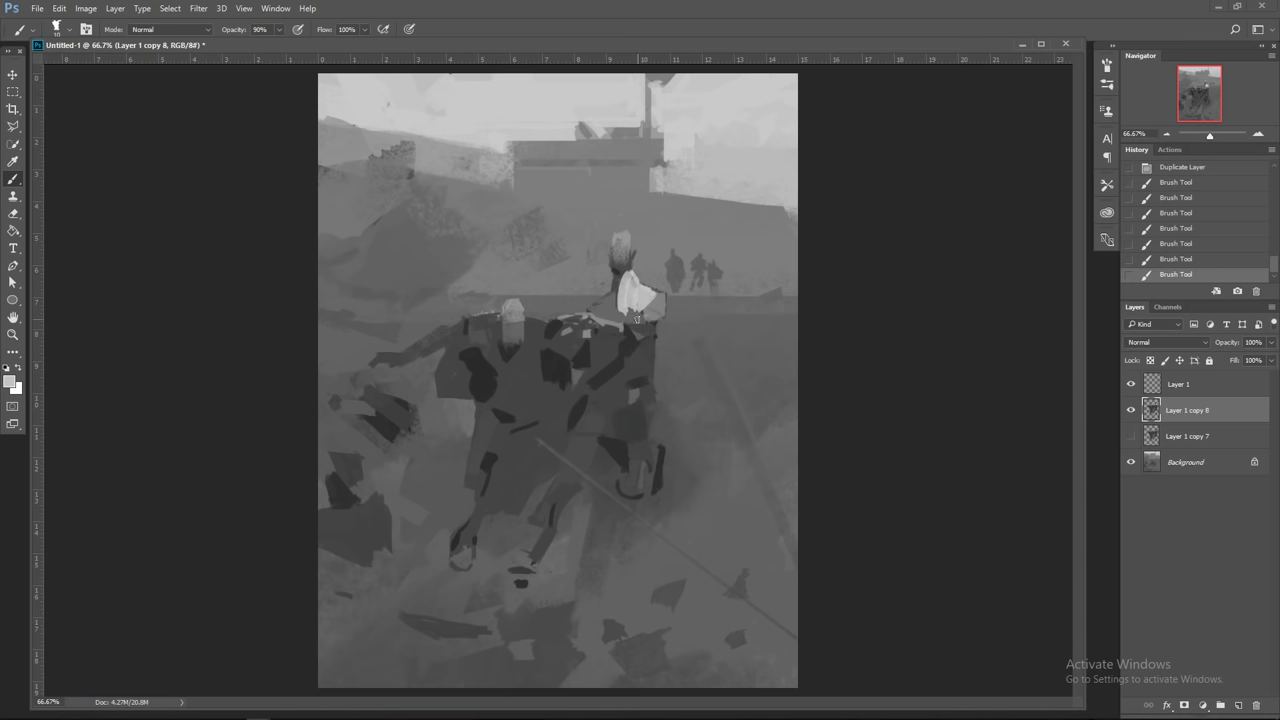
mouse_move(636, 318)
mouse_down()
mouse_move(614, 294)
mouse_move(604, 316)
mouse_move(620, 316)
mouse_move(612, 303)
mouse_move(627, 318)
mouse_up()
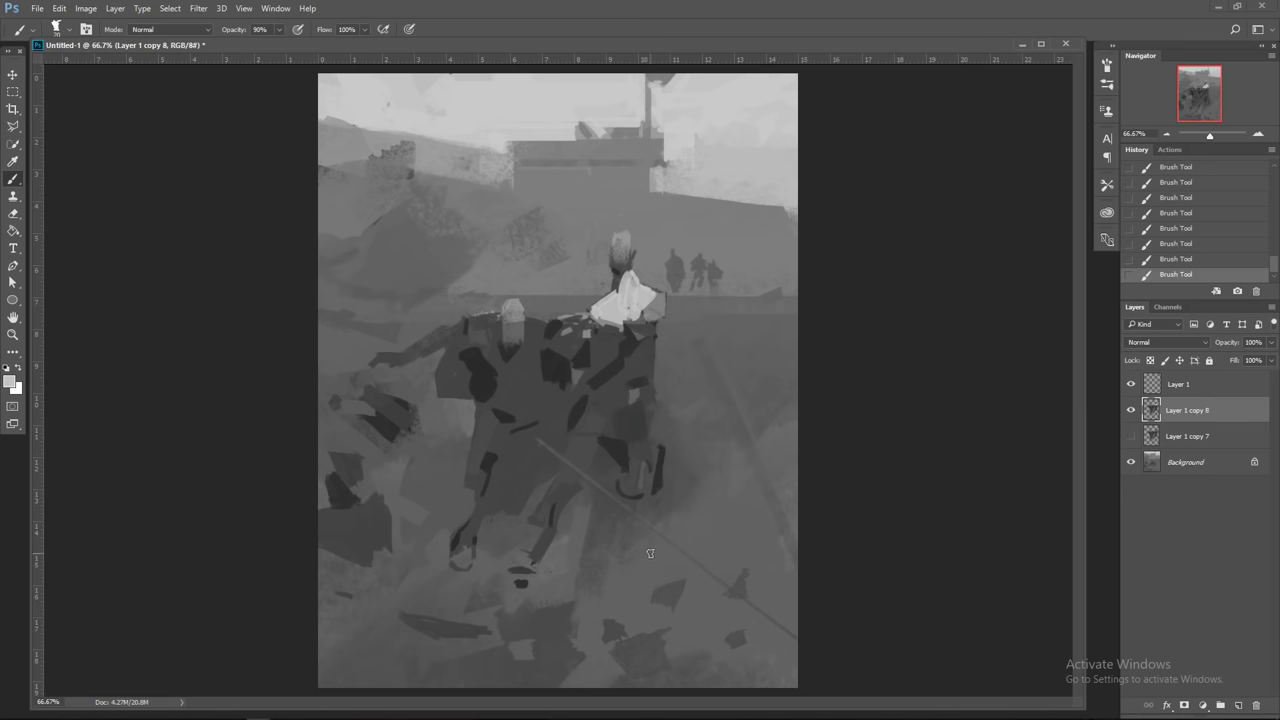
Step: Brush a light grey vertical strip down the outer side of the taller figure's torso with an enlarged brush
key(bracketright)
key(bracketright)
key(bracketright)
key(bracketright)
drag(640, 355, 648, 388)
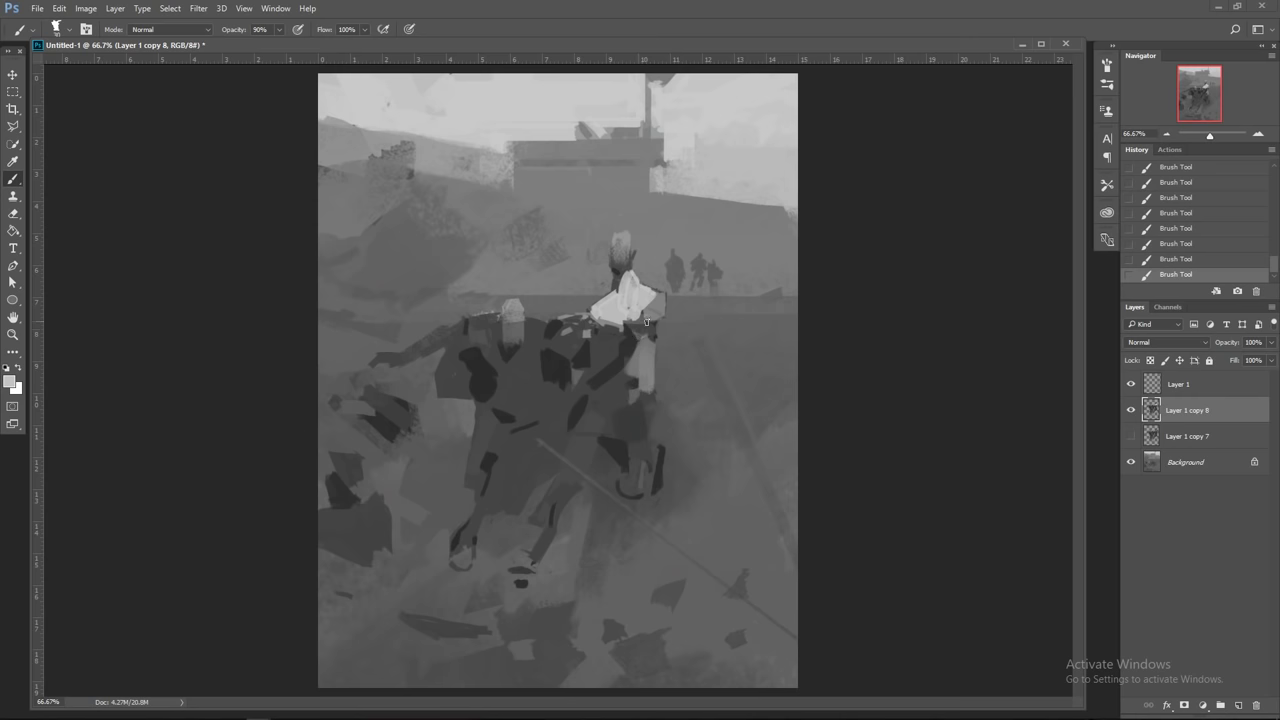
Step: Add light patches below the taller figure's bright shoulders, including a small accent at the shirt's lower edge
key(bracketleft)
key(bracketleft)
key(bracketleft)
key(bracketleft)
key(bracketleft)
key(bracketleft)
key(bracketleft)
key(bracketleft)
key(bracketleft)
key(bracketleft)
key(bracketright)
key(bracketright)
key(bracketright)
key(bracketright)
key(bracketright)
drag(630, 326, 650, 333)
key(bracketleft)
key(bracketleft)
key(bracketleft)
key(bracketleft)
key(bracketright)
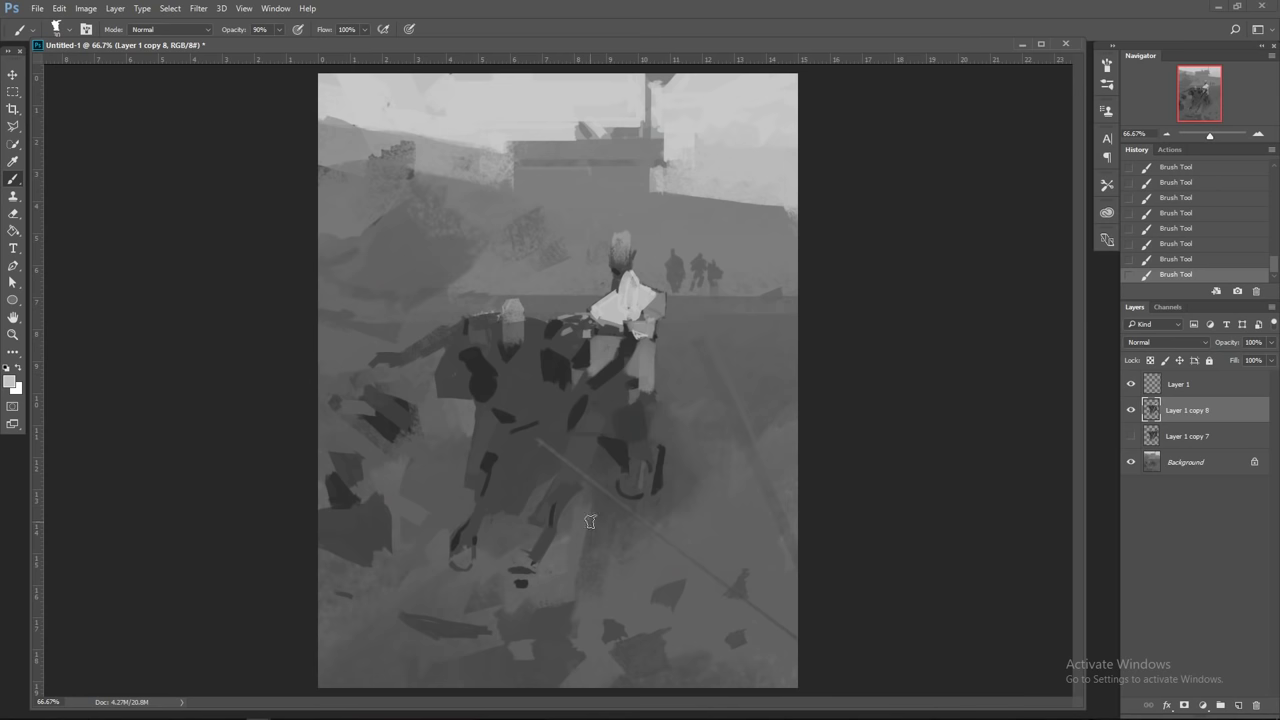
Step: Paint light patches on the smaller figure's shoulders and upper outstretched arm, checking the composition with a horizontal canvas flip
key(bracketleft)
mouse_move(528, 320)
mouse_down()
mouse_move(528, 334)
mouse_move(550, 331)
mouse_up()
mouse_move(489, 318)
mouse_down()
mouse_move(474, 342)
mouse_move(473, 330)
mouse_move(490, 340)
mouse_move(494, 364)
mouse_up()
key(bracketright)
key(bracketright)
key(bracketright)
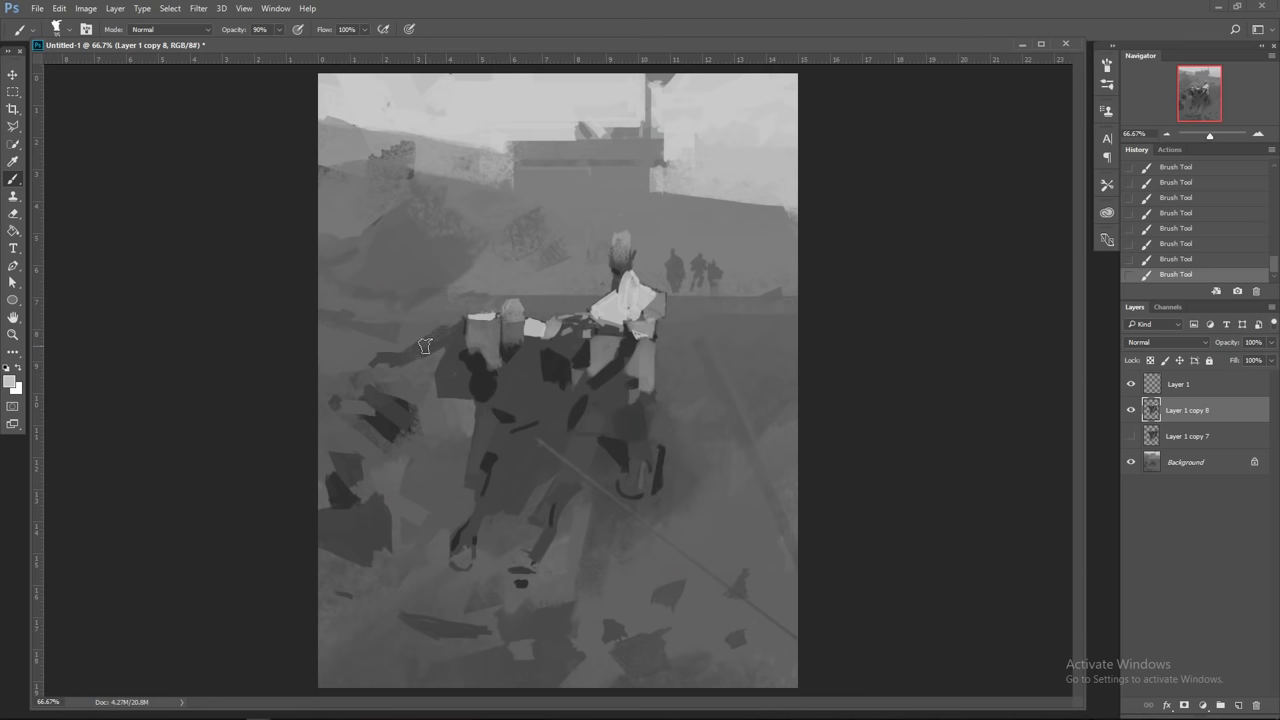
drag(432, 336, 459, 334)
key(h)
key(h)
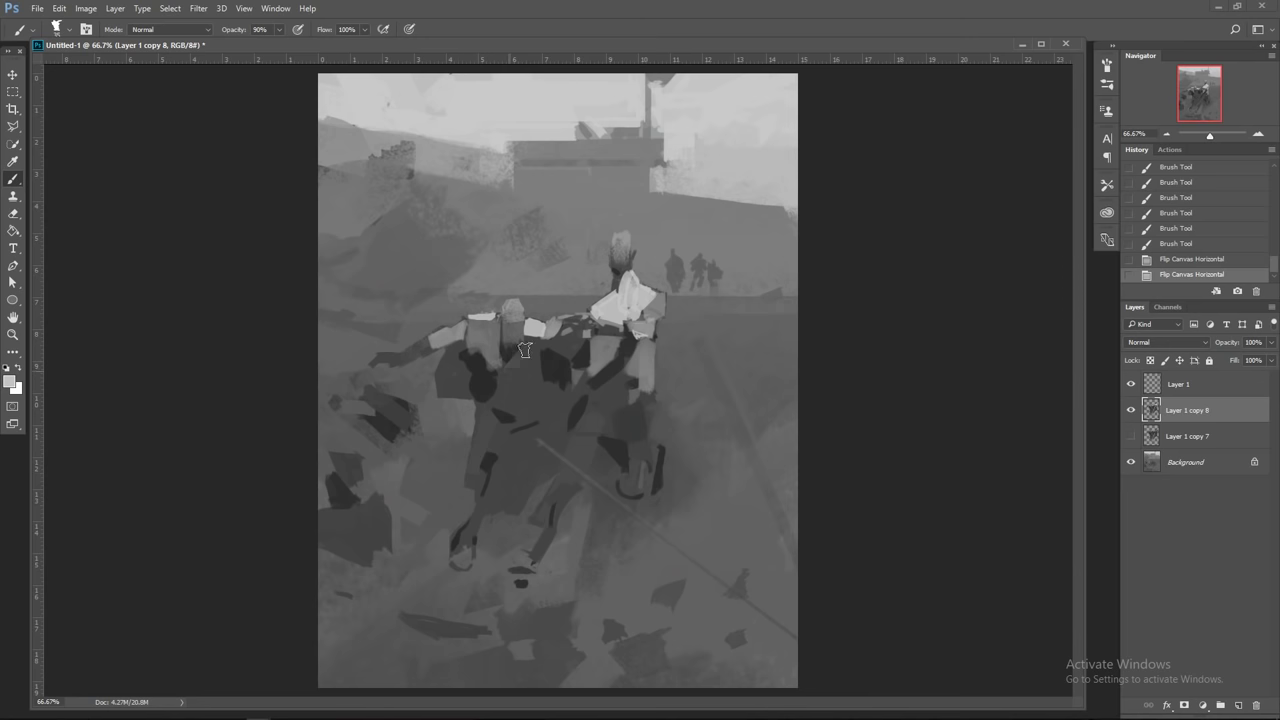
Step: Paint a light grey panel down the smaller figure's torso and narrow it with sampled dark strokes along its inner edge
mouse_move(525, 350)
mouse_down()
mouse_move(512, 368)
mouse_move(537, 348)
mouse_move(534, 382)
mouse_move(508, 378)
mouse_move(529, 377)
mouse_move(528, 400)
mouse_move(512, 382)
mouse_move(533, 407)
mouse_move(538, 388)
mouse_move(543, 418)
mouse_up()
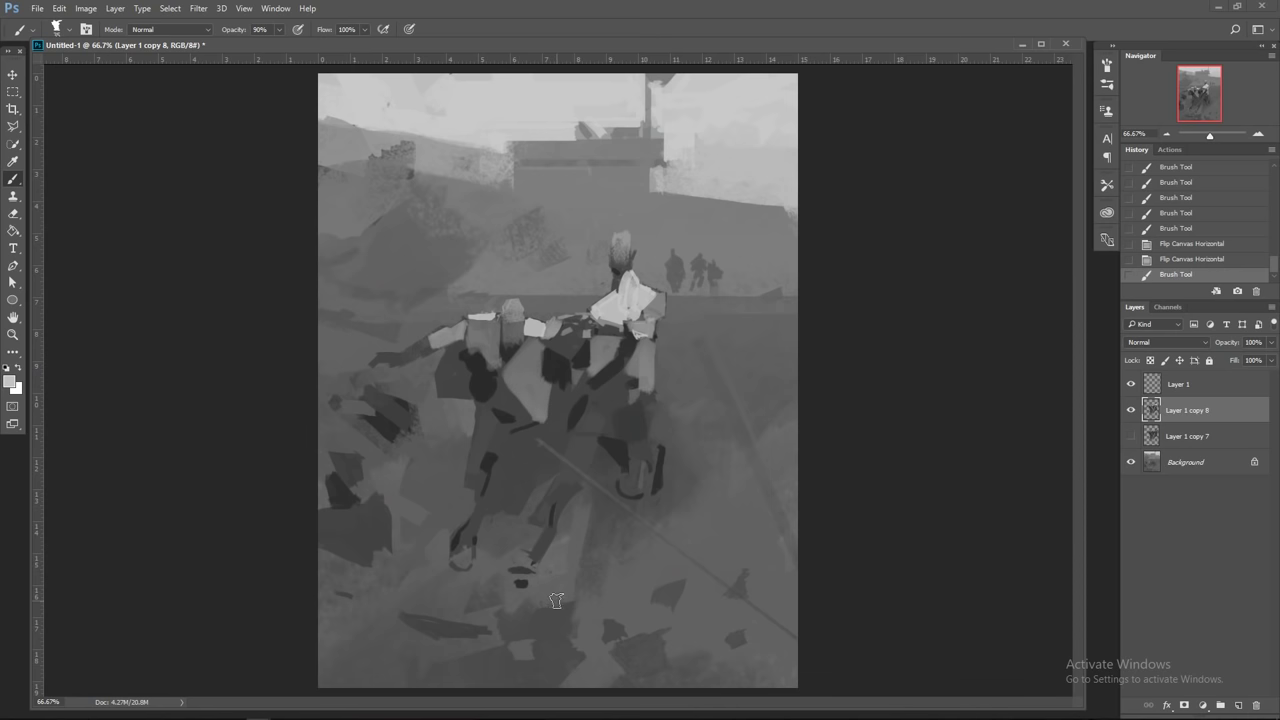
alt+click(504, 358)
key(bracketleft)
key(bracketleft)
key(bracketleft)
key(bracketleft)
key(bracketleft)
alt+click(492, 425)
drag(500, 340, 494, 376)
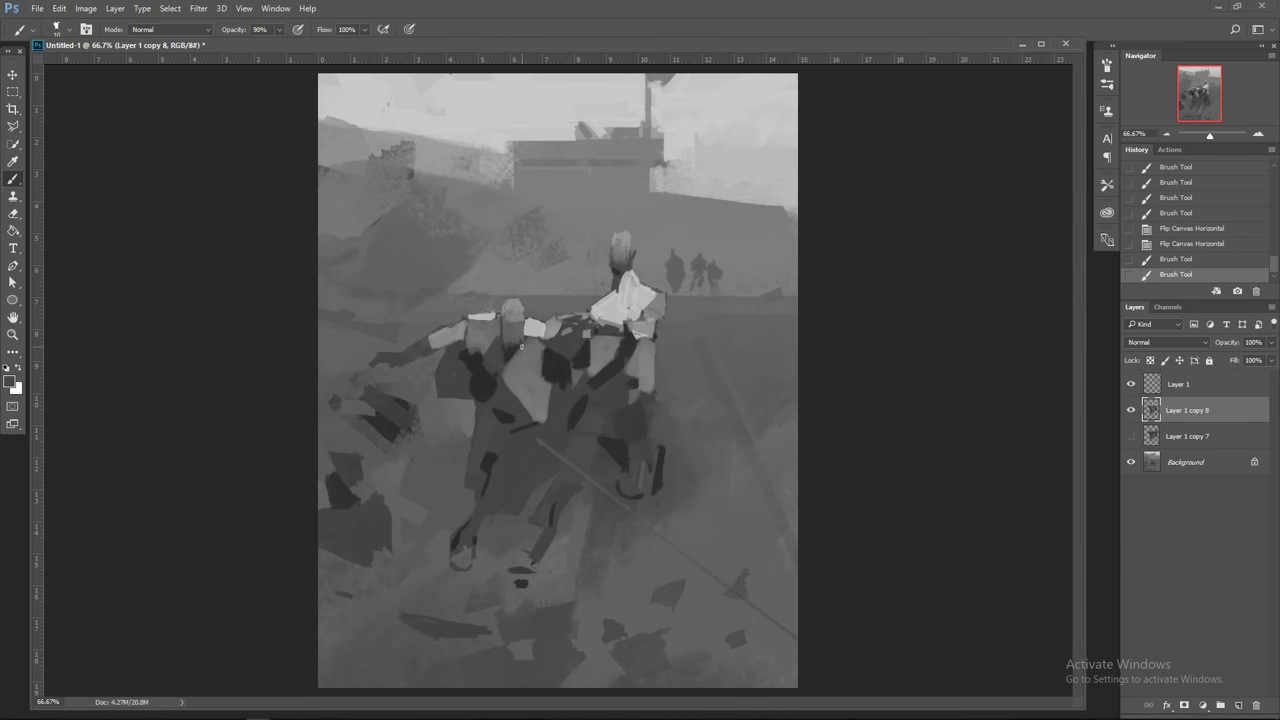
drag(521, 344, 525, 412)
drag(514, 361, 513, 397)
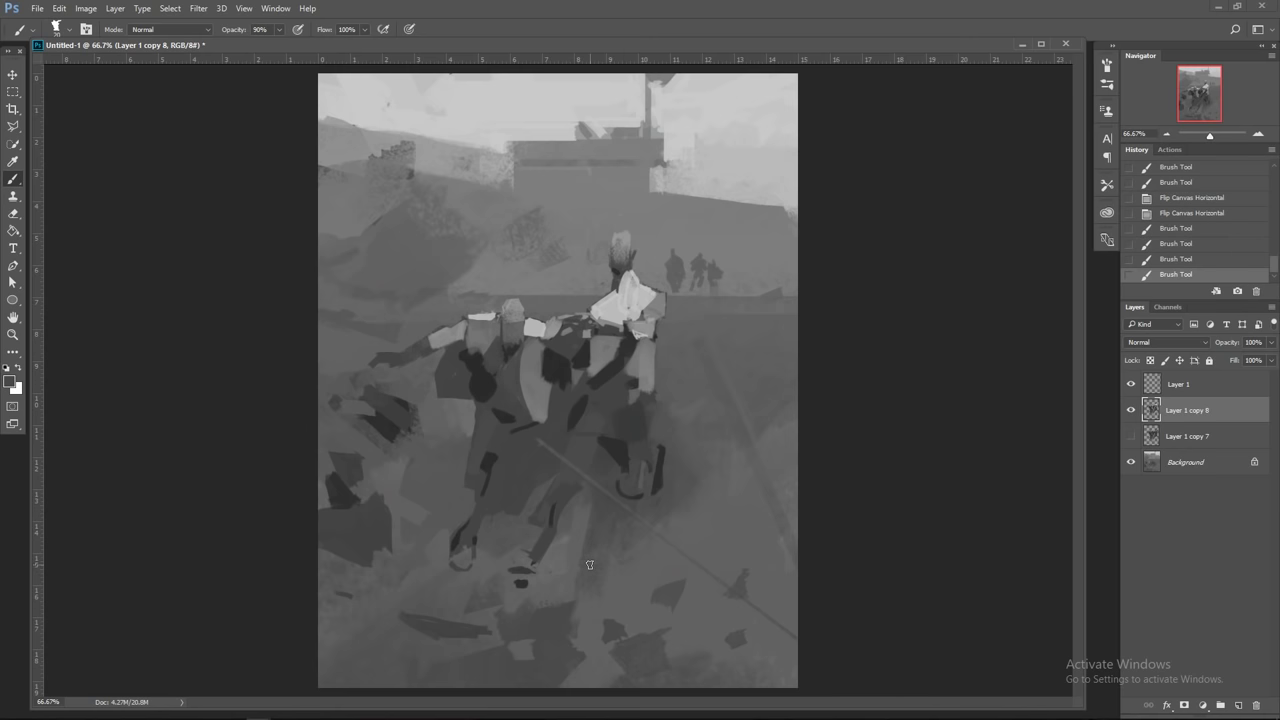
Step: Add a thin lighter line beside the taller figure's dark diagonal strap and taper the light torso strip with darker tones
mouse_move(606, 390)
mouse_down()
mouse_move(577, 380)
mouse_move(579, 391)
mouse_up()
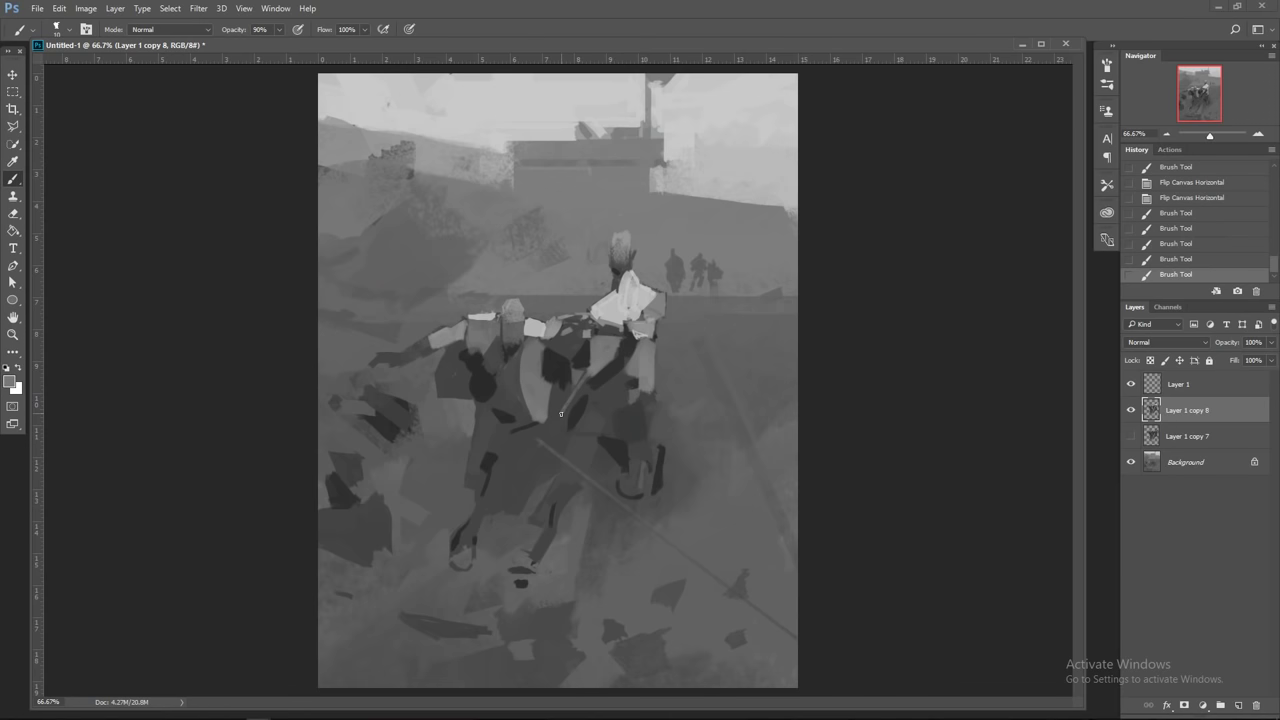
drag(559, 416, 557, 431)
alt+click(621, 376)
drag(636, 345, 635, 371)
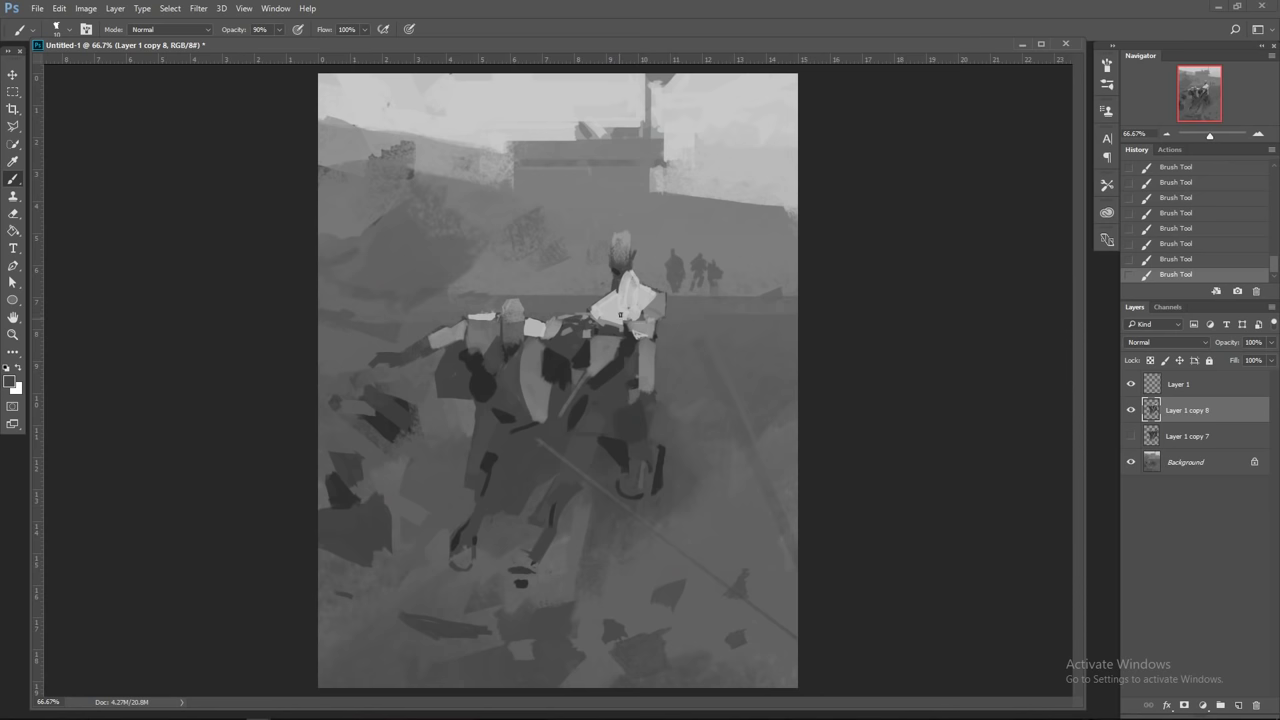
alt+click(645, 357)
key(shift)
alt+click(664, 346)
alt+click(641, 387)
key(])
key(])
key(])
key(alt)
key(alt)
alt+click(628, 341)
alt+click(540, 374)
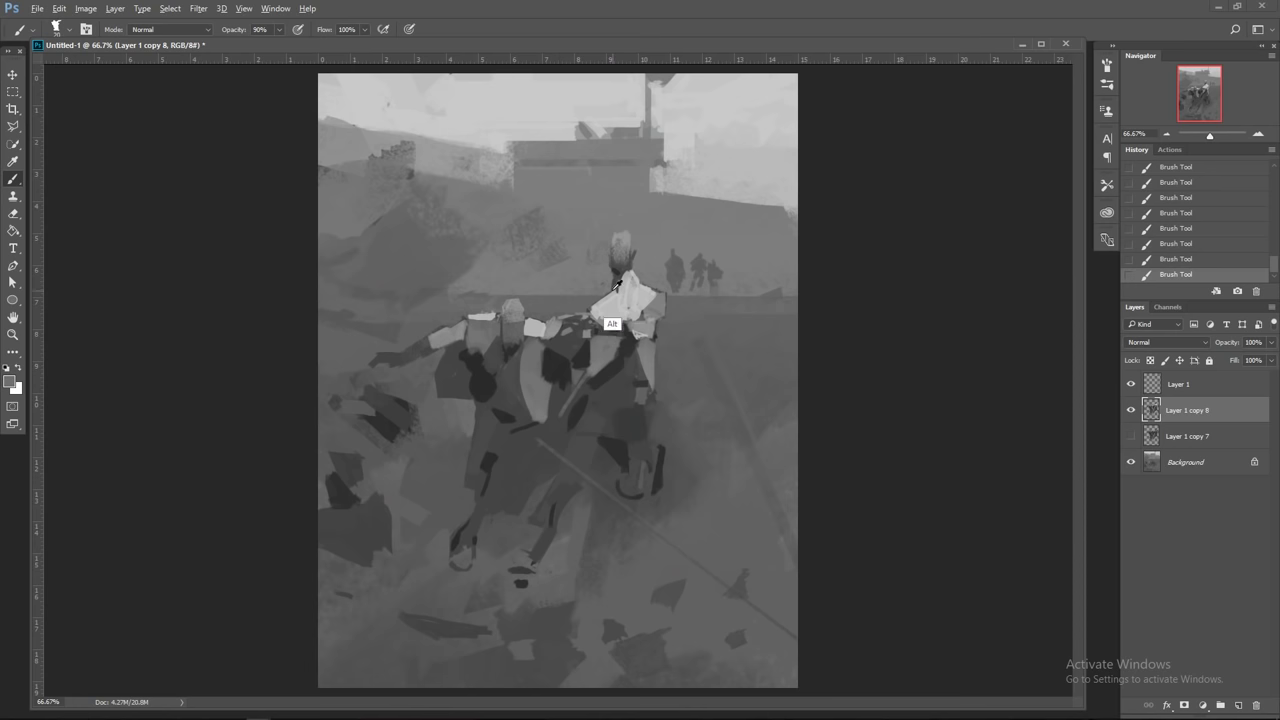
Step: Refine the taller figure's neck and bright collar edges with sampled brush tones and small erasures
alt+click(617, 305)
alt+click(618, 278)
alt+click(614, 293)
mouse_move(611, 286)
mouse_down()
mouse_move(612, 274)
mouse_move(622, 326)
mouse_up()
key(shift)
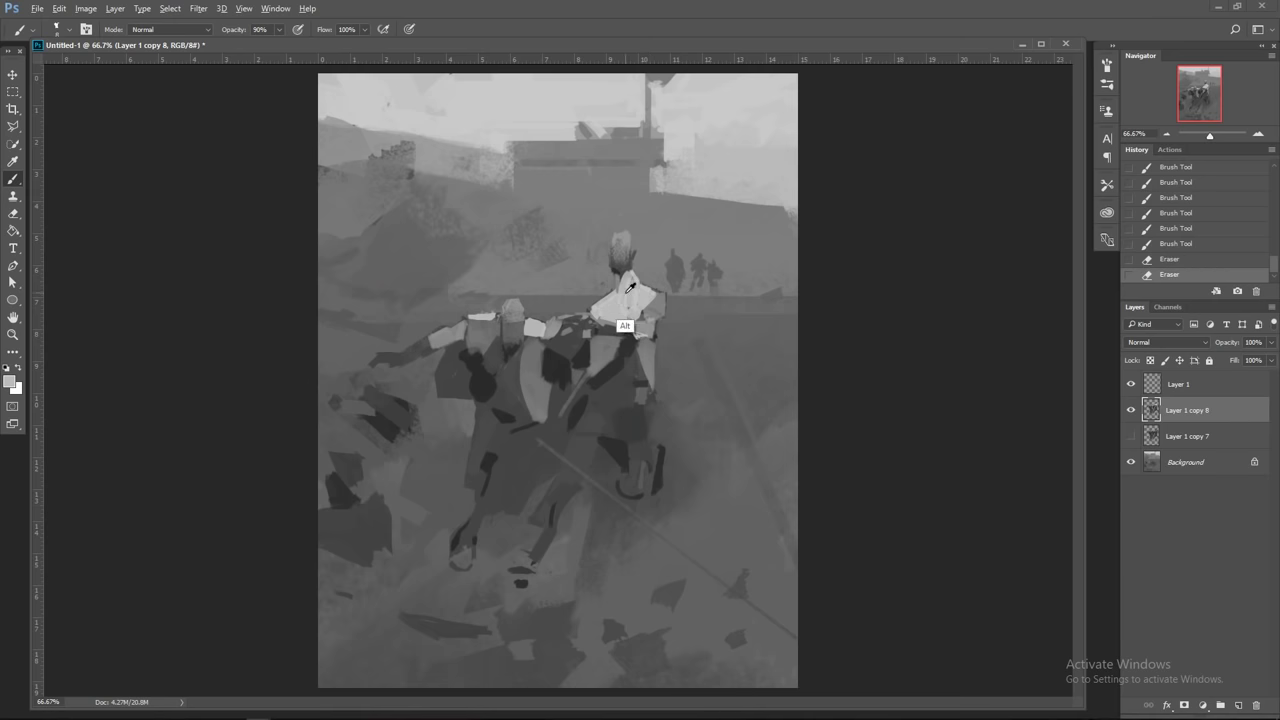
shift+click(615, 289)
drag(615, 287, 618, 275)
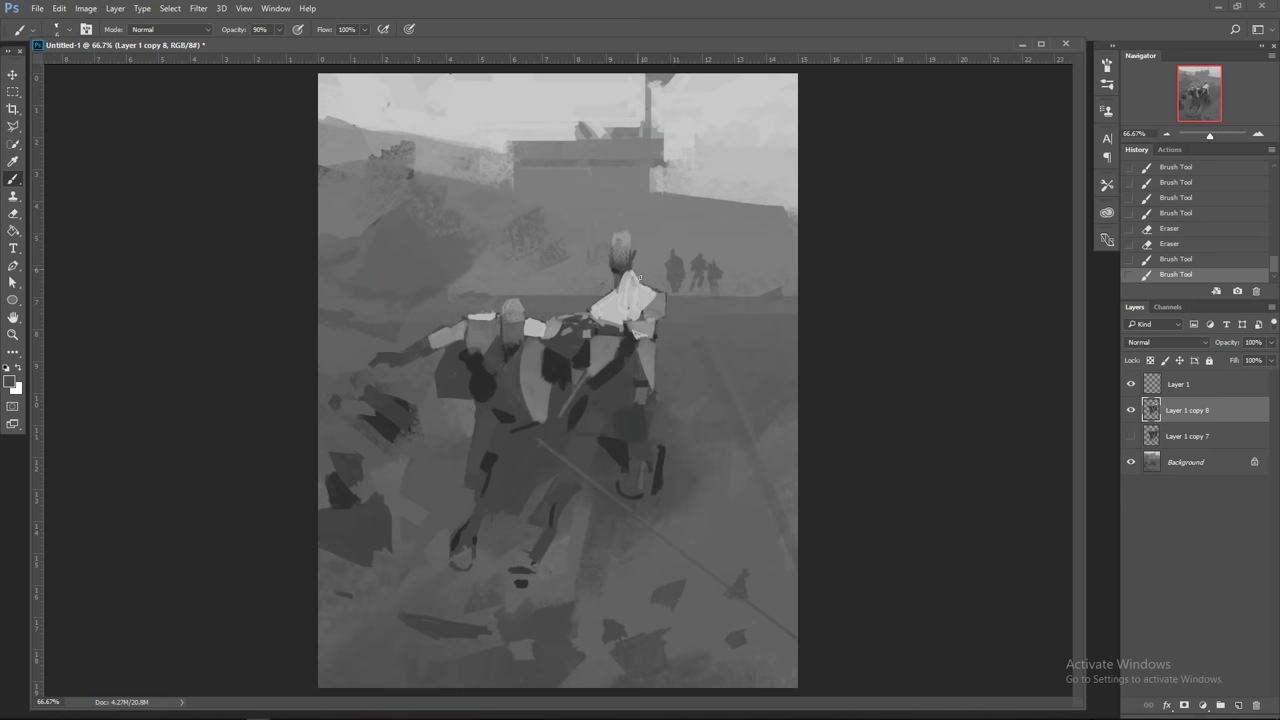
drag(636, 273, 640, 284)
alt+click(643, 332)
Step: Tone the outer flap of the smaller figure's coat in grey and extend the dark shape beneath the shoulder
alt+click(517, 396)
key(])
key(])
key(])
key(])
key(])
key(])
mouse_move(450, 360)
mouse_down()
mouse_move(464, 385)
mouse_move(450, 402)
mouse_up()
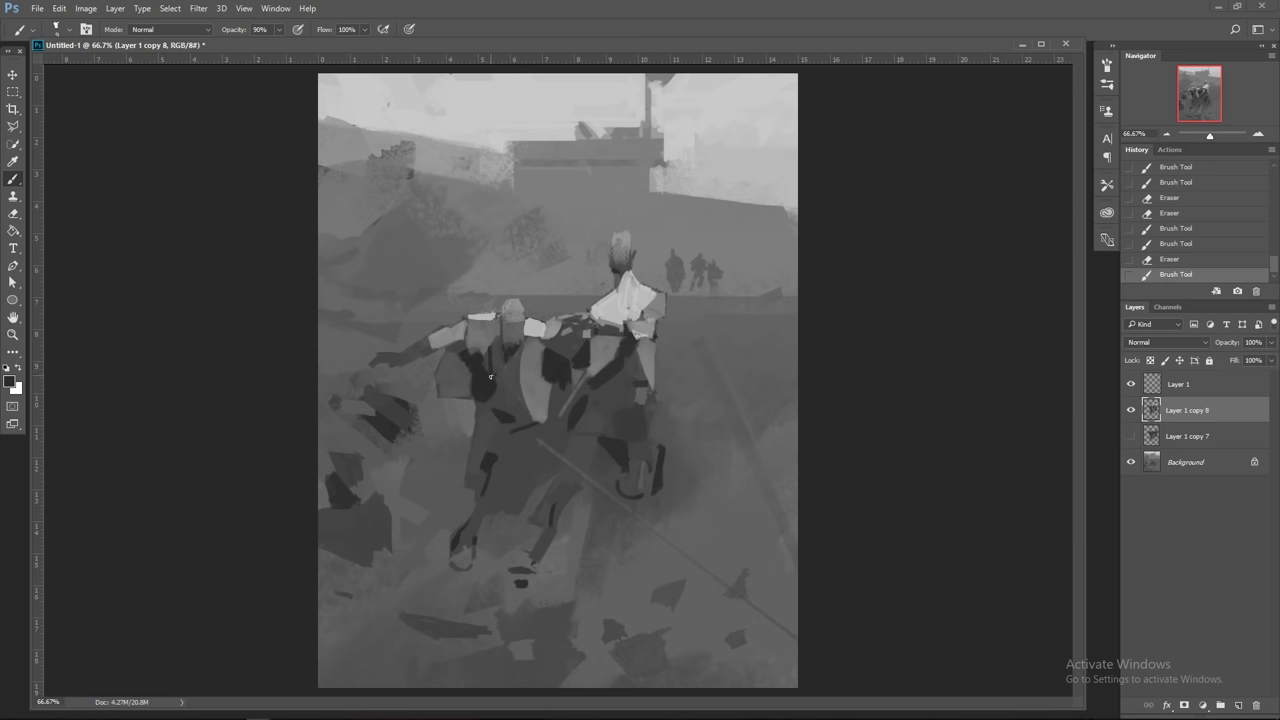
drag(490, 377, 490, 355)
drag(489, 352, 450, 477)
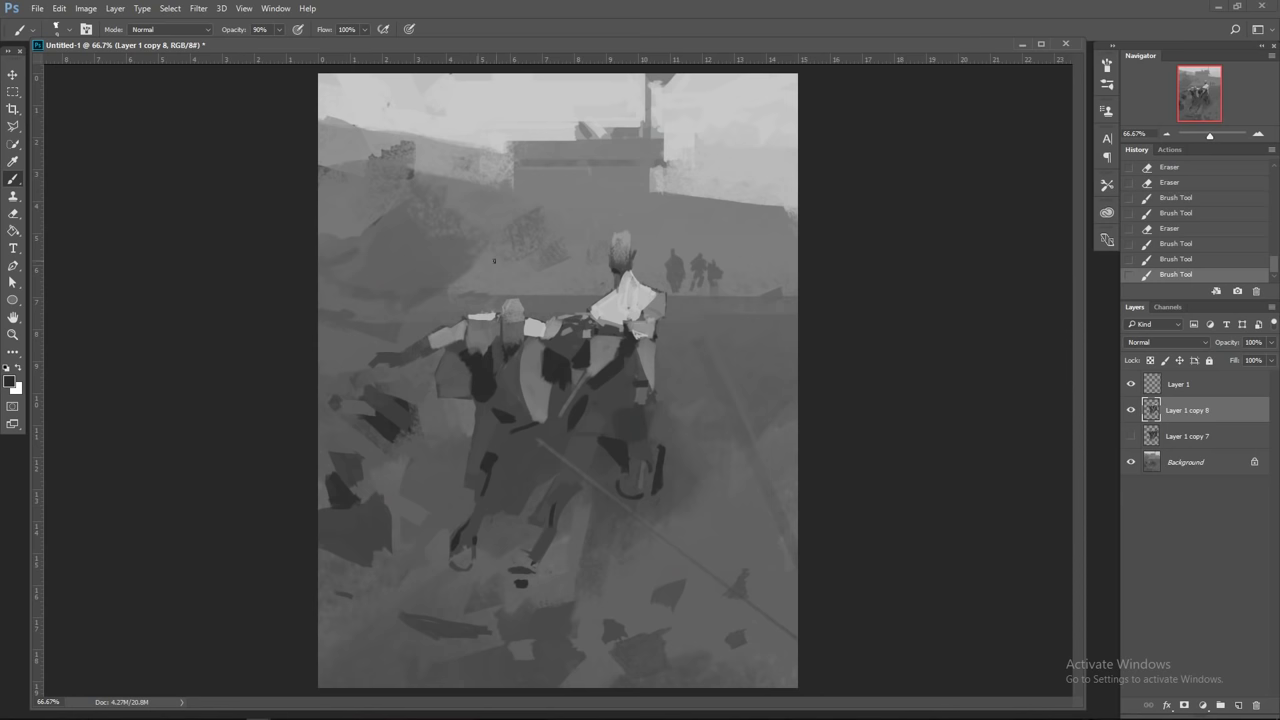
Step: Erase the smaller figure's outstretched forearm and most of its light upper arm
alt+click(427, 345)
key(bracketleft)
mouse_move(415, 347)
mouse_down()
mouse_move(410, 364)
mouse_move(370, 362)
mouse_up()
alt+click(460, 327)
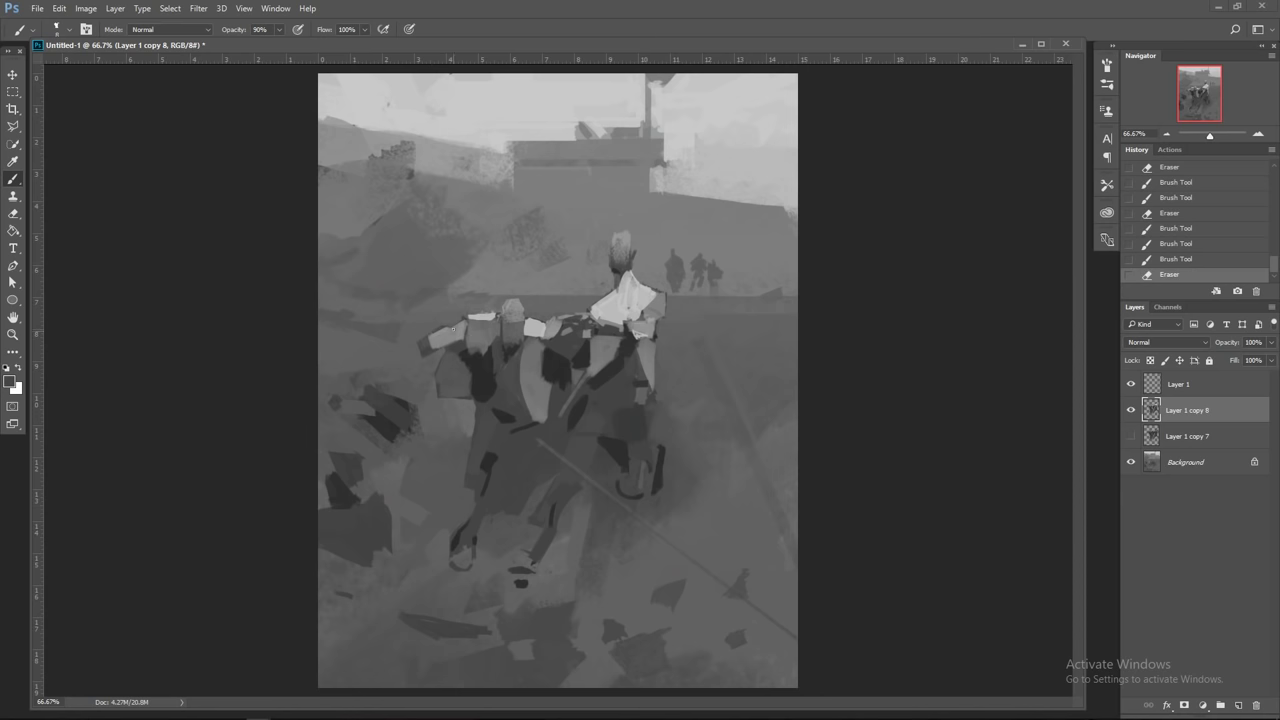
mouse_move(450, 330)
mouse_down()
mouse_move(418, 350)
mouse_move(440, 346)
mouse_up()
Step: Rework the smaller figure's shoulder with sampled greys, adding a light accent beside the head and erasing the old top highlight
alt+click(478, 335)
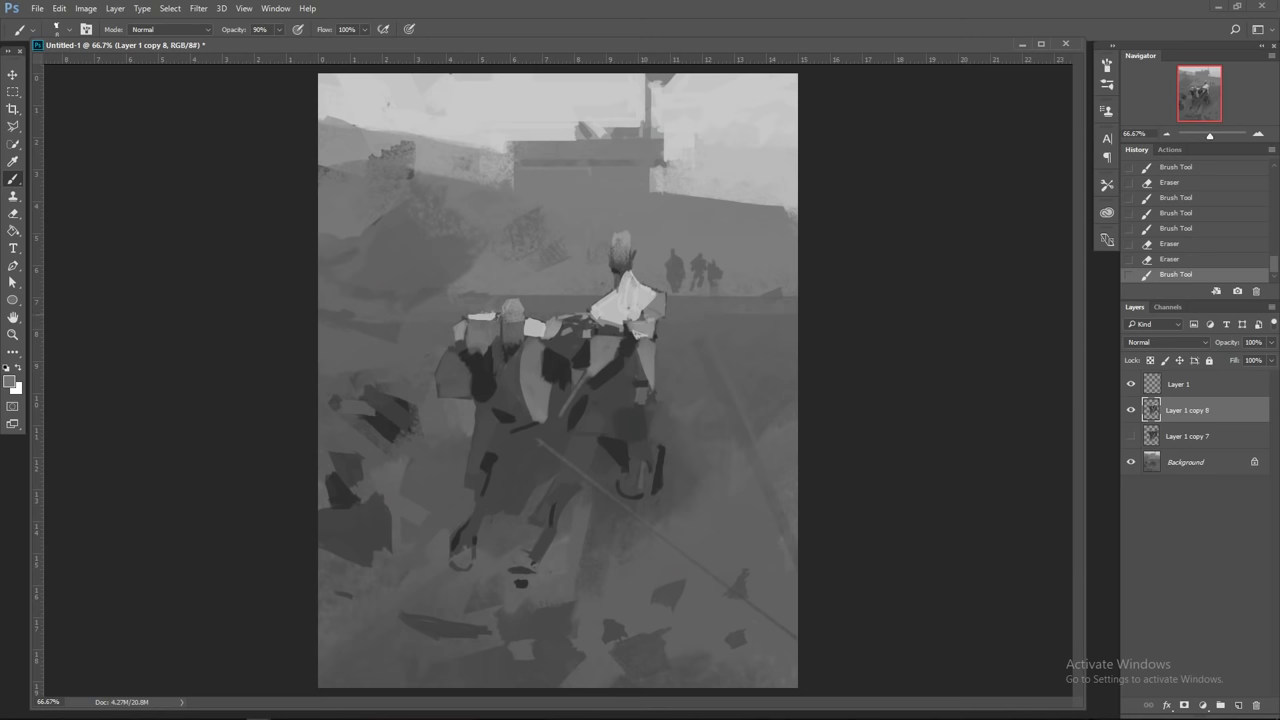
drag(484, 337, 492, 326)
alt+click(490, 326)
click(487, 318)
alt+click(490, 352)
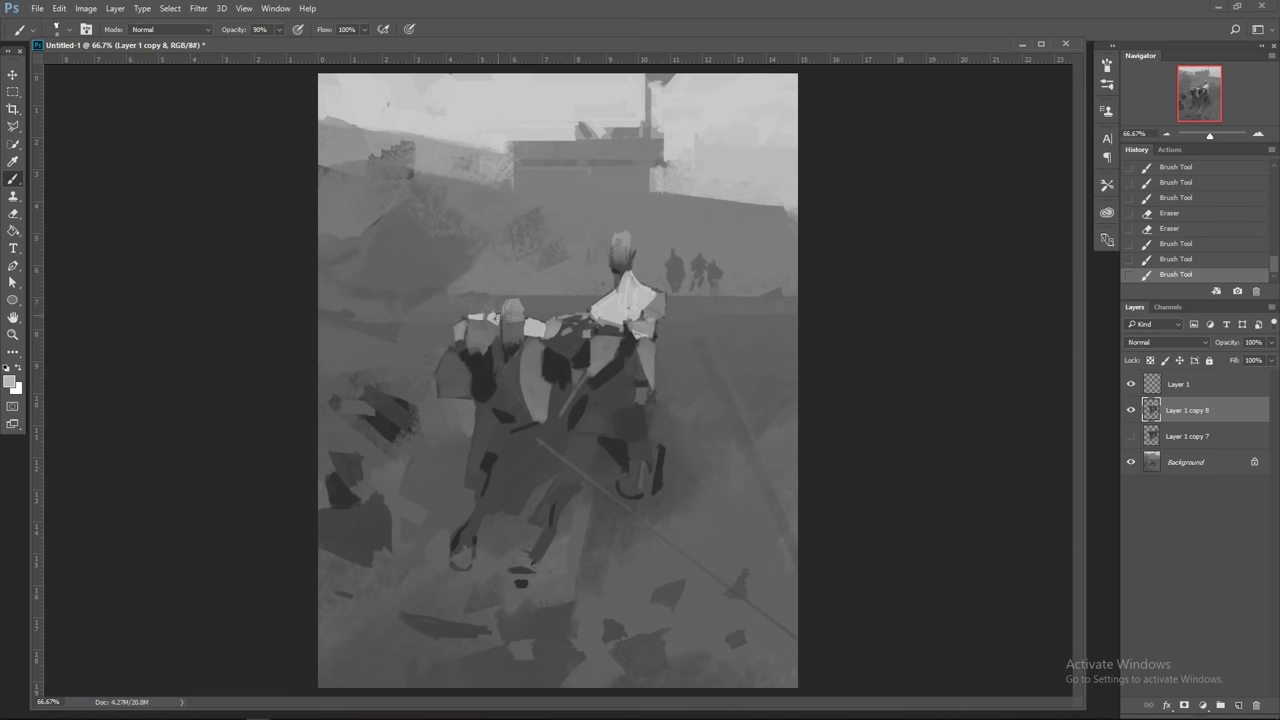
click(495, 317)
drag(480, 313, 465, 317)
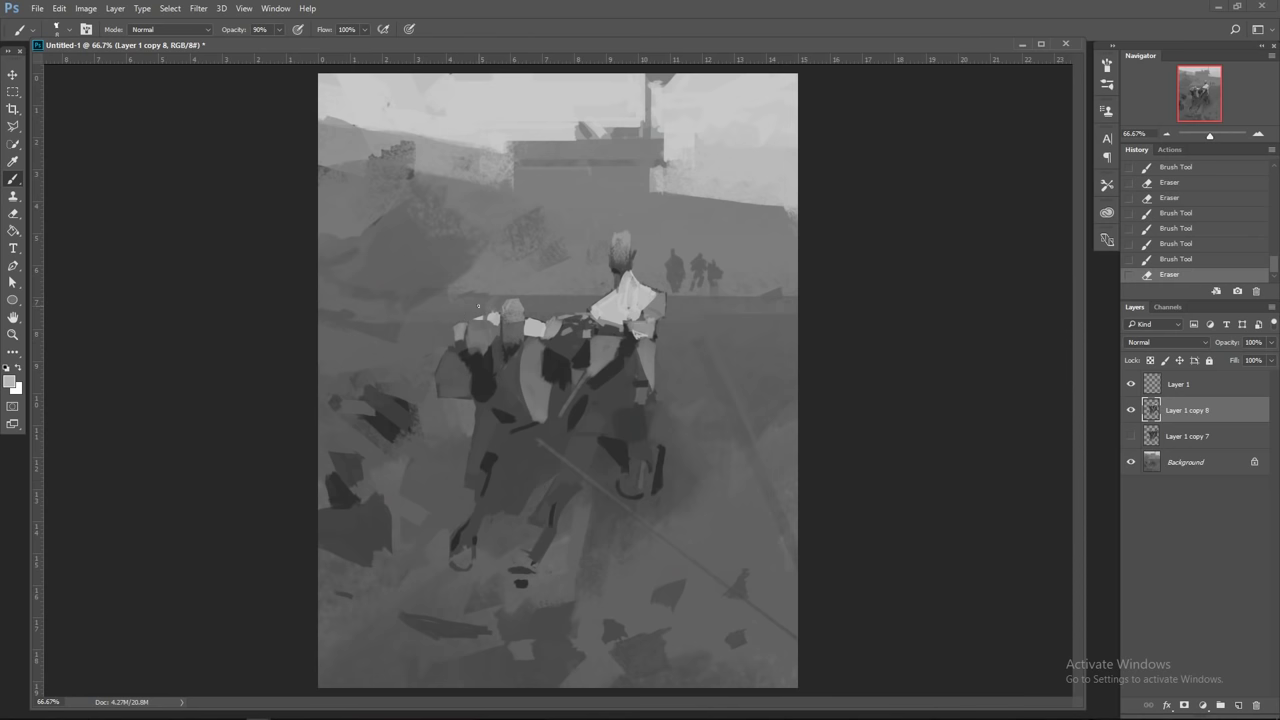
Step: Repaint the smaller figure's outstretched arm as a shorter dark grey shape and erase the shoulder's excess outer edge
alt+click(472, 373)
alt+click(514, 432)
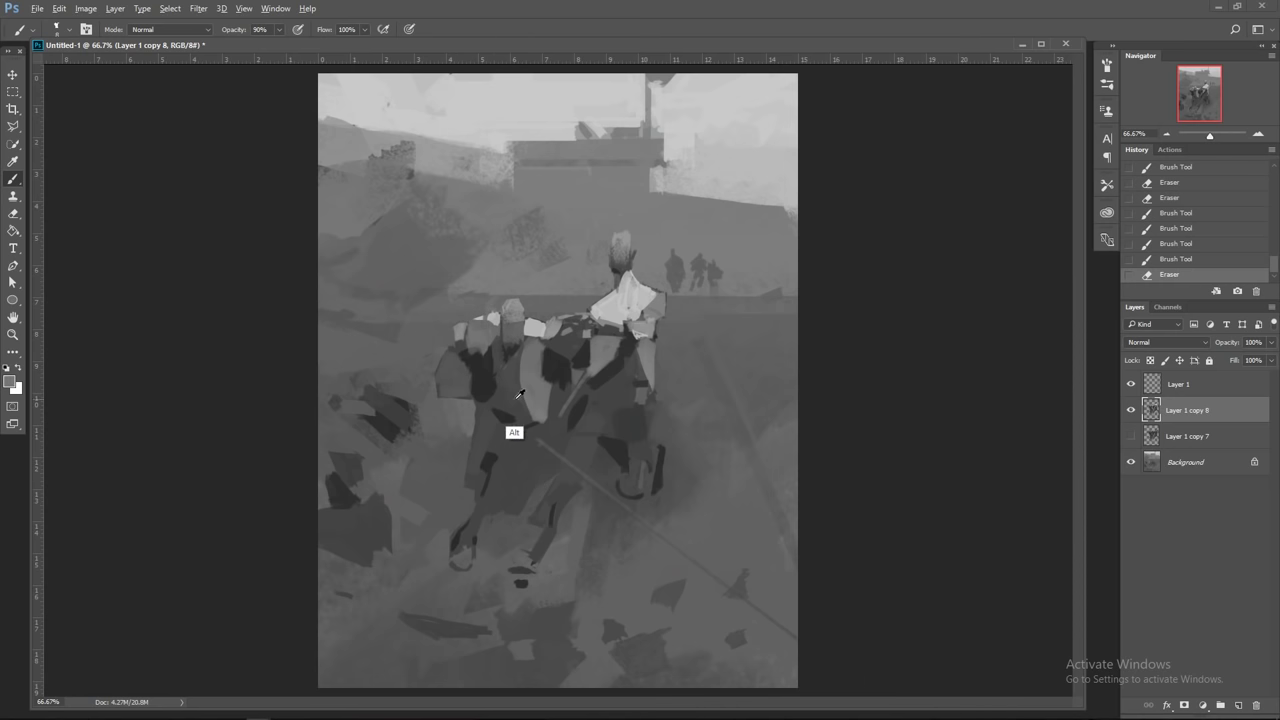
click(438, 348)
click(440, 343)
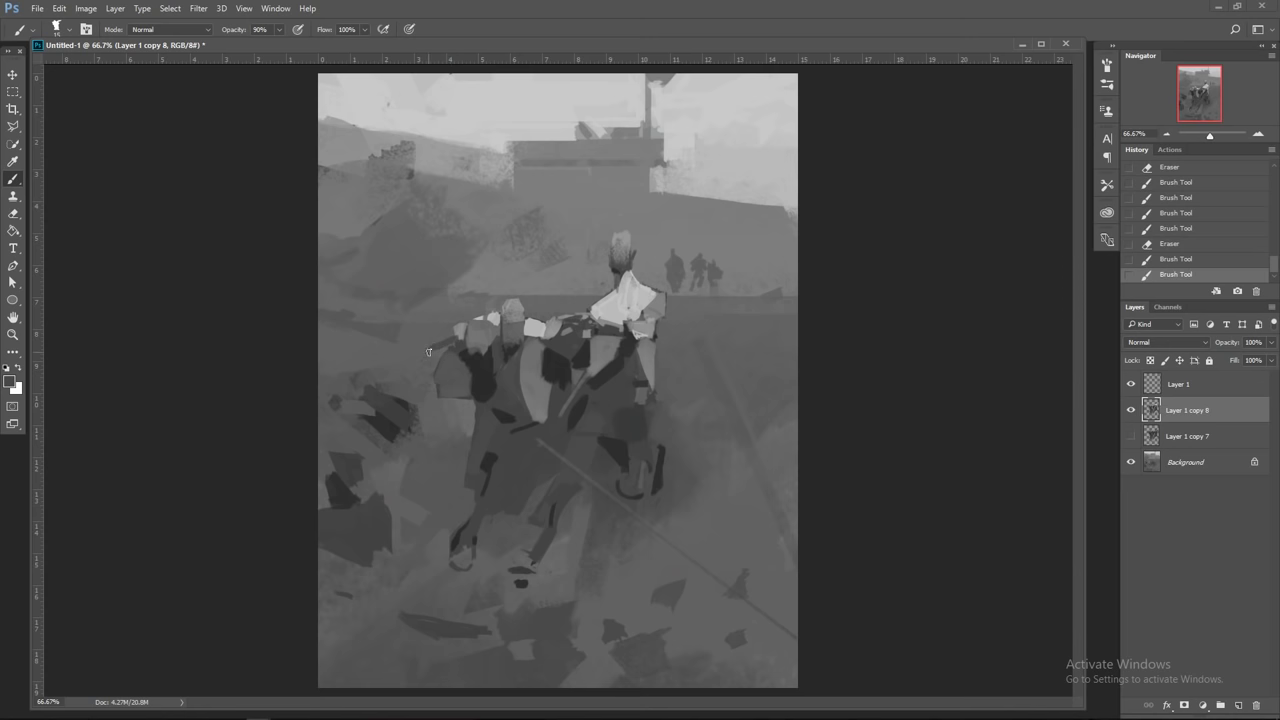
drag(428, 349, 407, 350)
click(416, 347)
drag(419, 361, 413, 364)
click(421, 350)
click(456, 335)
click(459, 334)
drag(463, 327, 482, 315)
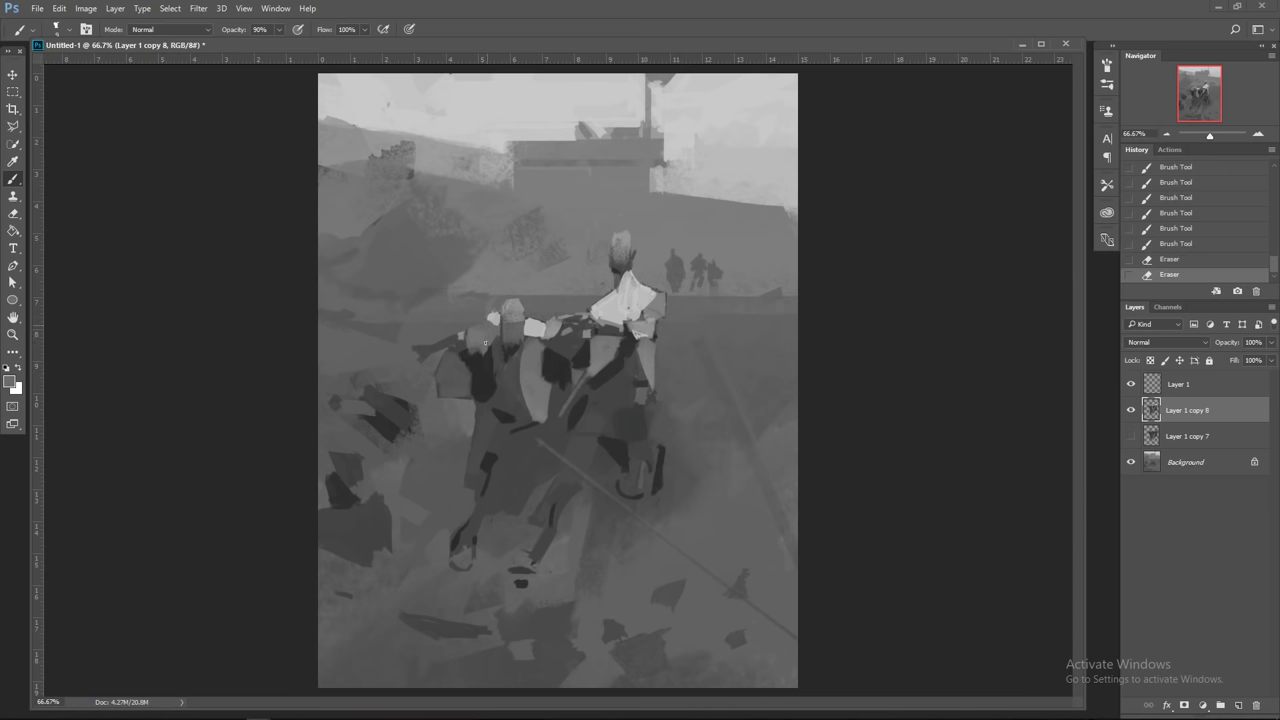
Step: Paint a slanted light highlight along the top of the smaller figure's shoulder and clean up its edge
click(477, 342)
click(463, 329)
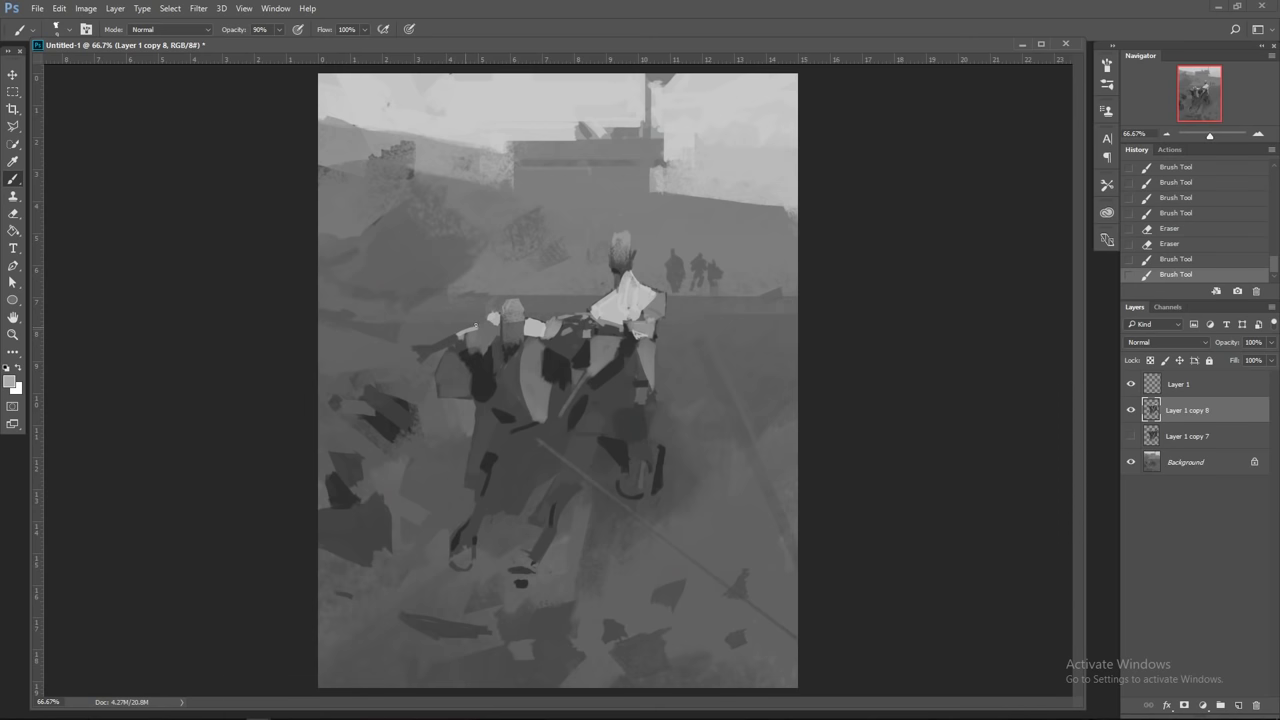
click(491, 312)
click(413, 514)
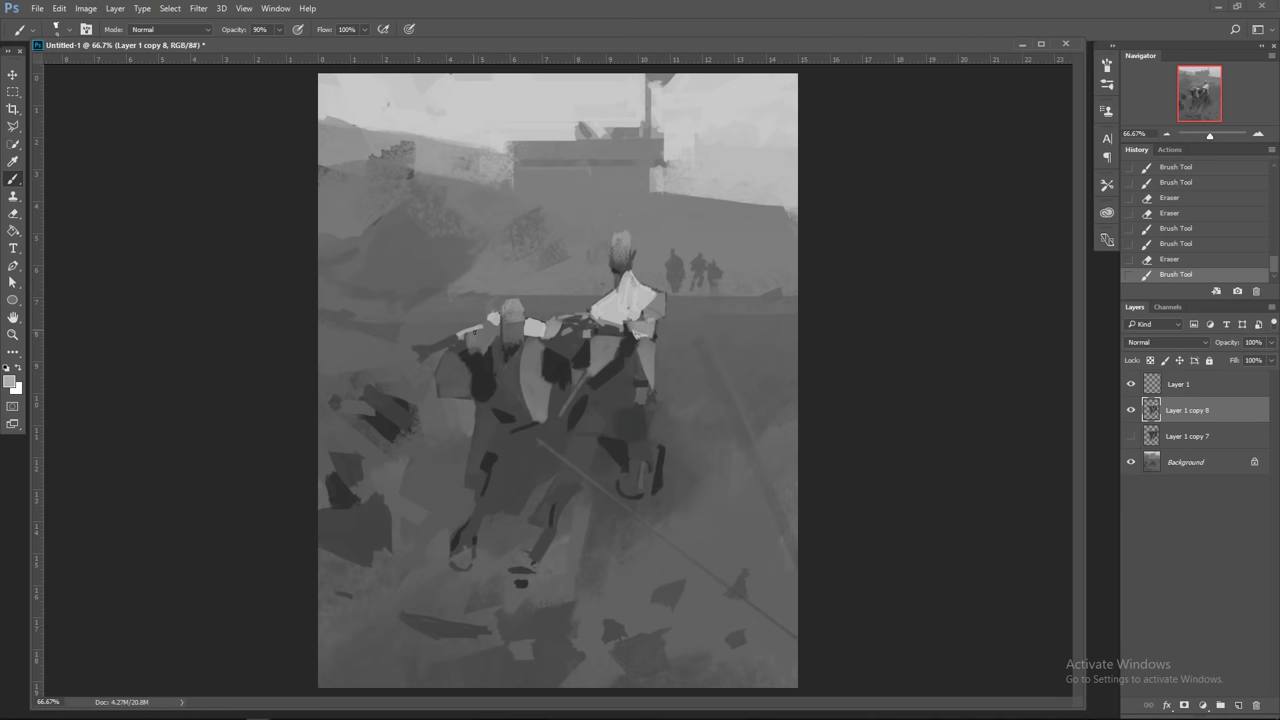
click(465, 342)
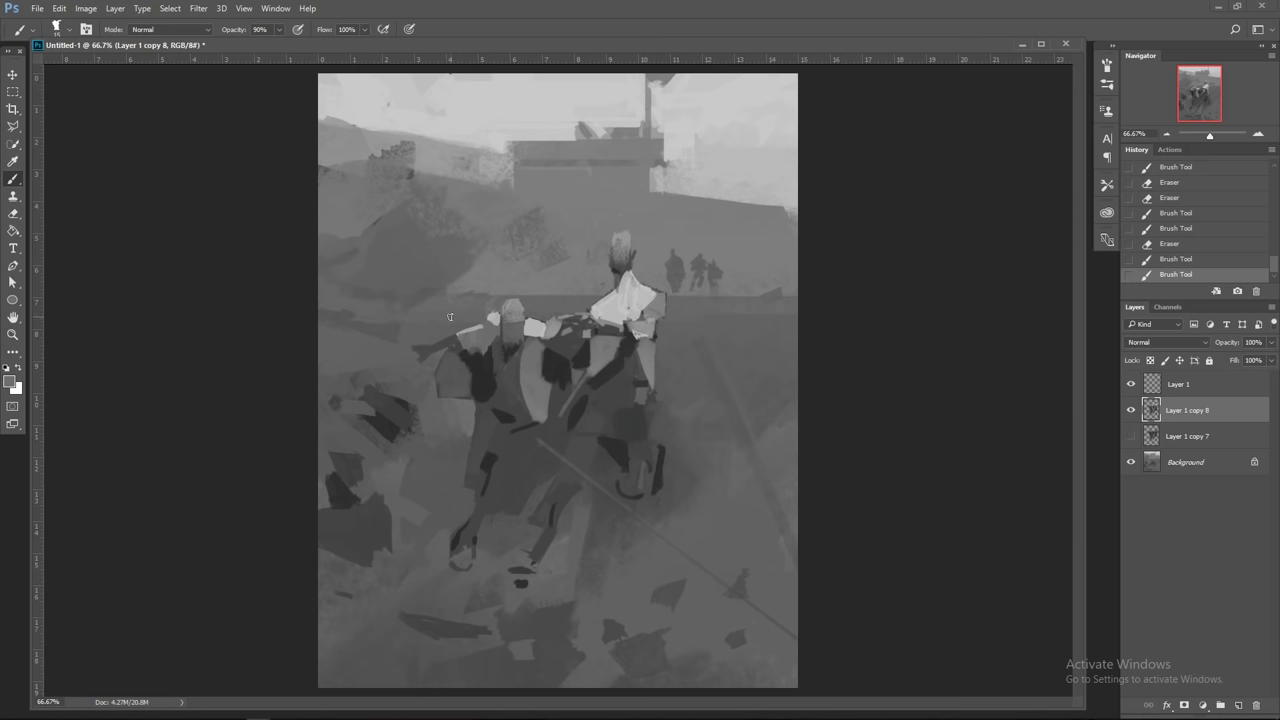
Step: Paint a grey diagonal edge beneath the smaller figure's arm, trim it, and darken the coat below the shoulder
alt+click(479, 348)
drag(464, 347, 476, 352)
alt+click(490, 362)
drag(492, 337, 439, 366)
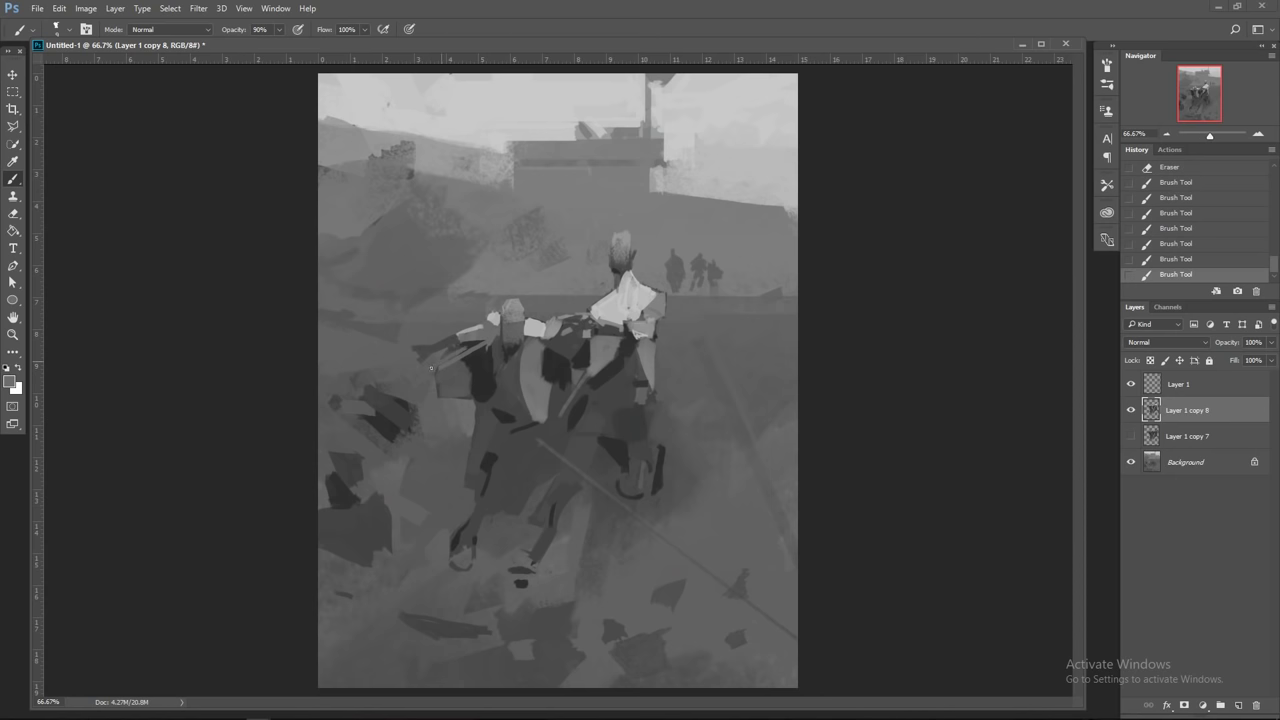
drag(440, 354, 414, 363)
drag(459, 346, 330, 400)
alt+click(498, 348)
drag(495, 343, 488, 351)
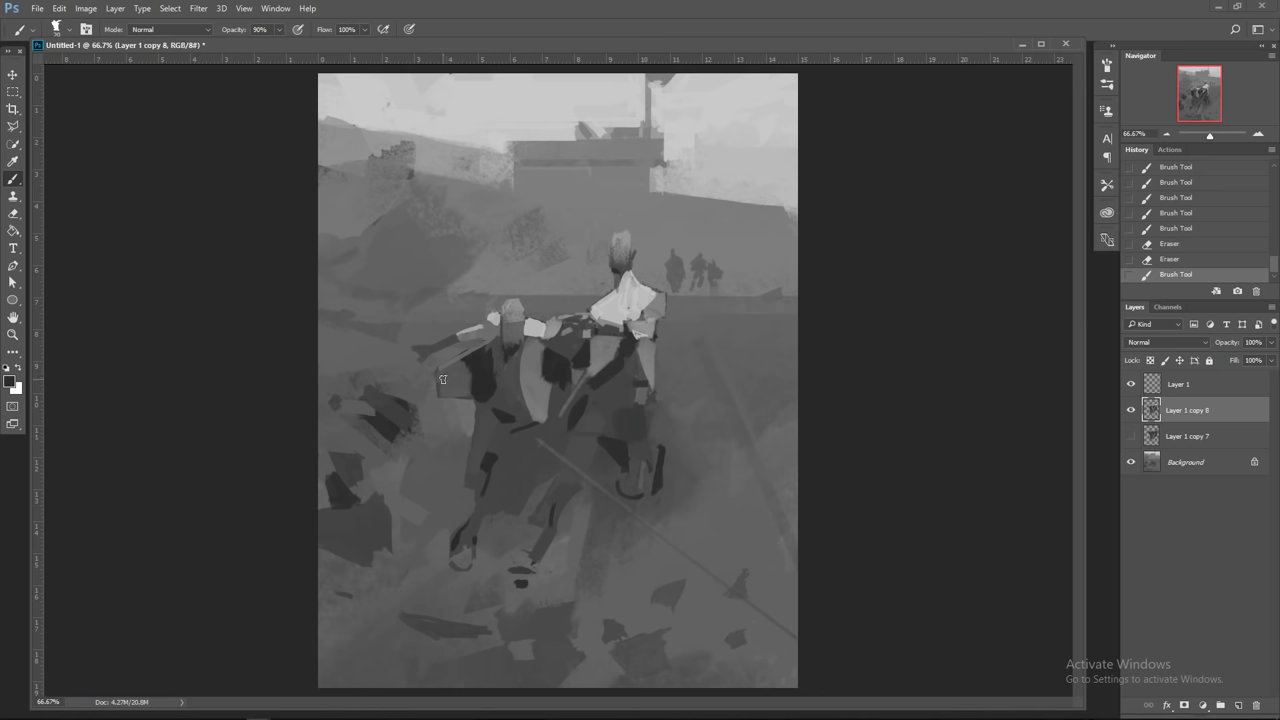
Step: Trim the smaller figure's coat edge beneath the outstretched arm, flip the canvas horizontally, and repaint the edge in a lighter grey
drag(443, 379, 466, 360)
drag(448, 359, 439, 400)
key(ctrl+shift+h)
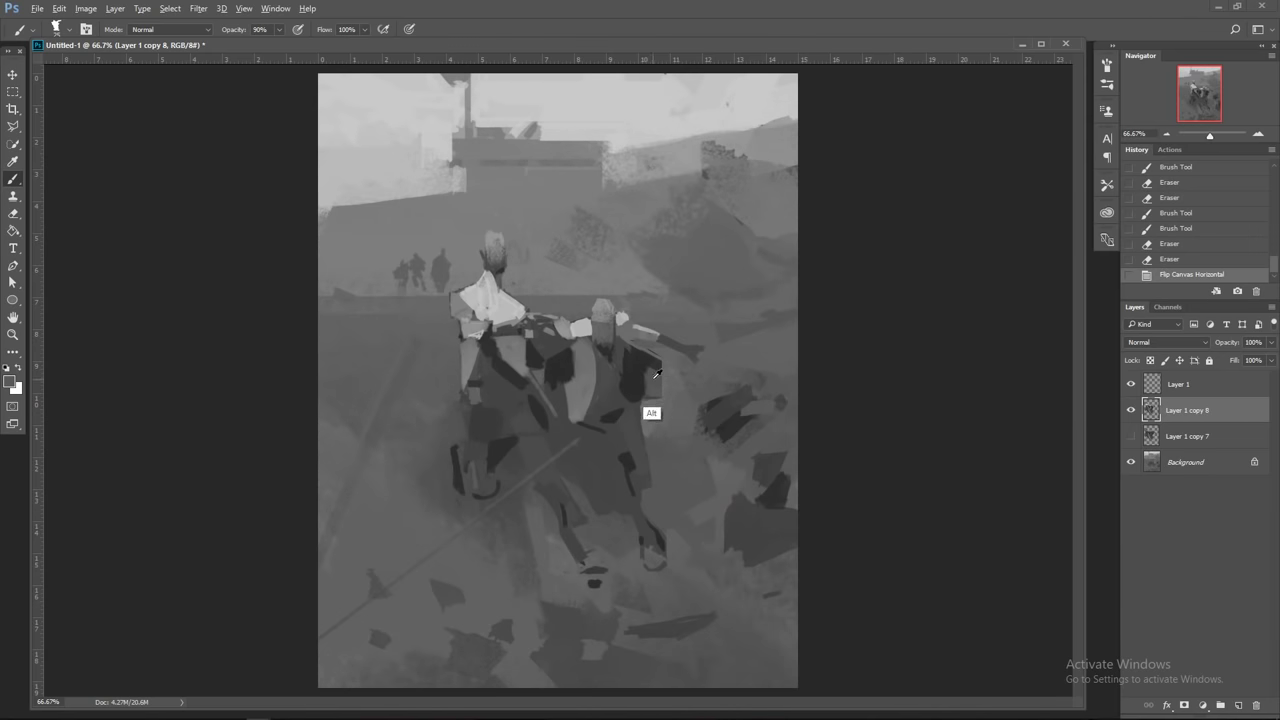
key(bracketleft)
key(bracketleft)
key(bracketleft)
mouse_move(660, 377)
mouse_down()
mouse_move(660, 423)
mouse_move(648, 408)
mouse_move(646, 419)
mouse_up()
key(bracketright)
key(bracketright)
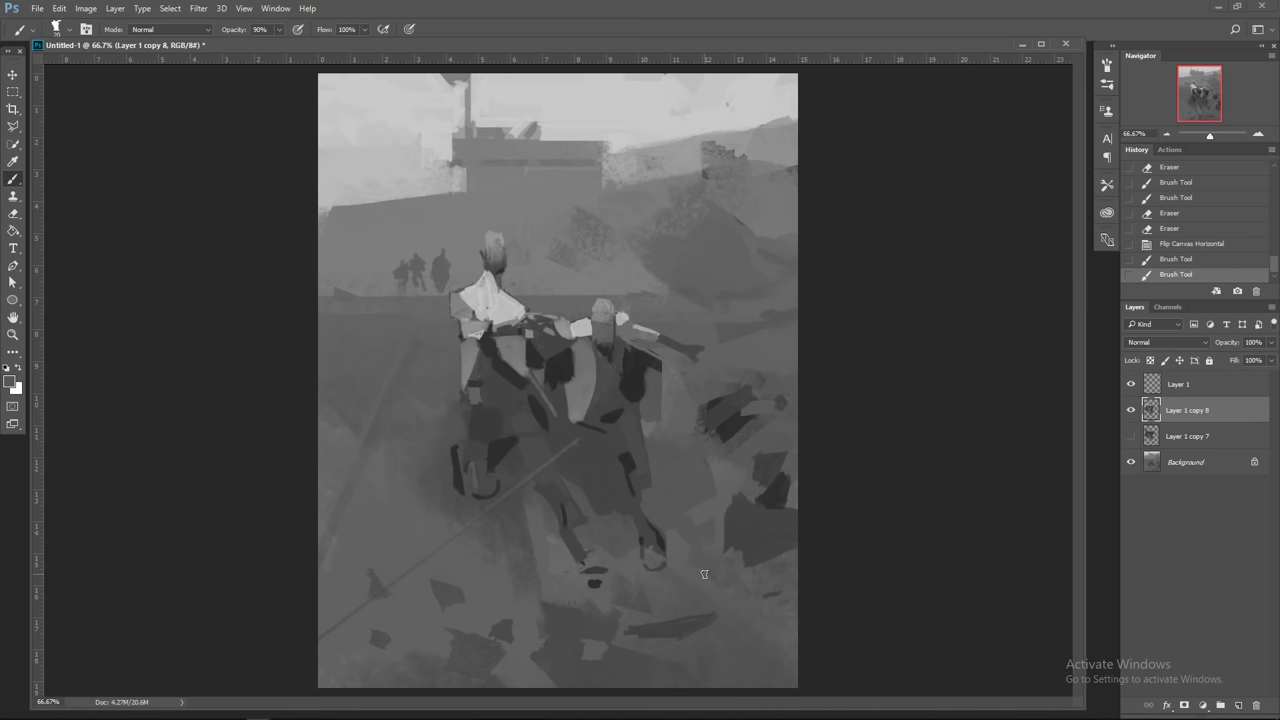
Step: Fill the smaller figure's shoulder below the light highlight with dark grey sampled from the coat, and flip the canvas back
alt+click(613, 346)
key(bracketleft)
key(bracketleft)
key(bracketleft)
mouse_move(651, 349)
mouse_down()
mouse_move(659, 359)
mouse_move(623, 328)
mouse_up()
key(bracketright)
key(bracketright)
key(bracketright)
key(ctrl+shift+h)
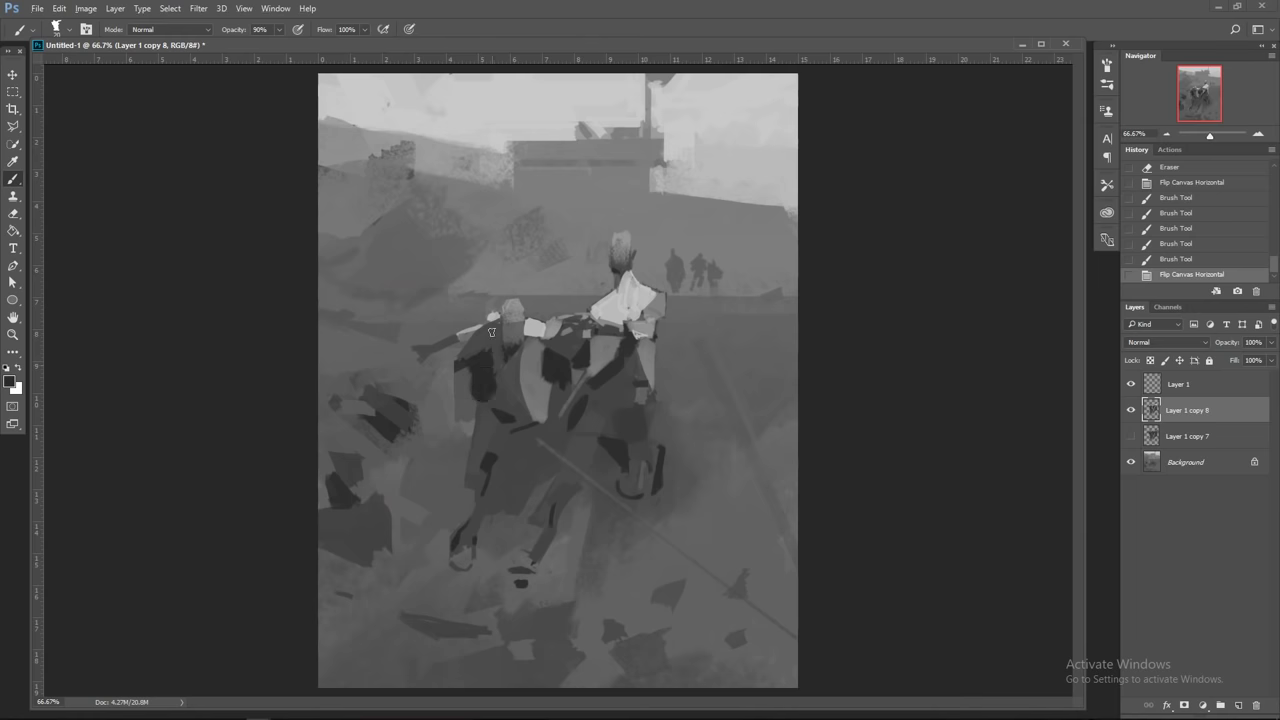
Step: Paint a thin near-black contour down the smaller figure's shoulder beside the head, using a tone sampled from the dark coat patch
alt+click(480, 360)
key(bracketleft)
key(bracketleft)
click(484, 349)
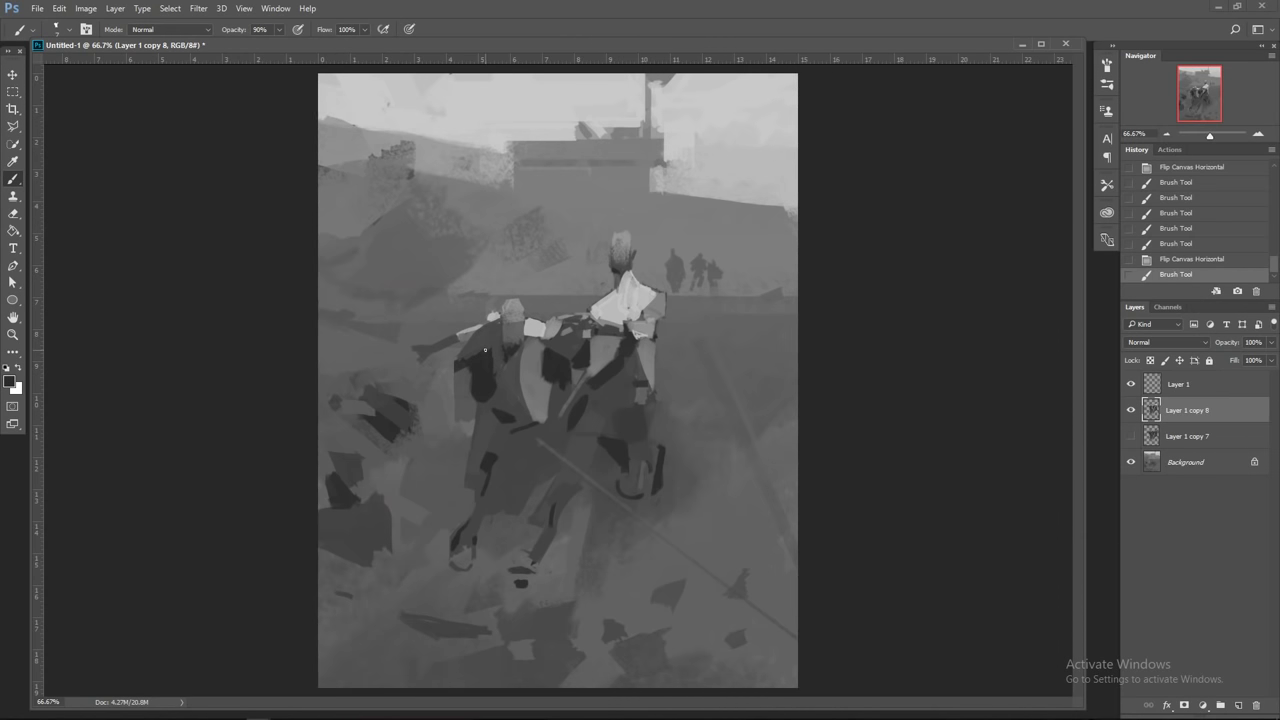
click(490, 322)
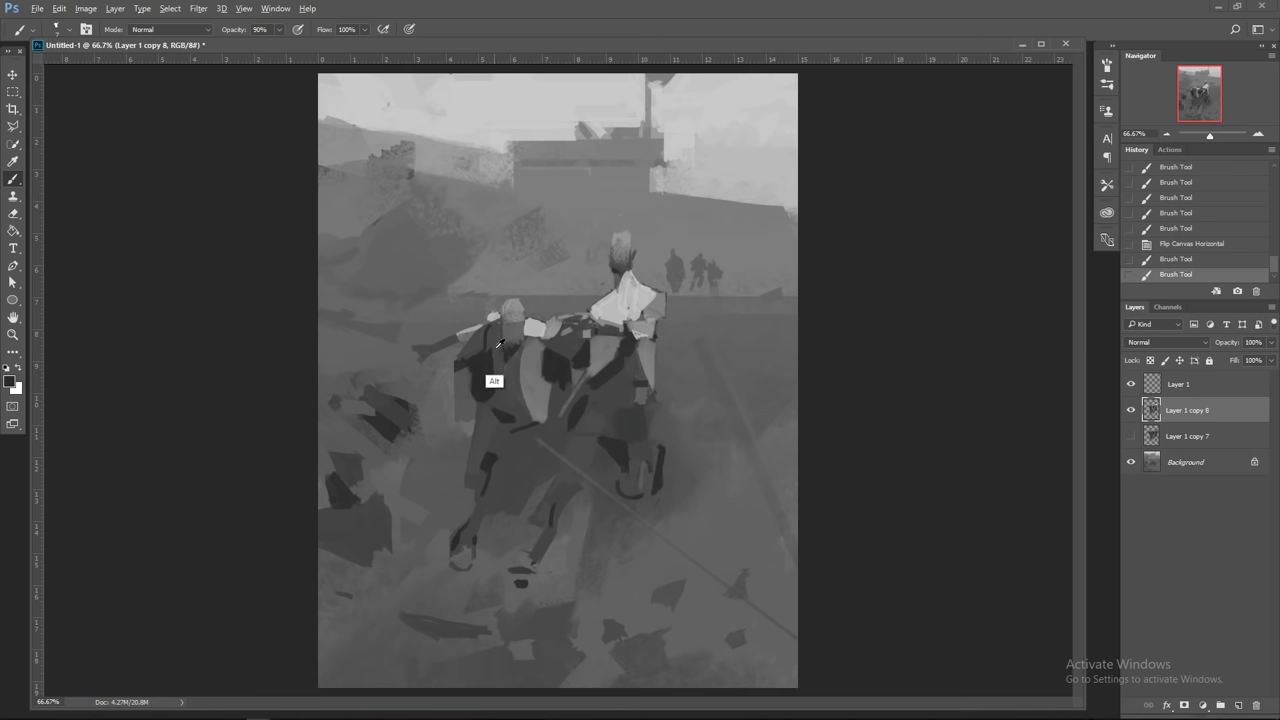
drag(490, 333, 497, 378)
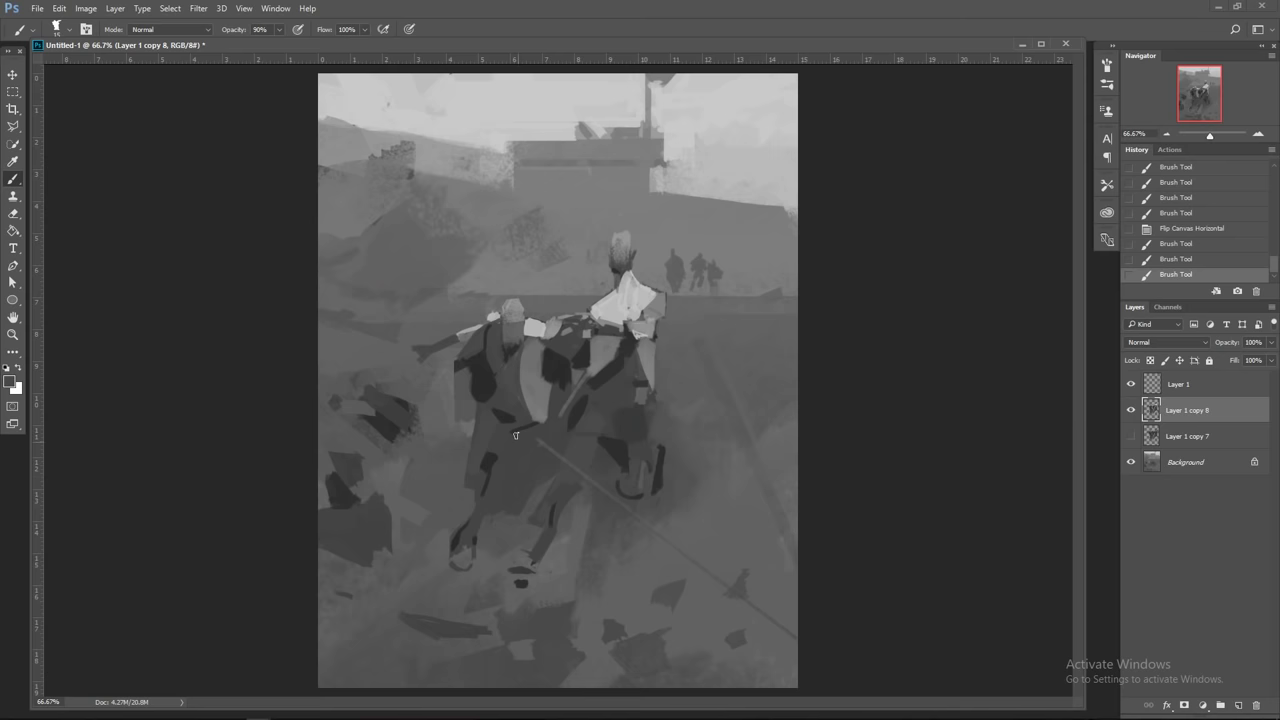
Step: Touch up the smaller figure's torso with sampled coat grey and narrow the coat's outer edge below the arm
key(bracketleft)
alt+click(494, 357)
drag(499, 387, 500, 393)
key(bracketright)
key(bracketright)
key(bracketright)
mouse_move(459, 374)
mouse_down()
mouse_move(462, 358)
mouse_move(460, 371)
mouse_up()
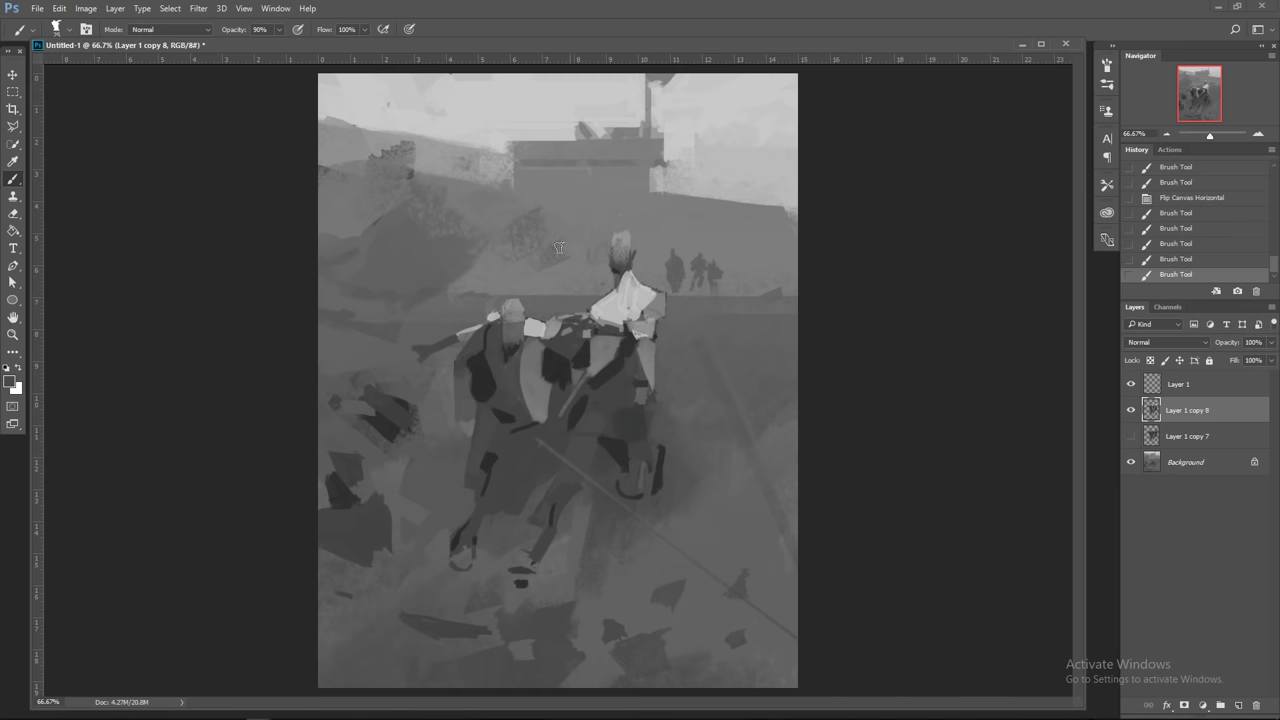
Step: Paint a fine light highlight between the smaller figure's shoulder and upper arm with sampled light grey, undoing unwanted strokes
key(alt)
alt+click(493, 319)
key(bracketleft)
key(bracketleft)
key(bracketleft)
key(bracketleft)
key(bracketleft)
key(bracketleft)
key(bracketleft)
key(bracketleft)
key(bracketleft)
drag(458, 357, 478, 330)
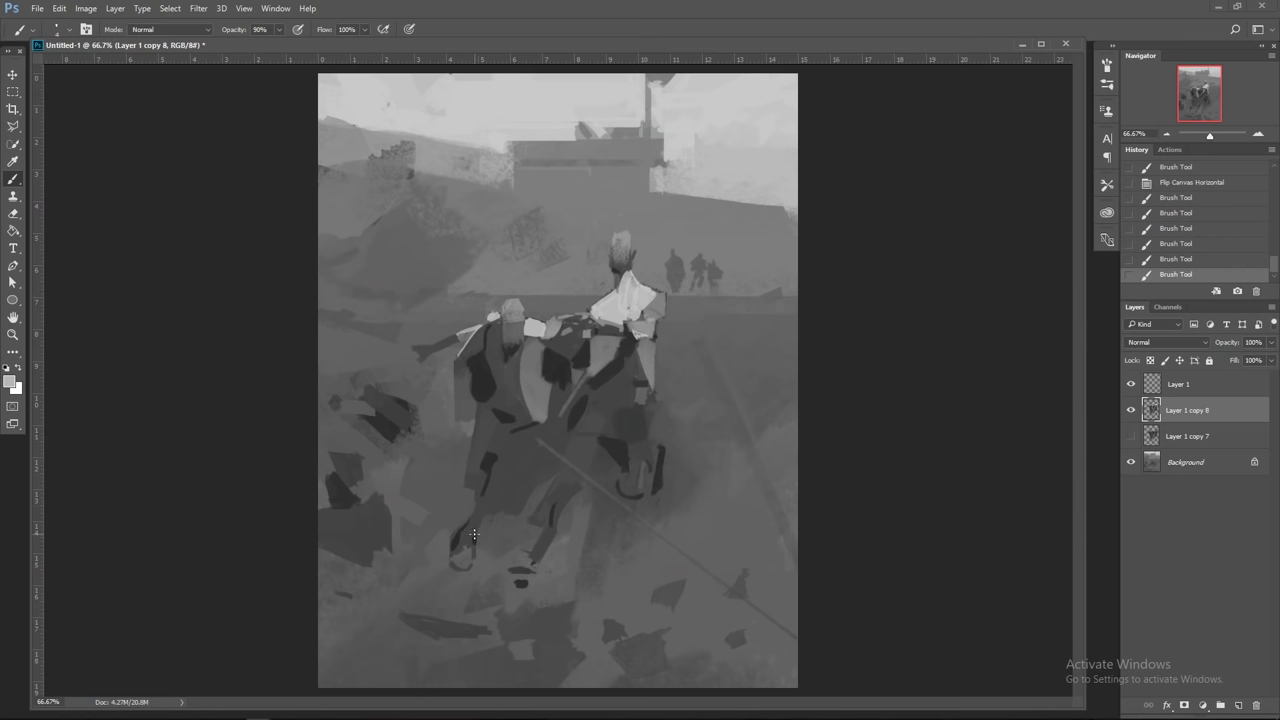
key(ctrl+z)
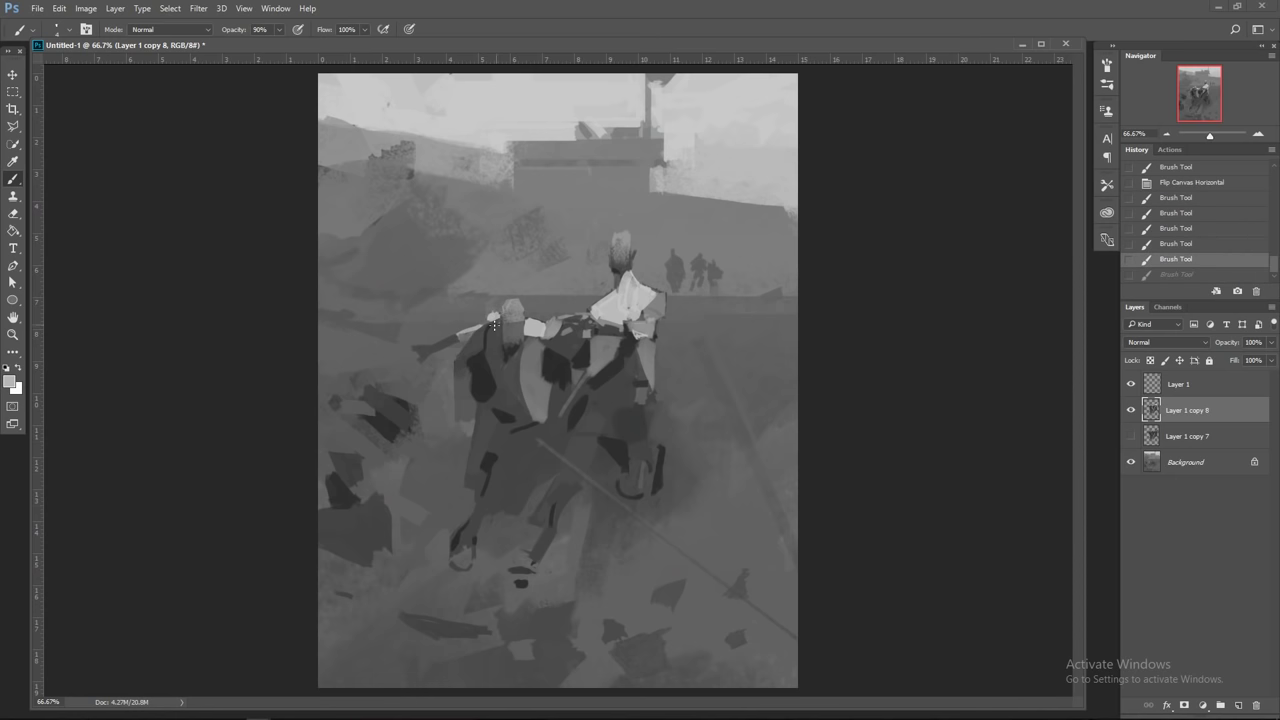
drag(497, 320, 474, 329)
key(ctrl+z)
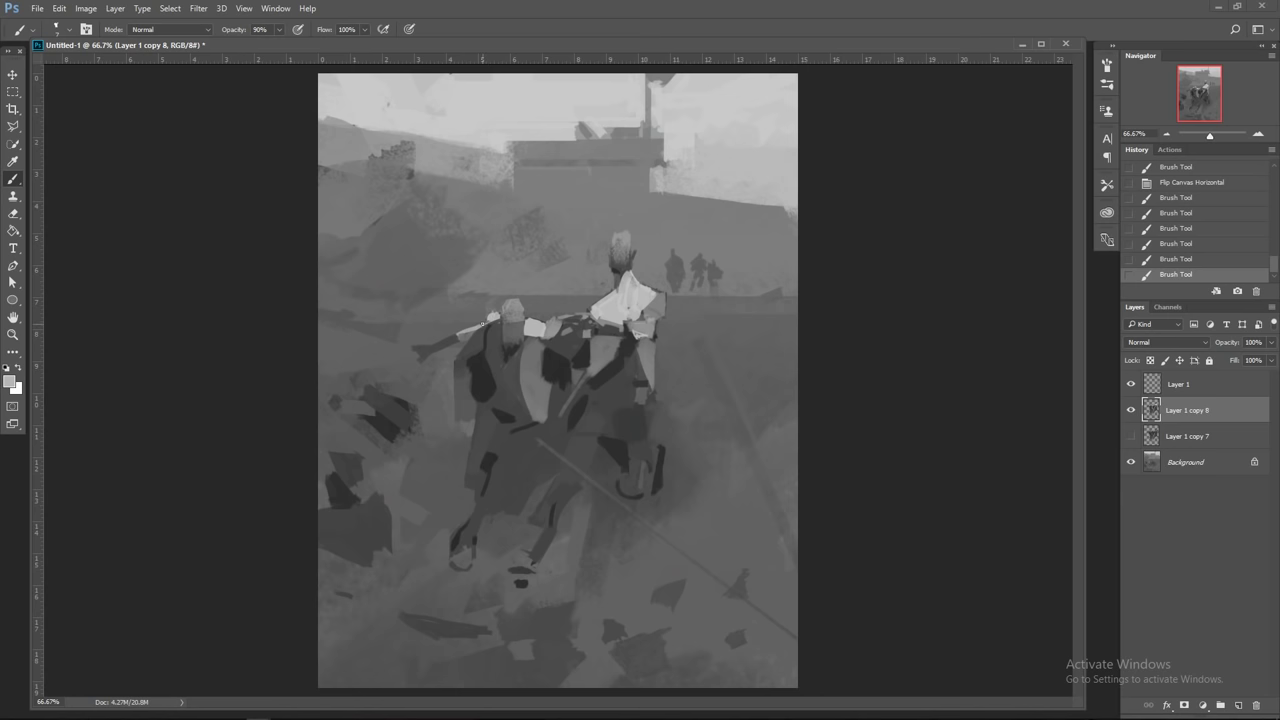
click(486, 320)
Step: Cut into the light patch beside the smaller figure's head with sampled dark grey to reshape it
alt+click(539, 331)
alt+click(529, 329)
alt+click(532, 338)
alt+click(520, 357)
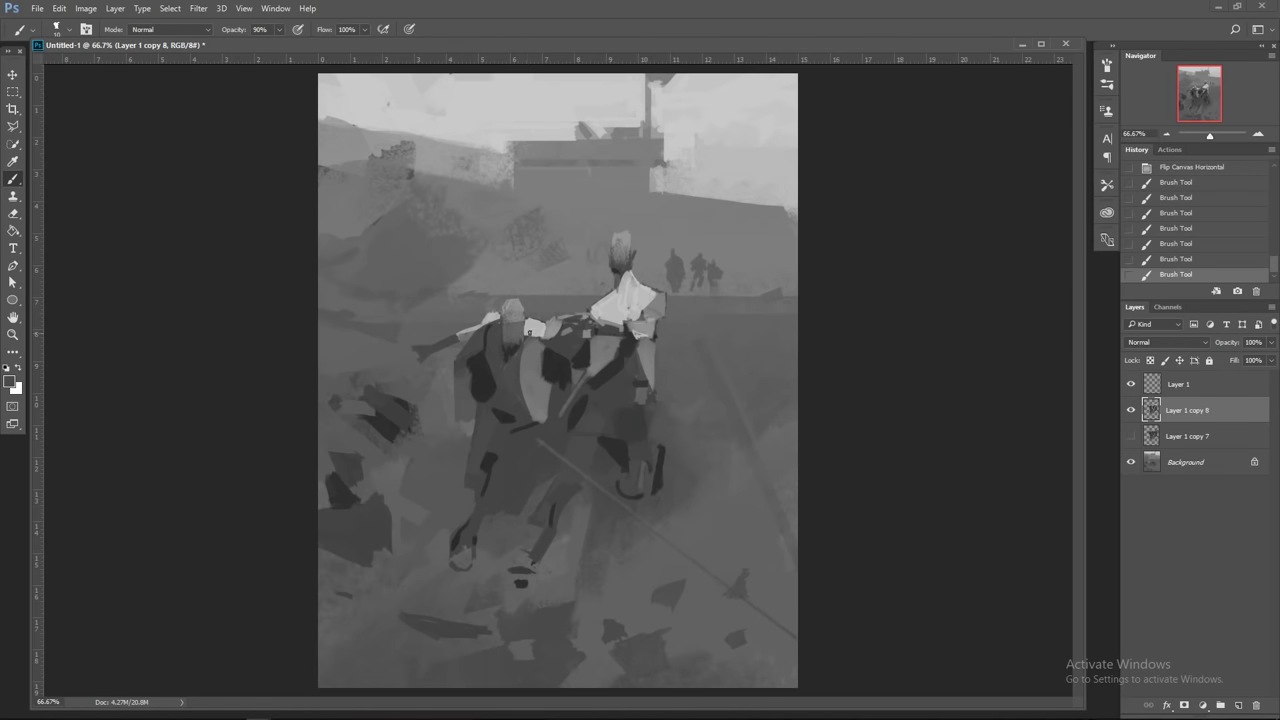
drag(532, 331, 540, 325)
Step: Paint a curved dark contour from the thigh area toward the central lower leg and rework that leg with sampled greys
alt+click(552, 513)
alt+click(617, 445)
alt+click(608, 458)
key(bracketright)
key(bracketright)
key(bracketleft)
key(bracketright)
key(bracketright)
key(bracketright)
key(bracketright)
key(bracketleft)
key(bracketleft)
key(bracketleft)
alt+click(553, 495)
key(bracketright)
key(bracketright)
drag(556, 499, 550, 528)
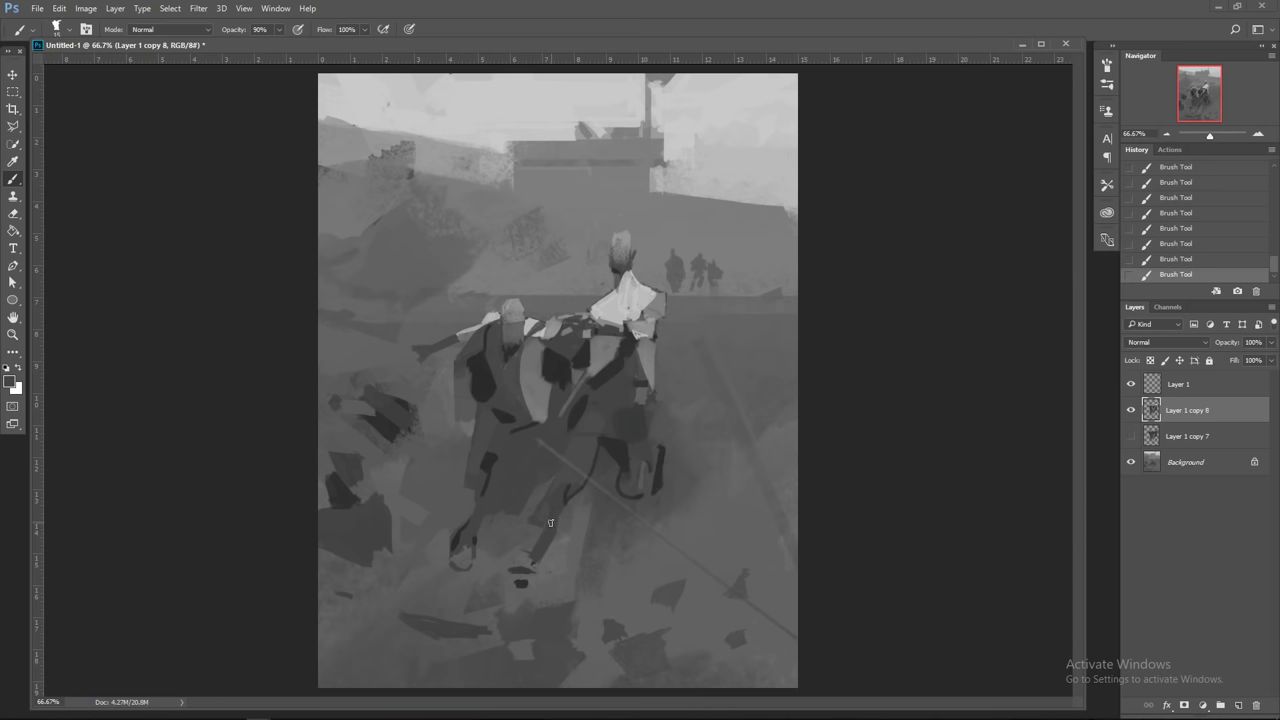
Step: Darken the central lower leg down to the ankle with sampled near-black strokes, and check the painting in a mirrored view
alt+click(584, 412)
key(bracketleft)
key(bracketleft)
key(bracketleft)
drag(555, 481, 553, 508)
mouse_move(562, 502)
mouse_down()
mouse_move(536, 563)
mouse_move(543, 592)
mouse_move(557, 530)
mouse_move(534, 558)
mouse_up()
key(bracketright)
key(bracketright)
key(bracketright)
key(bracketright)
key(bracketright)
key(h)
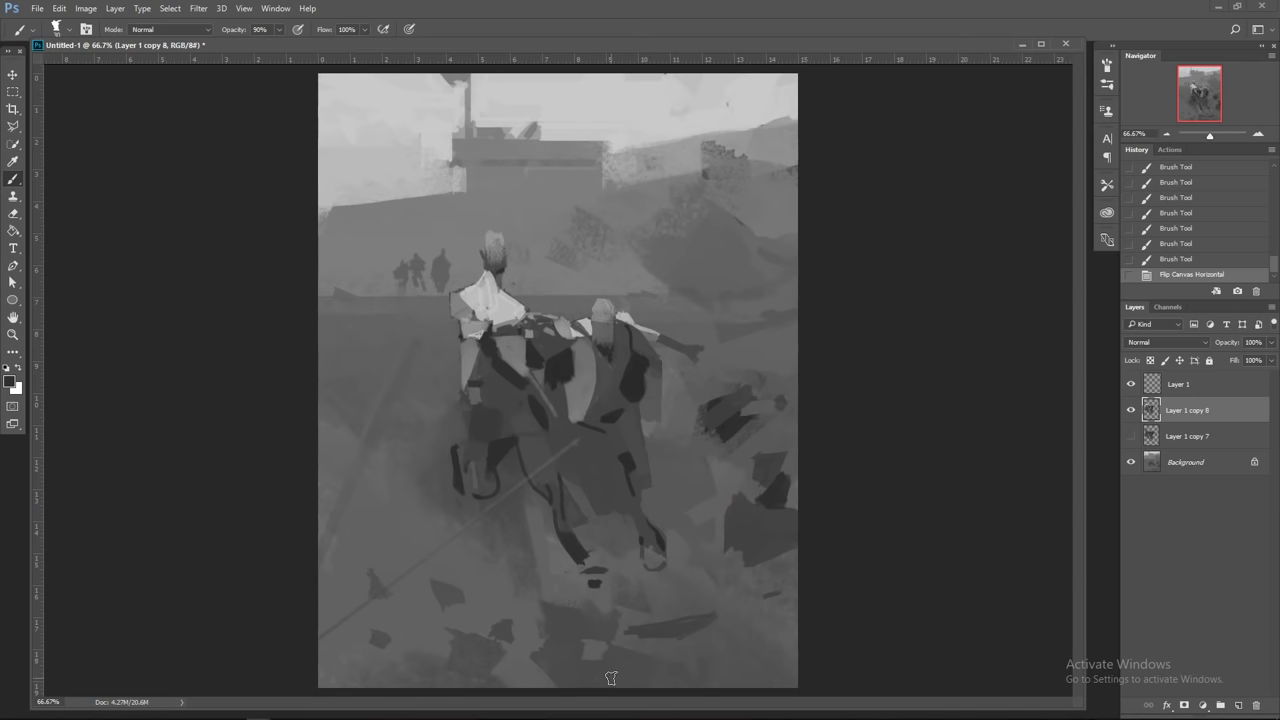
key(h)
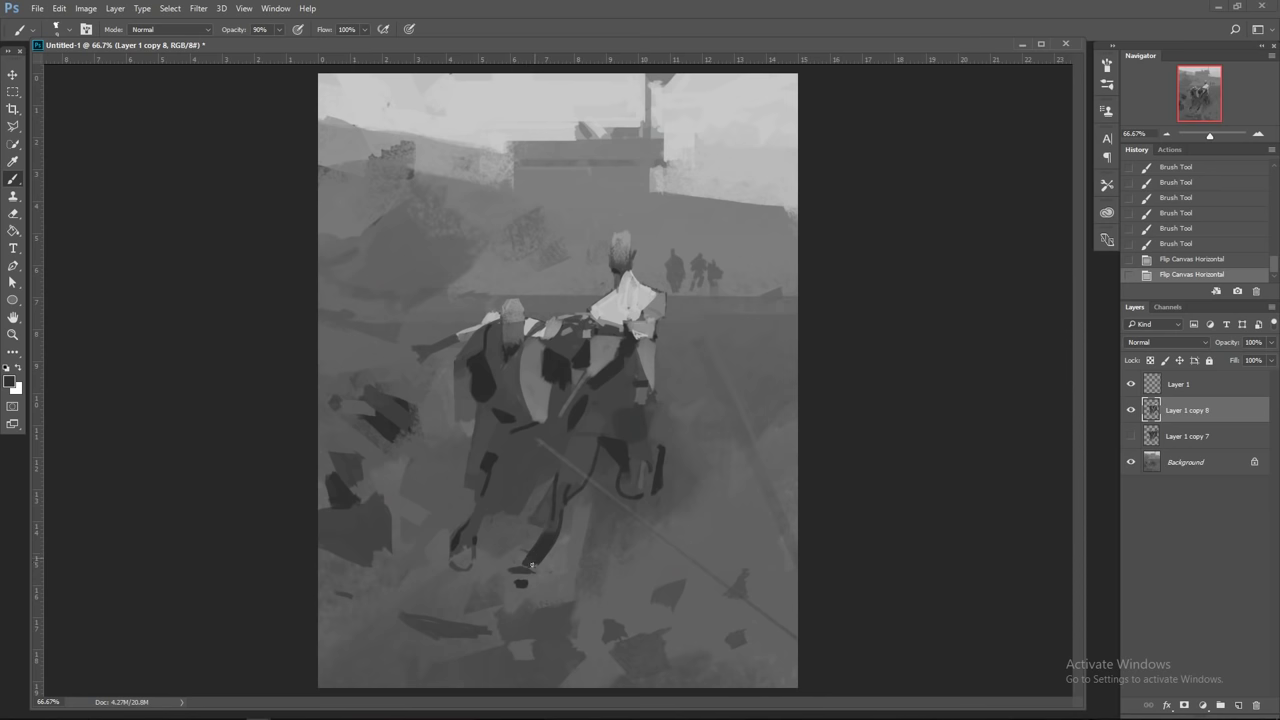
Step: Retouch the central leg's ankle, erase the flat dark mark beneath it, and add a small dark mark beside the foot
drag(531, 565, 538, 571)
key(e)
drag(506, 566, 532, 576)
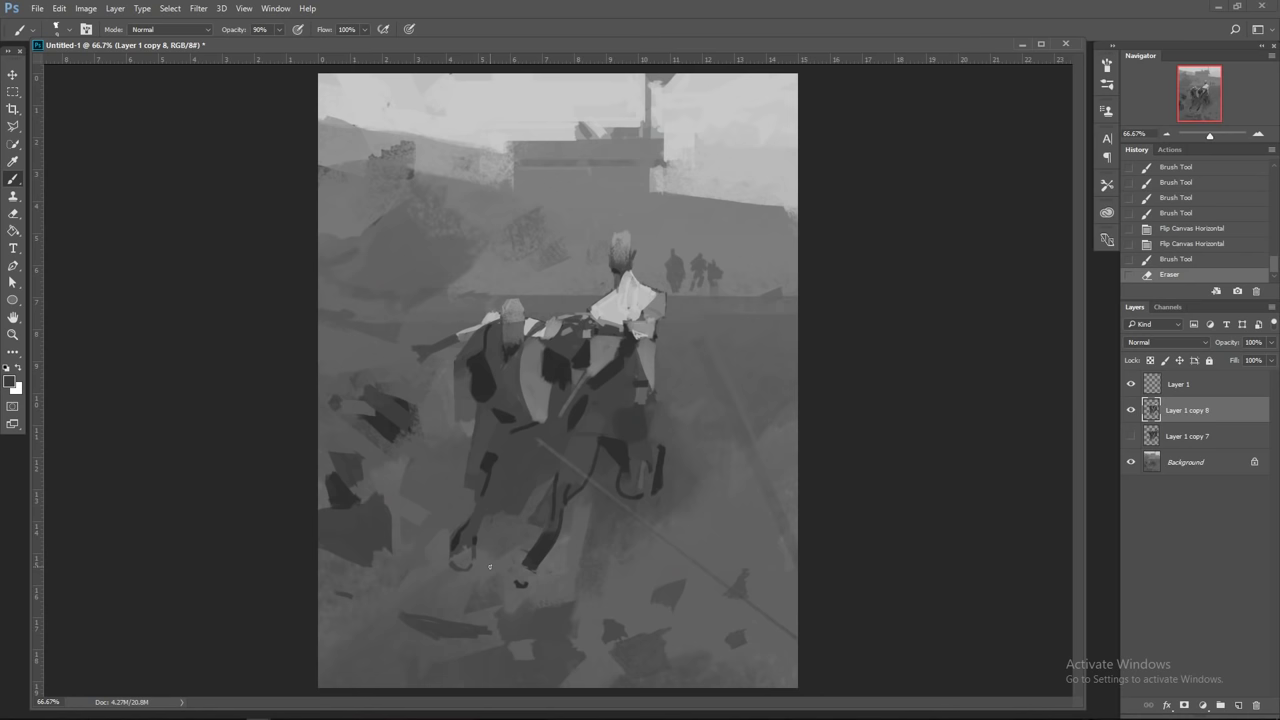
drag(489, 567, 505, 566)
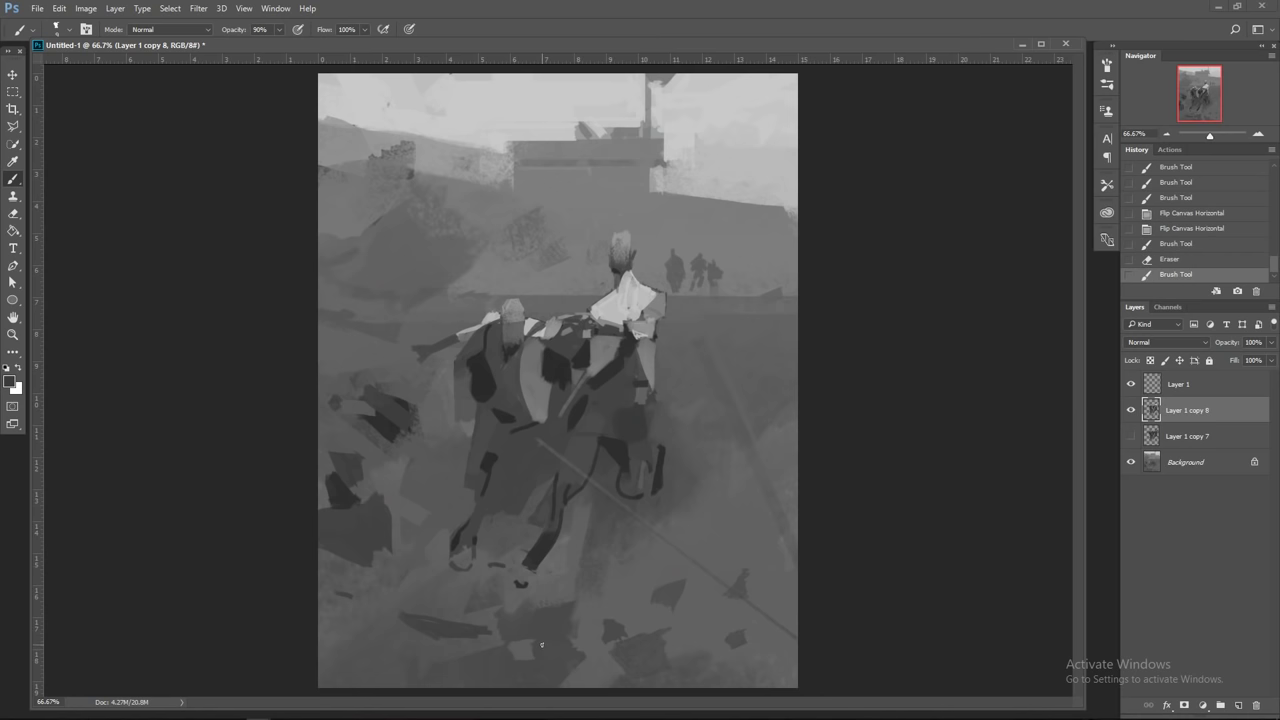
Step: Flip the canvas horizontally, reshape the two dark foot marks into slanted strokes with brush and eraser, and flip back
key(ctrl+shift+h)
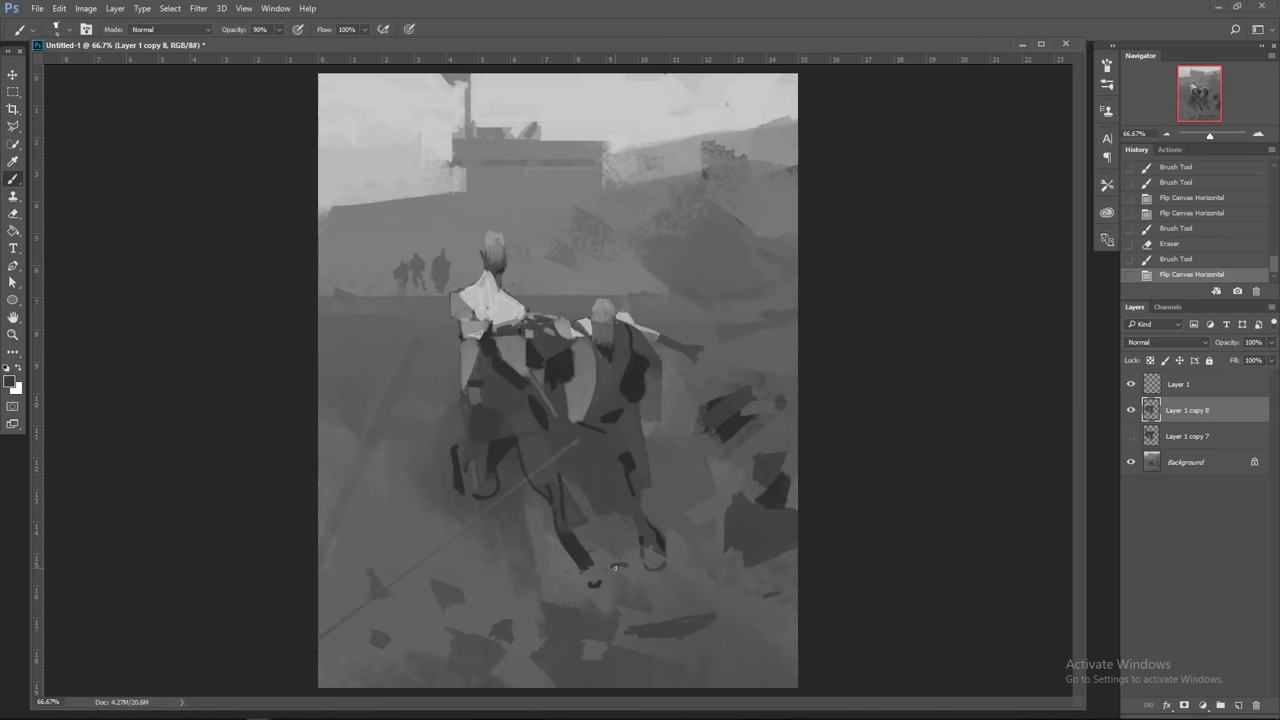
drag(615, 568, 625, 549)
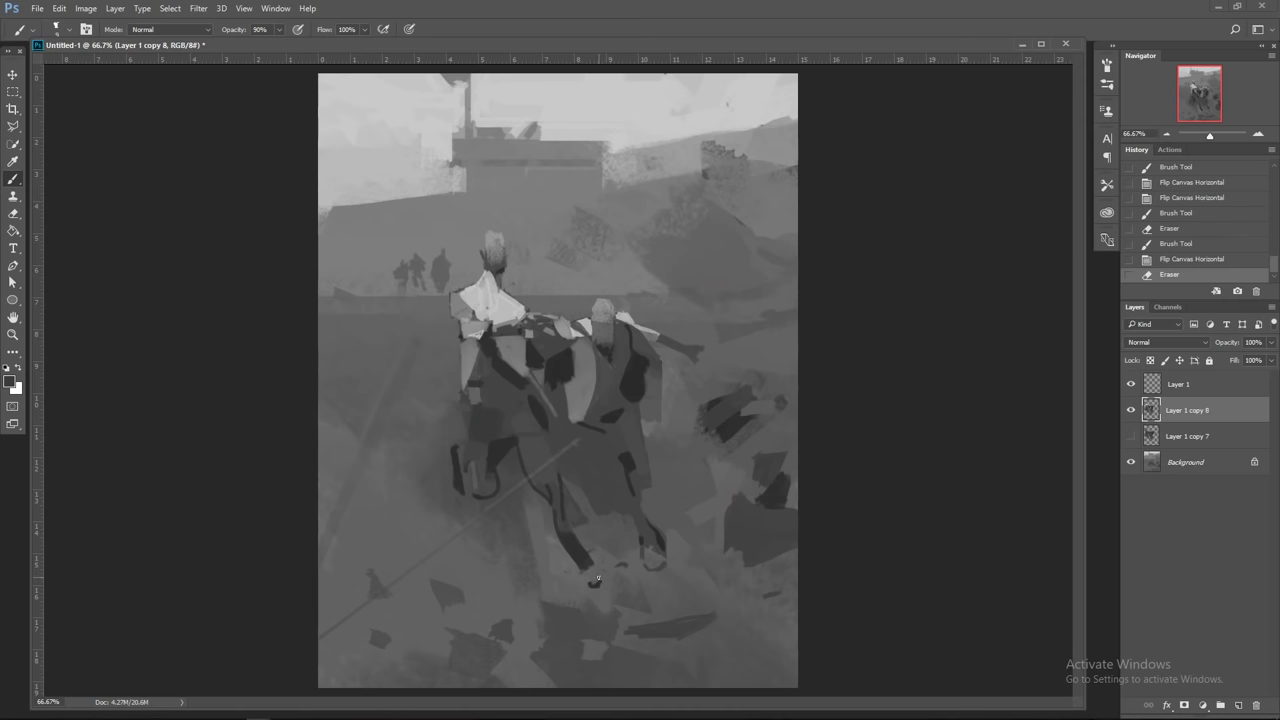
drag(618, 571, 599, 582)
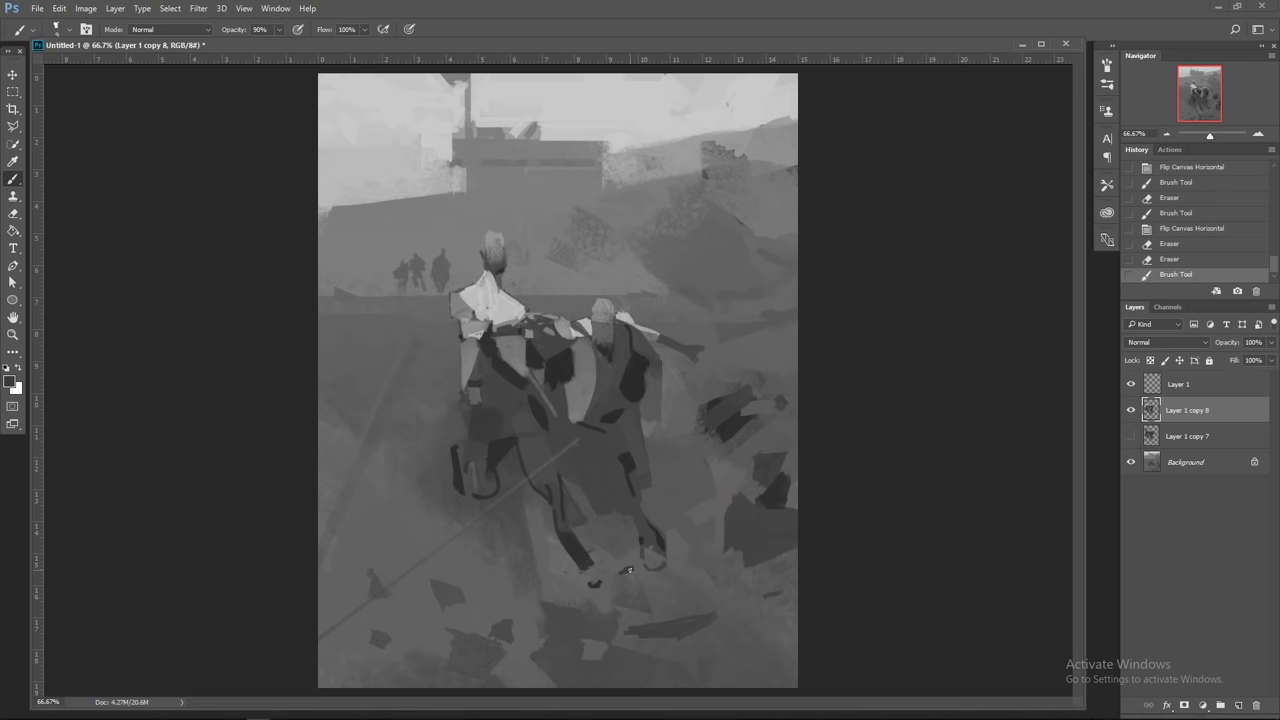
click(627, 570)
click(623, 571)
click(619, 571)
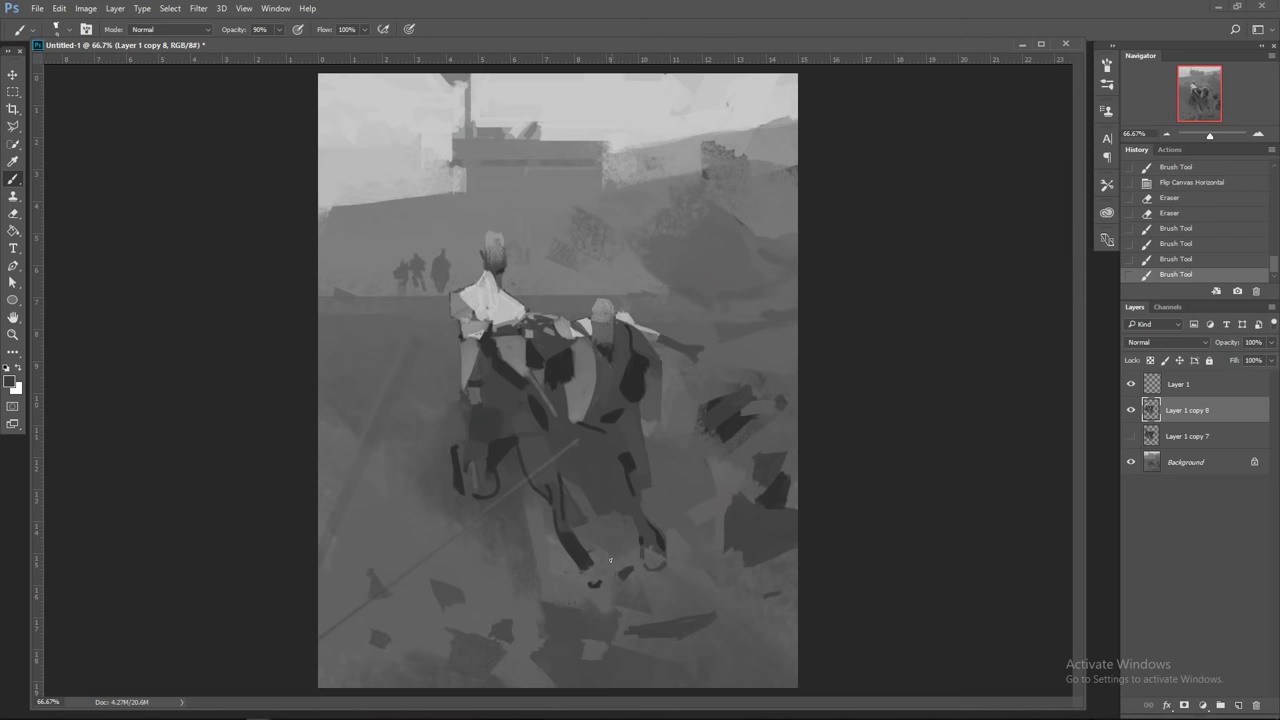
drag(615, 571, 630, 582)
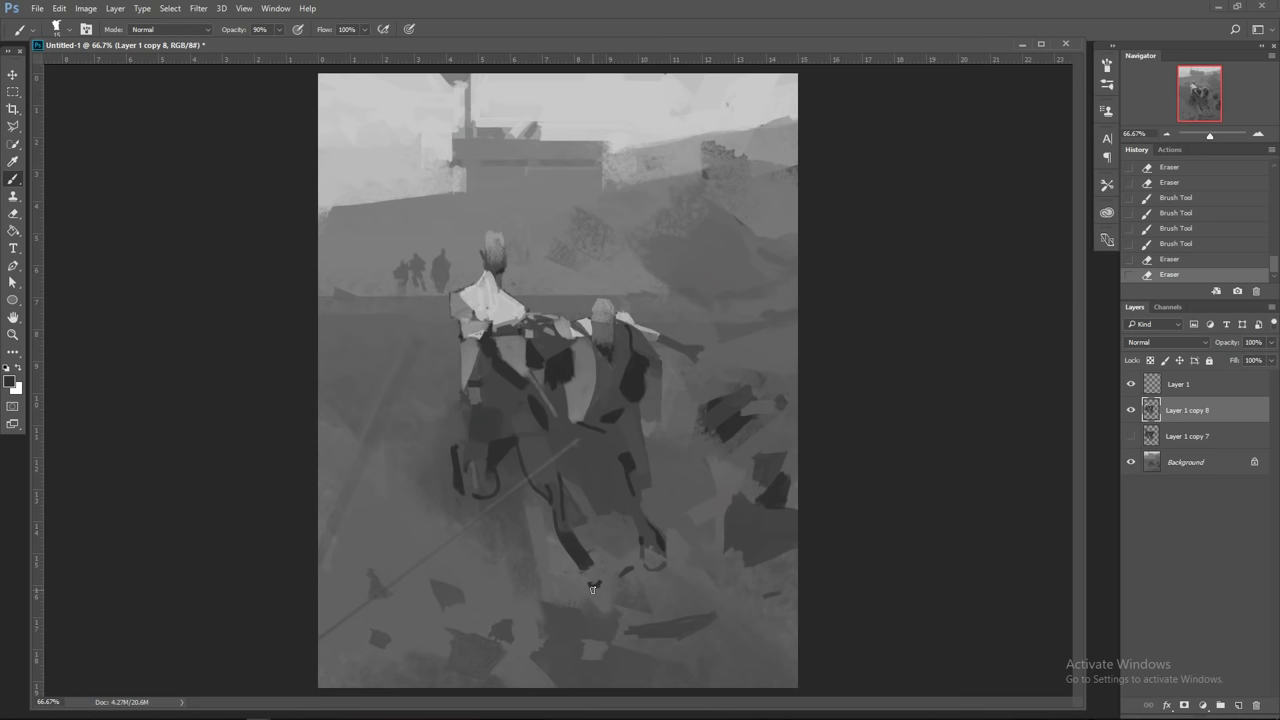
drag(593, 589, 587, 588)
key(ctrl+shift+h)
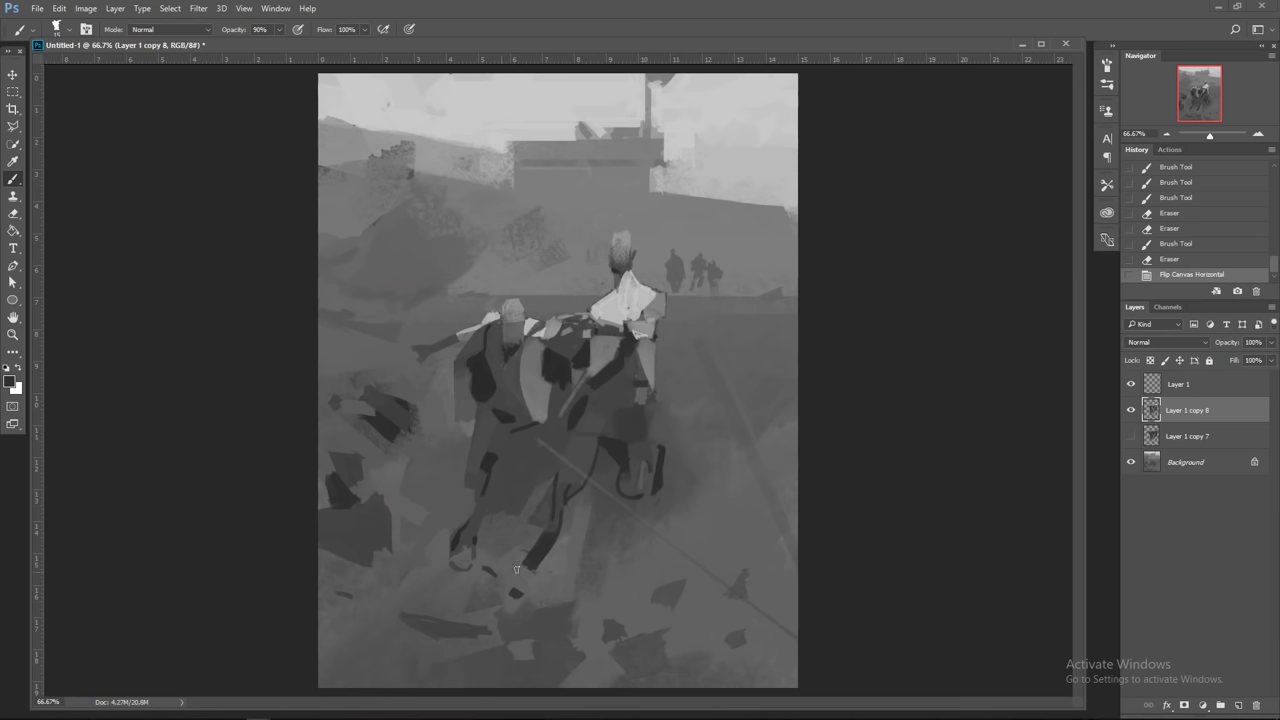
Step: Draw small dark loops on both foot marks with a finer brush and clean up the lower mark's edge
key(bracketleft)
key(bracketleft)
key(bracketleft)
drag(509, 576, 500, 574)
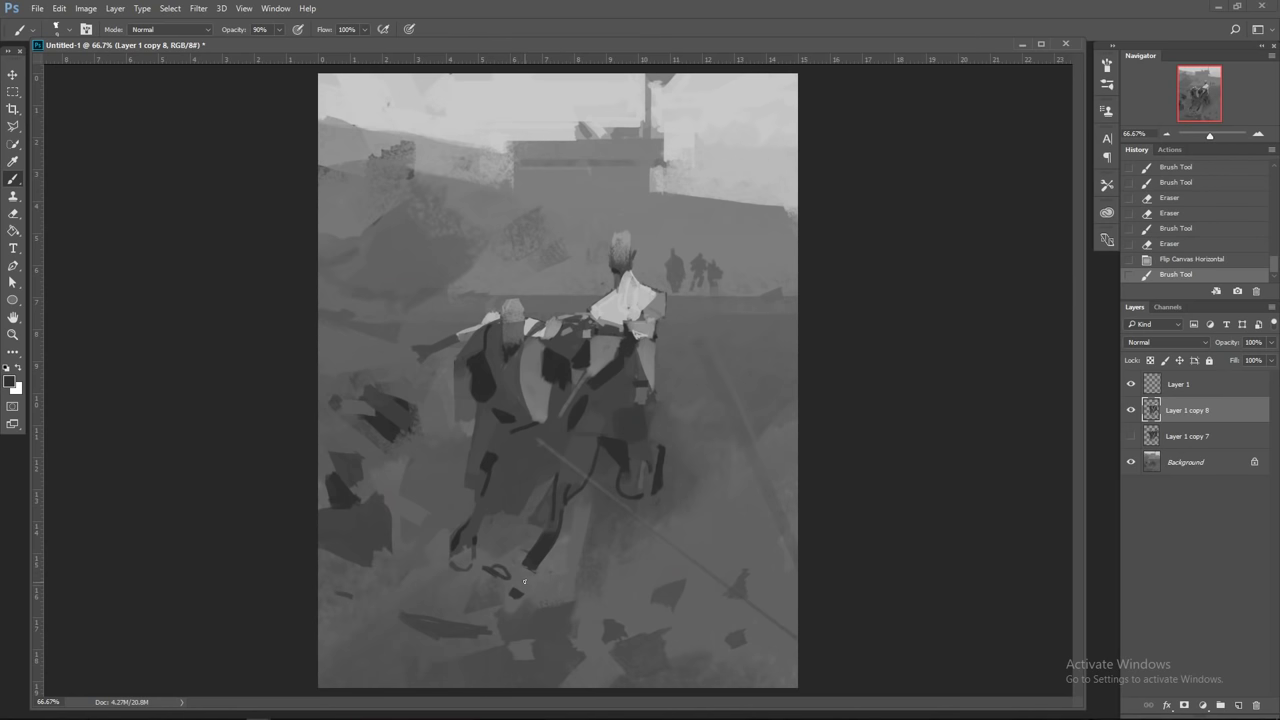
click(531, 571)
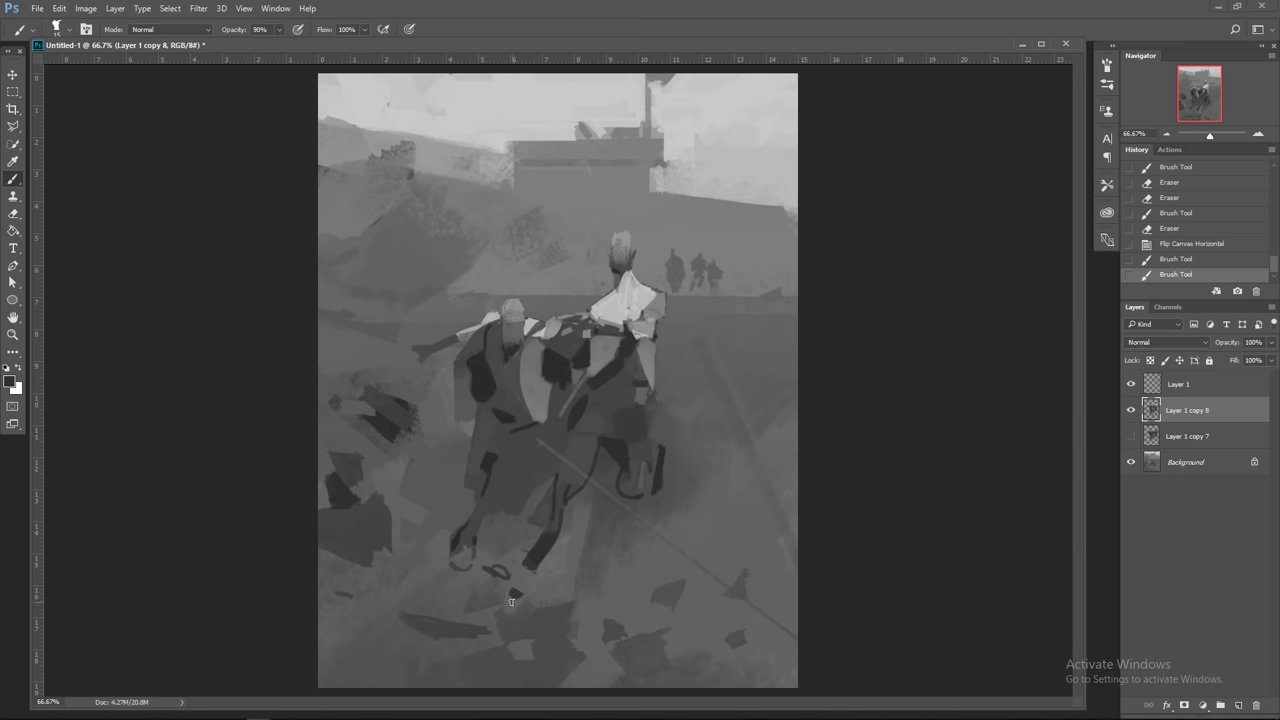
click(512, 599)
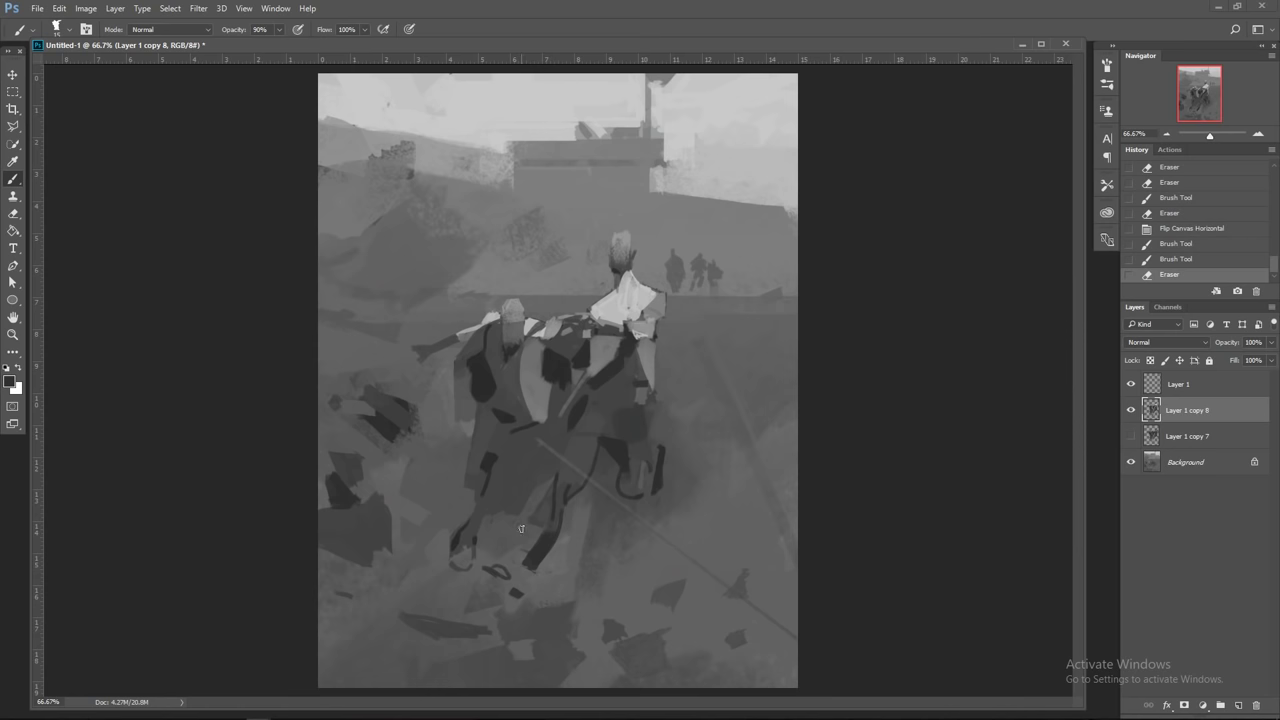
click(523, 591)
drag(519, 580, 531, 588)
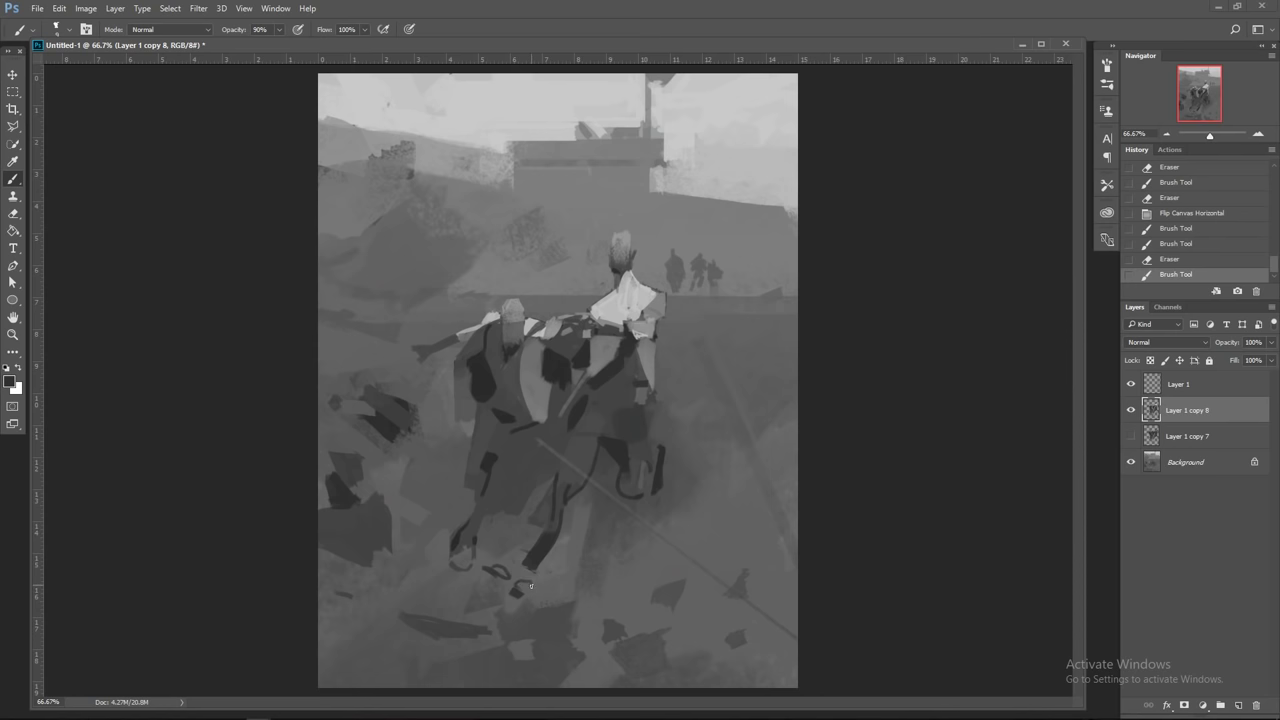
Step: Fill the lower foot loop below the central leg with grey sampled from the leg
alt+click(563, 483)
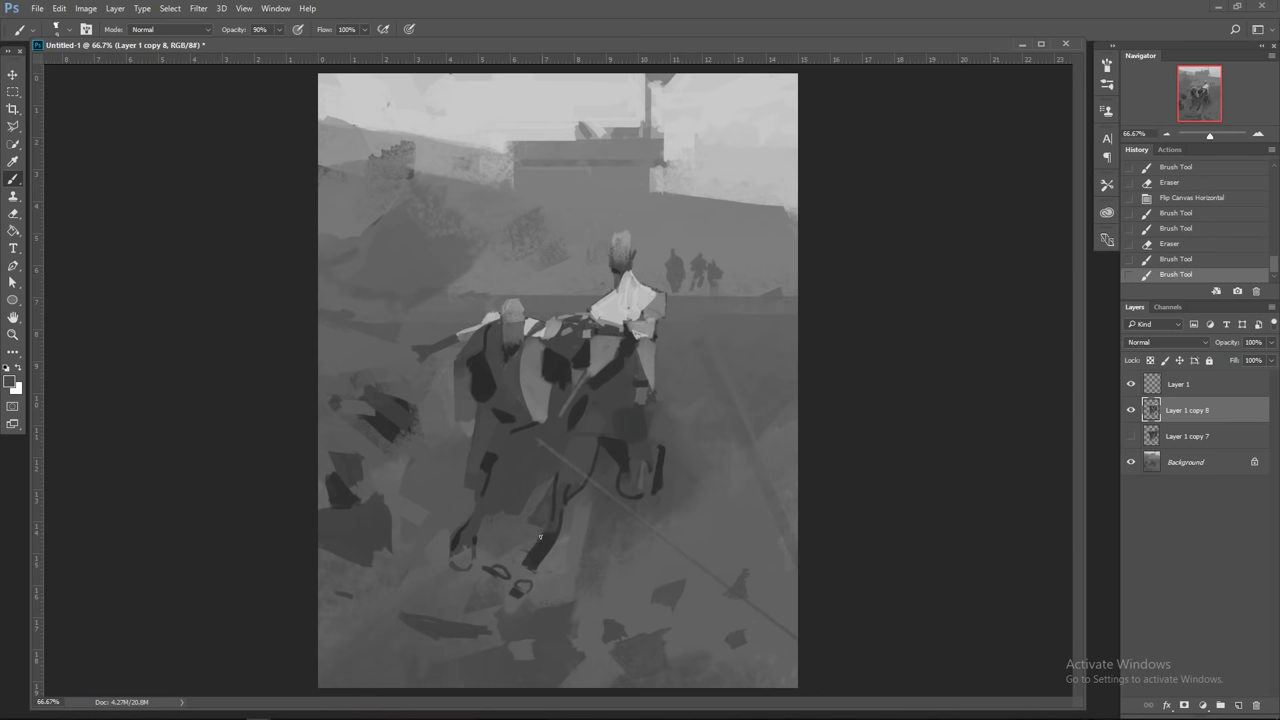
key(bracketright)
key(bracketright)
drag(521, 583, 524, 589)
click(524, 588)
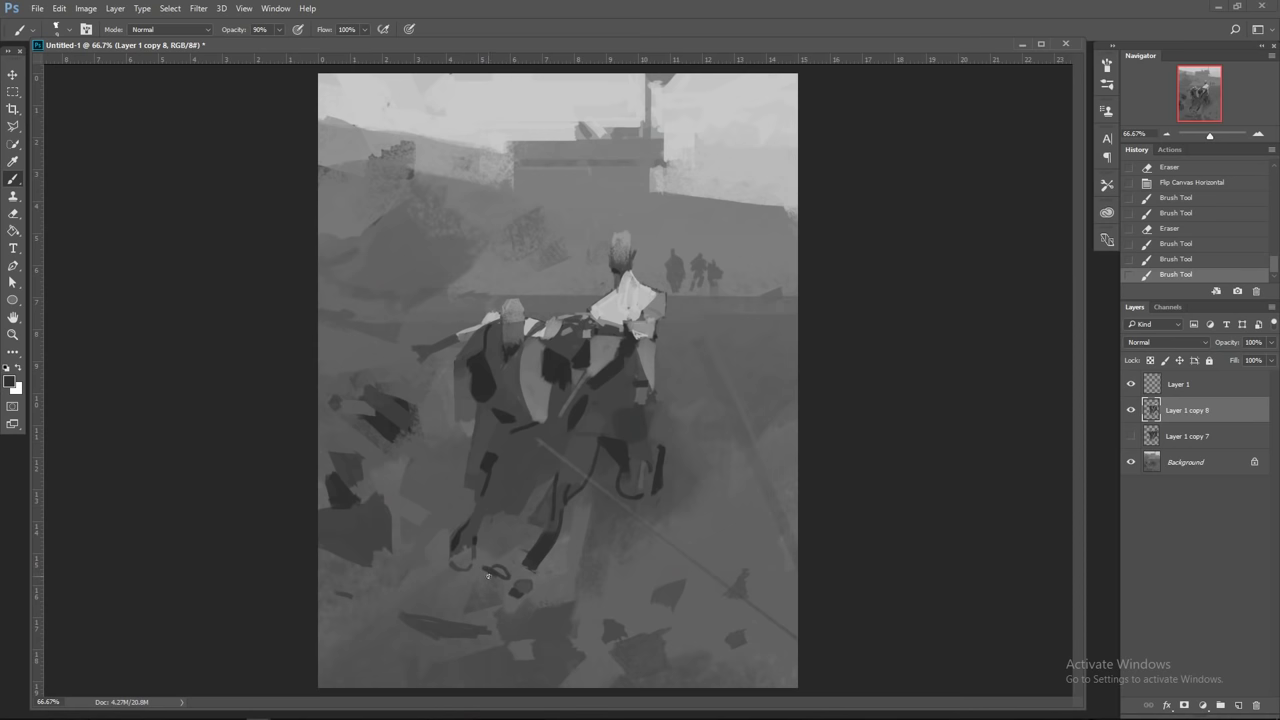
Step: Fill the upper foot loop with dark grey and trim it into a short slanted stroke
click(484, 571)
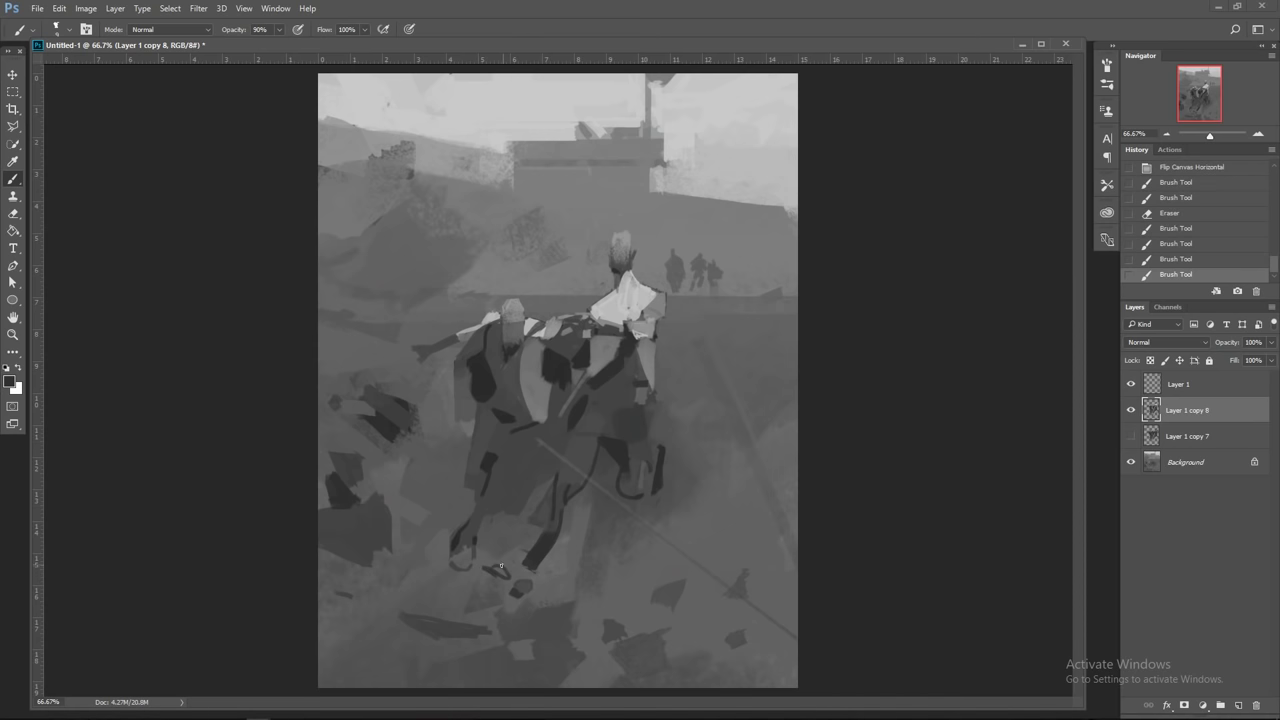
click(494, 571)
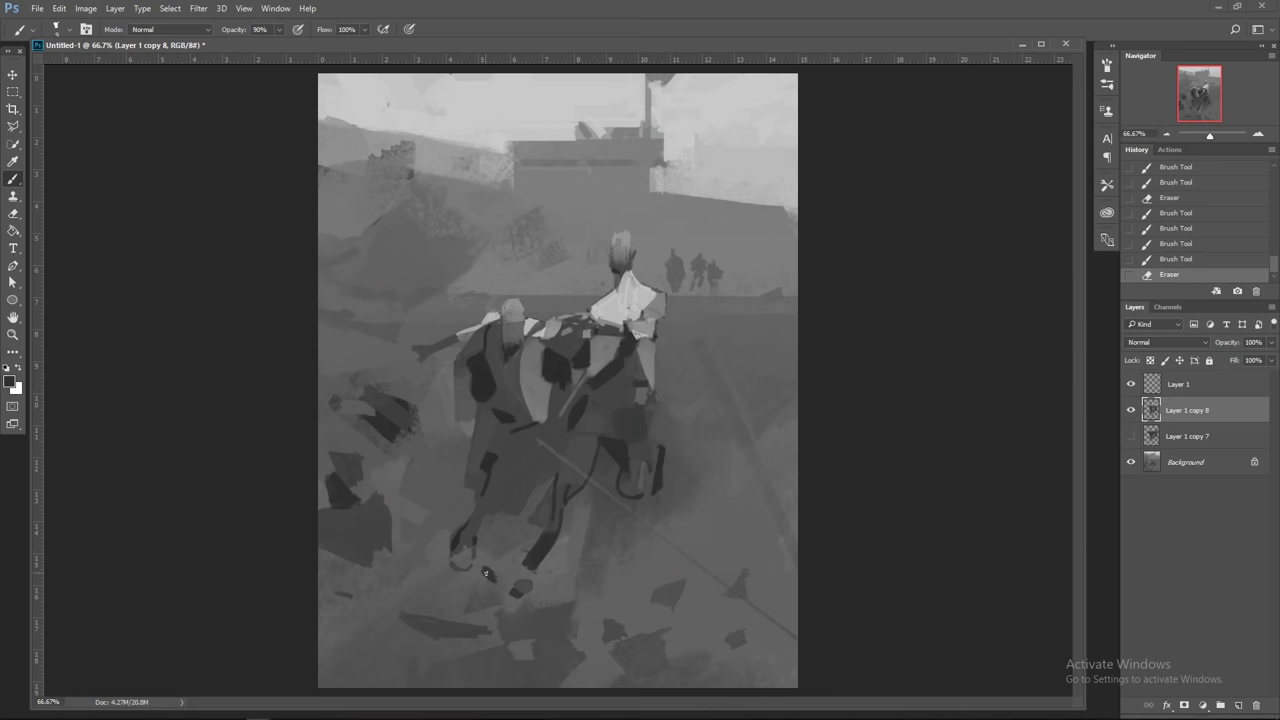
click(478, 588)
drag(489, 567, 494, 574)
Step: Join the two foot marks with a dark stroke in mirrored view, touch up the lower leg, and trim below the foot
key(ctrl+shift+h)
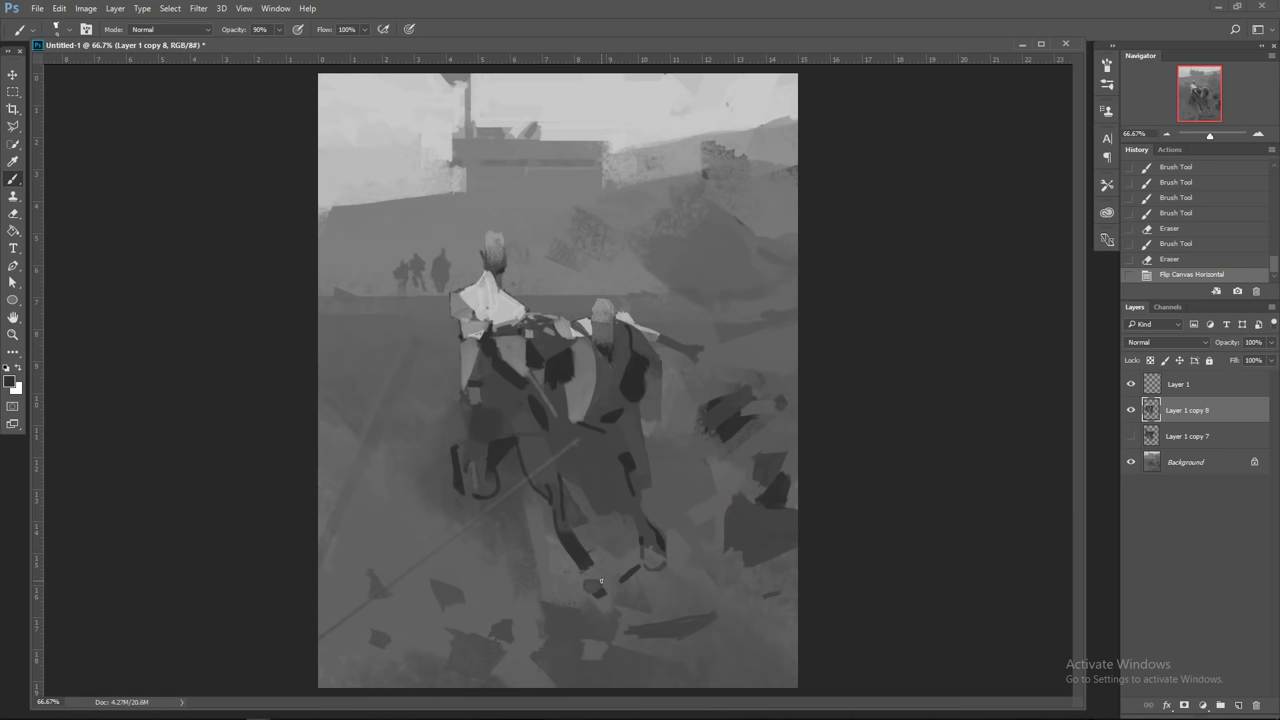
drag(601, 580, 616, 580)
key(ctrl+shift+h)
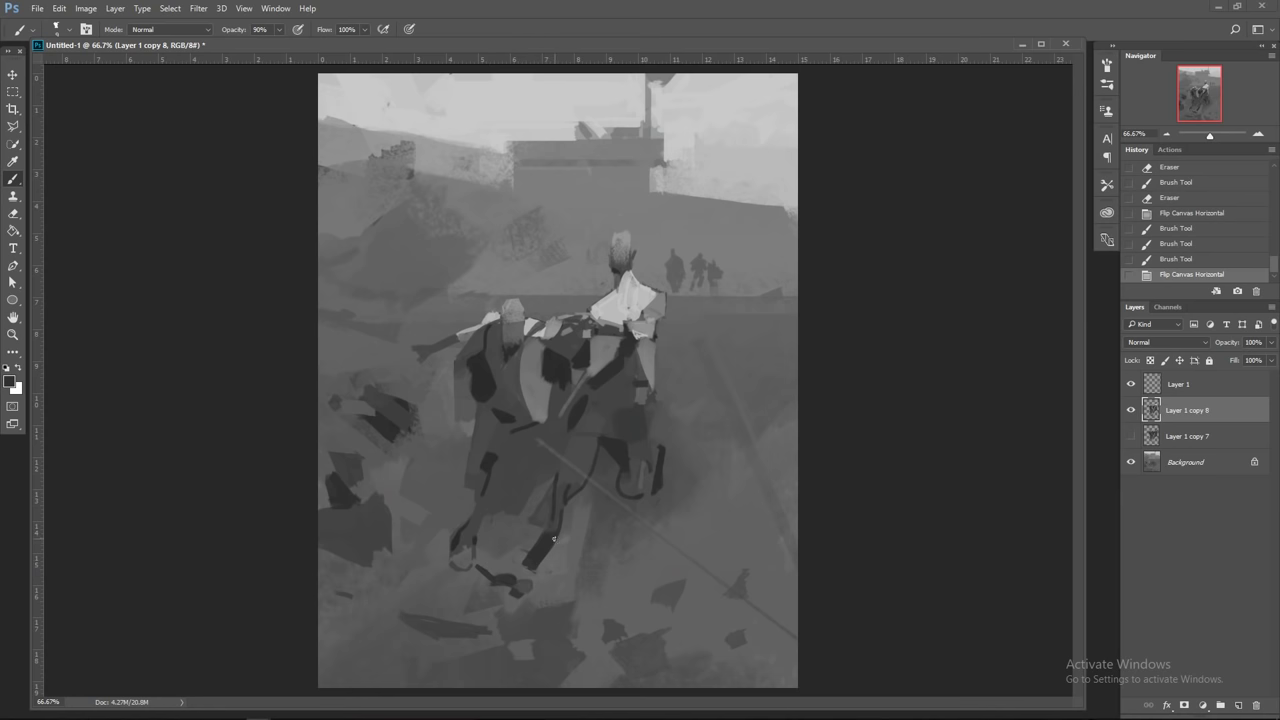
drag(548, 550, 536, 571)
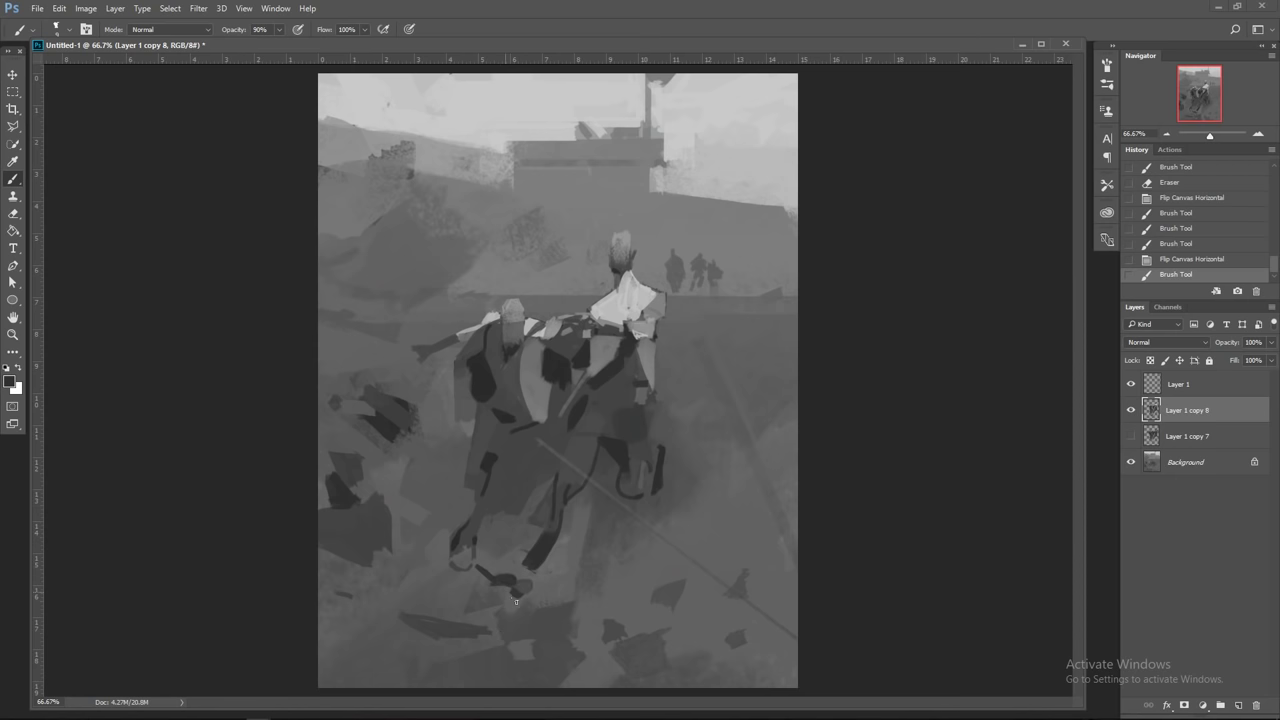
drag(512, 600, 503, 621)
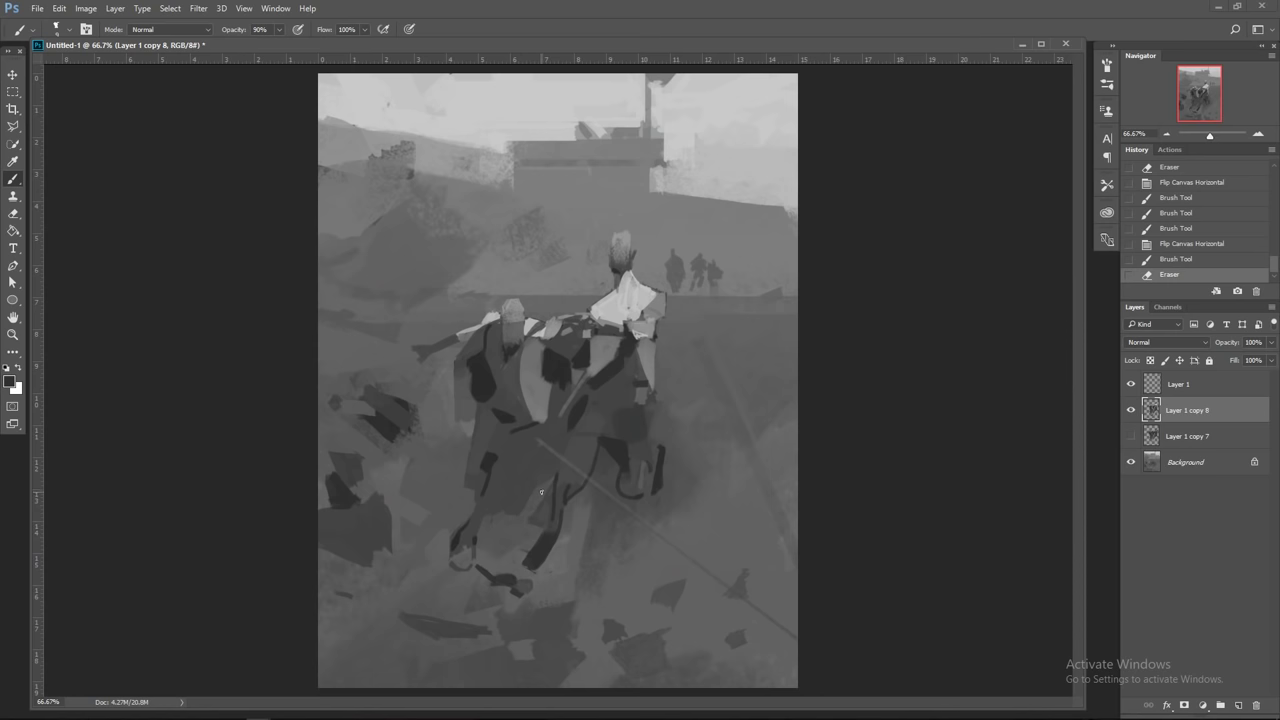
Step: Delete the hidden Layer 1 copy 7
right_click(1196, 438)
click(1046, 185)
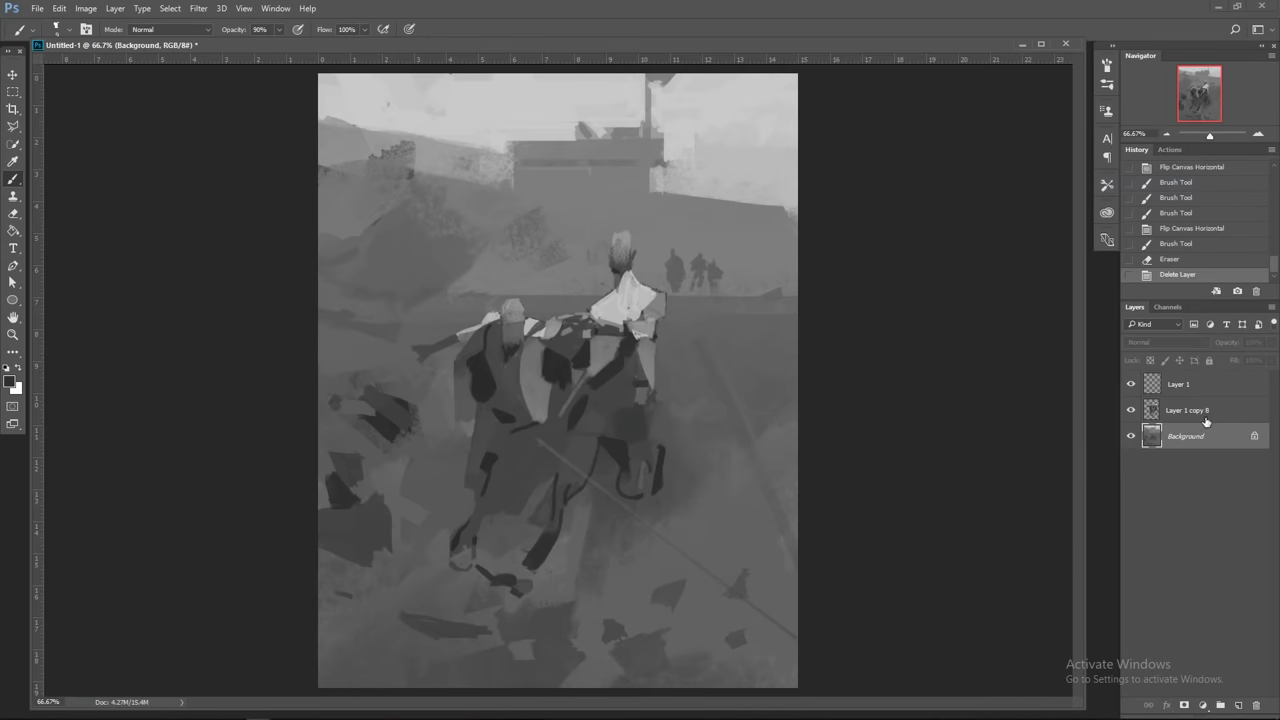
Step: Duplicate Layer 1 copy 8 as Layer 1 copy 9 and hide the original Layer 1 copy 8
right_click(1206, 421)
click(1066, 170)
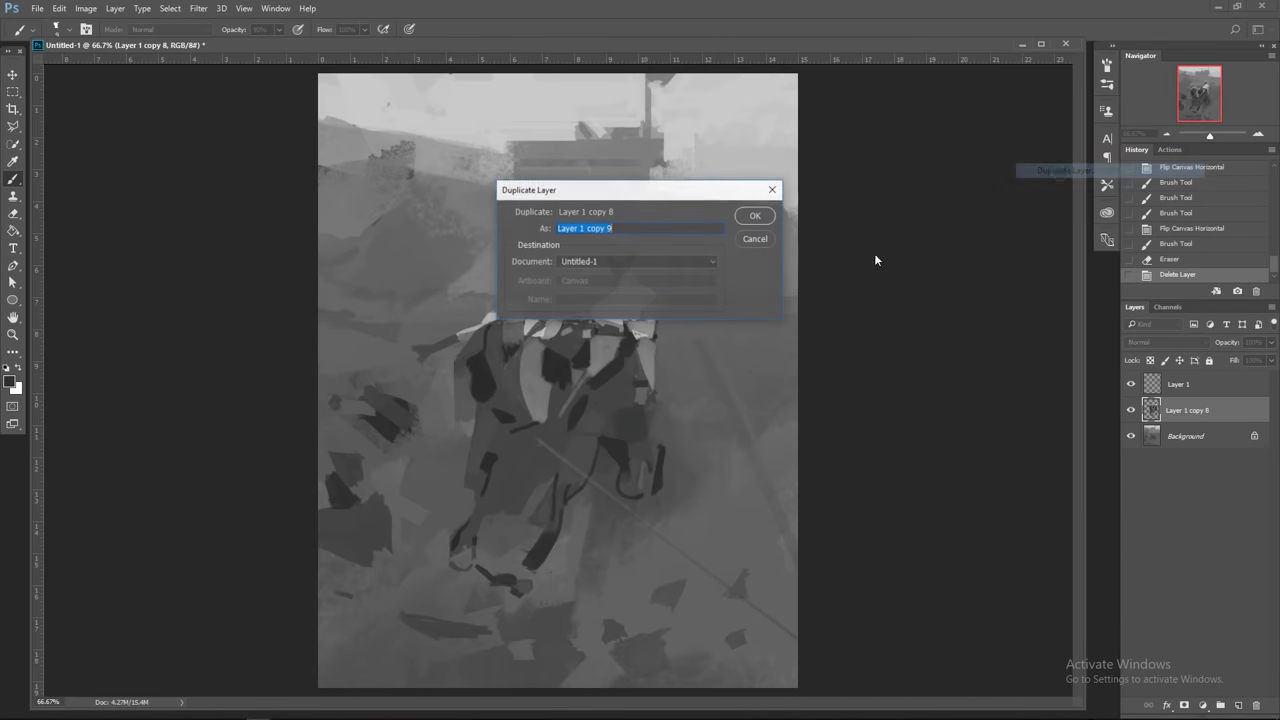
click(755, 216)
click(1131, 437)
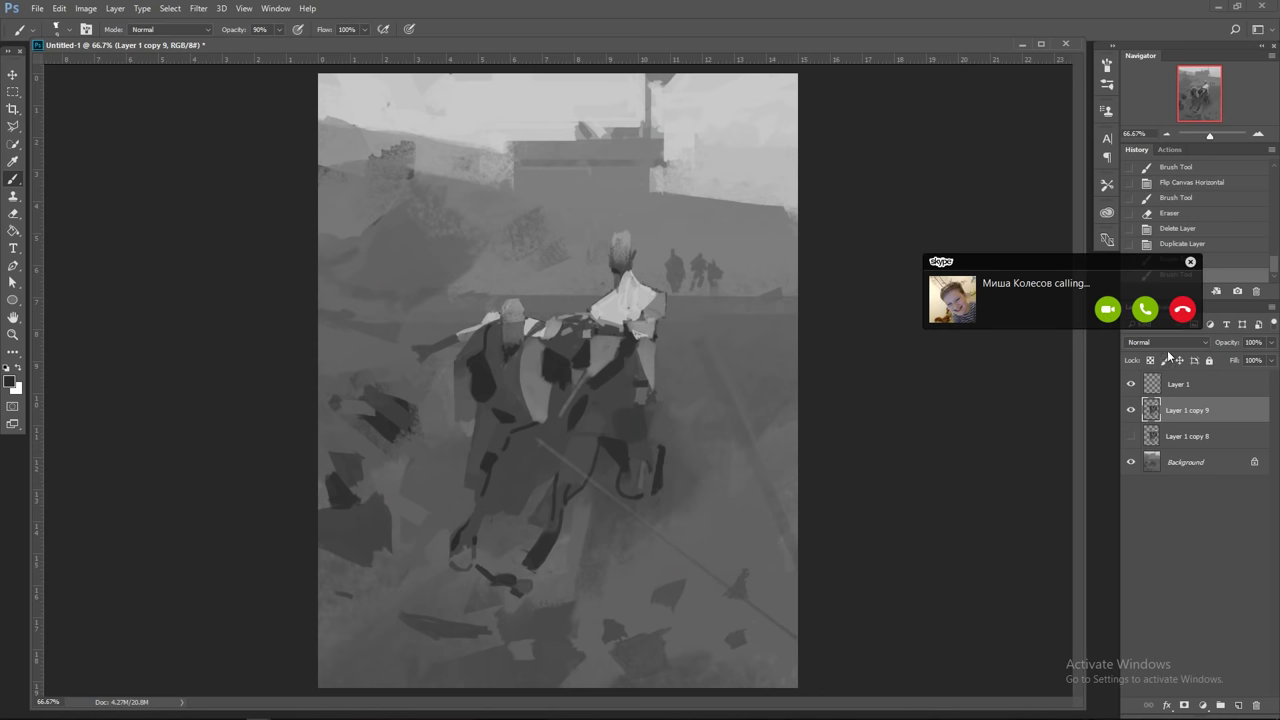
Step: Decline the incoming Skype calls and set the brush opacity to 70%
click(1182, 311)
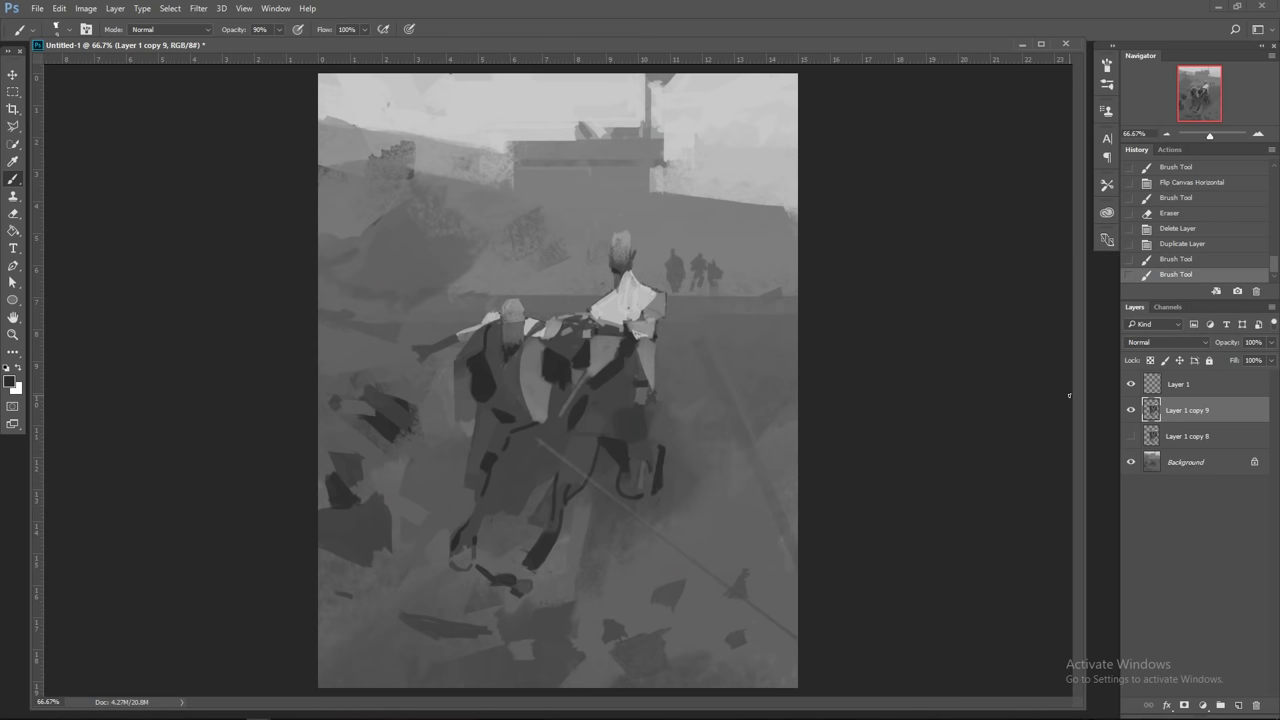
key(7)
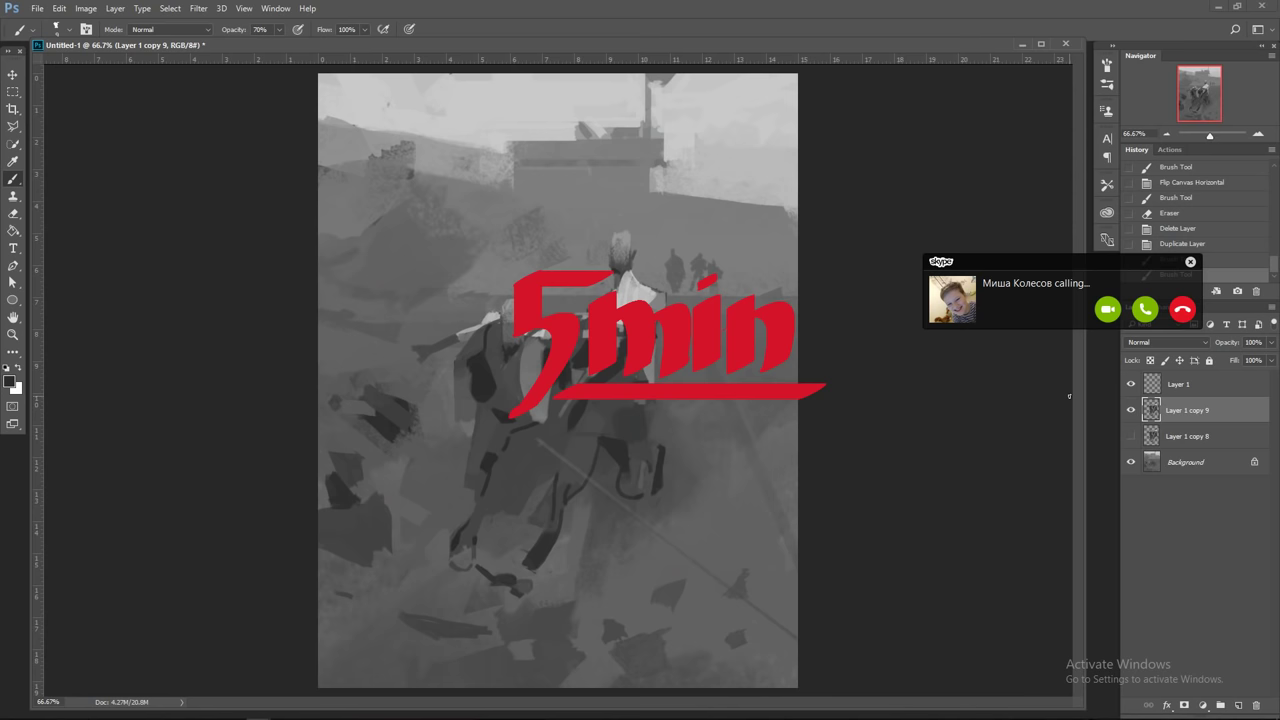
click(1182, 309)
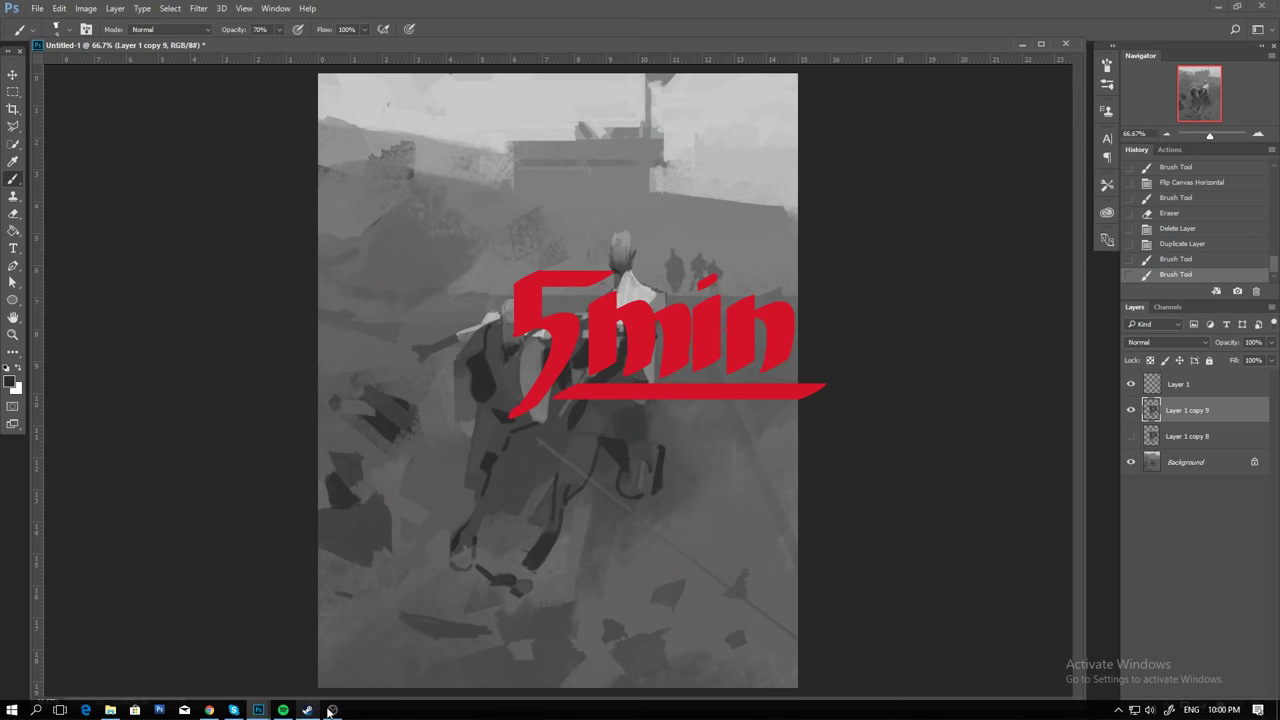
Step: Switch to OBS and stop the live stream
click(332, 710)
click(974, 519)
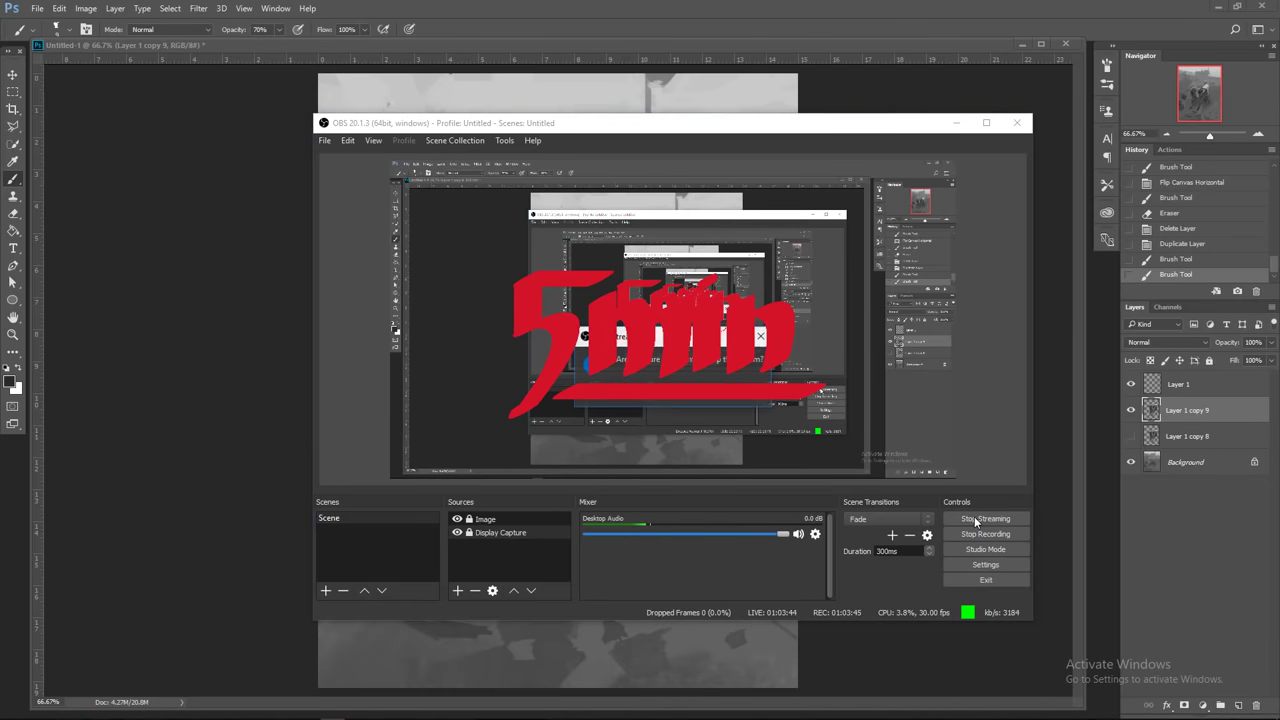